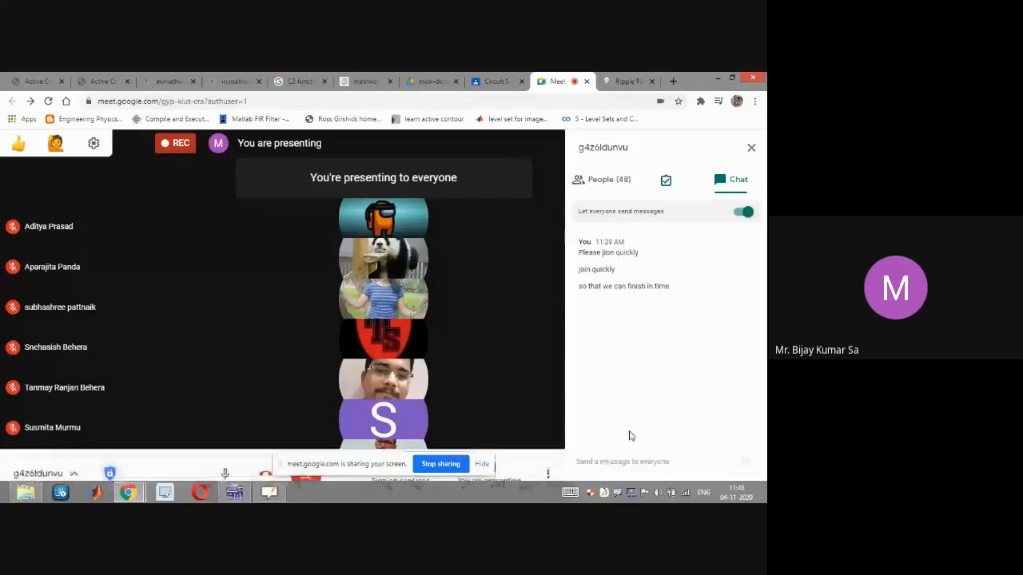
# Switch to Multisim and pick the 1N4005GP part from the DIODE family in the component selector
pyautogui.click(717, 78)
pyautogui.moveTo(630, 107); pyautogui.dragTo(392, 142)
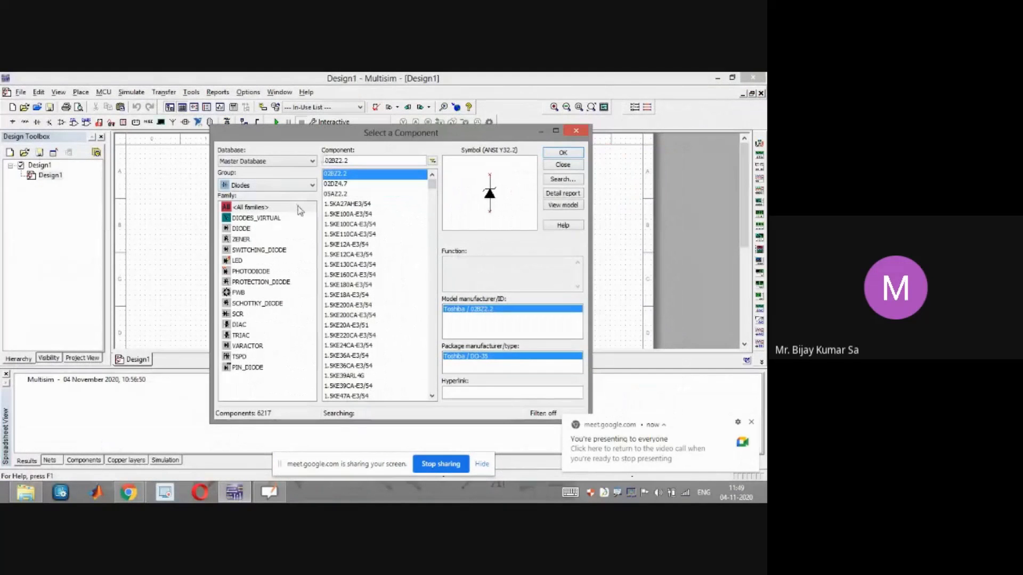
pyautogui.click(240, 228)
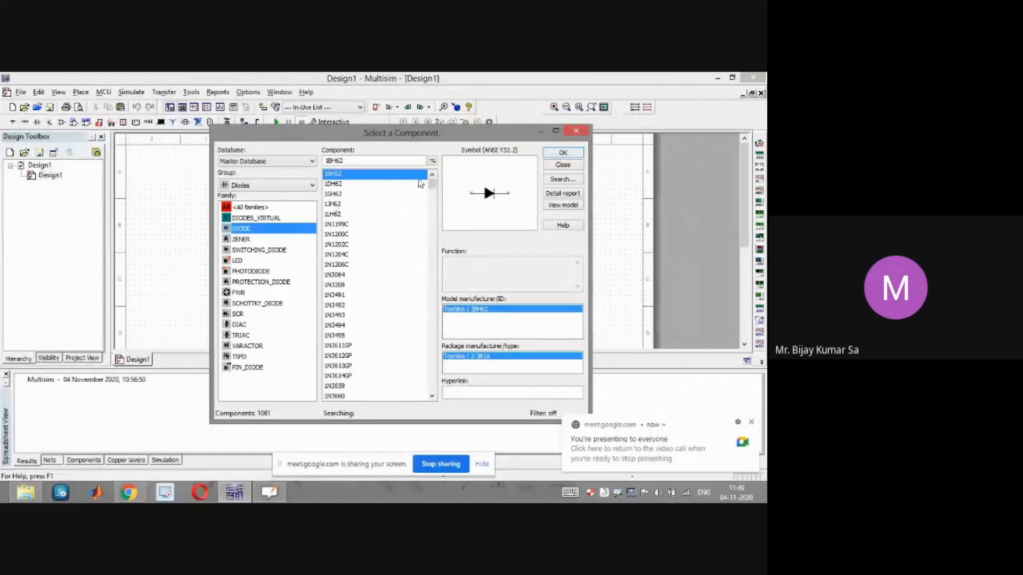
pyautogui.moveTo(433, 186); pyautogui.dragTo(434, 196)
pyautogui.click(348, 386)
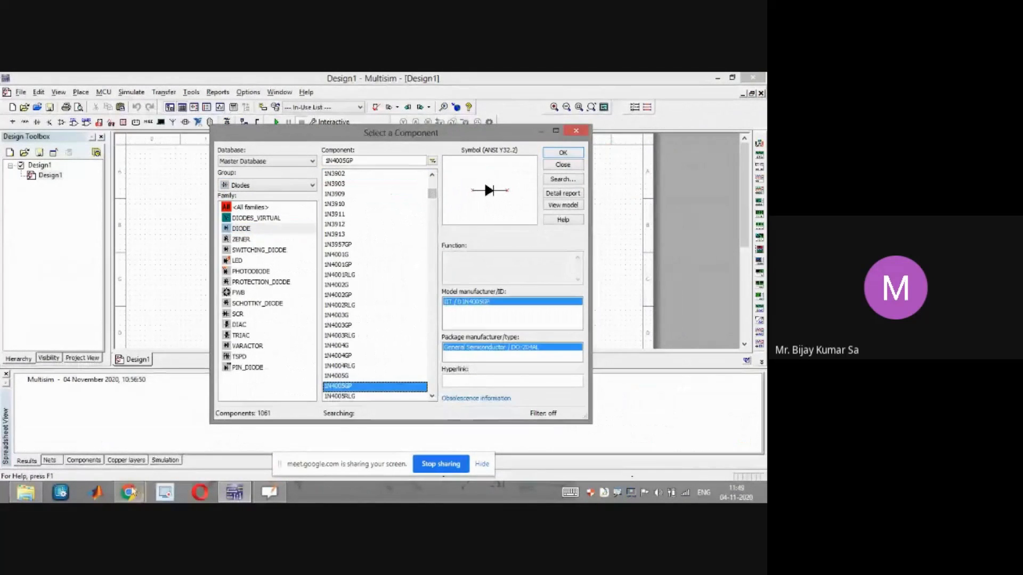
# Switch to the browser to view the Google results for silicon diodes and return to the component selector
pyautogui.moveTo(126, 495)
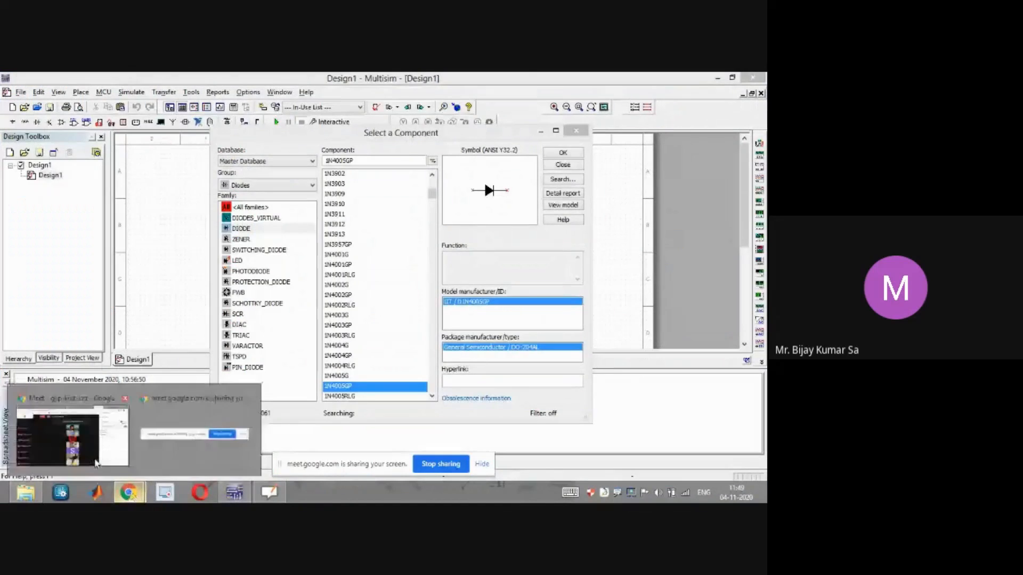
pyautogui.click(95, 455)
pyautogui.click(630, 81)
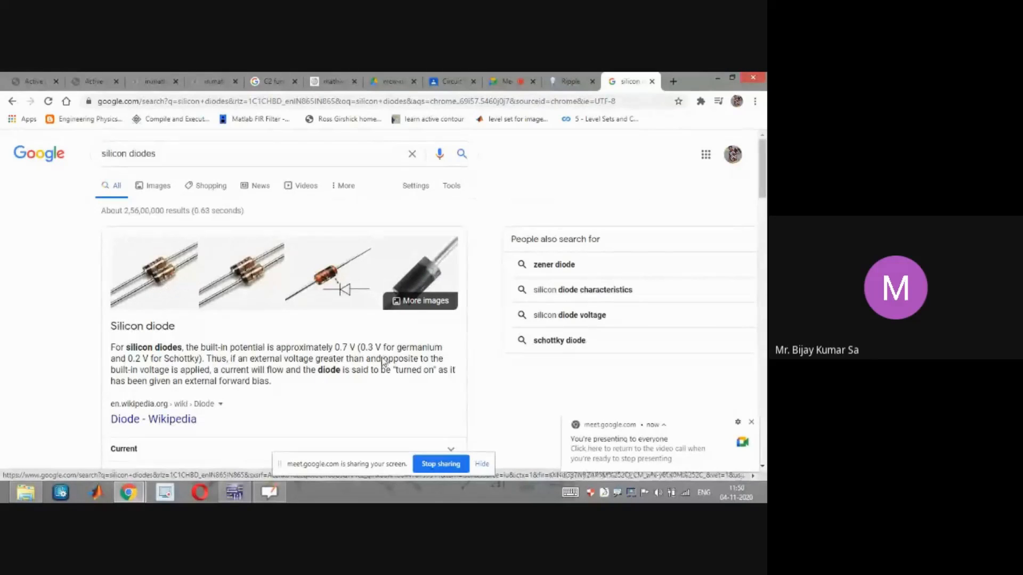
pyautogui.click(235, 493)
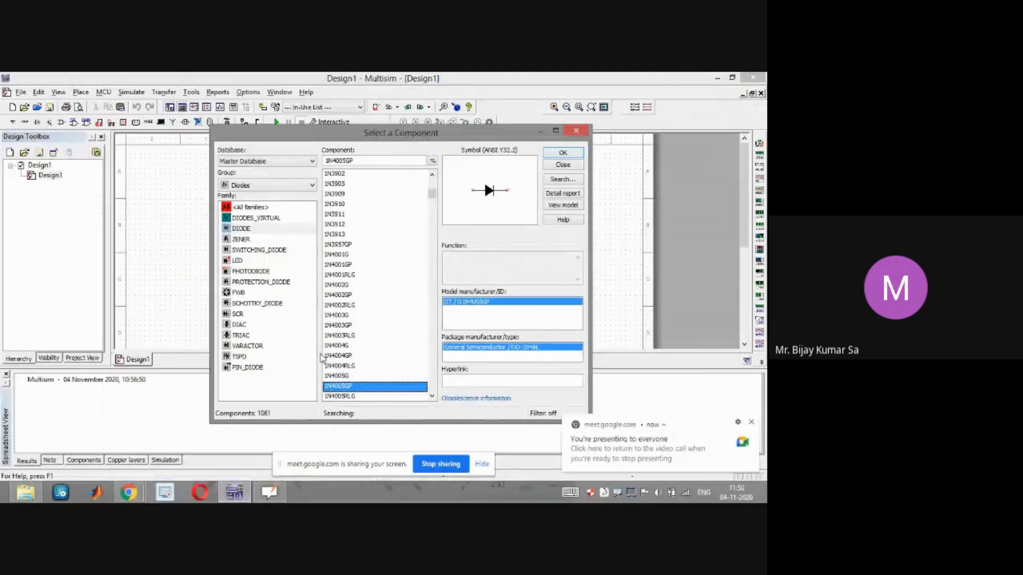
# Browse the Google Images results for silicon diodes, opening and closing the first image preview
pyautogui.moveTo(436, 141); pyautogui.dragTo(490, 155)
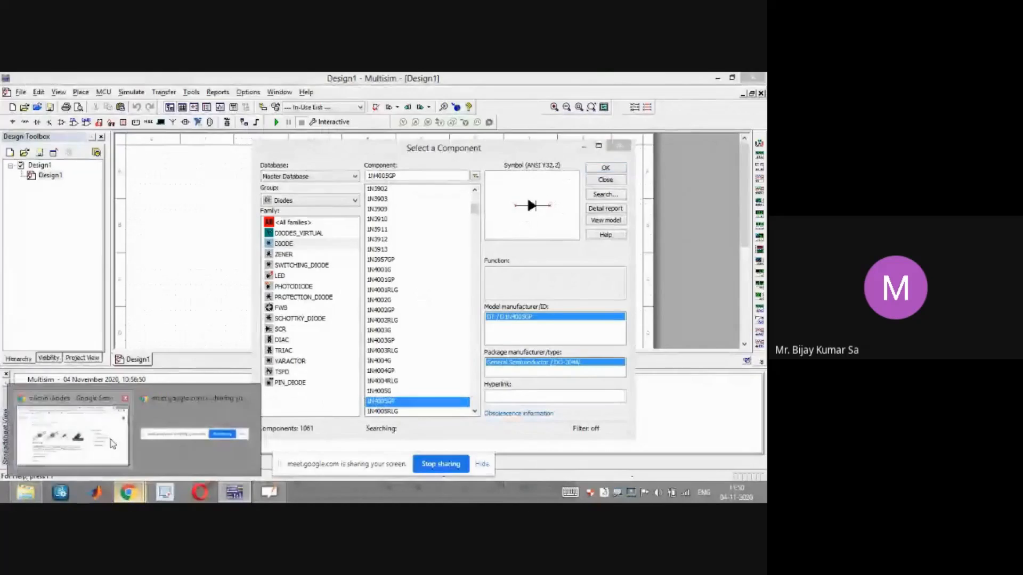
pyautogui.click(111, 442)
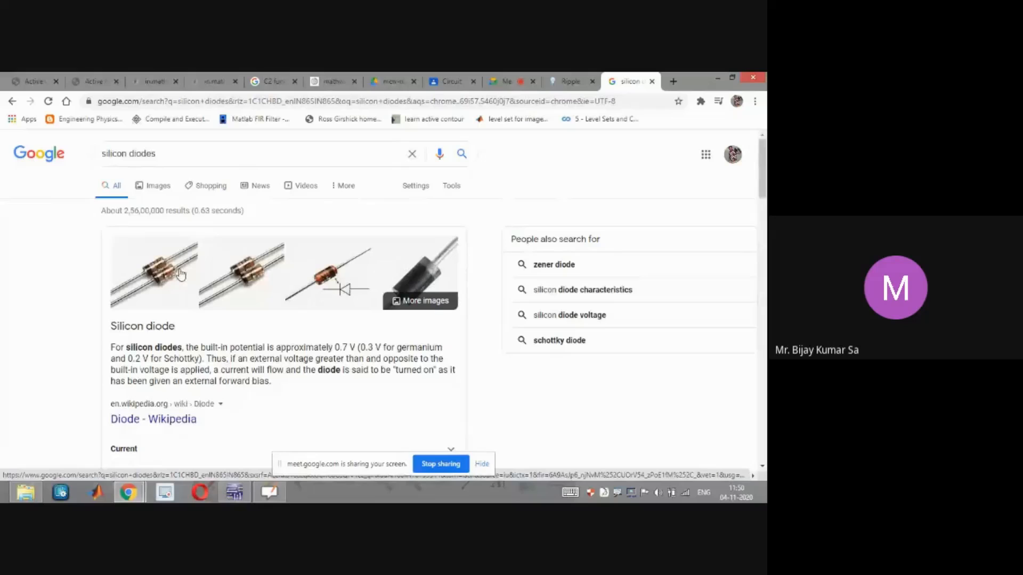
pyautogui.click(428, 281)
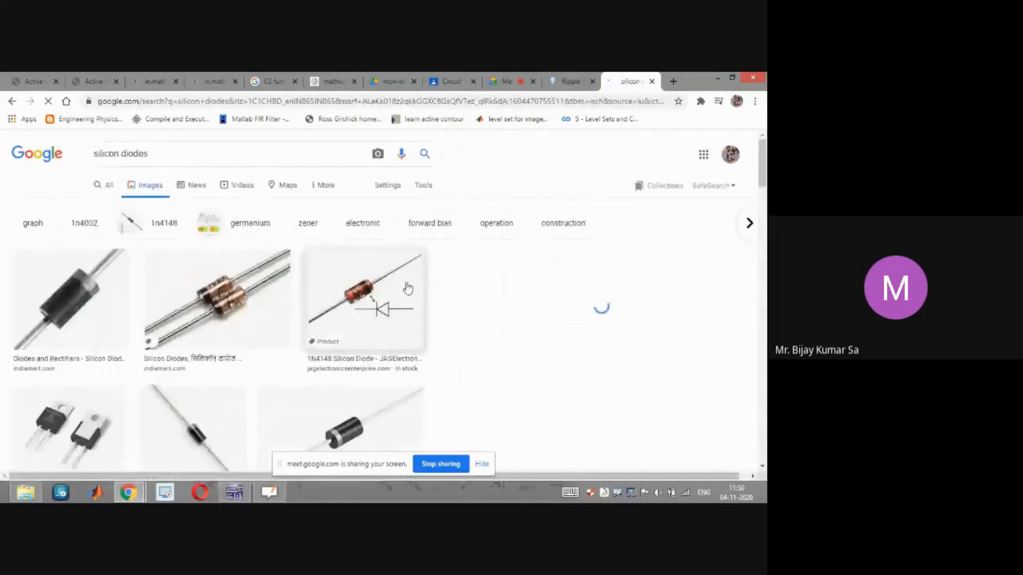
pyautogui.click(92, 298)
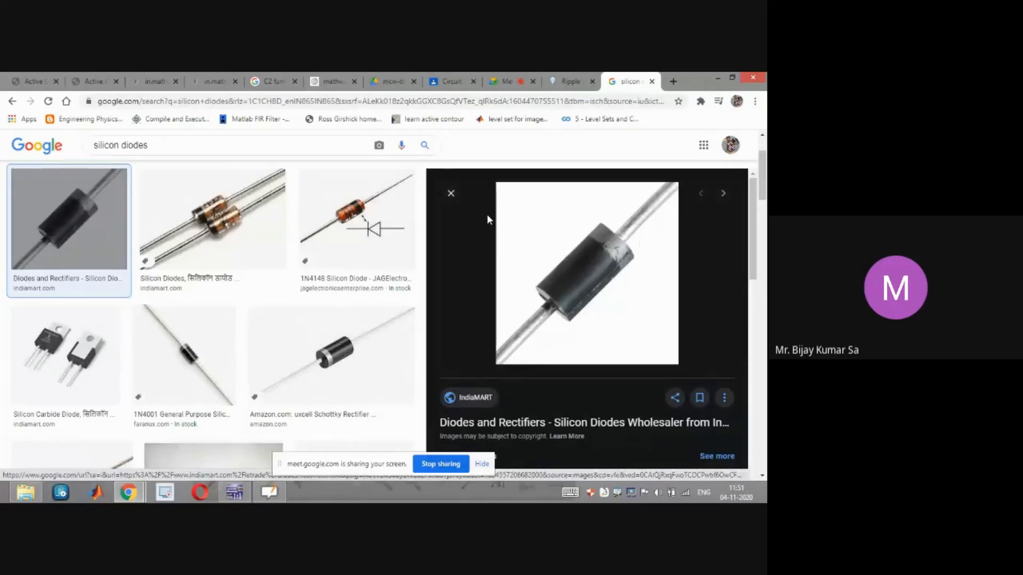
pyautogui.click(451, 194)
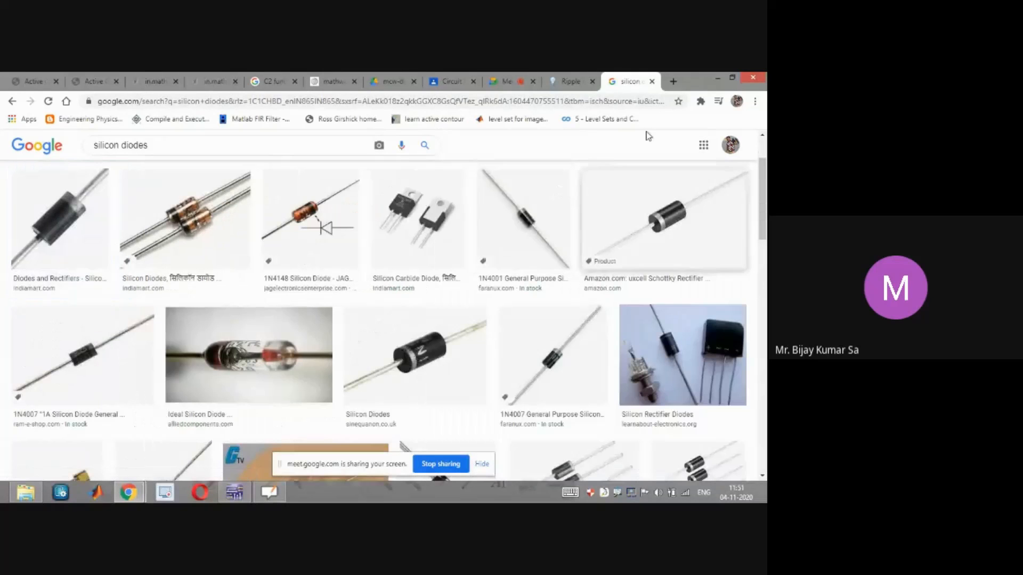
pyautogui.click(717, 81)
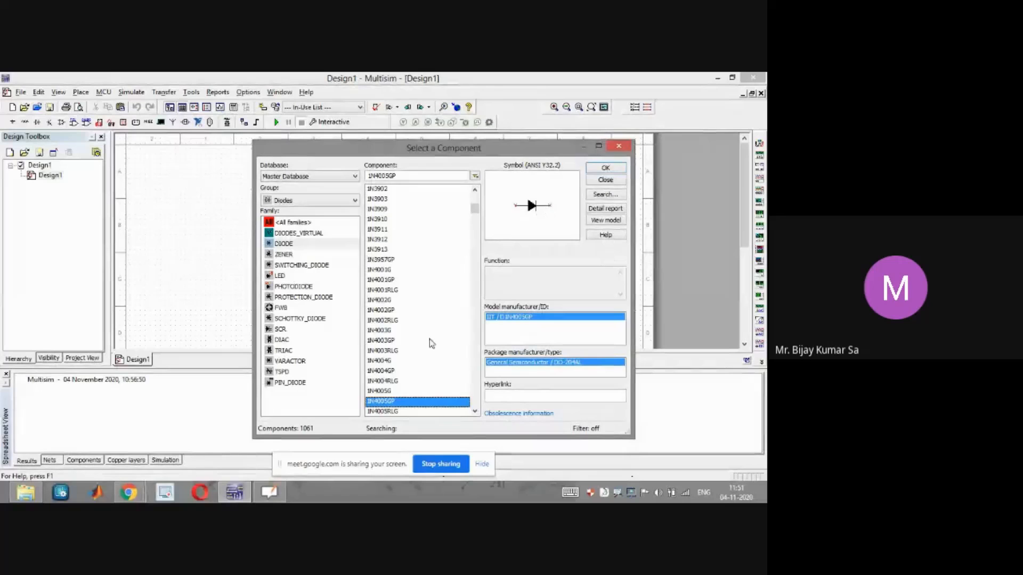
# Open the browser tab searching p and sides of a diode and enlarge the anode/cathode diagram
pyautogui.moveTo(128, 492)
pyautogui.click(85, 431)
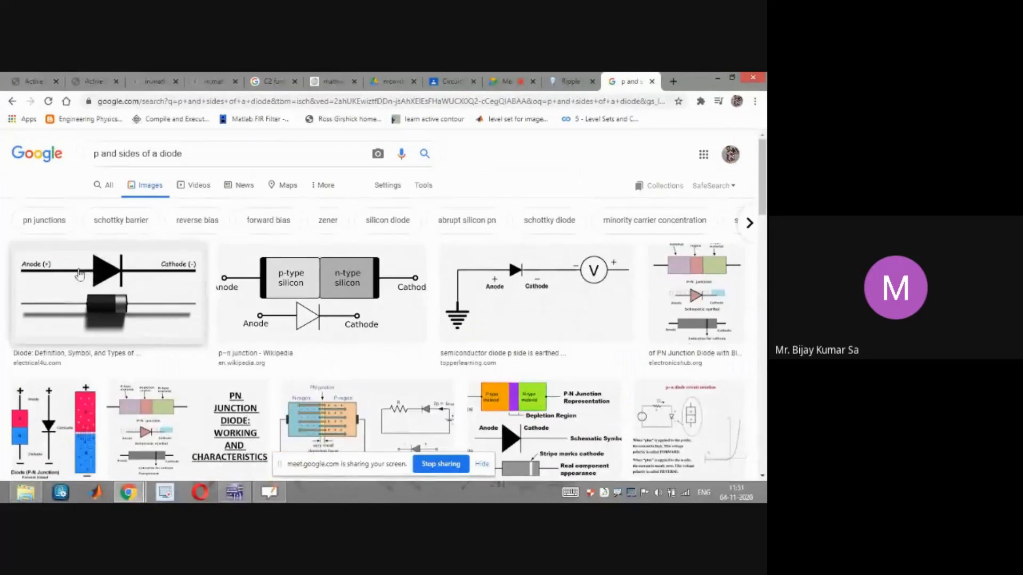
pyautogui.click(54, 306)
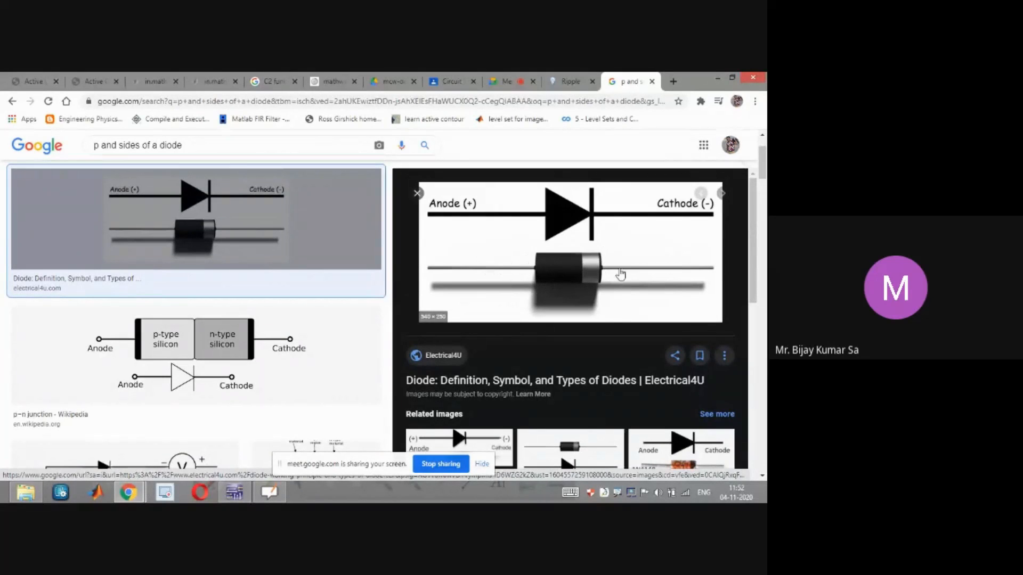
# Review the 1N4001 datasheet page on DigChip and minimize the browser
pyautogui.press('super+c')
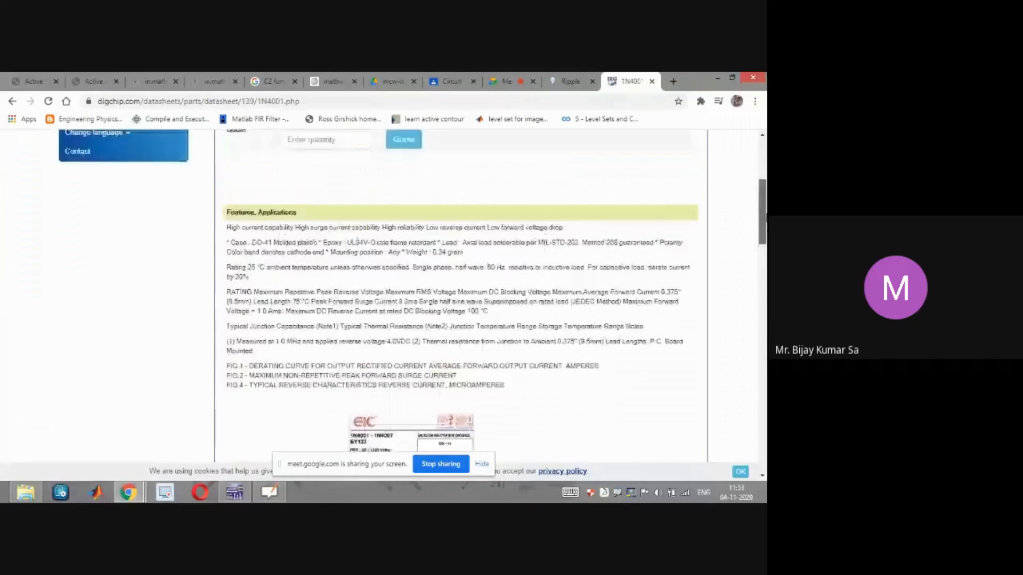
pyautogui.moveTo(765, 215); pyautogui.dragTo(765, 181)
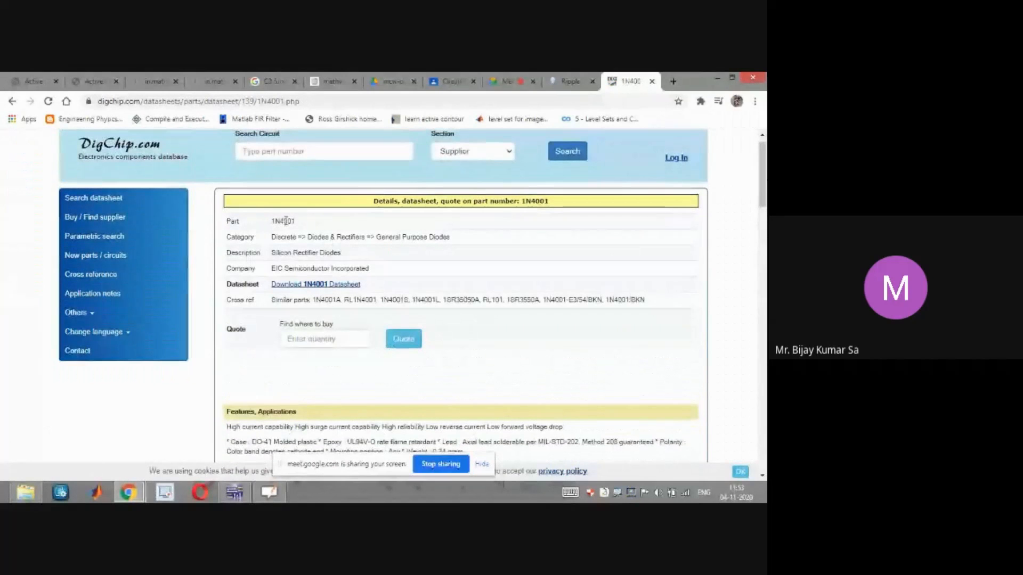
pyautogui.moveTo(765, 176); pyautogui.dragTo(766, 254)
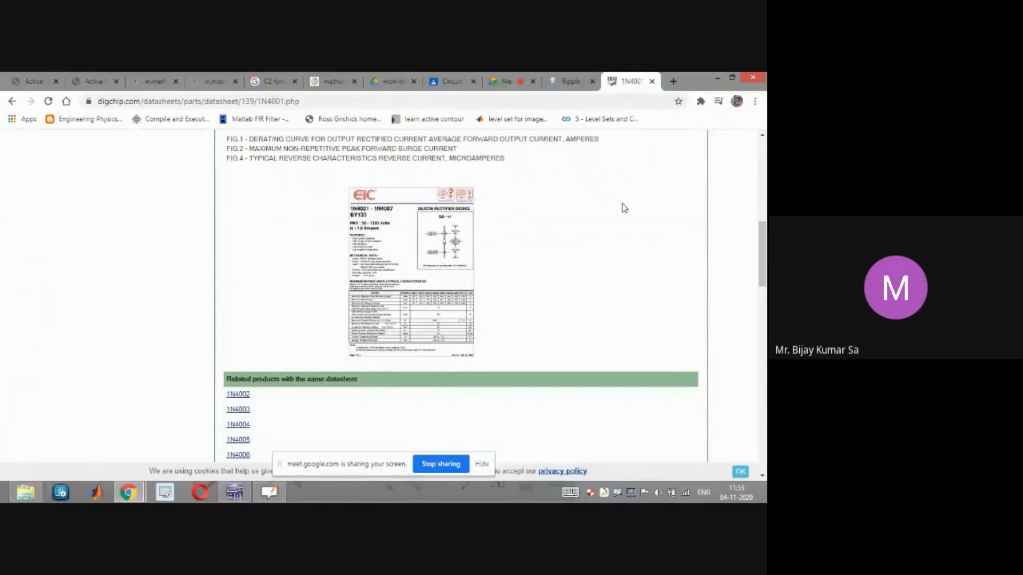
pyautogui.scroll(10, 762, 250)
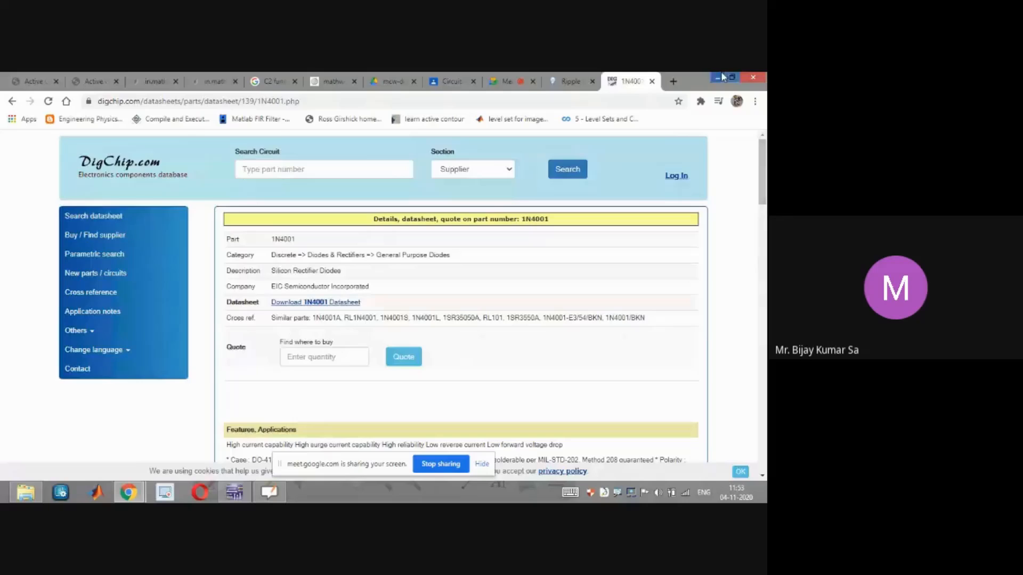
pyautogui.click(718, 78)
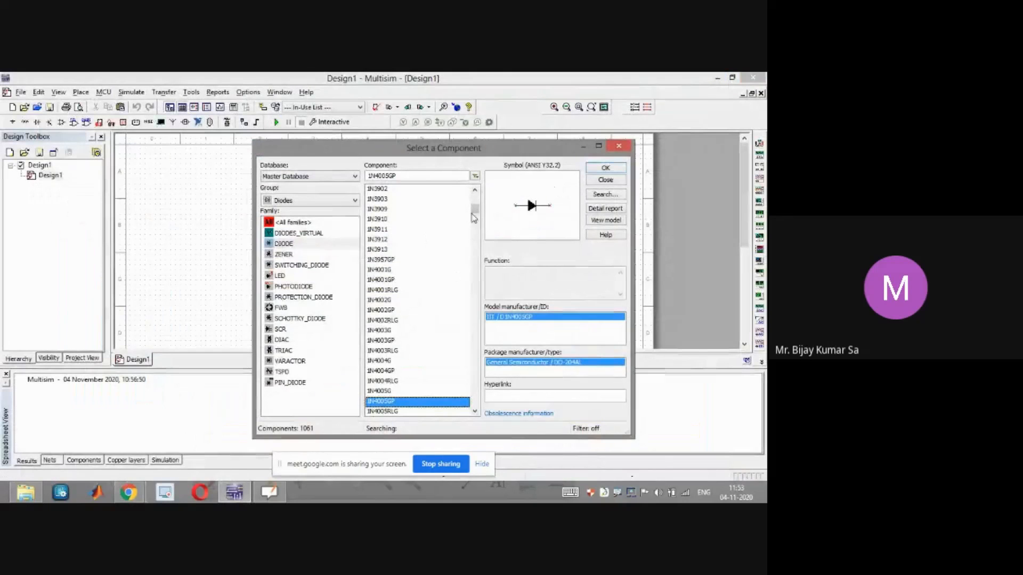
# Choose the 1N4001G diode from the component list and confirm the selection
pyautogui.moveTo(474, 211); pyautogui.dragTo(476, 212)
pyautogui.click(392, 210)
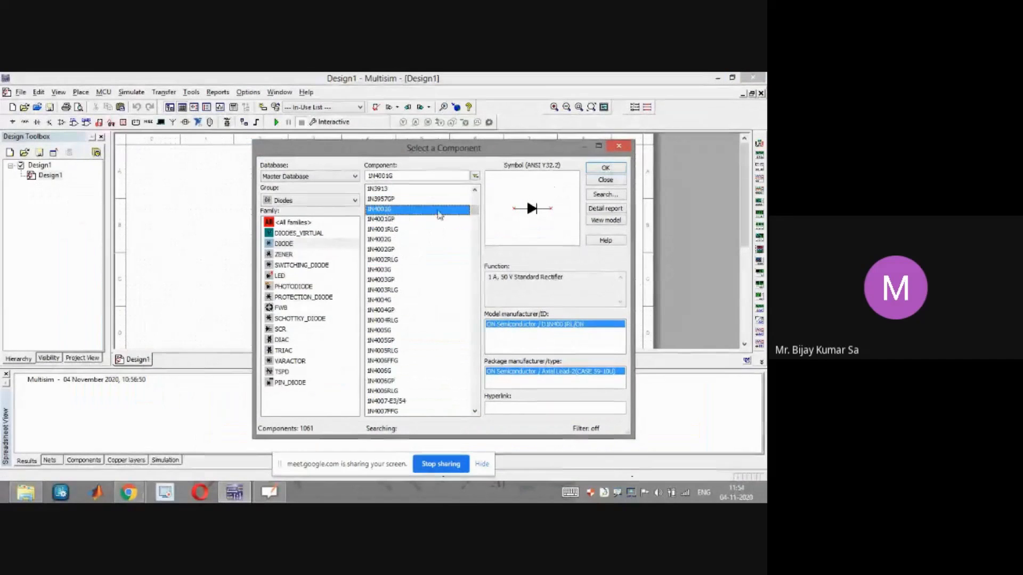
pyautogui.click(475, 191)
pyautogui.click(474, 191)
pyautogui.click(474, 191)
pyautogui.click(474, 191)
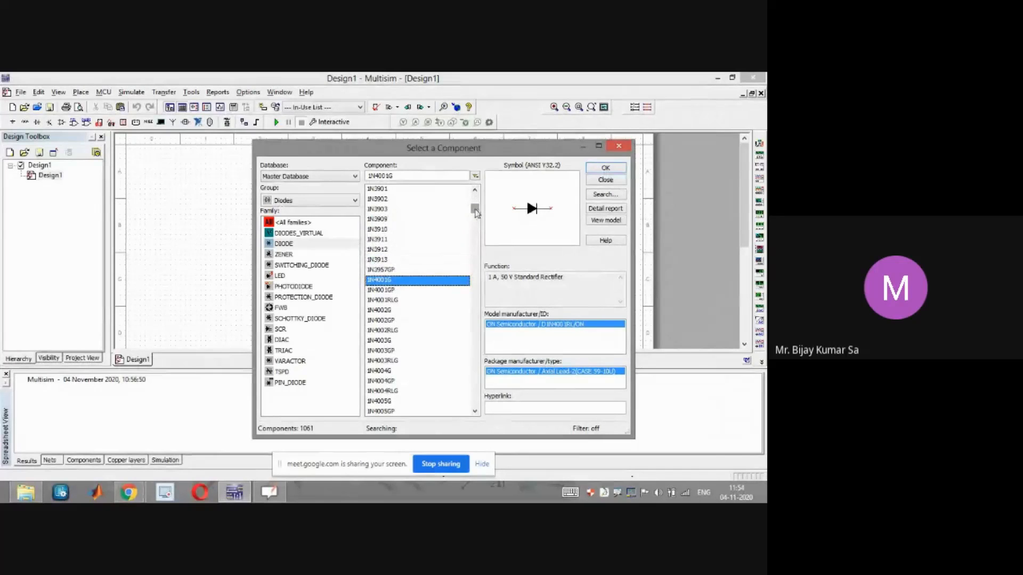
pyautogui.moveTo(475, 211)
pyautogui.mouseDown()
pyautogui.moveTo(481, 262)
pyautogui.moveTo(477, 213)
pyautogui.mouseUp()
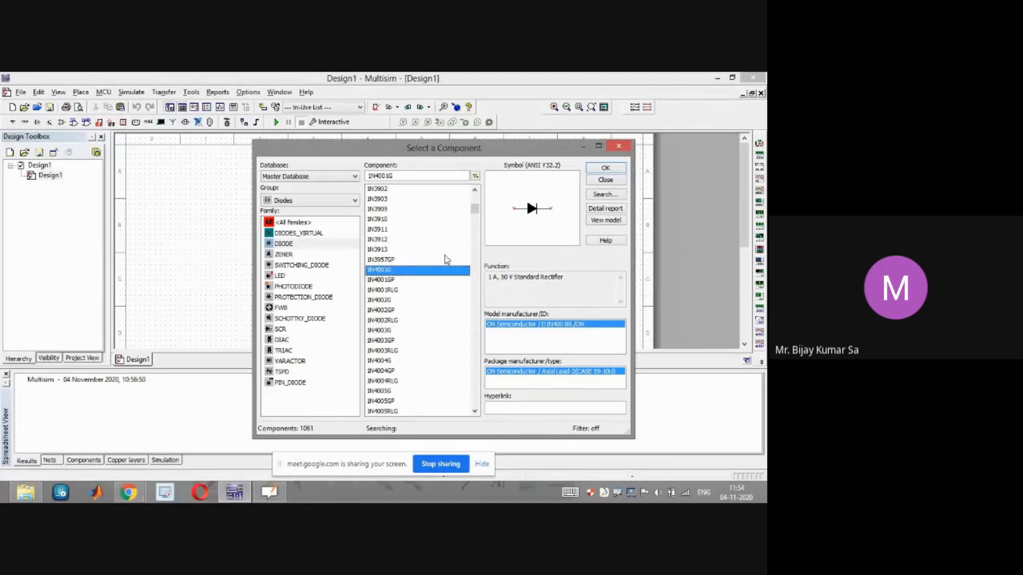
pyautogui.click(601, 172)
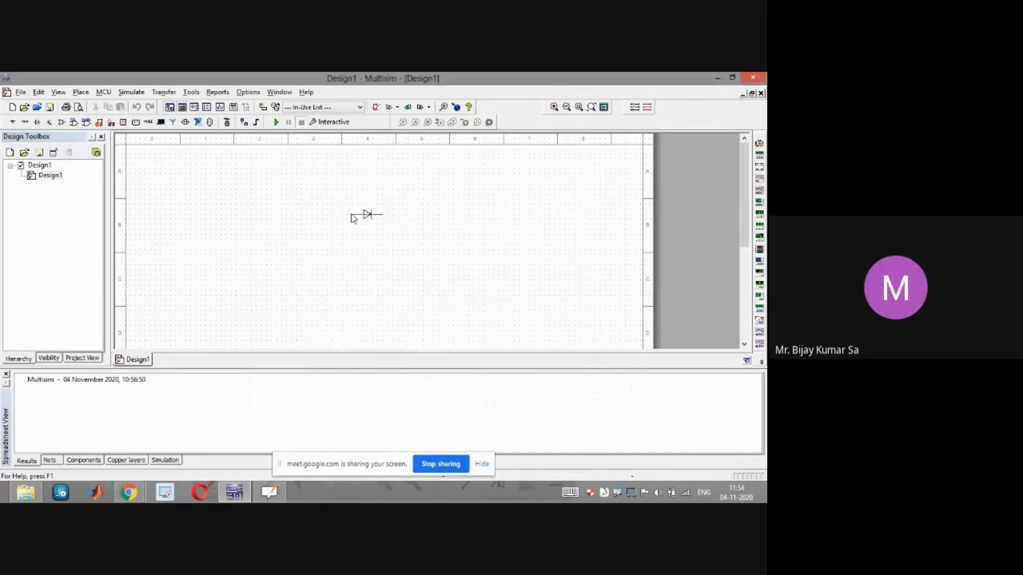
# Place the 1N4001G diode on the schematic sheet and close the reopened component selector
pyautogui.click(351, 209)
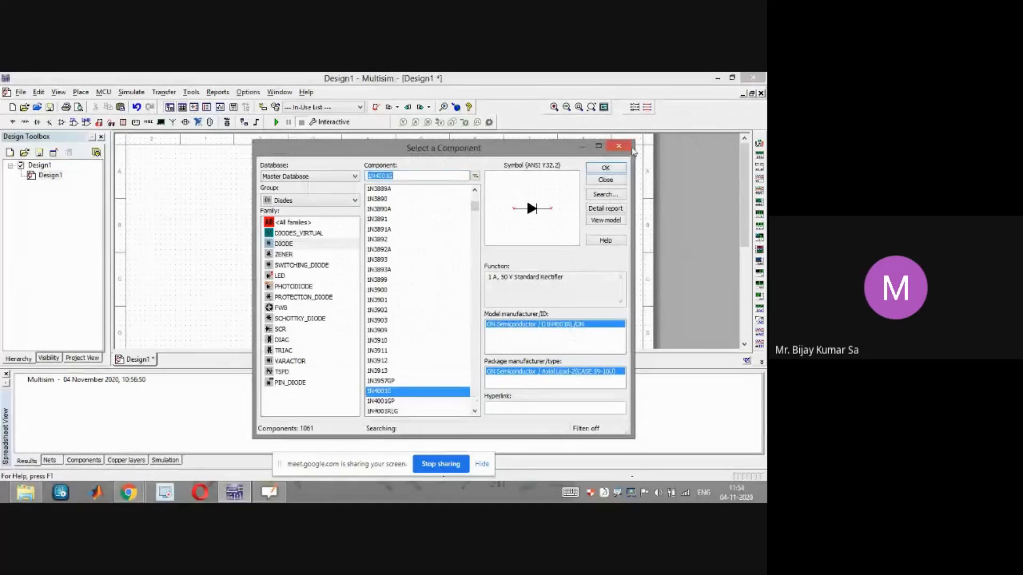
pyautogui.click(623, 146)
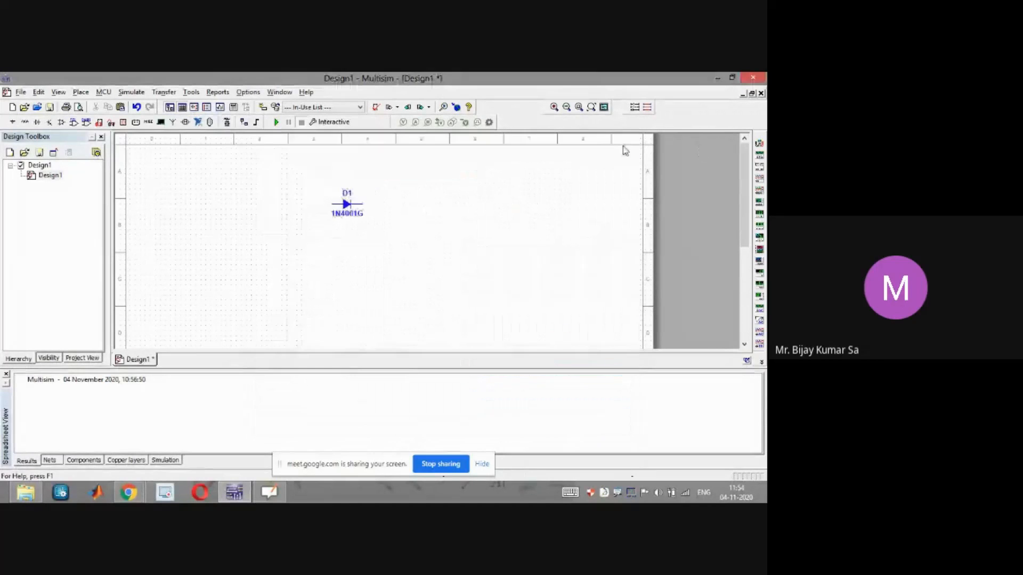
# Open the diode's properties and its Edit Model dialog to examine the model parameters
pyautogui.doubleClick(346, 209)
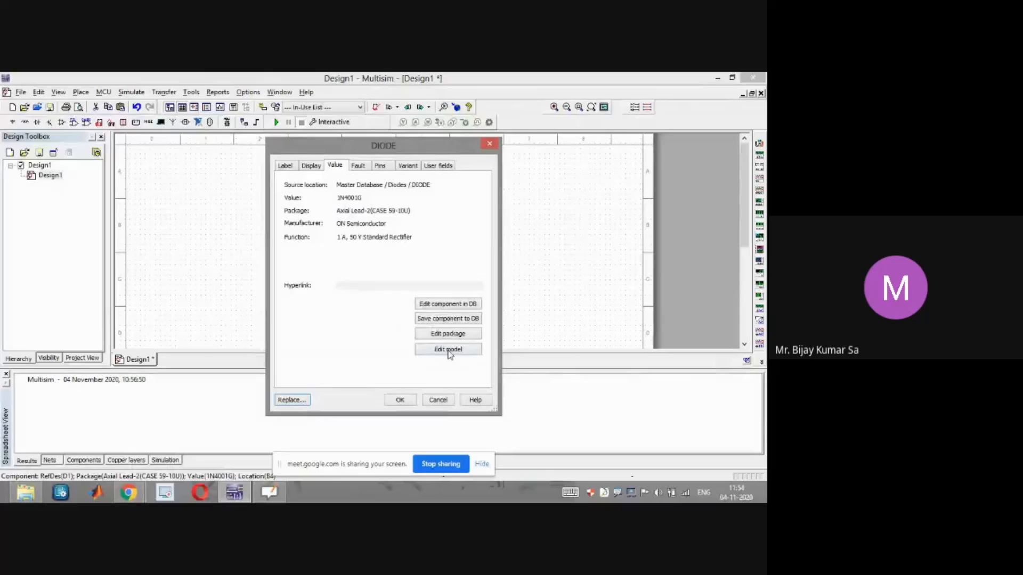
pyautogui.click(448, 350)
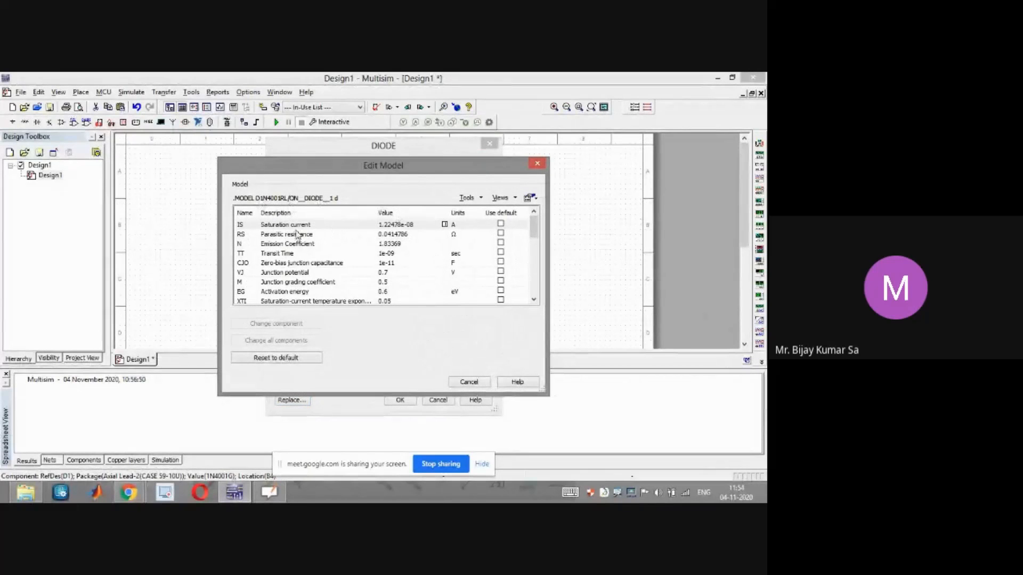
pyautogui.click(304, 252)
pyautogui.click(304, 263)
pyautogui.click(306, 272)
pyautogui.moveTo(536, 226)
pyautogui.mouseDown()
pyautogui.moveTo(537, 260)
pyautogui.moveTo(537, 224)
pyautogui.mouseUp()
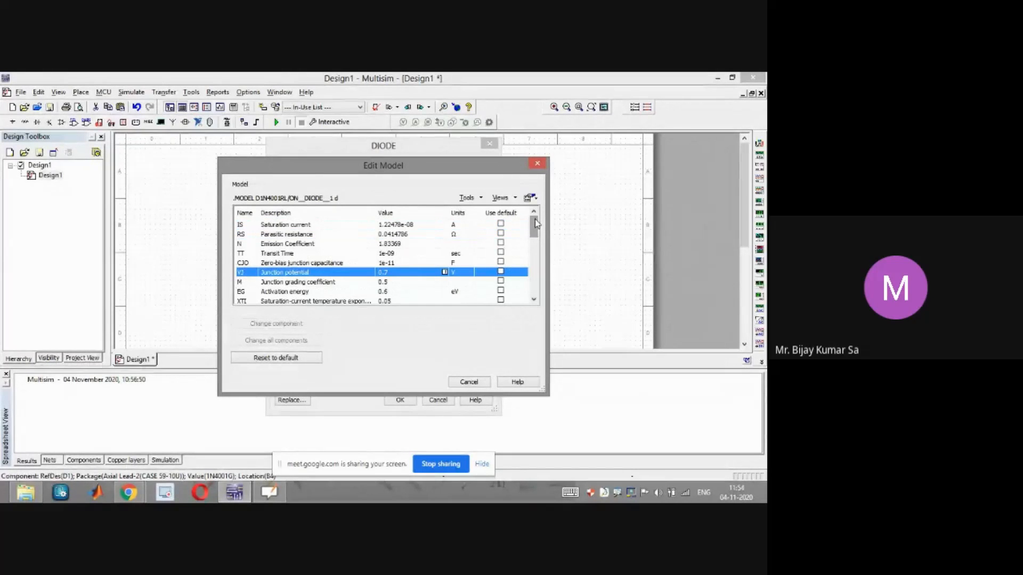
pyautogui.click(289, 226)
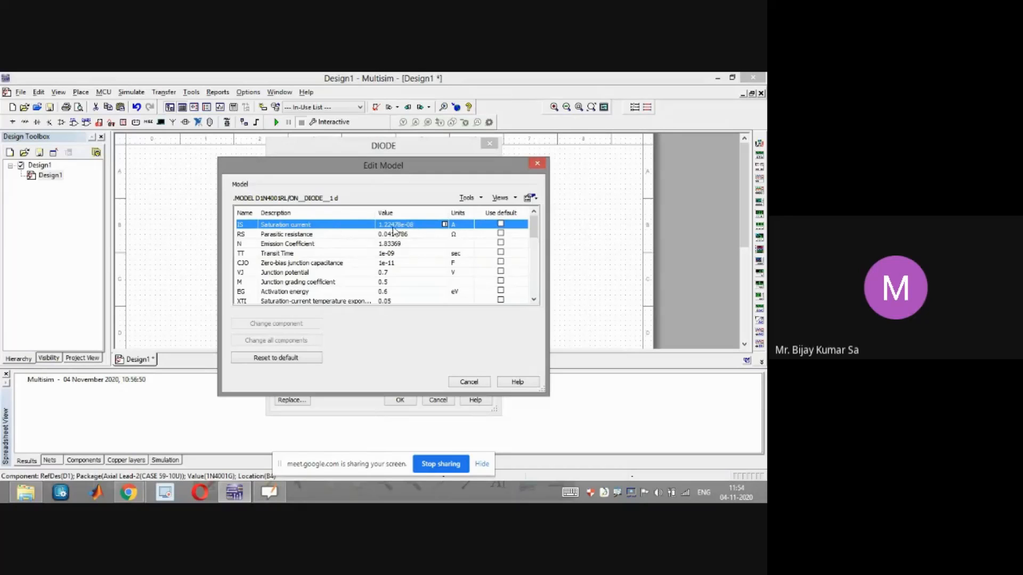
# Examine the model parameters such as parasitic resistance and junction potential in the Edit Model dialog
pyautogui.moveTo(450, 174); pyautogui.dragTo(559, 253)
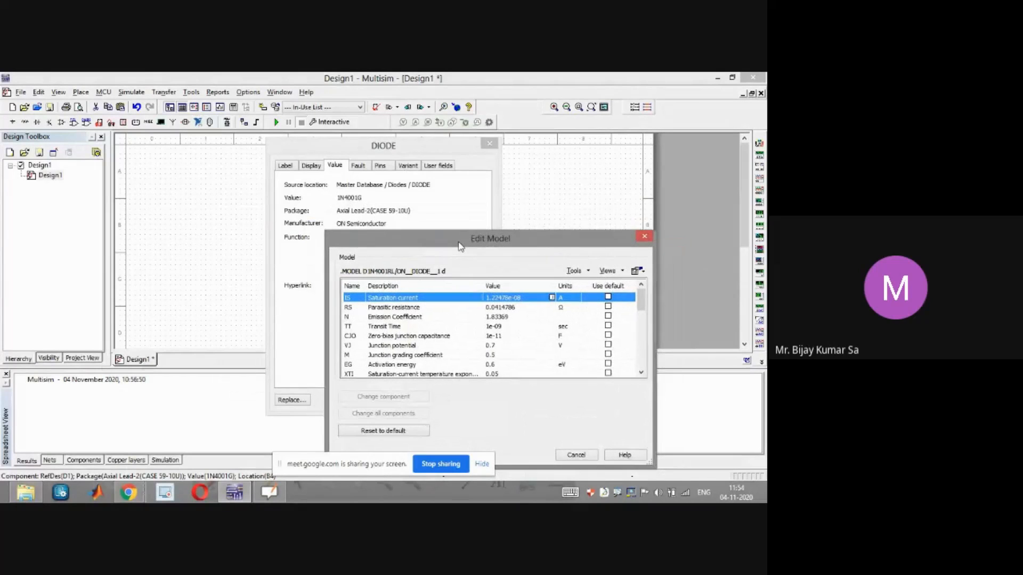
pyautogui.moveTo(463, 251); pyautogui.dragTo(433, 198)
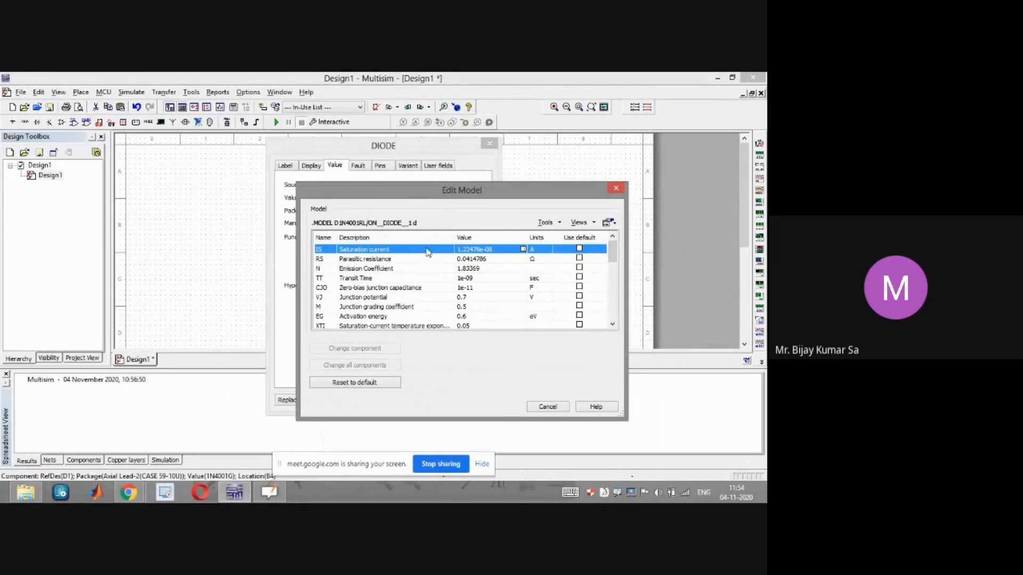
pyautogui.click(466, 260)
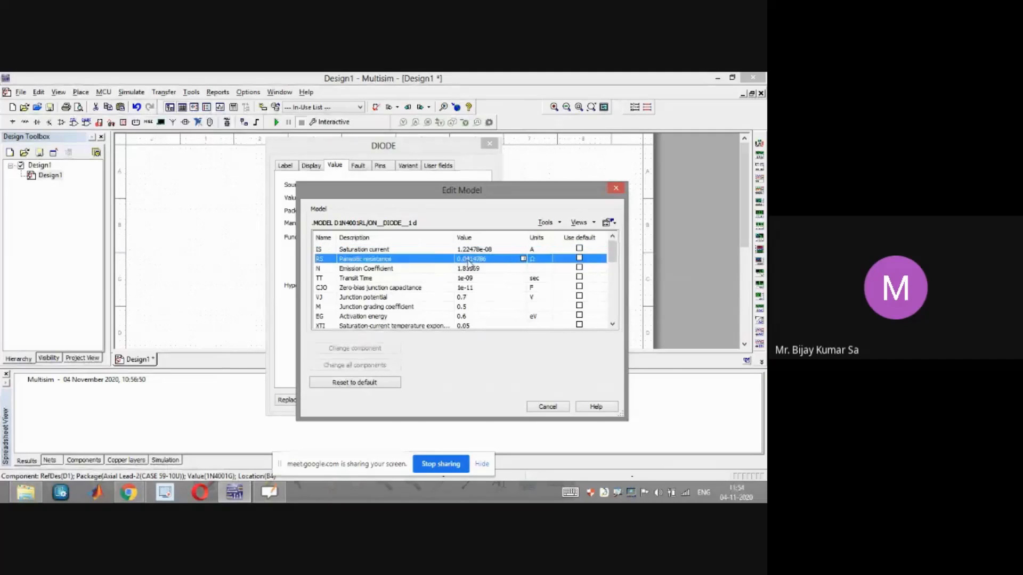
pyautogui.moveTo(613, 258); pyautogui.dragTo(615, 278)
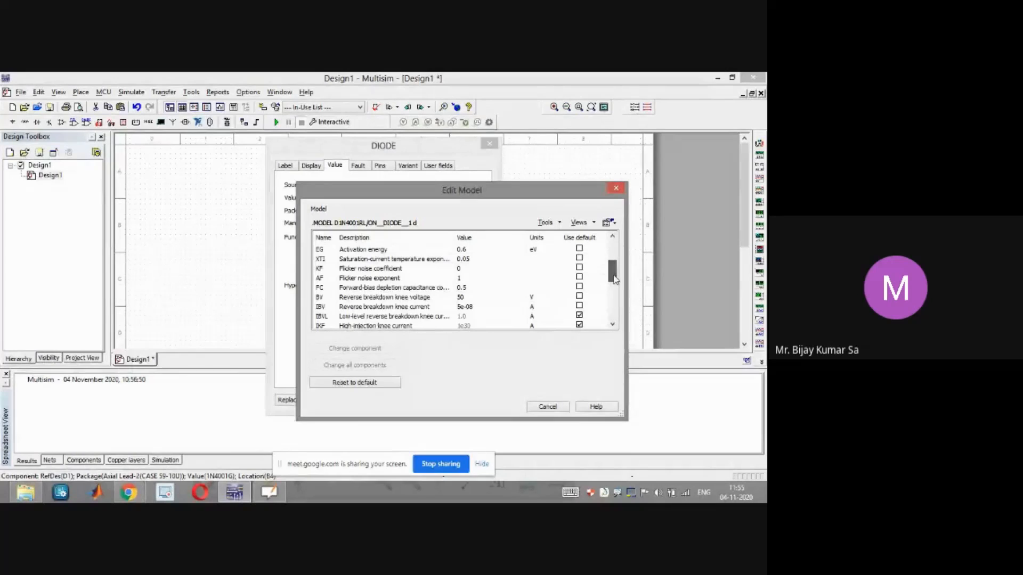
pyautogui.moveTo(614, 278)
pyautogui.mouseDown()
pyautogui.moveTo(617, 302)
pyautogui.moveTo(616, 260)
pyautogui.mouseUp()
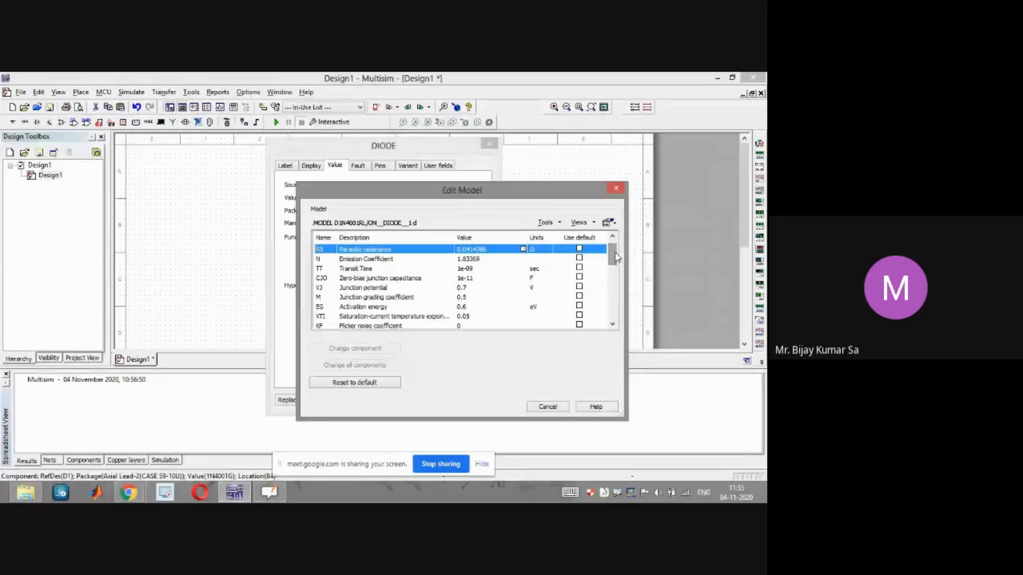
pyautogui.click(464, 289)
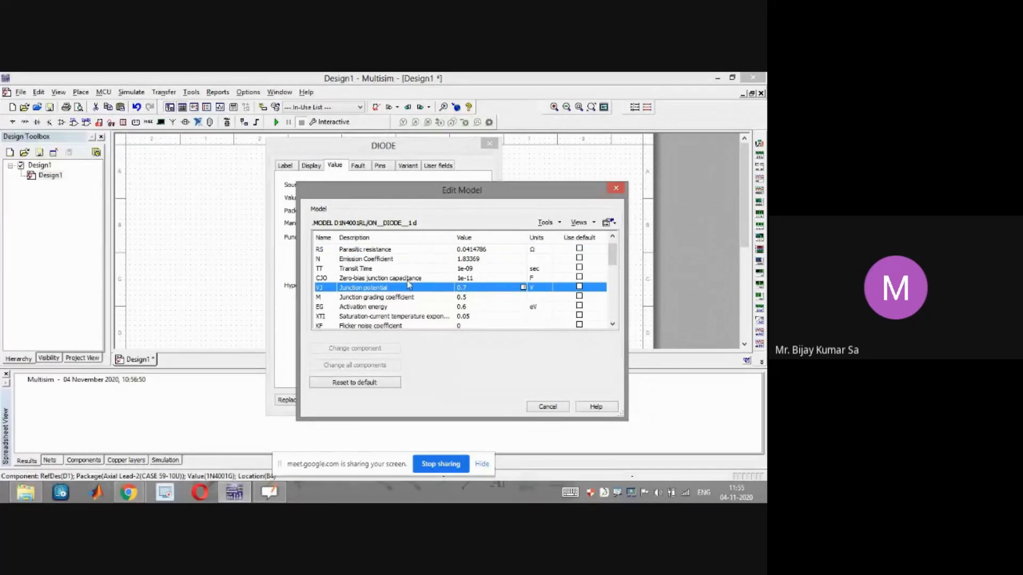
# Scroll through the diode's model parameter list, then close the Edit Model and diode properties dialogs
pyautogui.moveTo(397, 197); pyautogui.dragTo(355, 273)
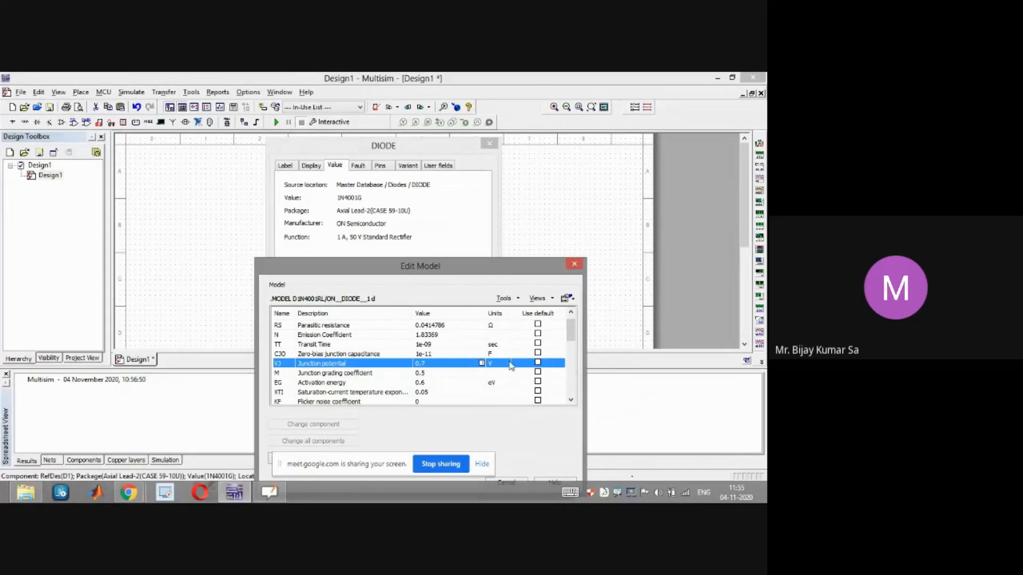
pyautogui.moveTo(573, 330); pyautogui.dragTo(571, 316)
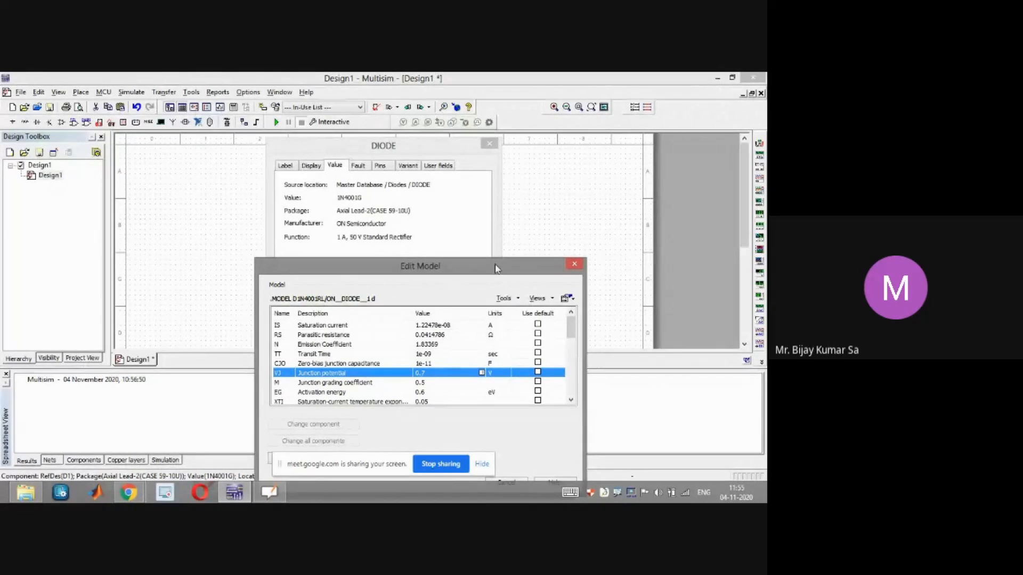
pyautogui.moveTo(495, 269); pyautogui.dragTo(494, 222)
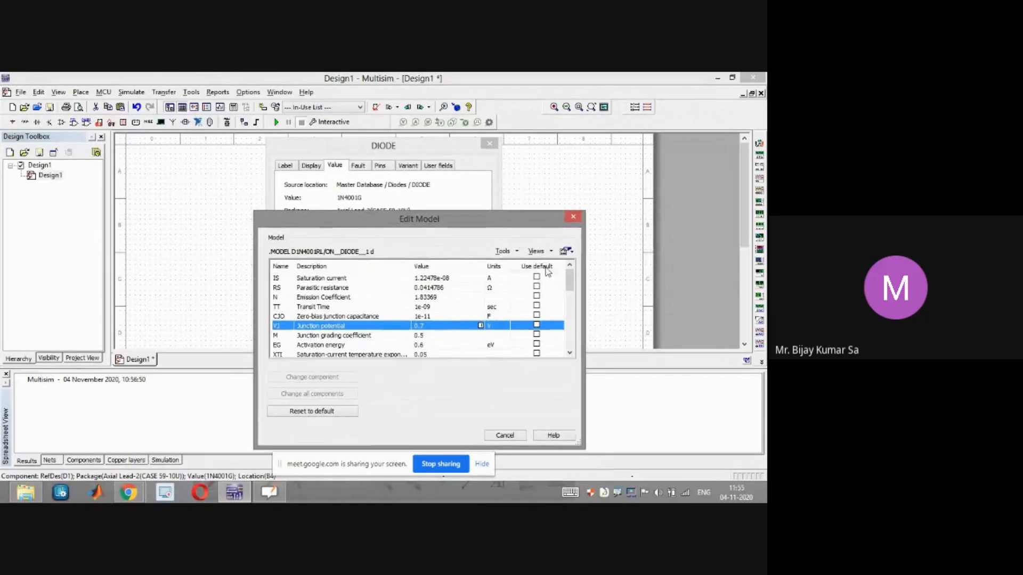
pyautogui.moveTo(573, 282)
pyautogui.mouseDown()
pyautogui.moveTo(571, 317)
pyautogui.moveTo(572, 273)
pyautogui.mouseUp()
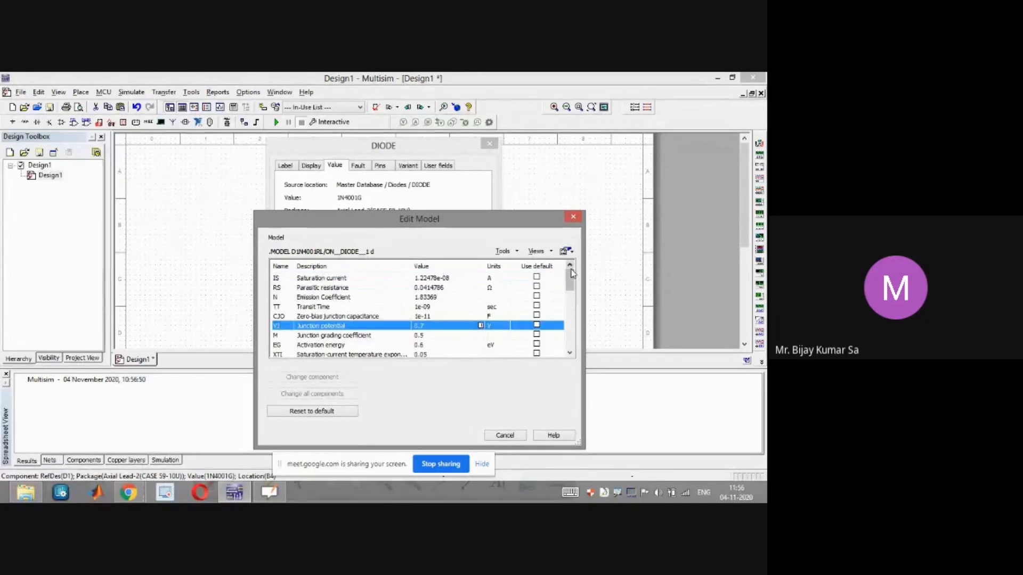
pyautogui.click(573, 218)
pyautogui.click(490, 143)
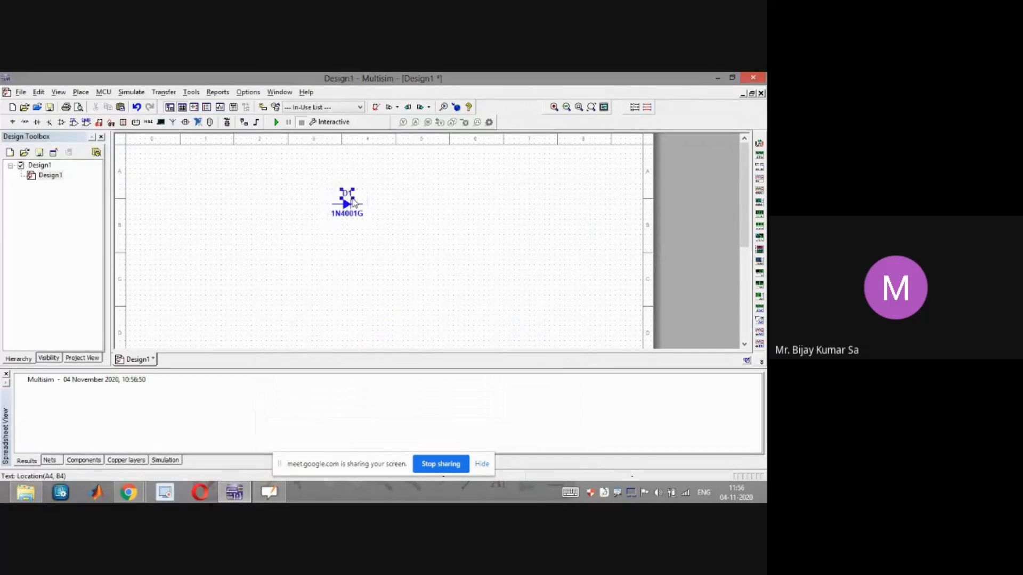
# Reopen the diode's Edit Model dialog to review the saturation current and other parameters, then close both dialogs
pyautogui.doubleClick(352, 203)
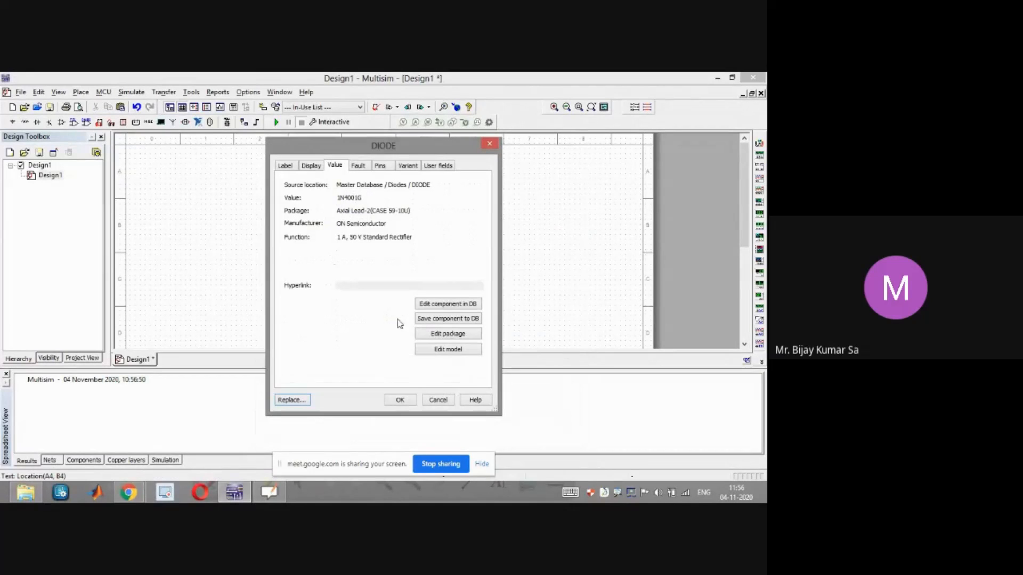
pyautogui.click(444, 350)
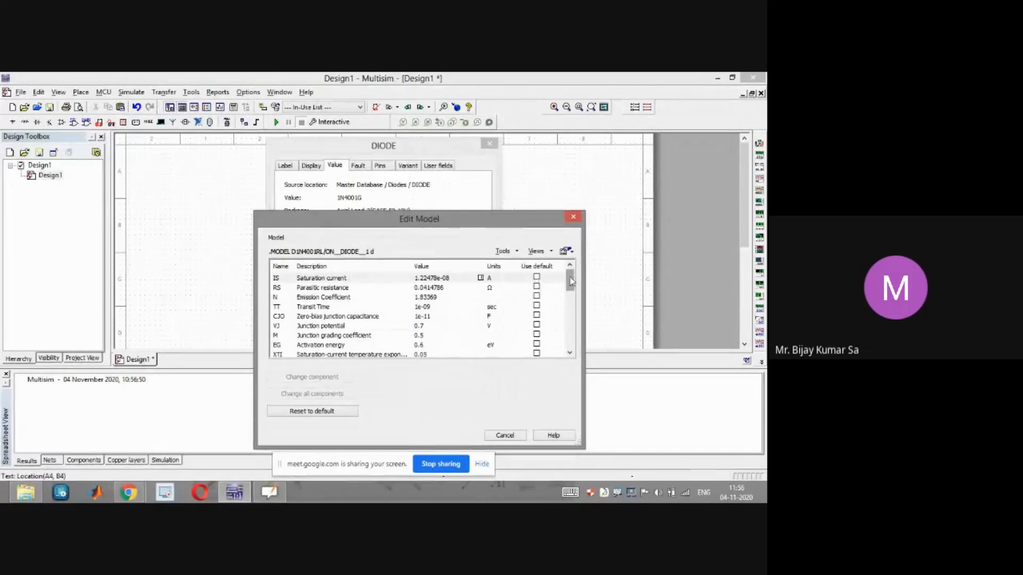
pyautogui.moveTo(572, 281); pyautogui.dragTo(572, 277)
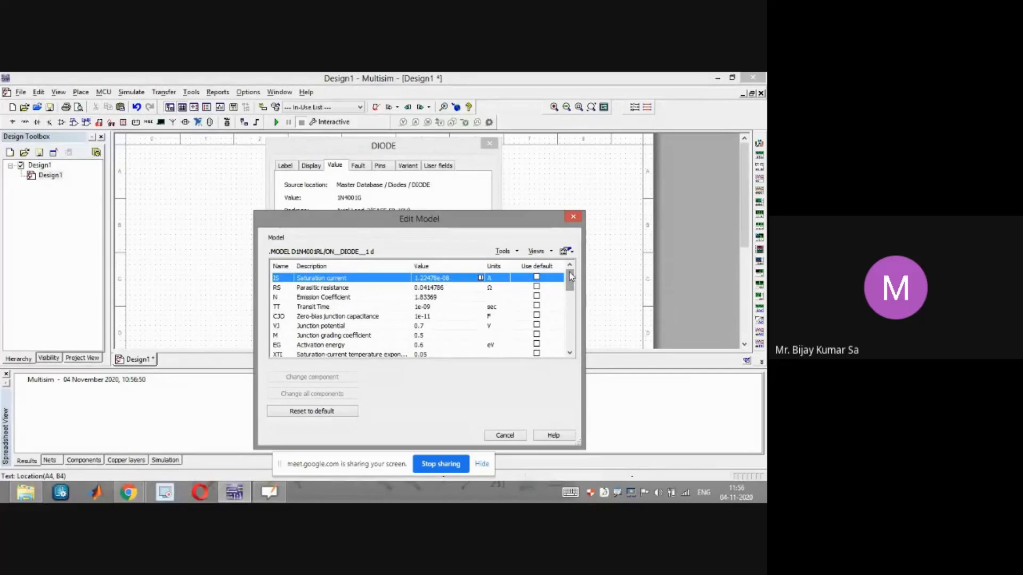
pyautogui.moveTo(571, 278)
pyautogui.mouseDown()
pyautogui.moveTo(570, 343)
pyautogui.moveTo(570, 269)
pyautogui.mouseUp()
pyautogui.click(573, 217)
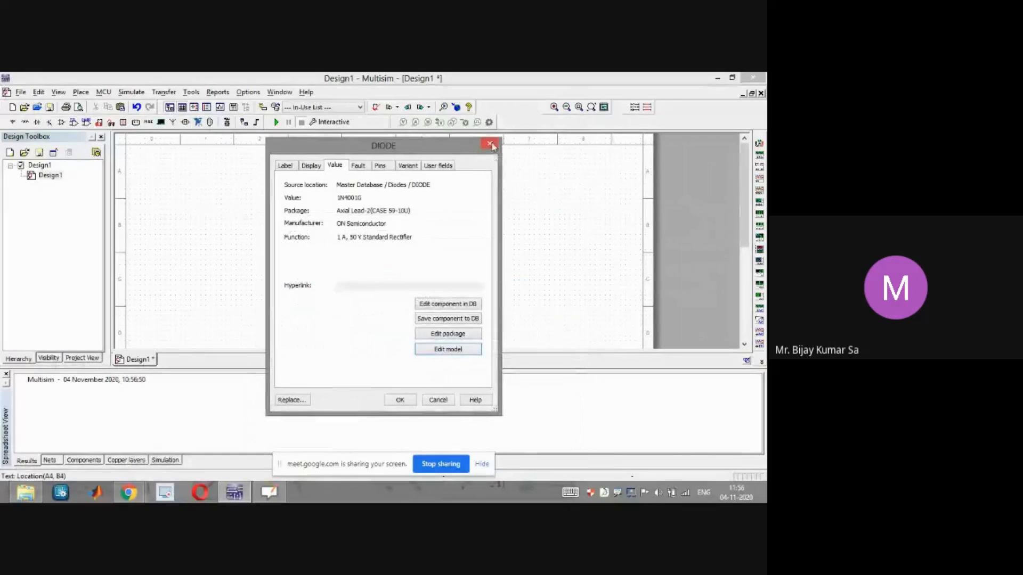
pyautogui.click(489, 144)
# Shift the diode left and place an AC_VOLTAGE signal voltage source below it, closing the reopened component selector
pyautogui.moveTo(352, 207); pyautogui.dragTo(303, 204)
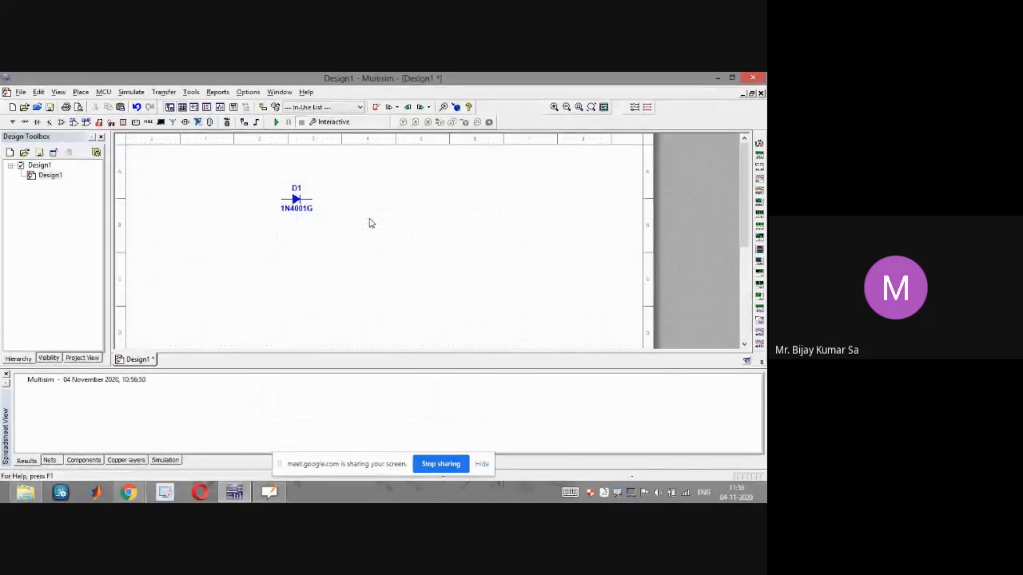
pyautogui.click(87, 93)
pyautogui.click(99, 103)
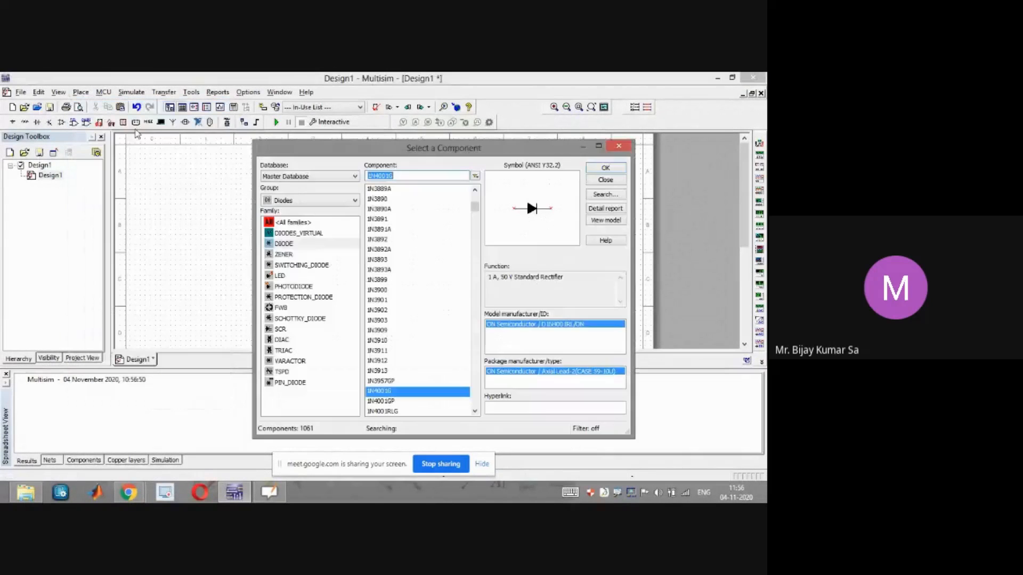
pyautogui.click(313, 201)
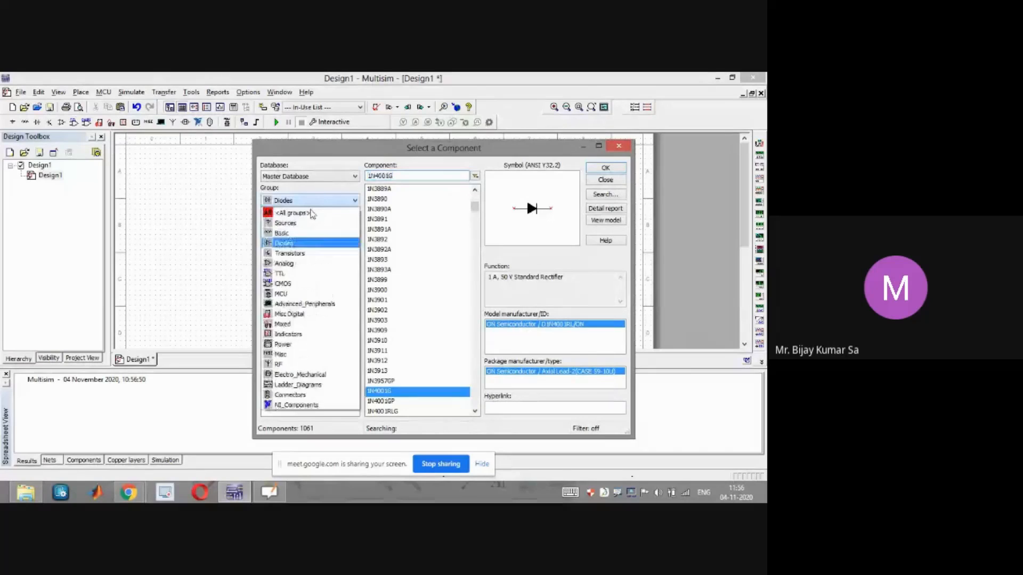
pyautogui.click(294, 222)
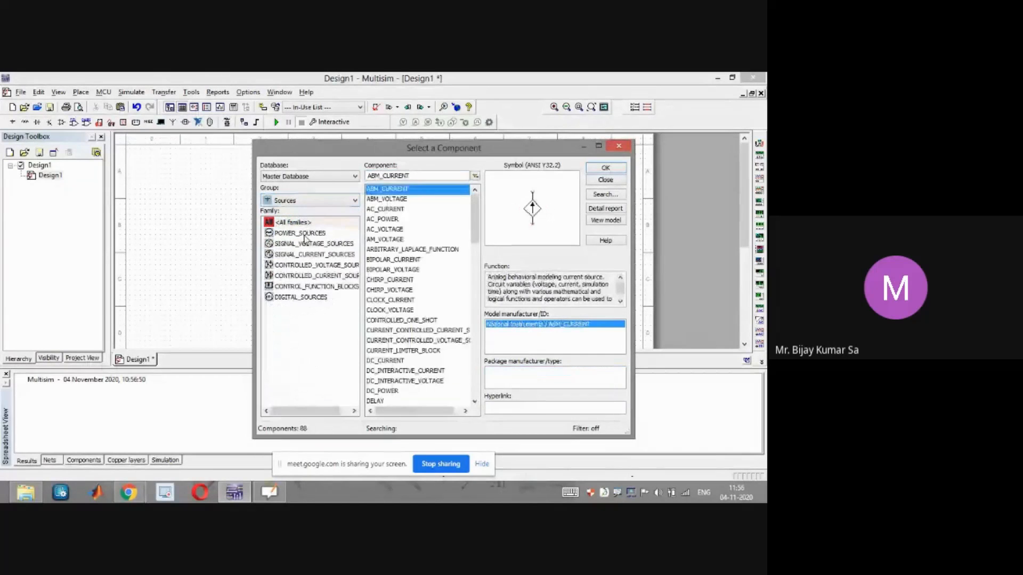
pyautogui.click(318, 233)
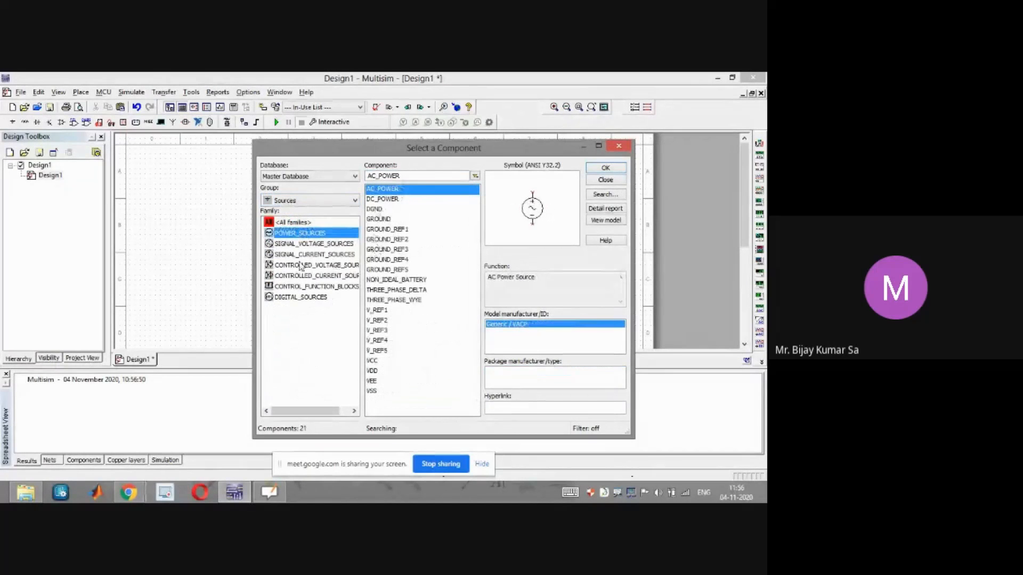
pyautogui.click(308, 244)
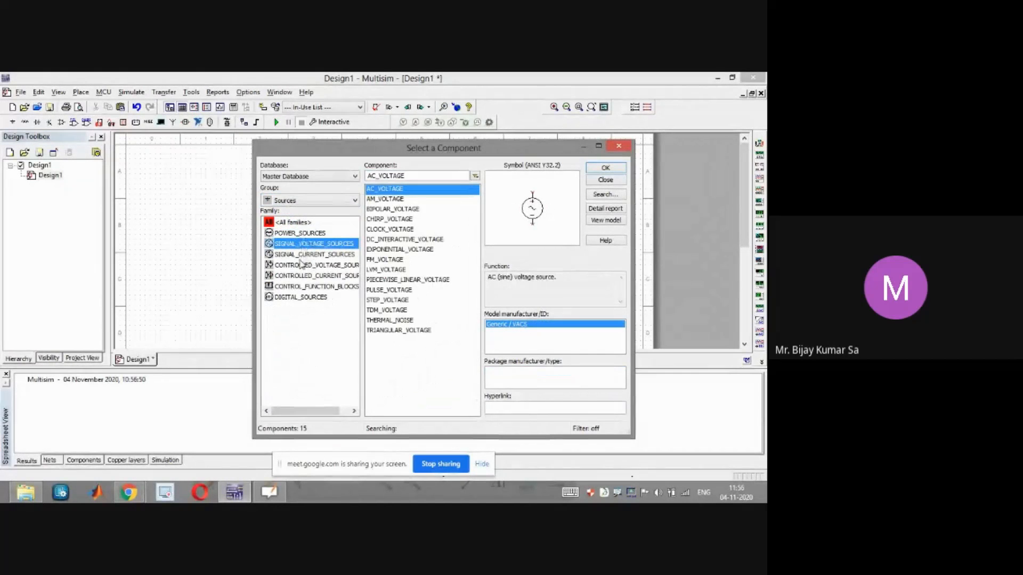
pyautogui.click(309, 255)
pyautogui.click(318, 245)
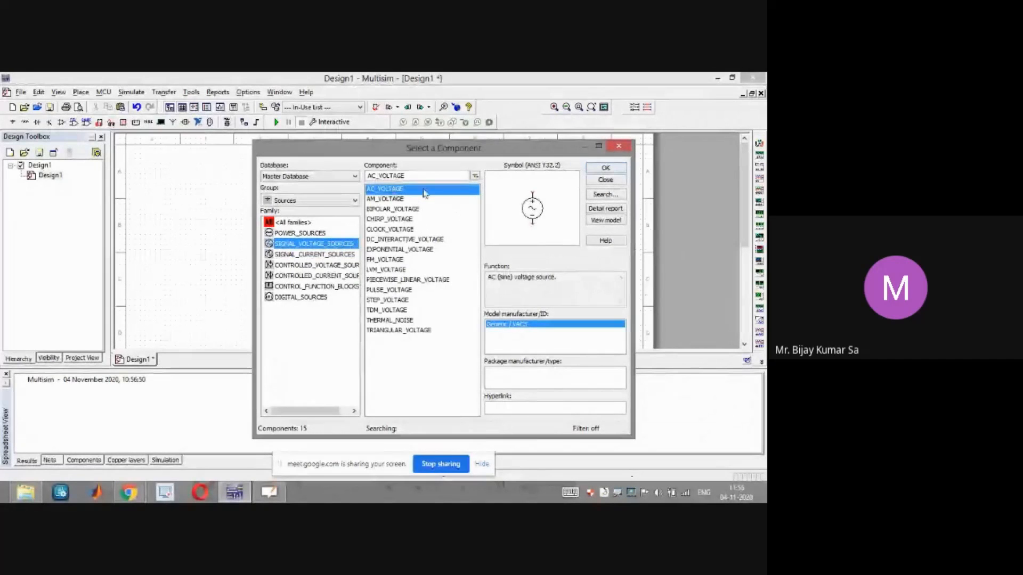
pyautogui.click(606, 167)
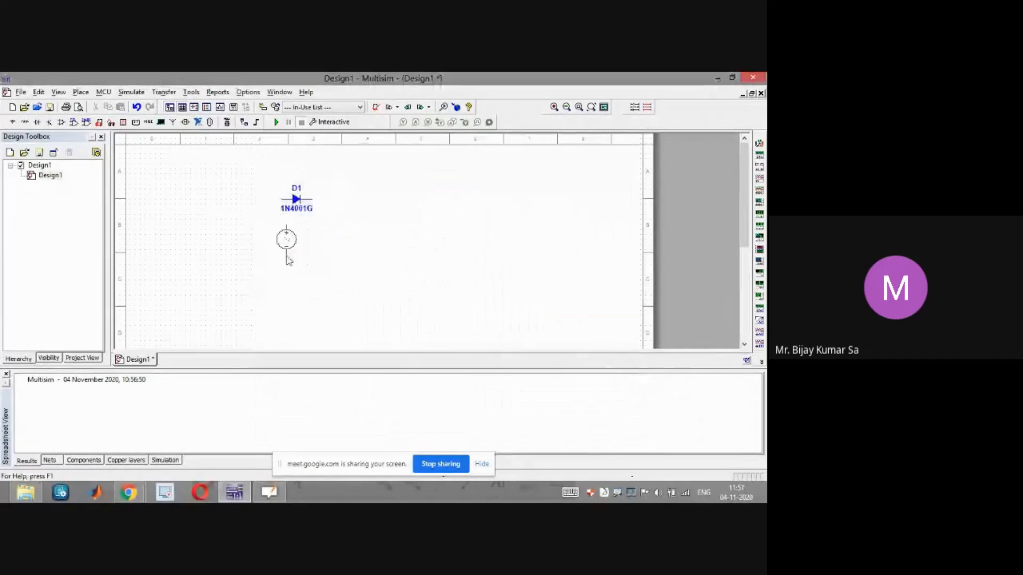
pyautogui.click(243, 254)
pyautogui.moveTo(548, 154); pyautogui.dragTo(604, 186)
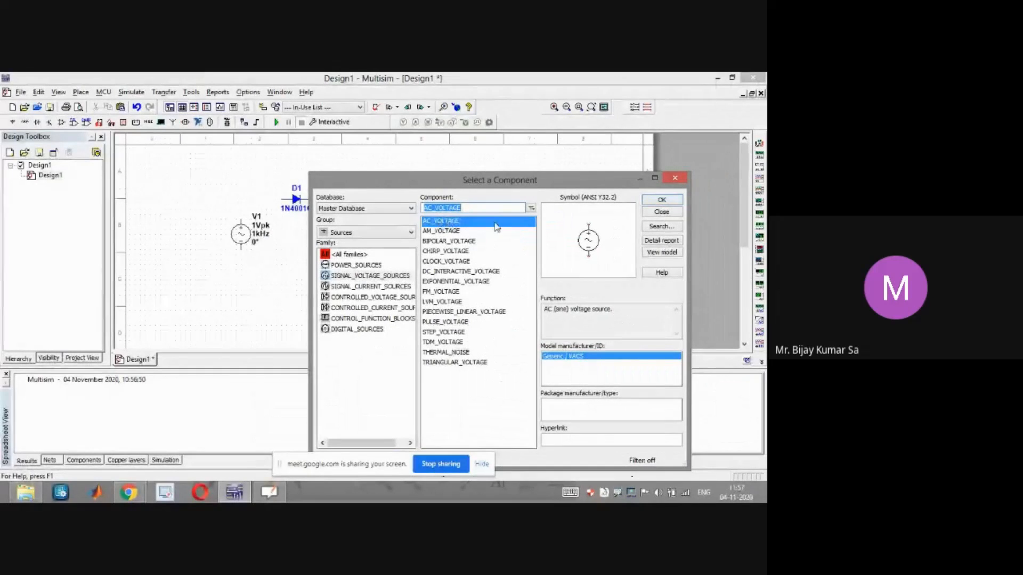
pyautogui.click(675, 179)
# Reposition the AC voltage source just below and left of the diode
pyautogui.click(241, 234)
pyautogui.moveTo(241, 235); pyautogui.dragTo(181, 234)
pyautogui.click(250, 255)
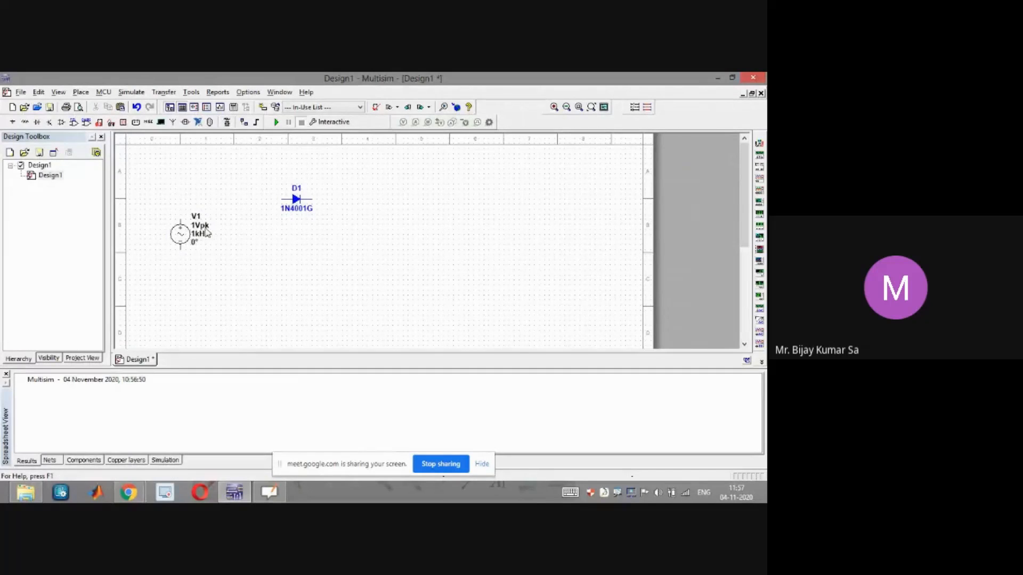
pyautogui.click(203, 243)
pyautogui.moveTo(203, 243); pyautogui.dragTo(233, 248)
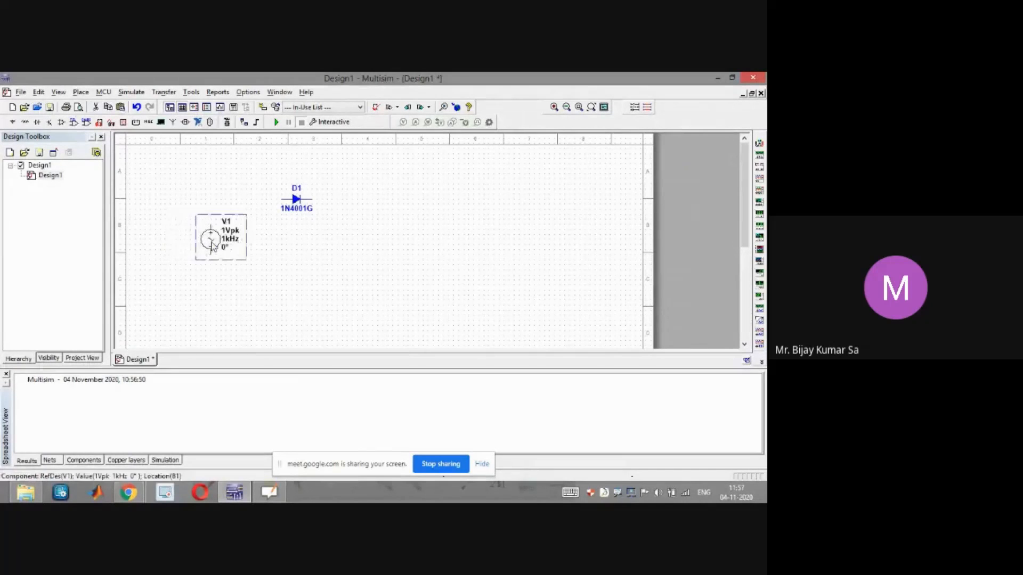
pyautogui.click(283, 262)
# Wire the source's top terminal to the diode's anode and shift the diode slightly left
pyautogui.click(211, 223)
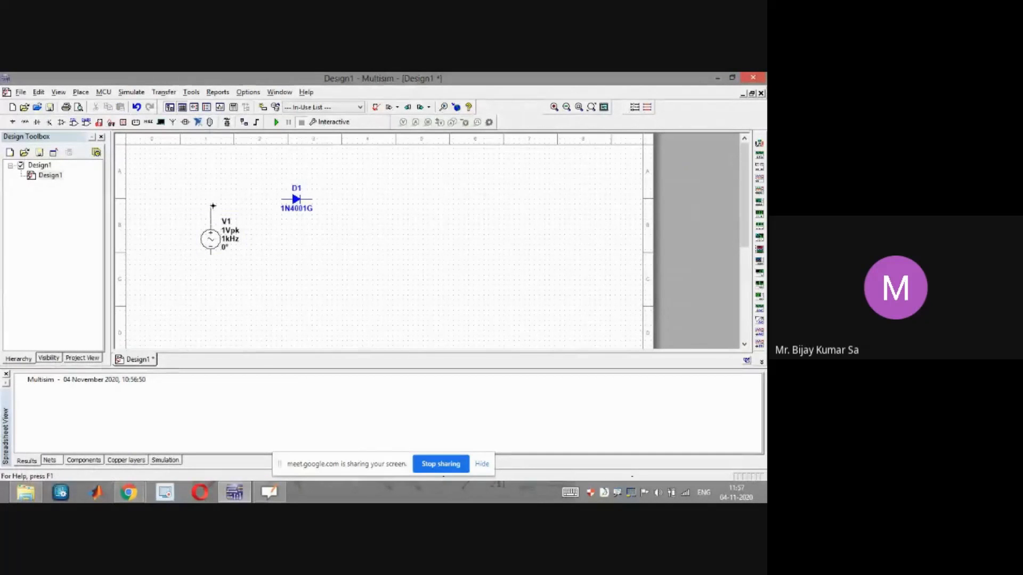
pyautogui.click(279, 198)
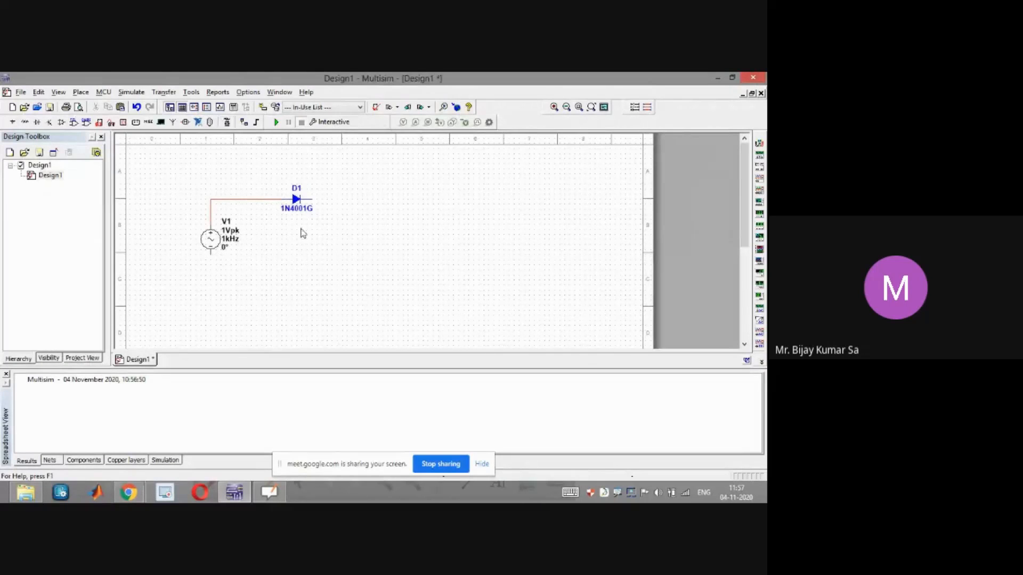
pyautogui.moveTo(298, 201); pyautogui.dragTo(273, 201)
pyautogui.click(337, 184)
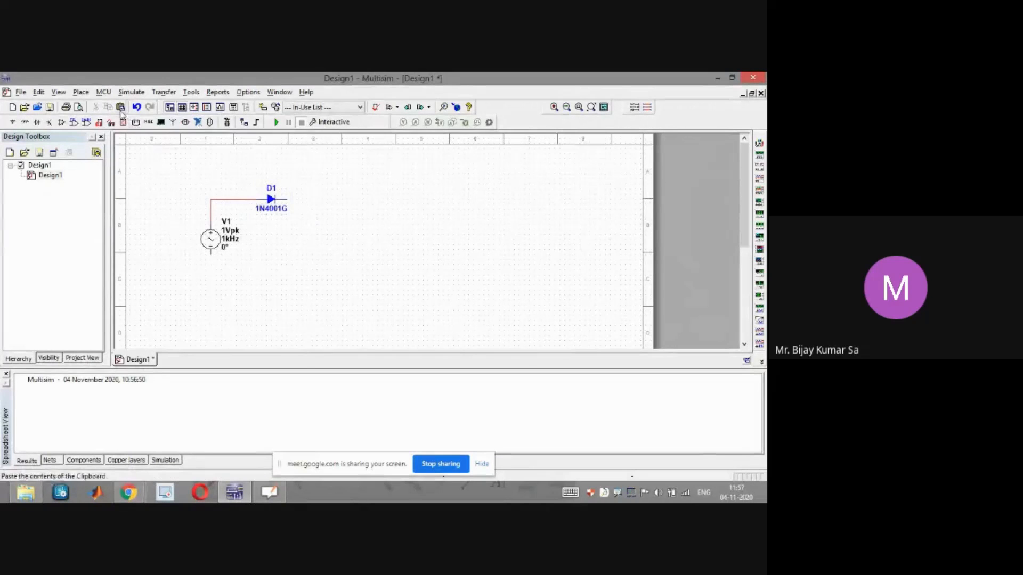
# Place a 700 Ω resistor from the Basic group's RESISTOR family to the right of the source
pyautogui.click(81, 92)
pyautogui.click(103, 104)
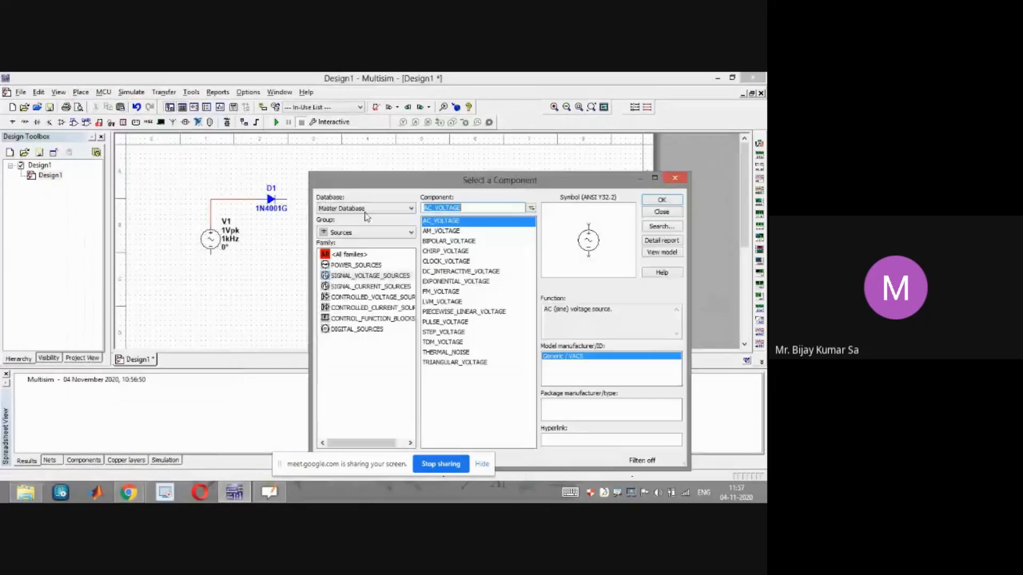
pyautogui.click(381, 234)
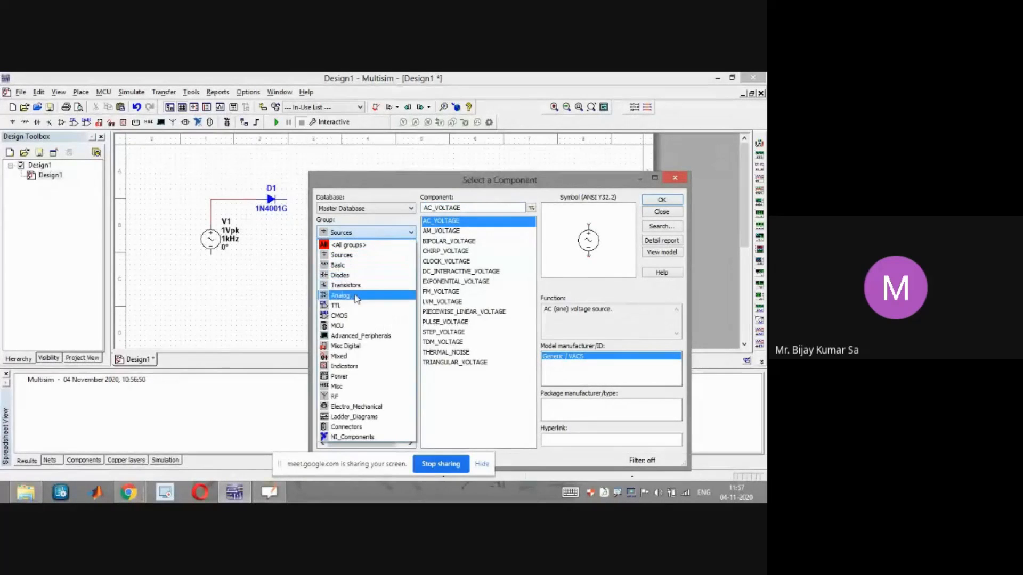
pyautogui.click(362, 264)
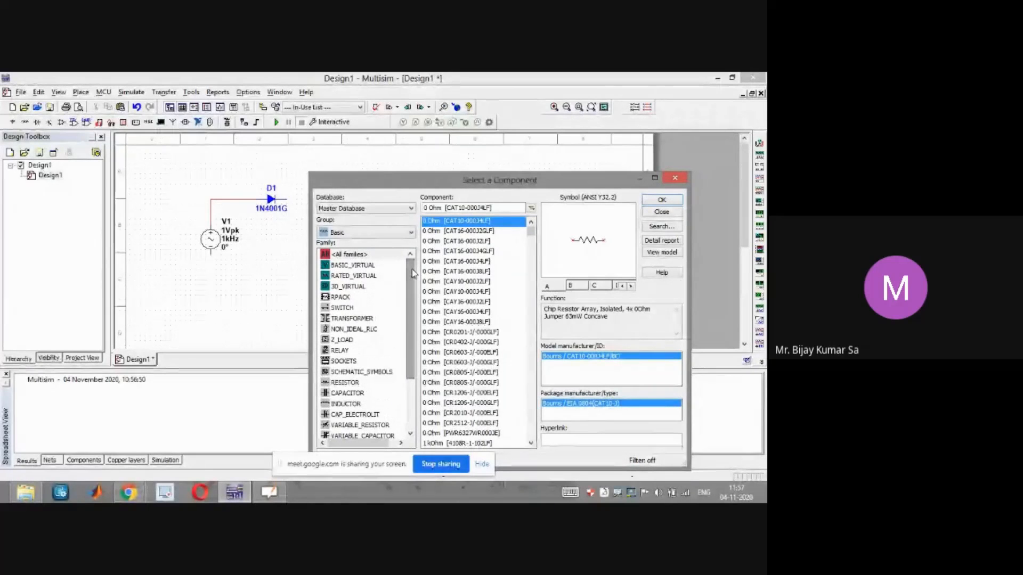
pyautogui.click(349, 383)
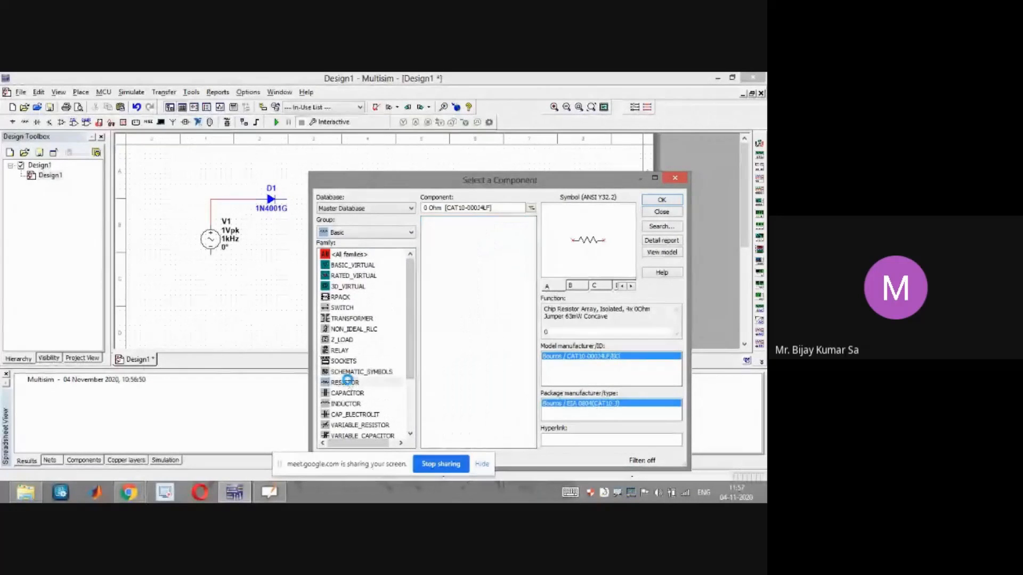
pyautogui.click(435, 224)
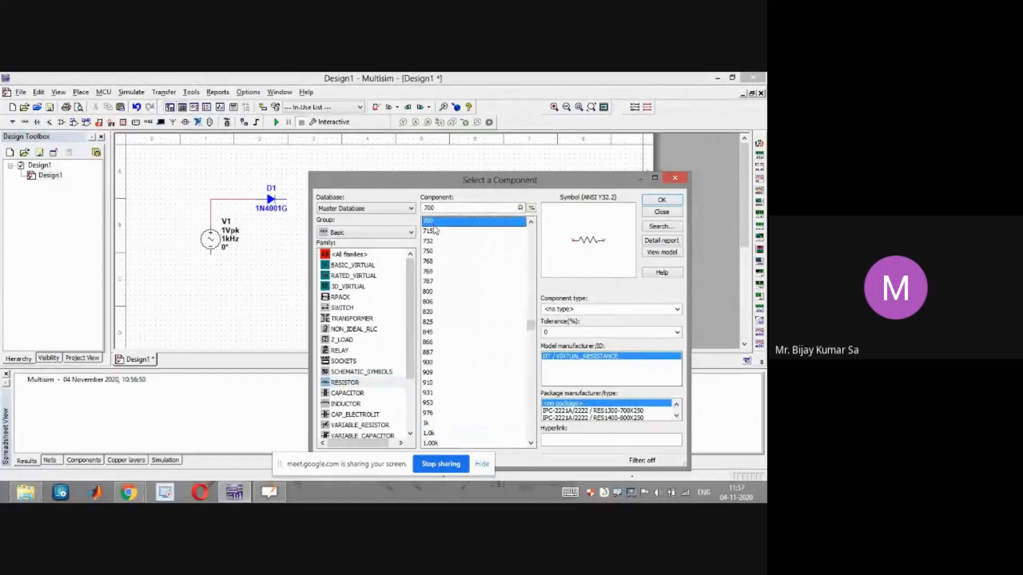
pyautogui.click(661, 199)
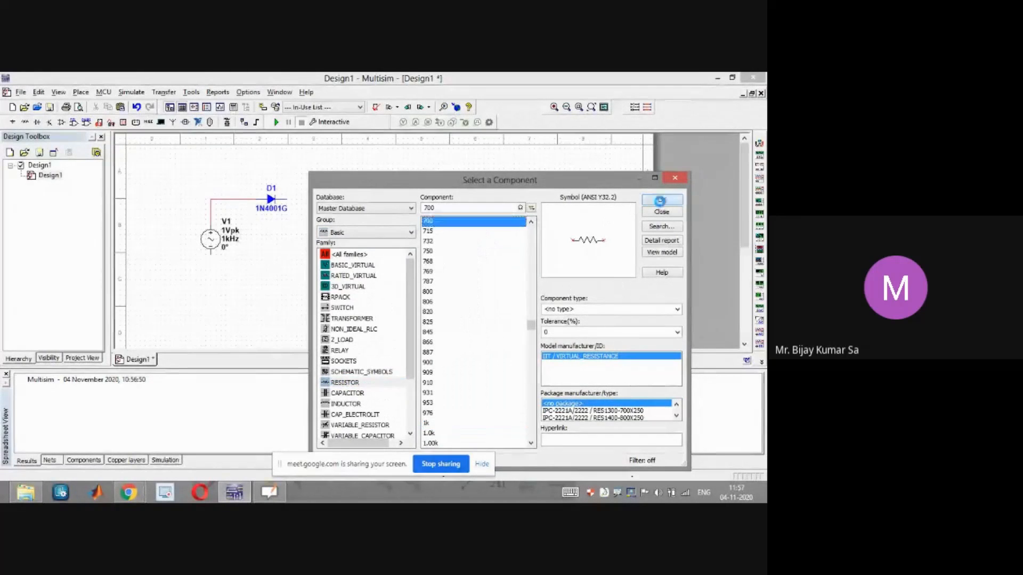
pyautogui.click(314, 233)
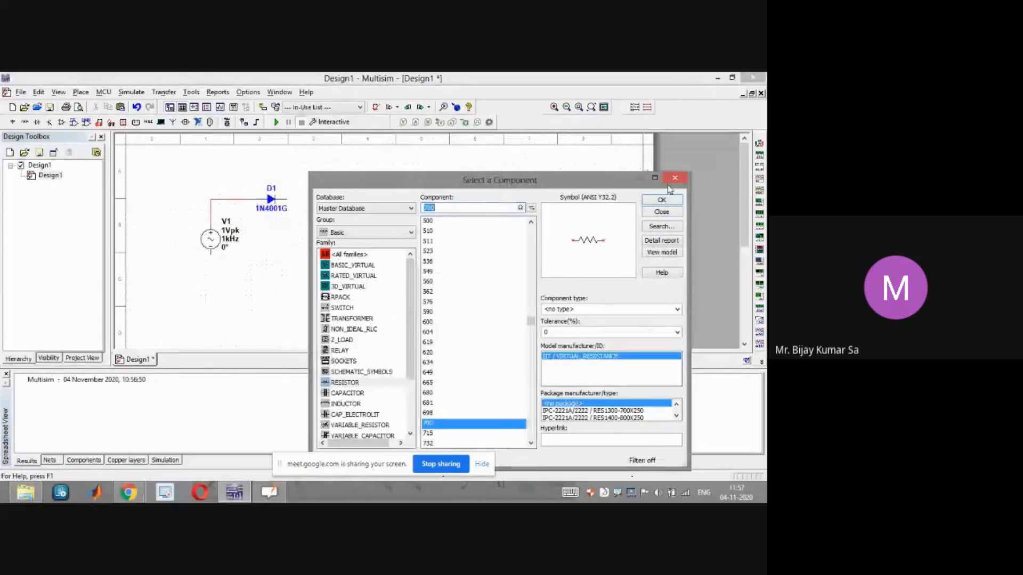
pyautogui.click(675, 178)
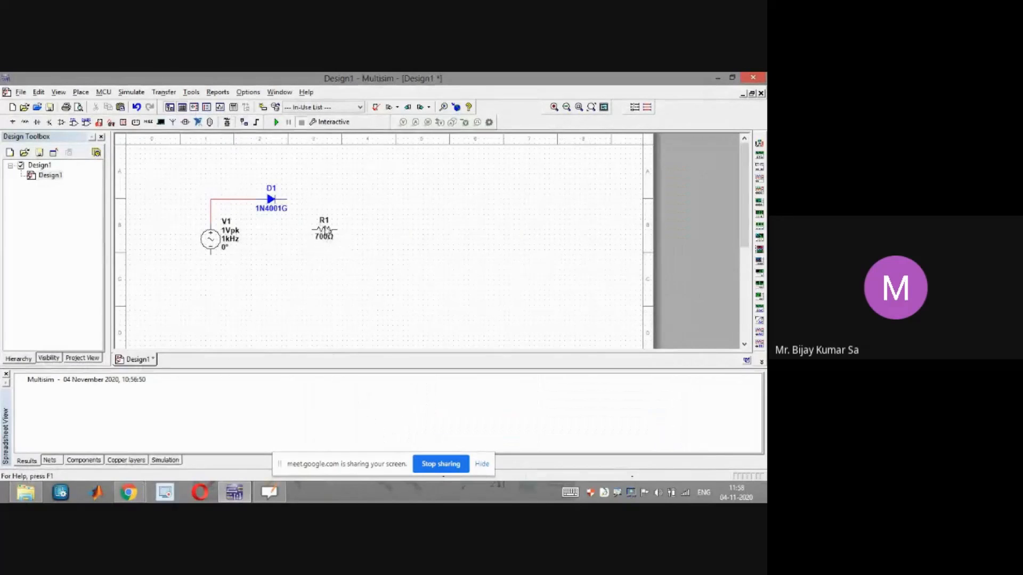
# Set the resistor's resistance to 1k
pyautogui.doubleClick(327, 236)
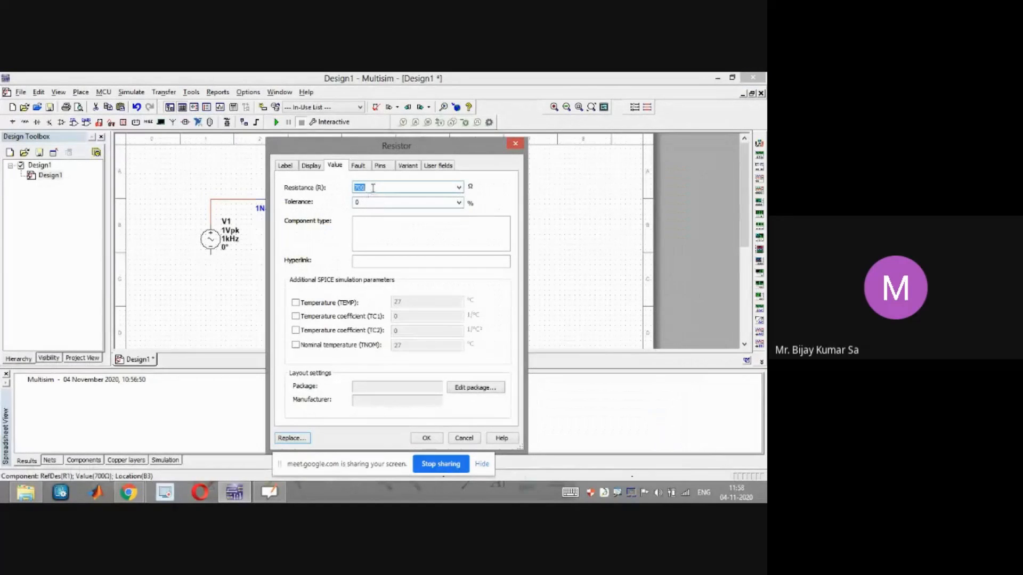
pyautogui.moveTo(372, 188); pyautogui.dragTo(346, 187)
pyautogui.write('1k')
pyautogui.click(424, 437)
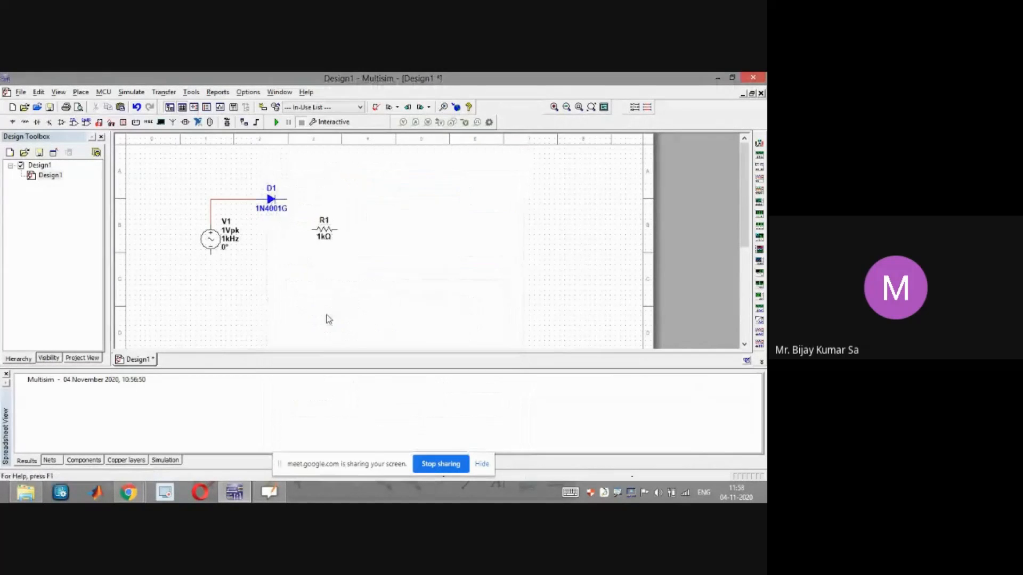
# Rotate the resistor to vertical and move it below the diode's cathode end
pyautogui.click(325, 235)
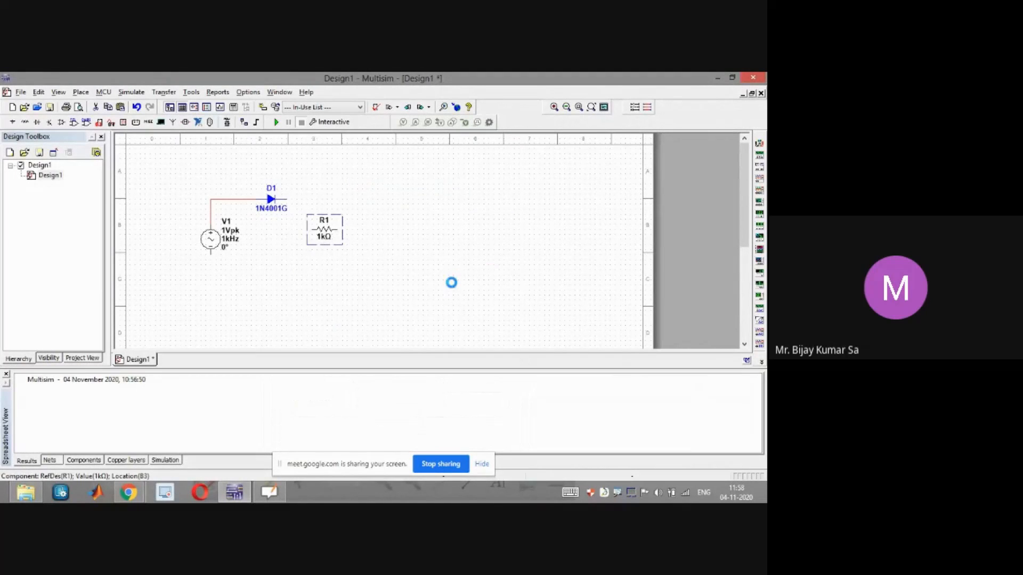
pyautogui.hotkey('ctrl', 'r')
pyautogui.moveTo(322, 237); pyautogui.dragTo(307, 238)
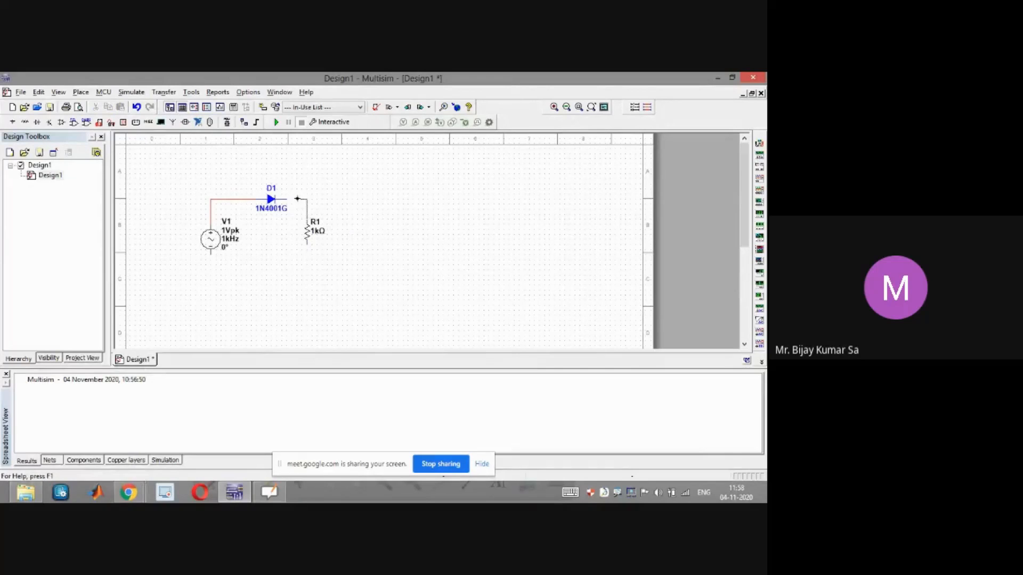
# Wire the diode's cathode to the resistor's top and the resistor's bottom back to the source's lower terminal
pyautogui.click(307, 244)
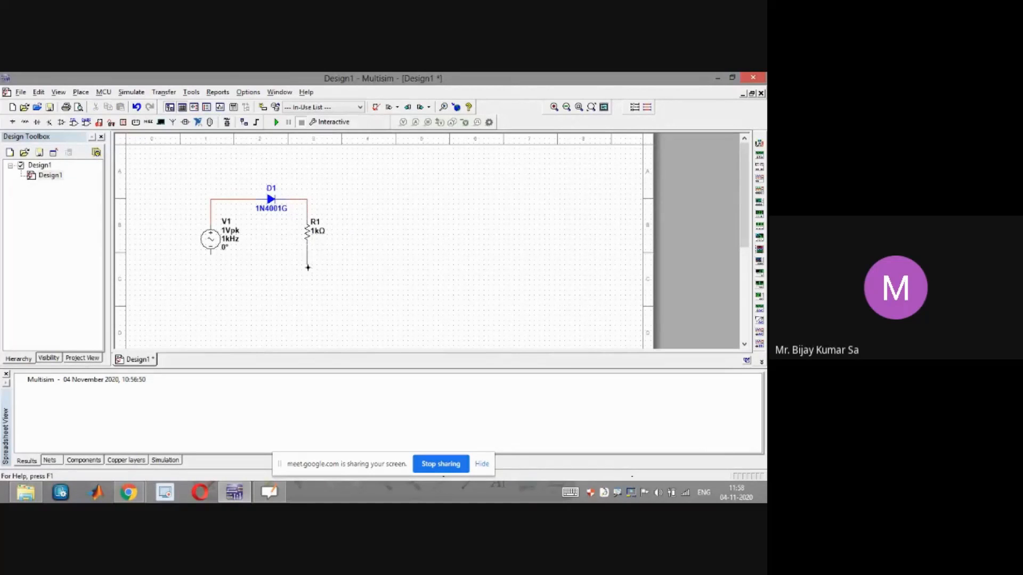
pyautogui.click(210, 257)
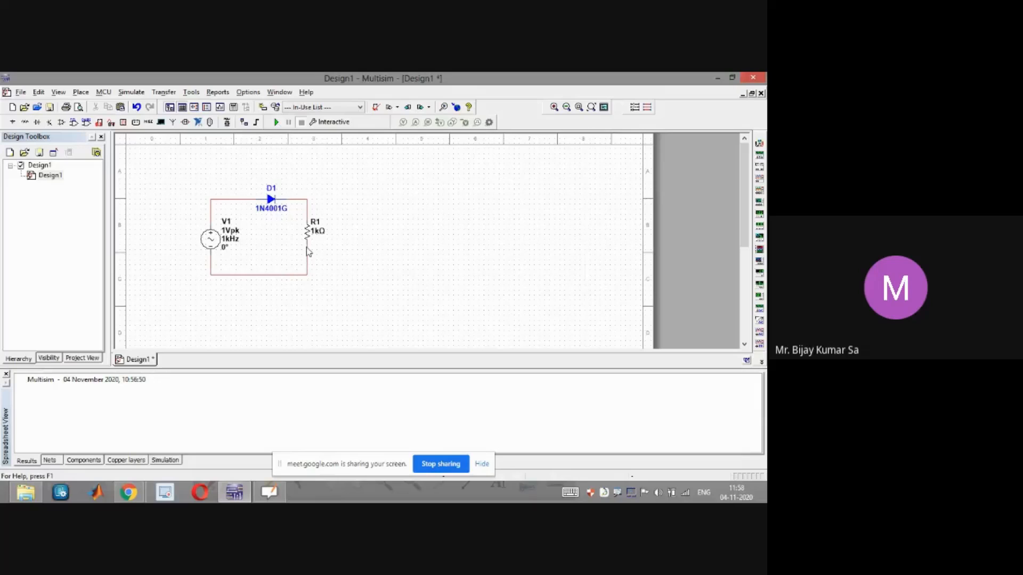
# Tidy the loop by shifting the resistor right, nudging the source, and moving the bottom wire lower
pyautogui.moveTo(321, 239); pyautogui.dragTo(342, 243)
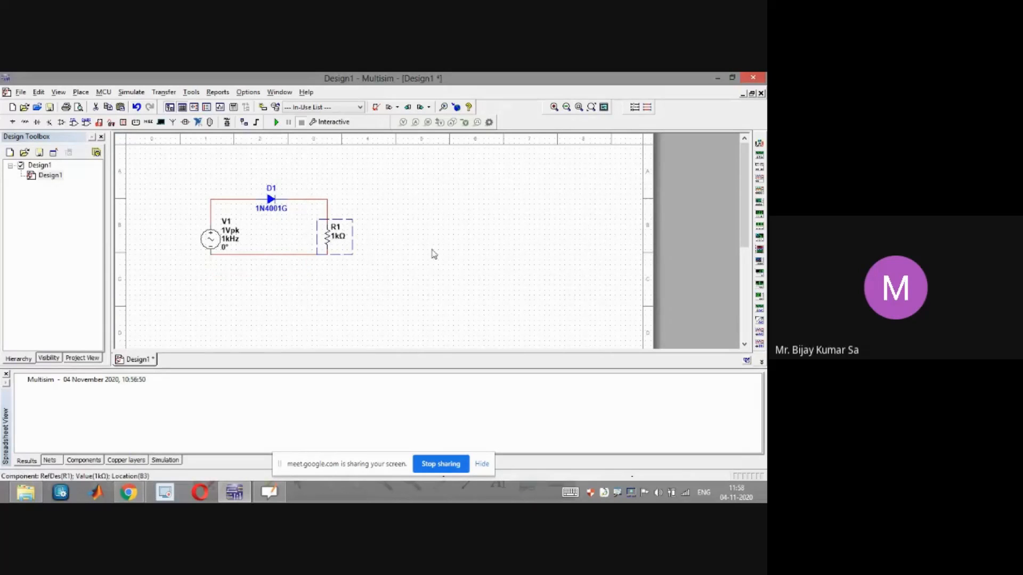
pyautogui.moveTo(283, 257); pyautogui.dragTo(285, 270)
pyautogui.click(429, 269)
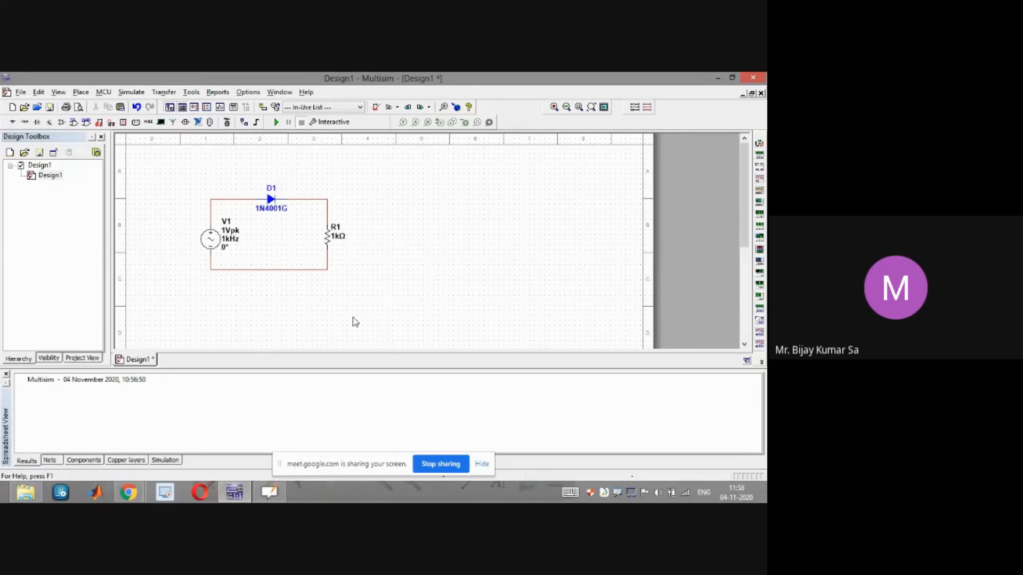
pyautogui.moveTo(213, 241); pyautogui.dragTo(213, 236)
pyautogui.click(268, 251)
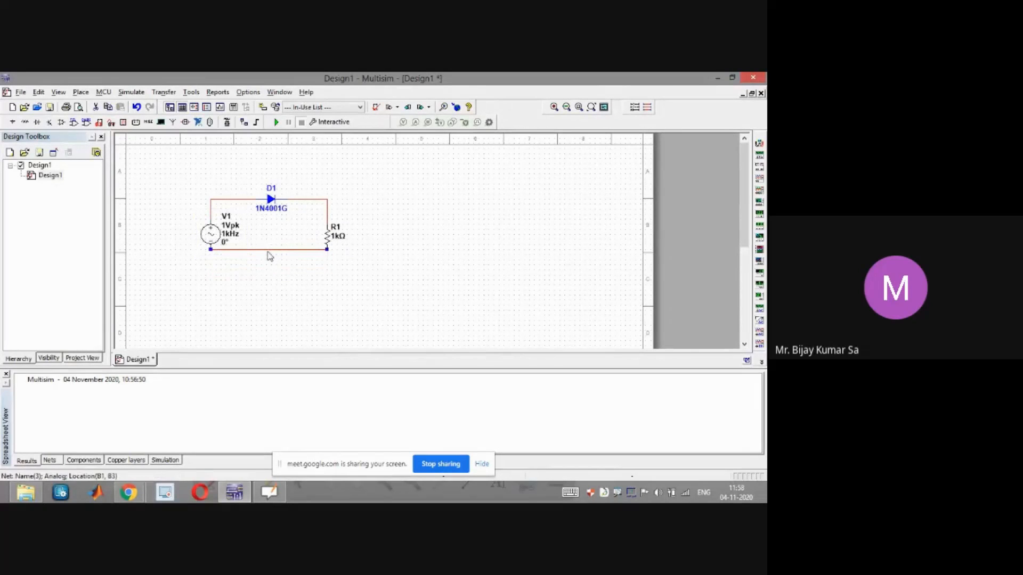
pyautogui.moveTo(267, 249); pyautogui.dragTo(268, 280)
pyautogui.click(365, 291)
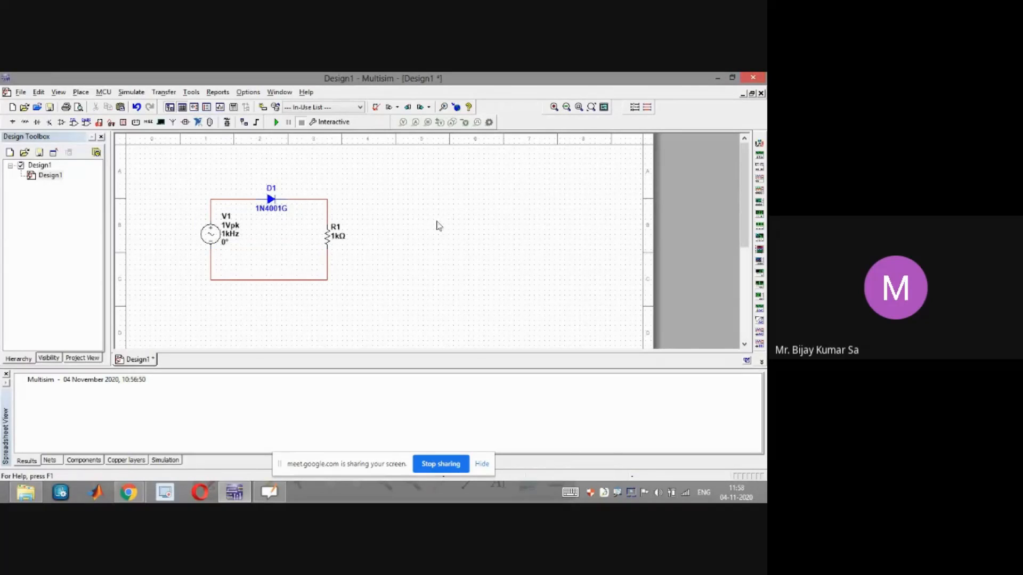
# Place a multimeter instrument to the upper right of the circuit
pyautogui.click(759, 145)
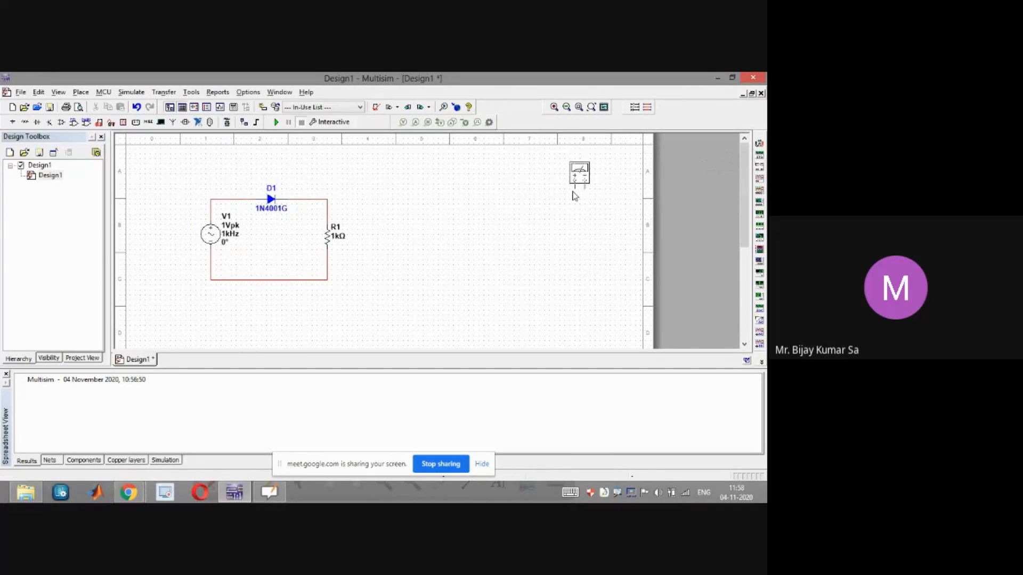
pyautogui.click(475, 209)
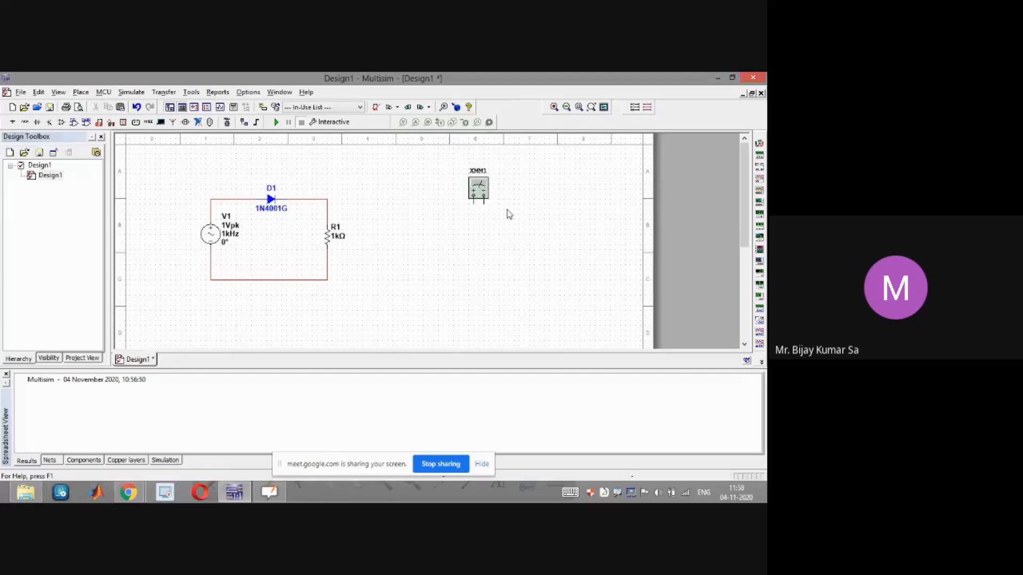
pyautogui.click(483, 195)
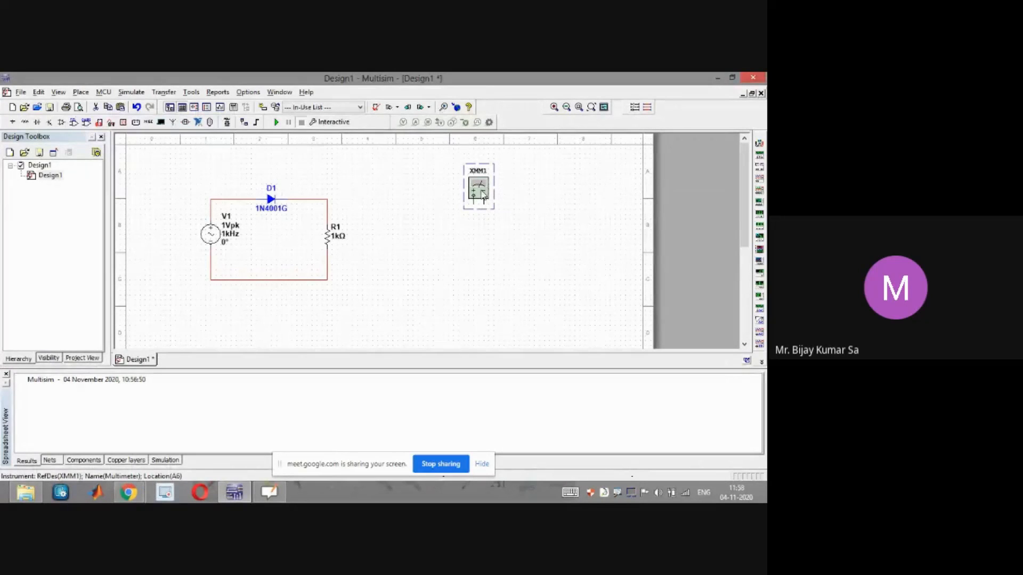
# Open the multimeter's panel and set it to measure AC voltage
pyautogui.doubleClick(483, 195)
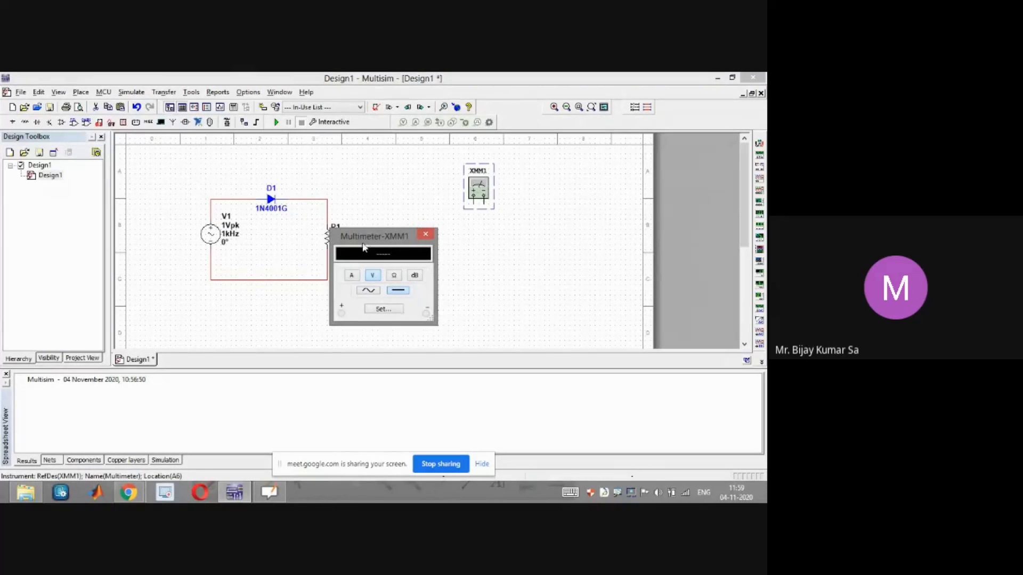
pyautogui.moveTo(372, 243); pyautogui.dragTo(409, 232)
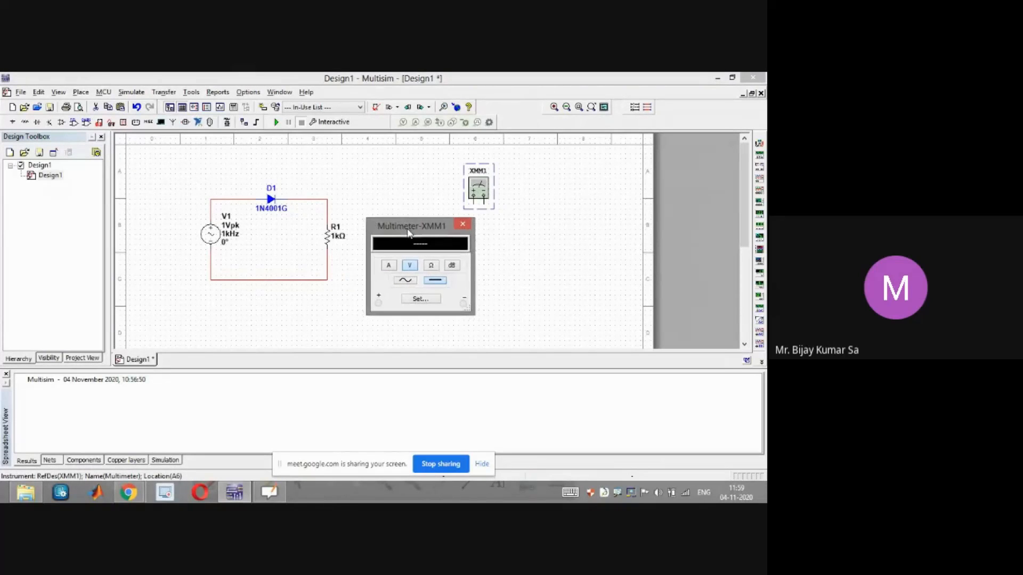
pyautogui.click(389, 266)
pyautogui.moveTo(417, 234); pyautogui.dragTo(430, 238)
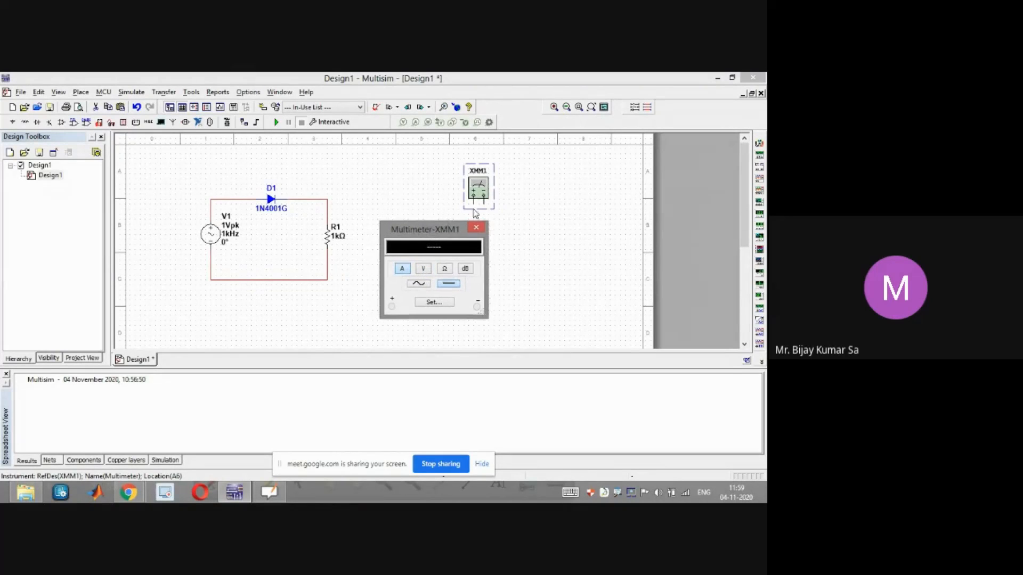
pyautogui.moveTo(432, 233); pyautogui.dragTo(483, 235)
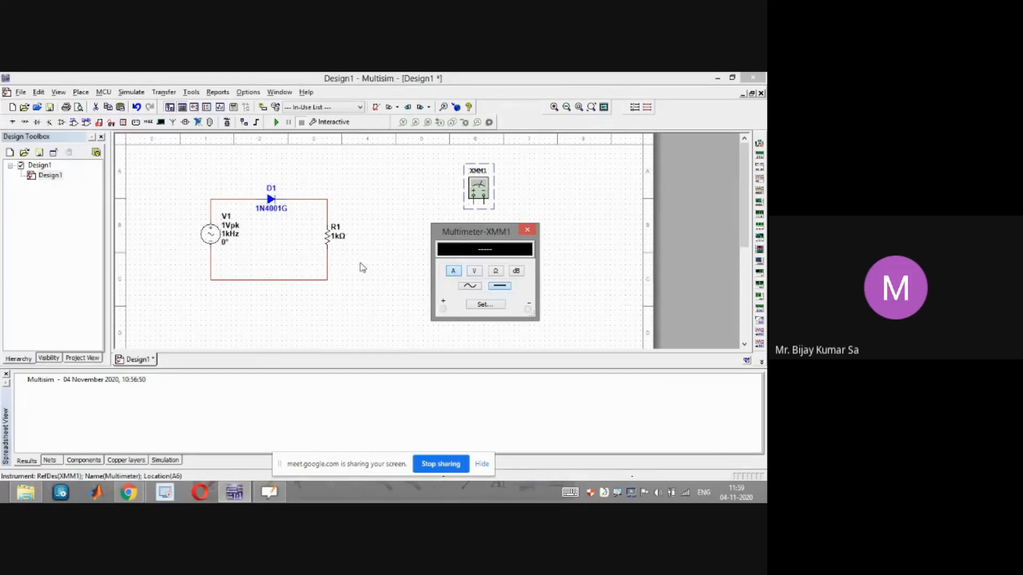
pyautogui.click(474, 271)
pyautogui.click(470, 288)
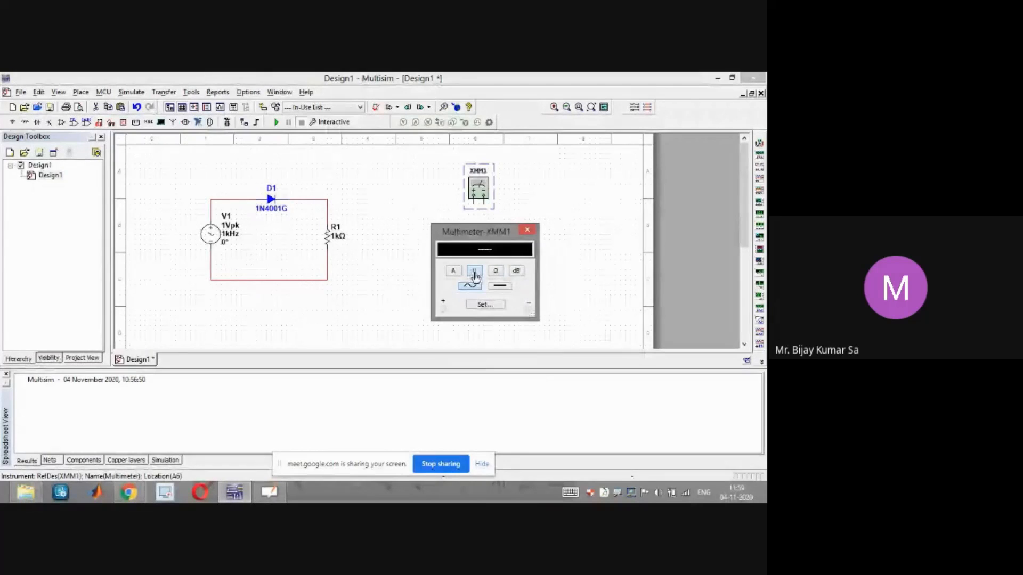
pyautogui.click(526, 231)
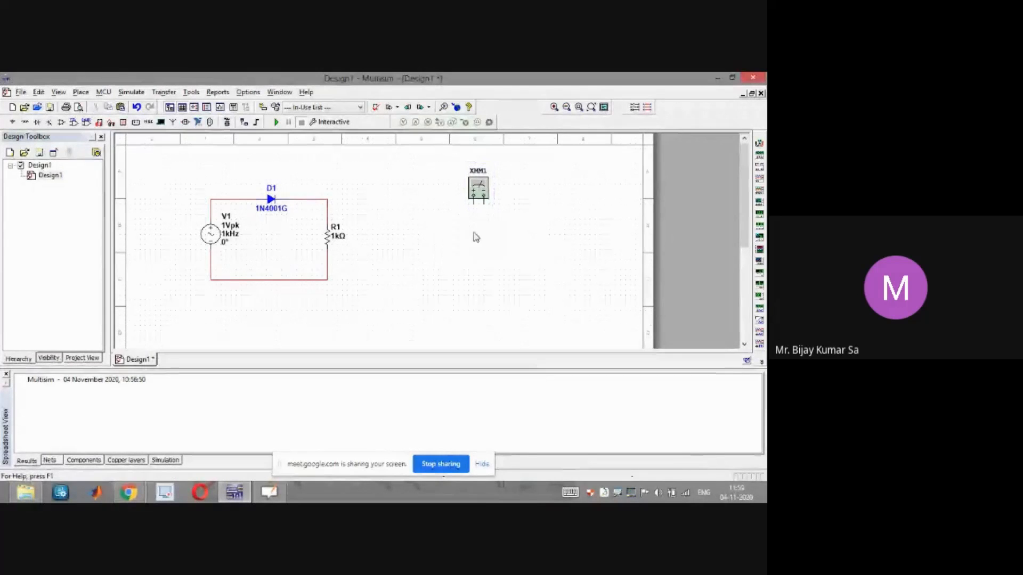
# Connect the multimeter's positive lead to the source's top node and its negative lead to the bottom wire
pyautogui.click(474, 204)
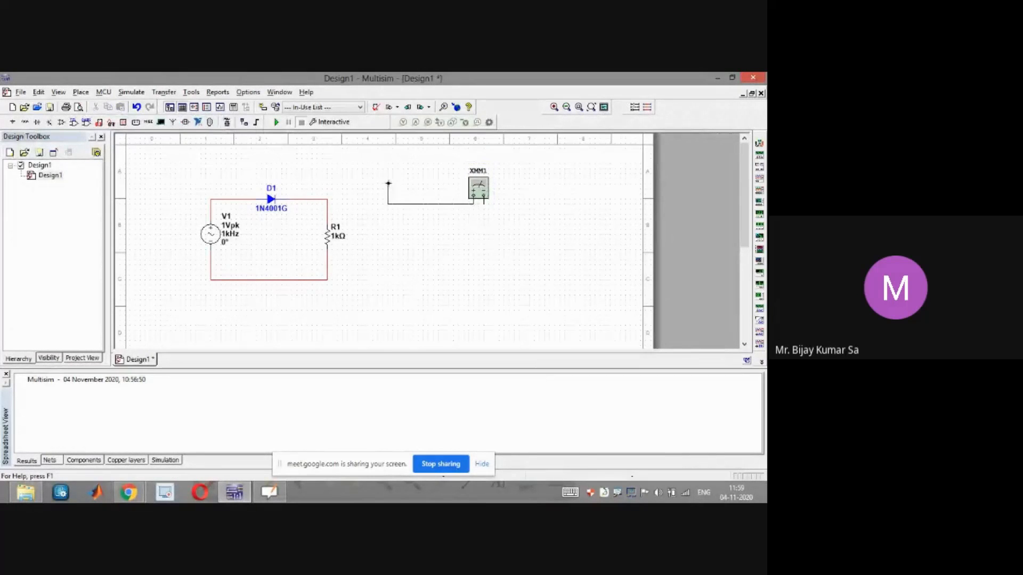
pyautogui.click(212, 199)
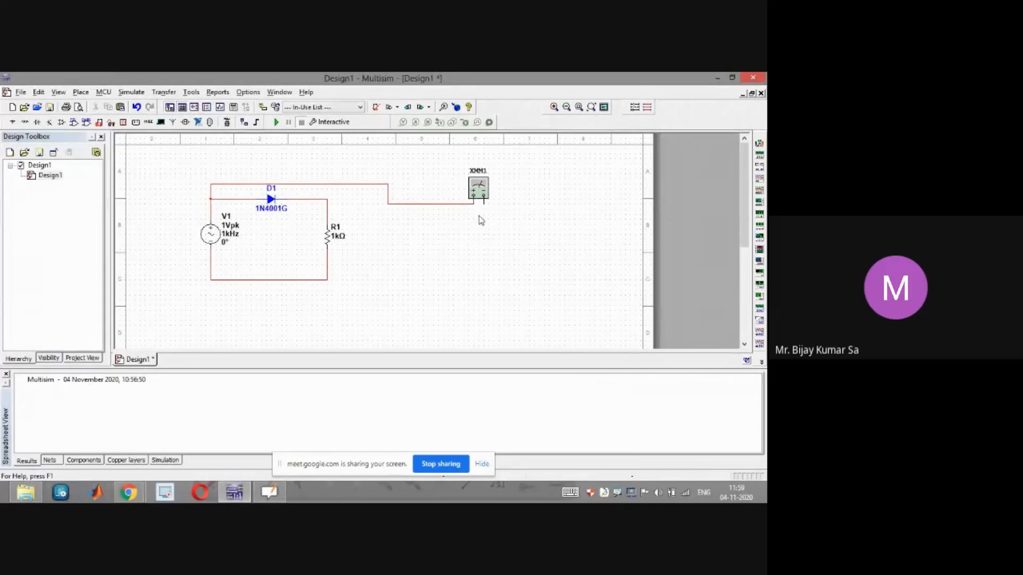
pyautogui.click(484, 198)
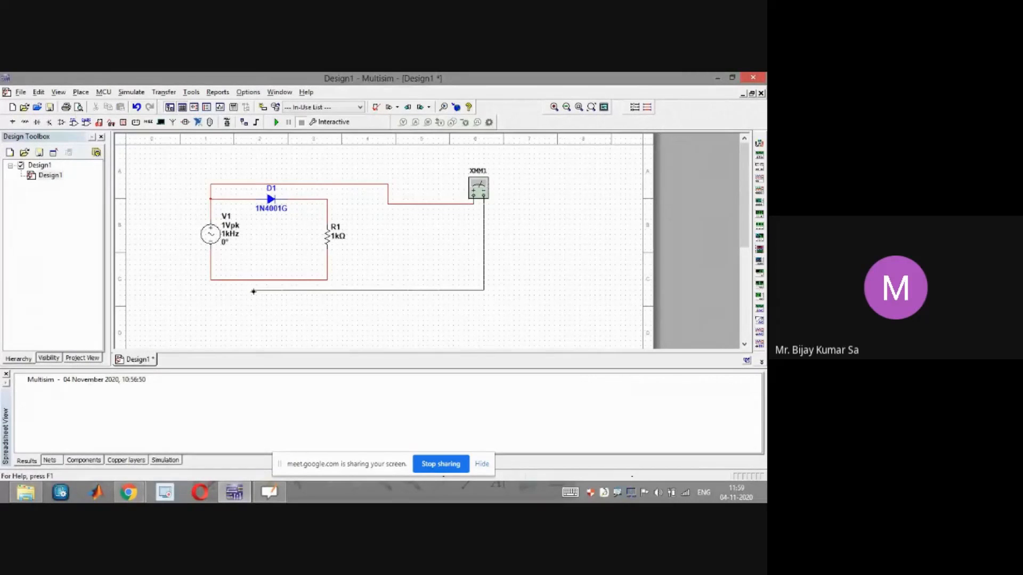
pyautogui.click(282, 280)
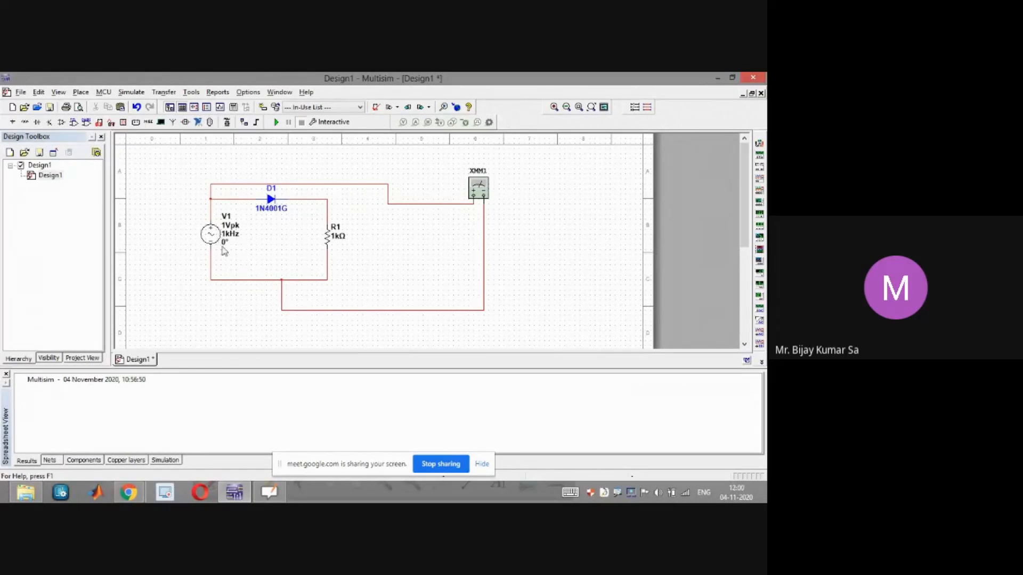
# Rename the AC source's reference designator to Vin
pyautogui.doubleClick(231, 232)
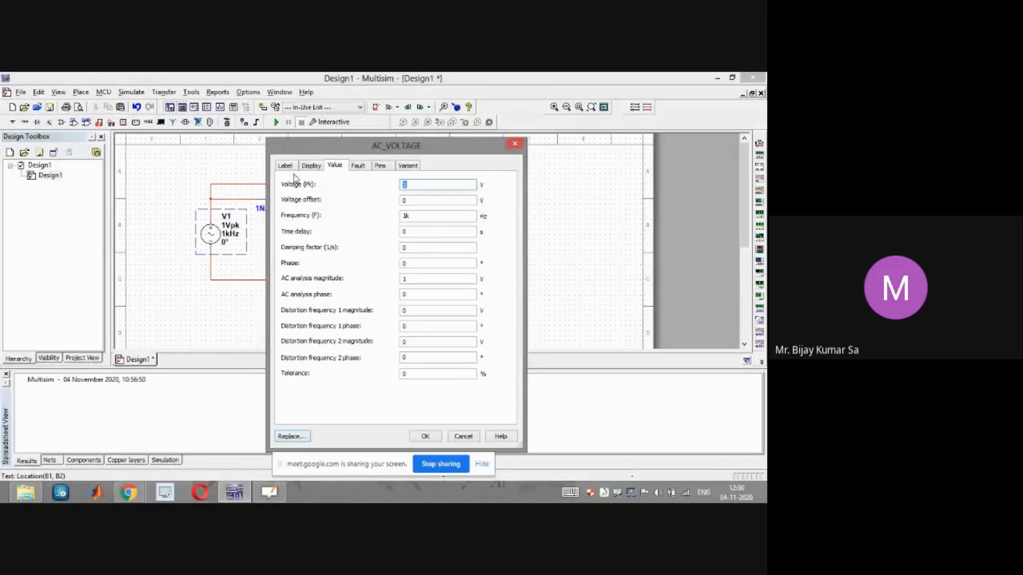
pyautogui.click(408, 166)
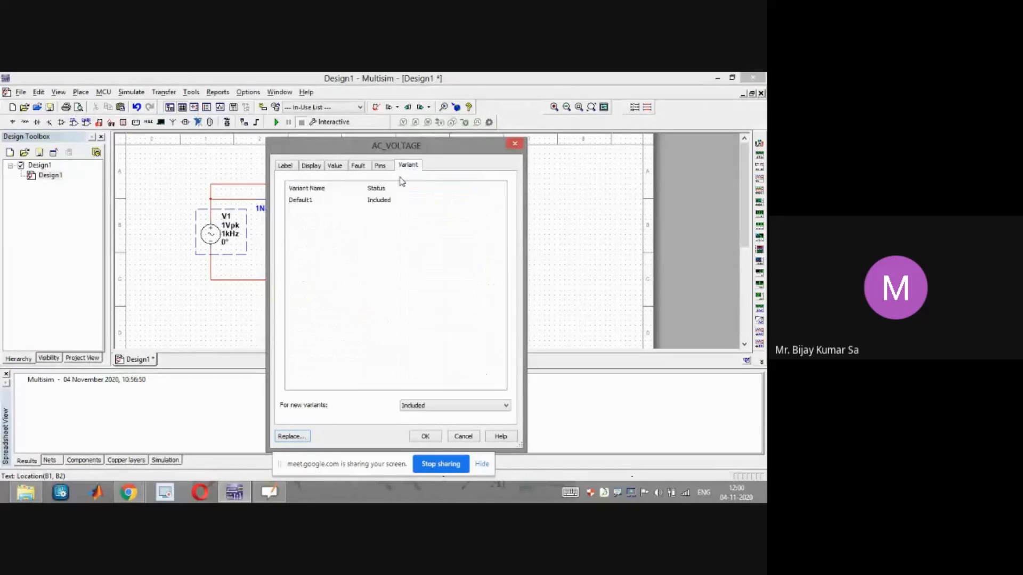
pyautogui.click(285, 166)
pyautogui.click(302, 196)
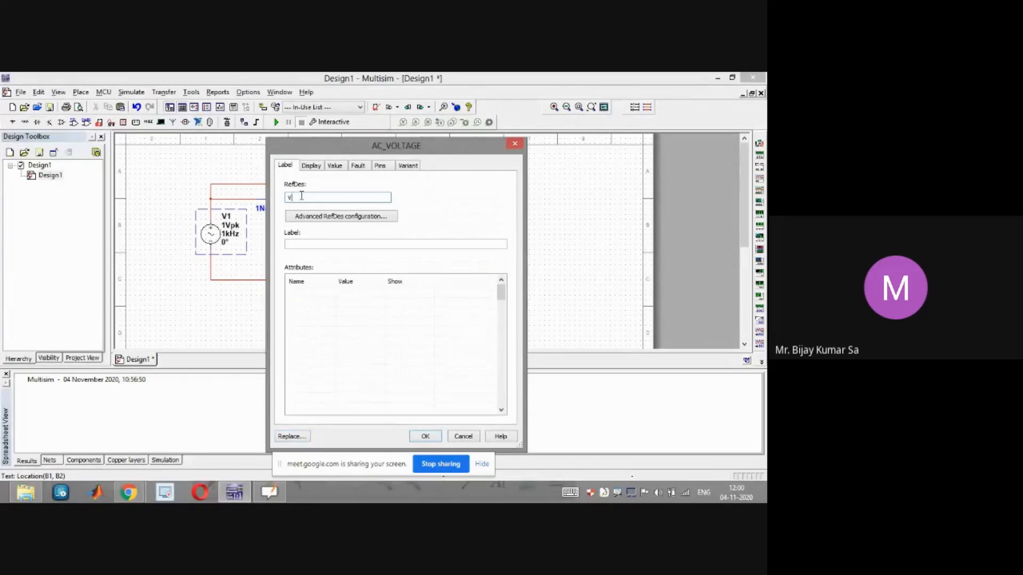
pyautogui.write('in')
pyautogui.click(425, 436)
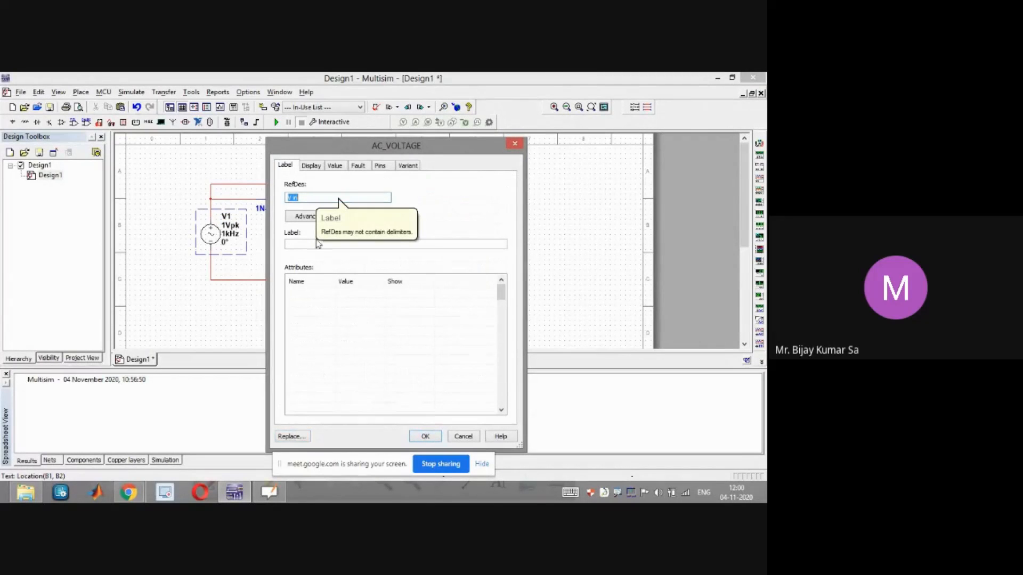
pyautogui.write('Vin')
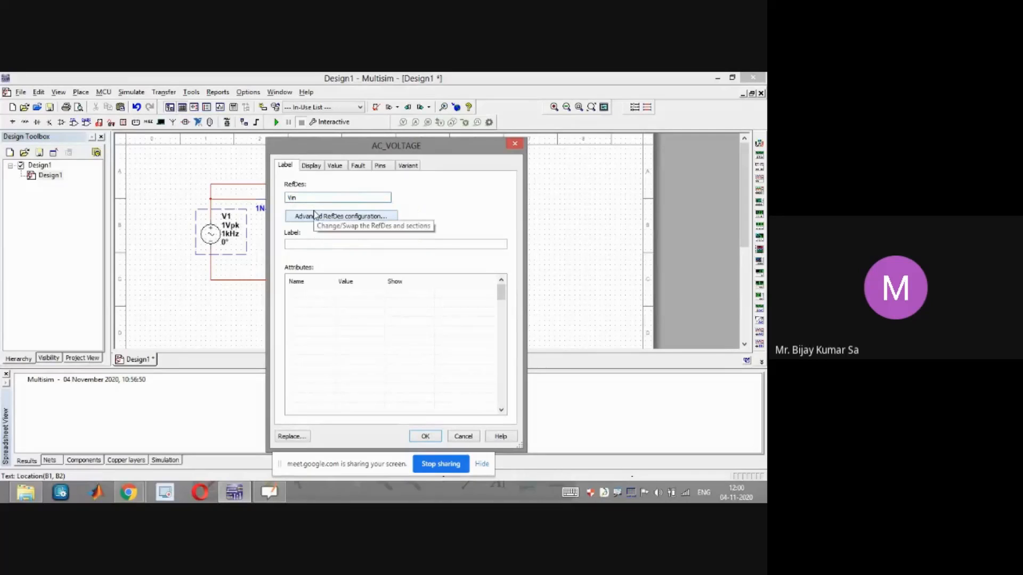
pyautogui.click(424, 436)
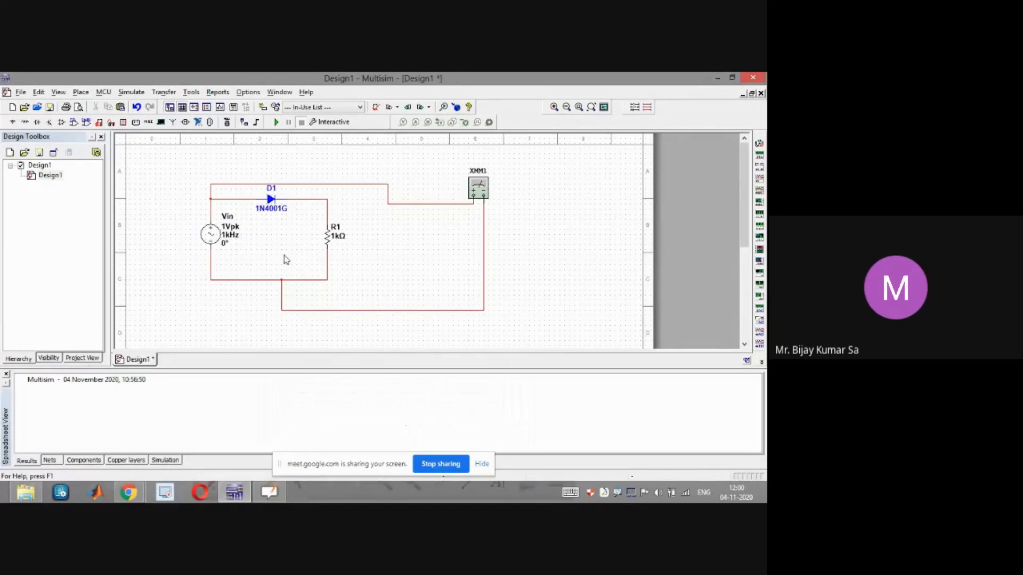
# Open the multimeter's front panel and move it beside the instrument
pyautogui.doubleClick(484, 184)
pyautogui.click(475, 271)
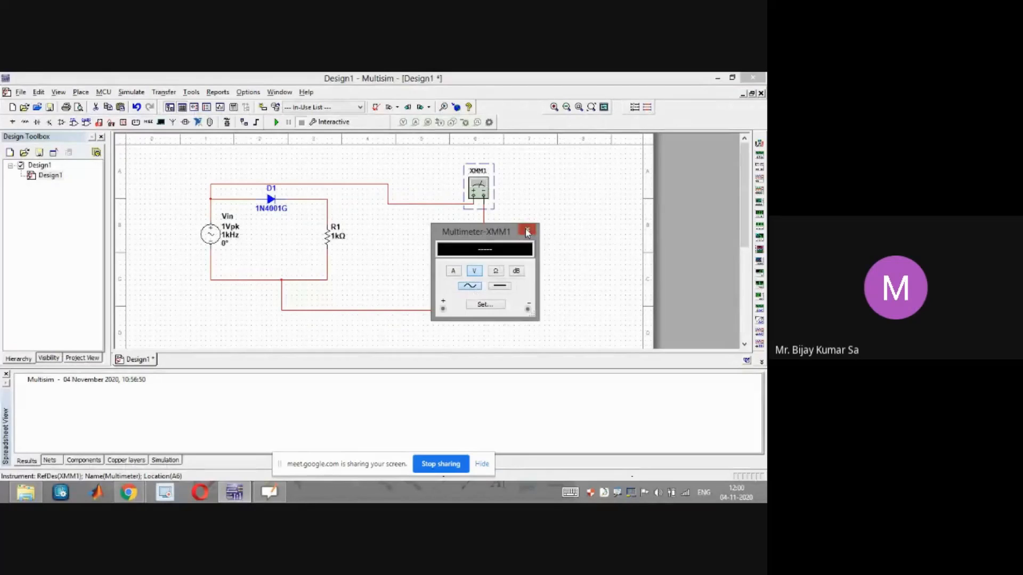
pyautogui.click(526, 232)
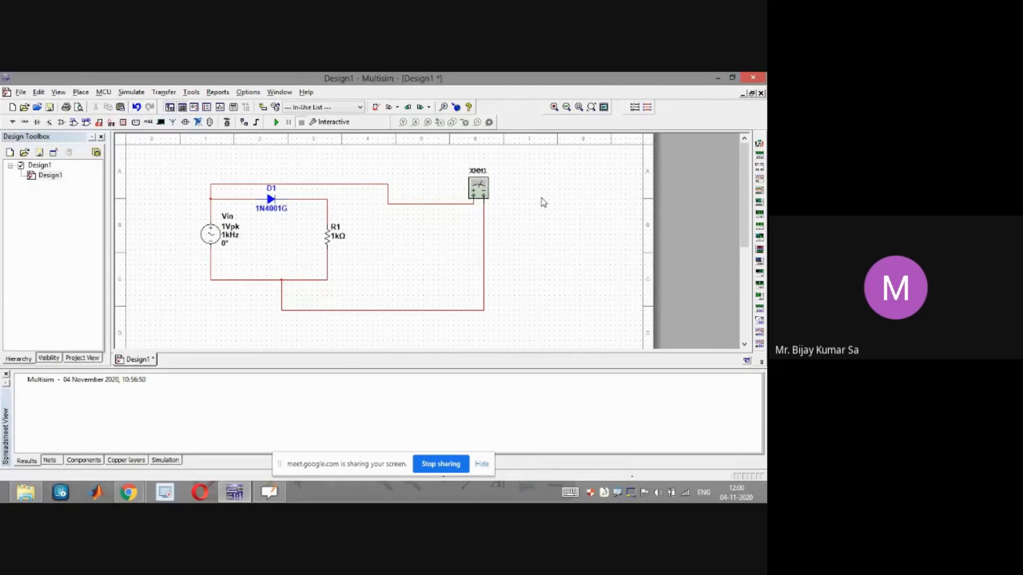
pyautogui.doubleClick(482, 190)
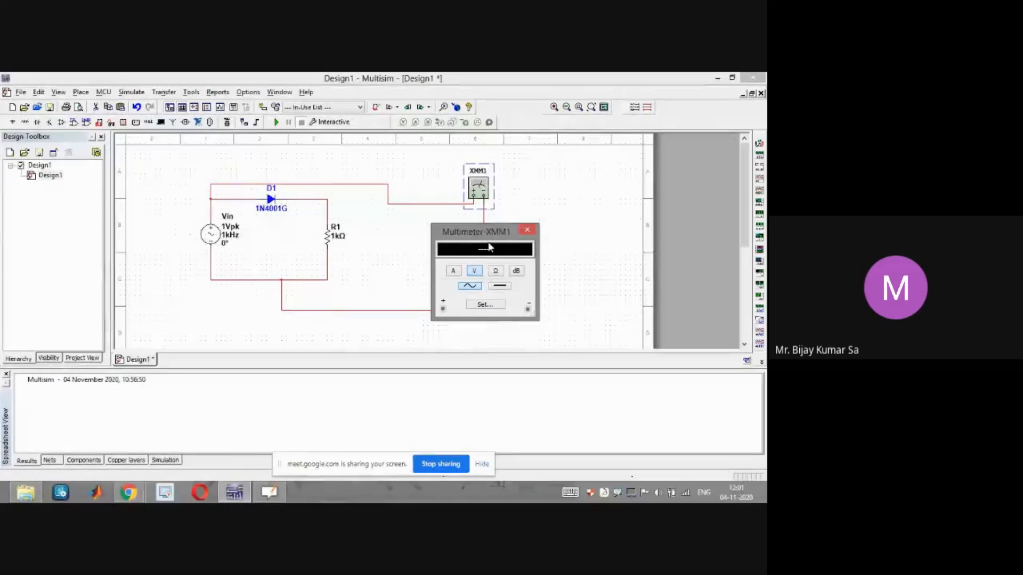
pyautogui.moveTo(475, 231); pyautogui.dragTo(549, 228)
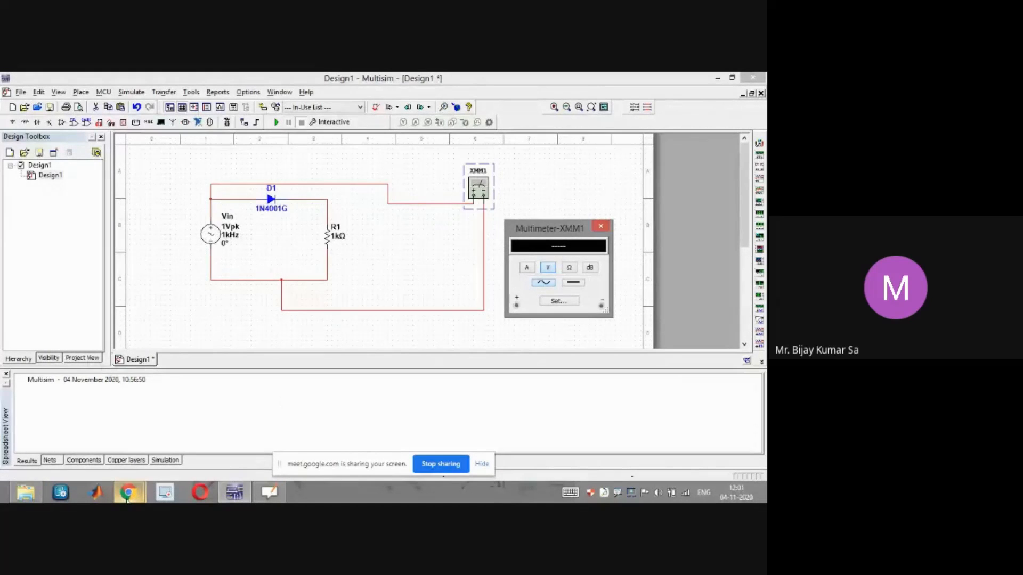
pyautogui.moveTo(127, 499)
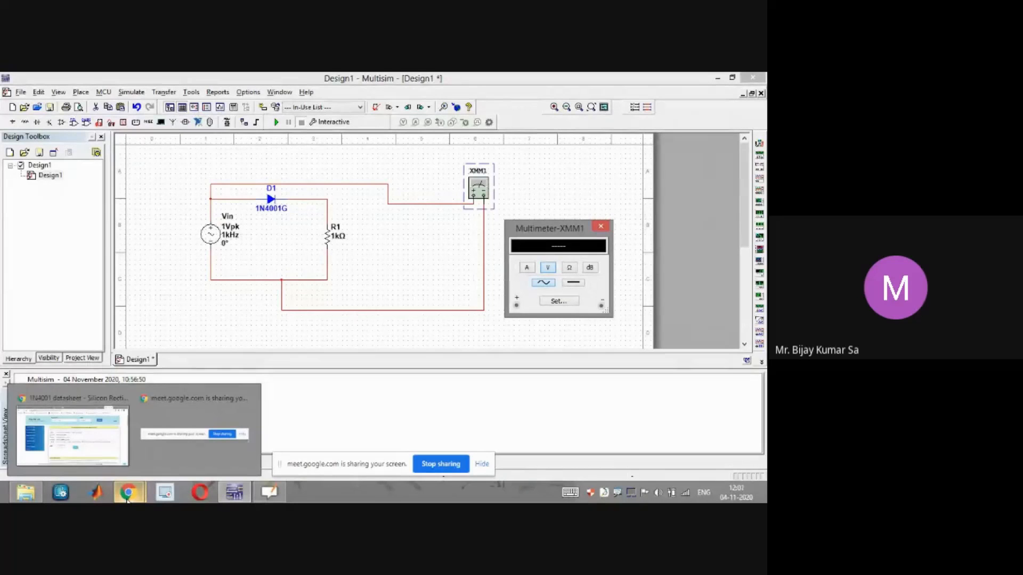
pyautogui.click(127, 499)
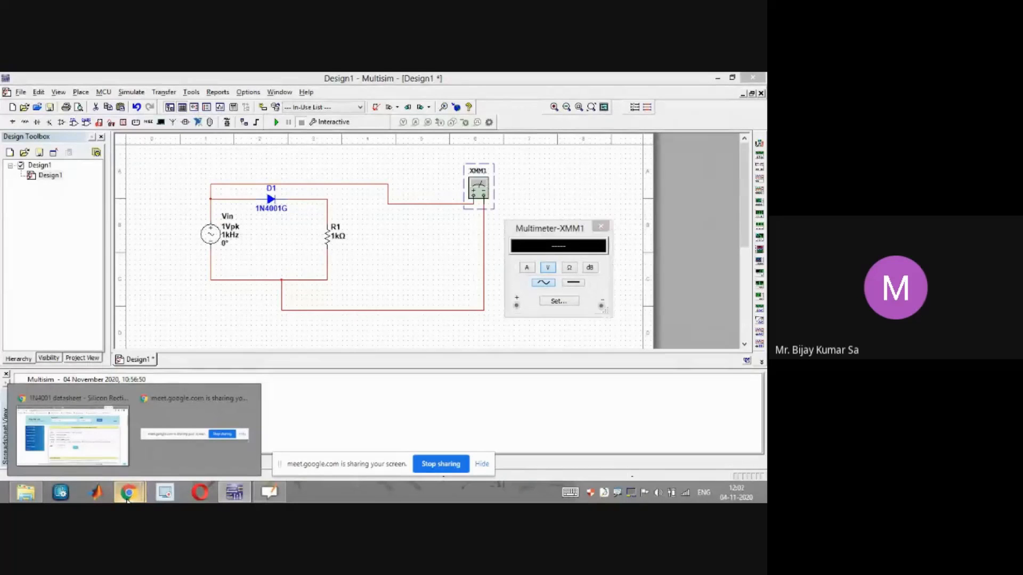
pyautogui.click(100, 456)
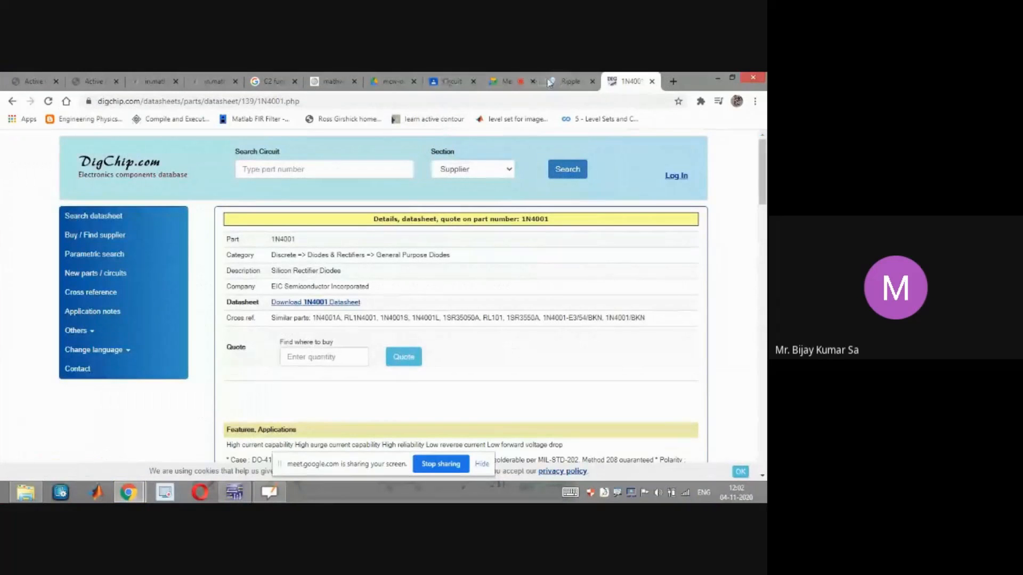
pyautogui.click(498, 82)
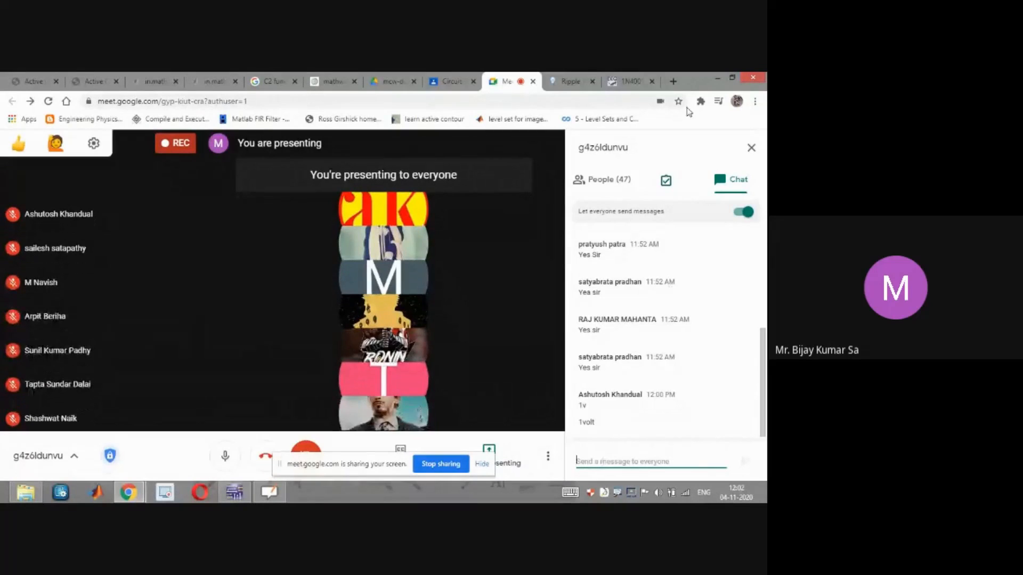
pyautogui.click(717, 78)
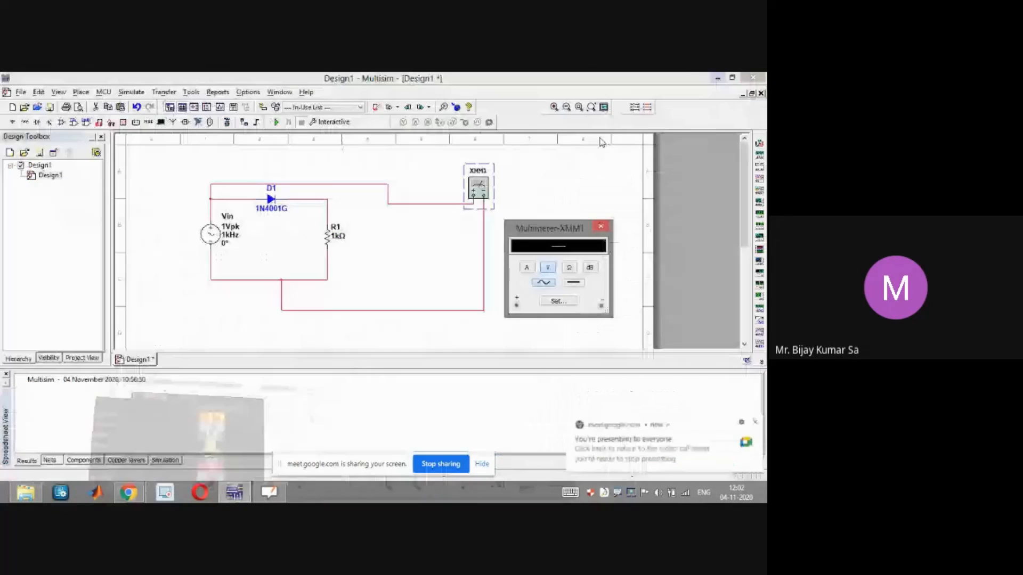
# Run the simulation, accept the Convergence Assistant, then cancel it
pyautogui.click(276, 122)
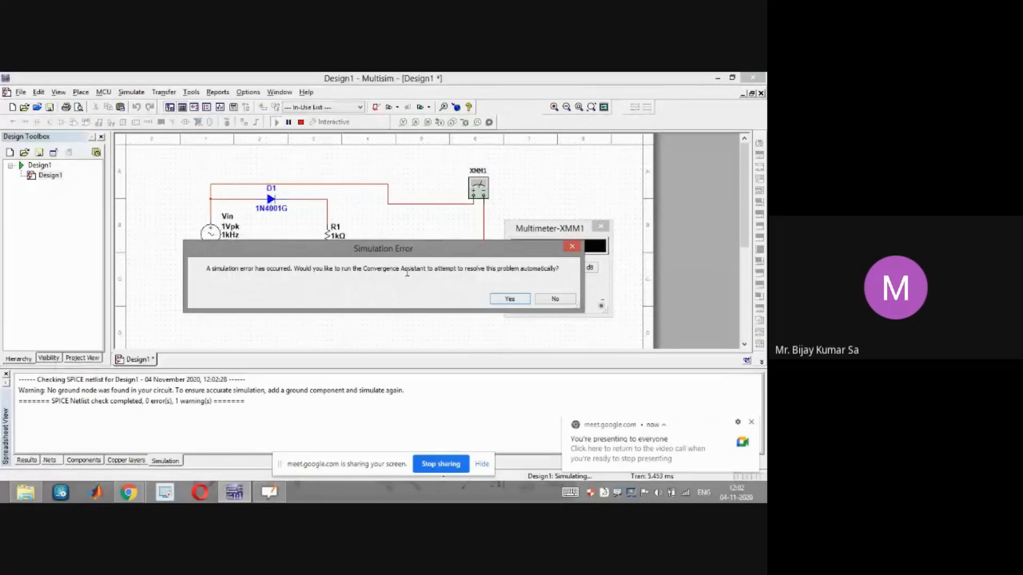
pyautogui.click(520, 299)
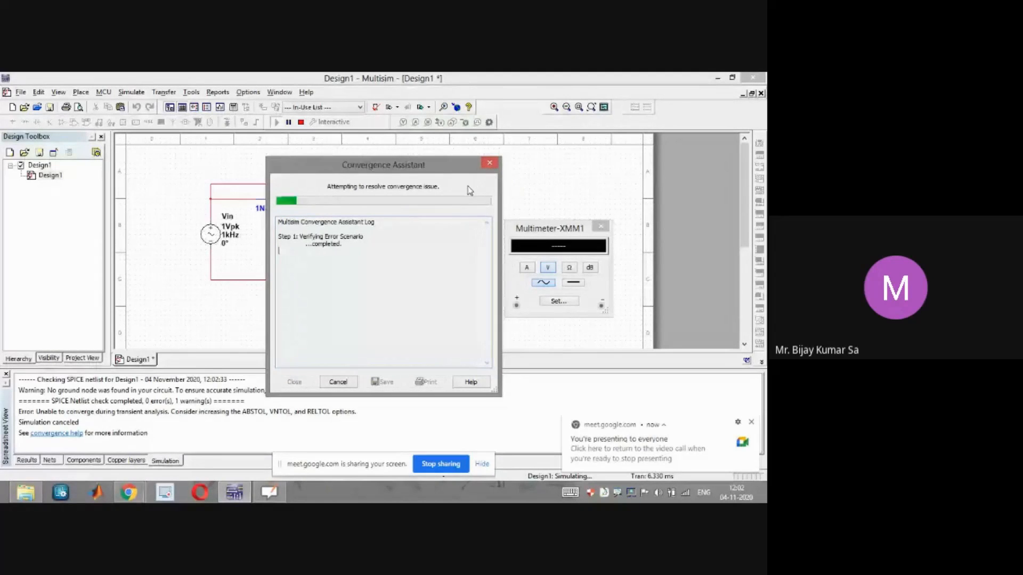
pyautogui.click(337, 382)
pyautogui.click(444, 297)
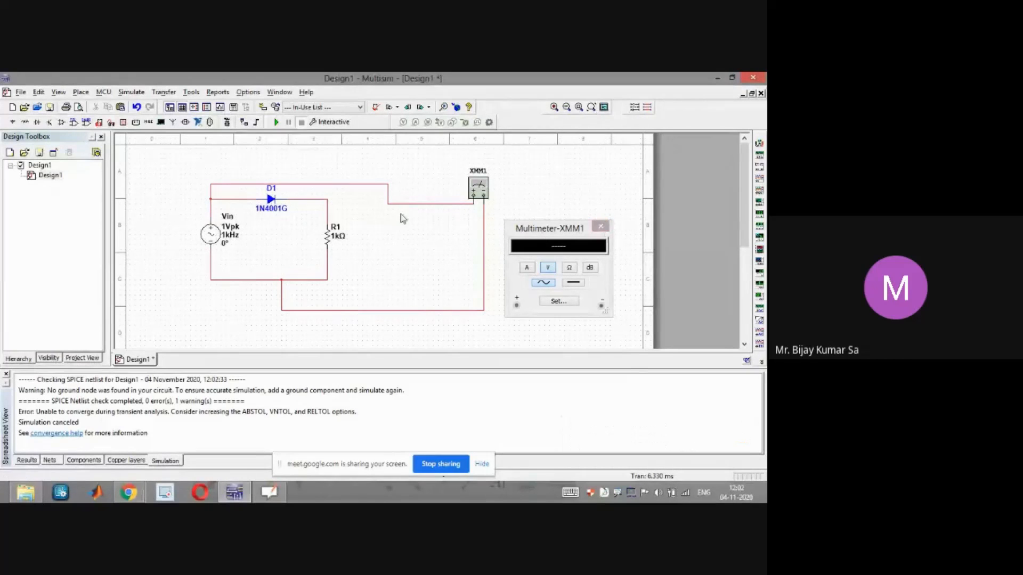
# Place a ground component from the Sources power-sources family below the circuit and wire it to the bottom wire
pyautogui.click(133, 93)
pyautogui.click(81, 94)
pyautogui.click(98, 105)
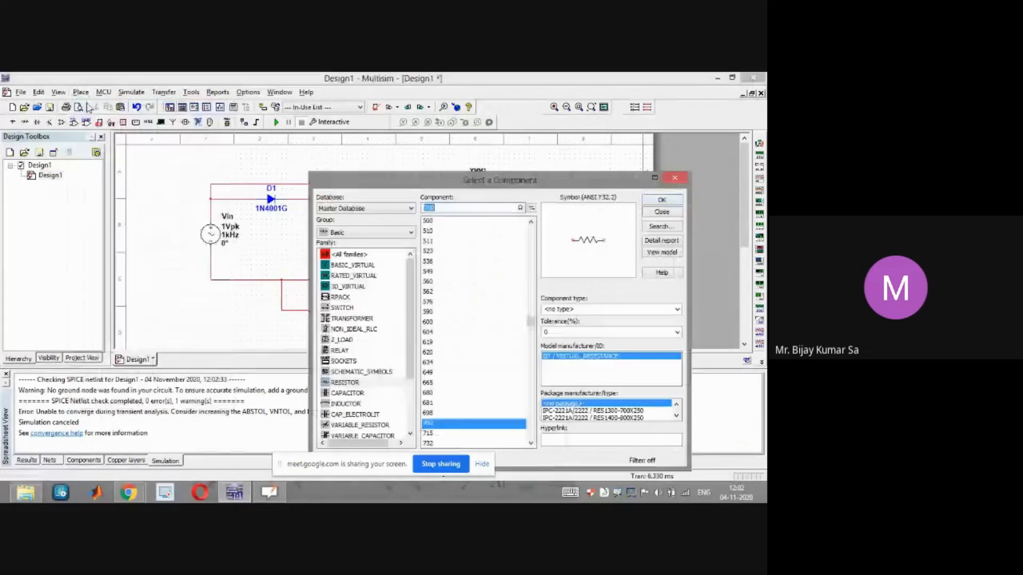
pyautogui.click(380, 232)
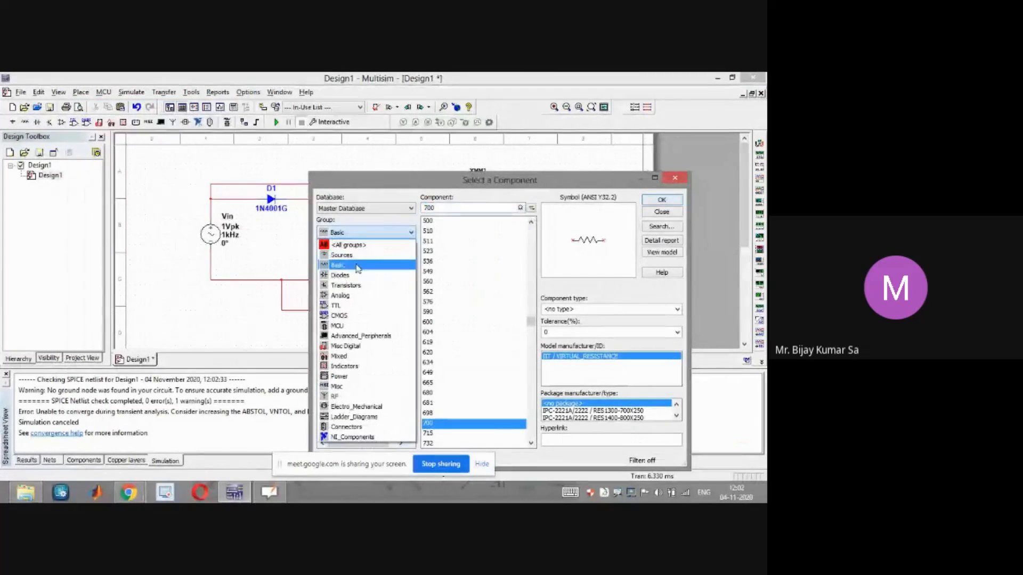
pyautogui.click(364, 255)
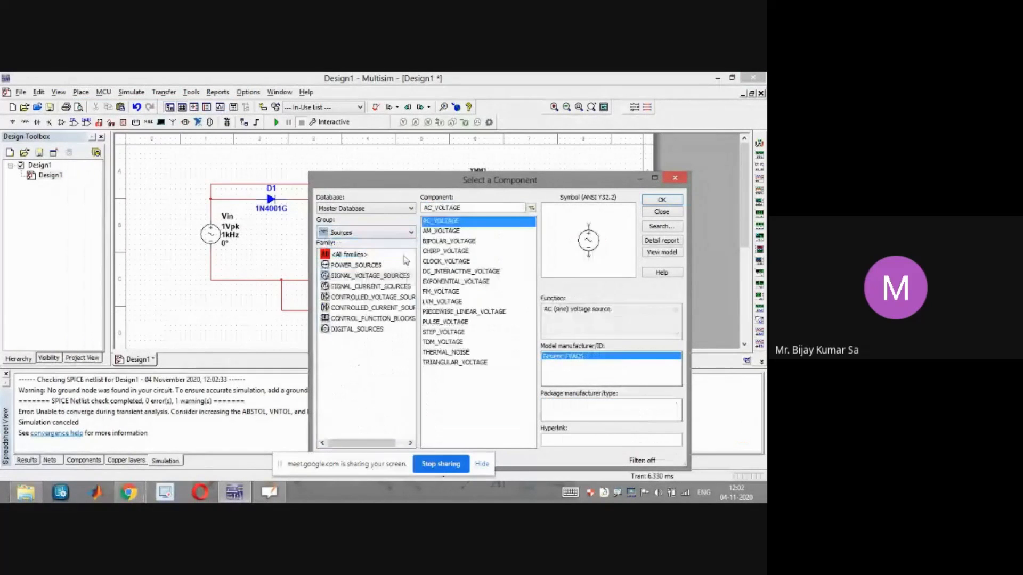
pyautogui.click(361, 266)
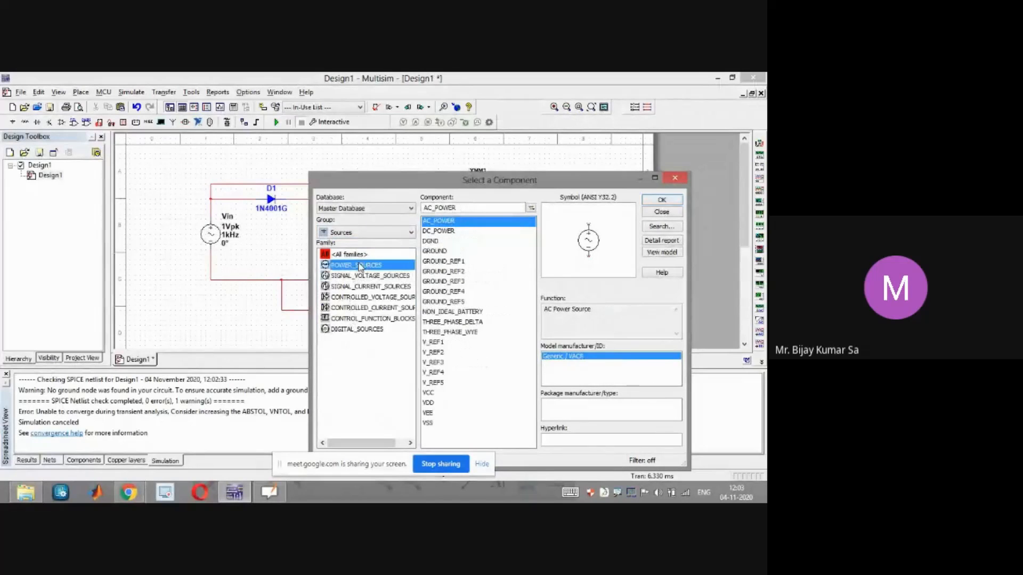
pyautogui.click(434, 251)
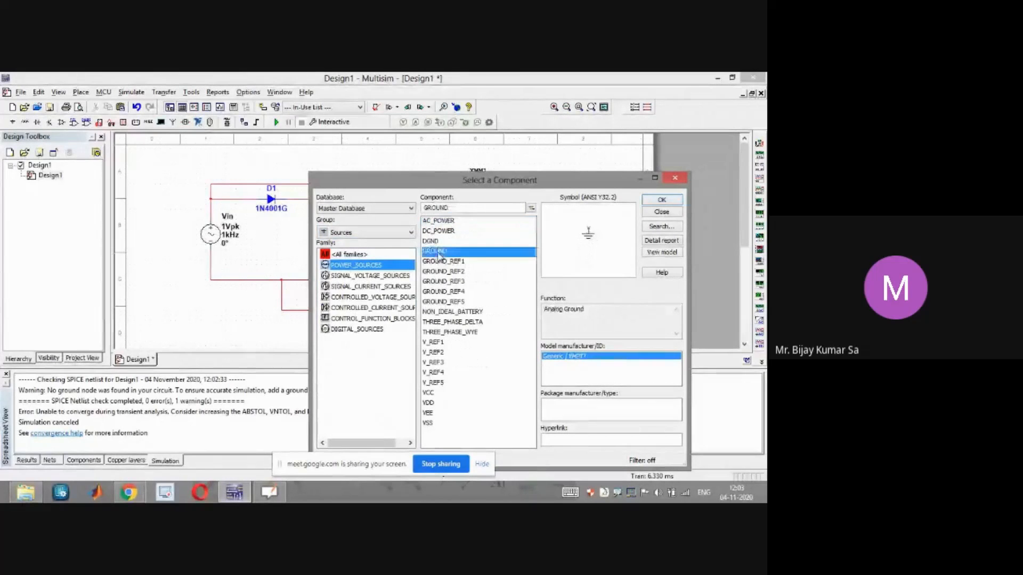
pyautogui.click(663, 201)
pyautogui.press('super+c')
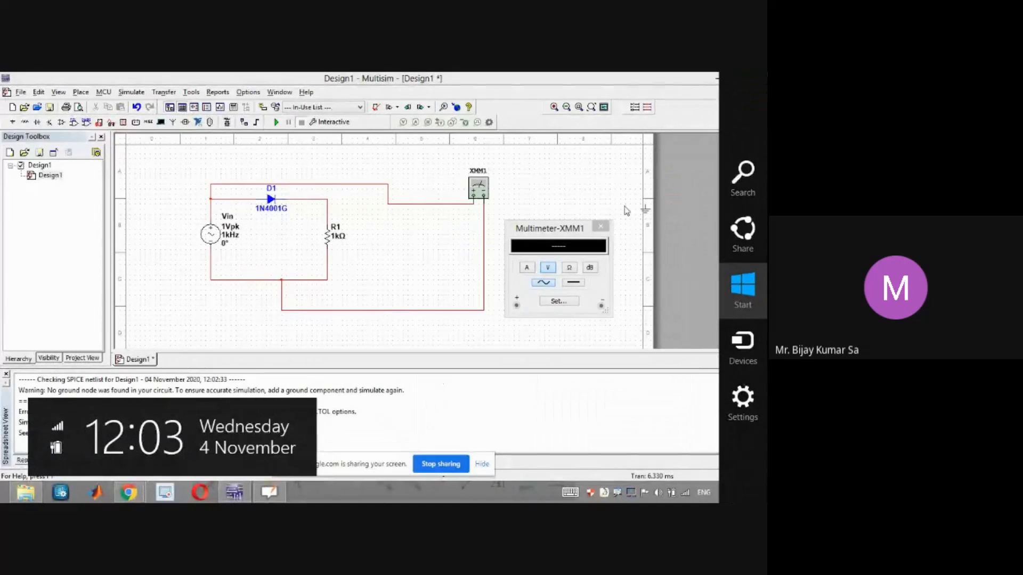
pyautogui.click(281, 297)
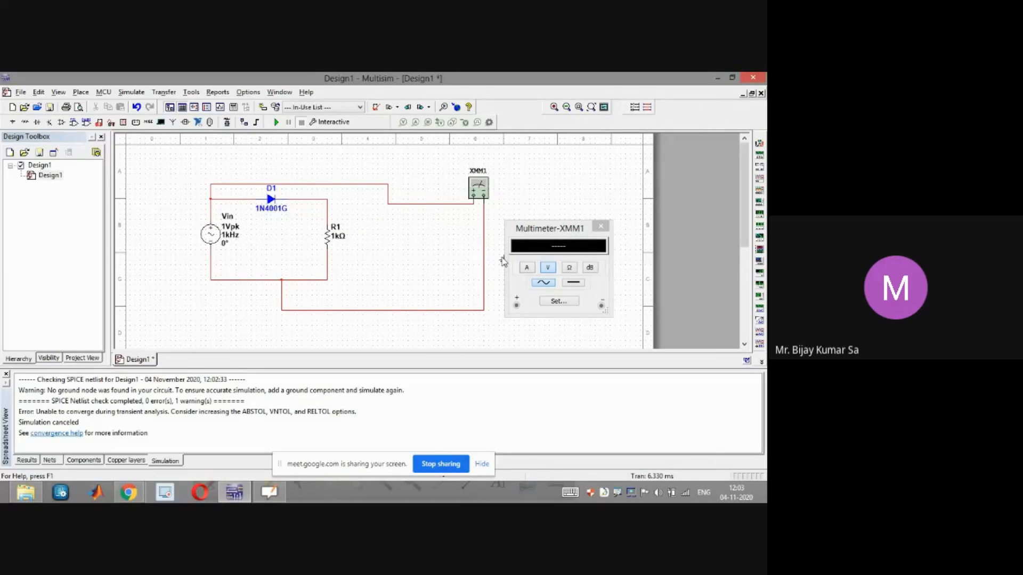
pyautogui.click(257, 303)
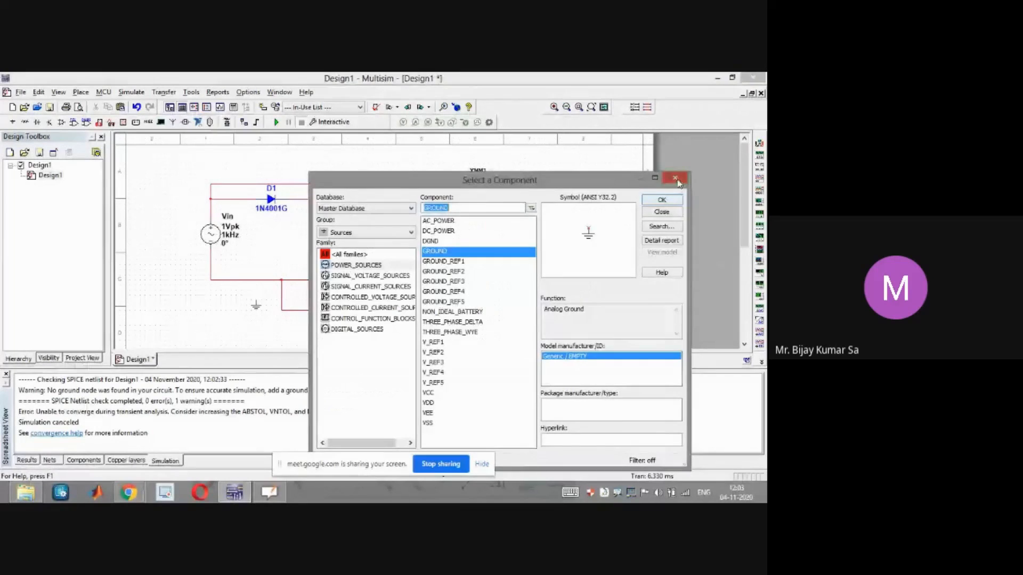
pyautogui.click(674, 178)
pyautogui.click(256, 300)
pyautogui.click(255, 280)
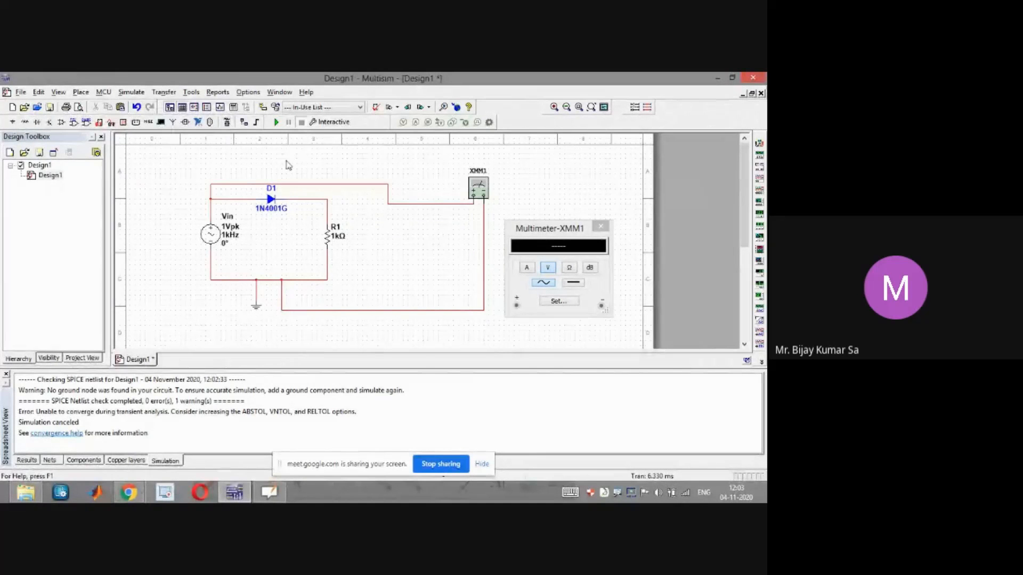
# Run the simulation and move the multimeter panel slightly upward
pyautogui.click(276, 124)
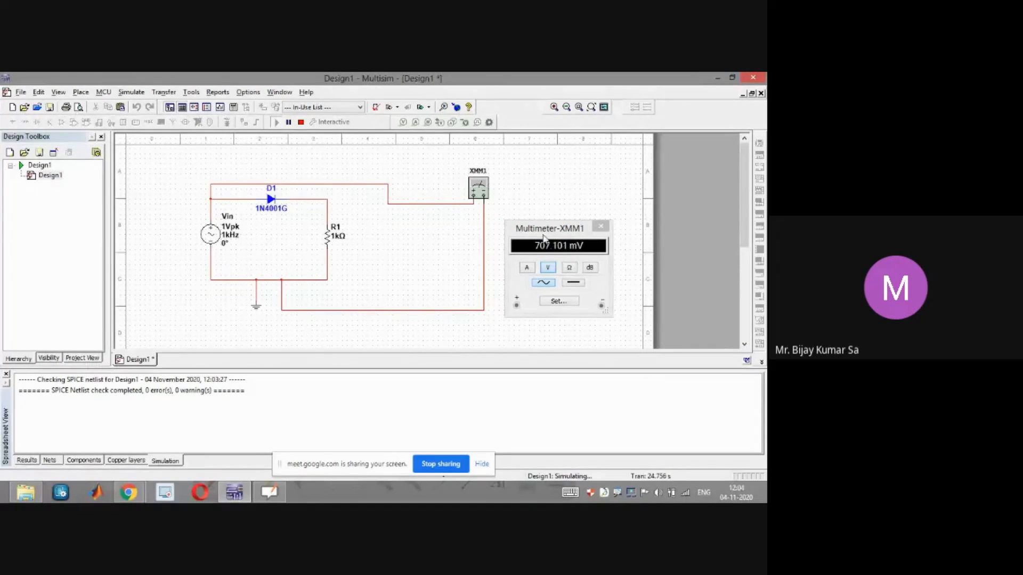
pyautogui.moveTo(549, 234); pyautogui.dragTo(531, 212)
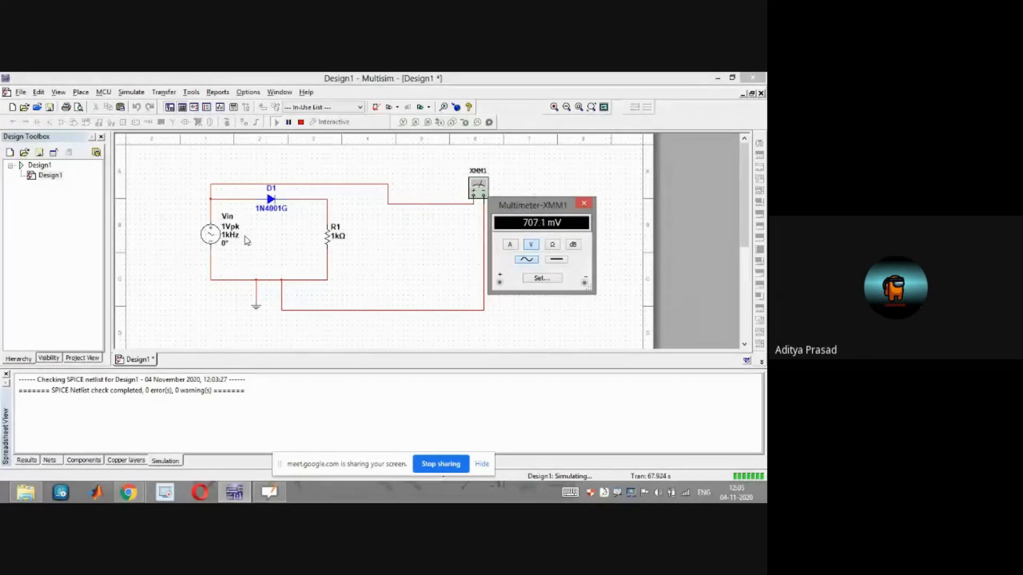
# Switch to OpenBoard and handwrite Vrms = Vpk/√2 = 1/√2 = 0.707 V, 707 mV
pyautogui.click(270, 493)
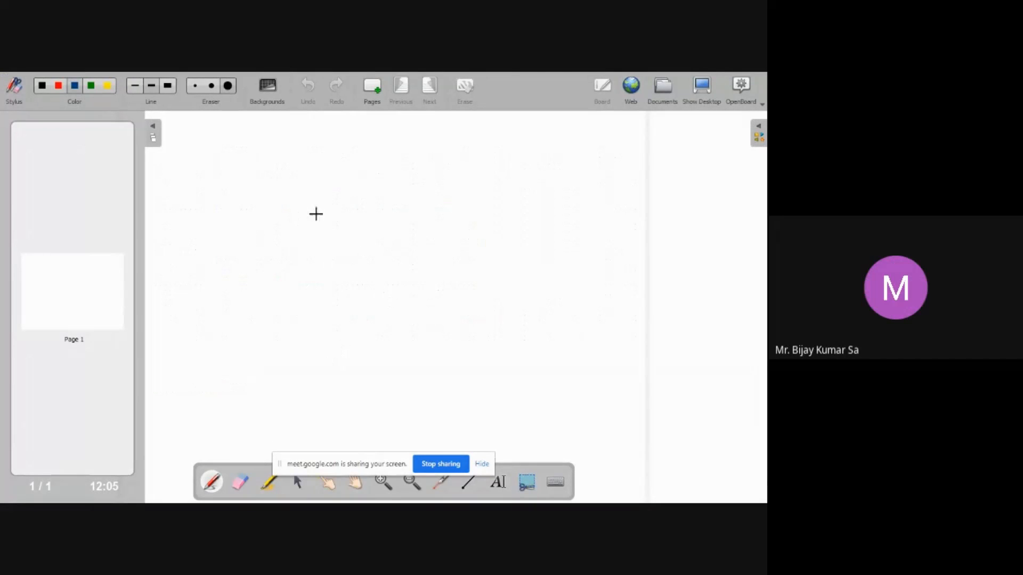
pyautogui.moveTo(319, 238)
pyautogui.mouseDown()
pyautogui.moveTo(324, 221)
pyautogui.moveTo(344, 239)
pyautogui.mouseUp()
pyautogui.moveTo(353, 230)
pyautogui.mouseDown()
pyautogui.moveTo(349, 239)
pyautogui.moveTo(412, 185)
pyautogui.mouseUp()
pyautogui.moveTo(412, 223)
pyautogui.mouseDown()
pyautogui.moveTo(416, 211)
pyautogui.moveTo(485, 212)
pyautogui.mouseUp()
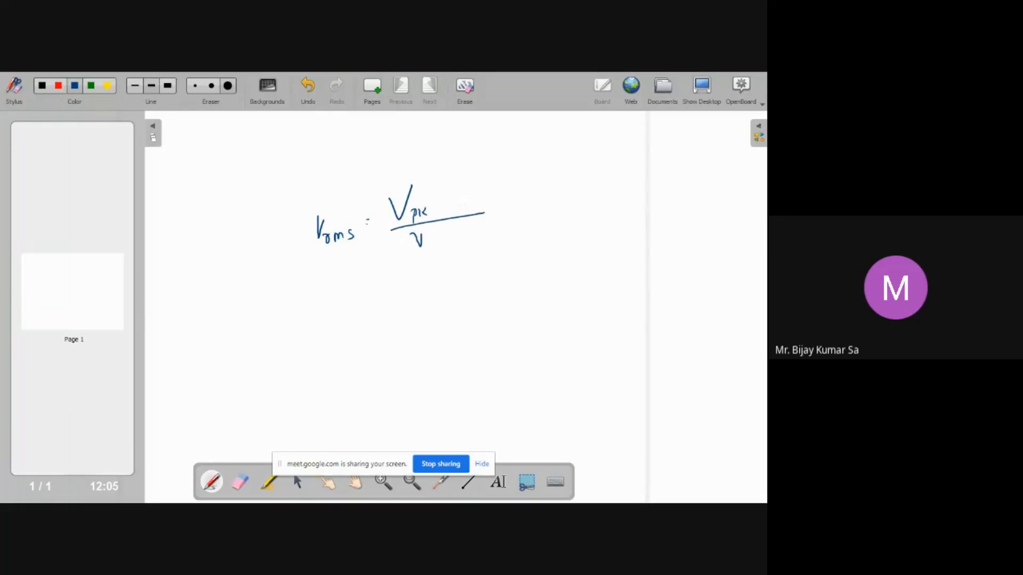
pyautogui.moveTo(422, 235)
pyautogui.mouseDown()
pyautogui.moveTo(449, 226)
pyautogui.moveTo(448, 243)
pyautogui.mouseUp()
pyautogui.moveTo(386, 279); pyautogui.dragTo(468, 265)
pyautogui.moveTo(427, 286)
pyautogui.mouseDown()
pyautogui.moveTo(432, 294)
pyautogui.moveTo(486, 259)
pyautogui.mouseUp()
pyautogui.moveTo(480, 265); pyautogui.dragTo(489, 263)
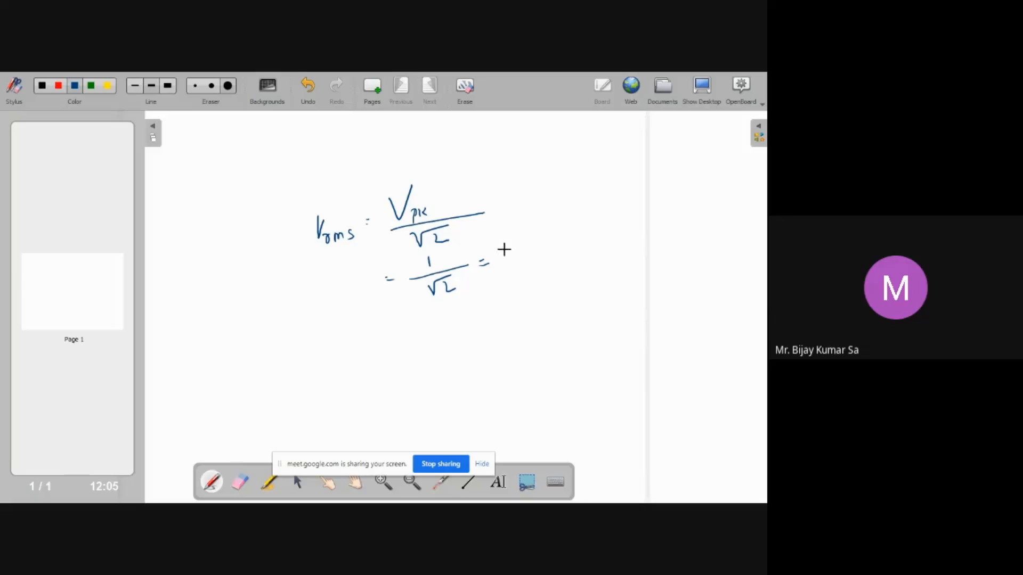
pyautogui.moveTo(533, 244); pyautogui.dragTo(532, 245)
pyautogui.moveTo(537, 242); pyautogui.dragTo(564, 235)
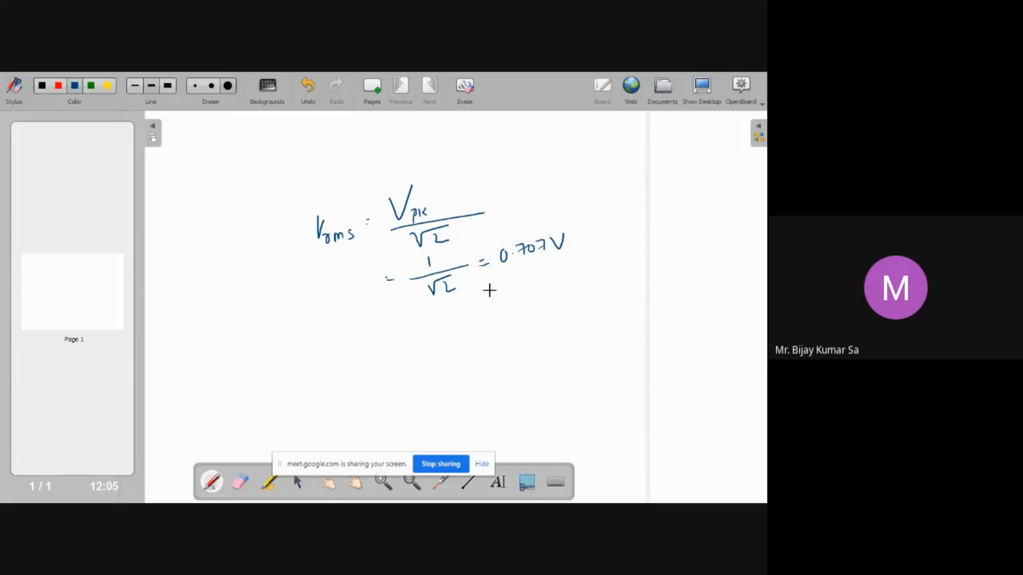
pyautogui.moveTo(514, 284); pyautogui.dragTo(518, 297)
pyautogui.click(534, 288)
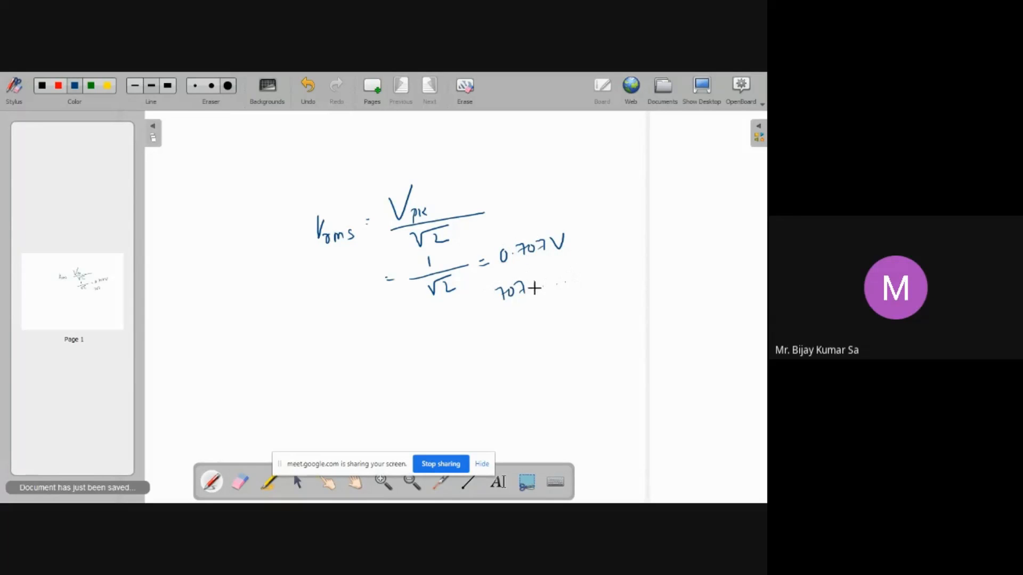
pyautogui.moveTo(579, 275); pyautogui.dragTo(587, 275)
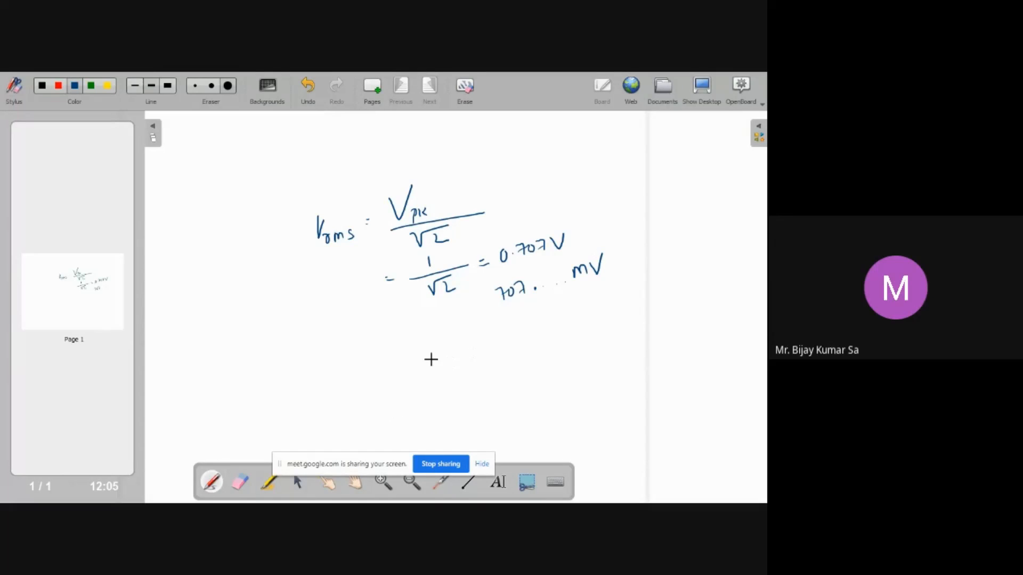
# Return to the Multisim window and move the multimeter panel beside the instrument
pyautogui.hotkey('alt', 'Tab')
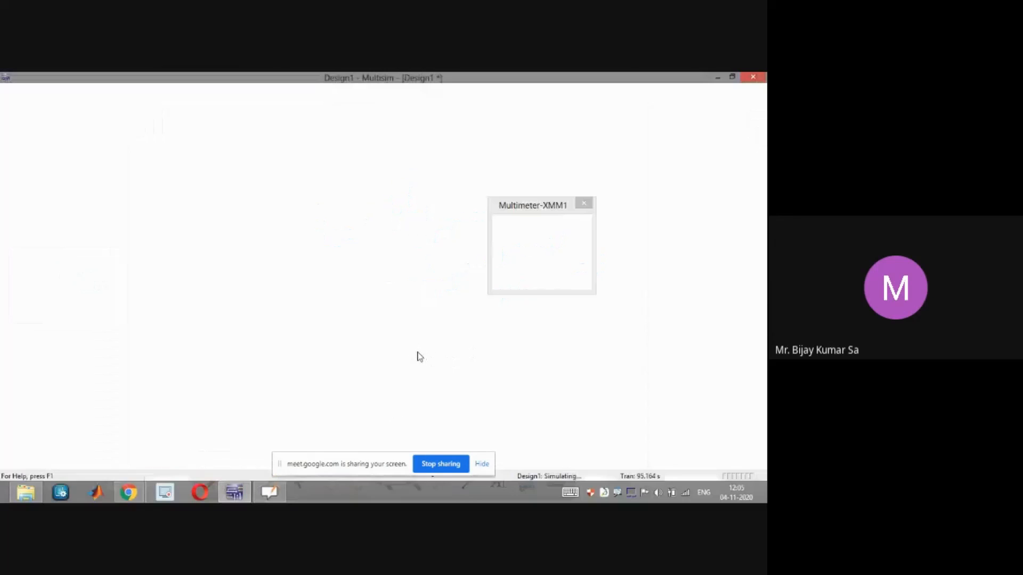
pyautogui.hotkey('alt', 'Tab')
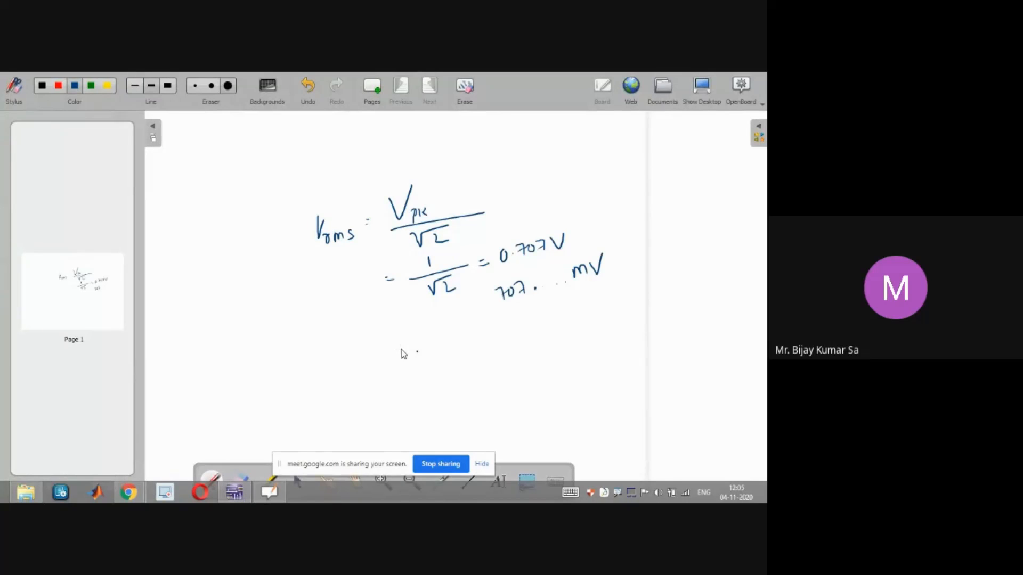
pyautogui.press('super+d')
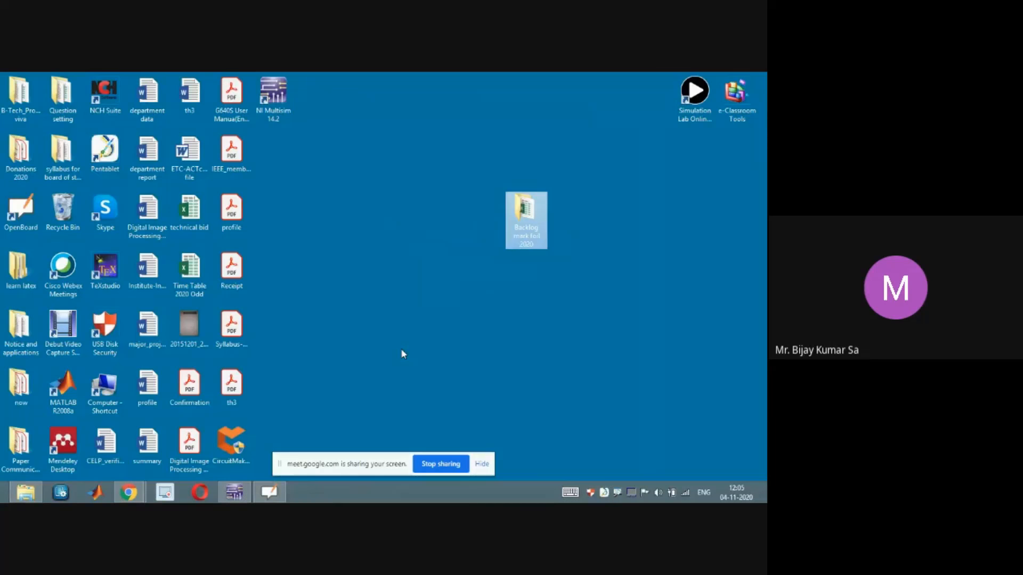
pyautogui.press('super+d')
pyautogui.click(236, 492)
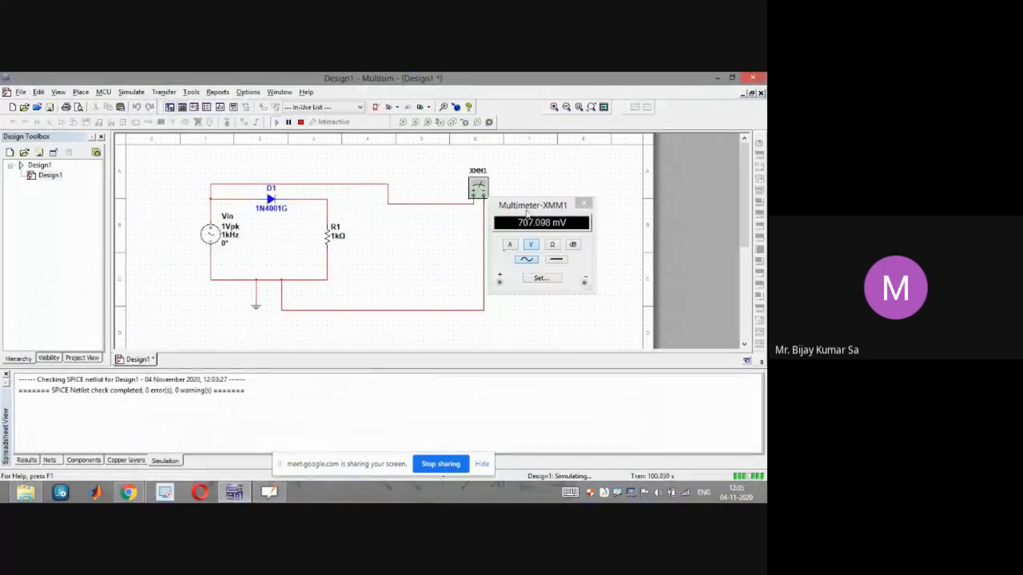
pyautogui.moveTo(532, 205); pyautogui.dragTo(563, 212)
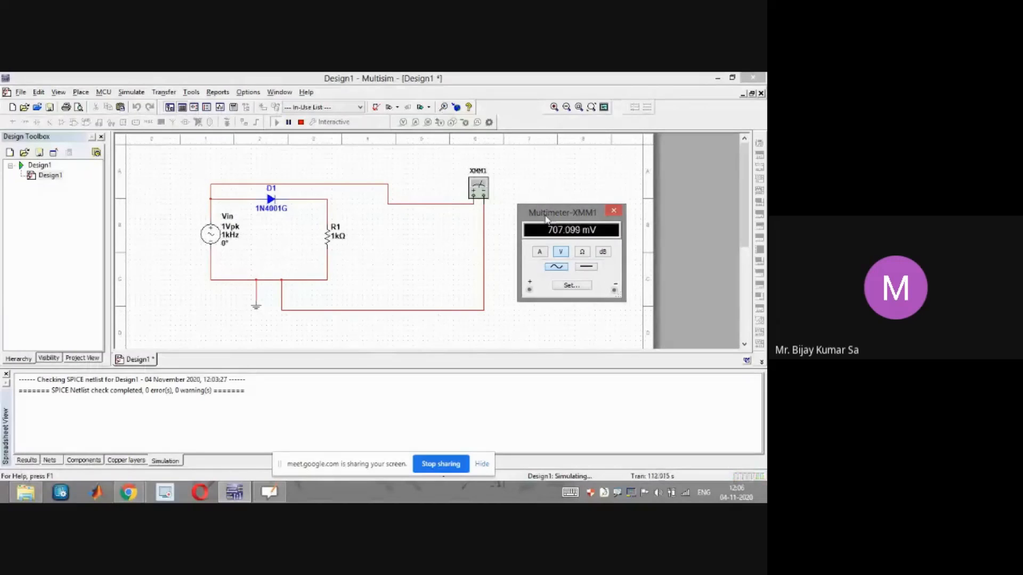
pyautogui.moveTo(545, 215); pyautogui.dragTo(541, 192)
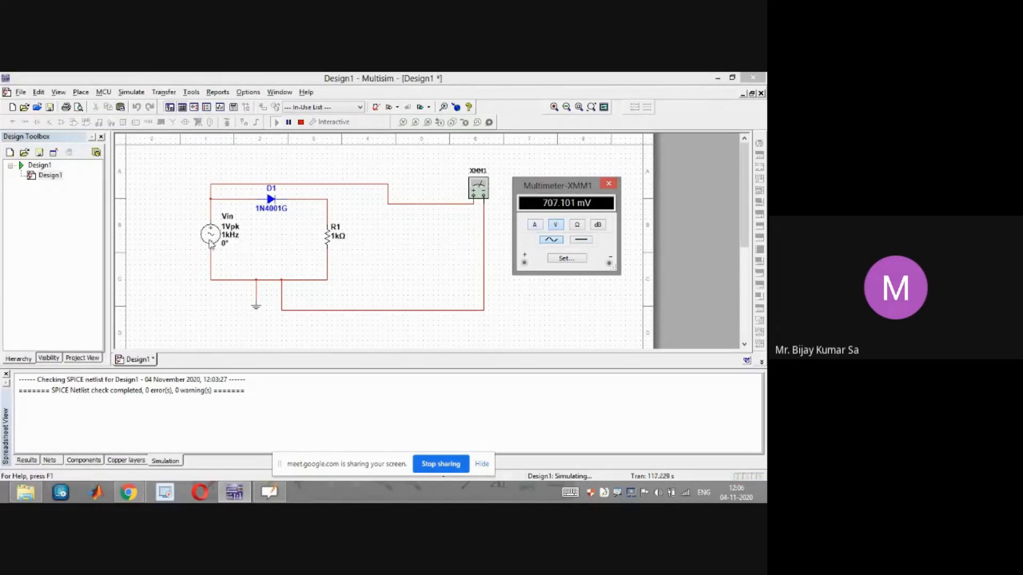
# Switch the multimeter to DC voltage measurement and restart the simulation
pyautogui.click(581, 239)
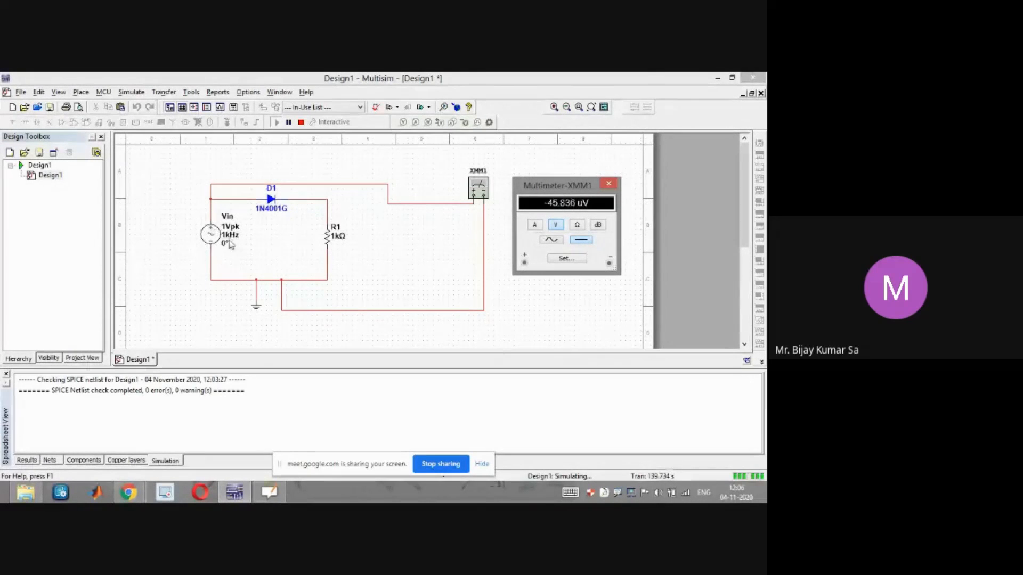
pyautogui.click(302, 123)
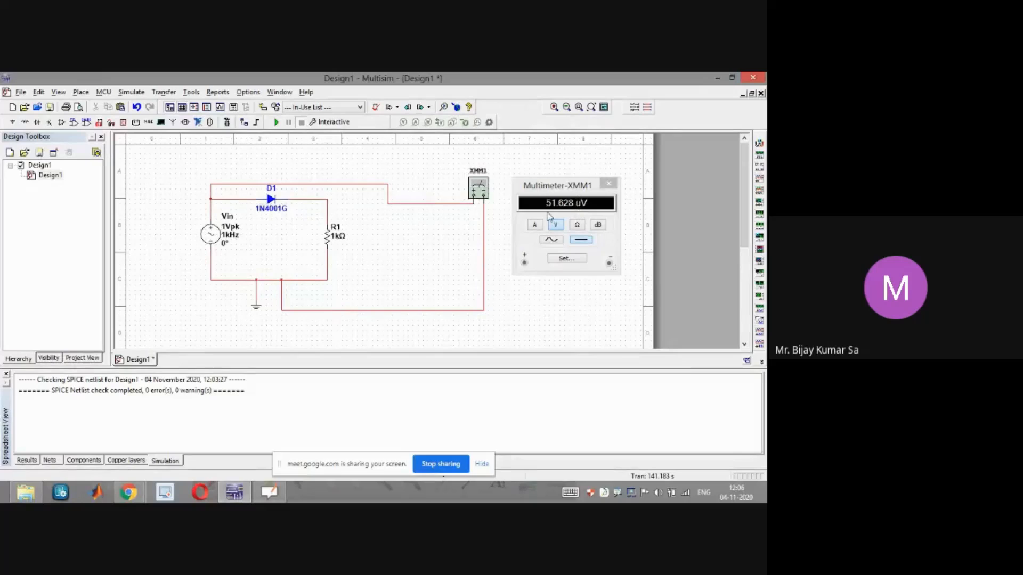
pyautogui.click(276, 123)
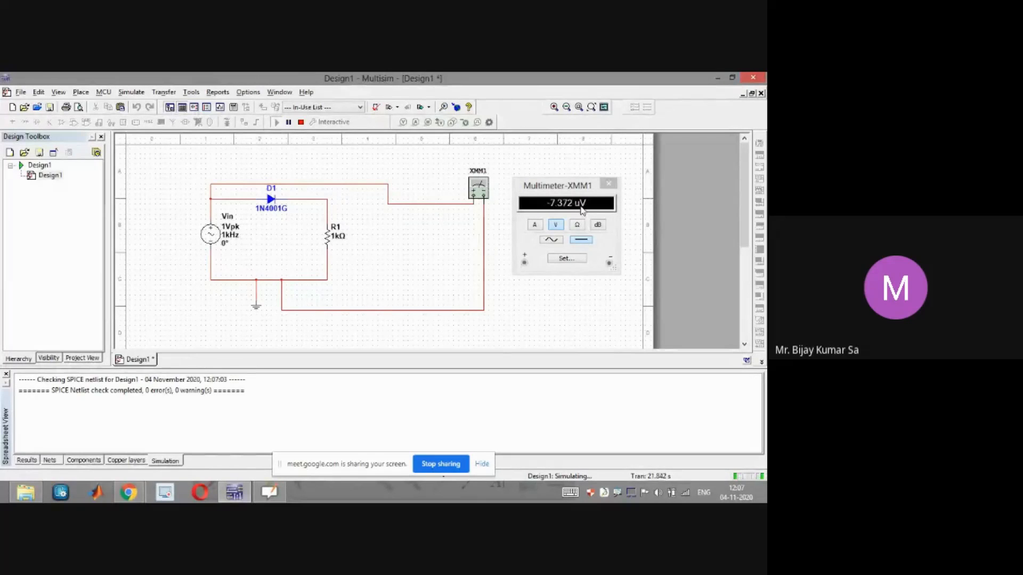
# Stop the simulation and nudge the multimeter panel
pyautogui.press('super+c')
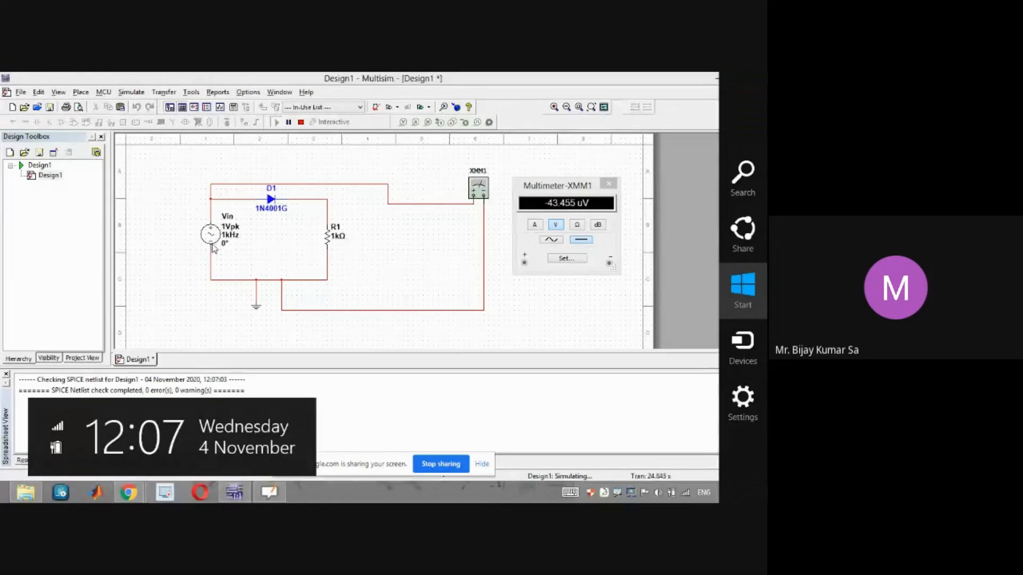
pyautogui.press('Escape')
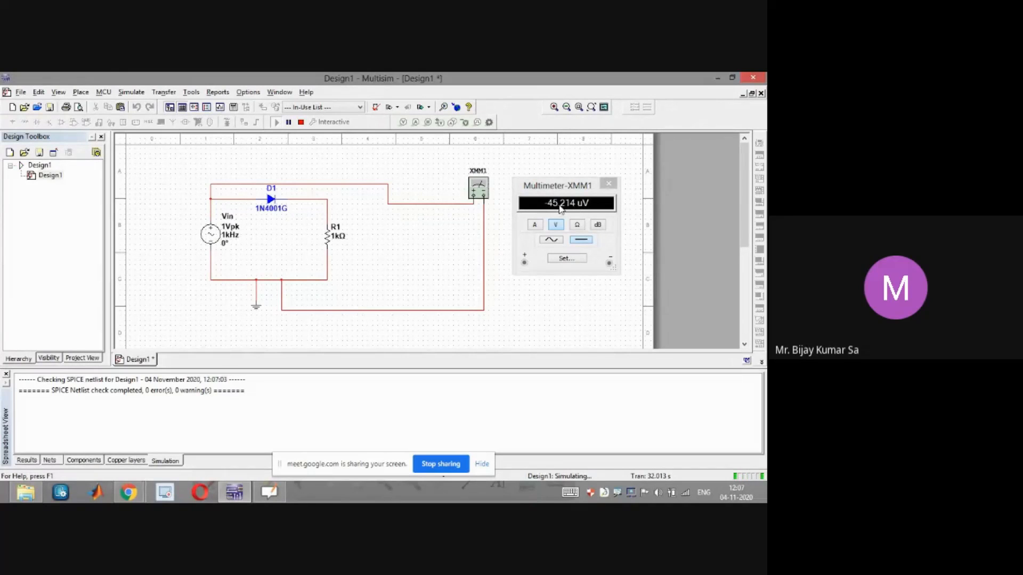
pyautogui.click(301, 122)
pyautogui.moveTo(566, 191); pyautogui.dragTo(575, 190)
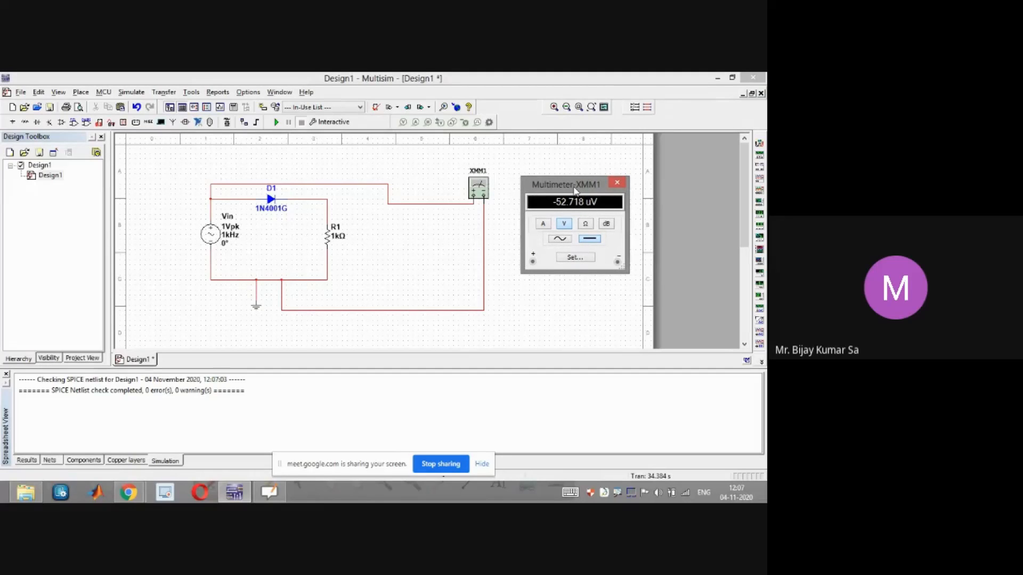
# Switch to OpenBoard and erase the board
pyautogui.click(269, 491)
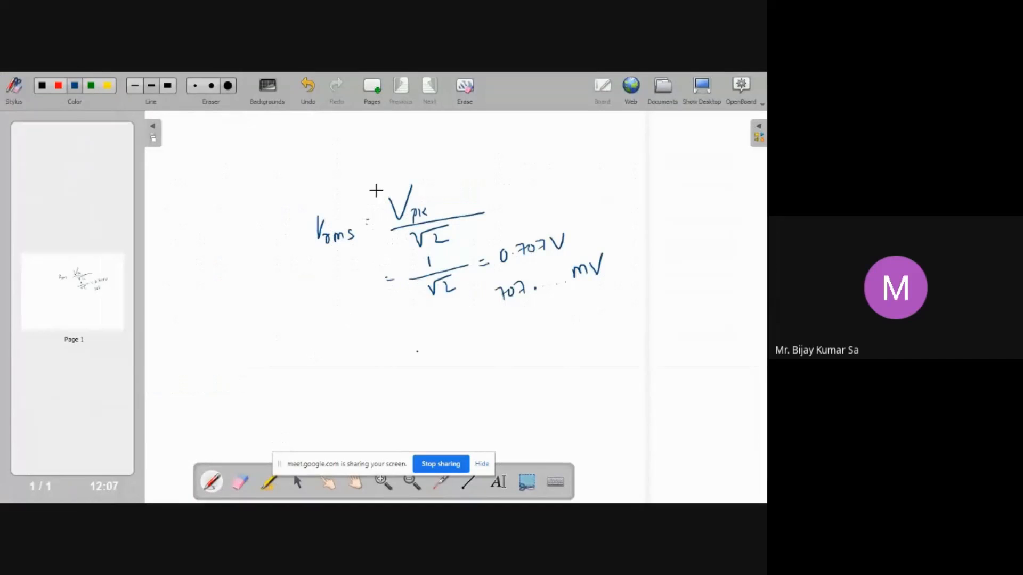
pyautogui.click(465, 88)
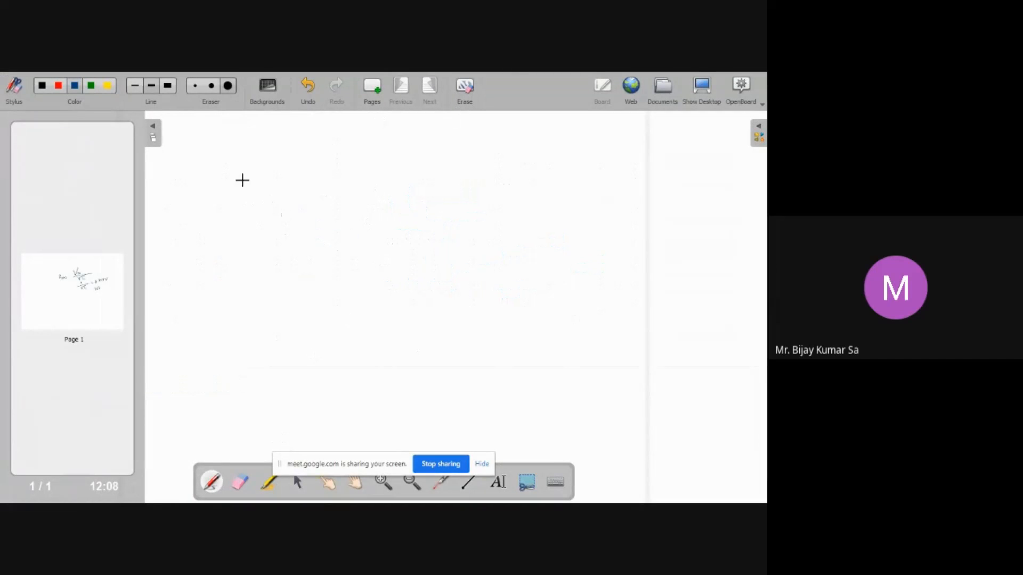
# Write "Input Signal → 1 Vpk, 1 KHz" and "Vac = 707 mV" on the board
pyautogui.moveTo(211, 176)
pyautogui.mouseDown()
pyautogui.moveTo(261, 180)
pyautogui.moveTo(307, 158)
pyautogui.moveTo(389, 174)
pyautogui.mouseUp()
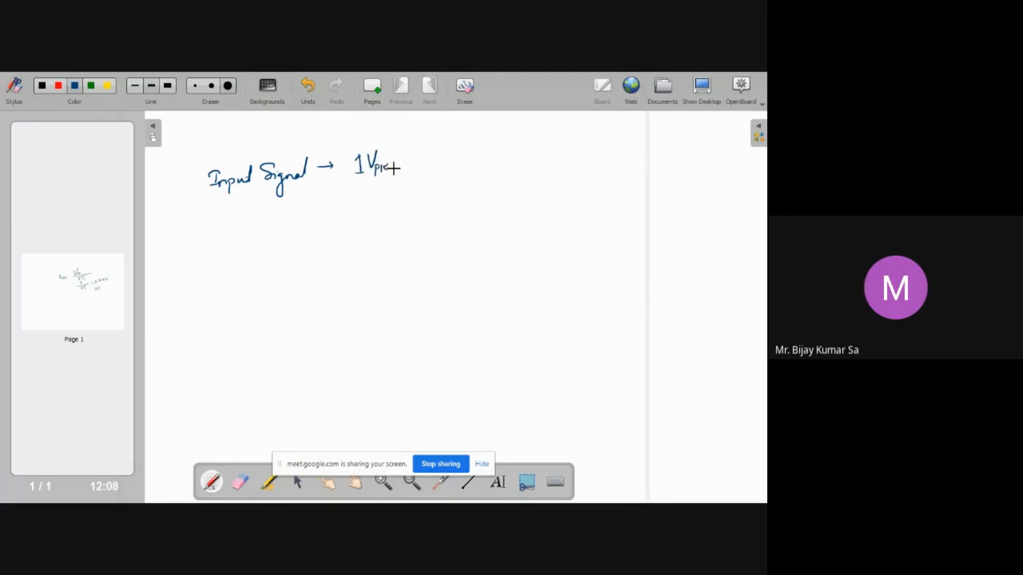
pyautogui.click(394, 169)
pyautogui.moveTo(414, 162)
pyautogui.mouseDown()
pyautogui.moveTo(422, 153)
pyautogui.moveTo(426, 168)
pyautogui.moveTo(439, 168)
pyautogui.mouseUp()
pyautogui.moveTo(350, 185); pyautogui.dragTo(380, 195)
pyautogui.moveTo(375, 199); pyautogui.dragTo(412, 188)
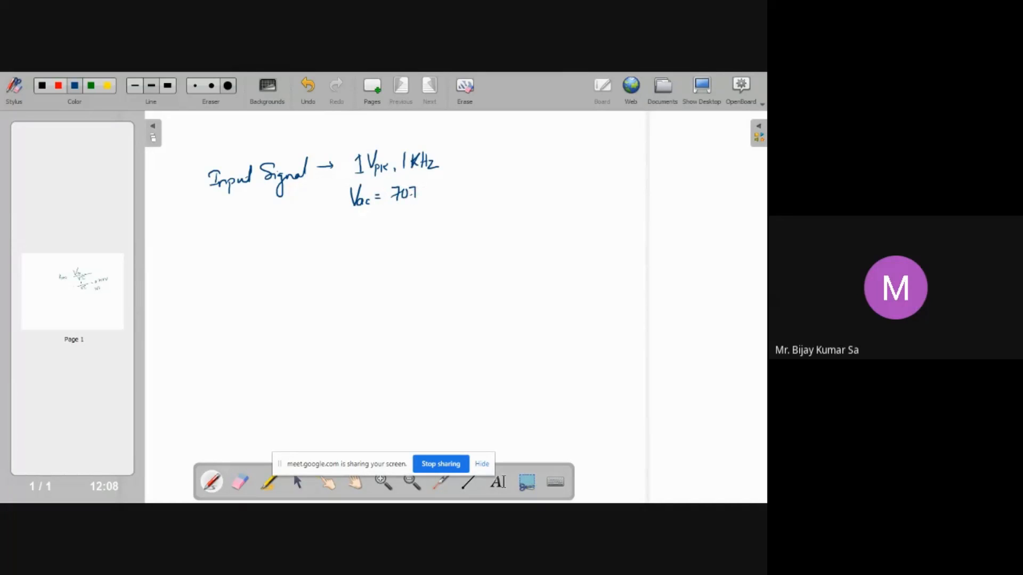
pyautogui.moveTo(425, 196)
pyautogui.mouseDown()
pyautogui.moveTo(441, 198)
pyautogui.moveTo(442, 183)
pyautogui.mouseUp()
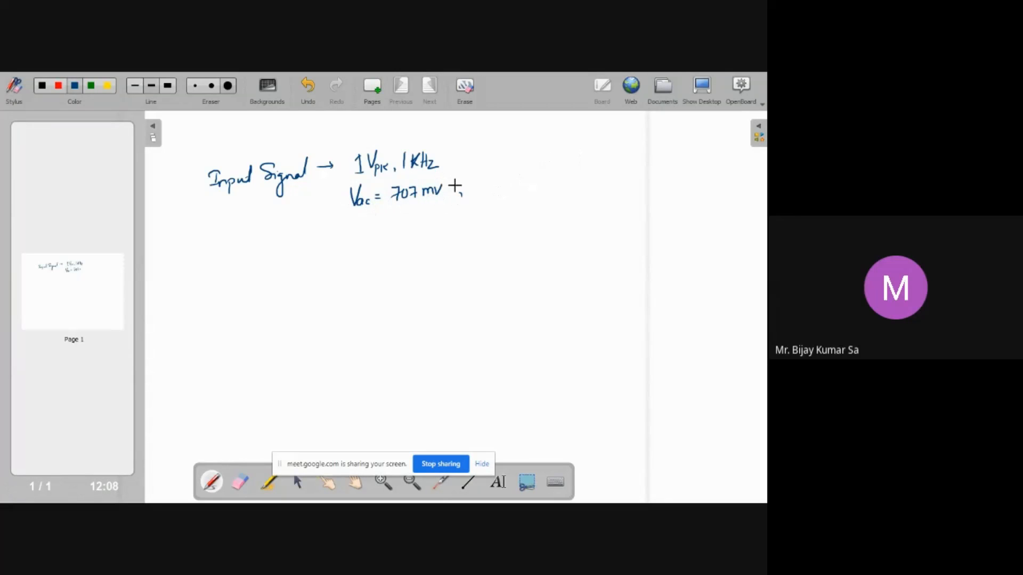
# Add "Vdc ≈ 0" beside the AC value, box both measured readings and label them "experiment"
pyautogui.moveTo(477, 179)
pyautogui.mouseDown()
pyautogui.moveTo(498, 194)
pyautogui.moveTo(513, 183)
pyautogui.mouseUp()
pyautogui.moveTo(507, 188); pyautogui.dragTo(512, 188)
pyautogui.hotkey('ctrl', 'z')
pyautogui.hotkey('ctrl', 'z')
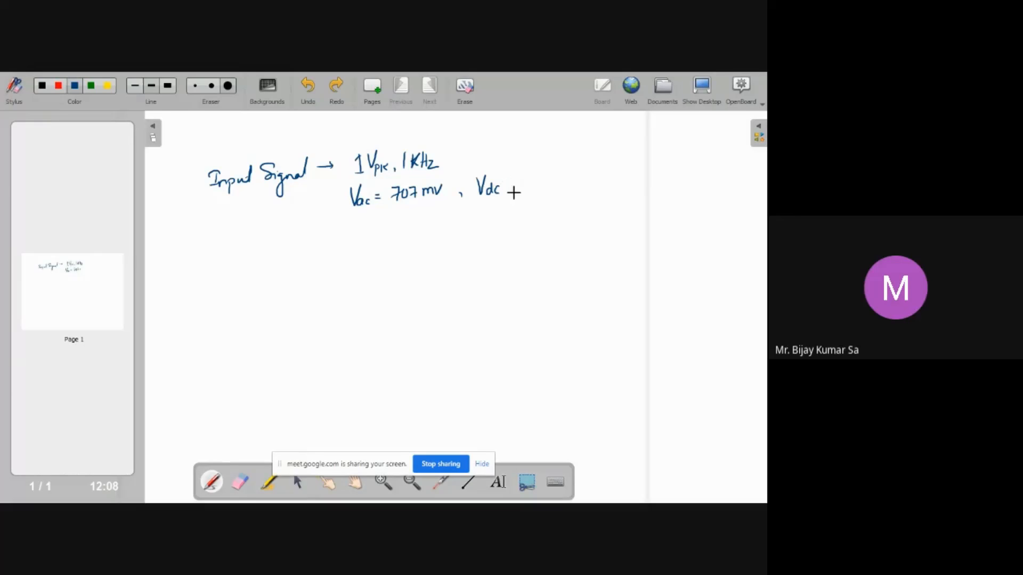
pyautogui.moveTo(504, 183); pyautogui.dragTo(516, 187)
pyautogui.moveTo(344, 188)
pyautogui.mouseDown()
pyautogui.moveTo(344, 215)
pyautogui.moveTo(540, 206)
pyautogui.mouseUp()
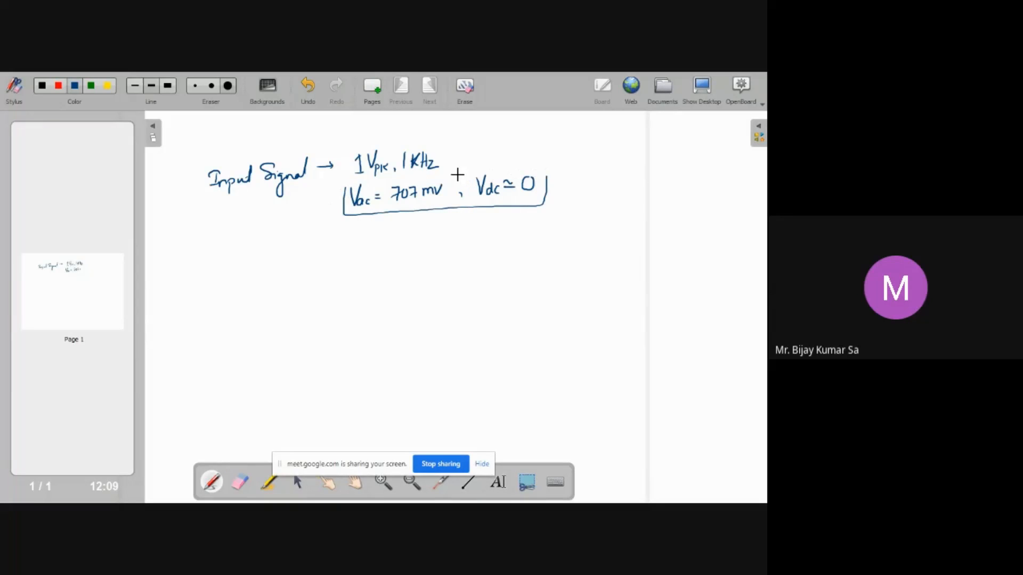
pyautogui.moveTo(372, 182); pyautogui.dragTo(446, 177)
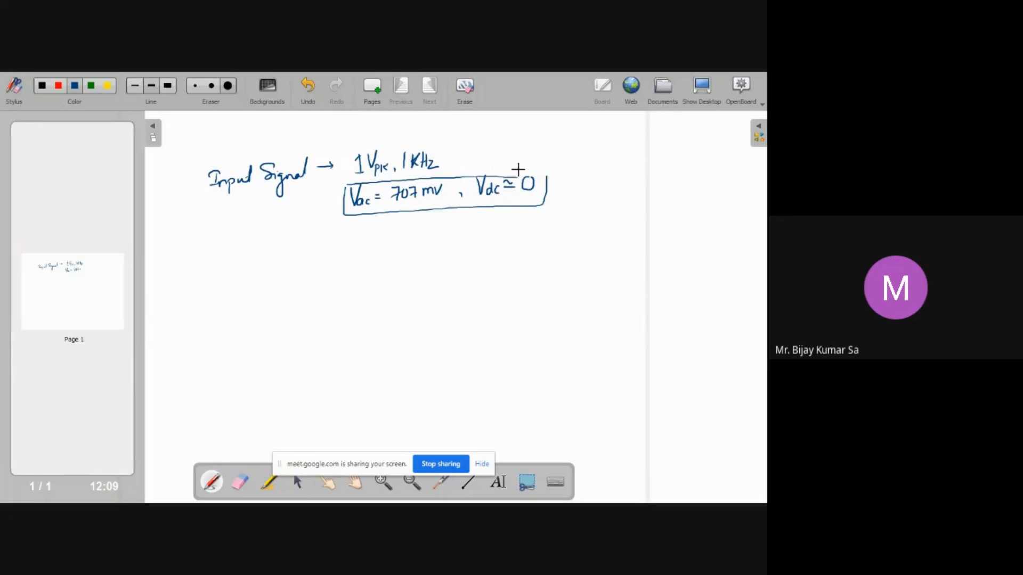
pyautogui.moveTo(549, 176); pyautogui.dragTo(550, 191)
pyautogui.moveTo(619, 172); pyautogui.dragTo(628, 160)
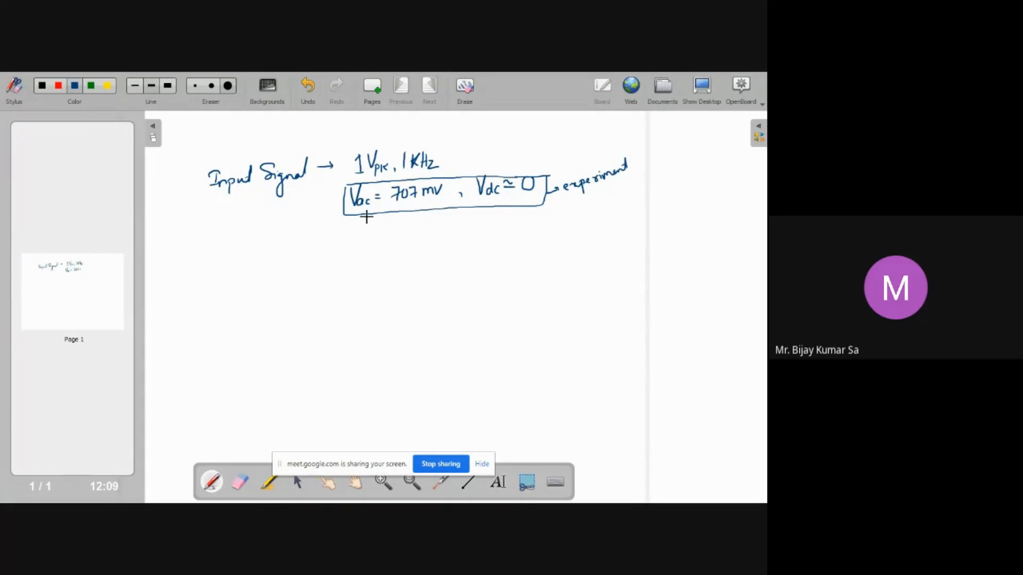
# Write the theoretical values "Vac = 1/√2 V, Vdc = 0" below, box them and label them "Theoretical"
pyautogui.moveTo(351, 223); pyautogui.dragTo(379, 228)
pyautogui.moveTo(374, 231); pyautogui.dragTo(432, 222)
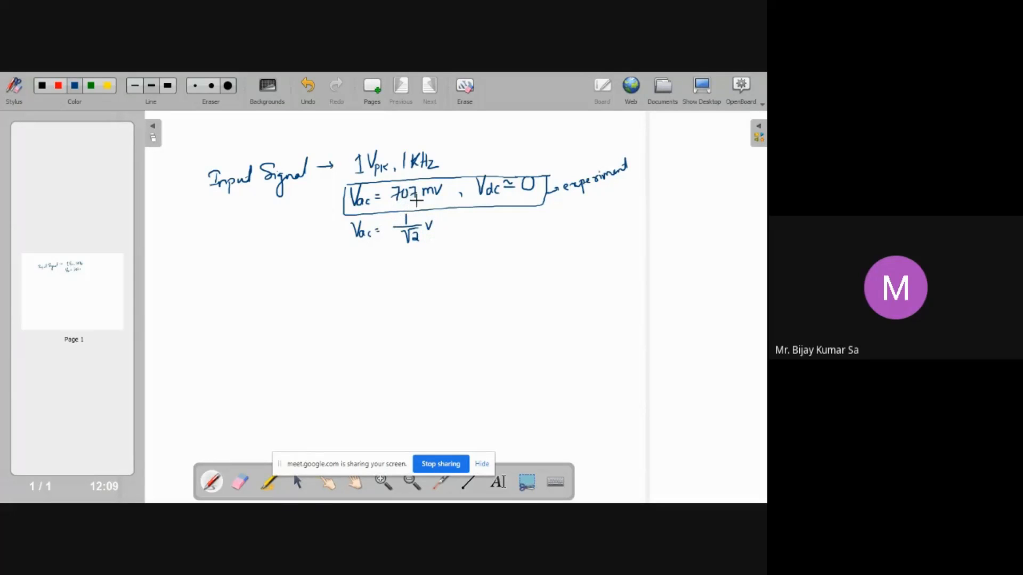
pyautogui.moveTo(458, 233)
pyautogui.mouseDown()
pyautogui.moveTo(482, 217)
pyautogui.moveTo(489, 231)
pyautogui.moveTo(512, 218)
pyautogui.mouseUp()
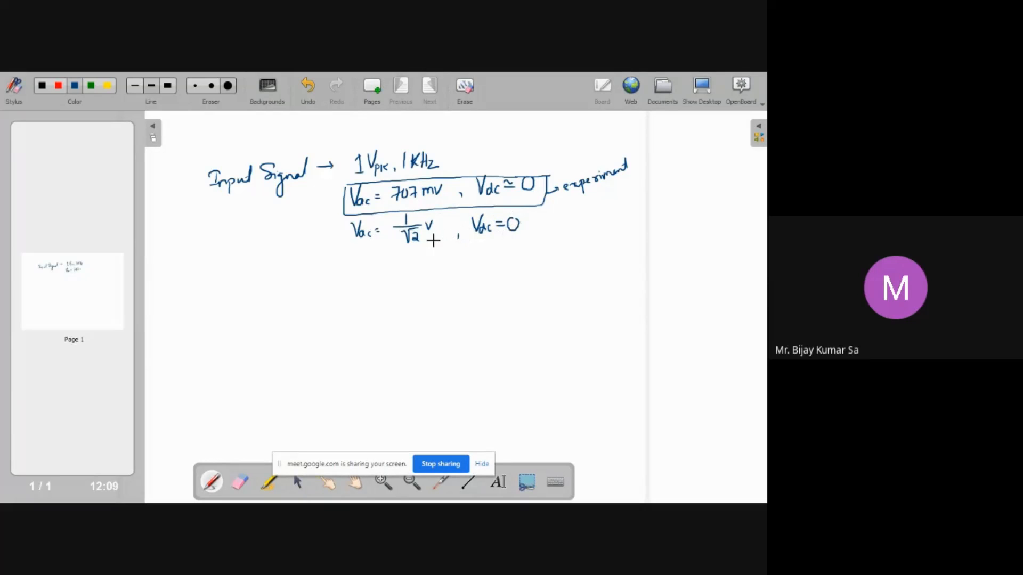
pyautogui.moveTo(347, 234)
pyautogui.mouseDown()
pyautogui.moveTo(350, 220)
pyautogui.moveTo(412, 242)
pyautogui.moveTo(535, 240)
pyautogui.mouseUp()
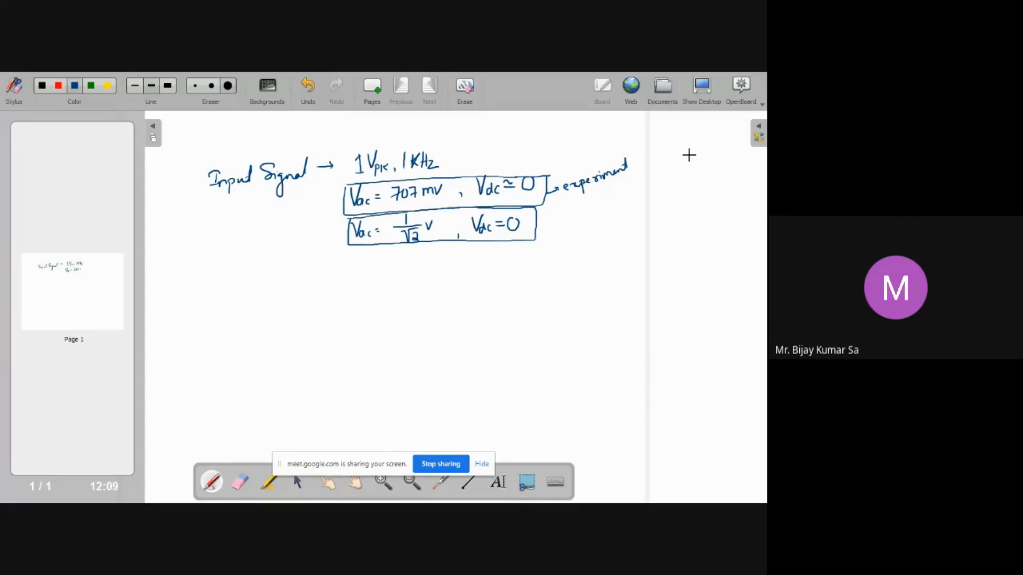
pyautogui.moveTo(542, 225)
pyautogui.mouseDown()
pyautogui.moveTo(599, 216)
pyautogui.moveTo(611, 193)
pyautogui.moveTo(591, 208)
pyautogui.mouseUp()
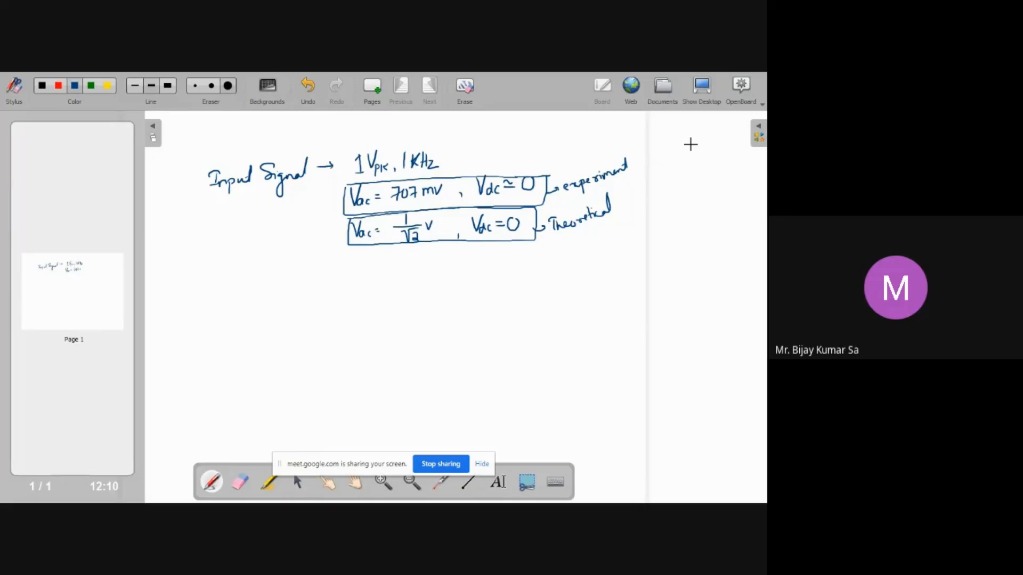
# Return to the Multisim circuit and close the multimeter panel
pyautogui.hotkey('alt', 'Tab')
pyautogui.press('super+d')
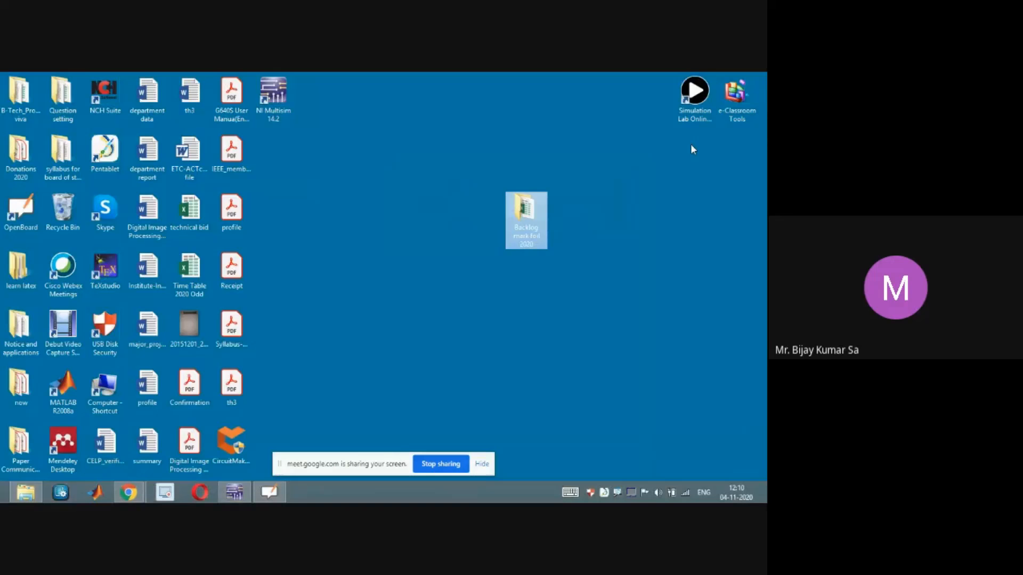
pyautogui.hotkey('alt', 'Tab')
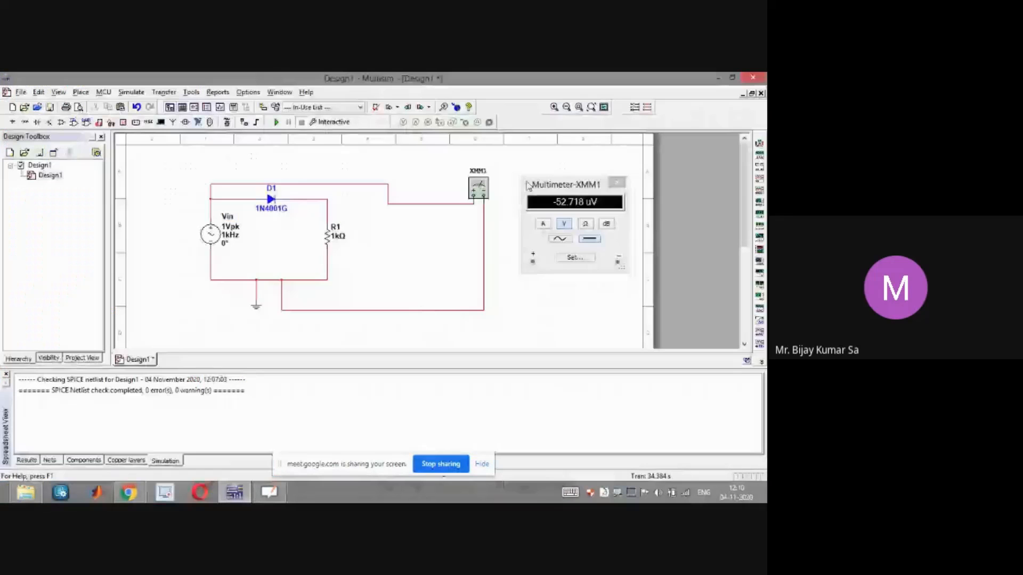
pyautogui.moveTo(574, 191); pyautogui.dragTo(583, 184)
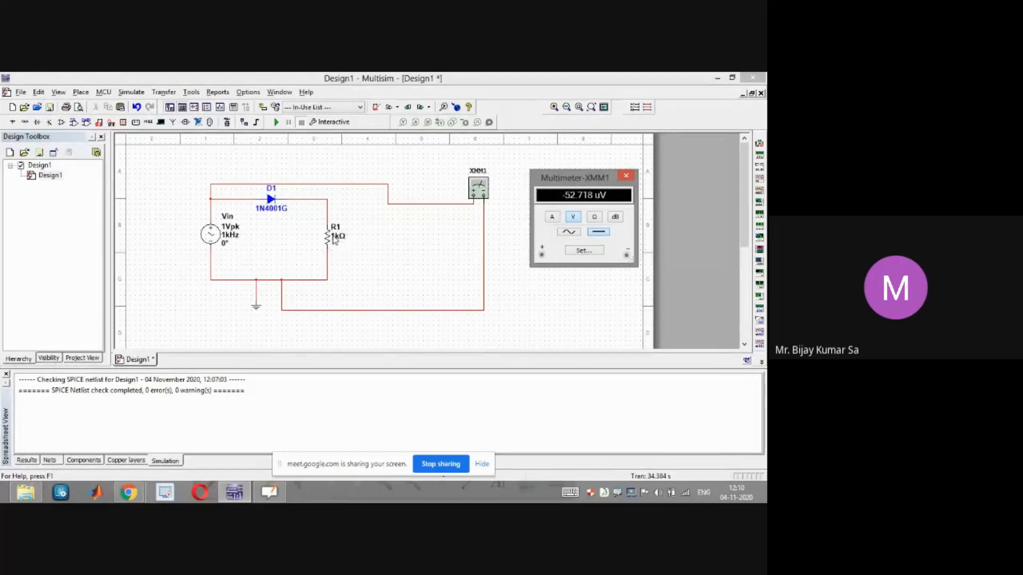
pyautogui.click(626, 177)
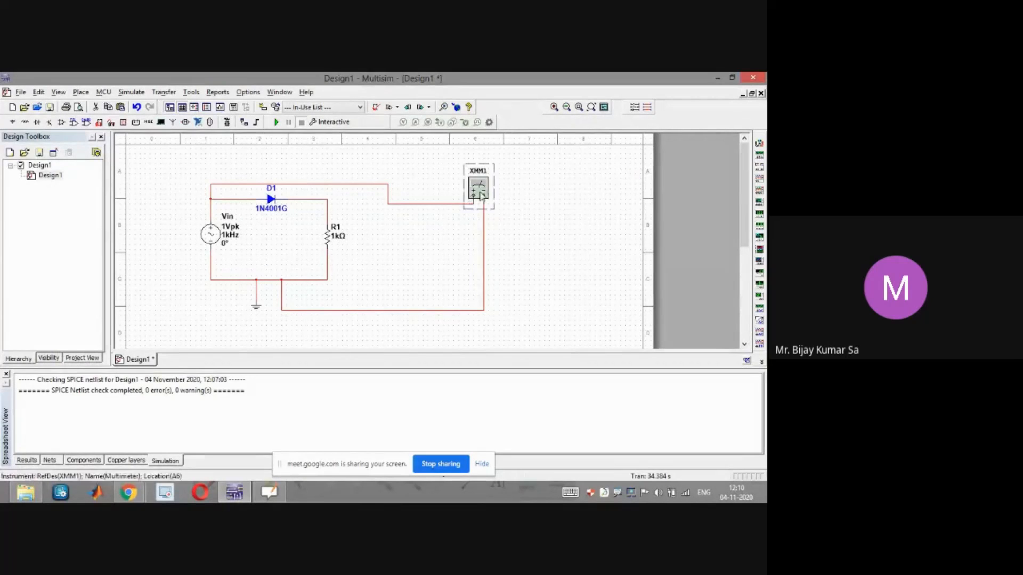
# Delete the two wires connecting the multimeter and move the multimeter away from the circuit
pyautogui.click(426, 204)
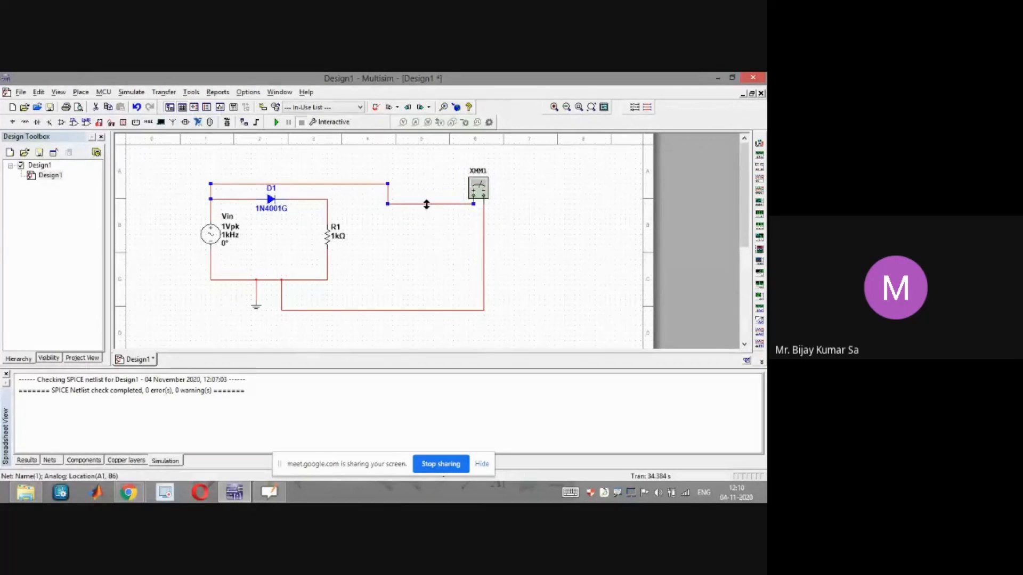
pyautogui.press('Delete')
pyautogui.click(383, 310)
pyautogui.press('Delete')
pyautogui.moveTo(477, 202); pyautogui.dragTo(518, 187)
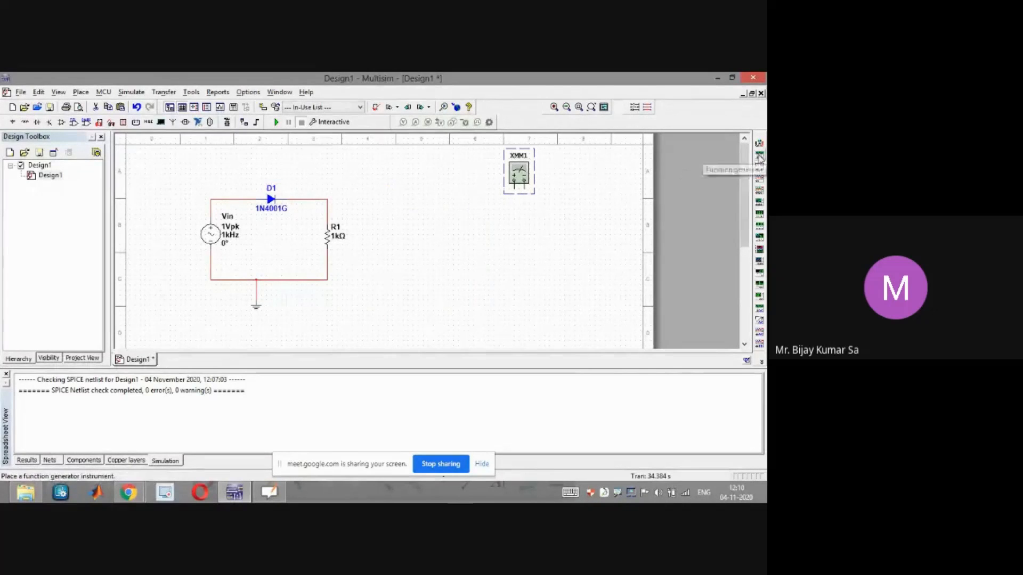
# Place an oscilloscope and wire its inputs to the resistor, the source input and ground
pyautogui.click(759, 183)
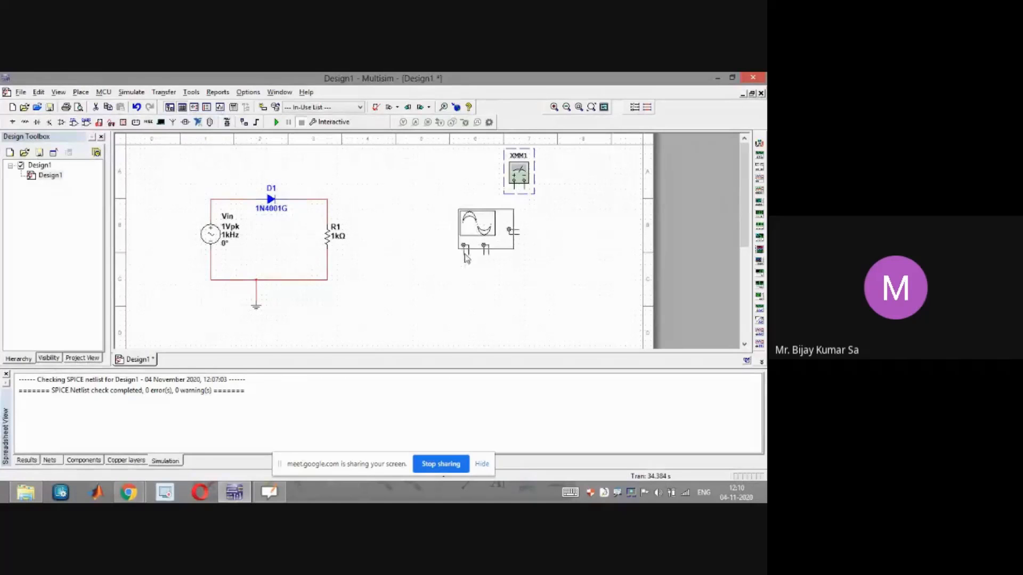
pyautogui.click(466, 258)
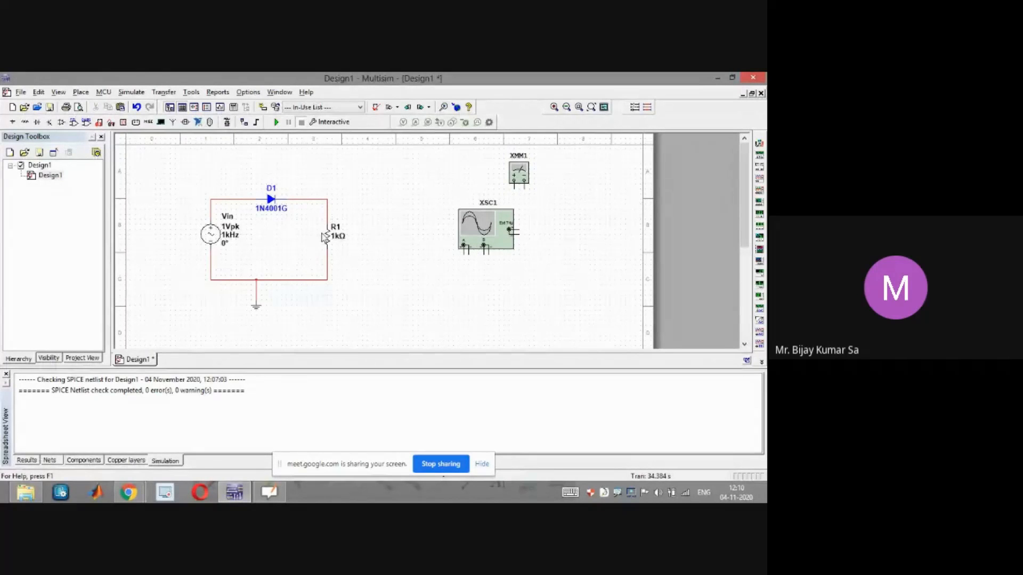
pyautogui.click(484, 254)
pyautogui.click(423, 204)
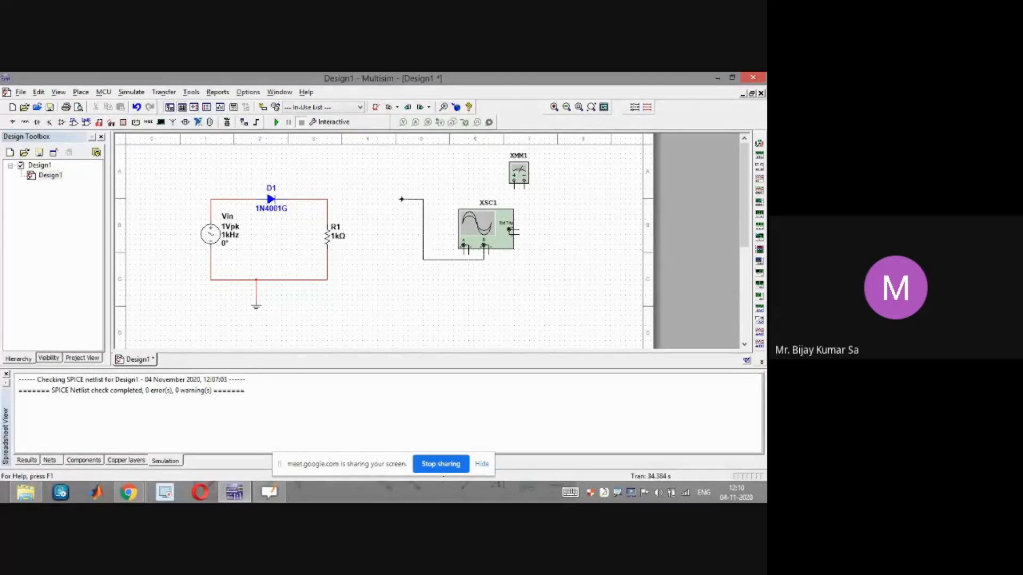
pyautogui.click(327, 204)
pyautogui.click(328, 280)
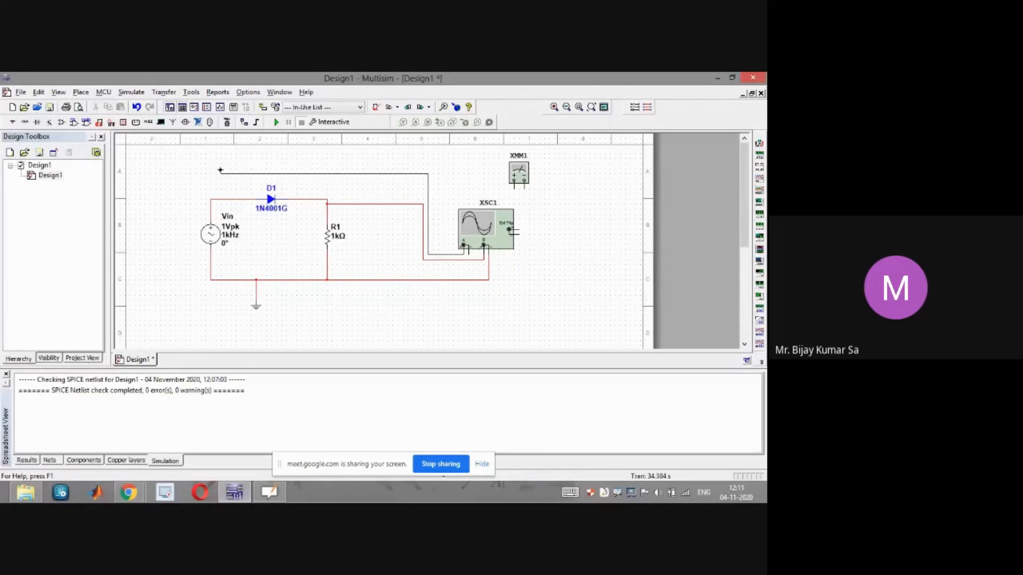
pyautogui.click(212, 197)
pyautogui.click(469, 278)
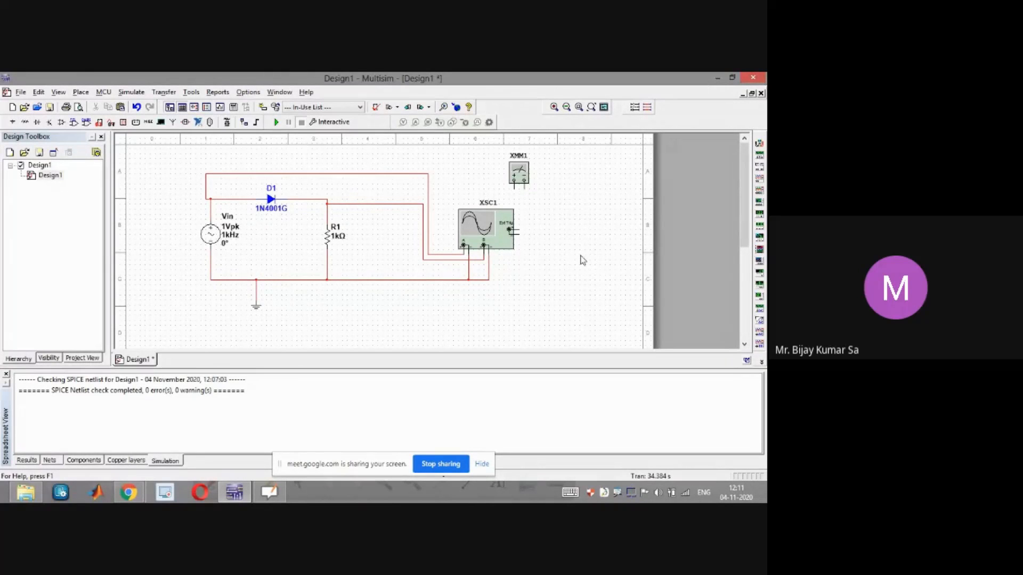
# Move the multimeter aside and open the oscilloscope panel beside the circuit
pyautogui.click(524, 181)
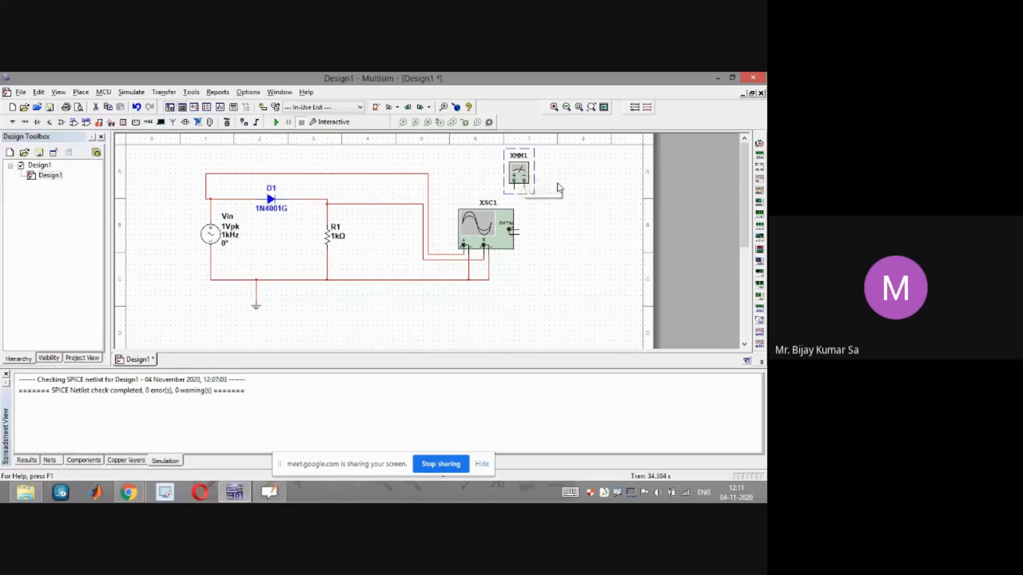
pyautogui.moveTo(558, 187); pyautogui.dragTo(559, 189)
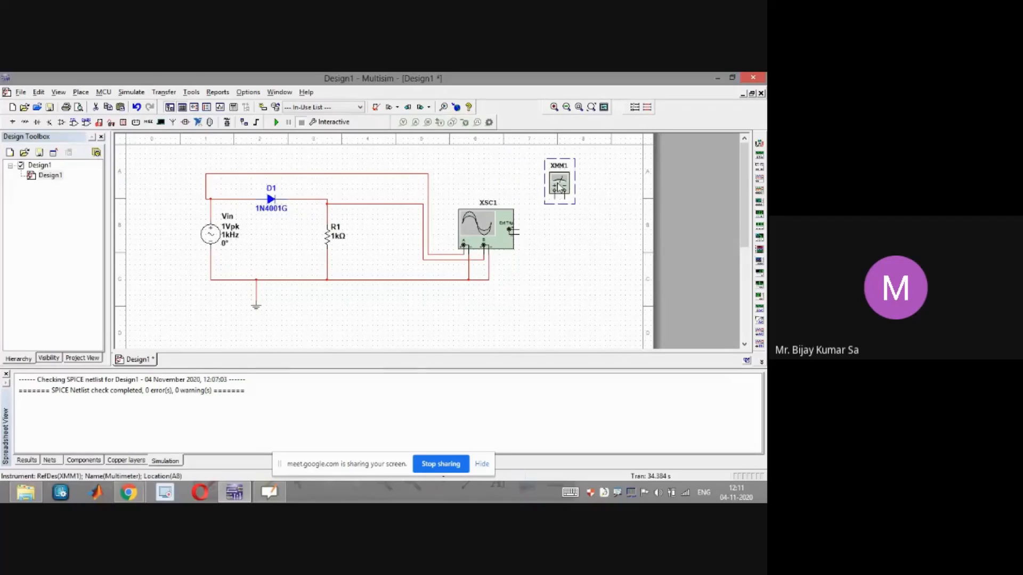
pyautogui.doubleClick(488, 234)
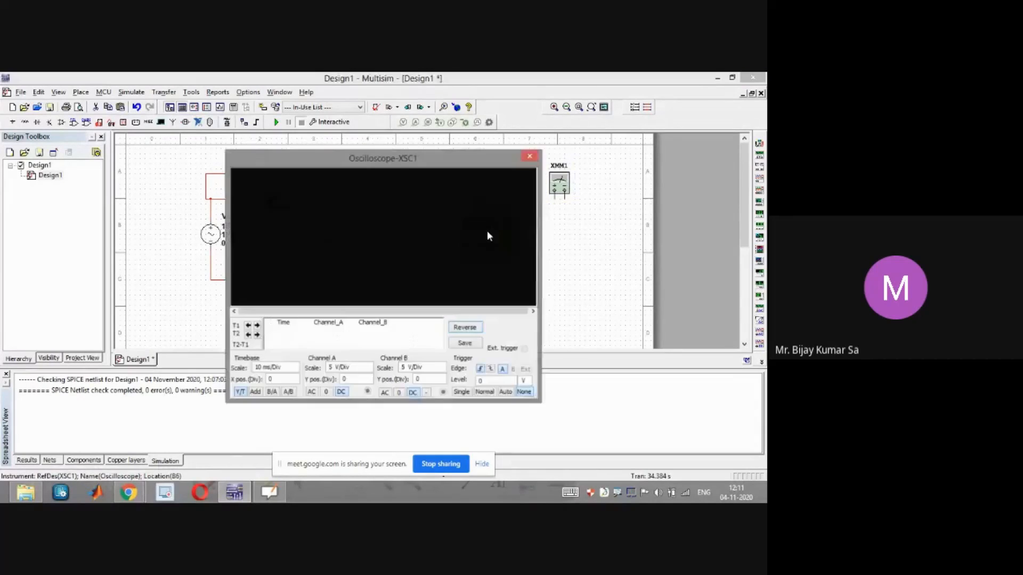
pyautogui.moveTo(383, 166); pyautogui.dragTo(561, 165)
# Run the simulation, briefly checking the meeting window in Chrome before returning to Multisim
pyautogui.click(276, 122)
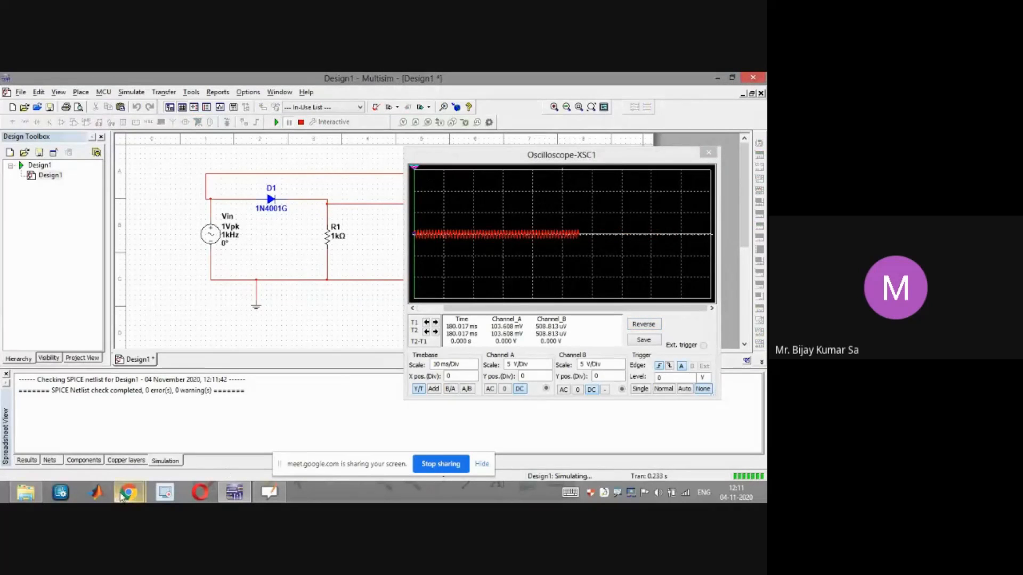
pyautogui.moveTo(127, 493)
pyautogui.click(82, 443)
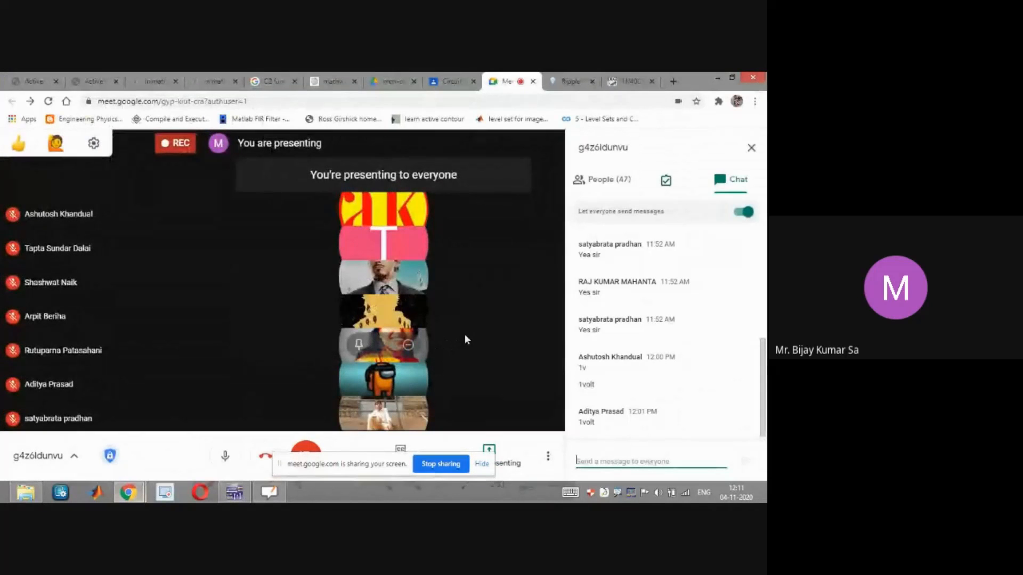
pyautogui.click(717, 79)
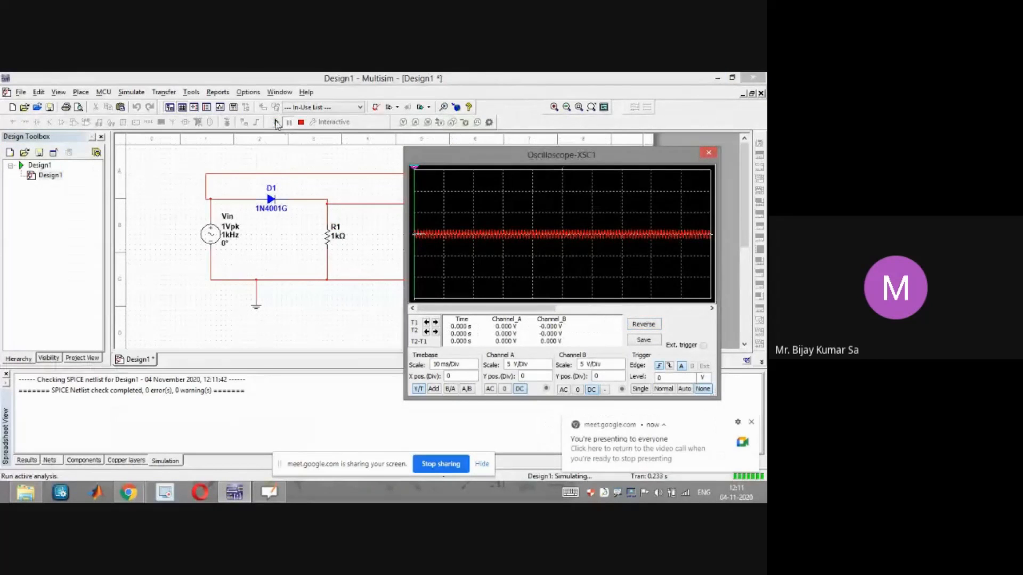
pyautogui.click(277, 123)
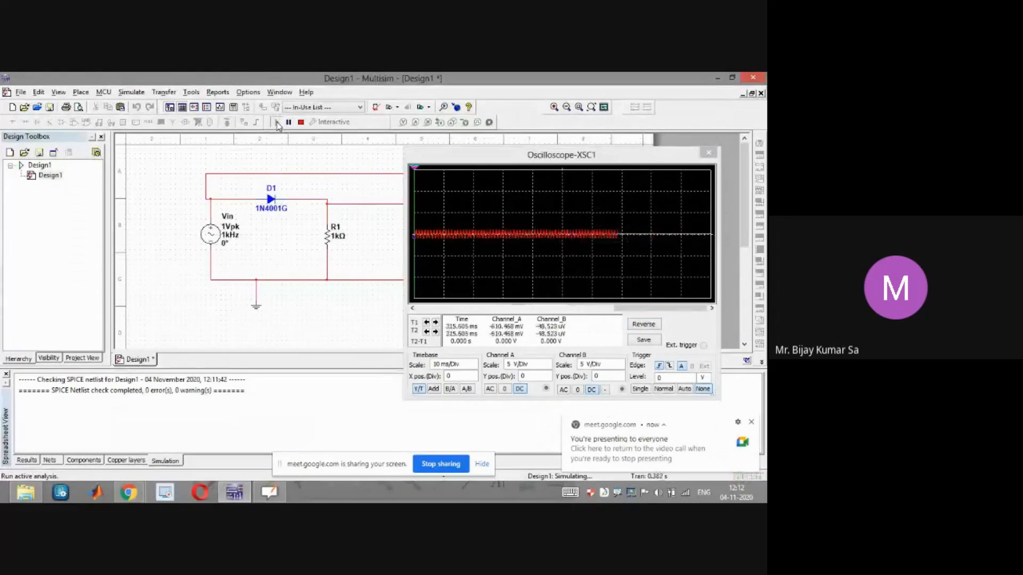
pyautogui.click(286, 125)
# Scroll the oscilloscope display and set channel A's scale to 1 V/Div
pyautogui.moveTo(654, 309); pyautogui.dragTo(623, 313)
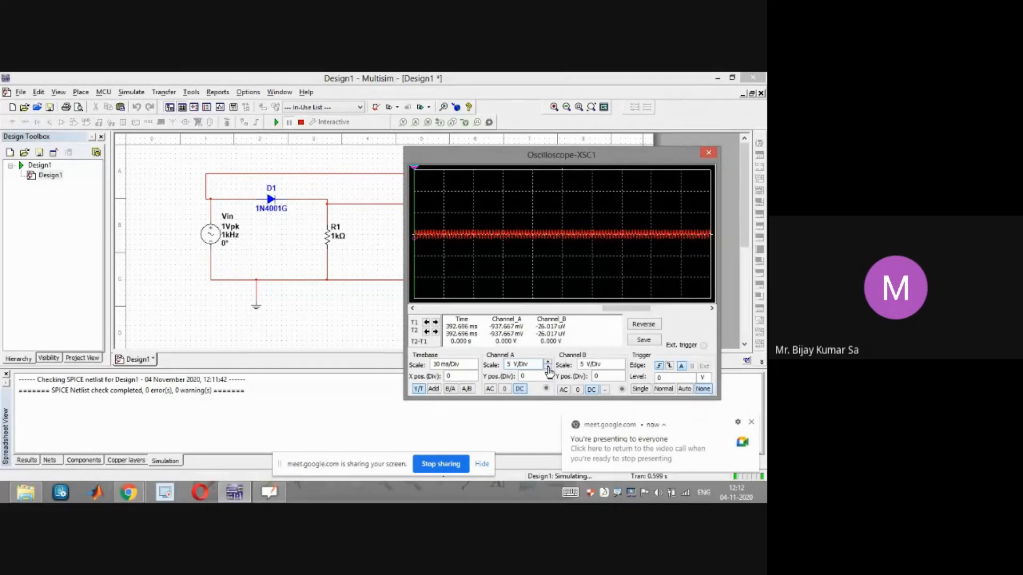
pyautogui.click(547, 367)
pyautogui.click(548, 368)
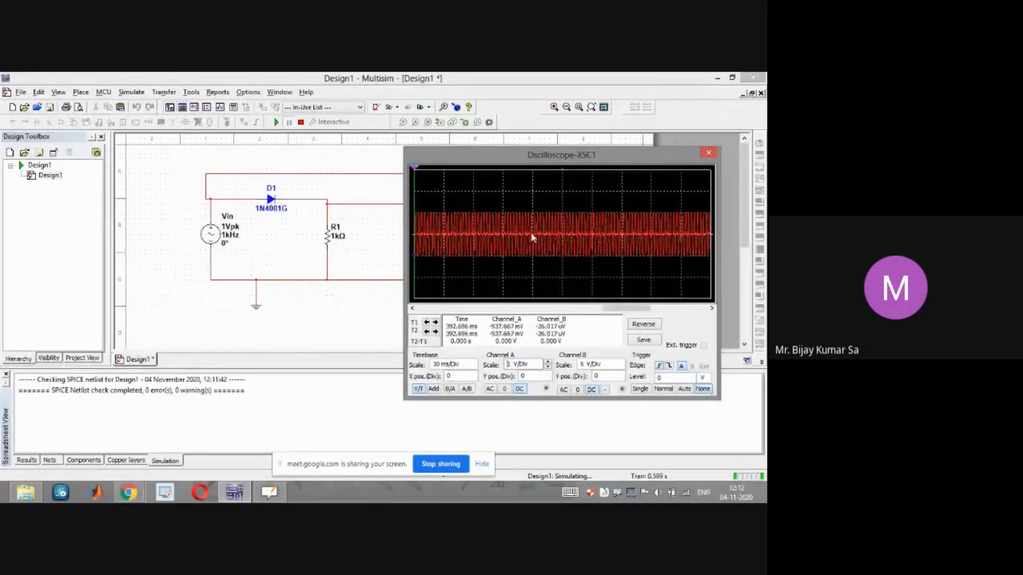
# Set channel B's scale to 500 mV/Div
pyautogui.click(621, 368)
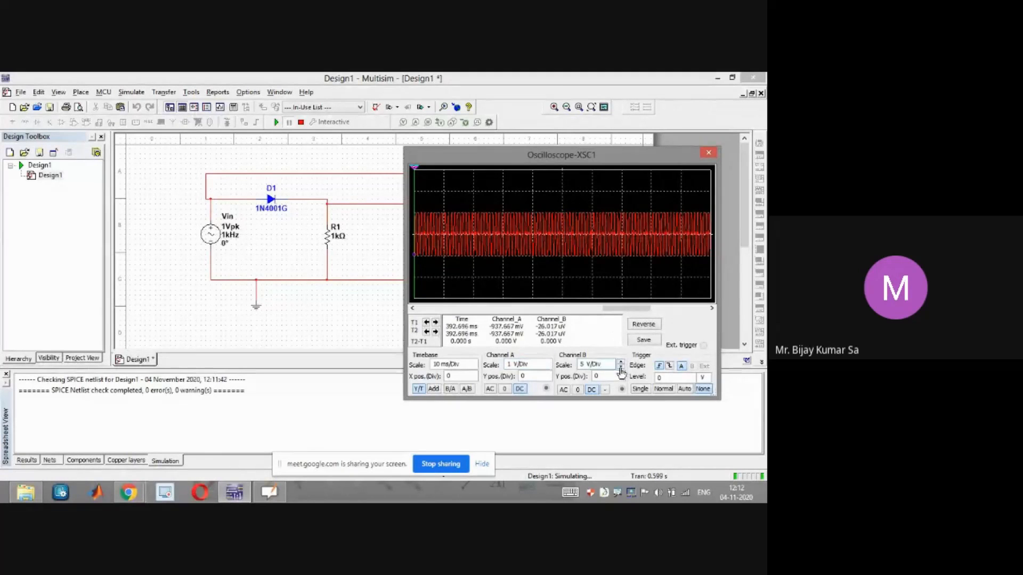
pyautogui.click(620, 368)
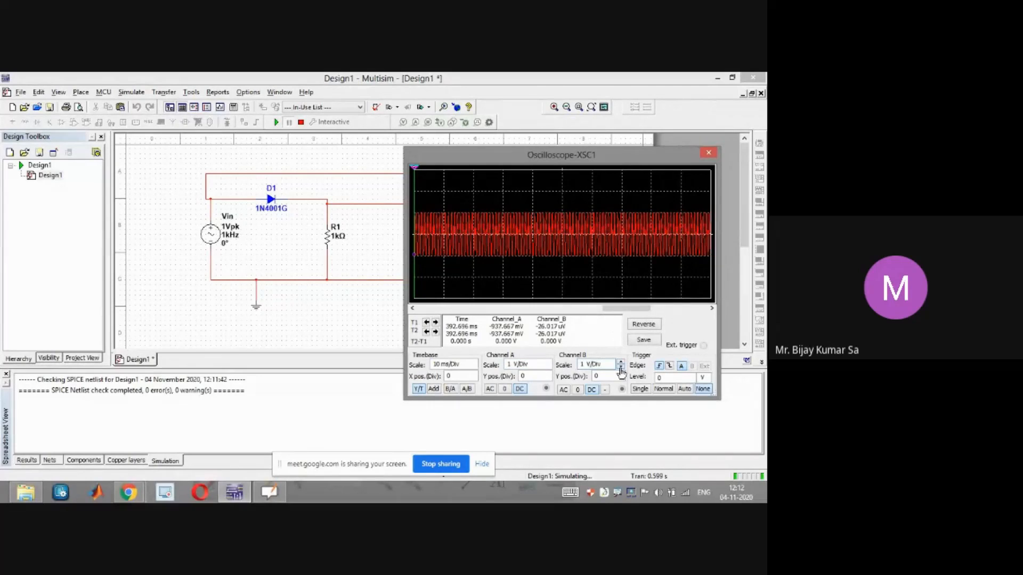
pyautogui.click(621, 368)
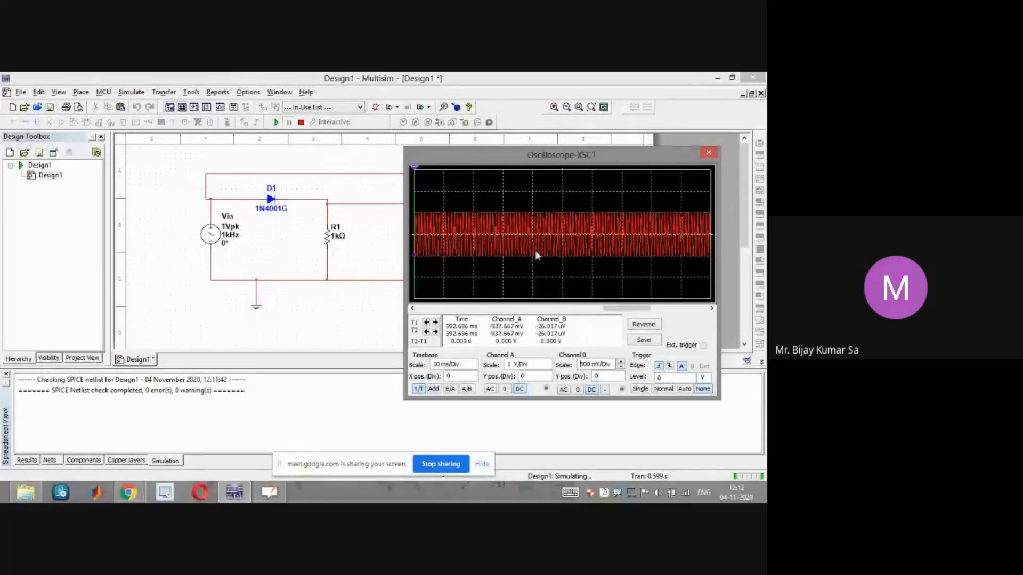
# Close the oscilloscope panel and stop the simulation, briefly checking the meeting window in Chrome before returning
pyautogui.click(708, 154)
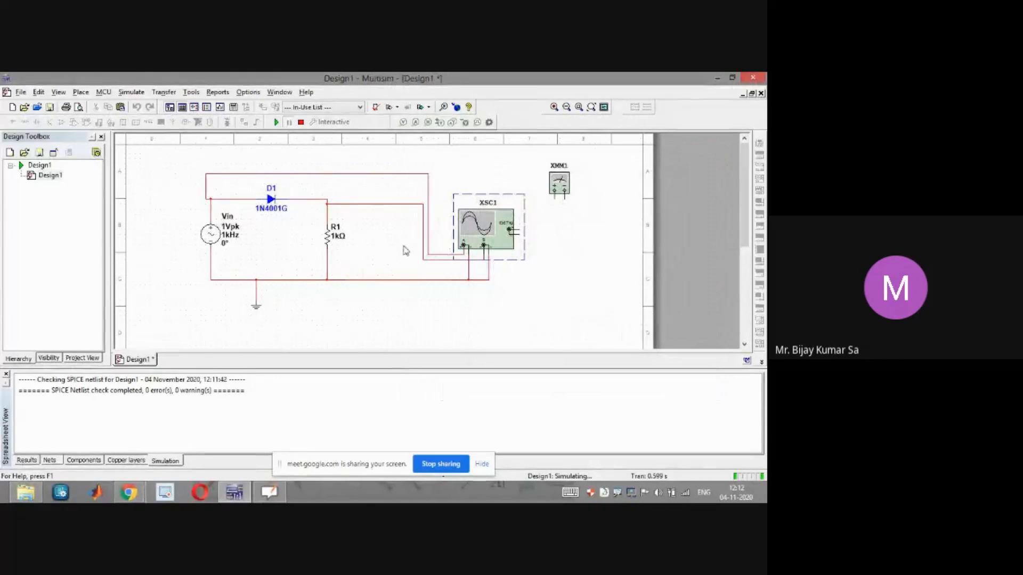
pyautogui.click(302, 123)
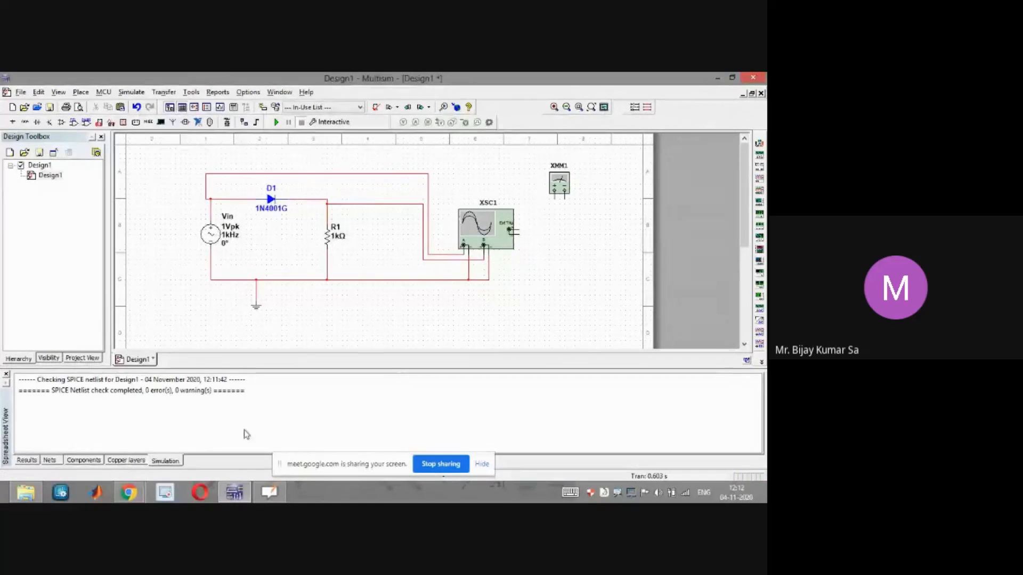
pyautogui.click(84, 435)
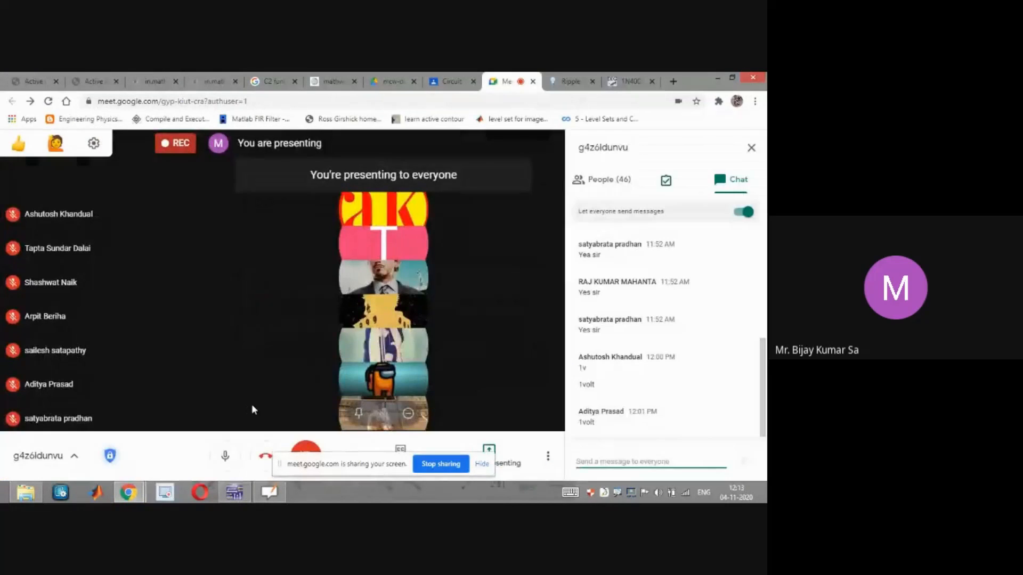
pyautogui.click(716, 77)
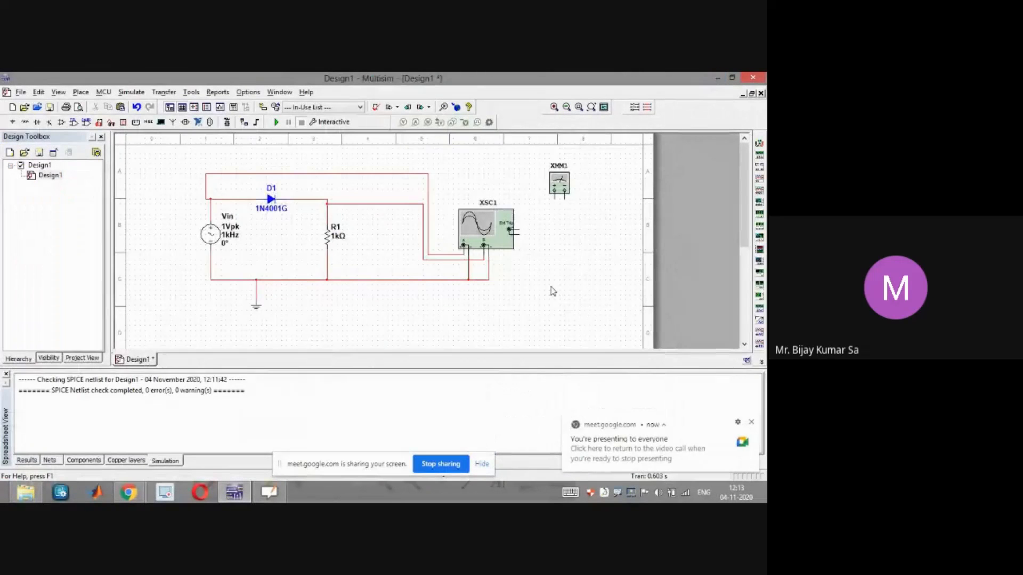
# Open the output wire's net properties and change its net colour to dark blue
pyautogui.click(475, 259)
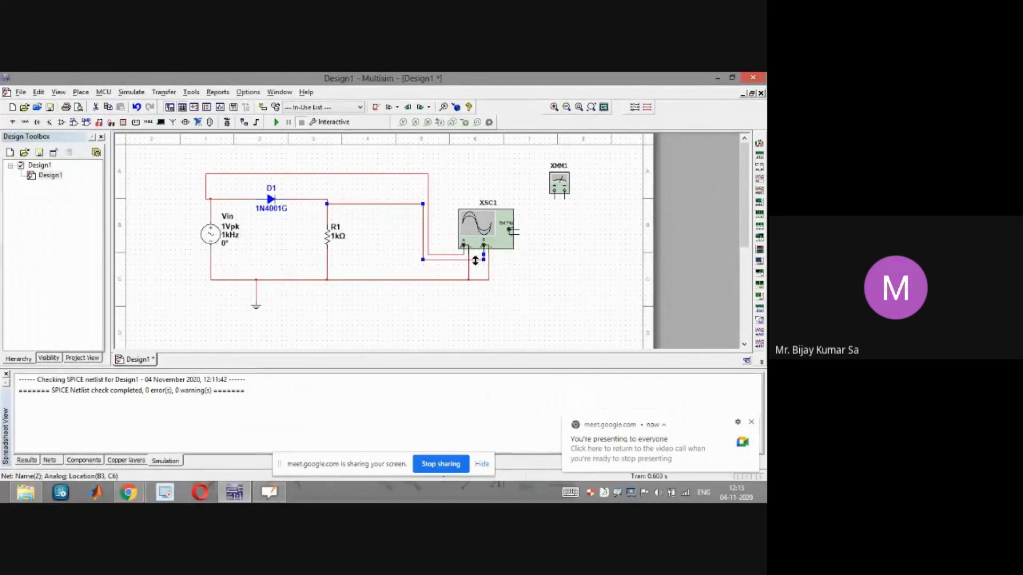
pyautogui.doubleClick(475, 260)
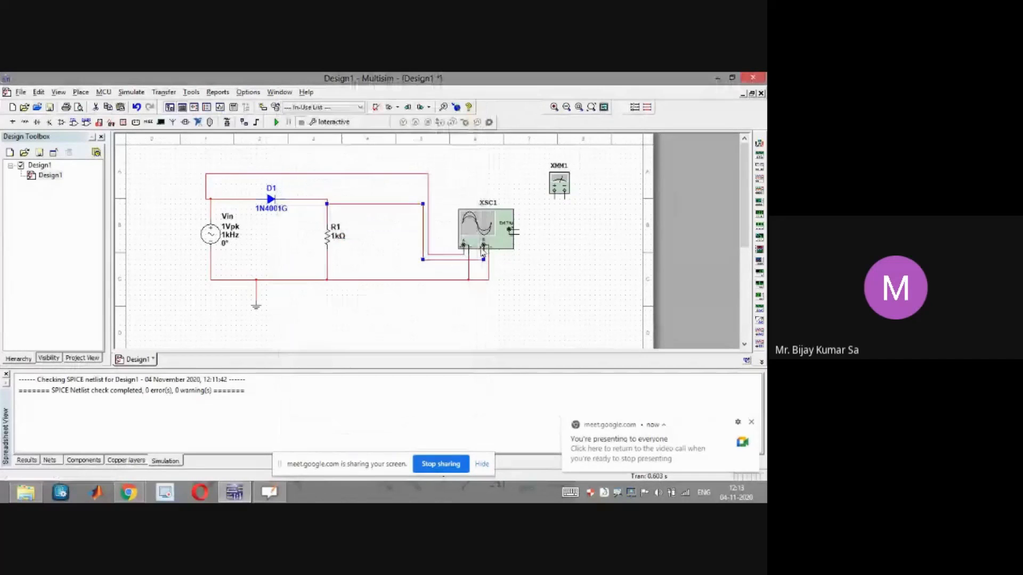
pyautogui.doubleClick(477, 263)
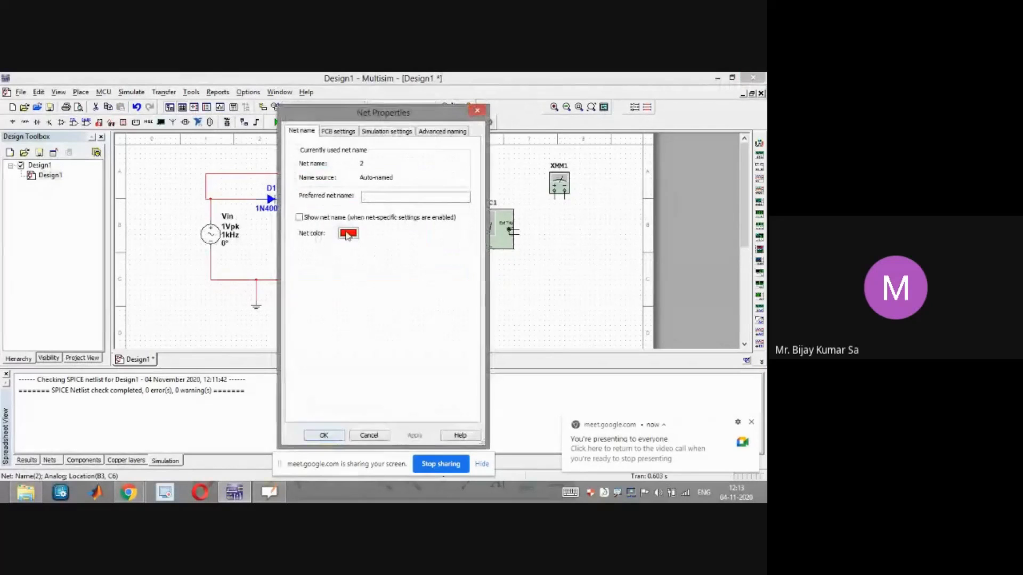
pyautogui.click(348, 232)
pyautogui.click(332, 237)
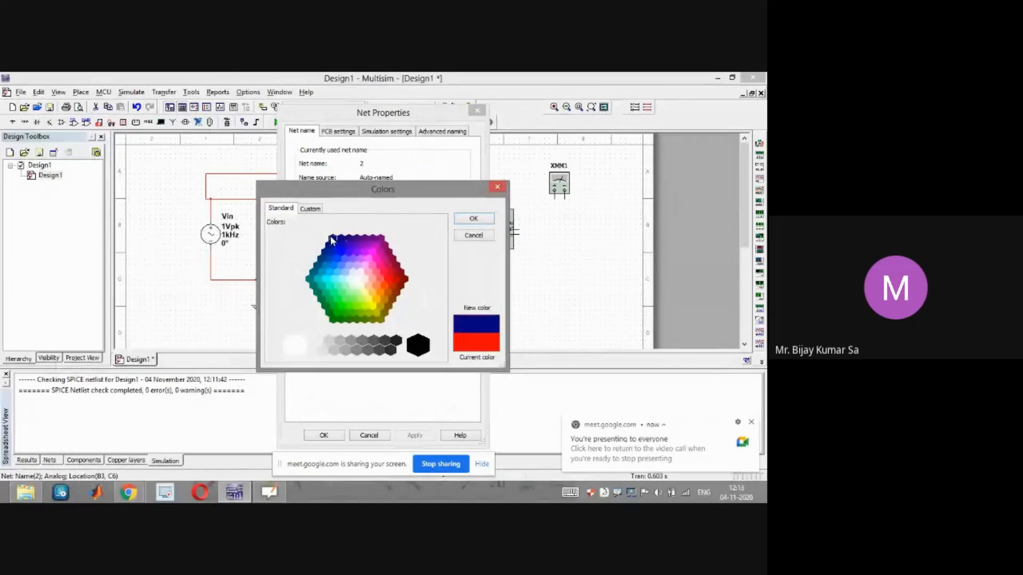
pyautogui.click(462, 220)
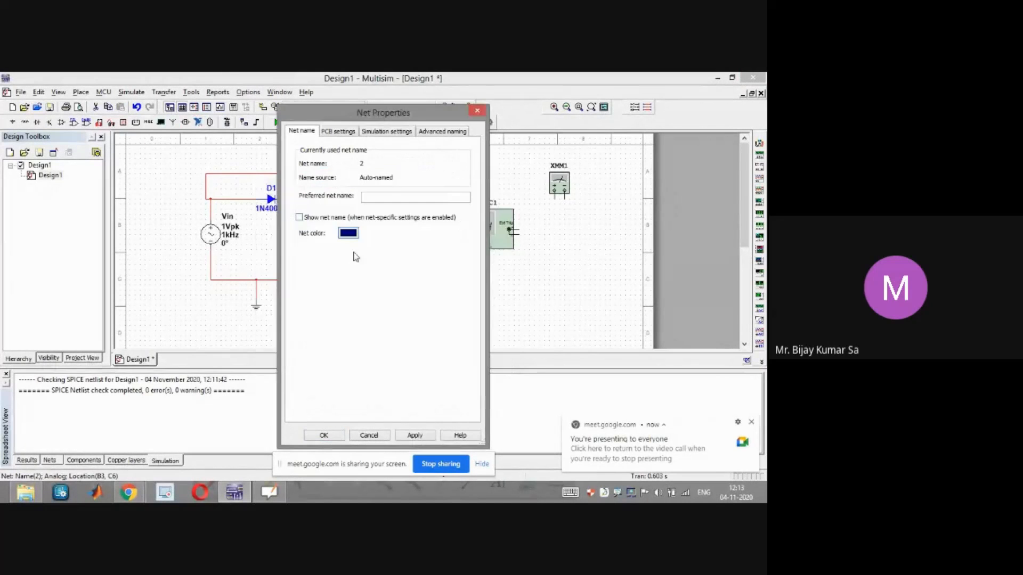
# Name the output net Vout, show the net name on the schematic, and apply the properties
pyautogui.click(325, 220)
pyautogui.click(388, 201)
pyautogui.write('vout')
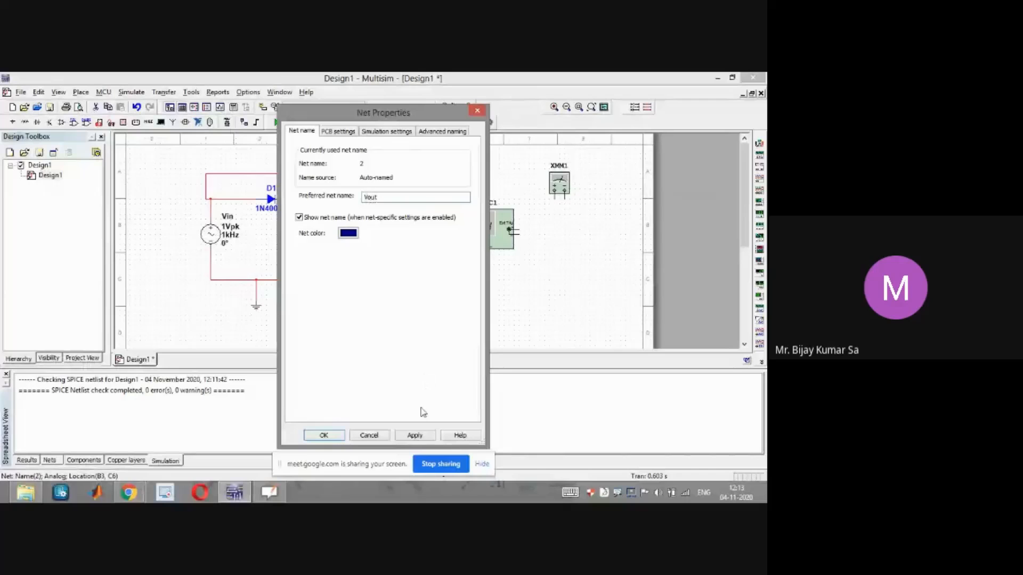
pyautogui.click(415, 436)
pyautogui.click(323, 435)
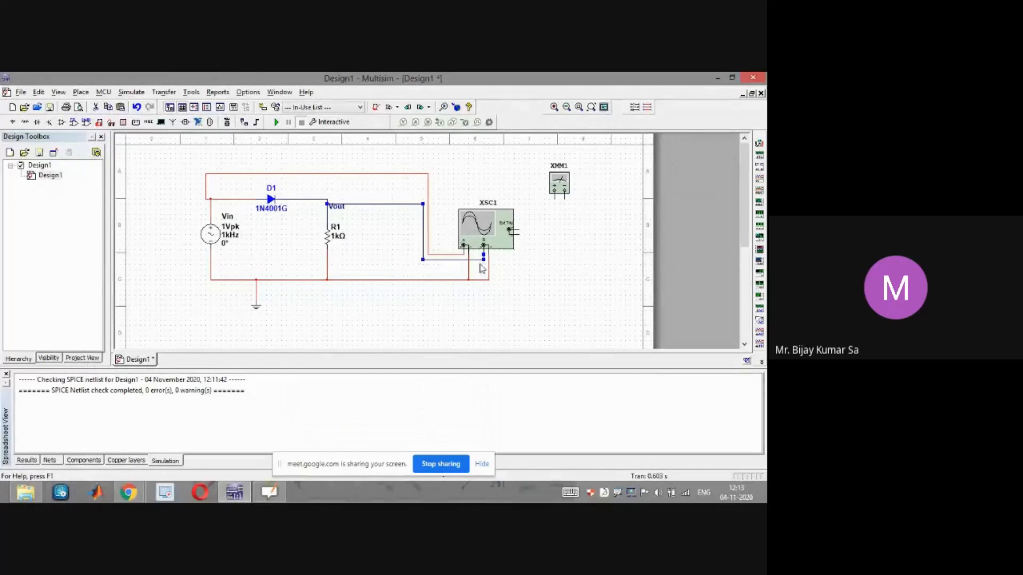
# Reopen the oscilloscope panel, reposition it, and reverse its display colours
pyautogui.click(534, 275)
pyautogui.doubleClick(501, 228)
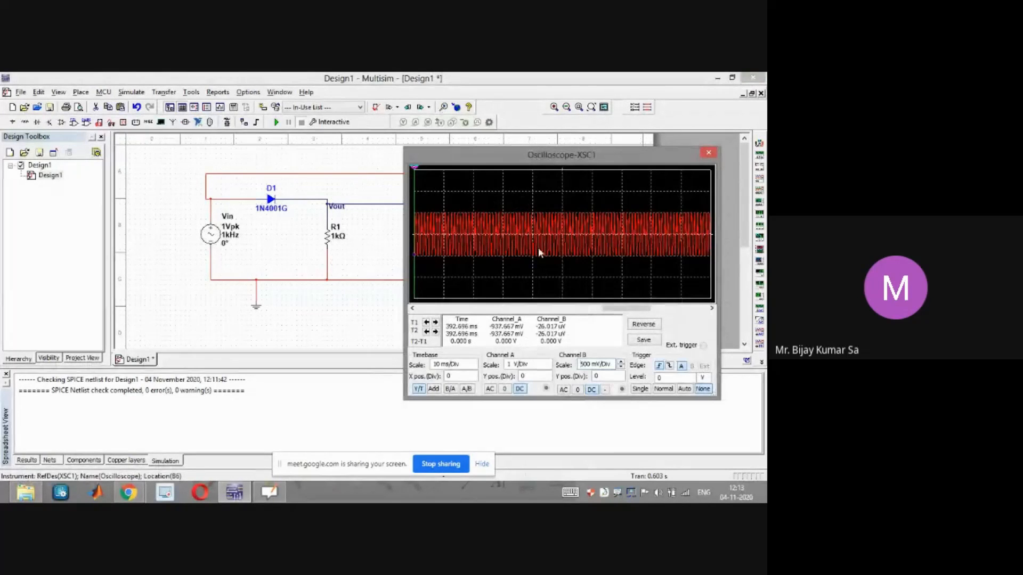
pyautogui.moveTo(545, 163); pyautogui.dragTo(549, 182)
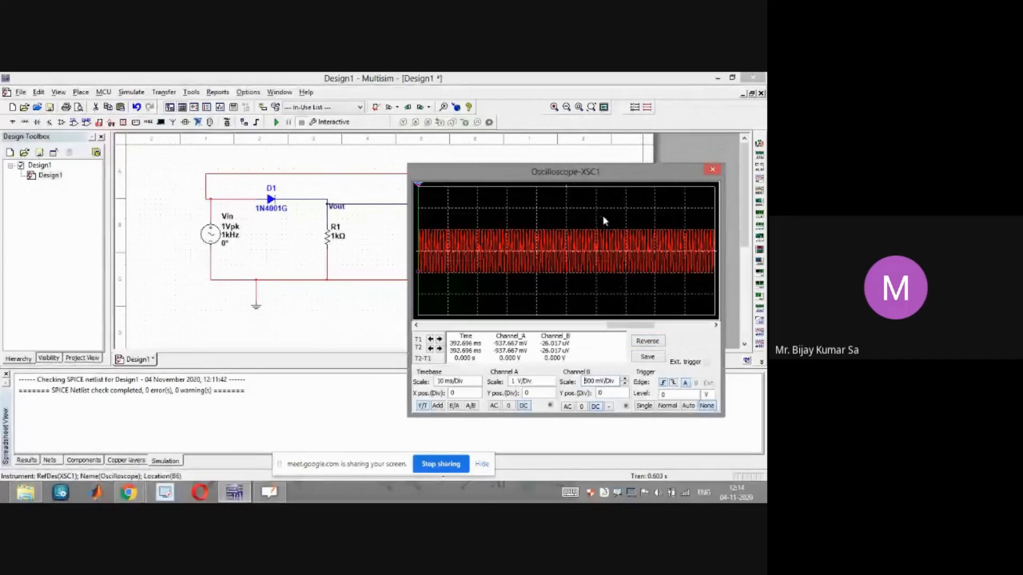
pyautogui.click(648, 341)
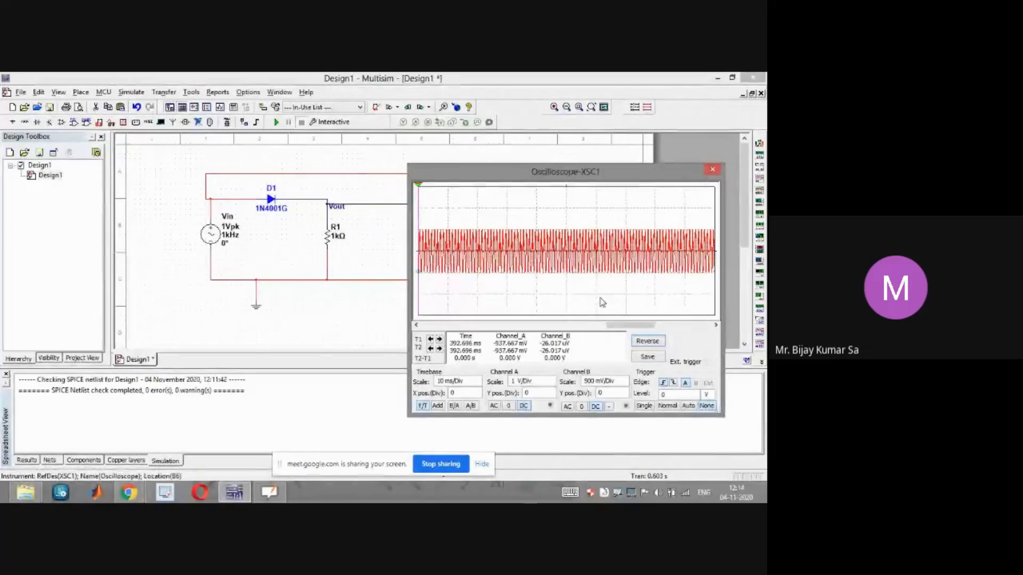
# Rerun the simulation and pause it once the waveforms appear
pyautogui.moveTo(644, 324); pyautogui.dragTo(633, 328)
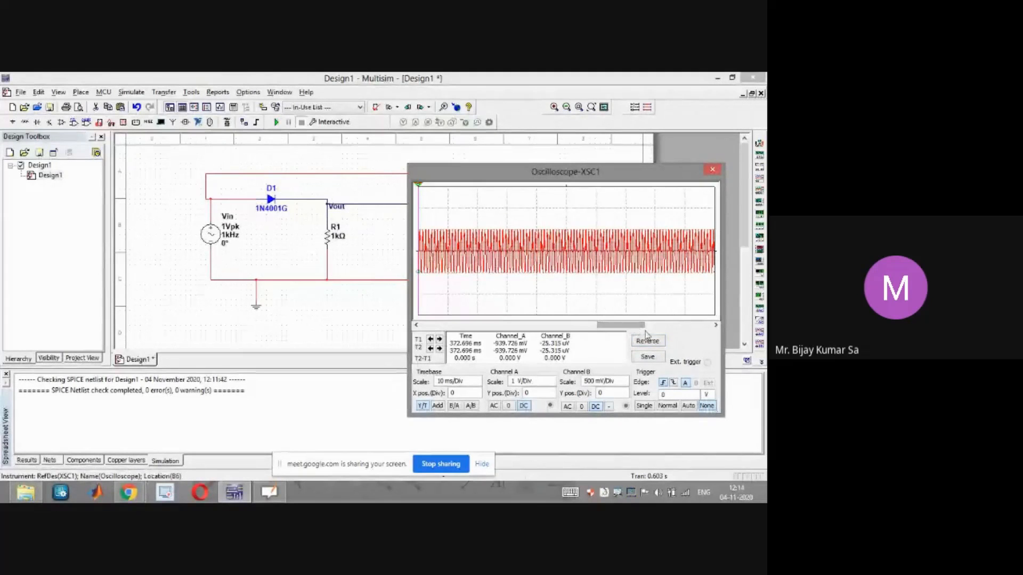
pyautogui.click(278, 124)
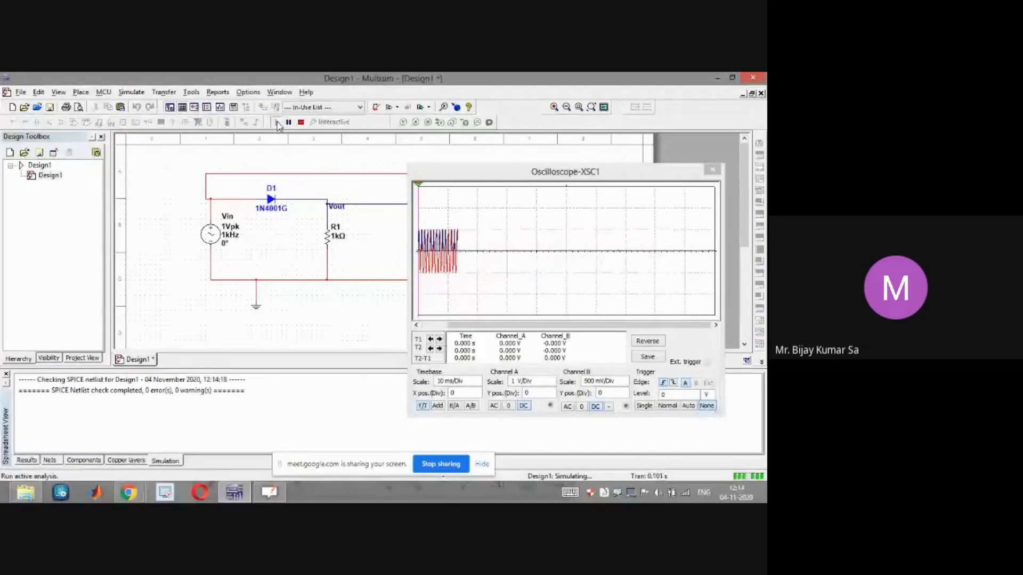
pyautogui.click(291, 124)
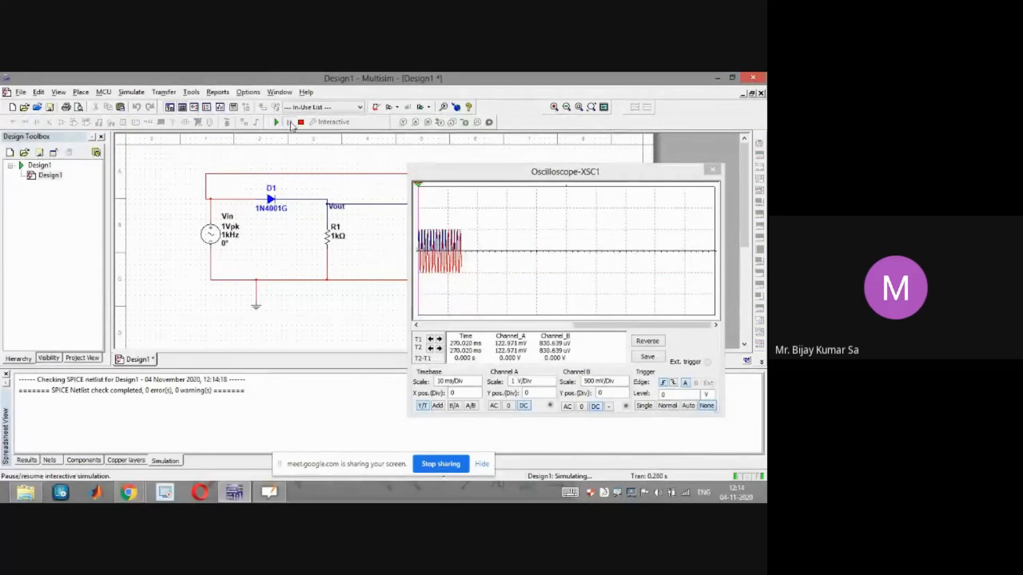
# Set channel B's Y position to -2 divisions on the oscilloscope
pyautogui.moveTo(602, 325); pyautogui.dragTo(561, 327)
pyautogui.moveTo(511, 177); pyautogui.dragTo(549, 302)
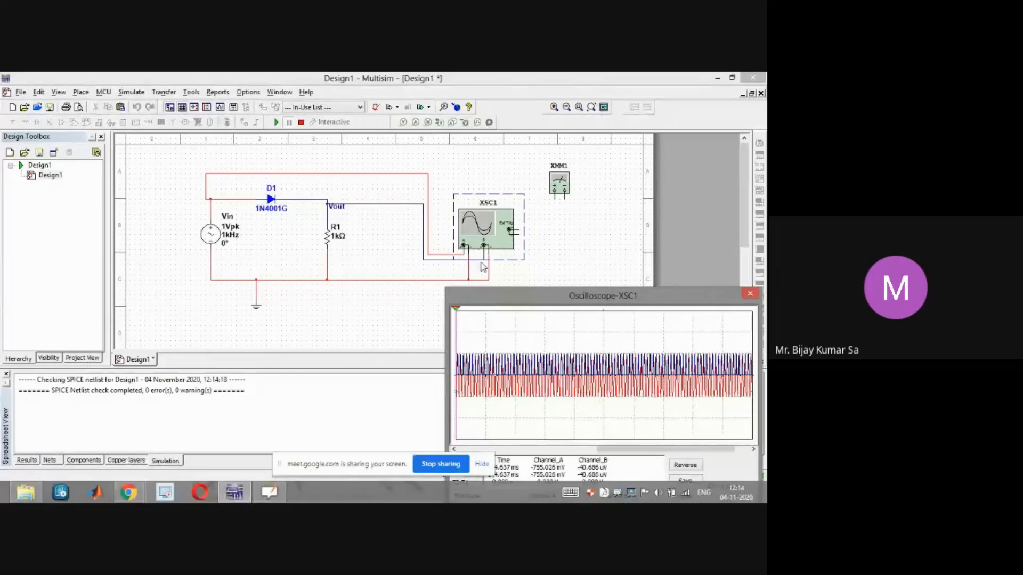
pyautogui.moveTo(514, 296); pyautogui.dragTo(421, 143)
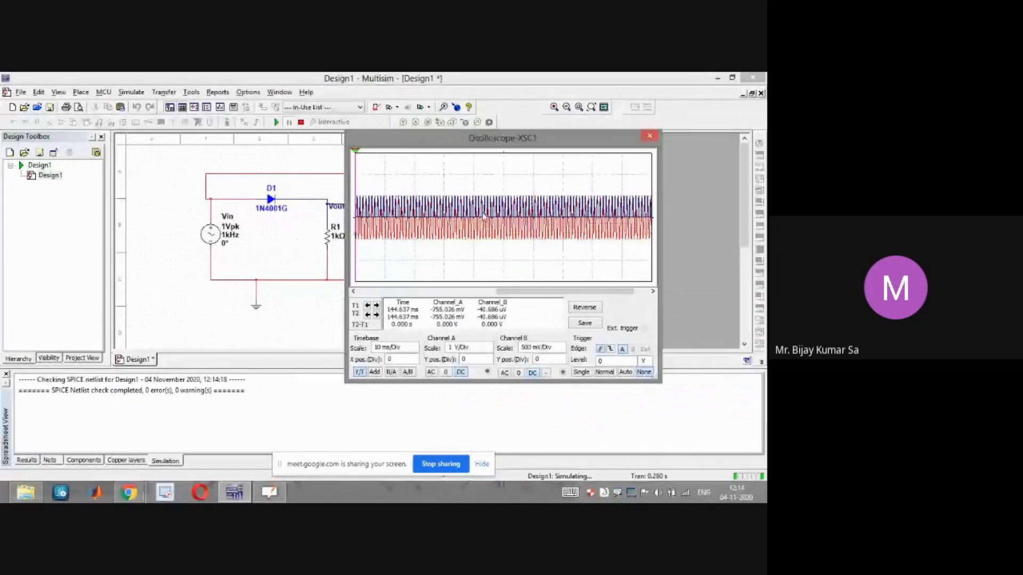
pyautogui.click(562, 363)
pyautogui.click(562, 362)
pyautogui.click(562, 363)
pyautogui.click(562, 363)
pyautogui.click(562, 363)
pyautogui.click(562, 362)
pyautogui.click(562, 363)
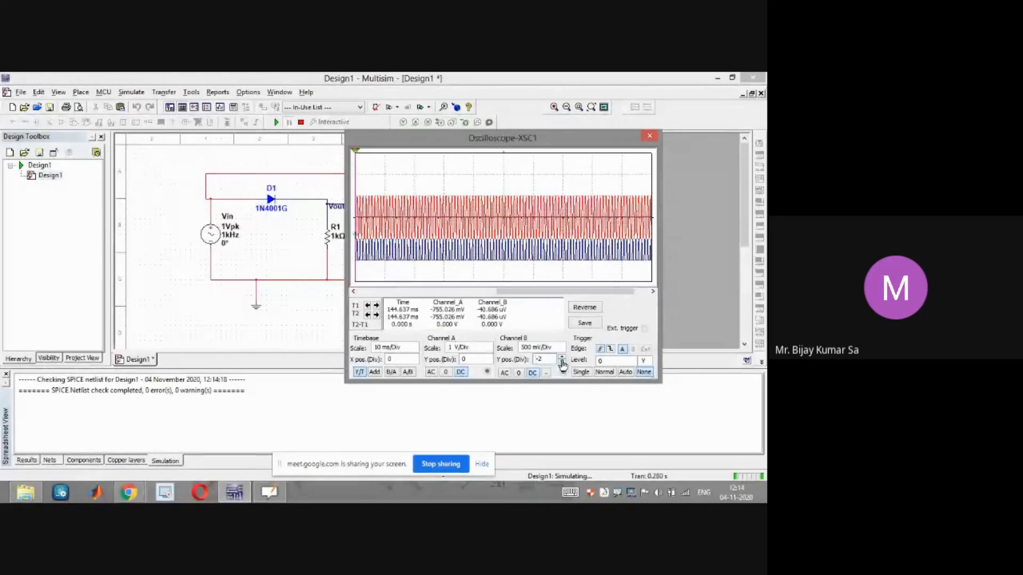
# Set channel A's Y position to 0.8 divisions
pyautogui.click(488, 358)
pyautogui.click(487, 358)
pyautogui.click(488, 357)
pyautogui.click(488, 357)
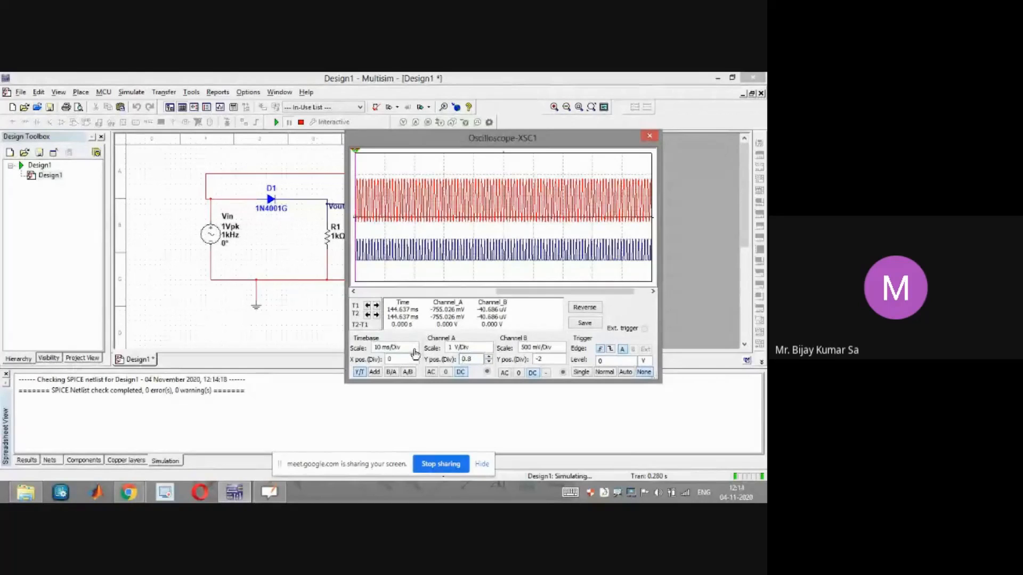
# Set the oscilloscope timebase scale to 1 ms/Div
pyautogui.click(414, 353)
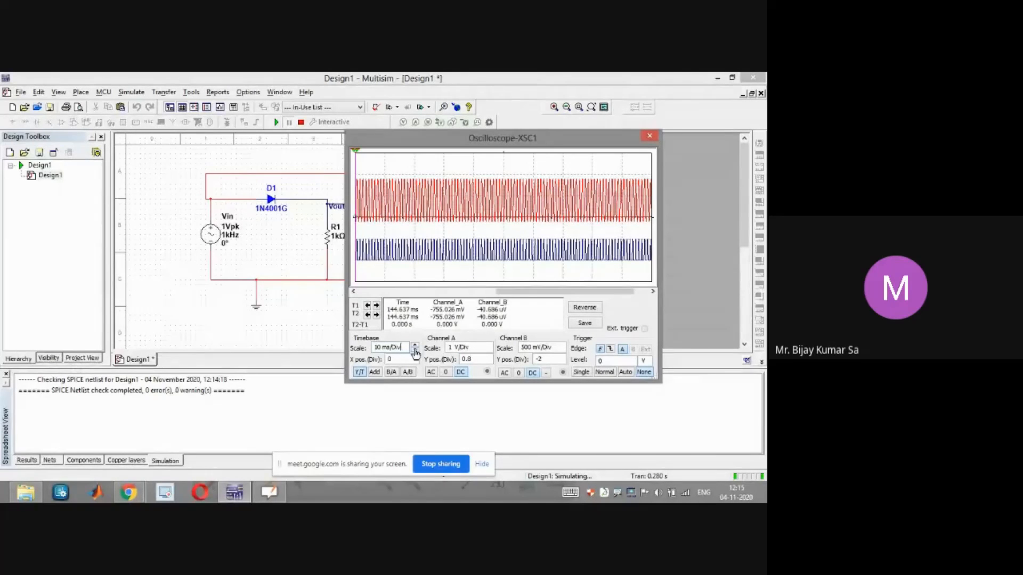
pyautogui.click(415, 351)
pyautogui.click(415, 351)
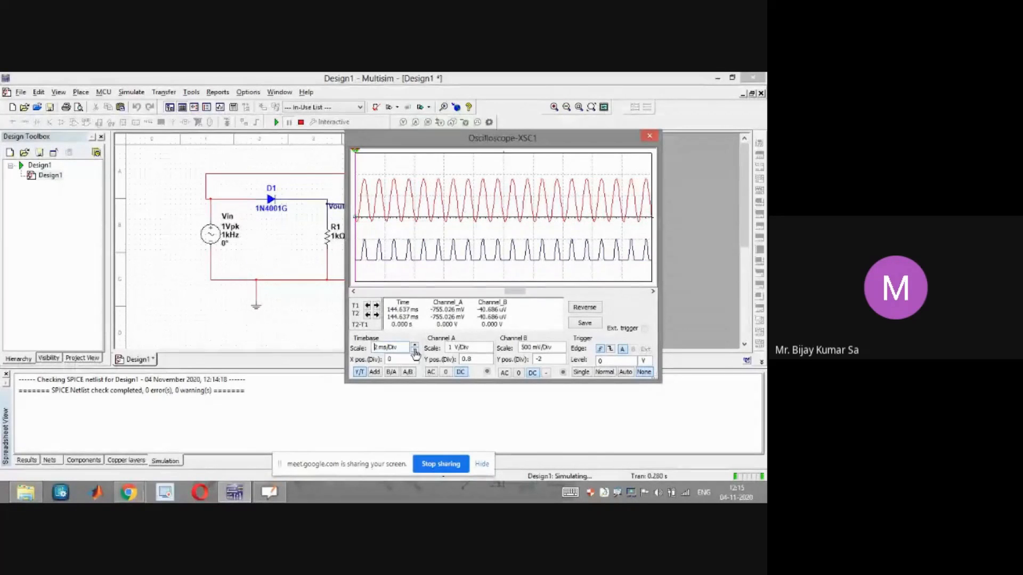
pyautogui.click(414, 351)
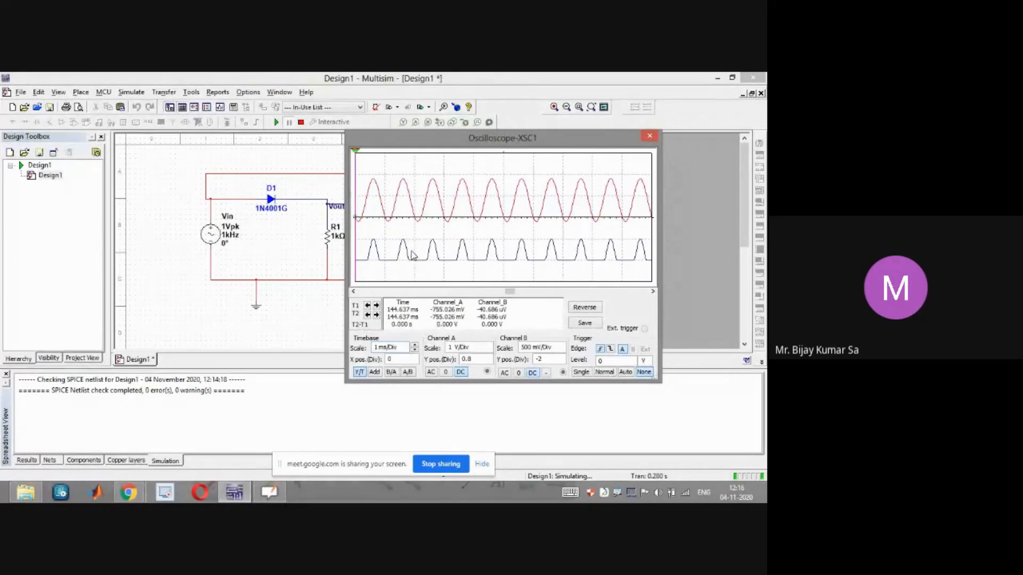
# Set channel B's scale to 1 V/Div on the oscilloscope
pyautogui.moveTo(453, 140); pyautogui.dragTo(479, 148)
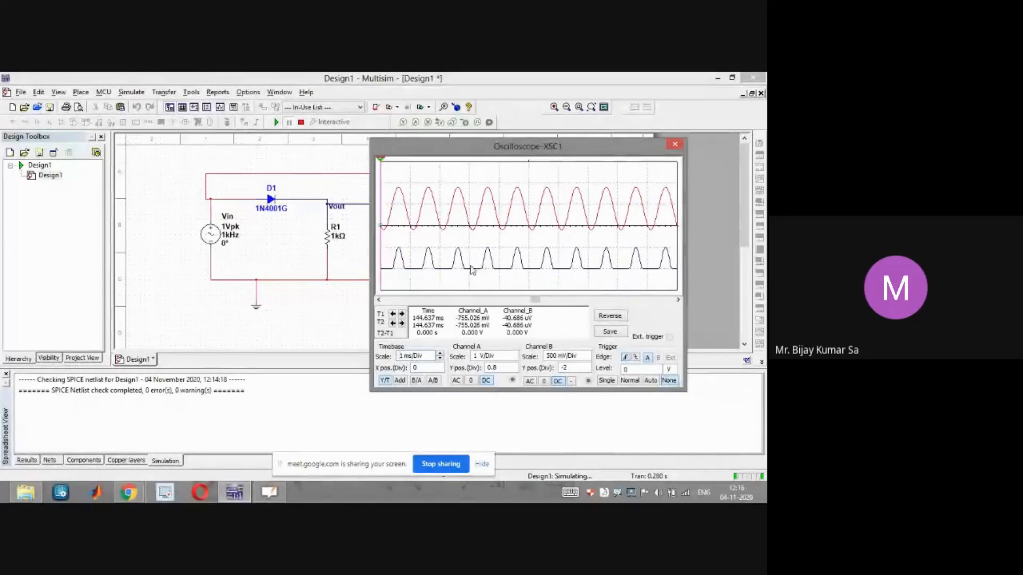
pyautogui.moveTo(462, 153); pyautogui.dragTo(484, 155)
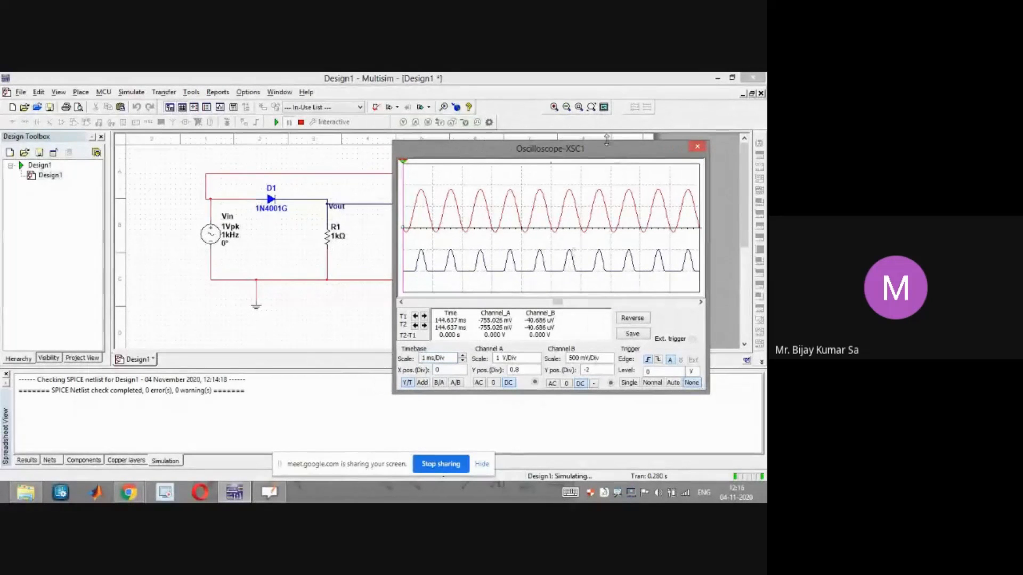
pyautogui.moveTo(598, 157); pyautogui.dragTo(582, 159)
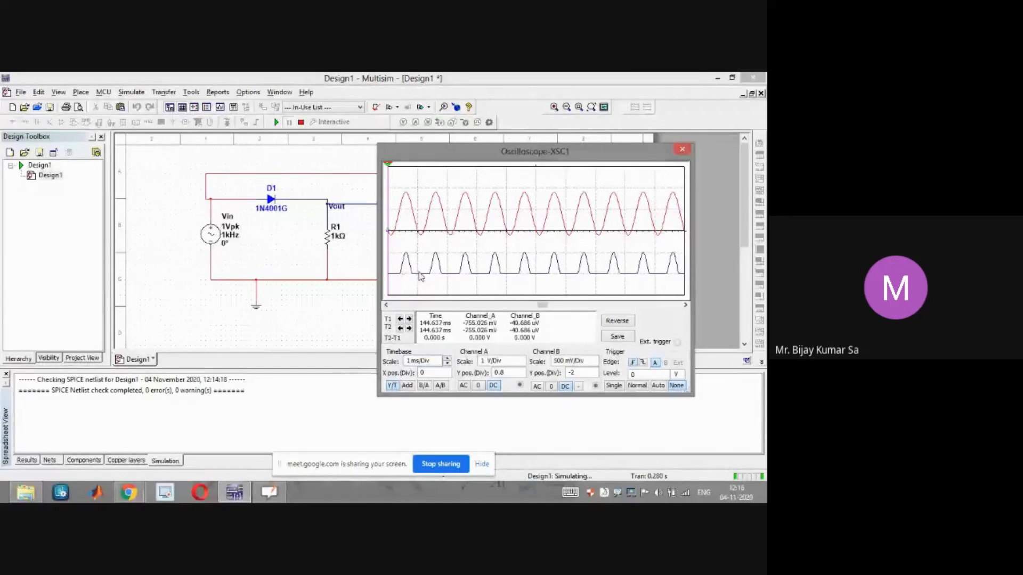
pyautogui.click(594, 365)
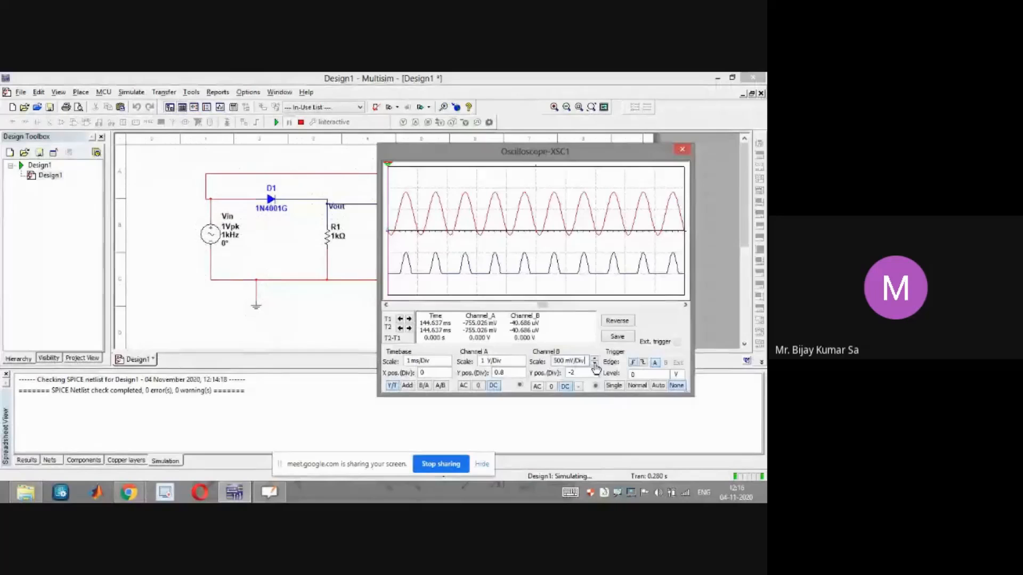
pyautogui.click(595, 364)
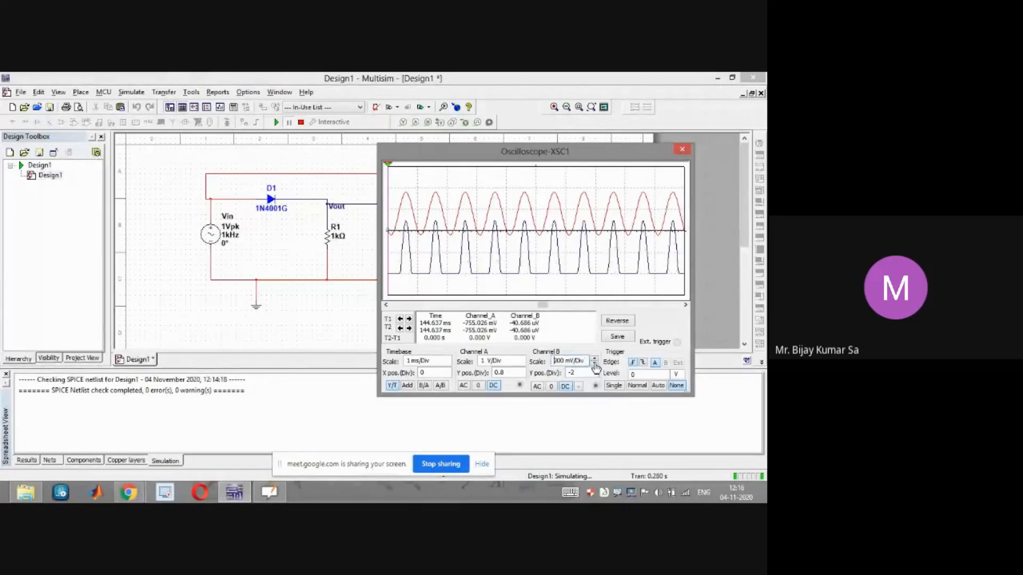
pyautogui.click(594, 359)
pyautogui.click(594, 359)
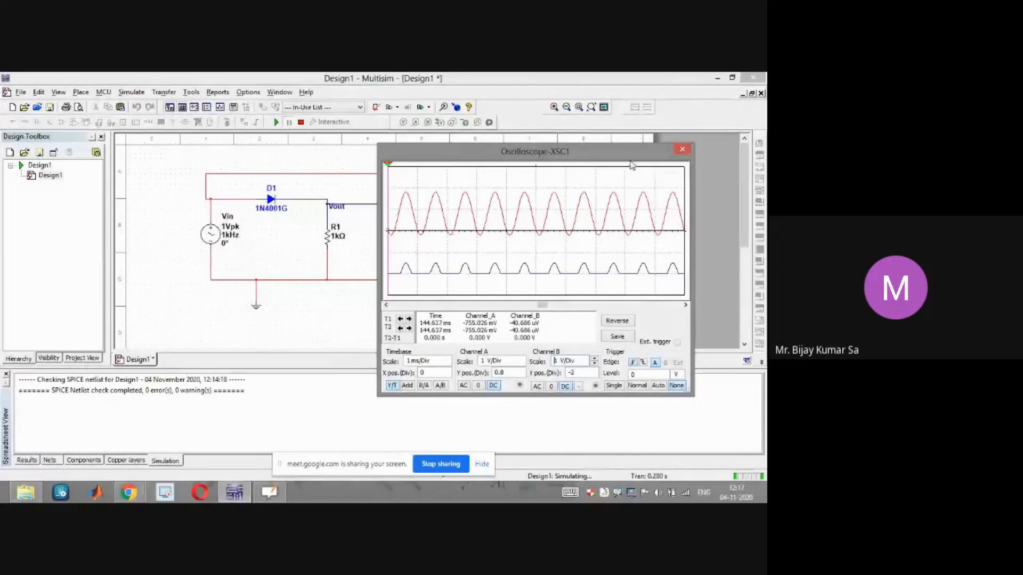
# Close the oscilloscope and wire multimeter XMM1 between the Vout node and the ground line
pyautogui.moveTo(621, 152); pyautogui.dragTo(623, 144)
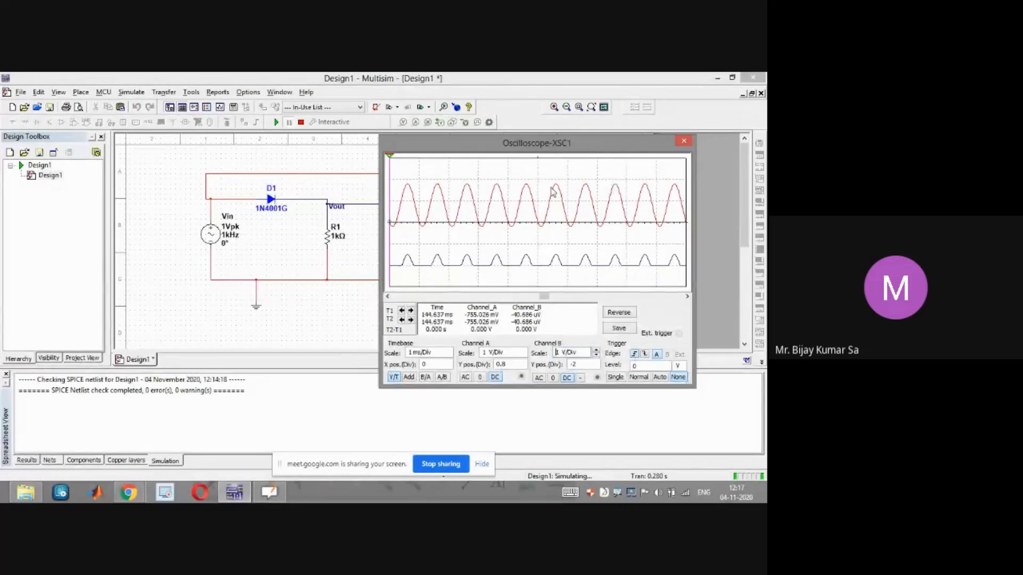
pyautogui.click(684, 142)
pyautogui.moveTo(564, 185)
pyautogui.mouseDown()
pyautogui.moveTo(531, 176)
pyautogui.moveTo(559, 179)
pyautogui.mouseUp()
pyautogui.click(580, 215)
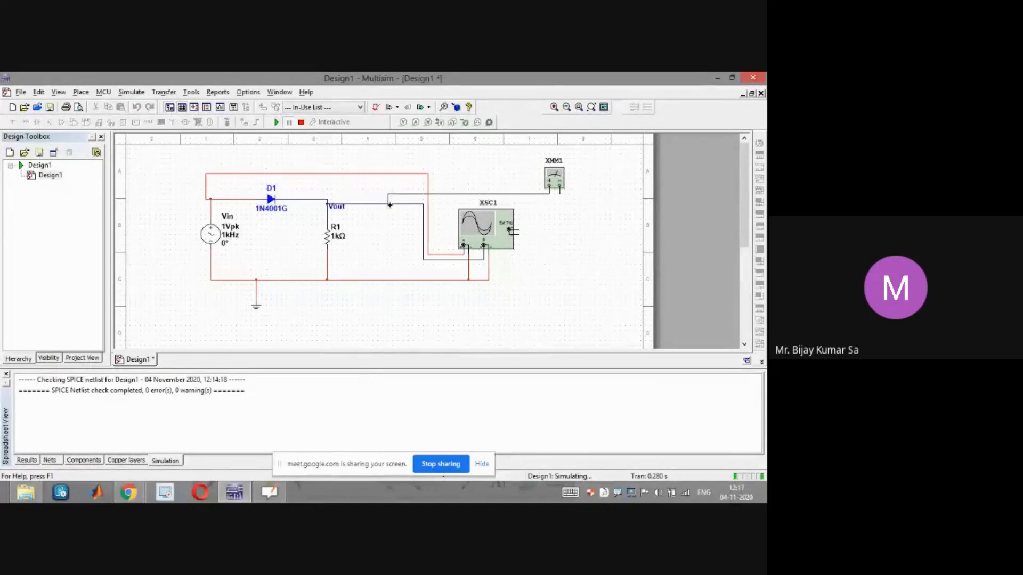
pyautogui.click(388, 204)
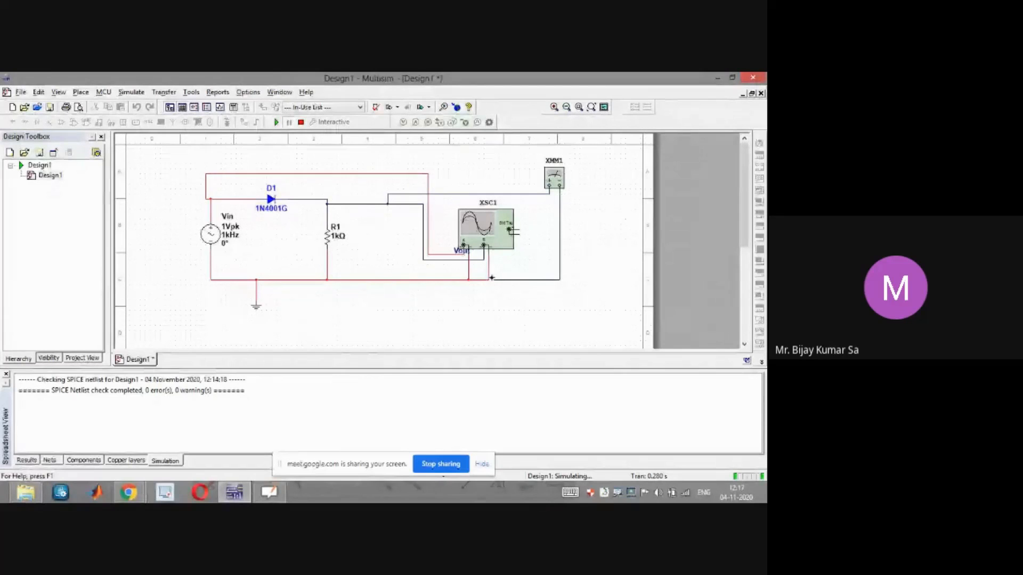
pyautogui.click(490, 278)
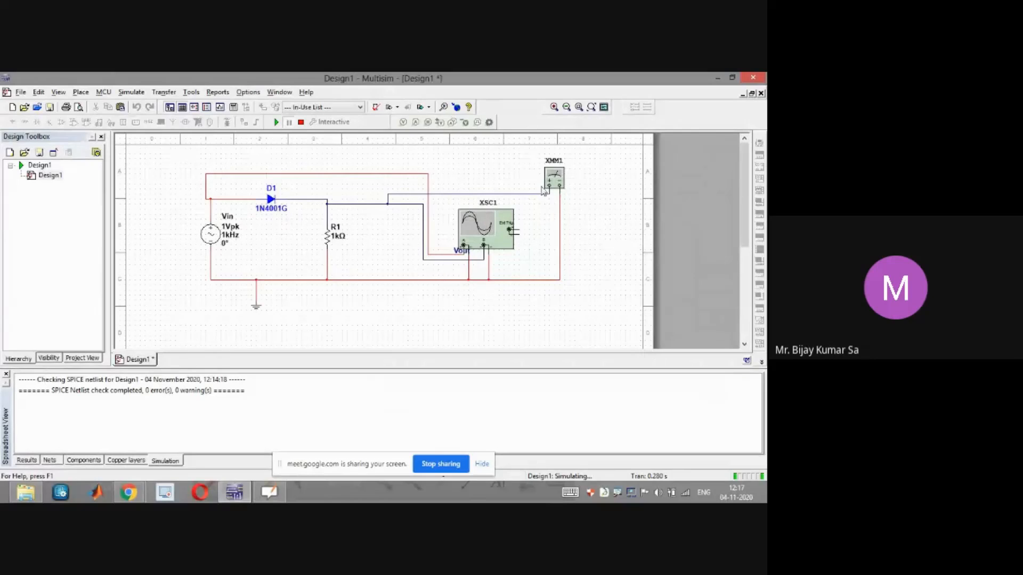
# Open the multimeter panel in DC voltage mode and restart the simulation
pyautogui.doubleClick(558, 182)
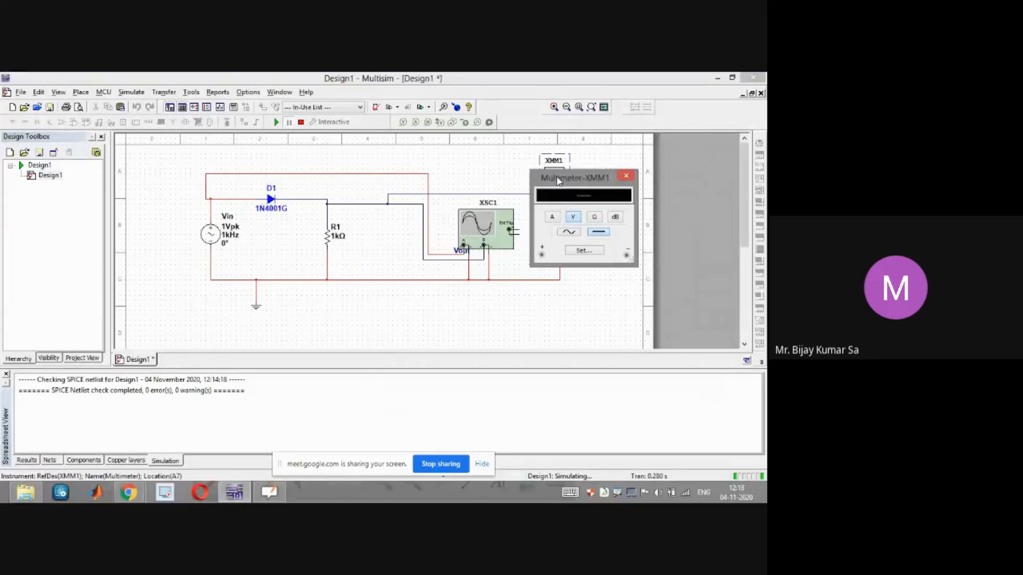
pyautogui.click(275, 124)
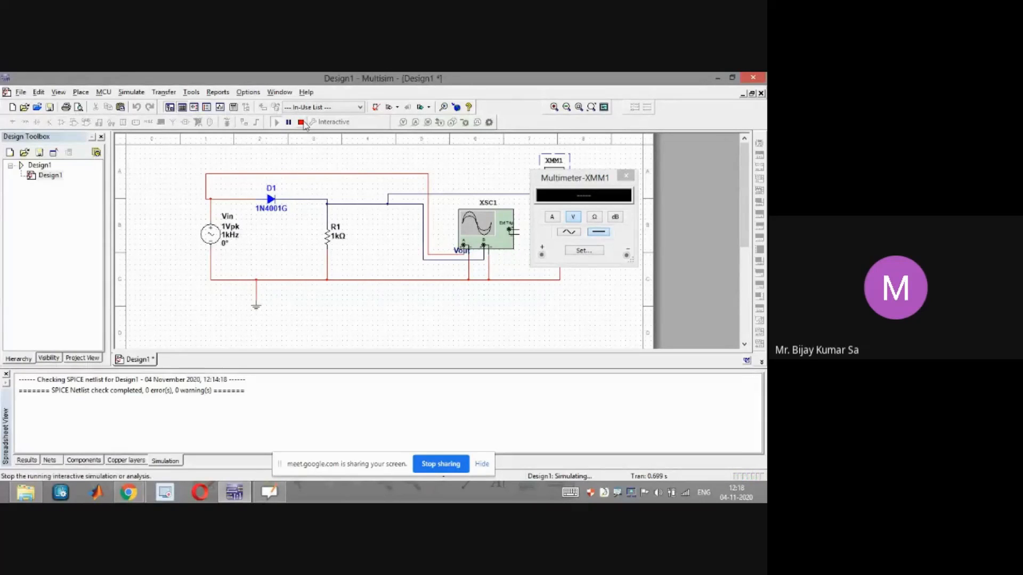
pyautogui.click(301, 122)
pyautogui.click(276, 122)
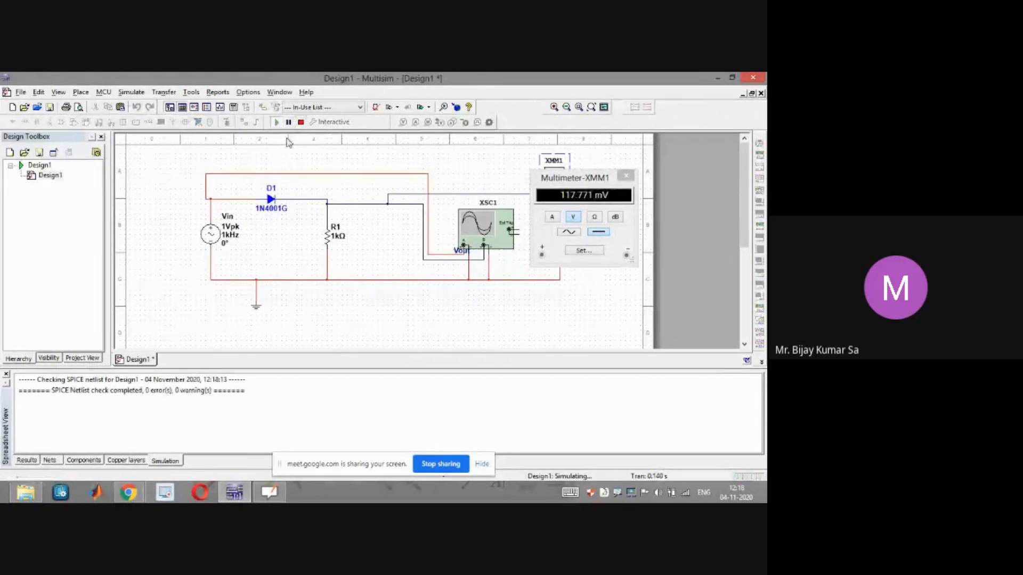
# Pause the simulation, reopen the oscilloscope and scroll its display to the captured waveforms
pyautogui.moveTo(554, 182); pyautogui.dragTo(607, 205)
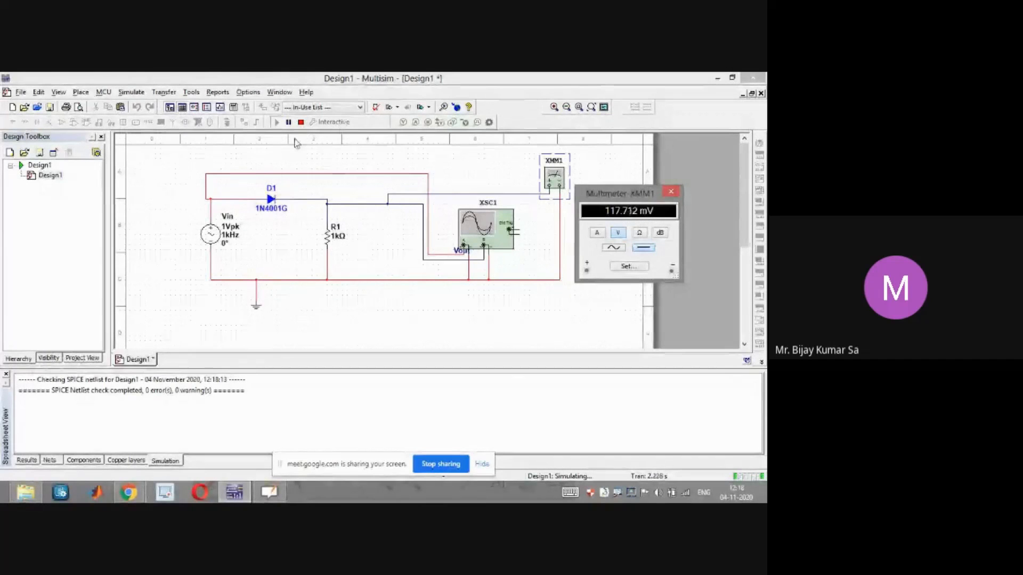
pyautogui.click(289, 123)
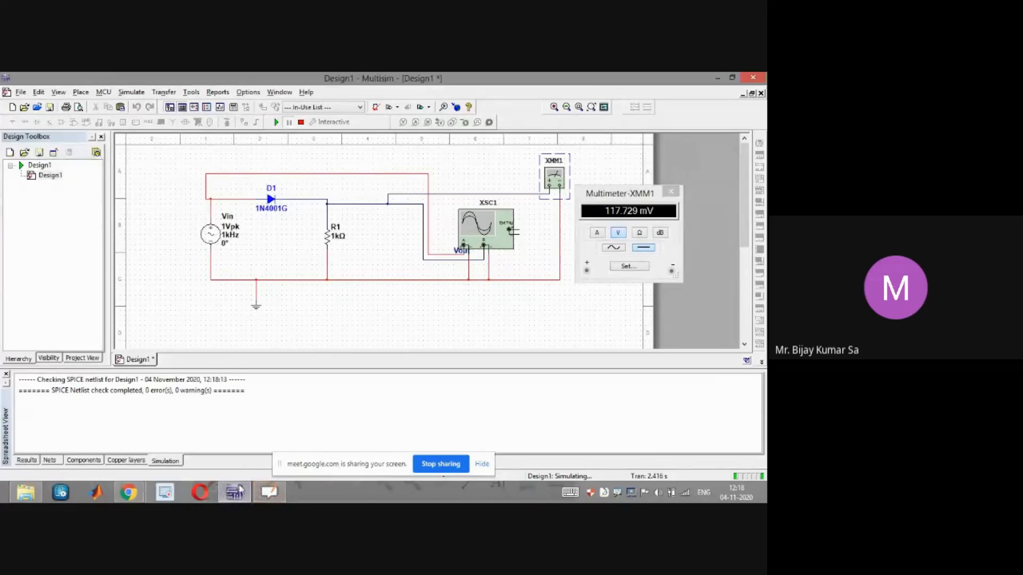
pyautogui.doubleClick(498, 232)
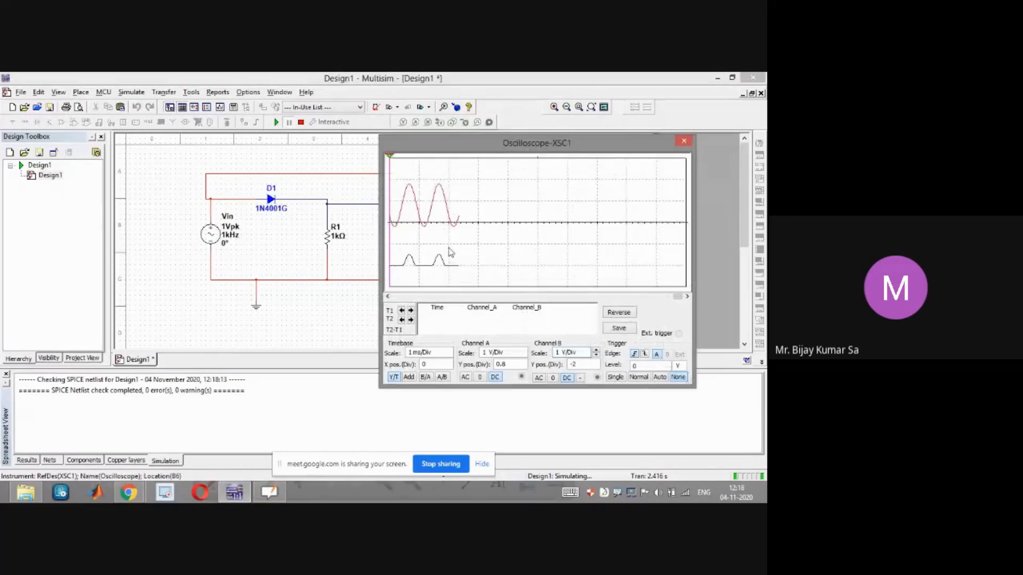
pyautogui.moveTo(676, 296); pyautogui.dragTo(607, 297)
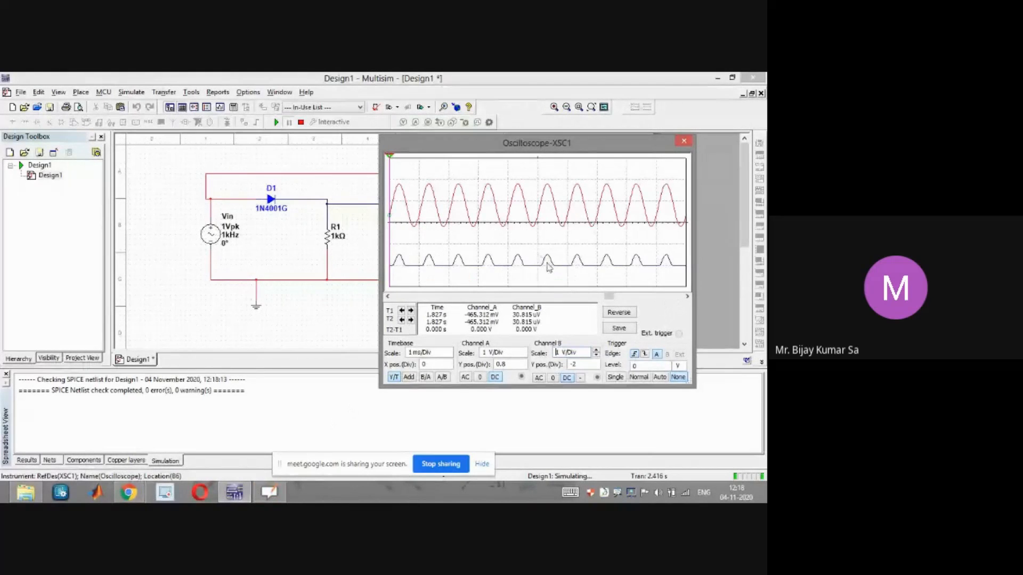
pyautogui.moveTo(637, 142); pyautogui.dragTo(465, 181)
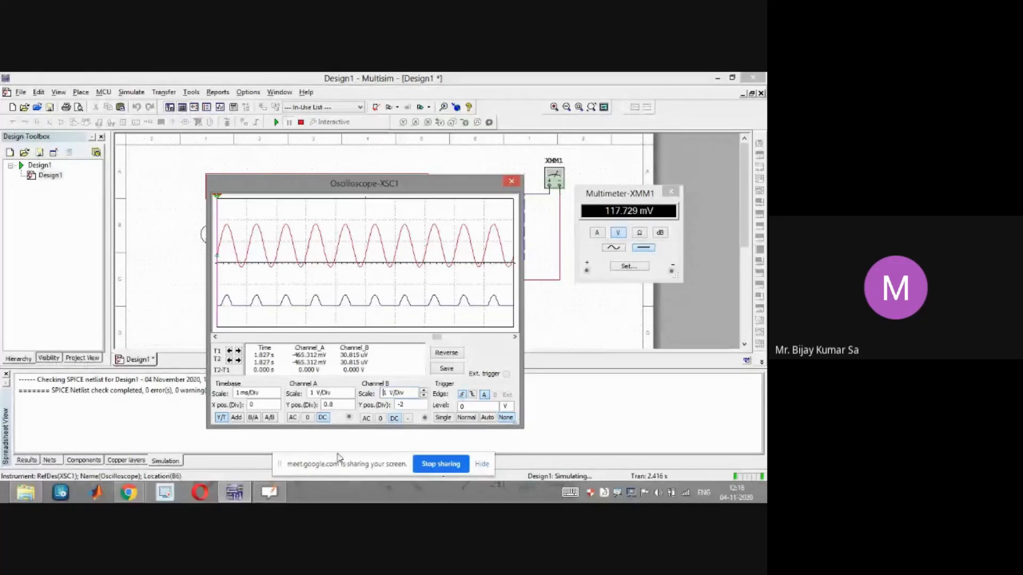
# Switch to OpenBoard and write an underlined 'Output Signal' heading below the input signal results
pyautogui.click(275, 492)
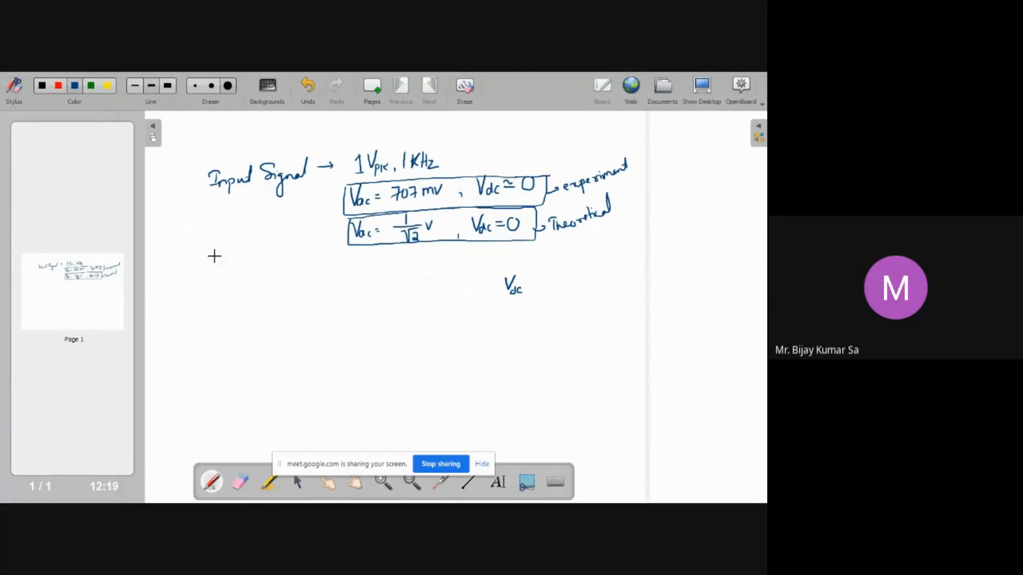
pyautogui.moveTo(222, 274); pyautogui.dragTo(224, 287)
pyautogui.click(229, 281)
pyautogui.moveTo(274, 262)
pyautogui.mouseDown()
pyautogui.moveTo(266, 282)
pyautogui.moveTo(283, 289)
pyautogui.moveTo(313, 275)
pyautogui.moveTo(218, 301)
pyautogui.mouseUp()
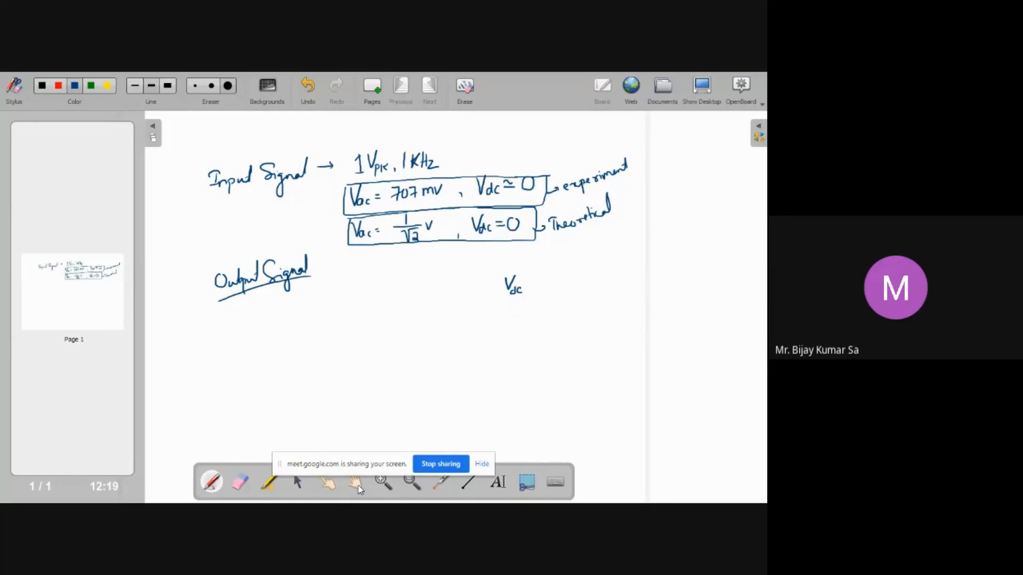
# Switch to Multisim to check the multimeter reading, then return to OpenBoard
pyautogui.press('super+d')
pyautogui.click(234, 494)
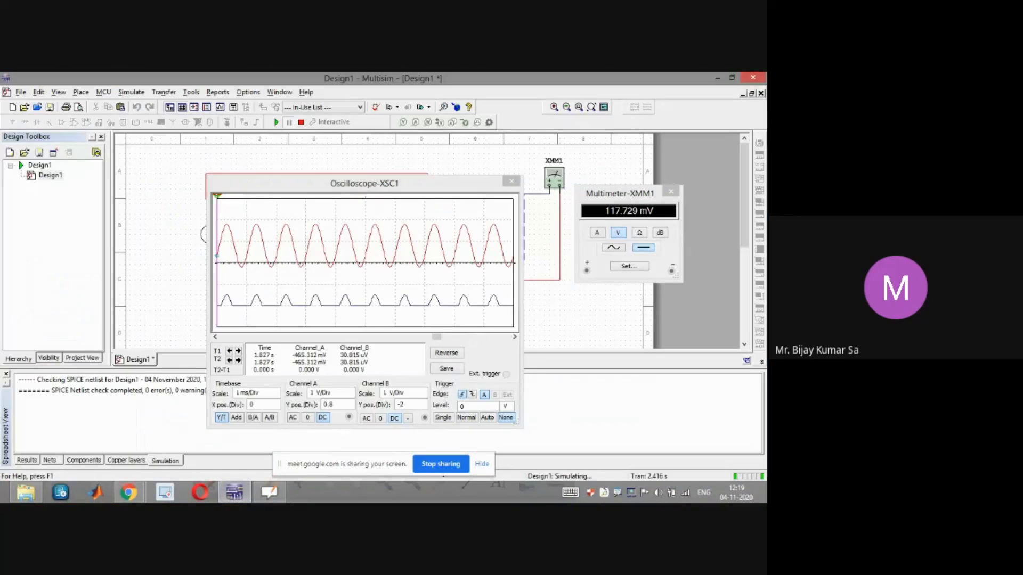
pyautogui.click(269, 493)
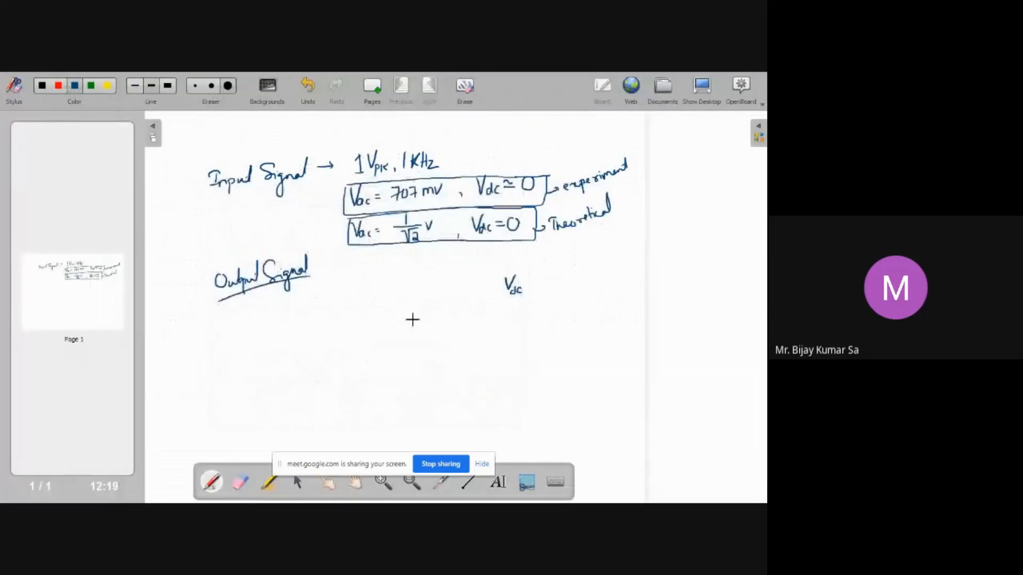
# Write 'Vdc = 117.729 mV' as the experimental output value on the board
pyautogui.moveTo(525, 281); pyautogui.dragTo(530, 282)
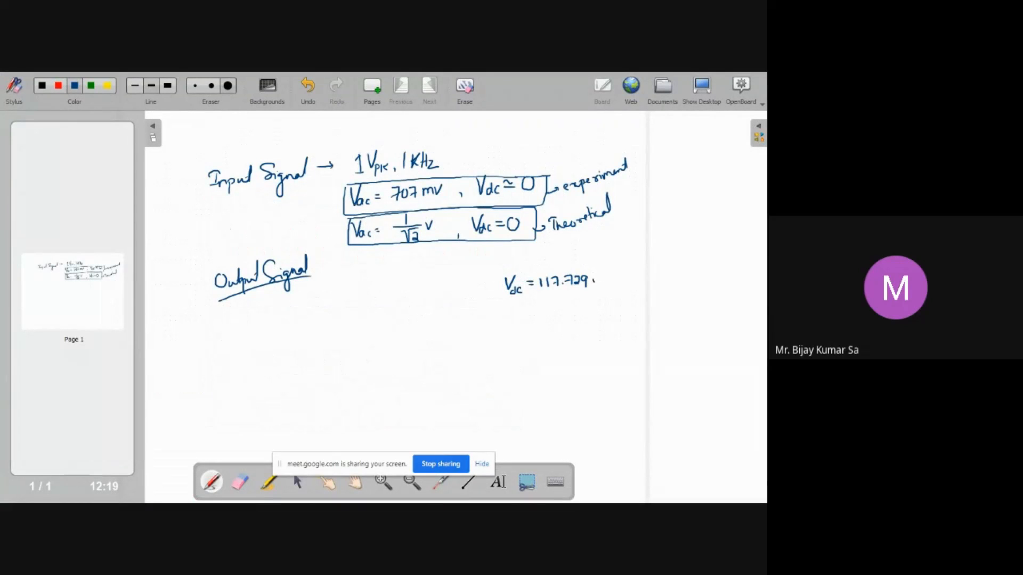
pyautogui.moveTo(606, 276); pyautogui.dragTo(603, 285)
pyautogui.moveTo(609, 274); pyautogui.dragTo(616, 272)
# Write the theoretical formula Vdc = Vm/π under the Output Signal heading
pyautogui.moveTo(240, 323); pyautogui.dragTo(286, 317)
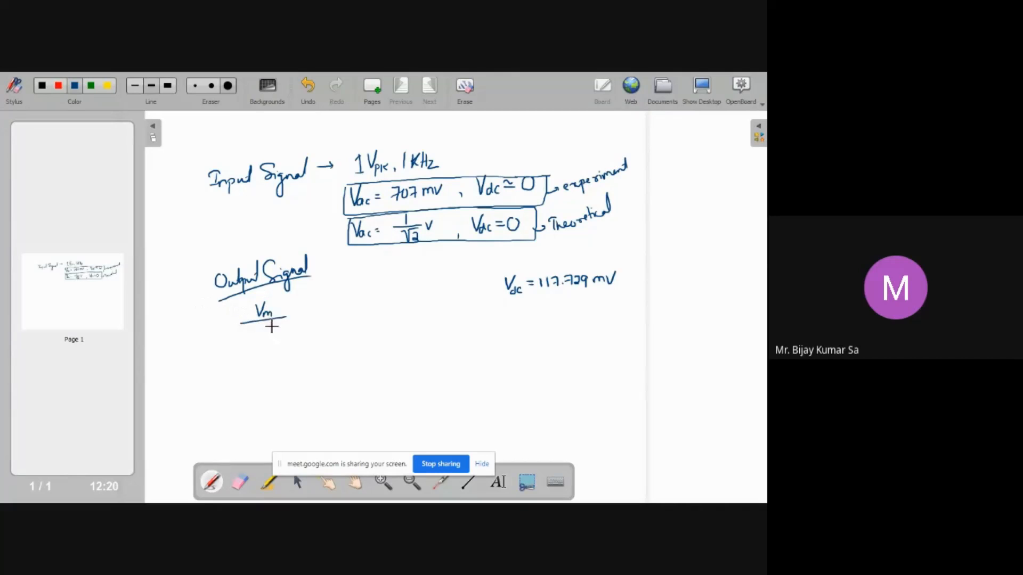
pyautogui.moveTo(188, 319); pyautogui.dragTo(198, 318)
pyautogui.click(201, 330)
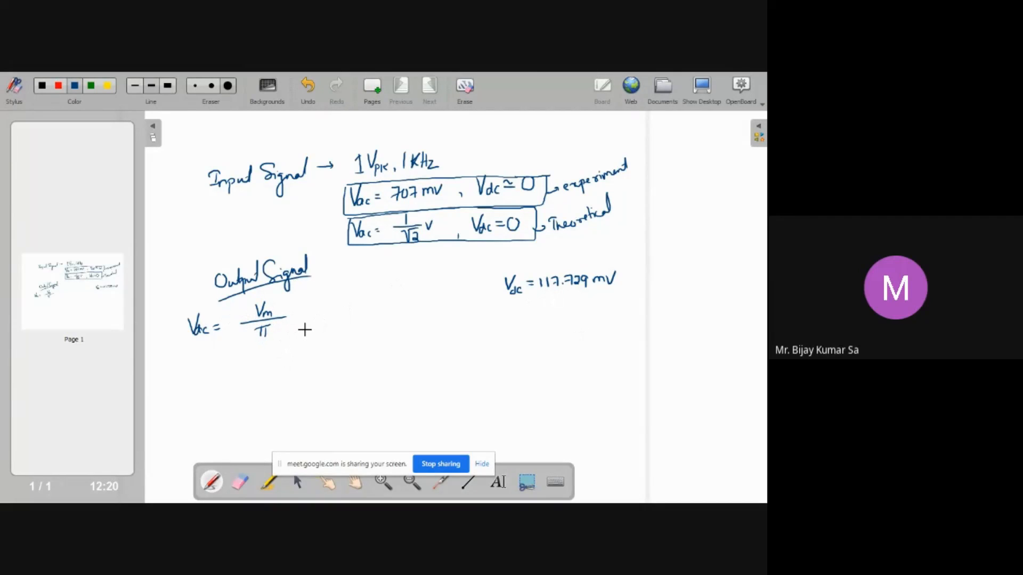
# Switch to the browser, compute 1/pi= in a new Google search tab, then minimize the browser
pyautogui.press('super+d')
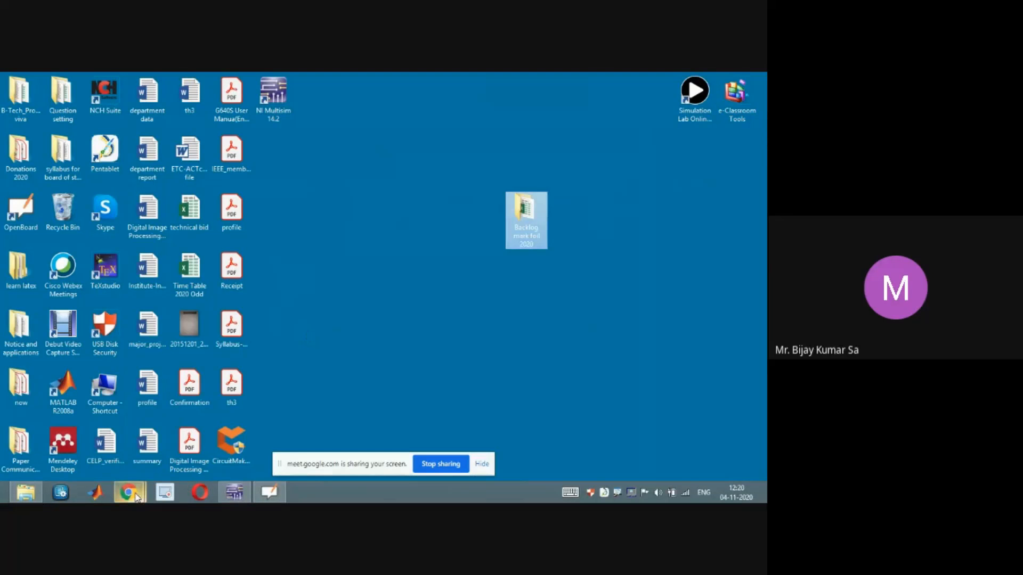
pyautogui.click(137, 497)
pyautogui.click(125, 429)
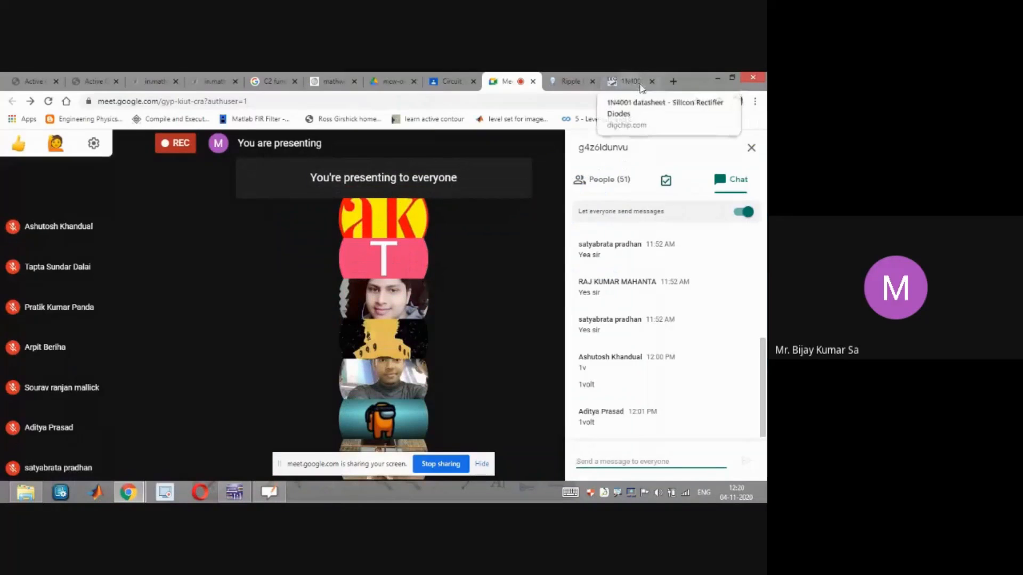
pyautogui.click(674, 82)
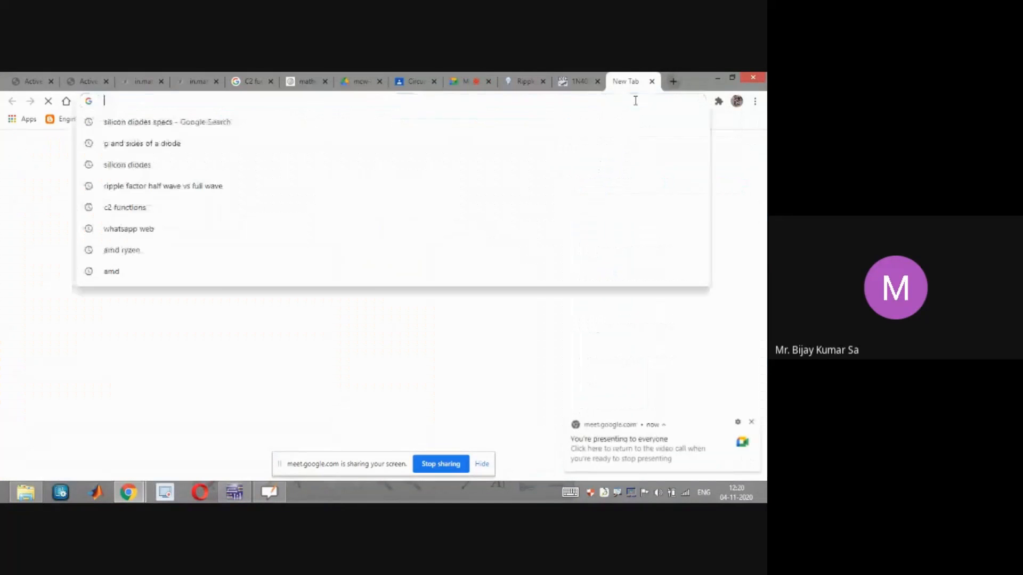
pyautogui.write('1')
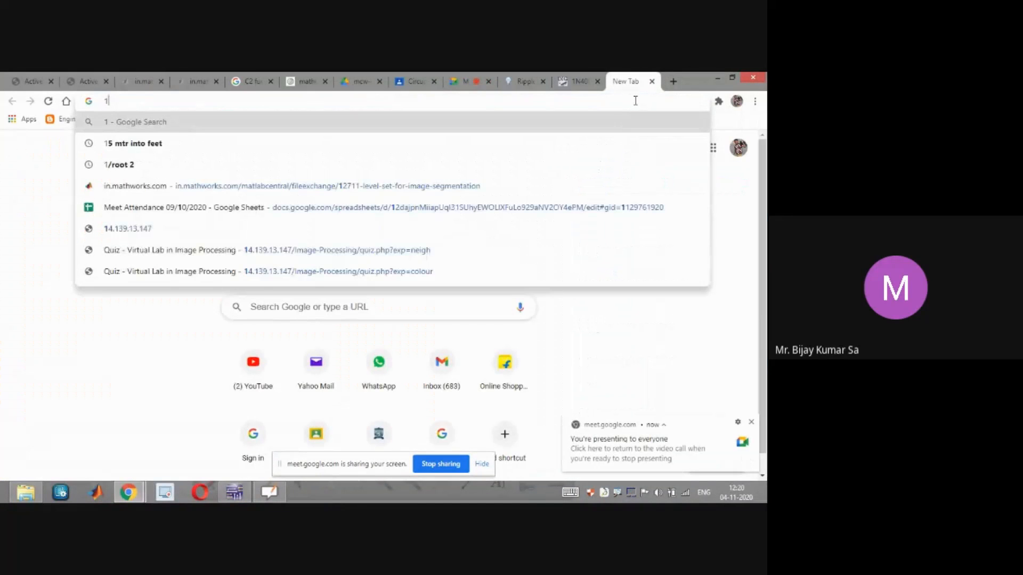
pyautogui.write('/pi=')
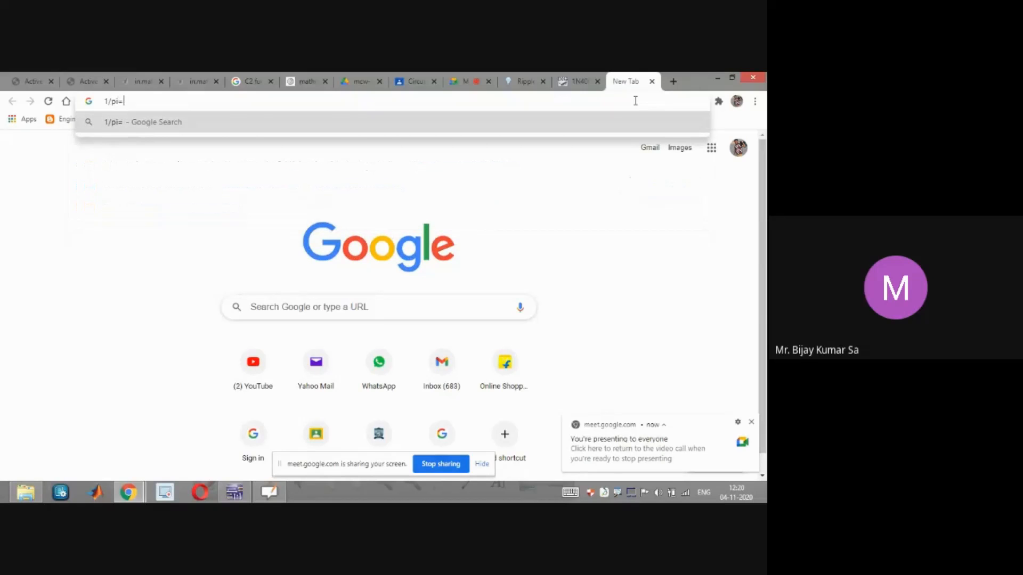
pyautogui.press('Return')
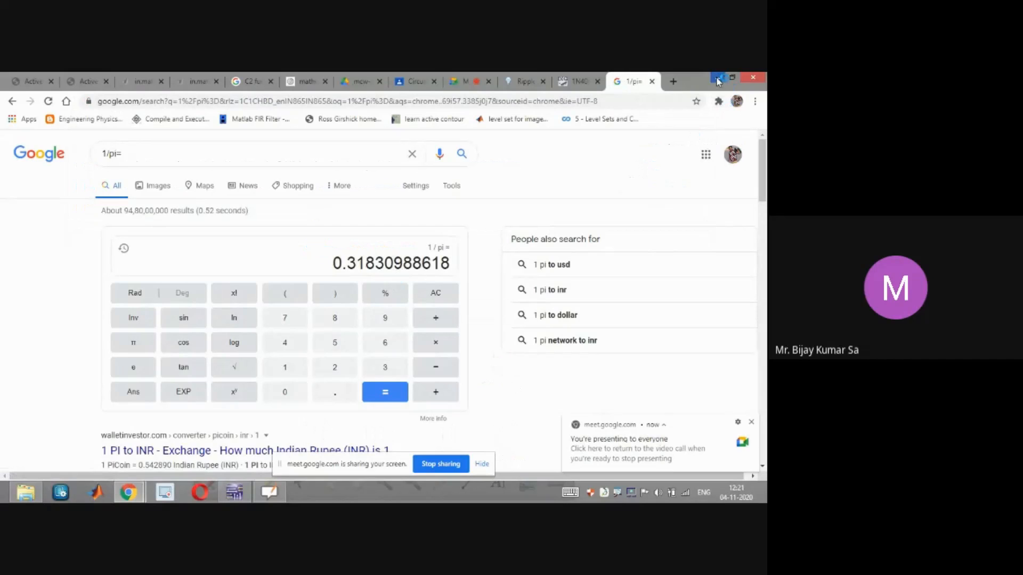
pyautogui.click(718, 78)
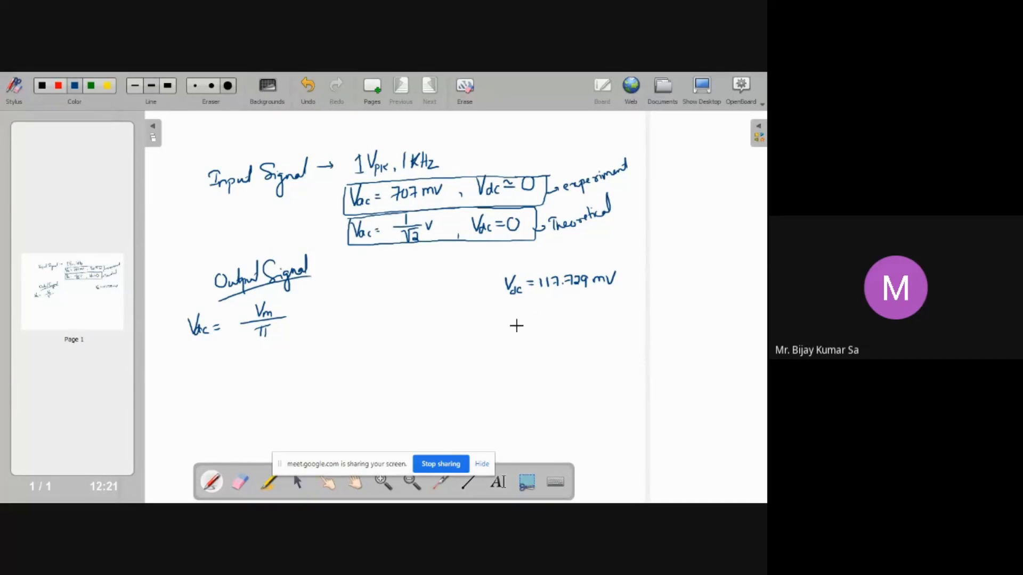
# Reopen the browser and switch to the Google Meet tab
pyautogui.press('super+d')
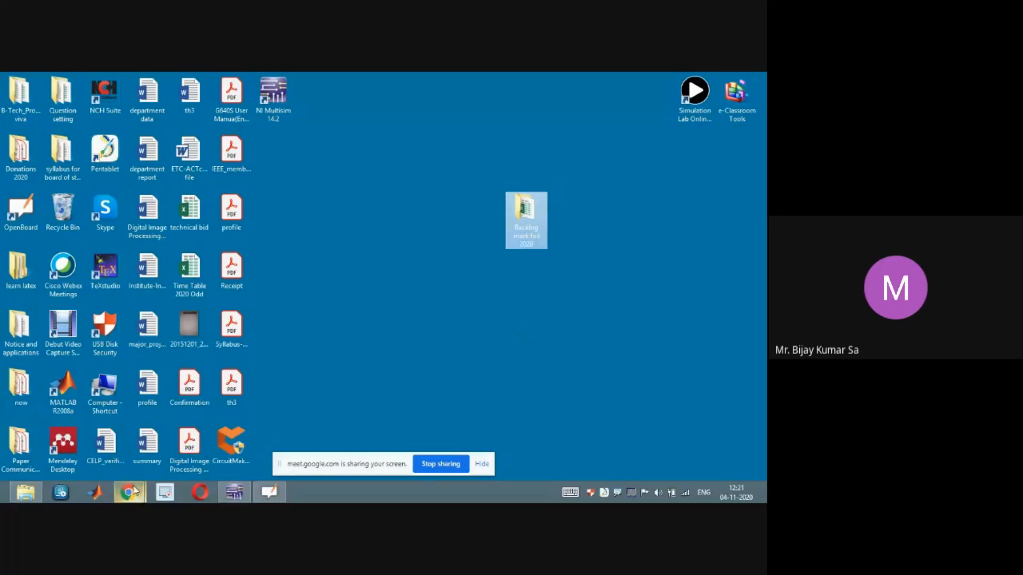
pyautogui.moveTo(128, 493)
pyautogui.click(114, 433)
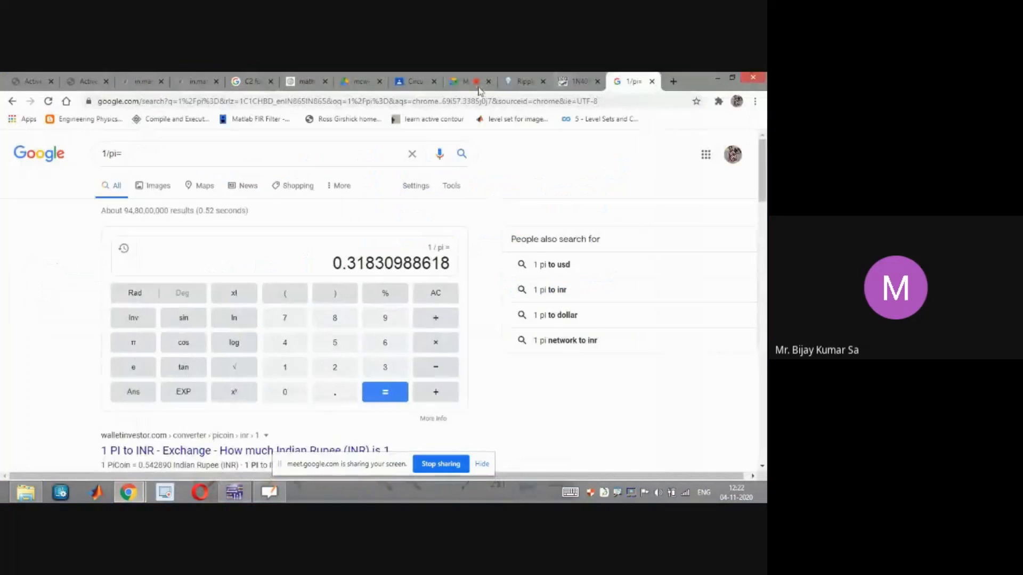
pyautogui.click(468, 83)
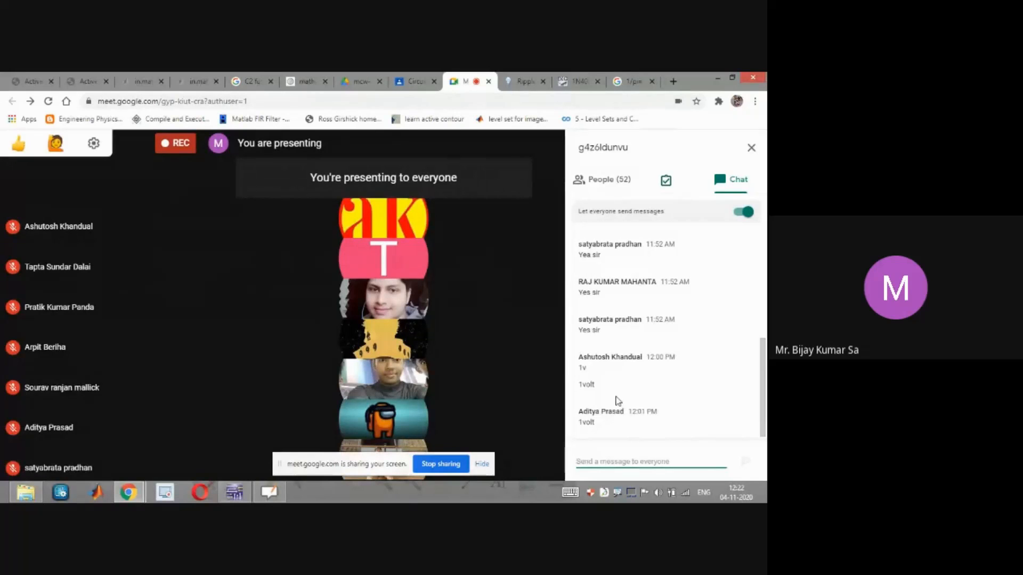
# Adjust the playback volume level in the system volume mixer
pyautogui.click(658, 493)
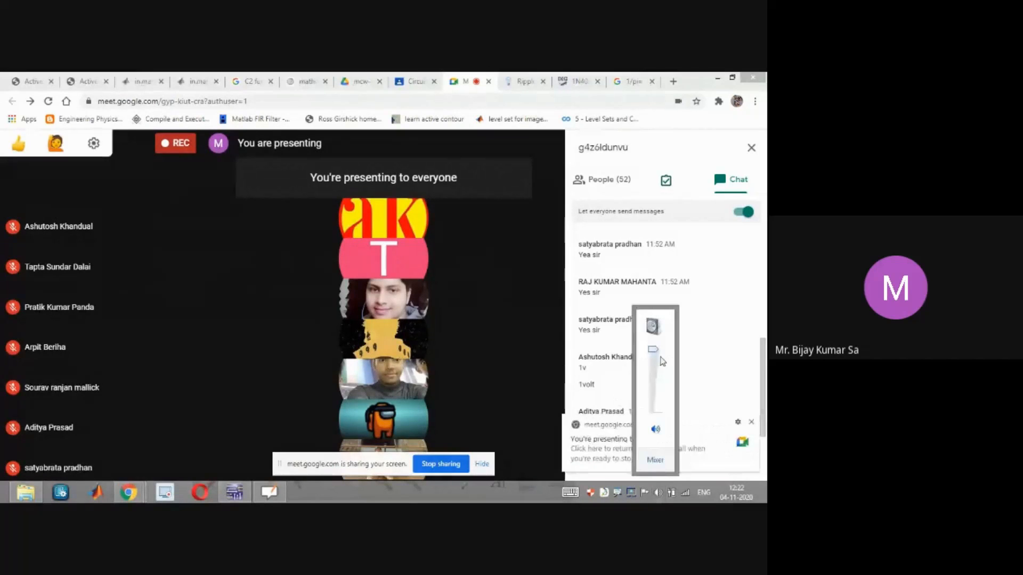
pyautogui.moveTo(656, 362); pyautogui.dragTo(655, 349)
pyautogui.click(495, 497)
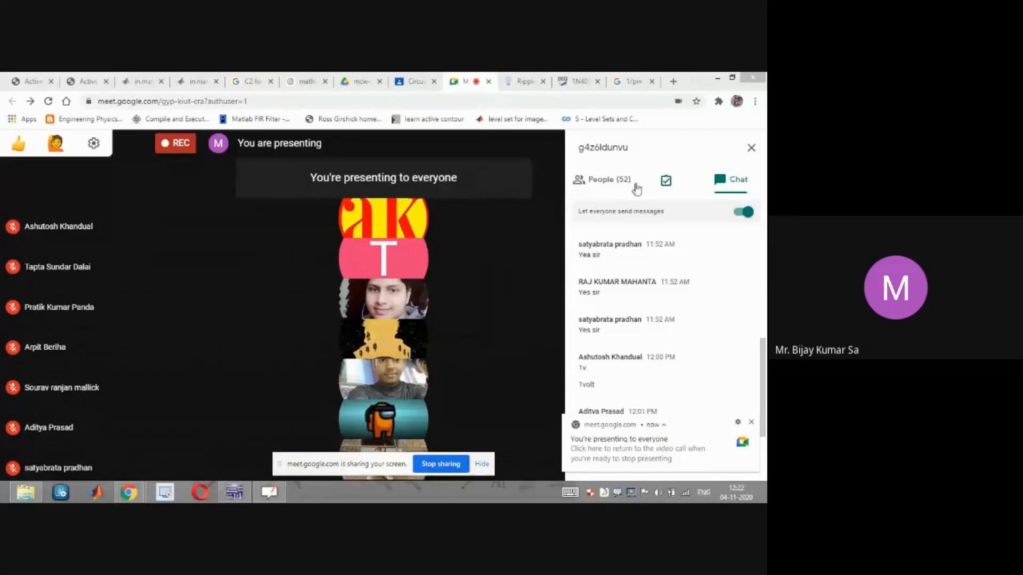
# Switch between the open windows to view the 1/pi result in the Google calculator tab, then minimize the browser
pyautogui.click(718, 77)
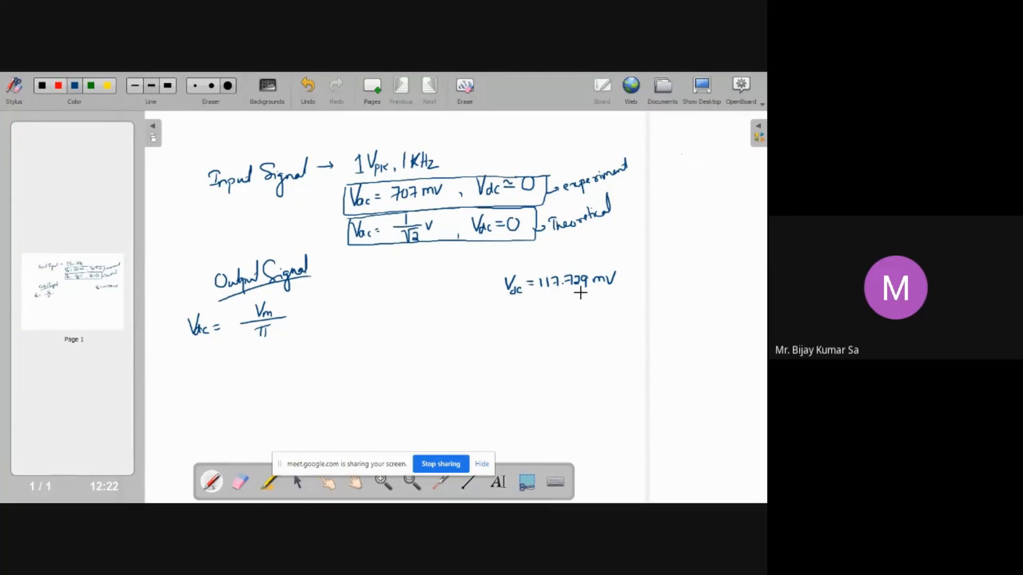
pyautogui.press('super+d')
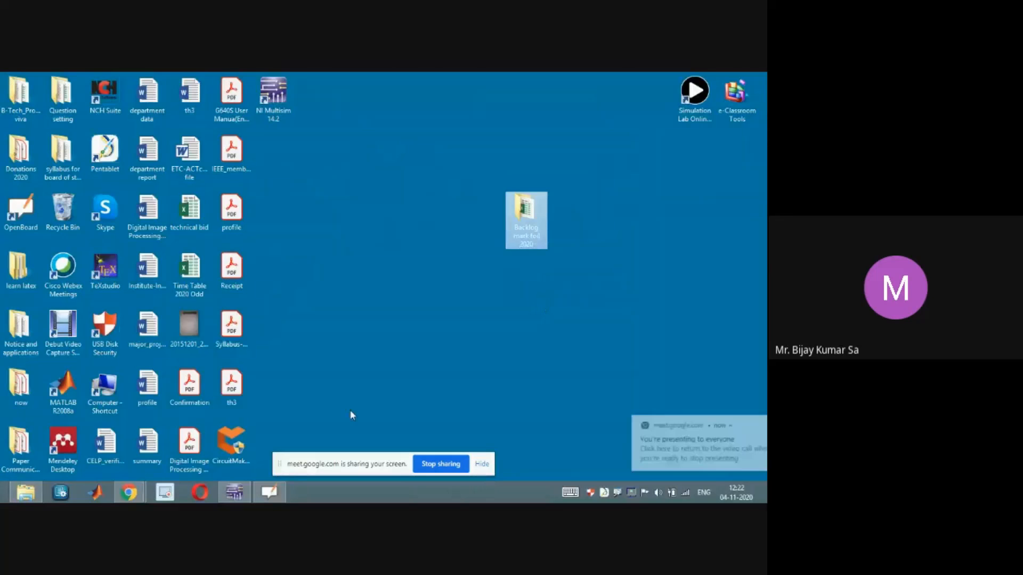
pyautogui.click(128, 492)
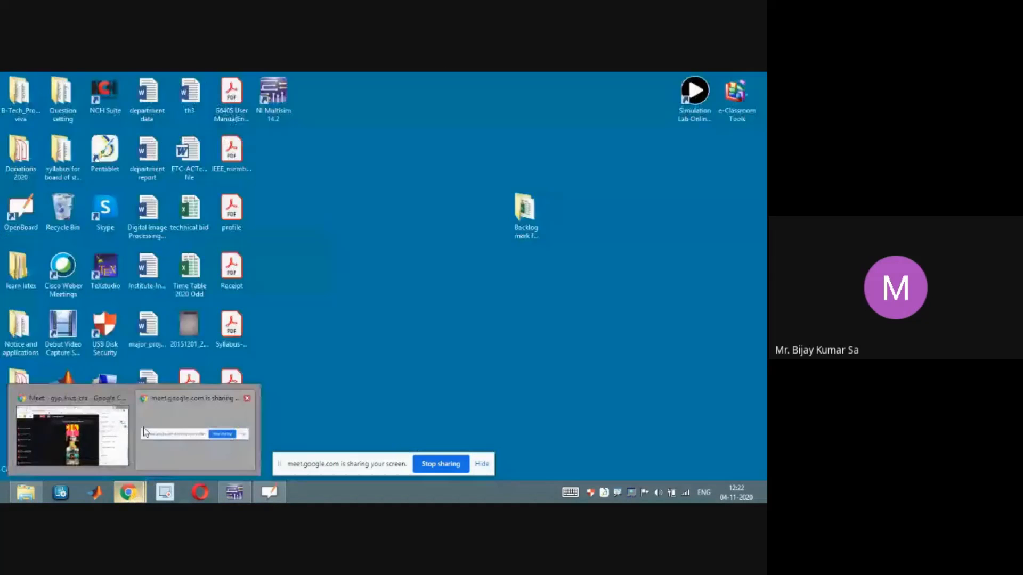
pyautogui.click(182, 421)
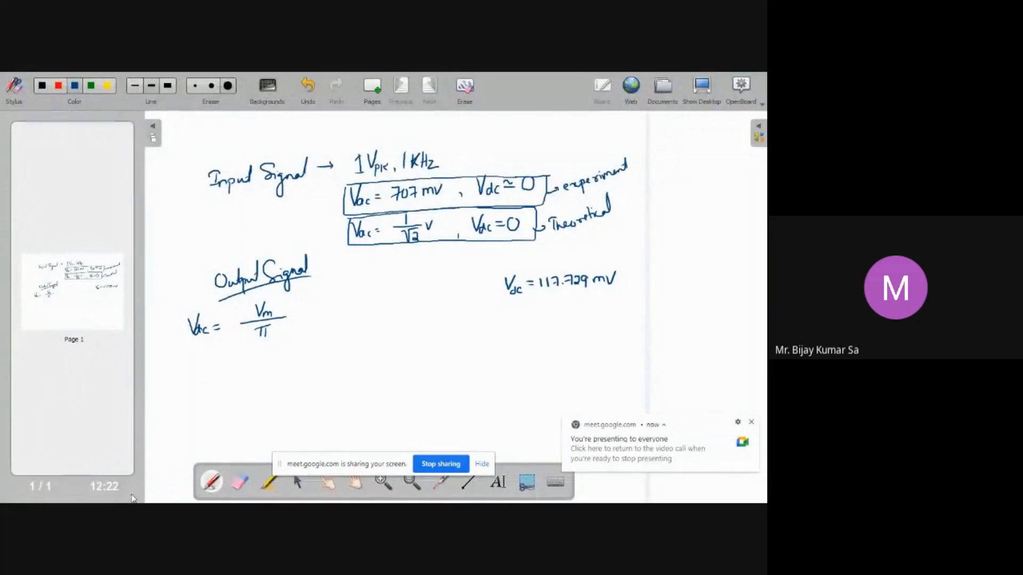
pyautogui.click(128, 493)
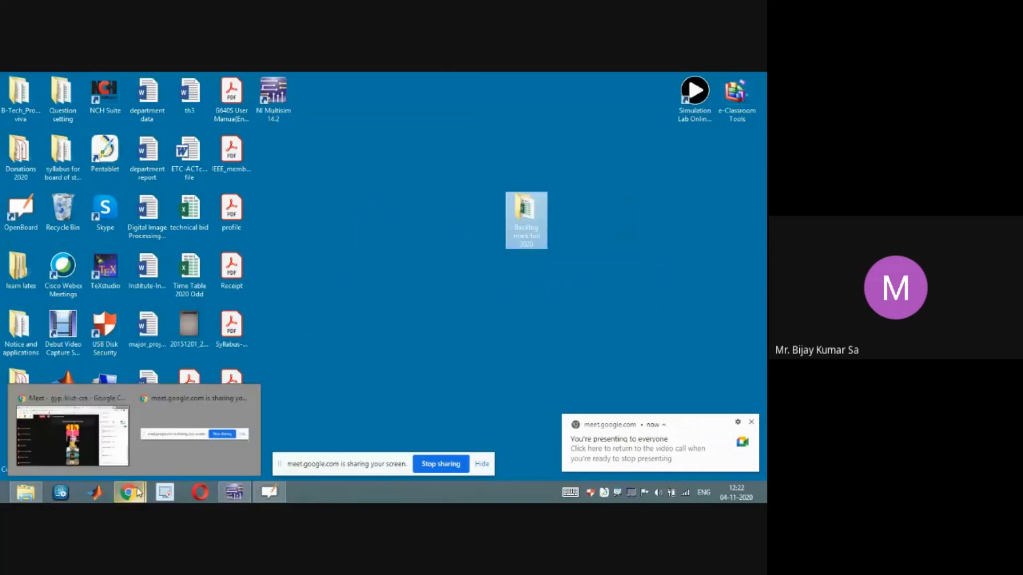
pyautogui.click(72, 435)
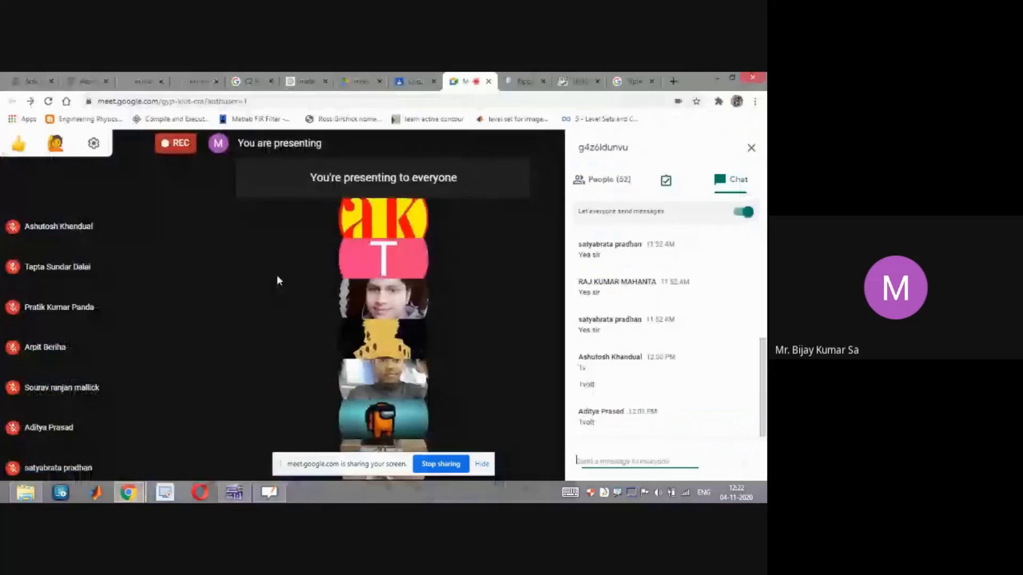
pyautogui.click(626, 81)
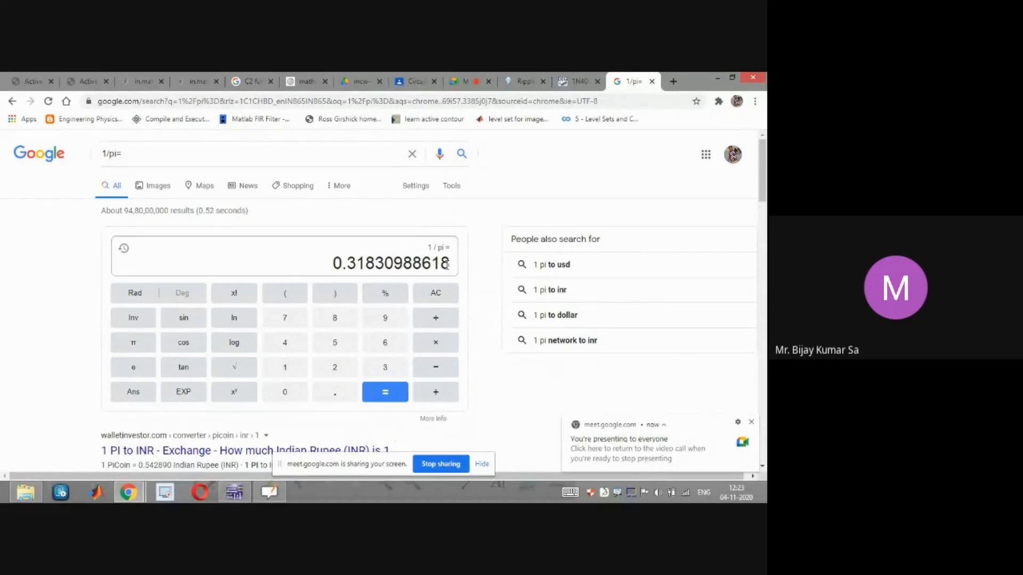
pyautogui.click(712, 79)
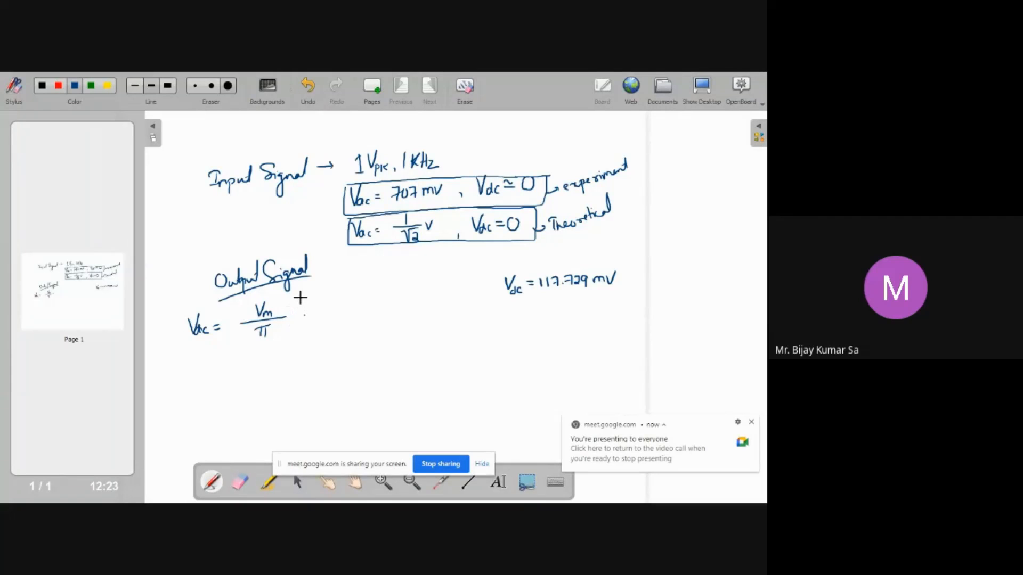
# Extend the Vm/π formula on the board with '= 1/π = 0.318V'
pyautogui.moveTo(292, 315)
pyautogui.mouseDown()
pyautogui.moveTo(336, 311)
pyautogui.moveTo(327, 320)
pyautogui.mouseUp()
pyautogui.moveTo(316, 321); pyautogui.dragTo(323, 328)
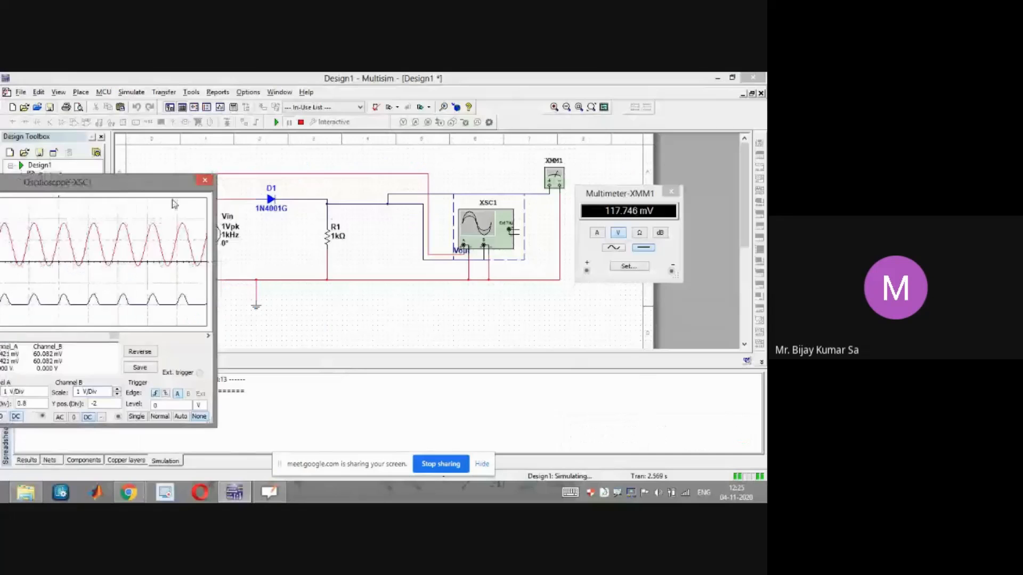
pyautogui.moveTo(167, 182); pyautogui.dragTo(151, 246)
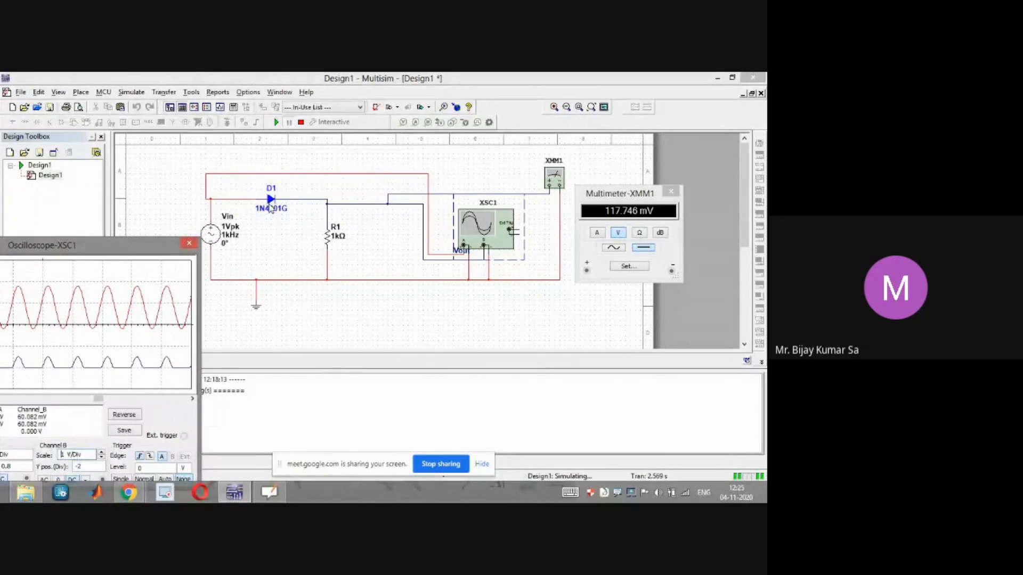
pyautogui.click(268, 495)
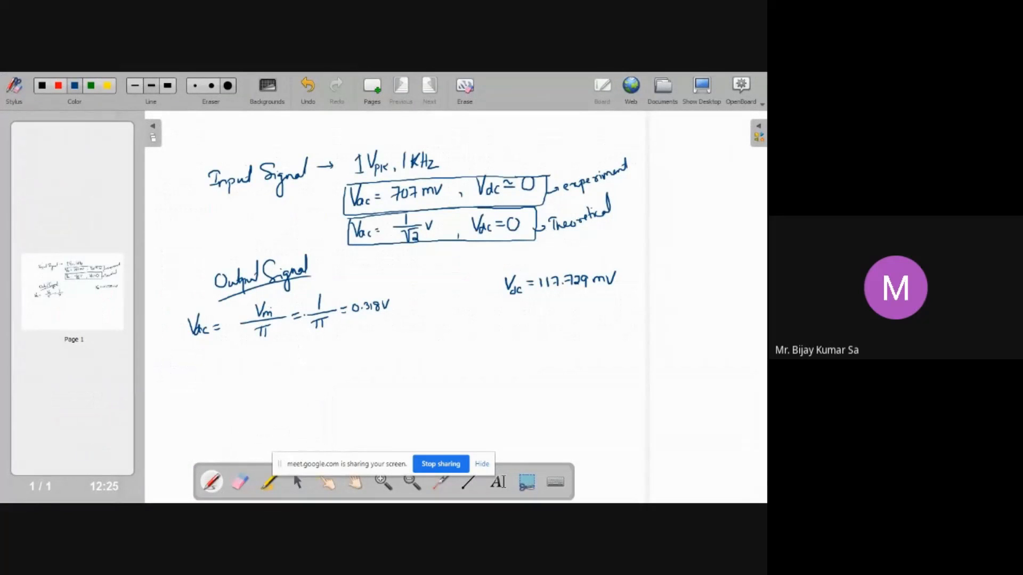
# Add '-Vγ' after Vm in the numerator of the output voltage formula
pyautogui.moveTo(275, 300); pyautogui.dragTo(288, 308)
pyautogui.press('super+d')
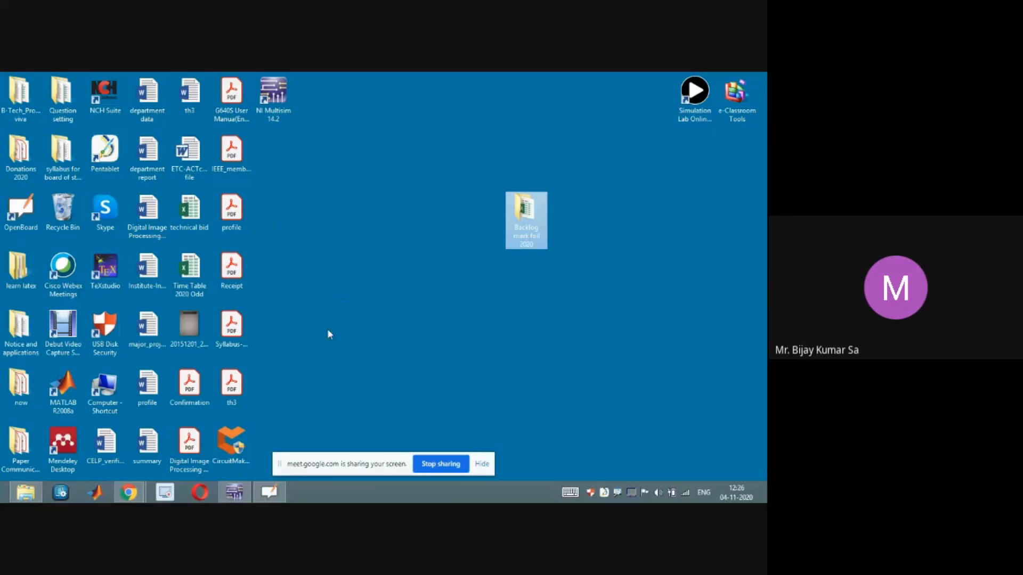
pyautogui.moveTo(233, 494)
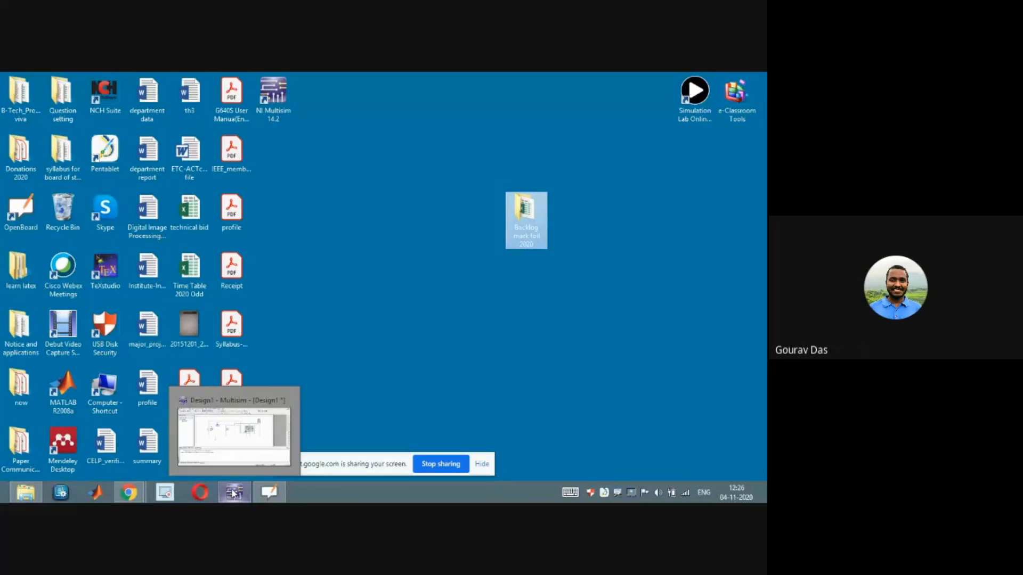
pyautogui.click(270, 491)
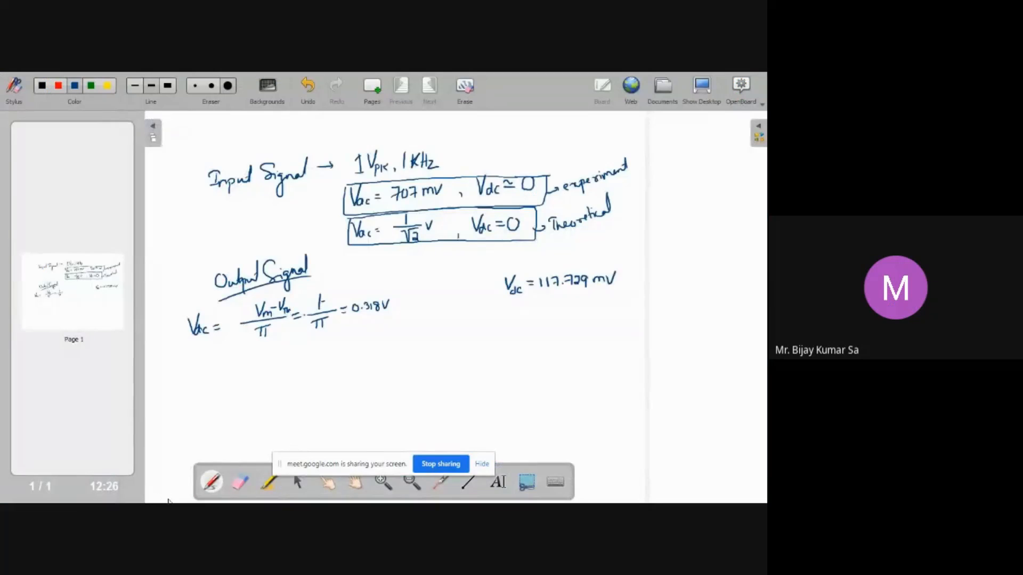
# Switch to the Multisim simulation and reposition the oscilloscope window below the circuit
pyautogui.press('super+d')
pyautogui.click(235, 494)
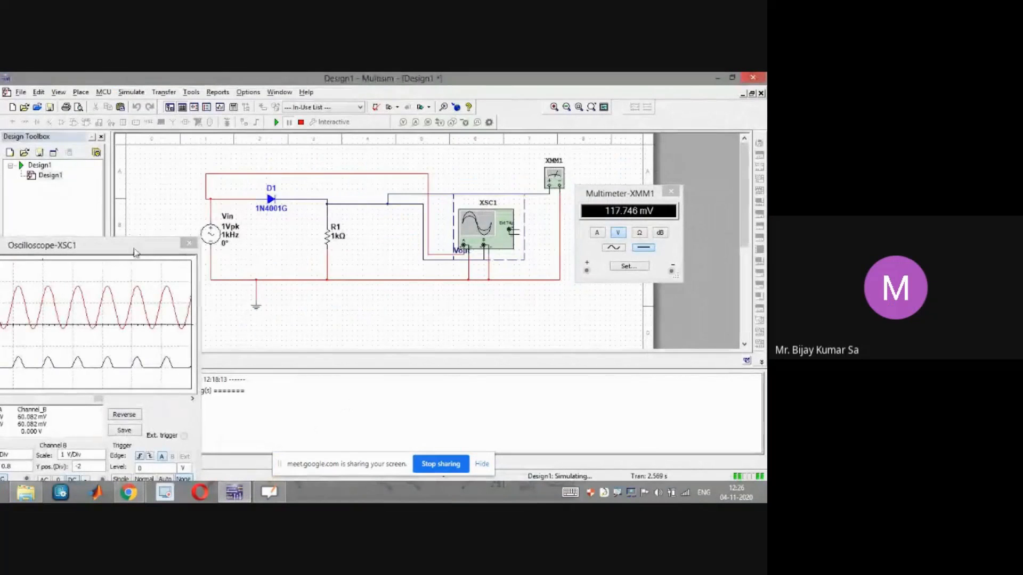
pyautogui.moveTo(136, 253); pyautogui.dragTo(405, 156)
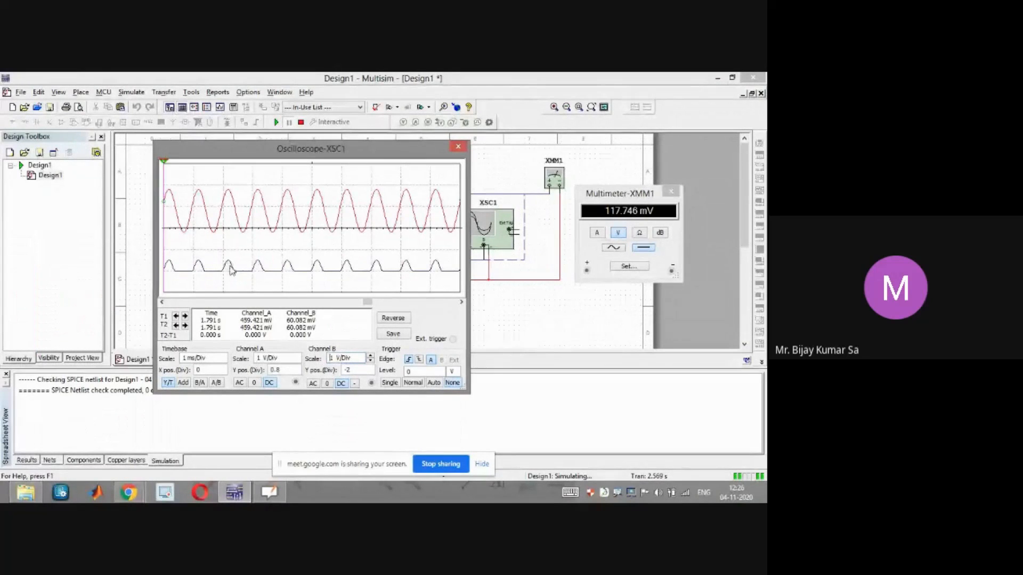
pyautogui.moveTo(322, 153); pyautogui.dragTo(361, 293)
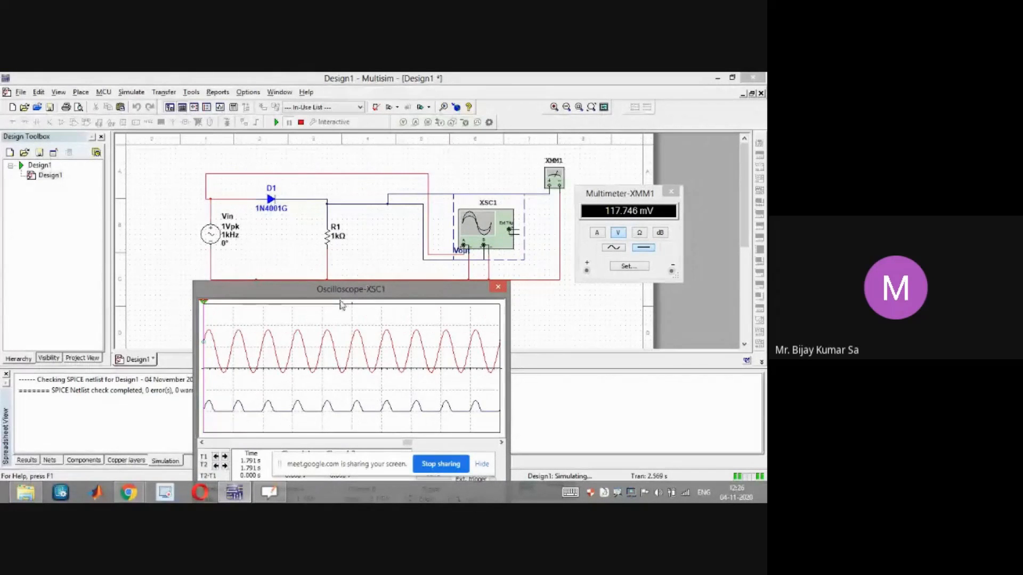
pyautogui.moveTo(342, 296); pyautogui.dragTo(338, 279)
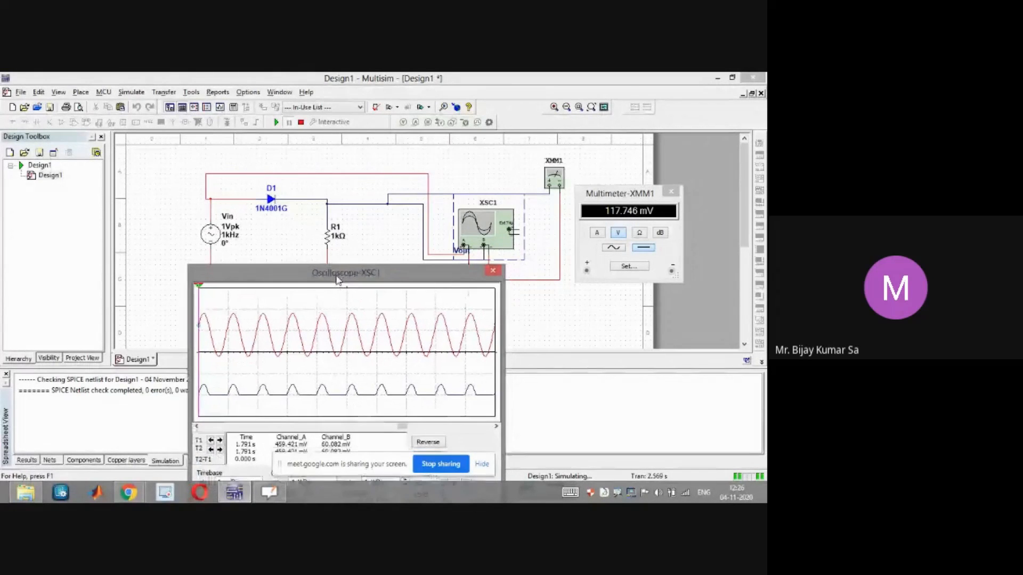
pyautogui.moveTo(312, 266); pyautogui.dragTo(297, 251)
# Open diode D1's properties and its Edit Model list to inspect the VJ junction potential, then close both dialogs
pyautogui.doubleClick(271, 201)
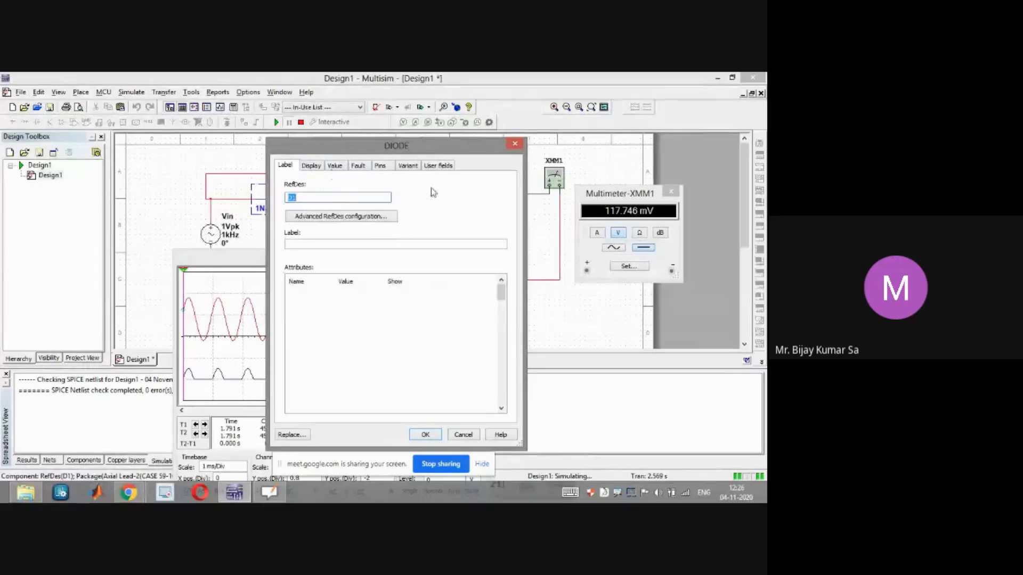
pyautogui.click(435, 166)
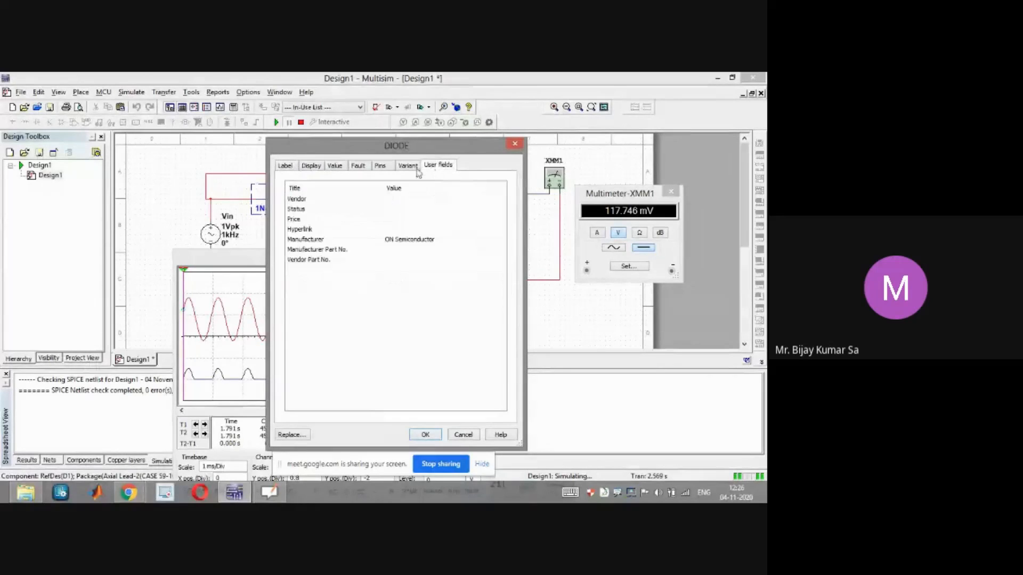
pyautogui.click(316, 168)
pyautogui.click(344, 168)
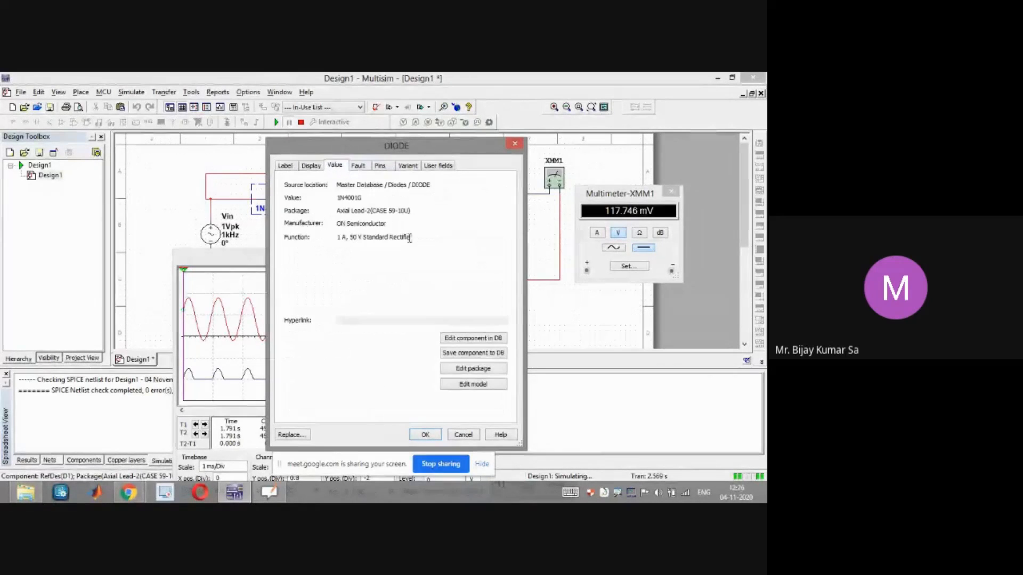
pyautogui.click(459, 385)
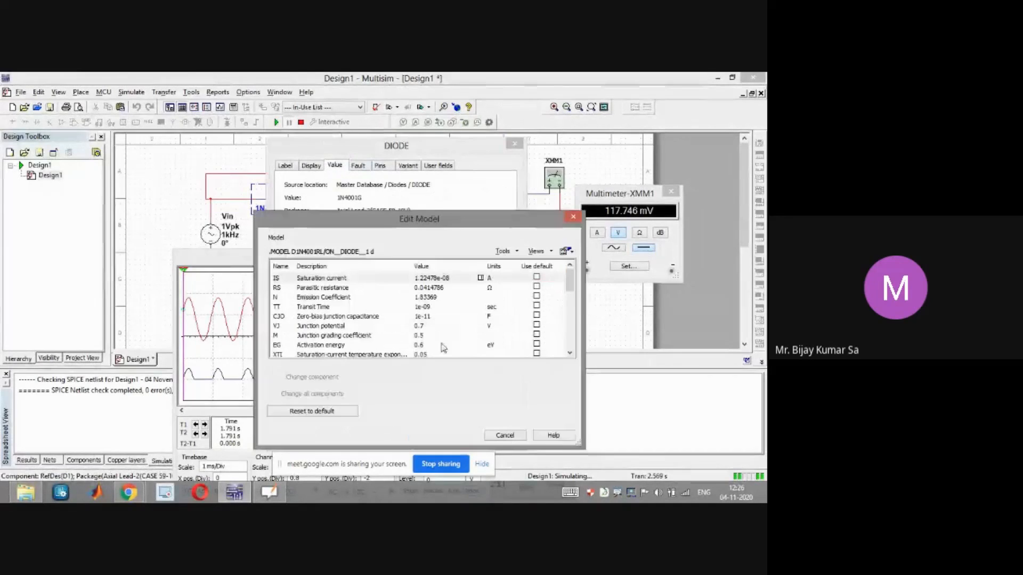
pyautogui.click(336, 326)
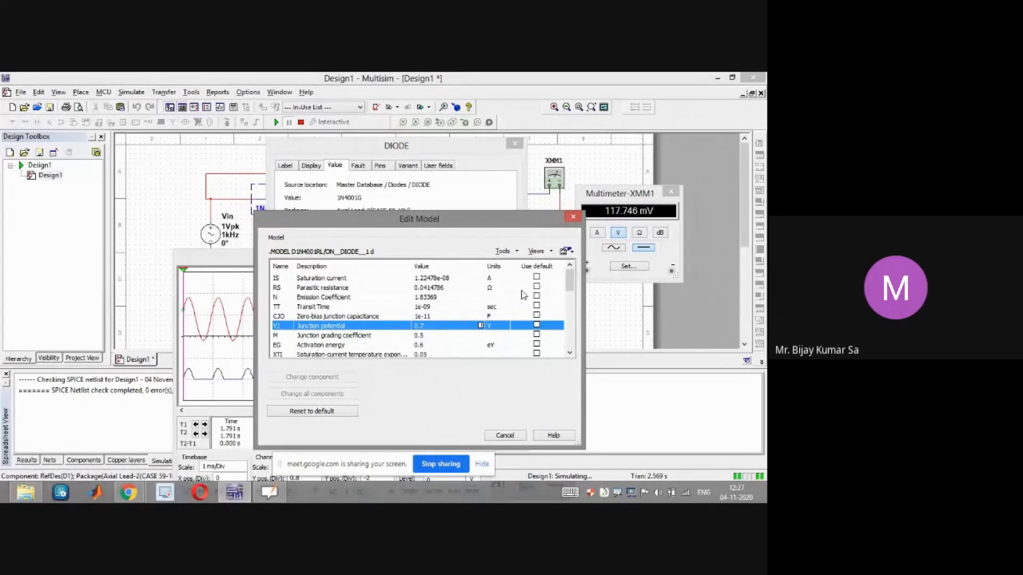
pyautogui.click(573, 216)
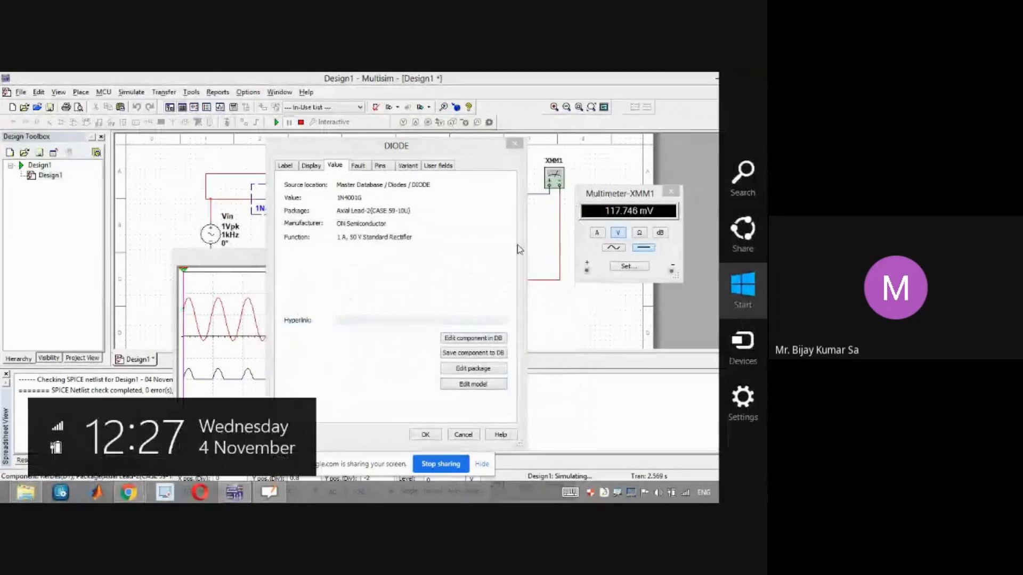
pyautogui.click(514, 144)
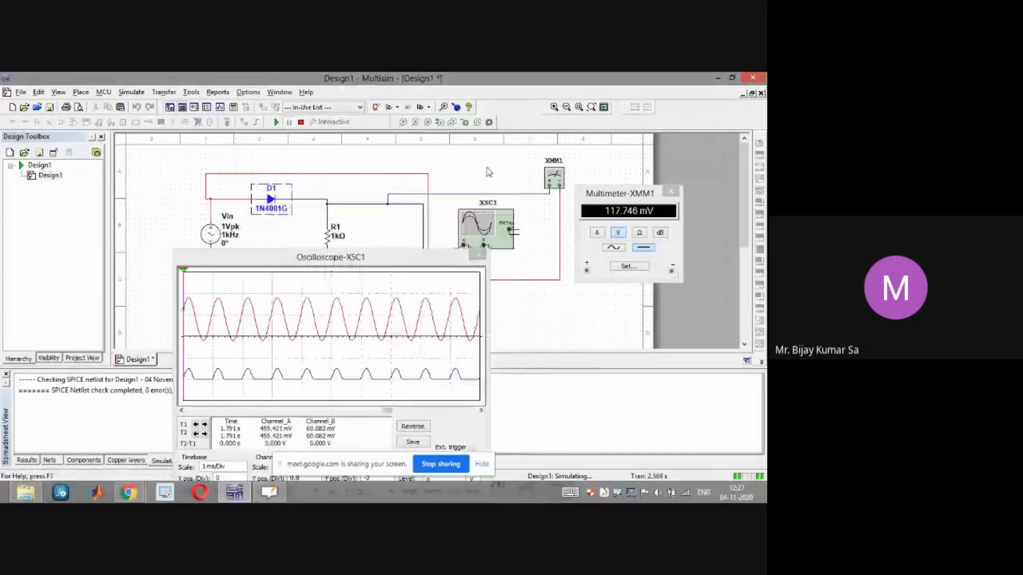
# Rewrite the calculation as (1-0.7)/π, erasing the 0.318V result and writing 0.3/π in its place
pyautogui.click(269, 492)
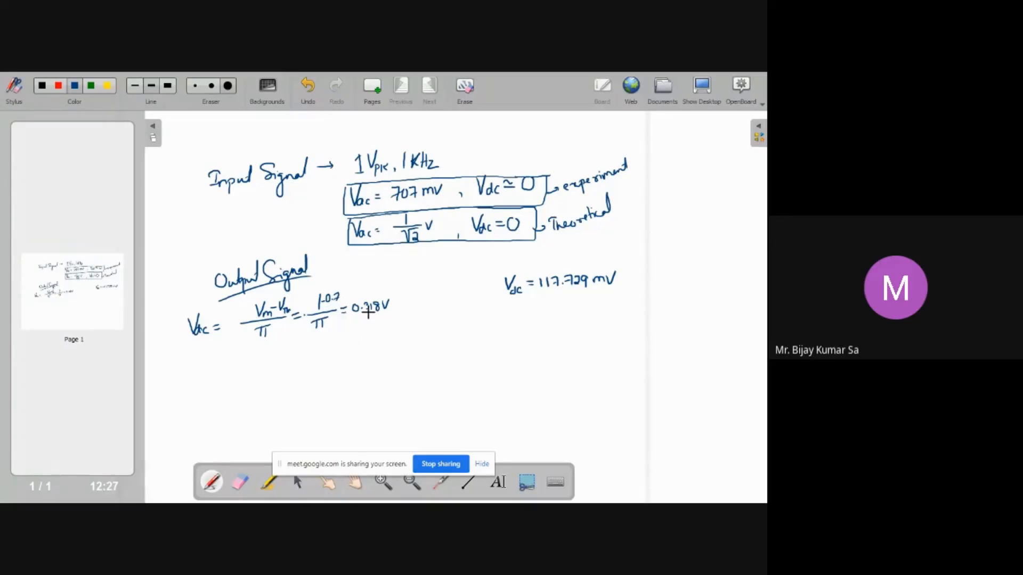
pyautogui.click(240, 482)
pyautogui.moveTo(384, 322); pyautogui.dragTo(388, 336)
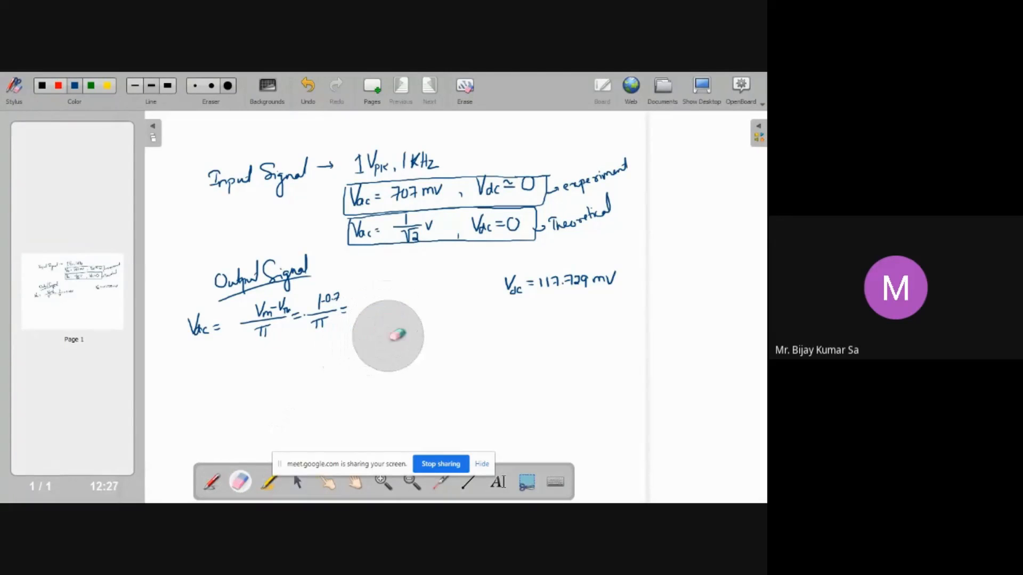
pyautogui.click(212, 483)
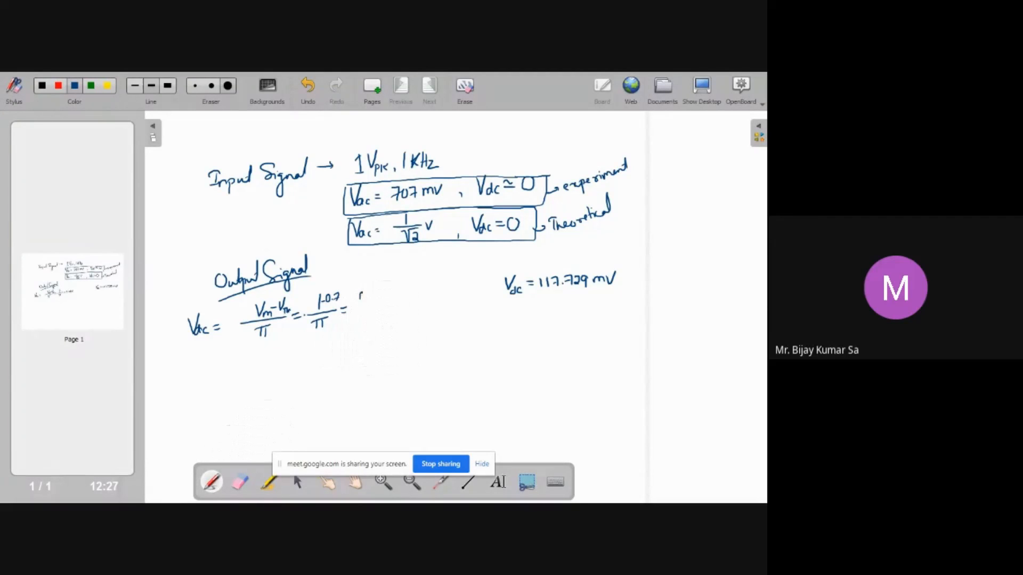
pyautogui.moveTo(370, 292); pyautogui.dragTo(381, 301)
# Switch to the Multisim simulation to view the oscilloscope and multimeter, then return to the board
pyautogui.click(269, 492)
pyautogui.click(234, 492)
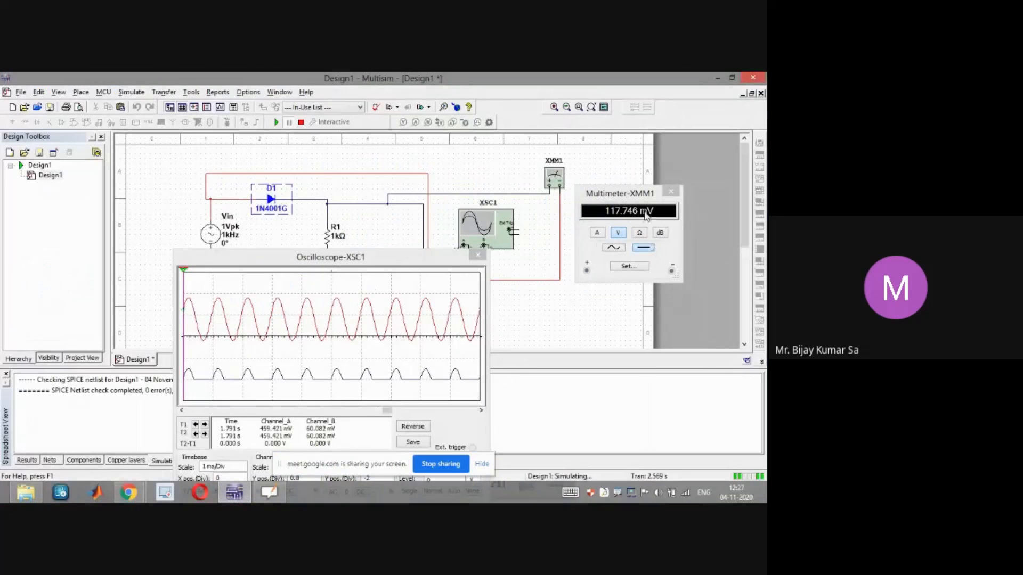
pyautogui.press('super+d')
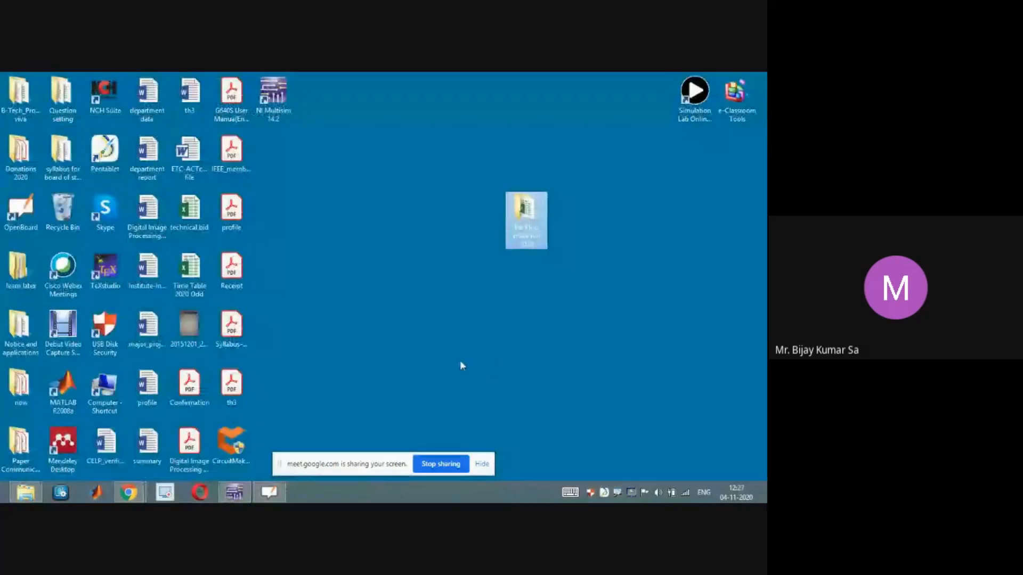
pyautogui.click(234, 492)
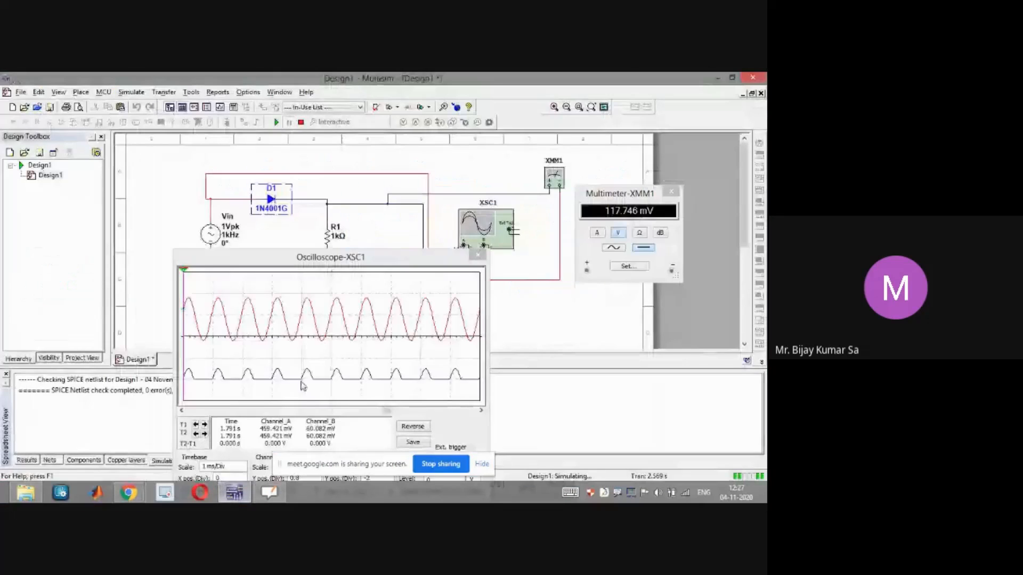
pyautogui.click(413, 268)
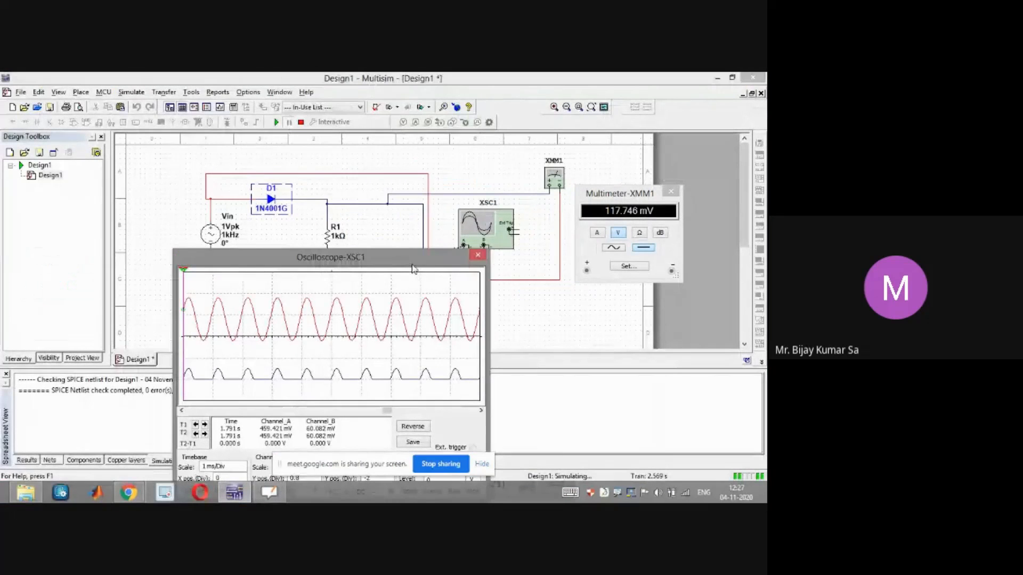
pyautogui.hotkey('alt', 'Tab')
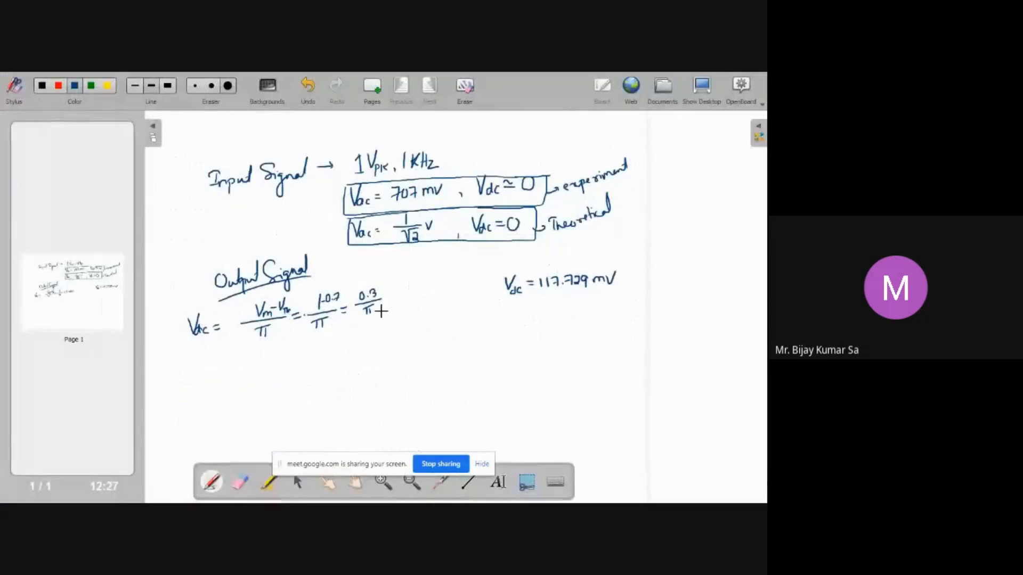
# Write the result 0.0954V after 0.3/π and begin its millivolt conversion on the line below
pyautogui.moveTo(384, 297); pyautogui.dragTo(408, 298)
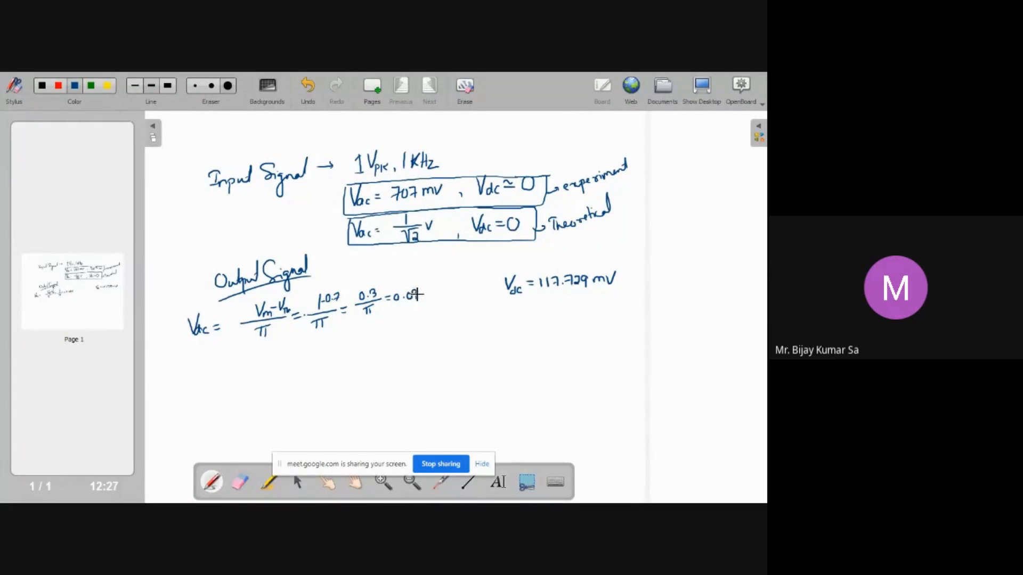
pyautogui.moveTo(422, 295); pyautogui.dragTo(426, 290)
pyautogui.moveTo(394, 319); pyautogui.dragTo(400, 319)
pyautogui.moveTo(394, 323); pyautogui.dragTo(401, 322)
pyautogui.moveTo(433, 319); pyautogui.dragTo(438, 321)
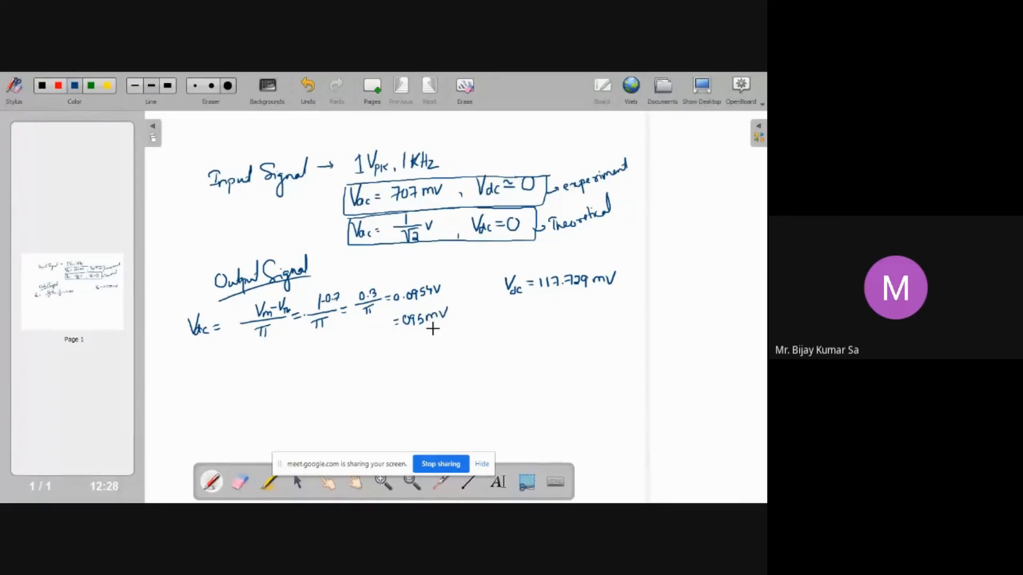
# Undo the last two strokes and complete the conversion as 095.45mV, underlining it
pyautogui.hotkey('ctrl', 'z')
pyautogui.hotkey('ctrl', 'z')
pyautogui.moveTo(428, 314); pyautogui.dragTo(434, 314)
pyautogui.moveTo(450, 310); pyautogui.dragTo(464, 301)
pyautogui.moveTo(409, 332); pyautogui.dragTo(463, 318)
pyautogui.moveTo(565, 293); pyautogui.dragTo(613, 291)
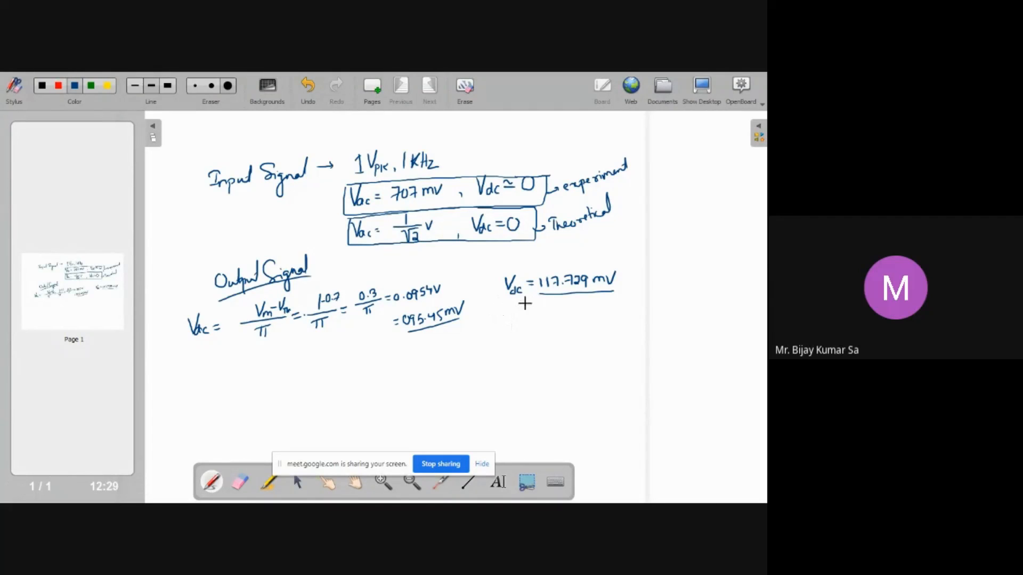
pyautogui.moveTo(522, 334); pyautogui.dragTo(529, 344)
pyautogui.moveTo(534, 336)
pyautogui.mouseDown()
pyautogui.moveTo(558, 341)
pyautogui.moveTo(566, 327)
pyautogui.mouseUp()
pyautogui.hotkey('ctrl', 'z')
pyautogui.hotkey('ctrl', 'z')
pyautogui.hotkey('ctrl', 'z')
pyautogui.hotkey('ctrl', 'z')
pyautogui.hotkey('ctrl', 'z')
# Label the measured value Vdc|Exp and write the theoretical value Vdc|Th = 0.095.45mV beneath it
pyautogui.moveTo(523, 273)
pyautogui.mouseDown()
pyautogui.moveTo(525, 307)
pyautogui.moveTo(545, 302)
pyautogui.moveTo(518, 318)
pyautogui.mouseUp()
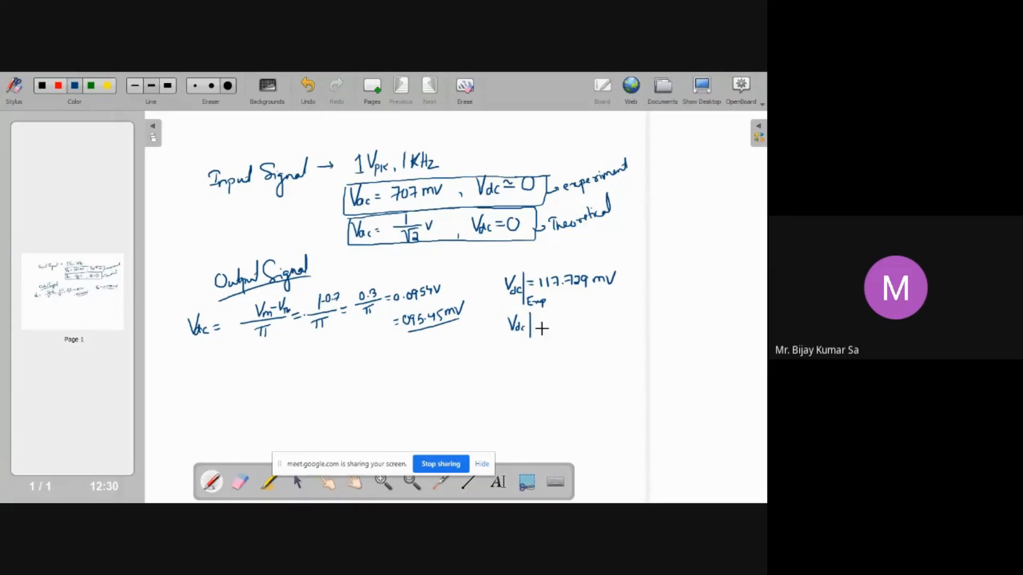
pyautogui.moveTo(534, 329)
pyautogui.mouseDown()
pyautogui.moveTo(543, 336)
pyautogui.moveTo(553, 322)
pyautogui.mouseUp()
pyautogui.moveTo(547, 326); pyautogui.dragTo(612, 325)
pyautogui.click(574, 325)
pyautogui.moveTo(618, 317); pyautogui.dragTo(640, 314)
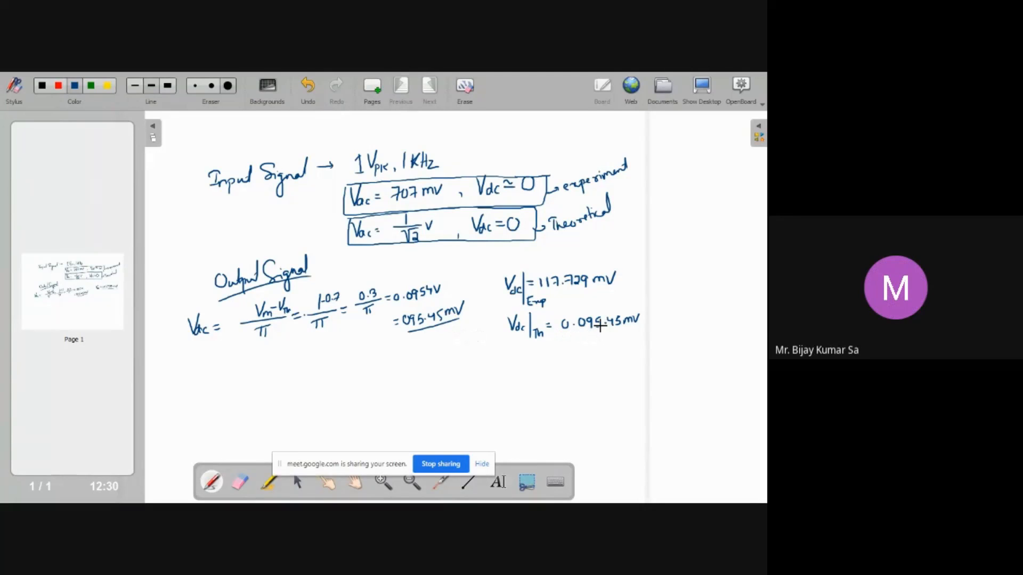
# Erase the theoretical value and rewrite it as 95.45 mV using the pen
pyautogui.click(240, 485)
pyautogui.moveTo(587, 332)
pyautogui.mouseDown()
pyautogui.moveTo(612, 326)
pyautogui.moveTo(589, 350)
pyautogui.mouseUp()
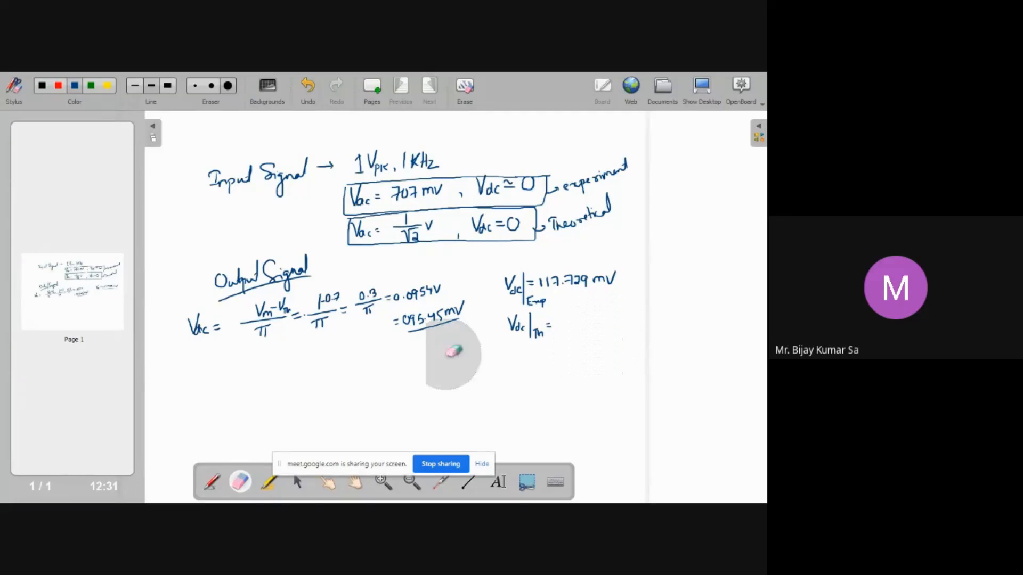
pyautogui.click(211, 483)
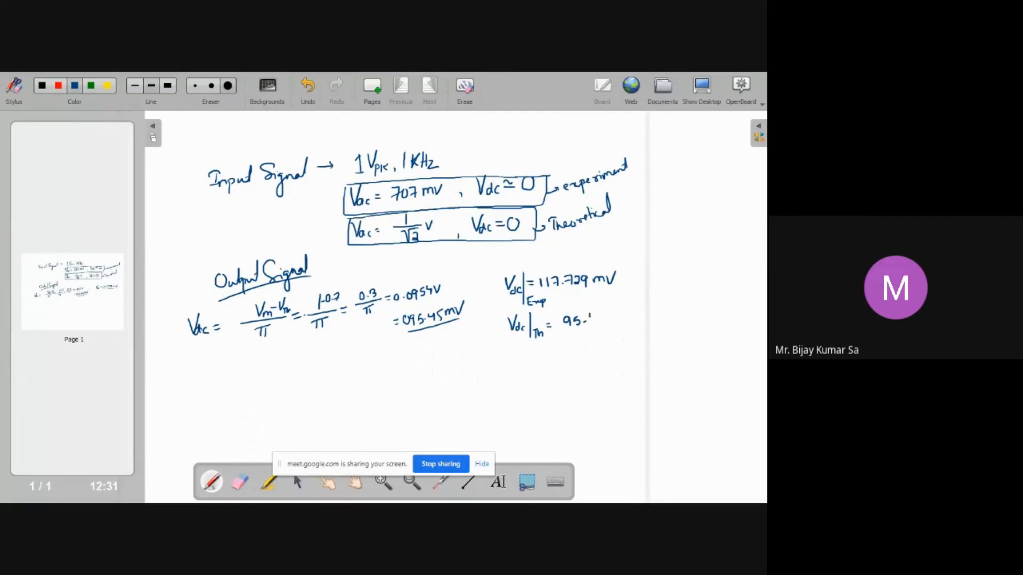
pyautogui.moveTo(599, 315); pyautogui.dragTo(630, 300)
# Switch to Multisim, set the multimeter to AC voltage mode and restart the simulation
pyautogui.press('super+d')
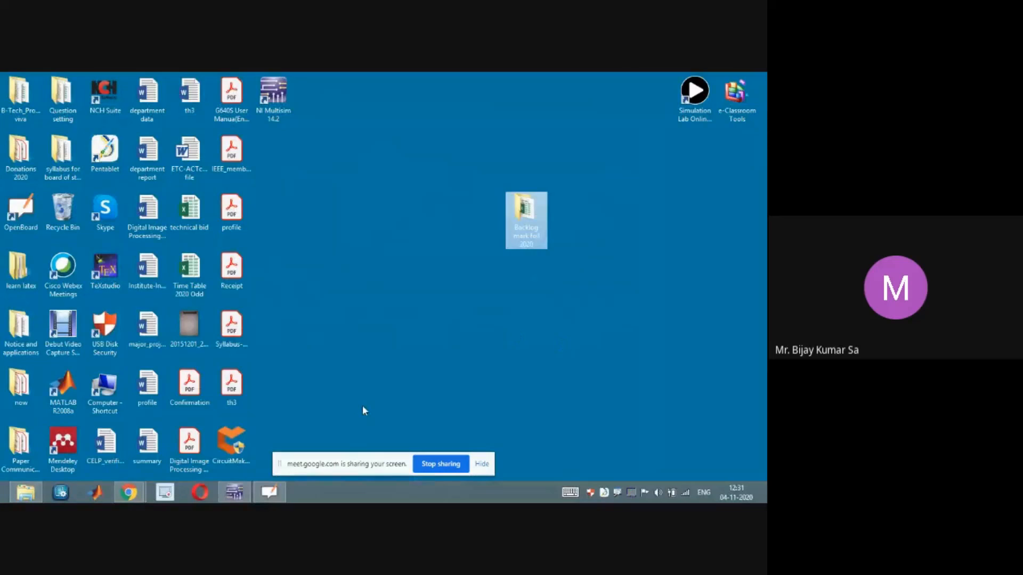
pyautogui.click(233, 493)
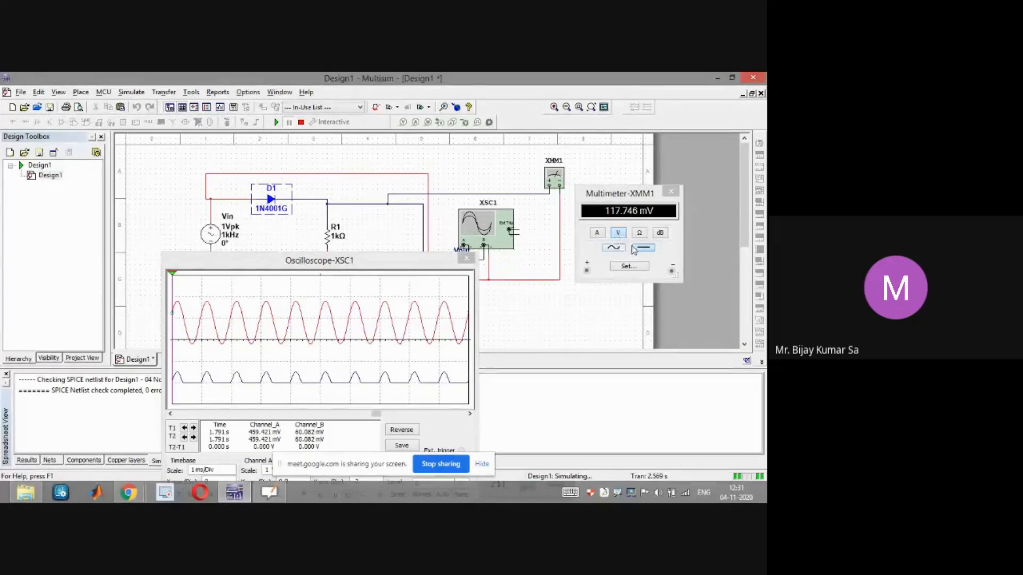
pyautogui.click(613, 248)
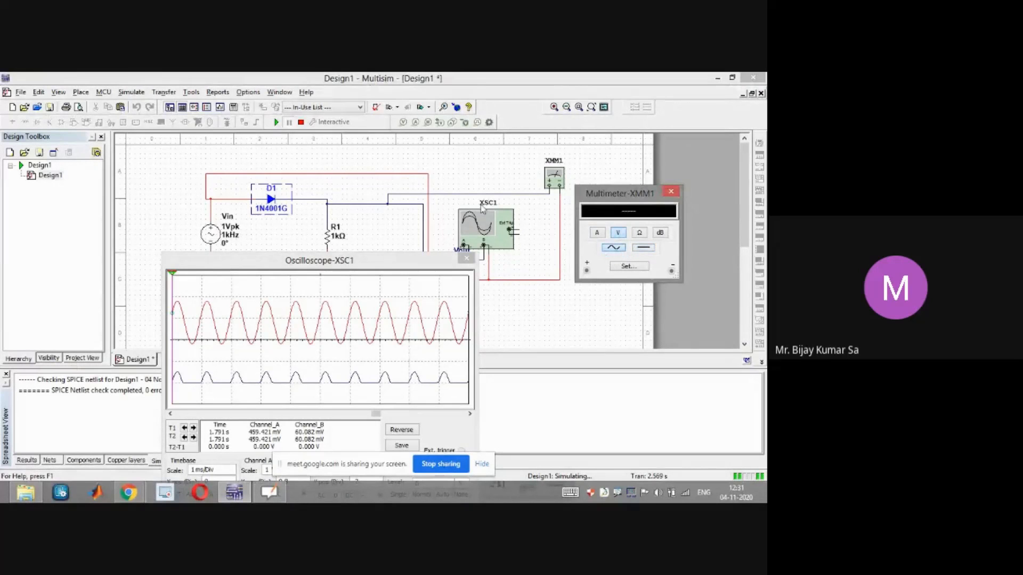
pyautogui.click(275, 123)
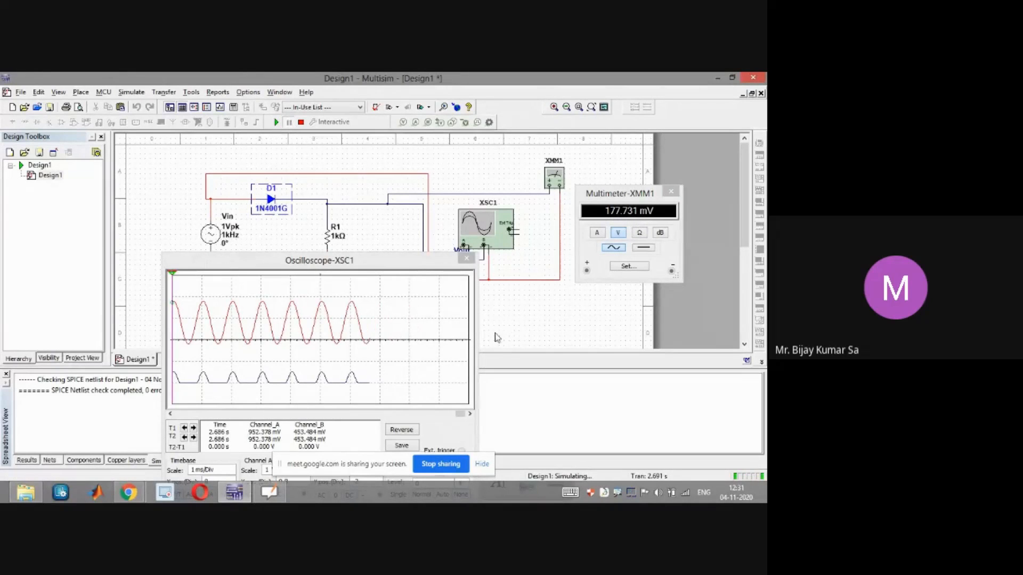
# Return to the board and begin writing the AC reading 177. below the theoretical value
pyautogui.moveTo(268, 497)
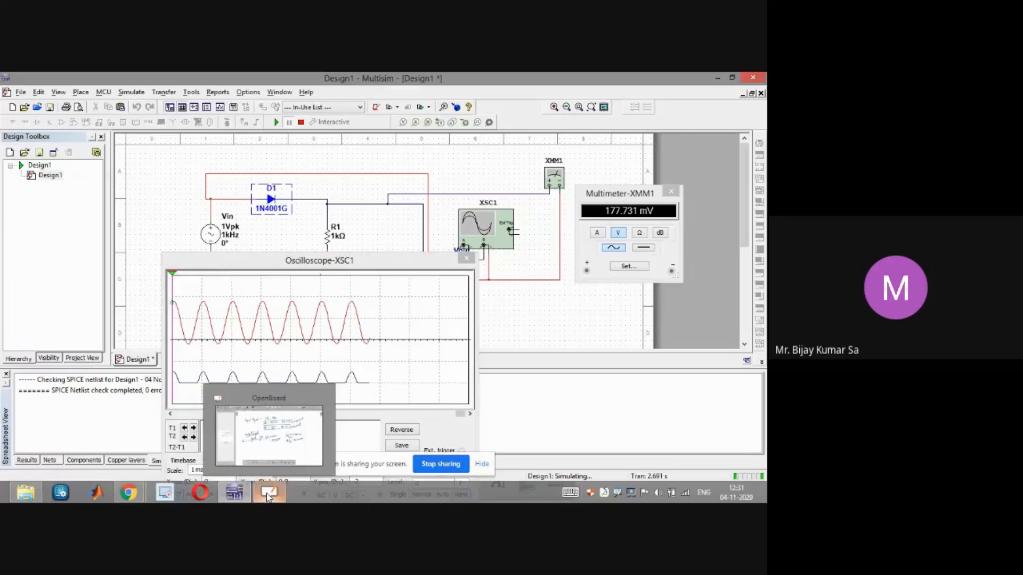
pyautogui.click(268, 497)
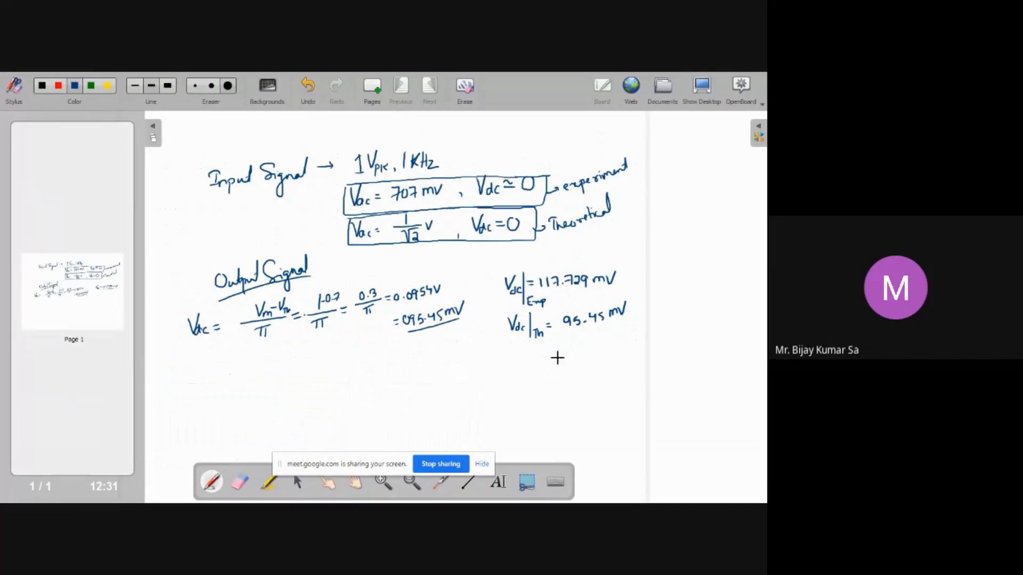
pyautogui.moveTo(559, 350)
pyautogui.mouseDown()
pyautogui.moveTo(558, 362)
pyautogui.moveTo(570, 352)
pyautogui.mouseUp()
# Switch to the Multisim window to check the multimeter reading, then return to the board
pyautogui.press('super+d')
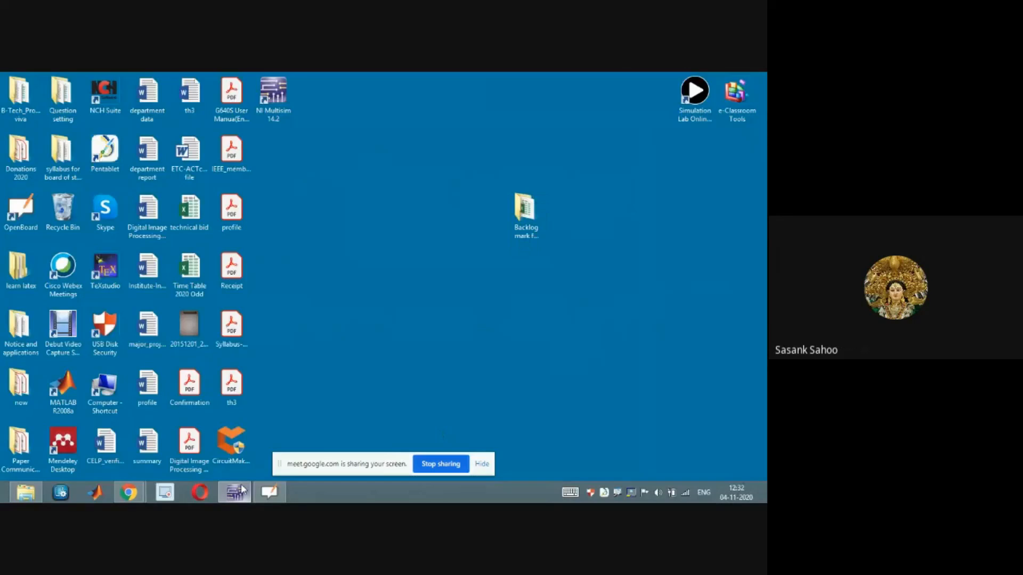
pyautogui.click(242, 490)
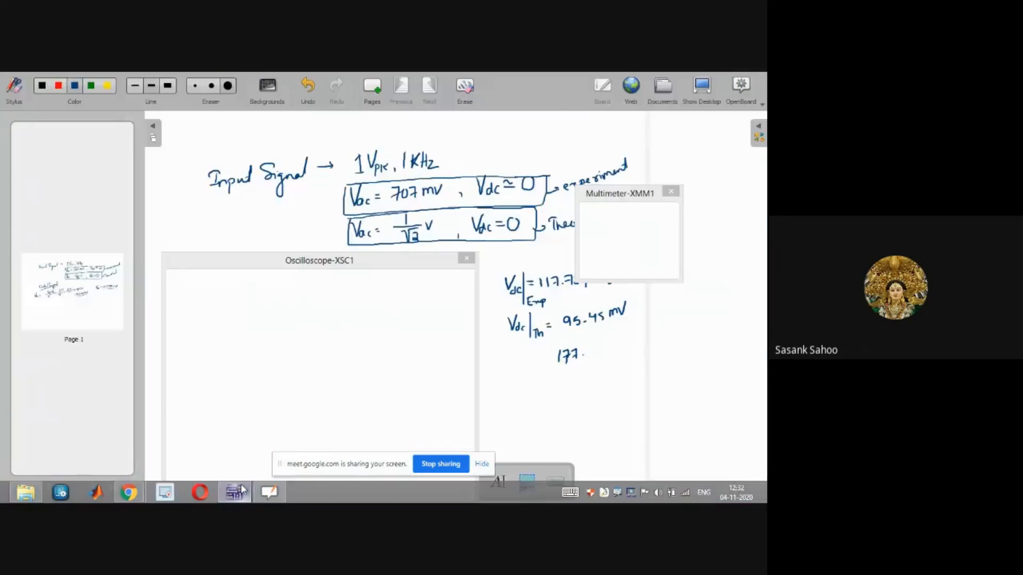
pyautogui.hotkey('alt', 'Tab')
pyautogui.press('super+d')
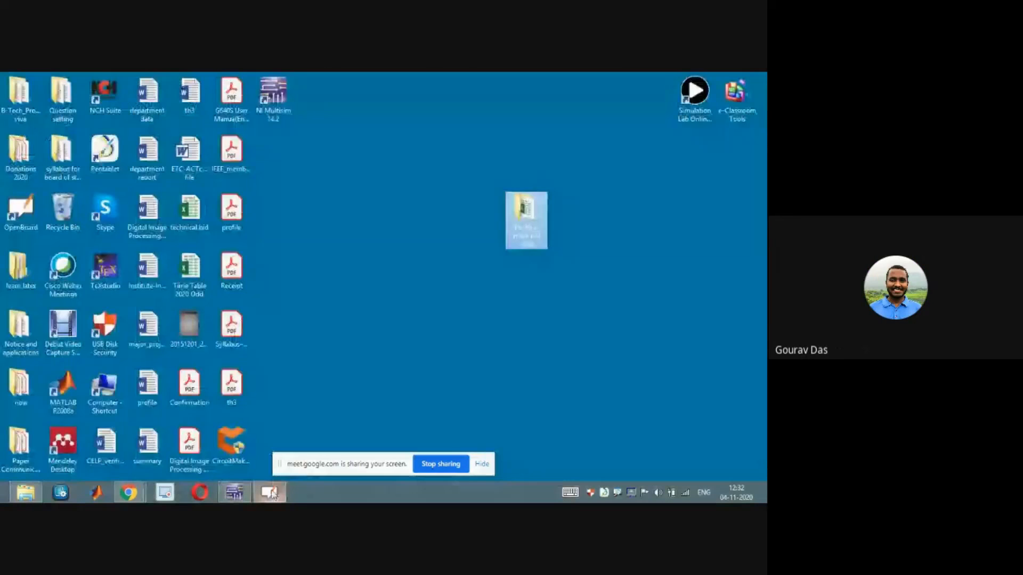
pyautogui.click(275, 491)
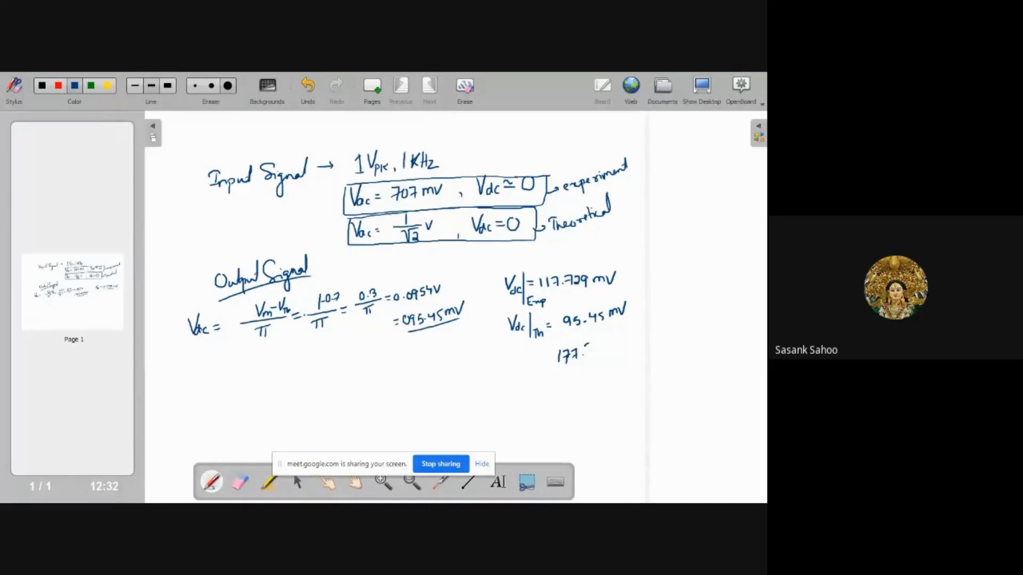
# Complete the AC reading as 177.731 mV and label it Vdc|Exp
pyautogui.moveTo(588, 351); pyautogui.dragTo(617, 344)
pyautogui.moveTo(617, 337); pyautogui.dragTo(626, 334)
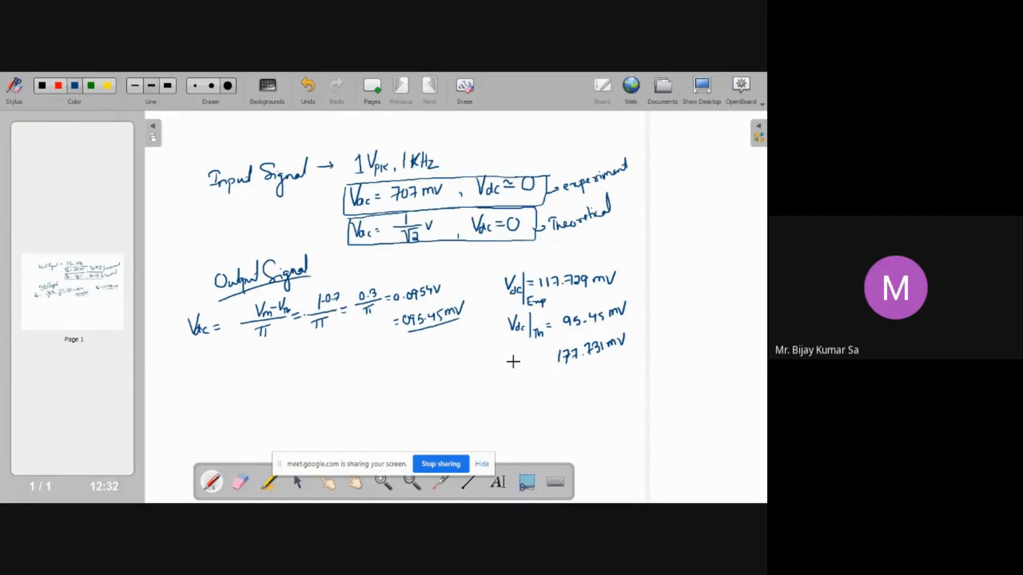
pyautogui.moveTo(513, 355)
pyautogui.mouseDown()
pyautogui.moveTo(525, 352)
pyautogui.moveTo(535, 374)
pyautogui.moveTo(525, 365)
pyautogui.mouseUp()
pyautogui.moveTo(540, 373)
pyautogui.mouseDown()
pyautogui.moveTo(552, 379)
pyautogui.moveTo(554, 358)
pyautogui.mouseUp()
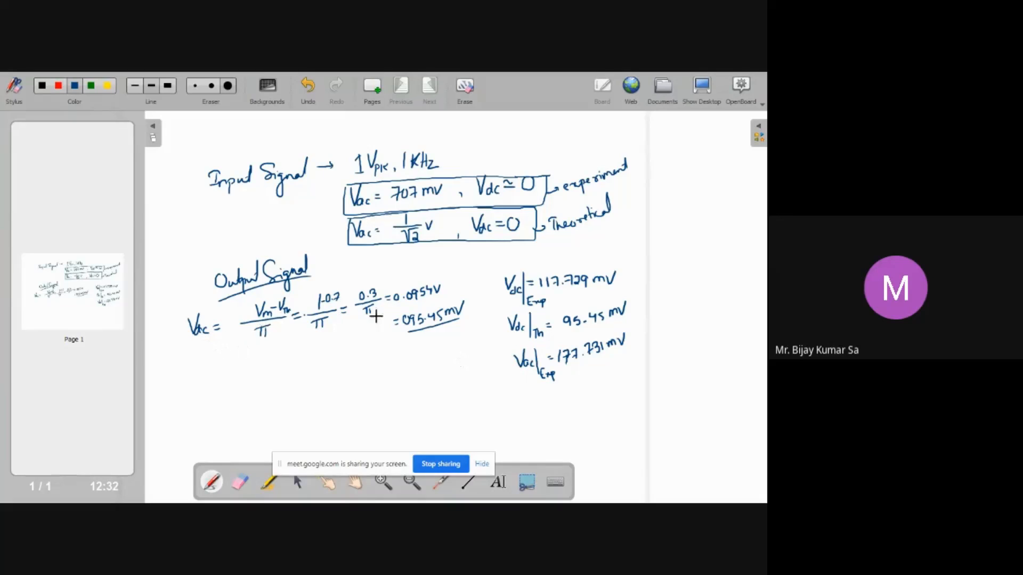
# Draw a red vertical divider line to the left of the measured and theoretical values
pyautogui.moveTo(485, 266); pyautogui.dragTo(486, 453)
pyautogui.hotkey('ctrl', 'z')
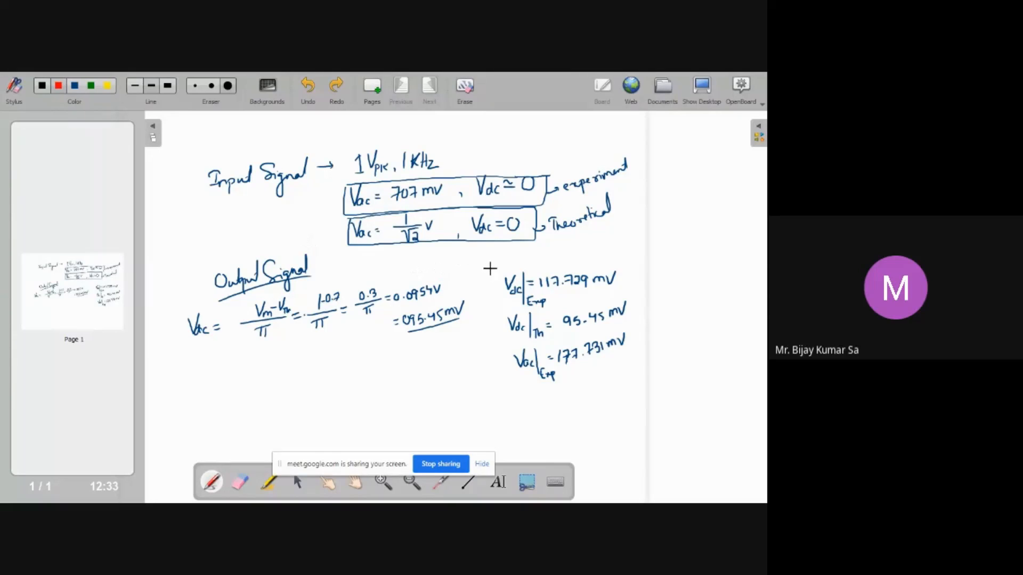
pyautogui.moveTo(496, 273); pyautogui.dragTo(491, 433)
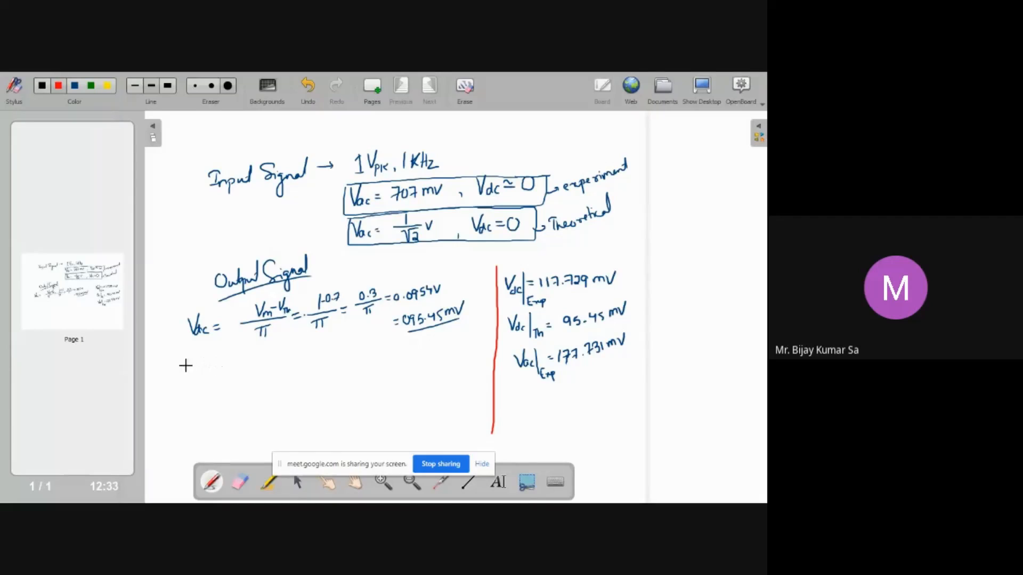
# Switch to green and write Vrms = Vm/√2 below the Vdc calculation, circling it
pyautogui.moveTo(189, 362); pyautogui.dragTo(196, 367)
pyautogui.hotkey('ctrl', 'z')
pyautogui.click(92, 87)
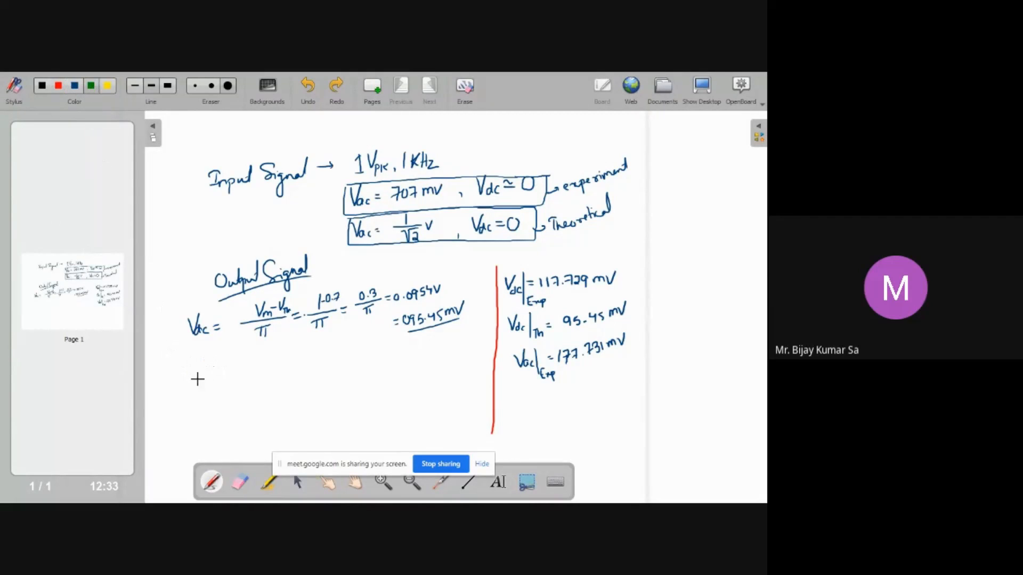
pyautogui.moveTo(181, 358); pyautogui.dragTo(192, 360)
pyautogui.moveTo(218, 363); pyautogui.dragTo(224, 362)
pyautogui.moveTo(218, 367); pyautogui.dragTo(224, 366)
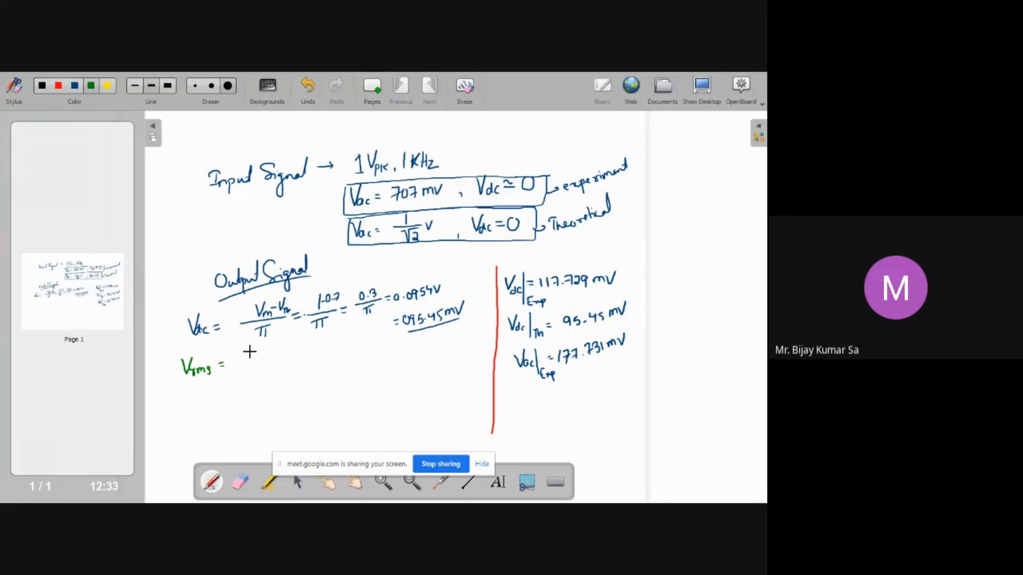
pyautogui.moveTo(255, 353); pyautogui.dragTo(273, 357)
pyautogui.moveTo(246, 341); pyautogui.dragTo(168, 358)
pyautogui.moveTo(204, 397); pyautogui.dragTo(275, 371)
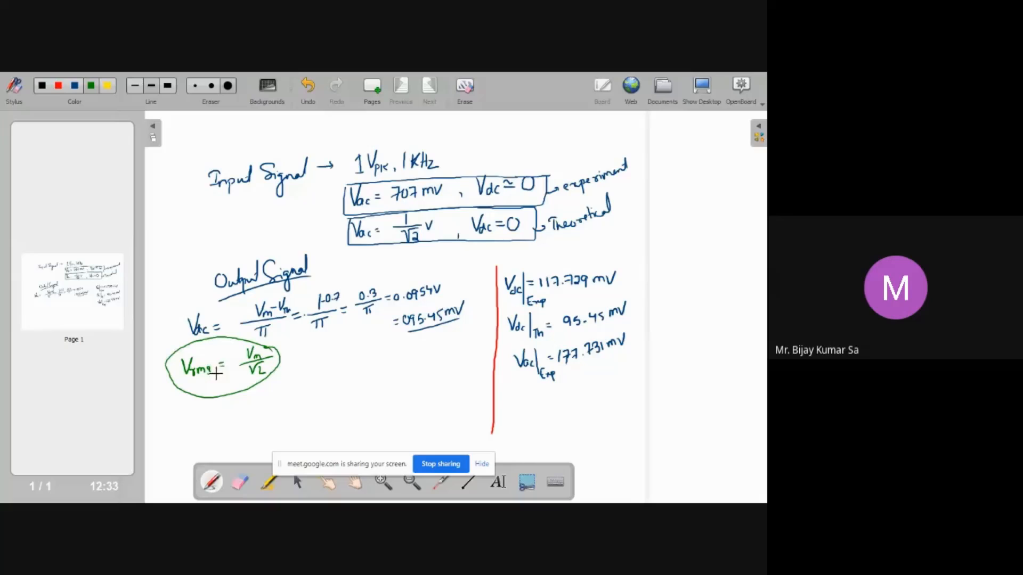
# Sketch a sine wave and half-wave pulses, then undo the sketches and the Vrms formula
pyautogui.moveTo(164, 239); pyautogui.dragTo(221, 232)
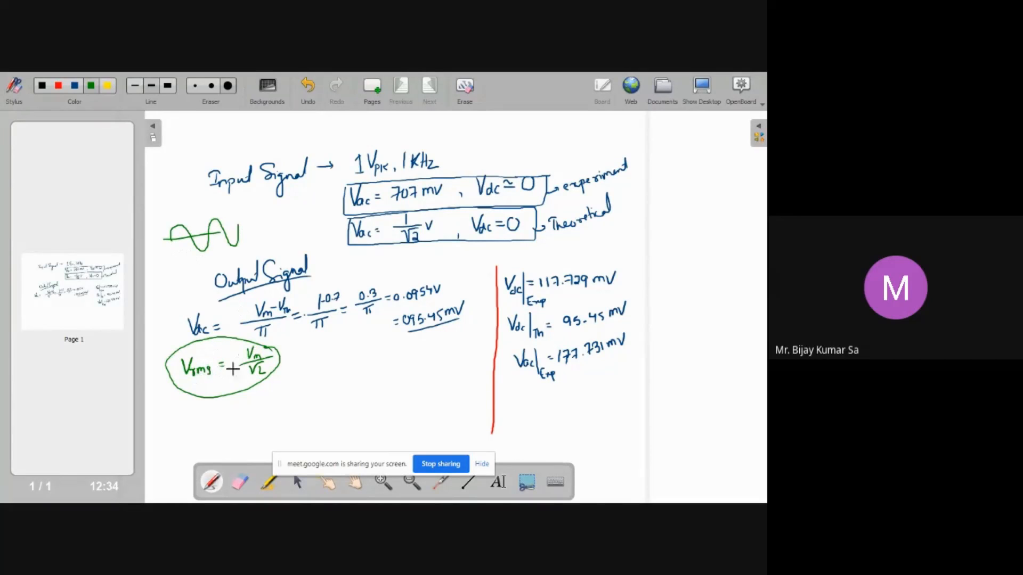
pyautogui.moveTo(220, 220); pyautogui.dragTo(189, 249)
pyautogui.moveTo(255, 233); pyautogui.dragTo(297, 231)
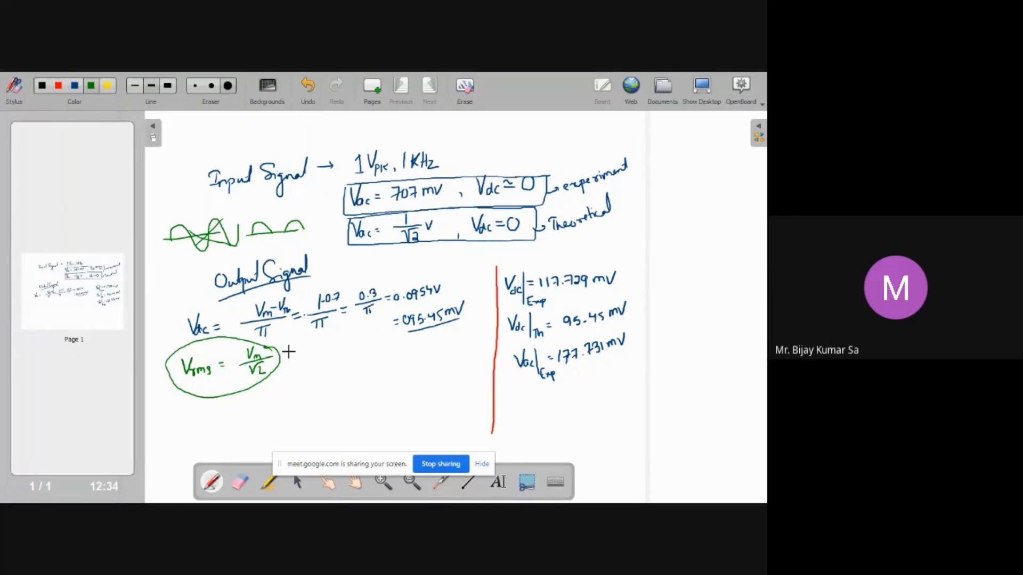
pyautogui.hotkey('ctrl', 'z')
pyautogui.hotkey('ctrl', 'z')
pyautogui.hotkey('ctrl', 'z')
pyautogui.hotkey('ctrl', 'z')
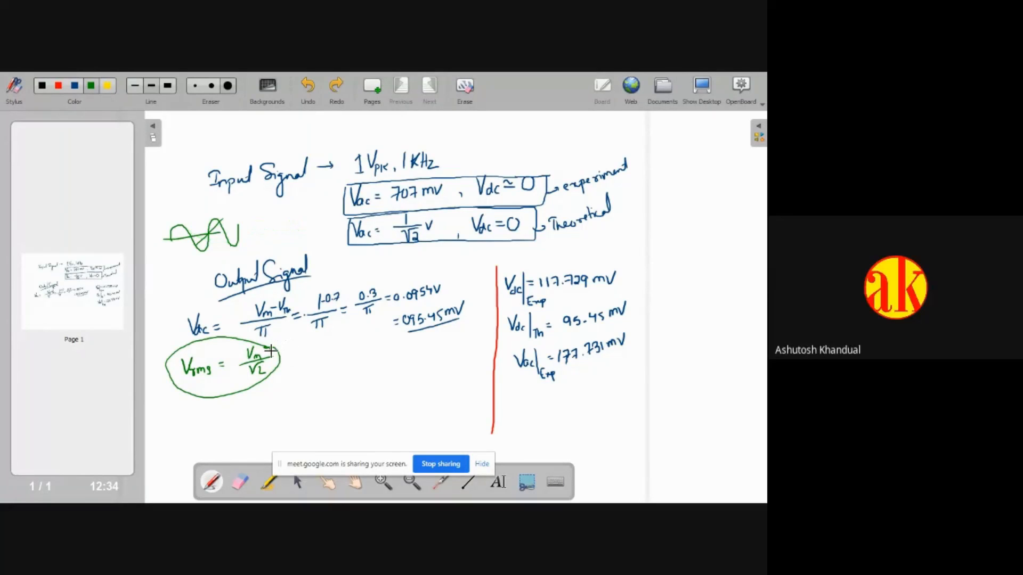
pyautogui.hotkey('ctrl', 'z')
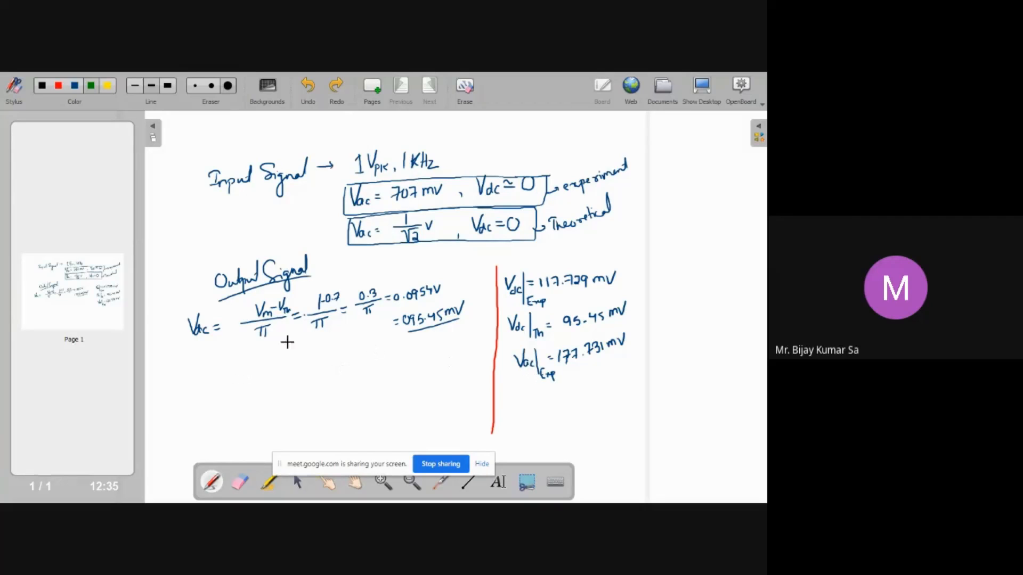
# Write Vrms² = Vac² + Vdc² in green below the Vdc calculation
pyautogui.moveTo(174, 368)
pyautogui.mouseDown()
pyautogui.moveTo(185, 368)
pyautogui.moveTo(187, 387)
pyautogui.mouseUp()
pyautogui.moveTo(192, 379); pyautogui.dragTo(194, 385)
pyautogui.moveTo(203, 362); pyautogui.dragTo(212, 368)
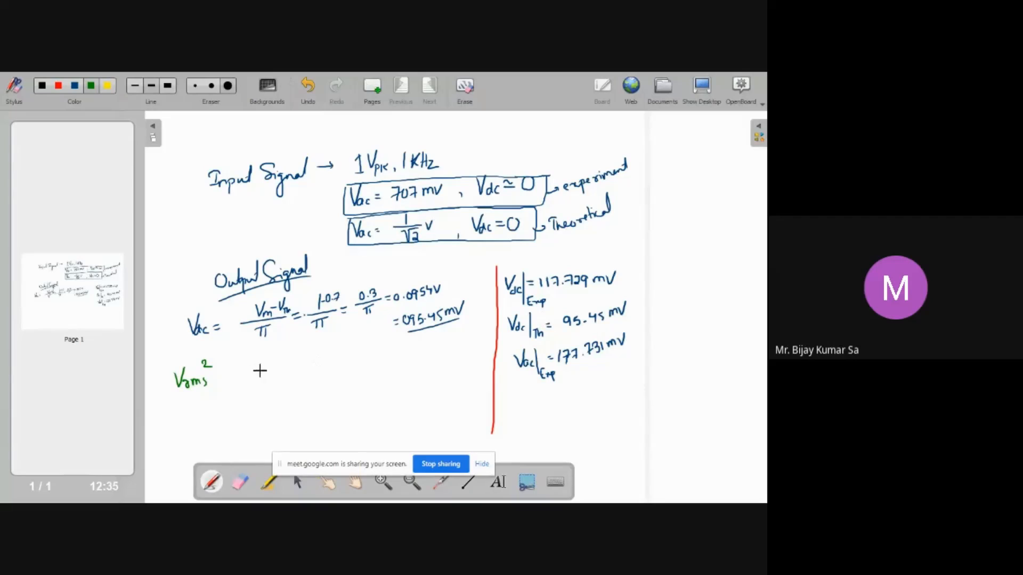
pyautogui.moveTo(243, 375); pyautogui.dragTo(285, 365)
pyautogui.moveTo(281, 360)
pyautogui.mouseDown()
pyautogui.moveTo(280, 372)
pyautogui.moveTo(303, 361)
pyautogui.mouseUp()
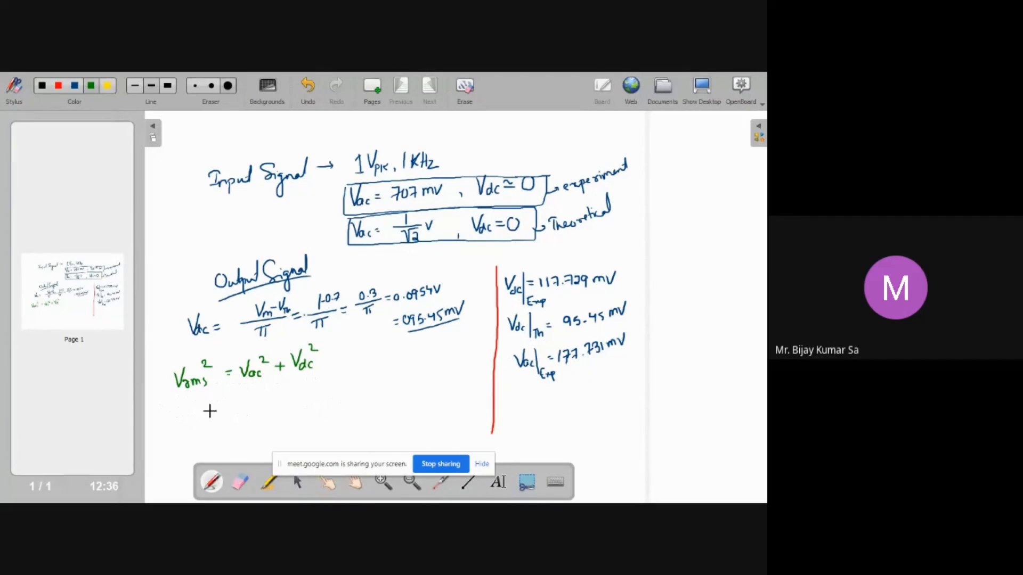
# Start a second Vrms line, tick the two measured readings, and label the derivation Exp
pyautogui.moveTo(181, 403); pyautogui.dragTo(195, 409)
pyautogui.moveTo(225, 408); pyautogui.dragTo(236, 408)
pyautogui.moveTo(628, 270); pyautogui.dragTo(648, 263)
pyautogui.moveTo(654, 330); pyautogui.dragTo(670, 320)
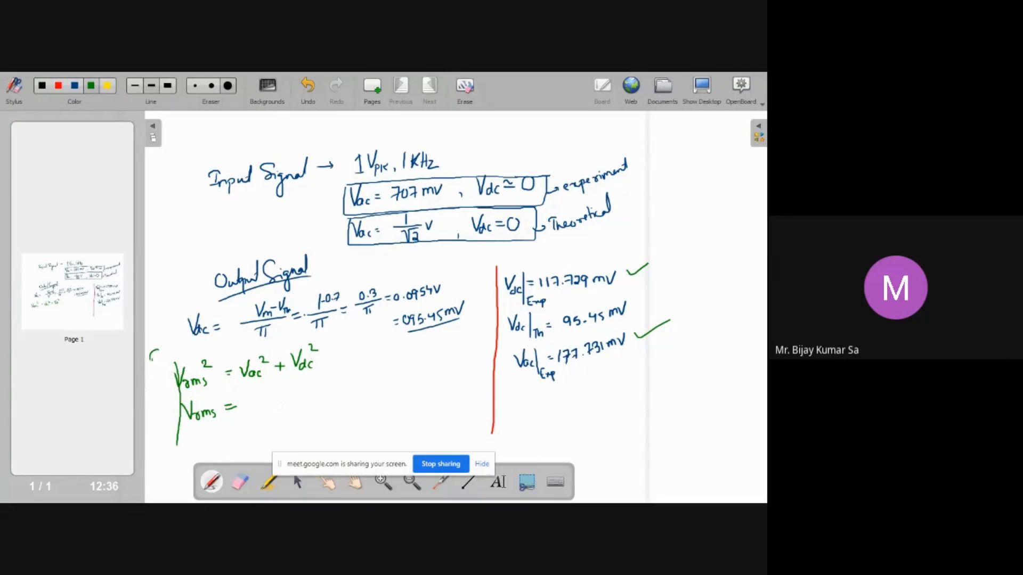
pyautogui.moveTo(167, 360)
pyautogui.mouseDown()
pyautogui.moveTo(181, 355)
pyautogui.moveTo(177, 364)
pyautogui.mouseUp()
# Substitute (177.731 mV)² + (117.729 mV)² into the Vrms² expression
pyautogui.moveTo(262, 397); pyautogui.dragTo(266, 407)
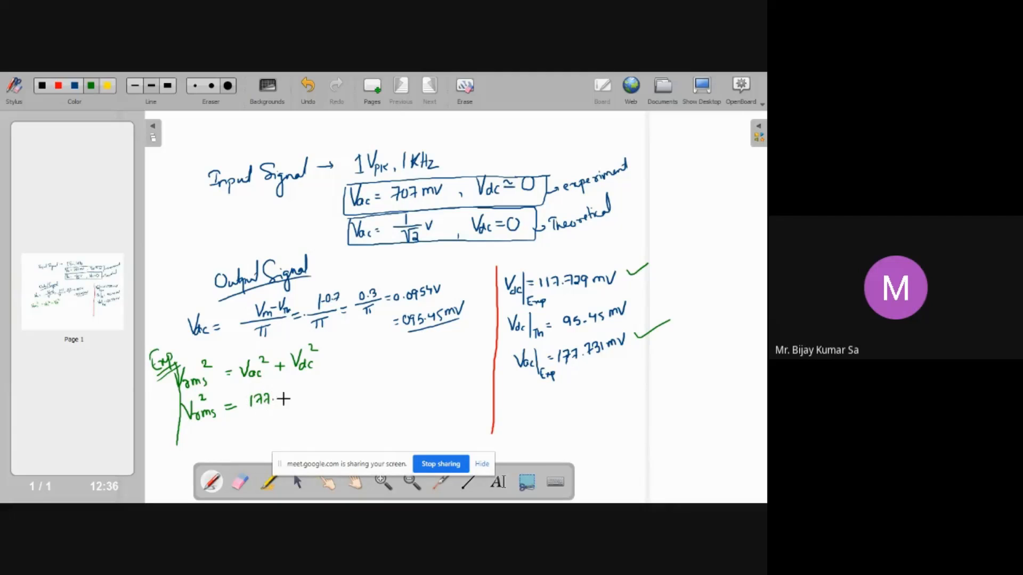
pyautogui.moveTo(286, 393); pyautogui.dragTo(293, 404)
pyautogui.moveTo(251, 392); pyautogui.dragTo(258, 419)
pyautogui.moveTo(319, 382)
pyautogui.mouseDown()
pyautogui.moveTo(319, 396)
pyautogui.moveTo(329, 378)
pyautogui.moveTo(342, 391)
pyautogui.mouseUp()
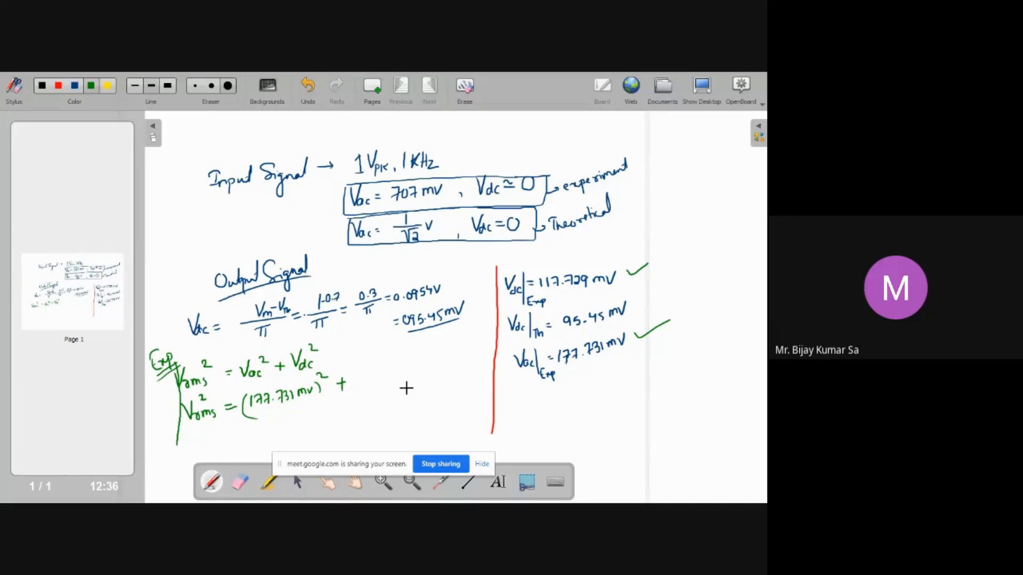
pyautogui.moveTo(359, 376)
pyautogui.mouseDown()
pyautogui.moveTo(361, 386)
pyautogui.moveTo(378, 375)
pyautogui.moveTo(375, 387)
pyautogui.mouseUp()
pyautogui.moveTo(413, 369)
pyautogui.mouseDown()
pyautogui.moveTo(413, 380)
pyautogui.moveTo(445, 365)
pyautogui.moveTo(444, 377)
pyautogui.mouseUp()
pyautogui.moveTo(356, 372); pyautogui.dragTo(355, 398)
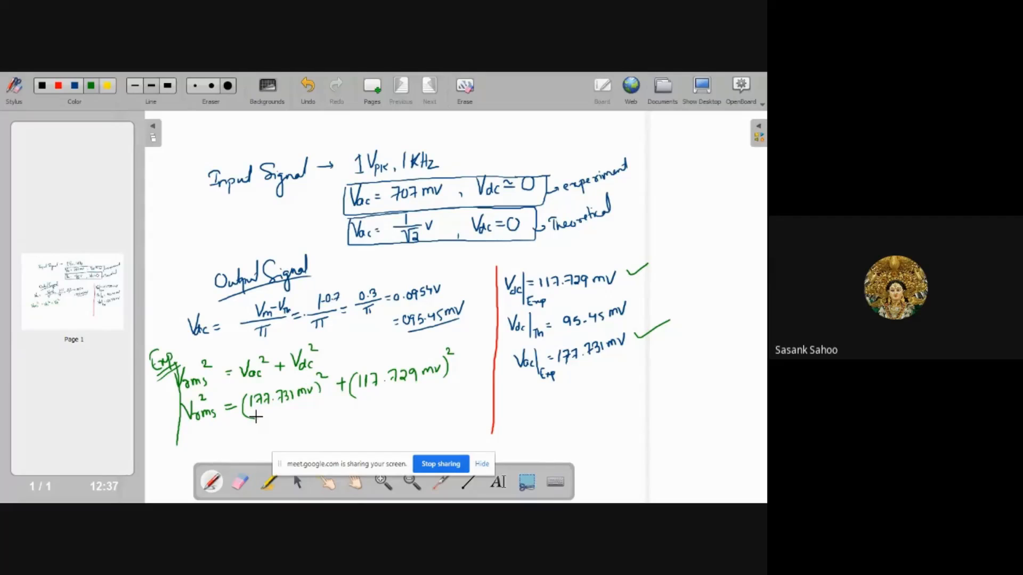
# Write the resulting Vrms of about 230 mV on the line below
pyautogui.moveTo(237, 431); pyautogui.dragTo(245, 431)
pyautogui.moveTo(238, 435); pyautogui.dragTo(271, 436)
pyautogui.click(296, 434)
pyautogui.moveTo(315, 421); pyautogui.dragTo(308, 429)
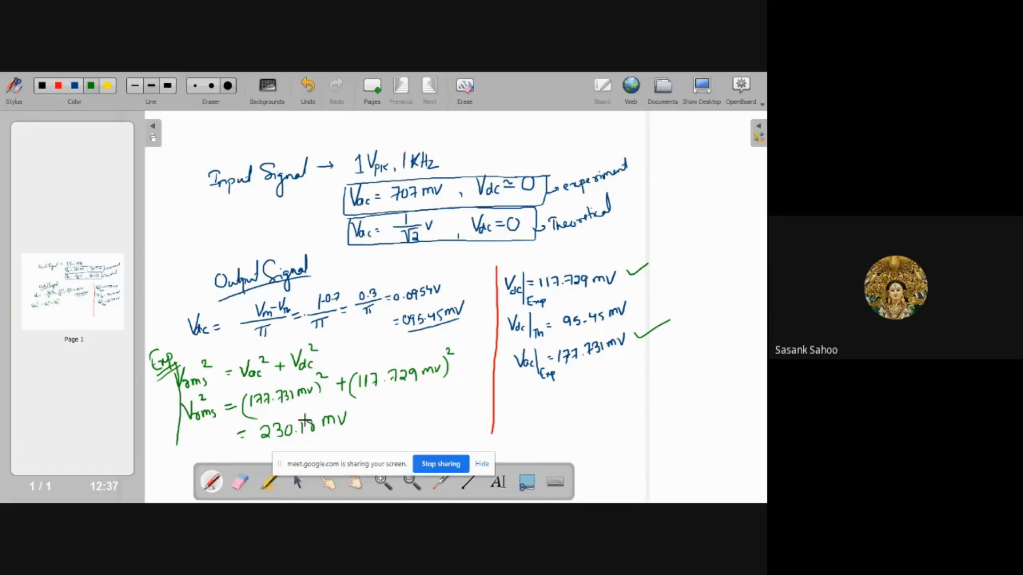
# Undo the incorrect Vrms result and rewrite it as 213.18 mV on the same line
pyautogui.hotkey('ctrl', 'z')
pyautogui.hotkey('ctrl', 'z')
pyautogui.hotkey('ctrl', 'z')
pyautogui.hotkey('ctrl', 'z')
pyautogui.hotkey('ctrl', 'z')
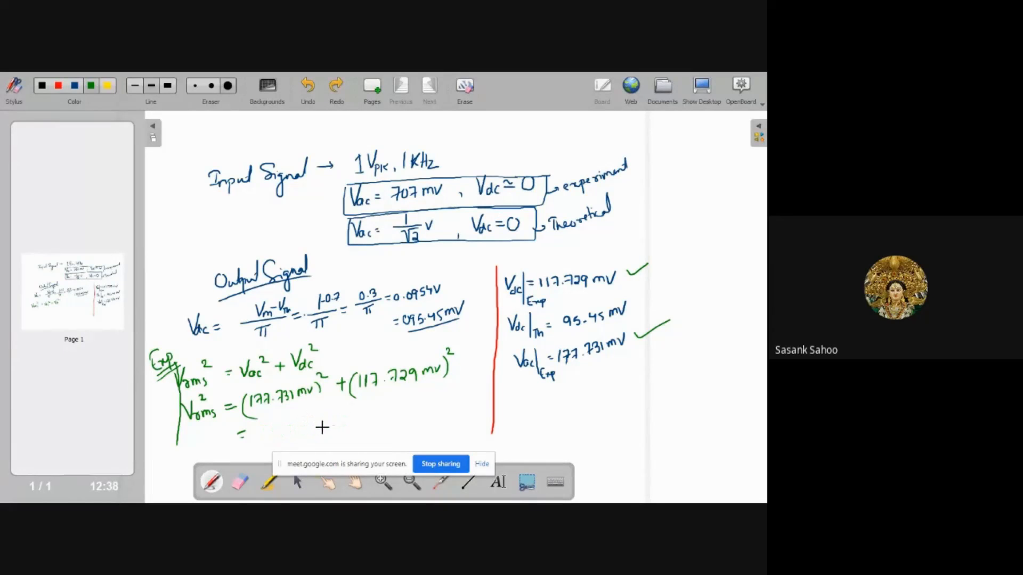
pyautogui.moveTo(263, 437); pyautogui.dragTo(275, 437)
pyautogui.moveTo(279, 425); pyautogui.dragTo(284, 425)
pyautogui.moveTo(318, 420); pyautogui.dragTo(354, 414)
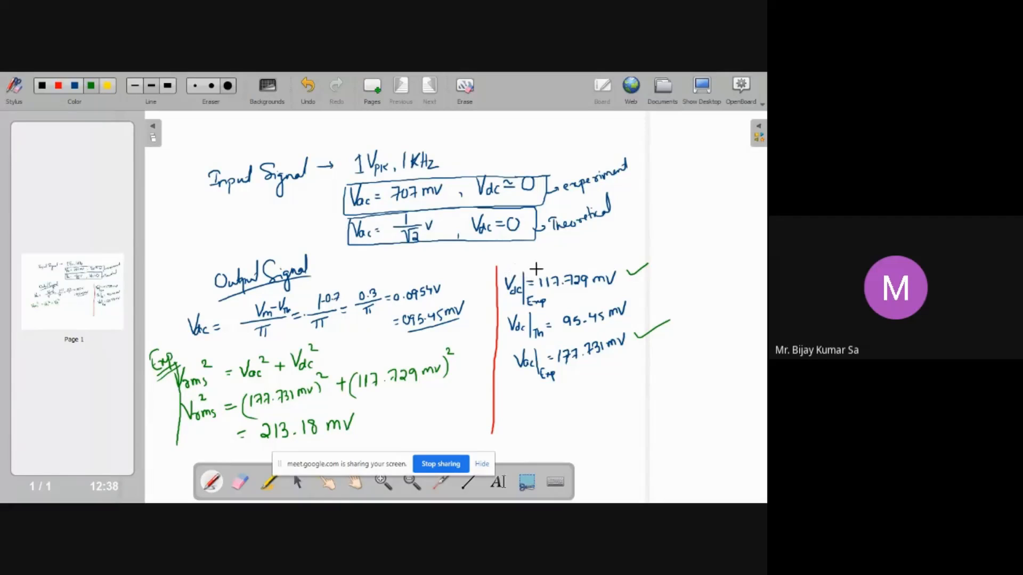
# Circle the experimental Vdc and Vac readings in green and box the Vrms = 213.18 mV result
pyautogui.moveTo(505, 264)
pyautogui.mouseDown()
pyautogui.moveTo(505, 293)
pyautogui.moveTo(640, 245)
pyautogui.mouseUp()
pyautogui.moveTo(505, 264); pyautogui.dragTo(641, 244)
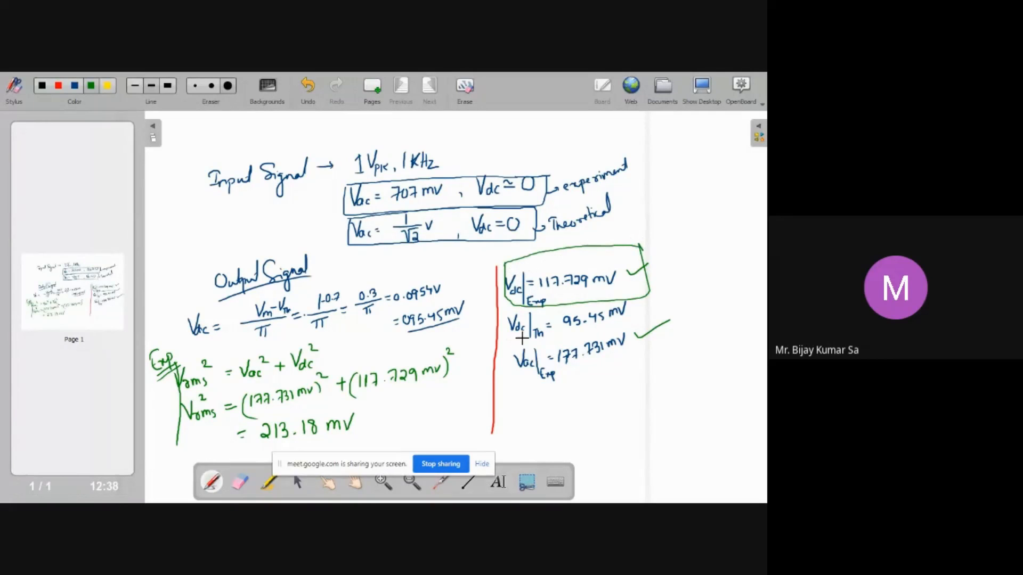
pyautogui.moveTo(509, 368)
pyautogui.mouseDown()
pyautogui.moveTo(618, 367)
pyautogui.moveTo(585, 331)
pyautogui.mouseUp()
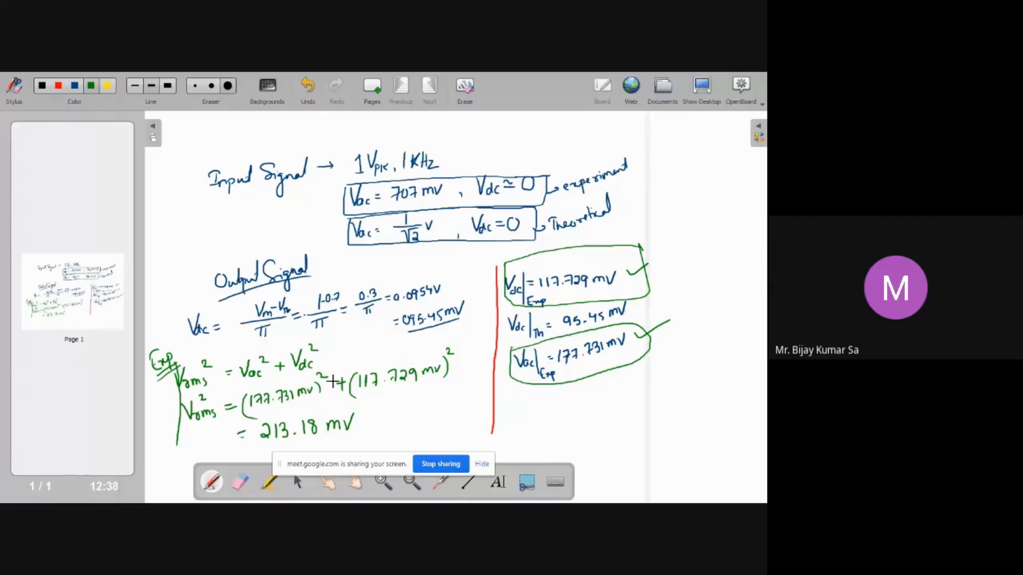
pyautogui.moveTo(193, 432)
pyautogui.mouseDown()
pyautogui.moveTo(376, 407)
pyautogui.moveTo(273, 452)
pyautogui.mouseUp()
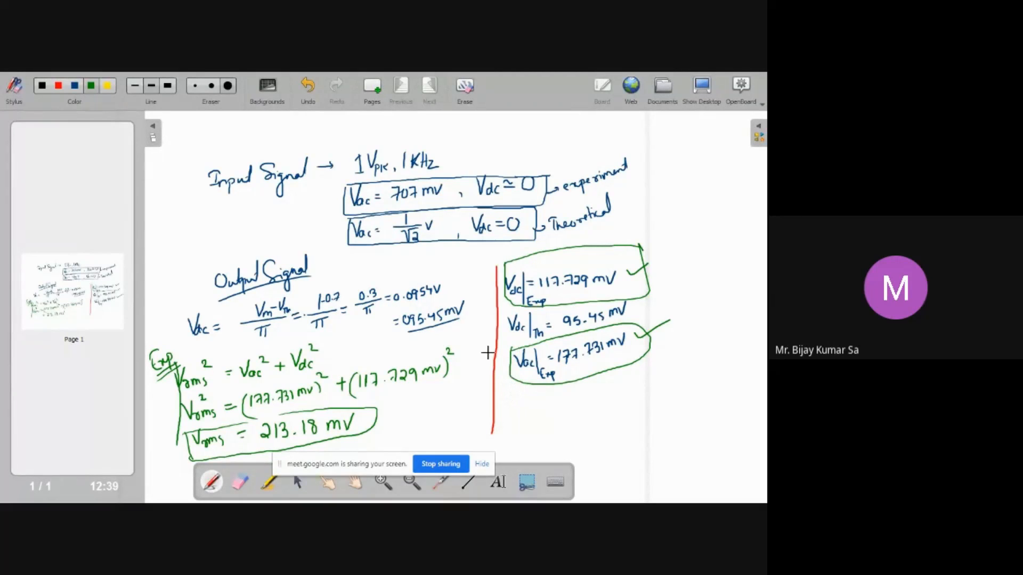
# Add a new page and write Form factor = Vrms / Vdc with an equals sign below
pyautogui.click(372, 91)
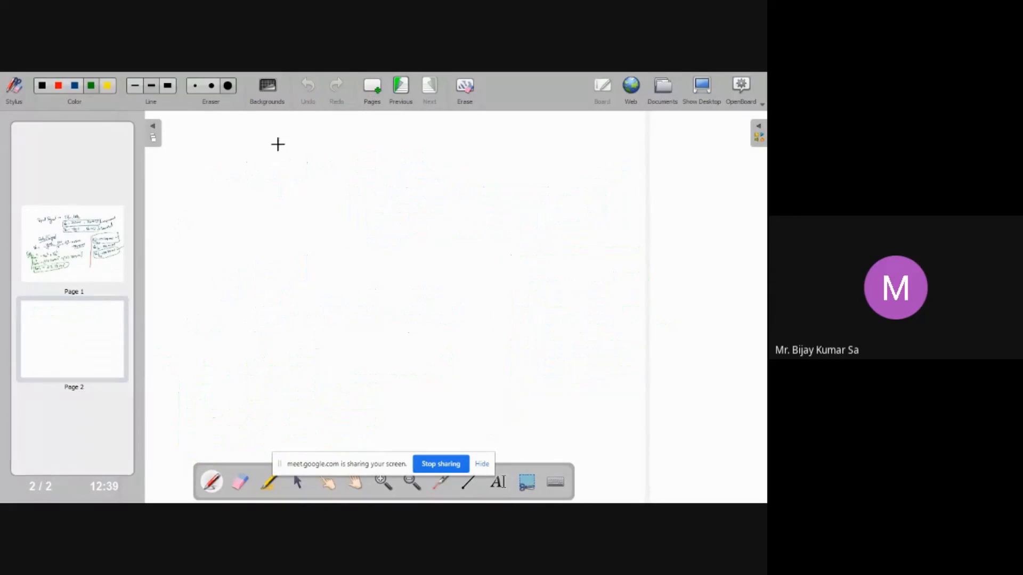
pyautogui.moveTo(253, 159); pyautogui.dragTo(252, 177)
pyautogui.moveTo(304, 174); pyautogui.dragTo(315, 169)
pyautogui.moveTo(322, 168); pyautogui.dragTo(352, 169)
pyautogui.moveTo(352, 169); pyautogui.dragTo(380, 162)
pyautogui.moveTo(373, 167); pyautogui.dragTo(380, 167)
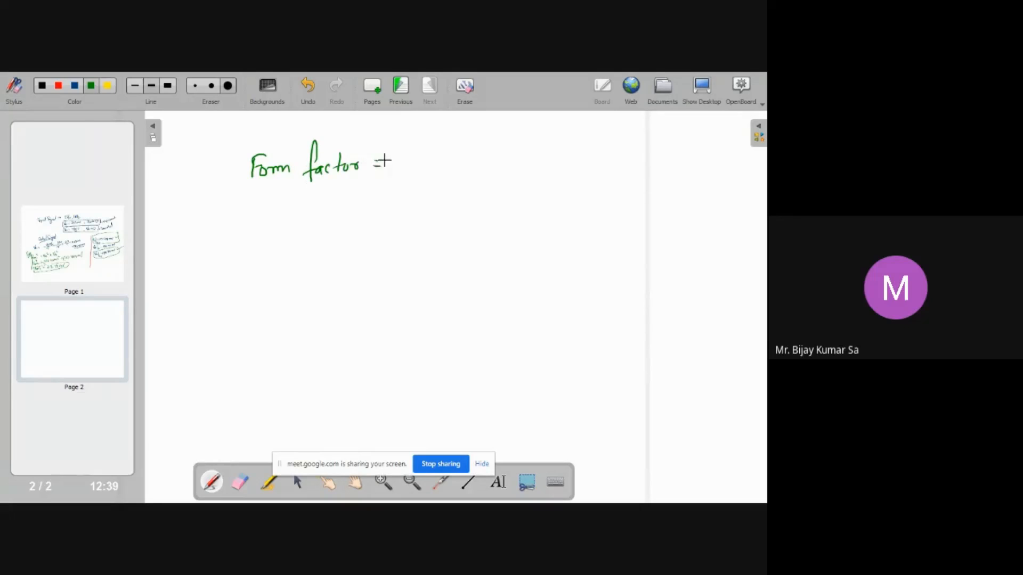
pyautogui.moveTo(428, 133); pyautogui.dragTo(445, 129)
pyautogui.moveTo(409, 159); pyautogui.dragTo(508, 153)
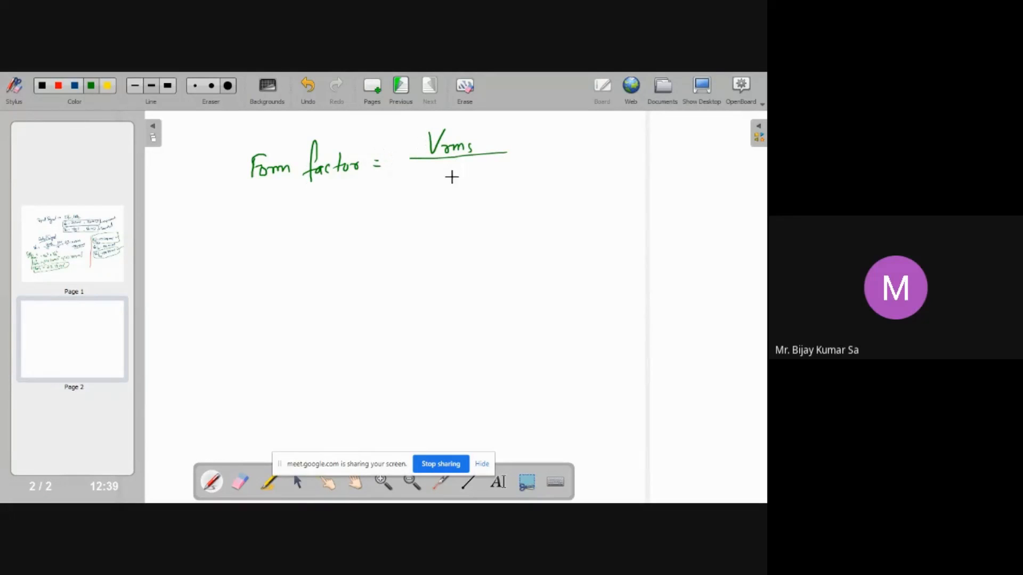
pyautogui.moveTo(433, 166); pyautogui.dragTo(464, 178)
pyautogui.moveTo(376, 217); pyautogui.dragTo(388, 217)
pyautogui.moveTo(377, 222); pyautogui.dragTo(390, 221)
# Check the readings on the first page, then write 213.18 mV as the numerator of the form factor ratio
pyautogui.click(108, 258)
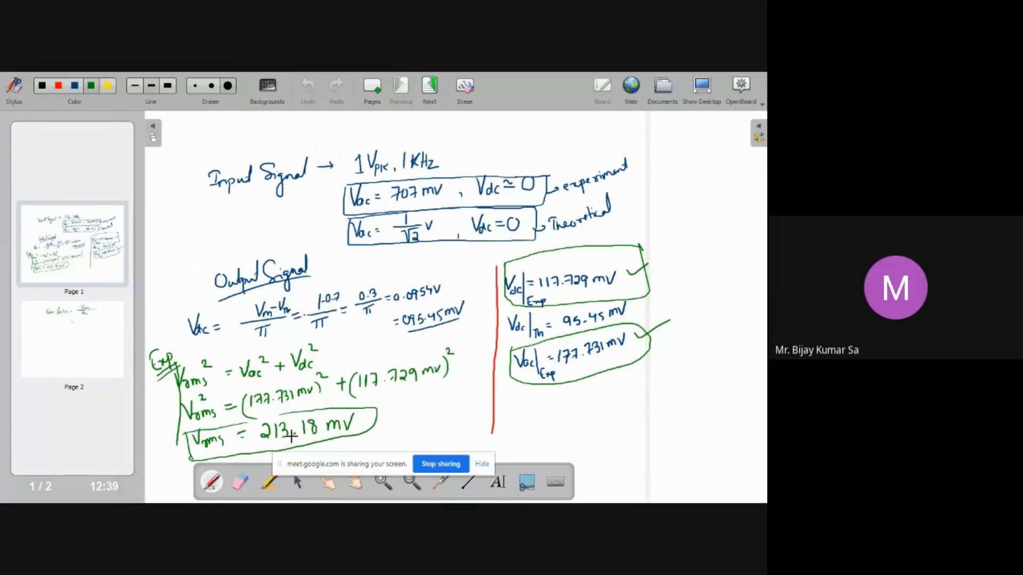
pyautogui.click(113, 347)
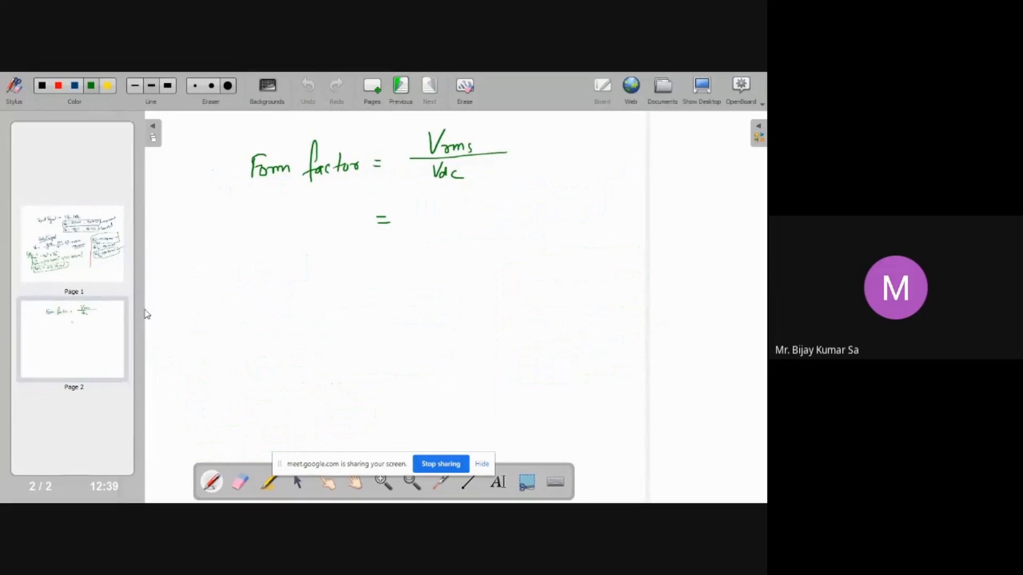
pyautogui.click(515, 150)
pyautogui.moveTo(544, 138); pyautogui.dragTo(545, 144)
pyautogui.moveTo(550, 133)
pyautogui.mouseDown()
pyautogui.moveTo(551, 145)
pyautogui.moveTo(609, 143)
pyautogui.mouseUp()
pyautogui.click(569, 142)
pyautogui.moveTo(608, 134); pyautogui.dragTo(617, 133)
pyautogui.moveTo(533, 151); pyautogui.dragTo(627, 150)
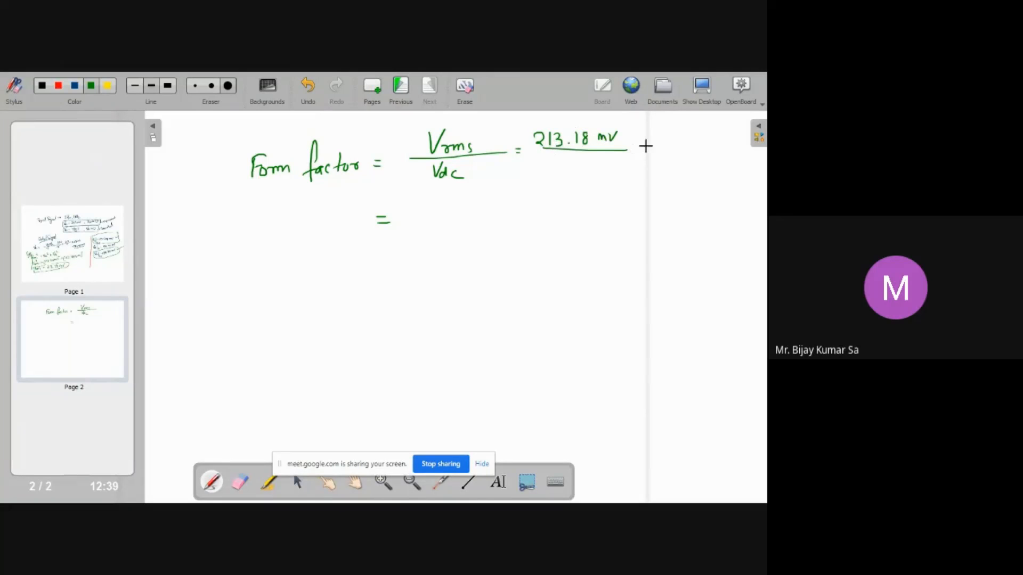
# Write 117.729 mV as the denominator beneath 213.18 mV
pyautogui.click(74, 252)
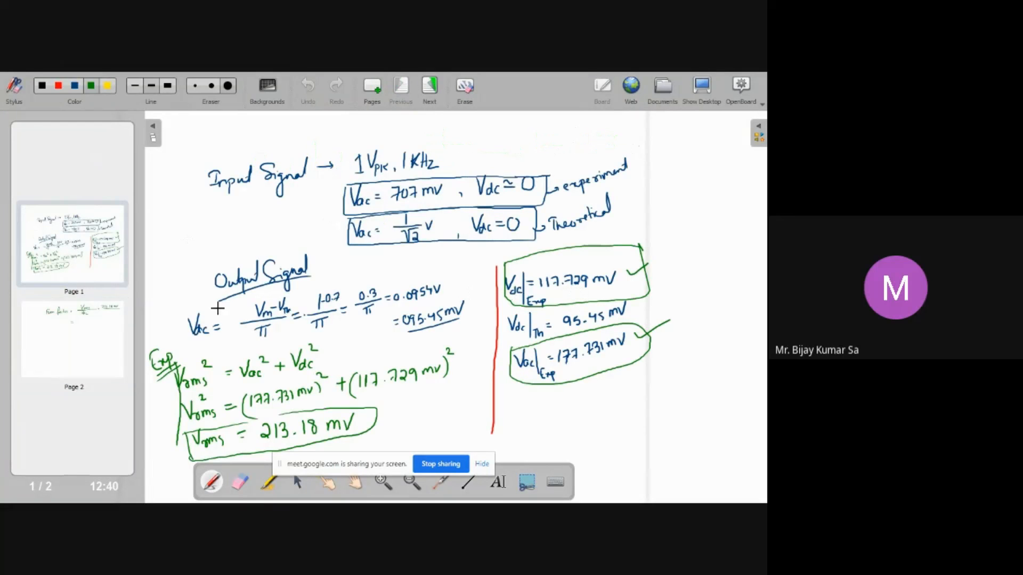
pyautogui.click(103, 324)
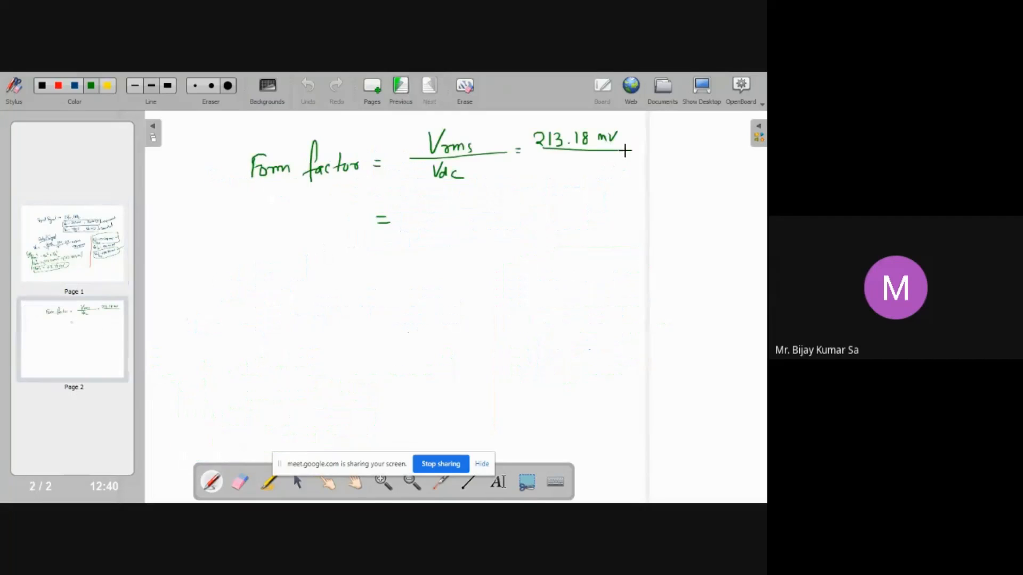
pyautogui.moveTo(540, 155)
pyautogui.mouseDown()
pyautogui.moveTo(544, 166)
pyautogui.moveTo(579, 165)
pyautogui.mouseUp()
pyautogui.click(564, 164)
pyautogui.hotkey('ctrl', 'z')
pyautogui.hotkey('ctrl', 'z')
pyautogui.moveTo(571, 157)
pyautogui.mouseDown()
pyautogui.moveTo(593, 168)
pyautogui.moveTo(621, 154)
pyautogui.mouseUp()
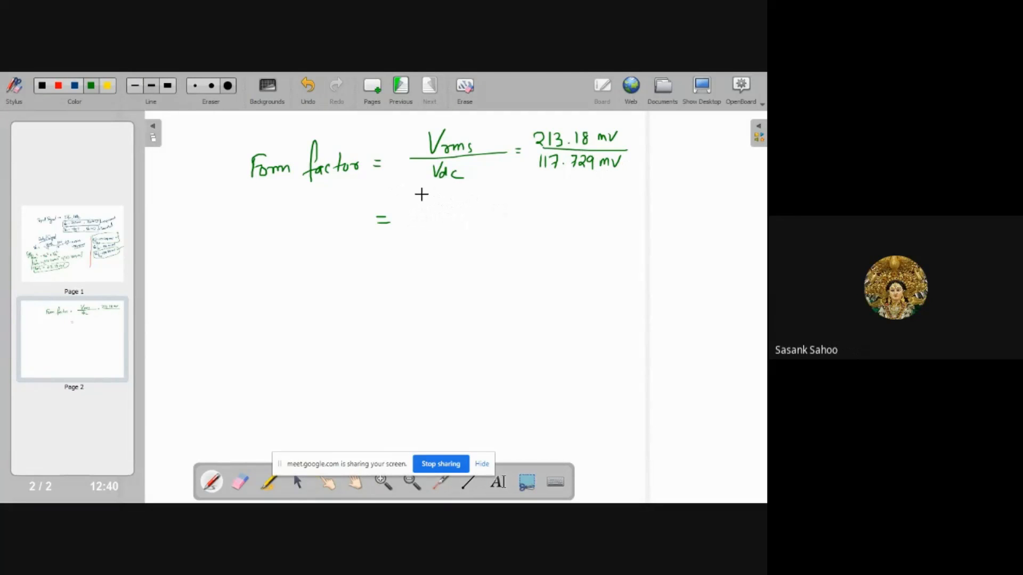
# Write the form factor result 1.81 after the equals sign
pyautogui.moveTo(432, 207)
pyautogui.mouseDown()
pyautogui.moveTo(433, 220)
pyautogui.moveTo(450, 207)
pyautogui.moveTo(459, 217)
pyautogui.mouseUp()
pyautogui.click(439, 219)
pyautogui.click(467, 226)
pyautogui.hotkey('ctrl', 'z')
pyautogui.moveTo(103, 255)
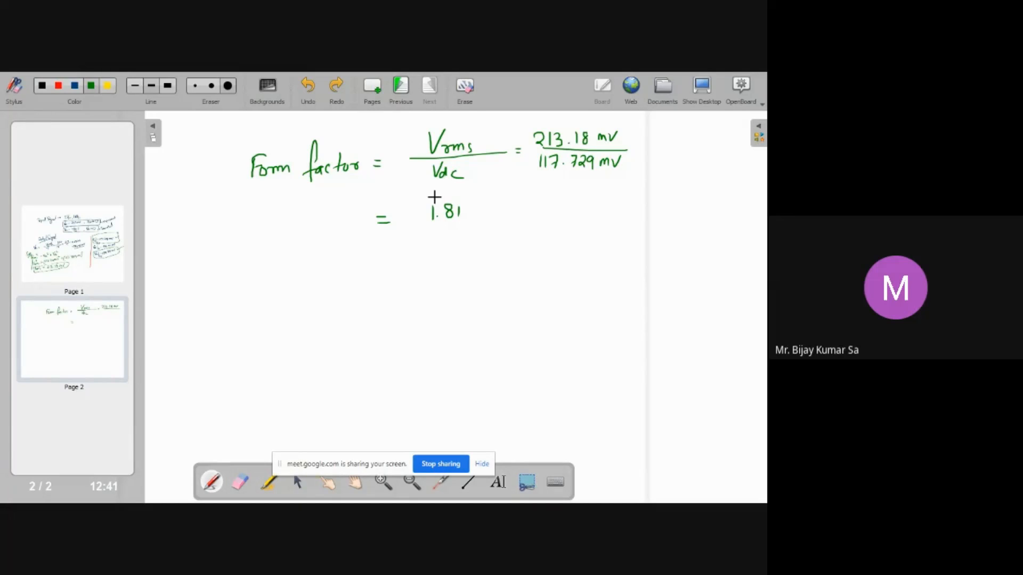
# Write Ripple factor = √(FF² − 1) below the form factor, with an equals sign underneath
pyautogui.click(112, 245)
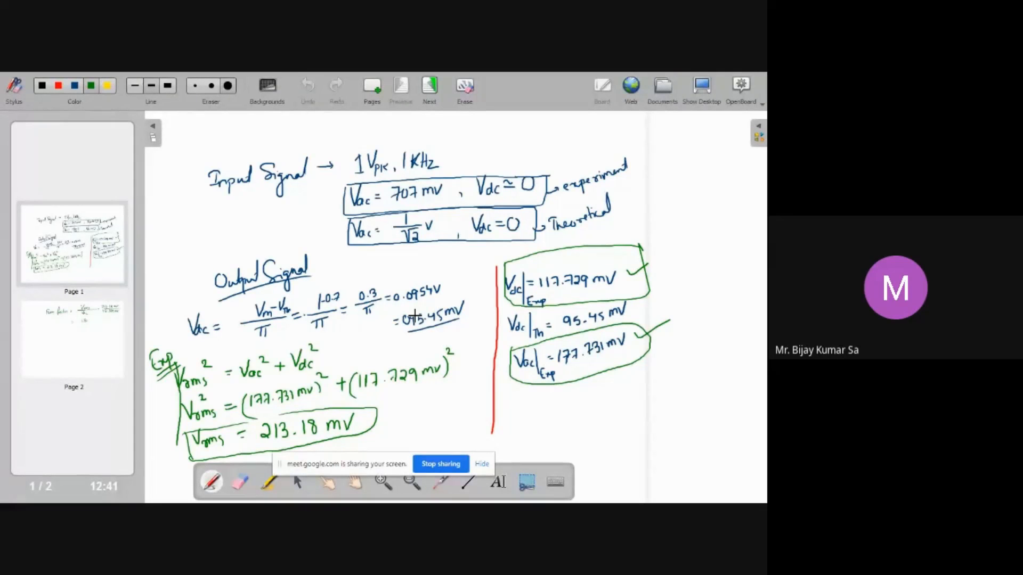
pyautogui.click(85, 322)
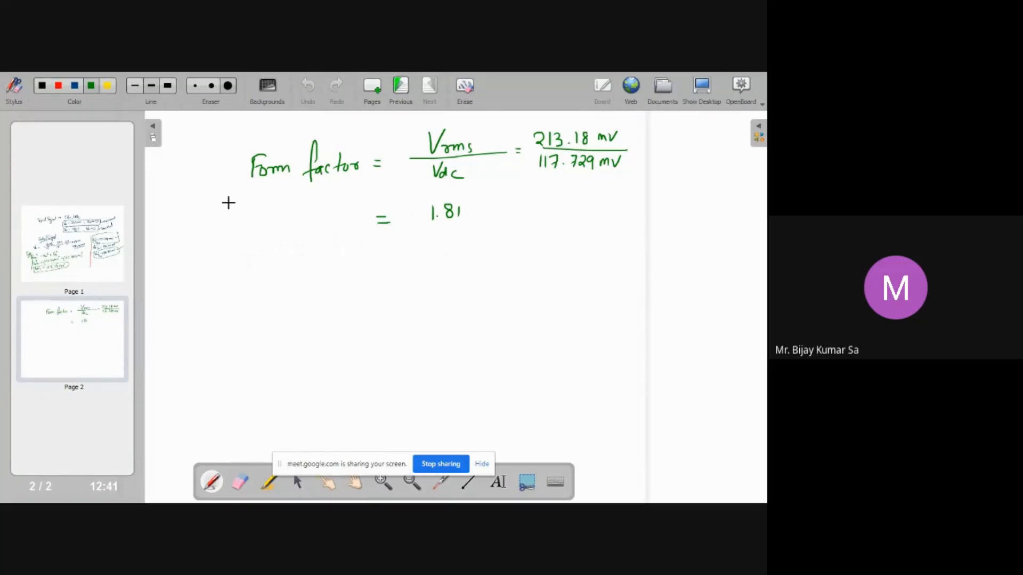
pyautogui.moveTo(252, 257)
pyautogui.mouseDown()
pyautogui.moveTo(248, 272)
pyautogui.moveTo(284, 277)
pyautogui.moveTo(293, 257)
pyautogui.moveTo(322, 283)
pyautogui.moveTo(333, 266)
pyautogui.mouseUp()
pyautogui.moveTo(341, 267); pyautogui.dragTo(349, 275)
pyautogui.moveTo(358, 250); pyautogui.dragTo(356, 275)
pyautogui.moveTo(352, 263); pyautogui.dragTo(401, 265)
pyautogui.moveTo(393, 273); pyautogui.dragTo(402, 271)
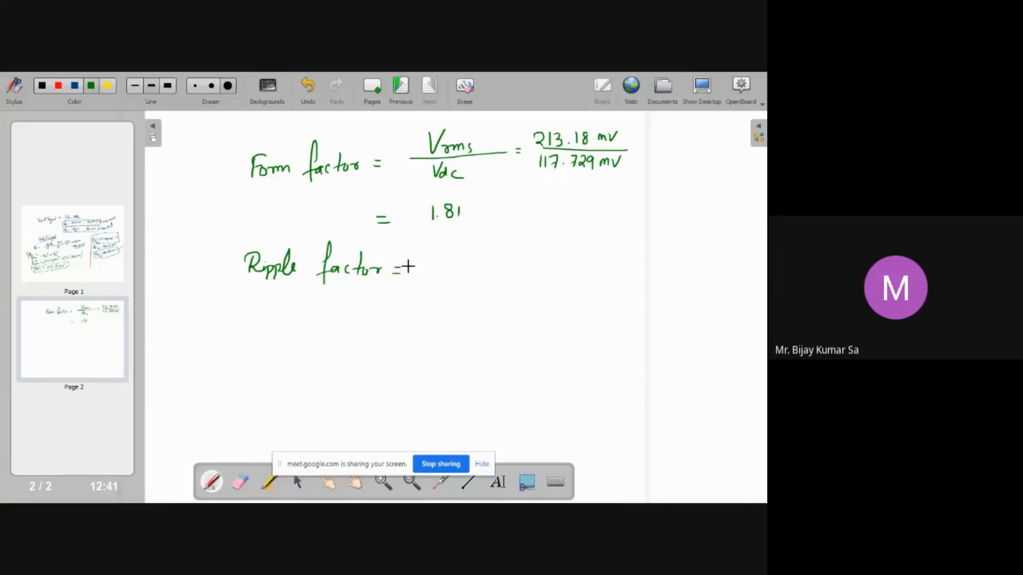
pyautogui.moveTo(426, 255)
pyautogui.mouseDown()
pyautogui.moveTo(434, 277)
pyautogui.moveTo(437, 238)
pyautogui.moveTo(590, 228)
pyautogui.mouseUp()
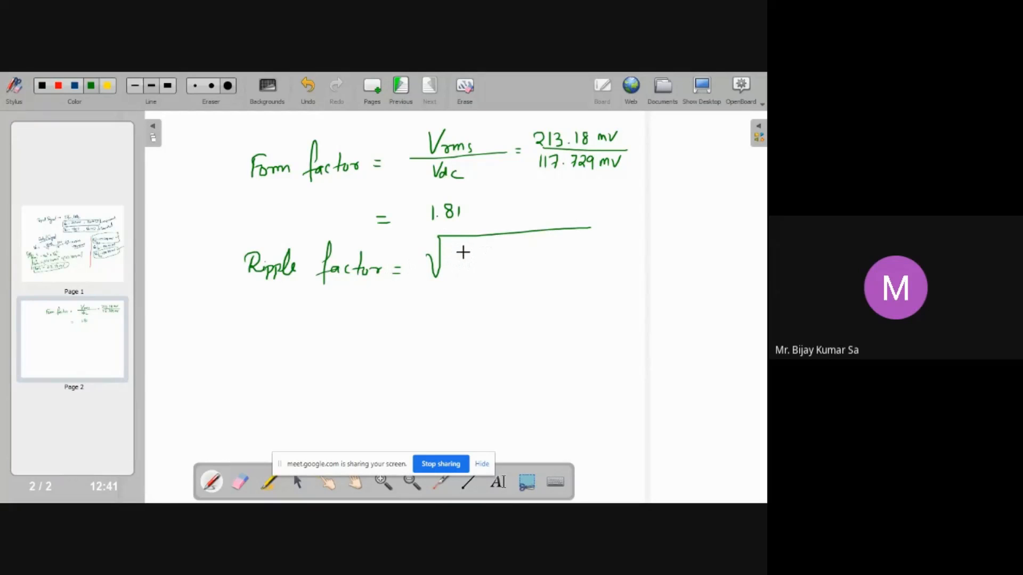
pyautogui.moveTo(458, 254)
pyautogui.mouseDown()
pyautogui.moveTo(458, 265)
pyautogui.moveTo(468, 253)
pyautogui.mouseUp()
pyautogui.moveTo(458, 260); pyautogui.dragTo(473, 264)
pyautogui.moveTo(473, 254)
pyautogui.mouseDown()
pyautogui.moveTo(496, 248)
pyautogui.moveTo(523, 263)
pyautogui.mouseUp()
pyautogui.moveTo(405, 303); pyautogui.dragTo(414, 303)
pyautogui.moveTo(406, 309); pyautogui.dragTo(415, 308)
# Write the ripple factor result 1.5 after the equals sign
pyautogui.click(75, 256)
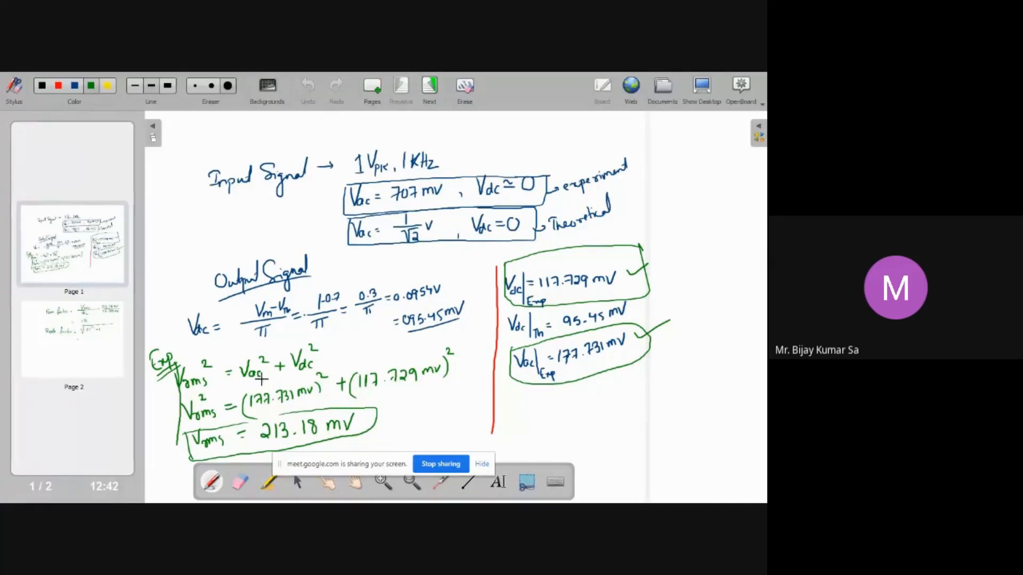
pyautogui.click(99, 350)
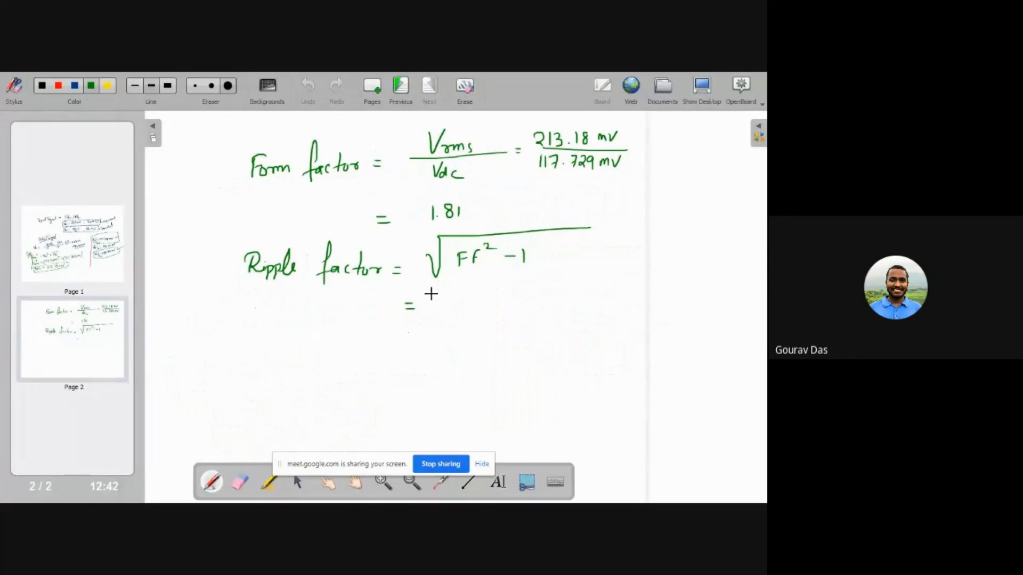
pyautogui.click(443, 310)
pyautogui.moveTo(438, 300)
pyautogui.mouseDown()
pyautogui.moveTo(436, 312)
pyautogui.moveTo(451, 307)
pyautogui.mouseUp()
pyautogui.moveTo(456, 293); pyautogui.dragTo(475, 291)
# On the first page, label the two boxed readings and the Vrms result as exp
pyautogui.click(81, 260)
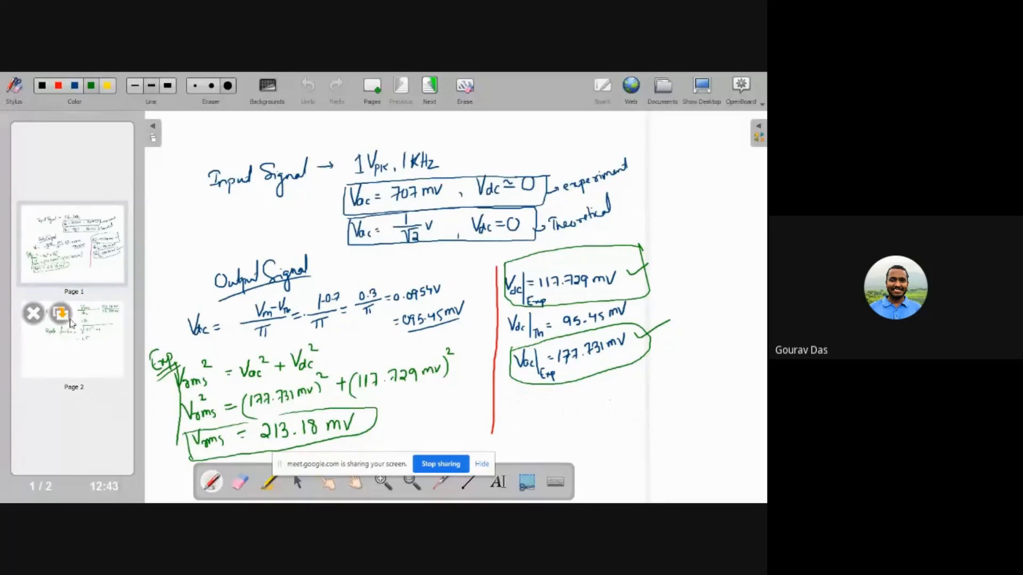
pyautogui.click(91, 330)
pyautogui.click(101, 247)
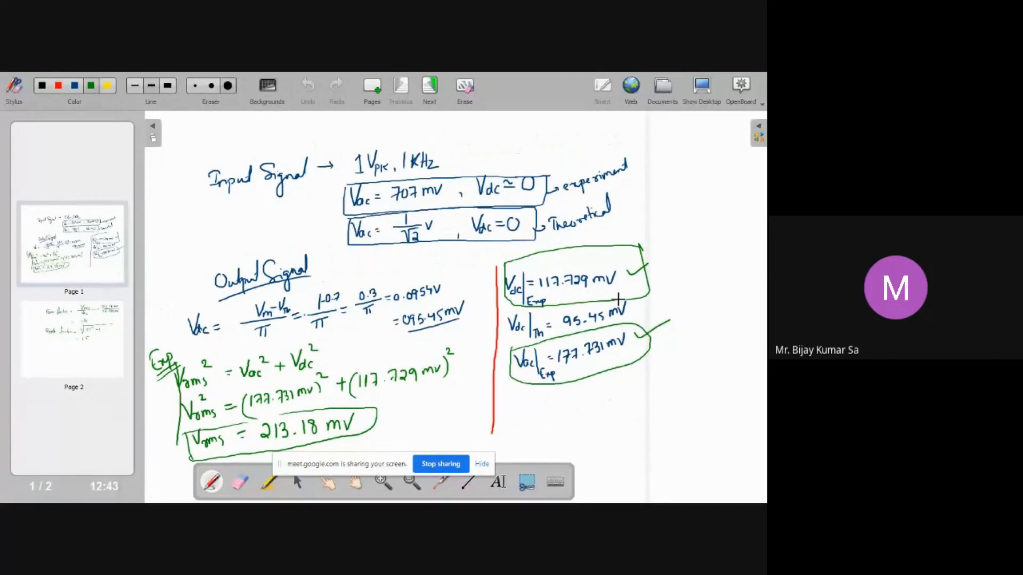
pyautogui.moveTo(658, 286)
pyautogui.mouseDown()
pyautogui.moveTo(673, 280)
pyautogui.moveTo(673, 257)
pyautogui.mouseUp()
pyautogui.rightClick(671, 253)
pyautogui.hotkey('ctrl', 'z')
pyautogui.moveTo(673, 280); pyautogui.dragTo(676, 282)
pyautogui.moveTo(657, 344); pyautogui.dragTo(661, 343)
pyautogui.moveTo(664, 341); pyautogui.dragTo(673, 348)
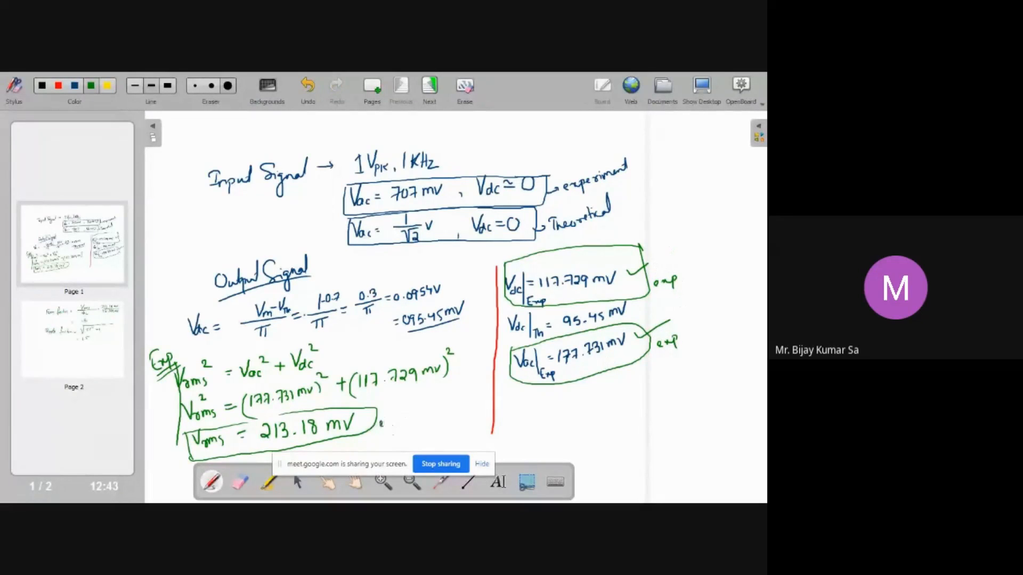
pyautogui.moveTo(392, 418); pyautogui.dragTo(397, 424)
# Write Vrms = (Vm − Vγ)/2 in blue below the Vdc formula
pyautogui.click(100, 361)
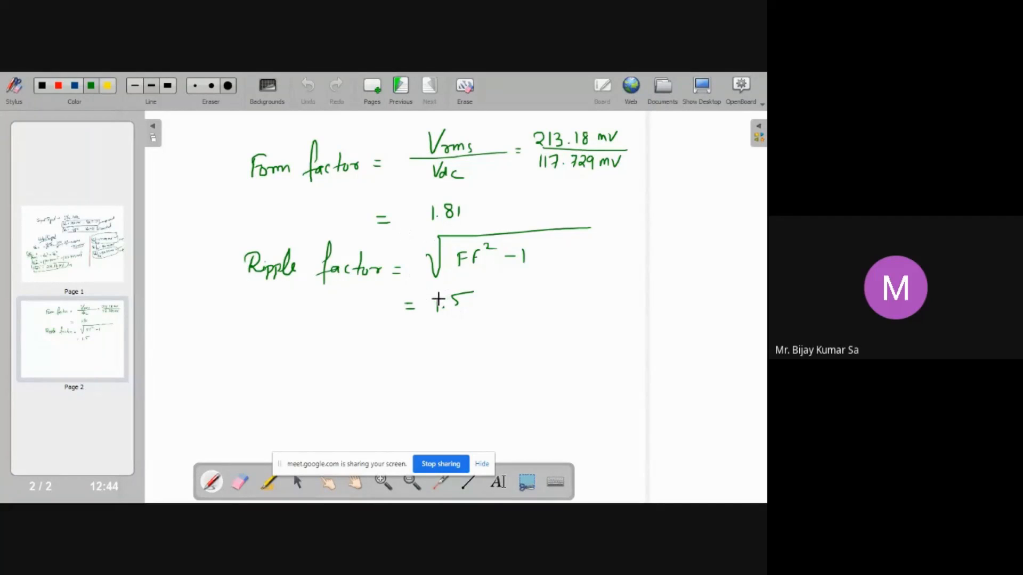
pyautogui.click(92, 251)
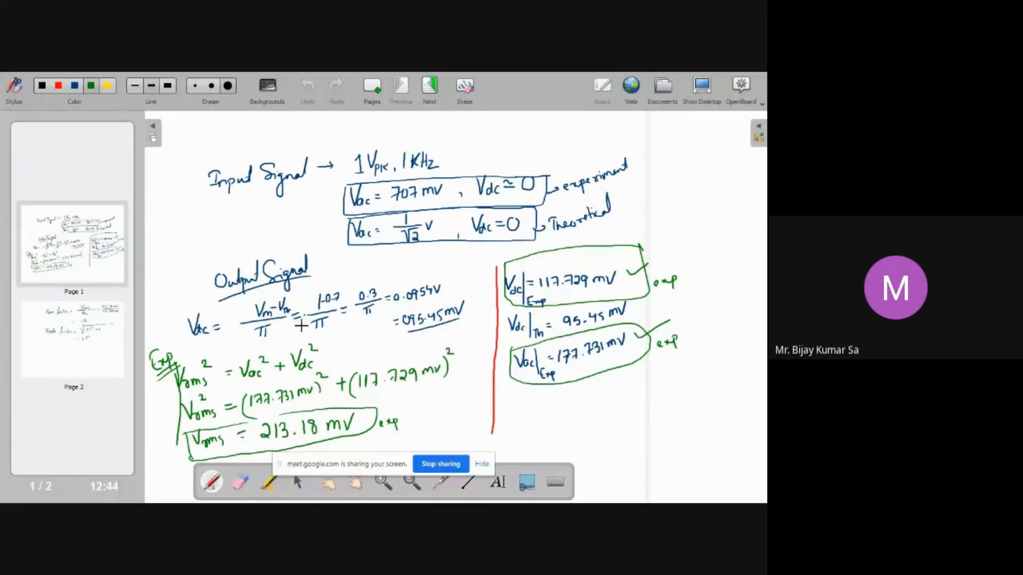
pyautogui.click(74, 86)
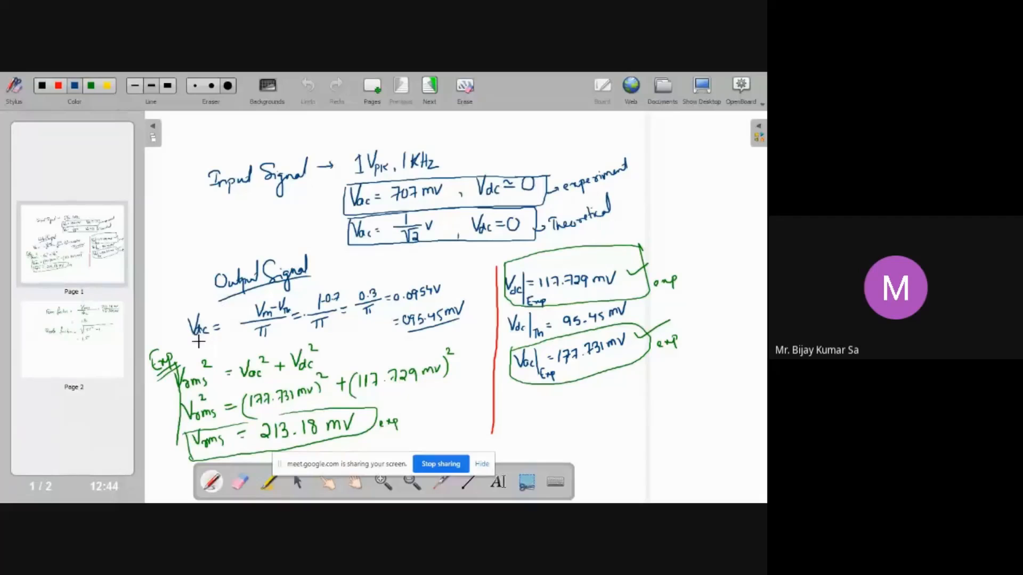
pyautogui.moveTo(199, 340)
pyautogui.mouseDown()
pyautogui.moveTo(212, 351)
pyautogui.moveTo(229, 342)
pyautogui.mouseUp()
pyautogui.moveTo(226, 345)
pyautogui.mouseDown()
pyautogui.moveTo(243, 335)
pyautogui.moveTo(260, 345)
pyautogui.mouseUp()
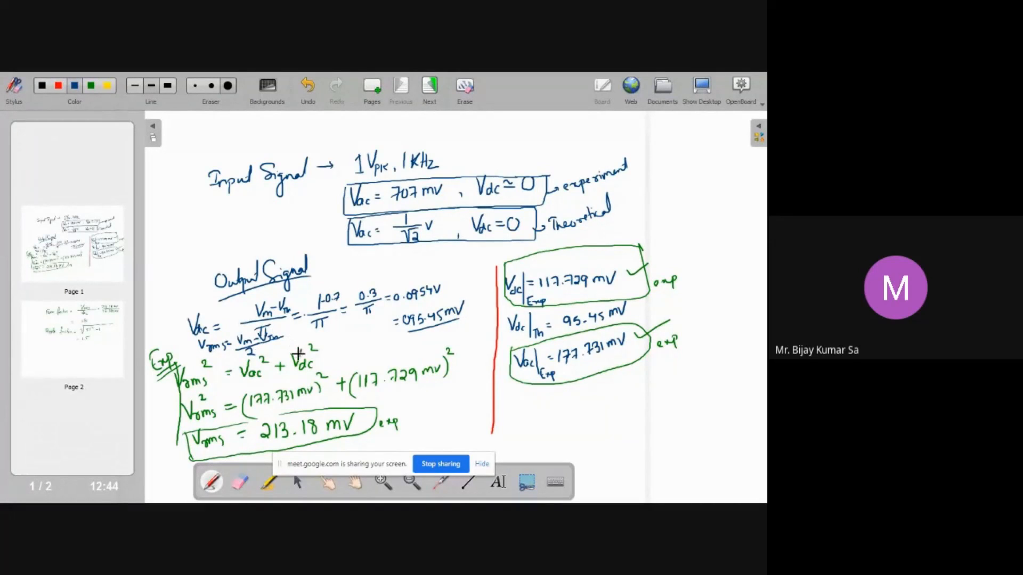
pyautogui.moveTo(291, 336); pyautogui.dragTo(298, 339)
pyautogui.moveTo(316, 330); pyautogui.dragTo(333, 337)
# On the second page, draw a red divider below the calculations and bracket them with the label experiment
pyautogui.click(100, 338)
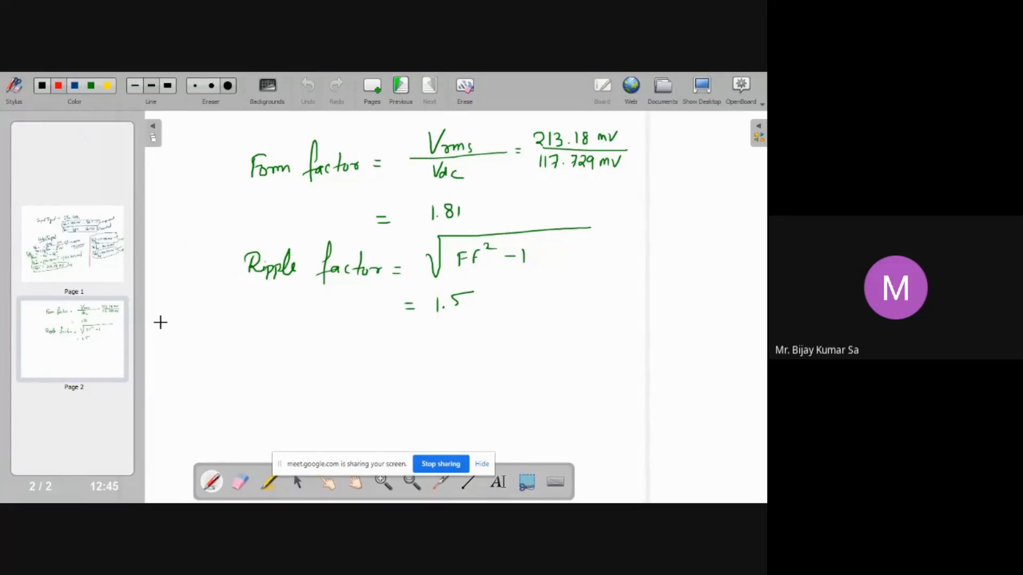
pyautogui.moveTo(166, 328); pyautogui.dragTo(601, 349)
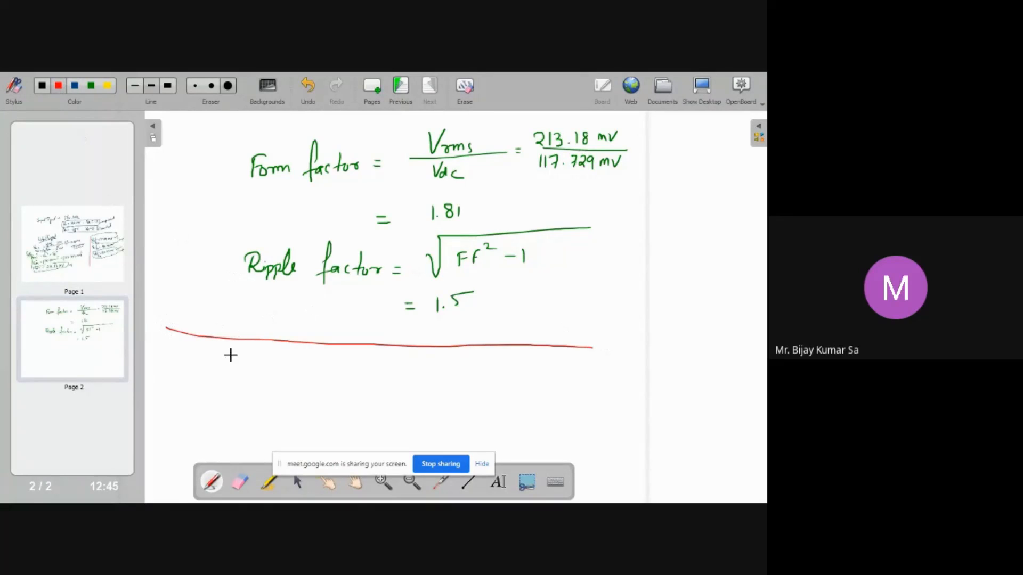
pyautogui.moveTo(229, 140)
pyautogui.mouseDown()
pyautogui.moveTo(220, 205)
pyautogui.moveTo(255, 316)
pyautogui.mouseUp()
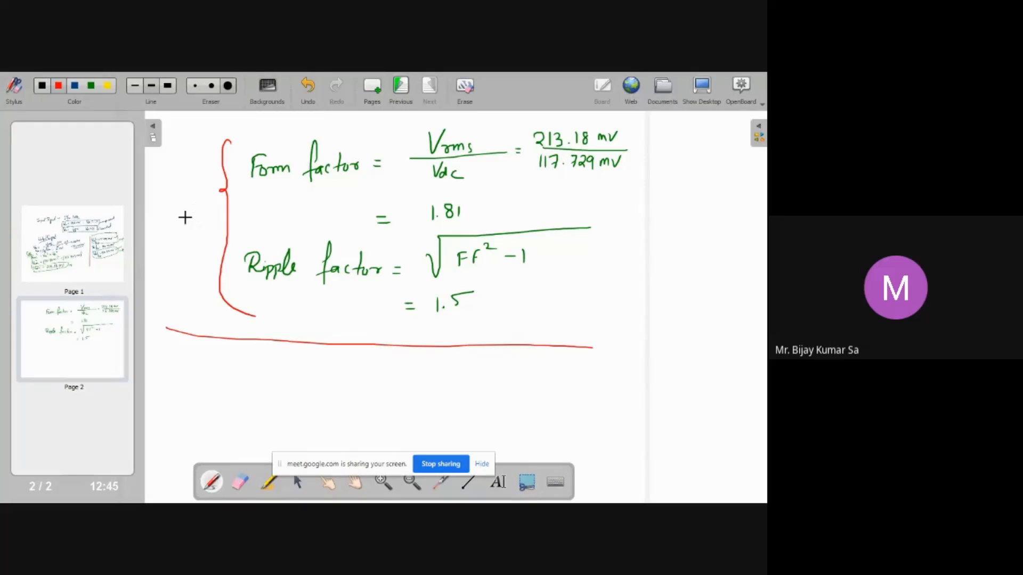
pyautogui.hotkey('ctrl', 'z')
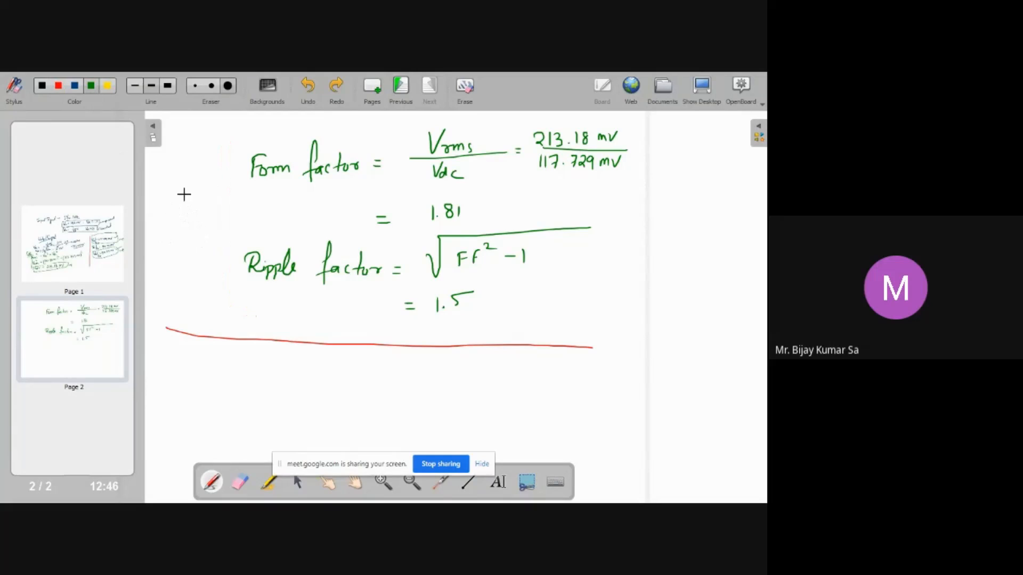
pyautogui.moveTo(240, 143)
pyautogui.mouseDown()
pyautogui.moveTo(216, 225)
pyautogui.moveTo(227, 296)
pyautogui.mouseUp()
pyautogui.moveTo(153, 208)
pyautogui.mouseDown()
pyautogui.moveTo(171, 217)
pyautogui.moveTo(227, 165)
pyautogui.mouseUp()
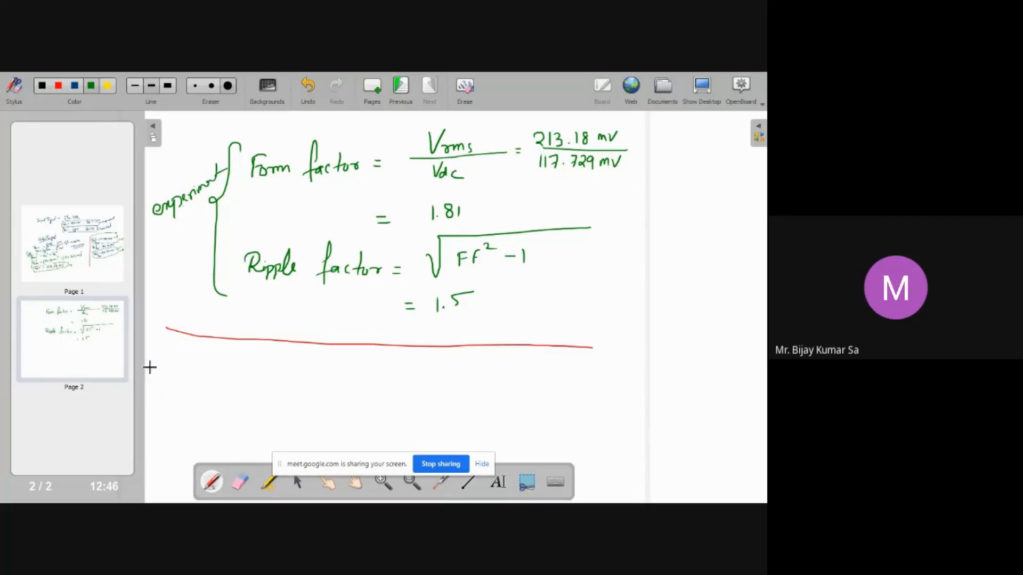
# Switch to red ink and write Form factor = Vrms/Vdc below the red divider
pyautogui.click(60, 86)
pyautogui.moveTo(235, 361)
pyautogui.mouseDown()
pyautogui.moveTo(356, 364)
pyautogui.moveTo(396, 351)
pyautogui.moveTo(427, 361)
pyautogui.moveTo(406, 368)
pyautogui.moveTo(421, 375)
pyautogui.mouseUp()
pyautogui.click(398, 366)
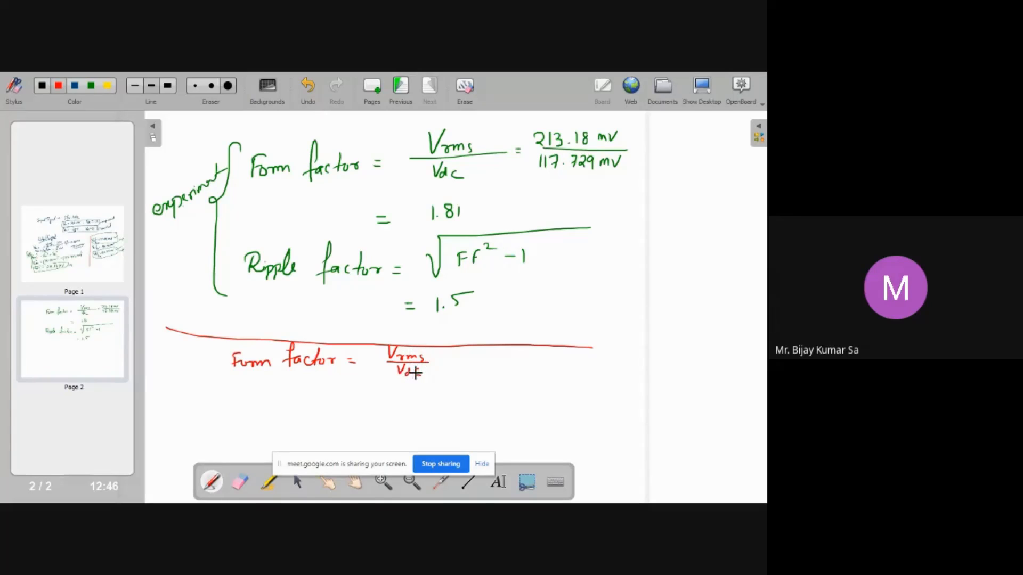
# Consulting the first page's values, complete the form factor as 0.15/0.095 = 1.57
pyautogui.click(65, 248)
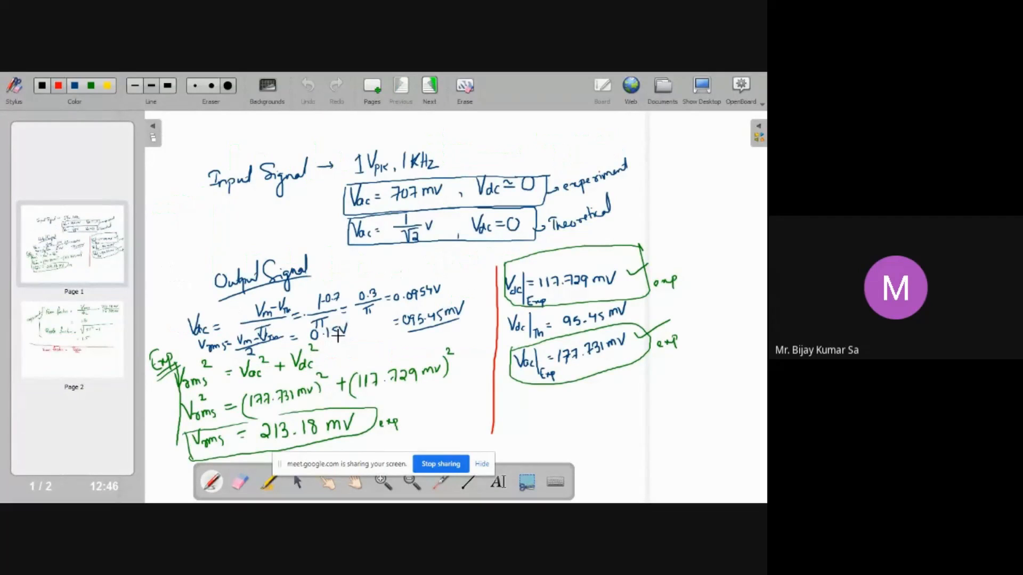
pyautogui.click(85, 331)
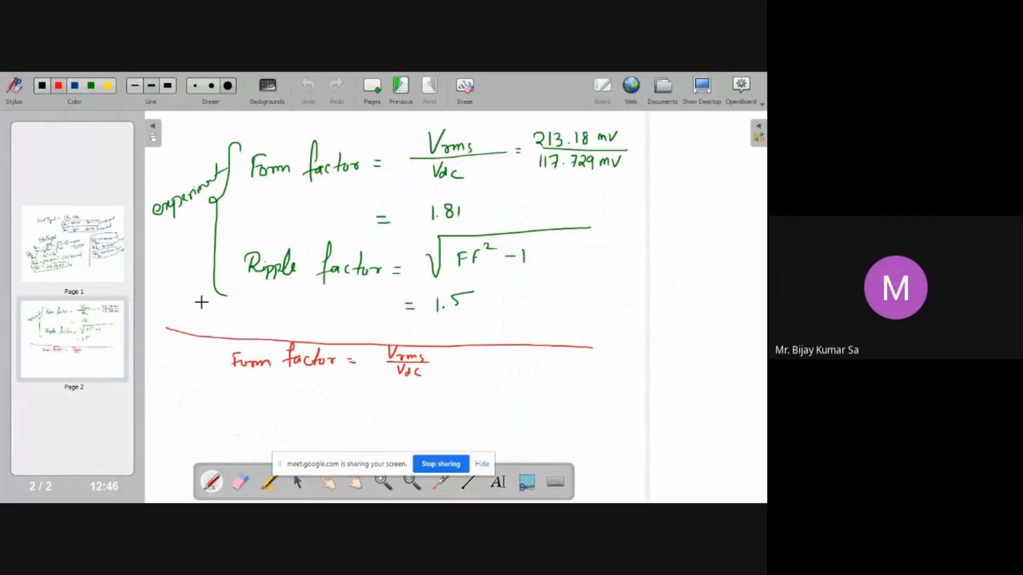
pyautogui.moveTo(440, 358); pyautogui.dragTo(448, 358)
pyautogui.moveTo(440, 363)
pyautogui.mouseDown()
pyautogui.moveTo(470, 352)
pyautogui.moveTo(507, 360)
pyautogui.mouseUp()
pyautogui.click(478, 355)
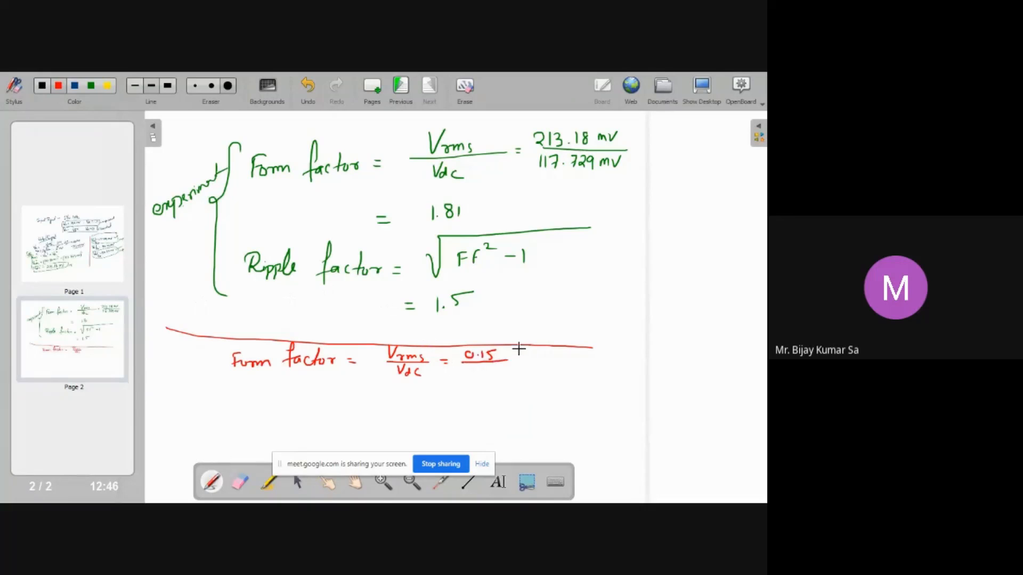
pyautogui.click(99, 259)
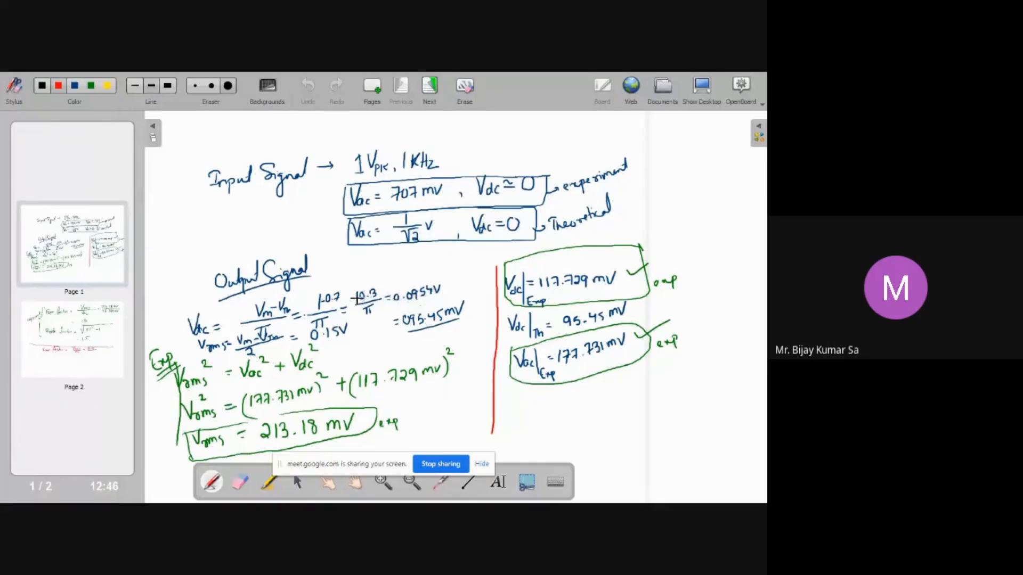
pyautogui.click(85, 319)
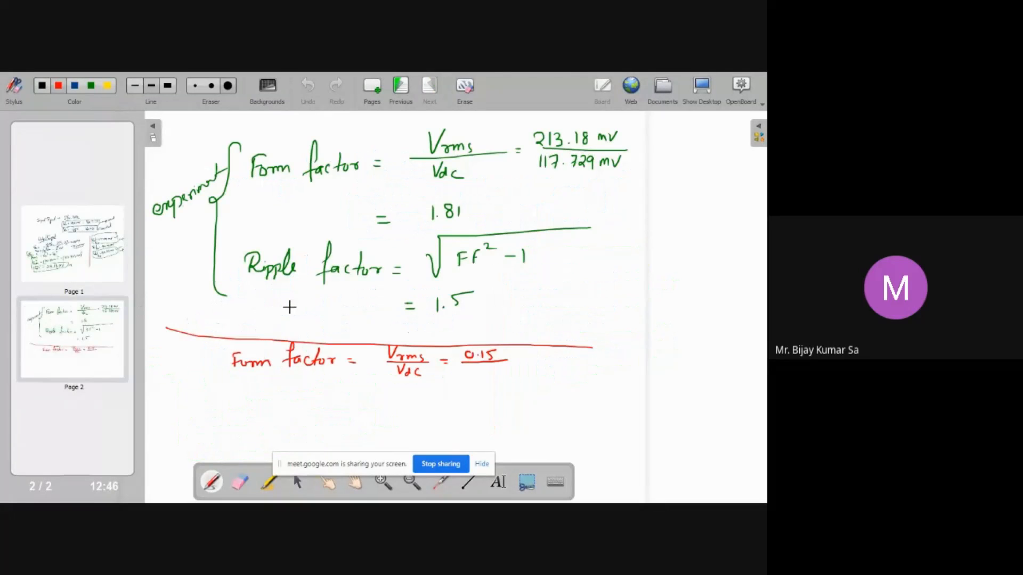
pyautogui.moveTo(464, 366); pyautogui.dragTo(493, 374)
pyautogui.click(473, 369)
pyautogui.moveTo(520, 362); pyautogui.dragTo(528, 357)
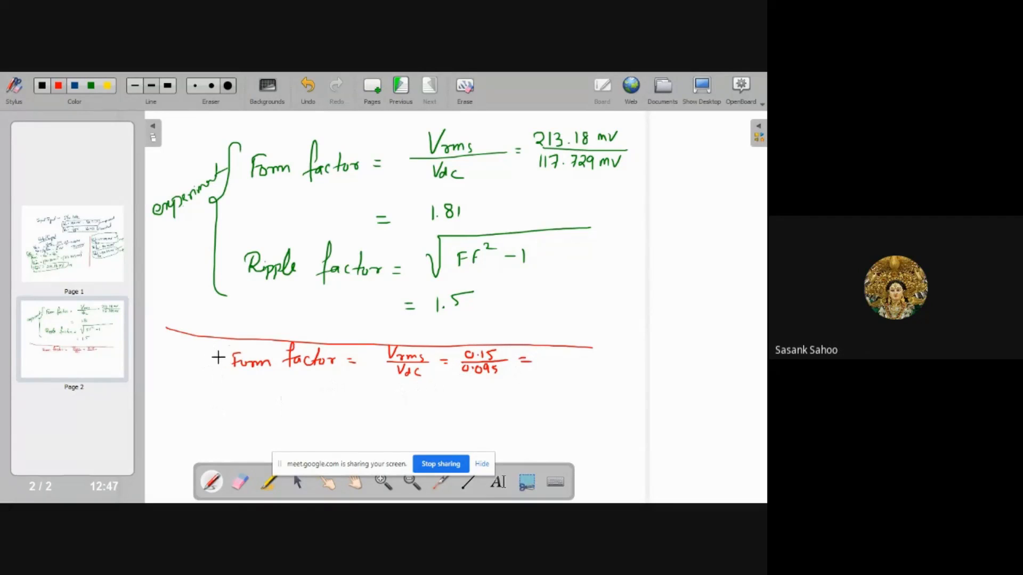
pyautogui.moveTo(549, 353)
pyautogui.mouseDown()
pyautogui.moveTo(548, 364)
pyautogui.moveTo(573, 361)
pyautogui.mouseUp()
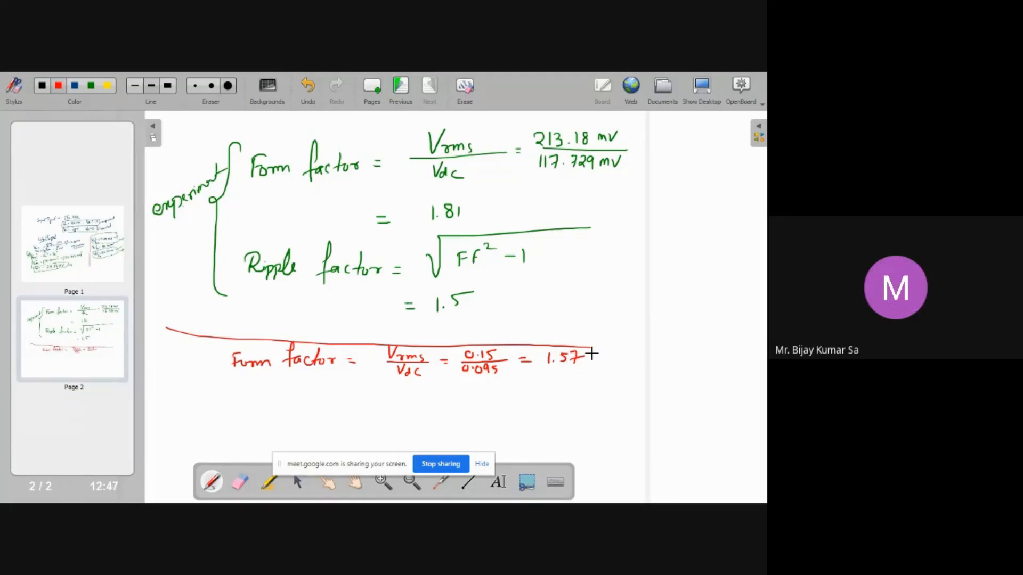
# Write Ripple factor = 1.21 in red below the form factor line
pyautogui.moveTo(235, 397)
pyautogui.mouseDown()
pyautogui.moveTo(235, 414)
pyautogui.moveTo(250, 423)
pyautogui.moveTo(277, 407)
pyautogui.moveTo(289, 421)
pyautogui.moveTo(321, 401)
pyautogui.moveTo(325, 417)
pyautogui.moveTo(363, 410)
pyautogui.mouseUp()
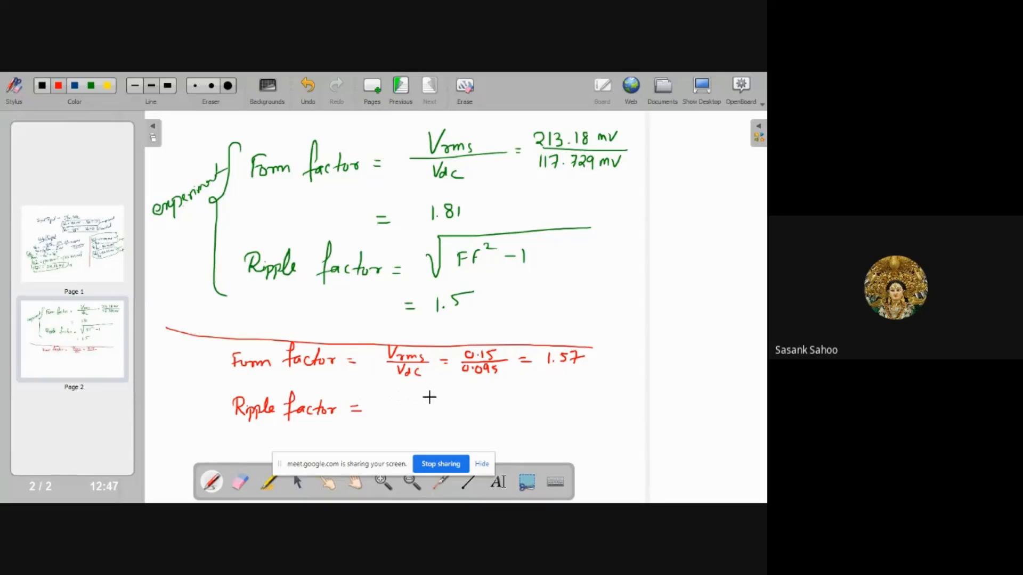
pyautogui.click(399, 413)
pyautogui.moveTo(393, 400)
pyautogui.mouseDown()
pyautogui.moveTo(392, 414)
pyautogui.moveTo(417, 414)
pyautogui.mouseUp()
pyautogui.moveTo(428, 399); pyautogui.dragTo(428, 418)
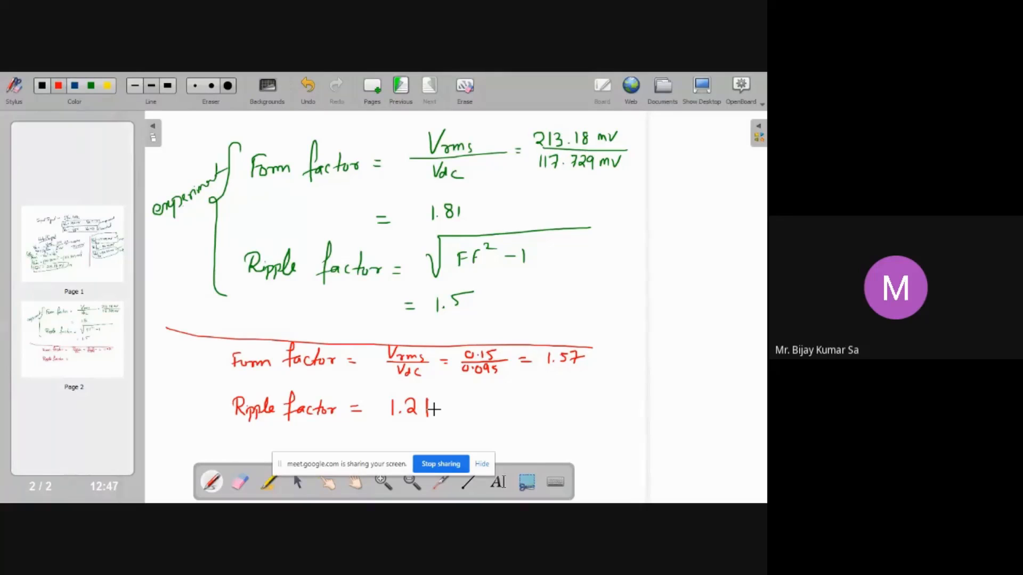
# Bracket the two red calculations and label them Theory
pyautogui.moveTo(212, 349)
pyautogui.mouseDown()
pyautogui.moveTo(219, 344)
pyautogui.moveTo(230, 446)
pyautogui.mouseUp()
pyautogui.moveTo(154, 395)
pyautogui.mouseDown()
pyautogui.moveTo(182, 390)
pyautogui.moveTo(186, 410)
pyautogui.moveTo(203, 396)
pyautogui.mouseUp()
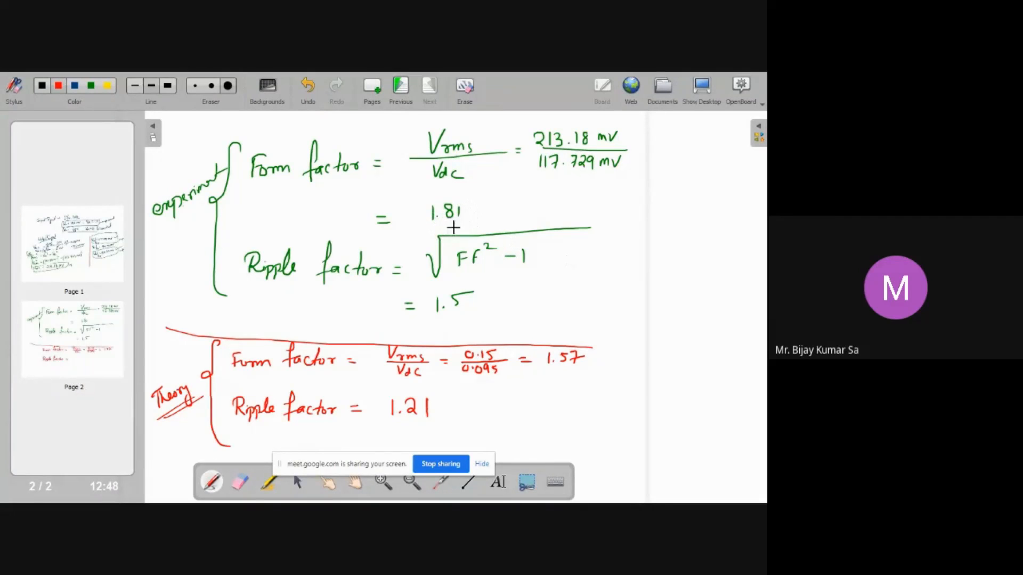
# Leave the whiteboard and switch back to the Multisim circuit window
pyautogui.moveTo(432, 229); pyautogui.dragTo(463, 225)
pyautogui.press('super+d')
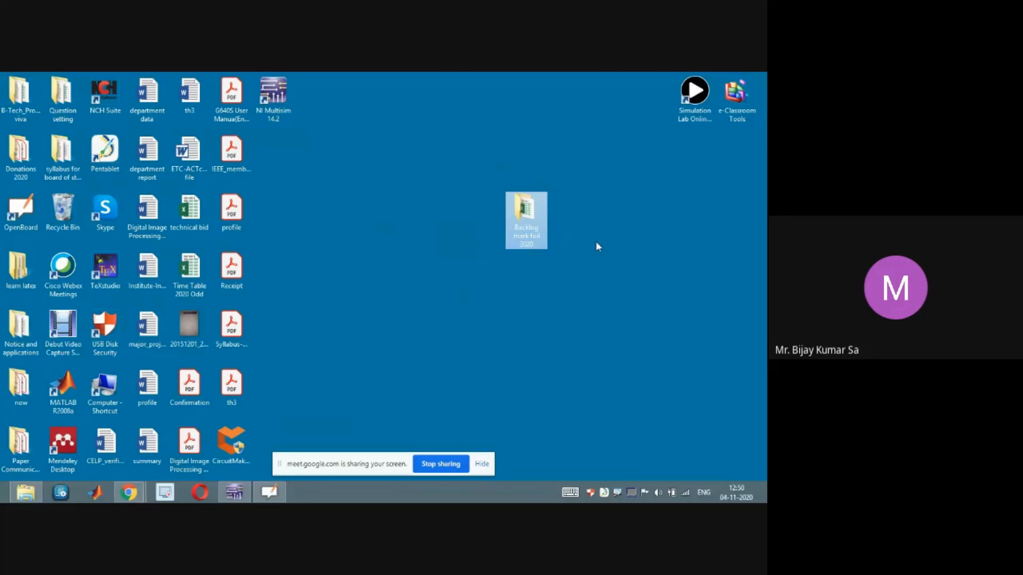
pyautogui.click(234, 492)
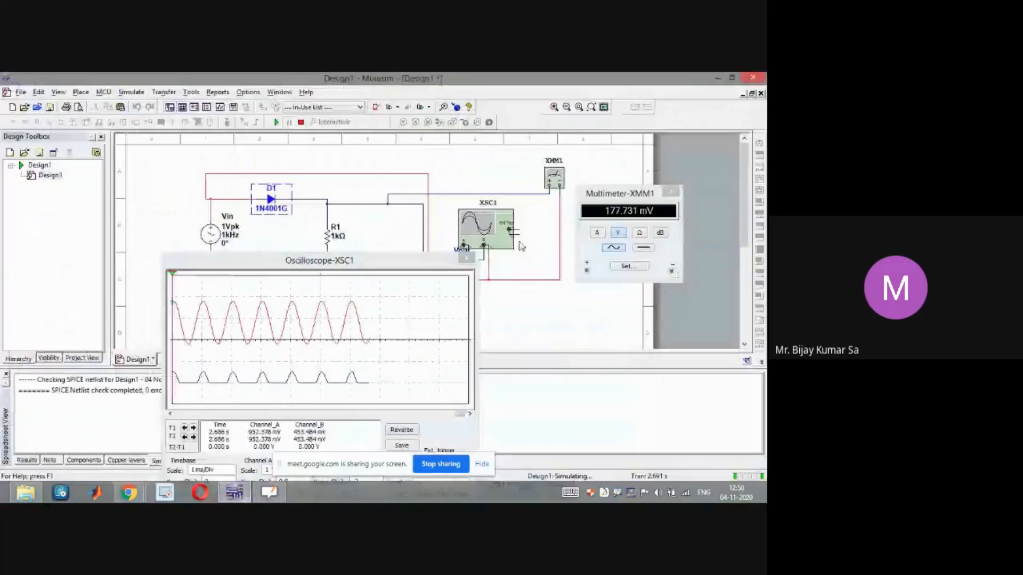
# Close the oscilloscope and multimeter displays and stop the running simulation
pyautogui.moveTo(399, 266); pyautogui.dragTo(539, 191)
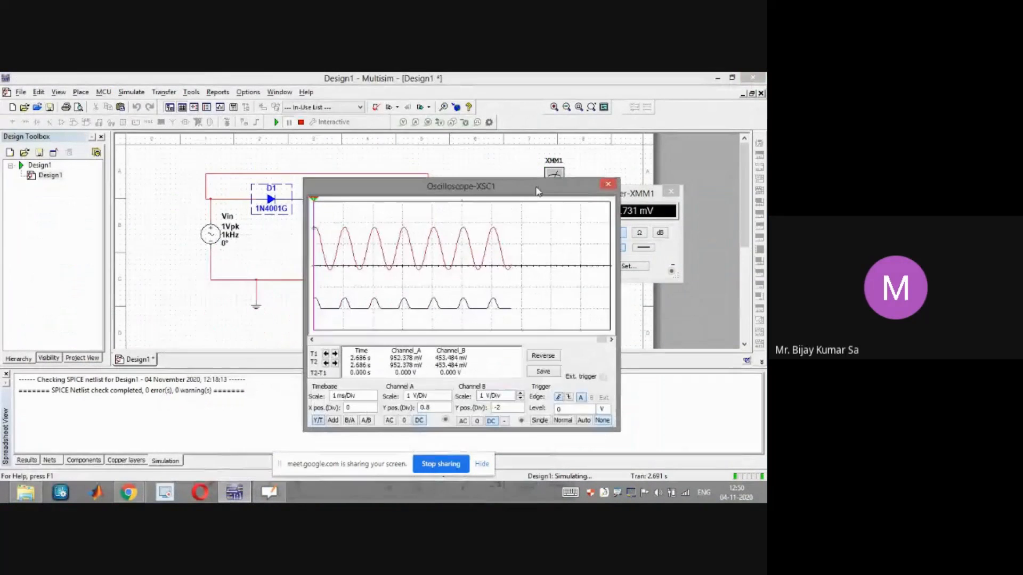
pyautogui.click(608, 186)
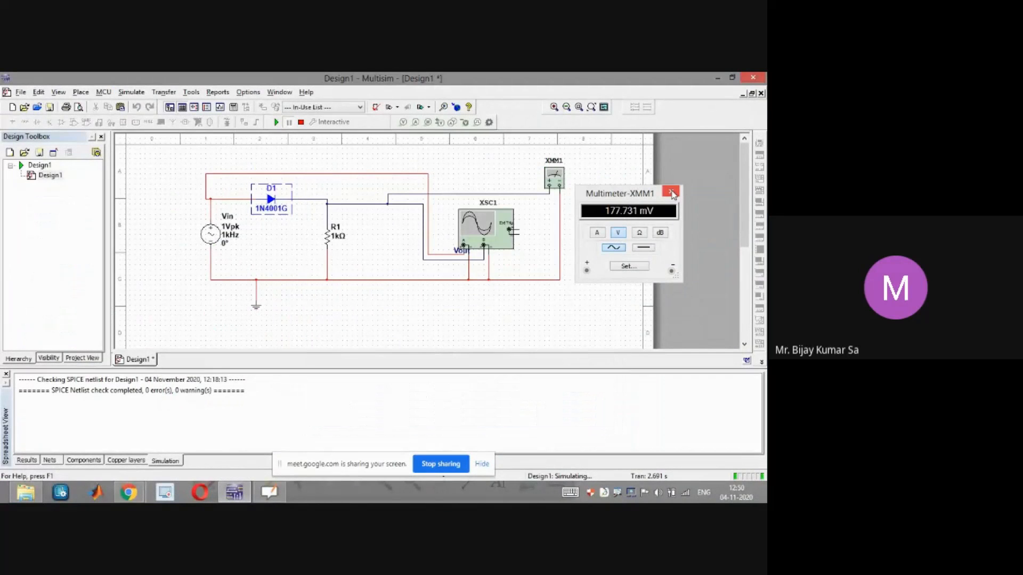
pyautogui.click(671, 193)
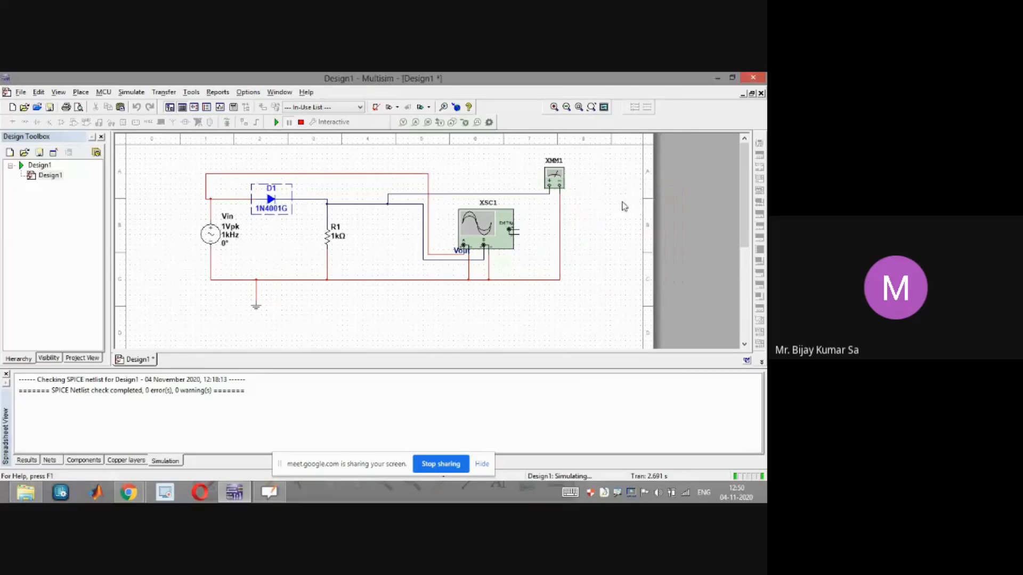
pyautogui.click(302, 123)
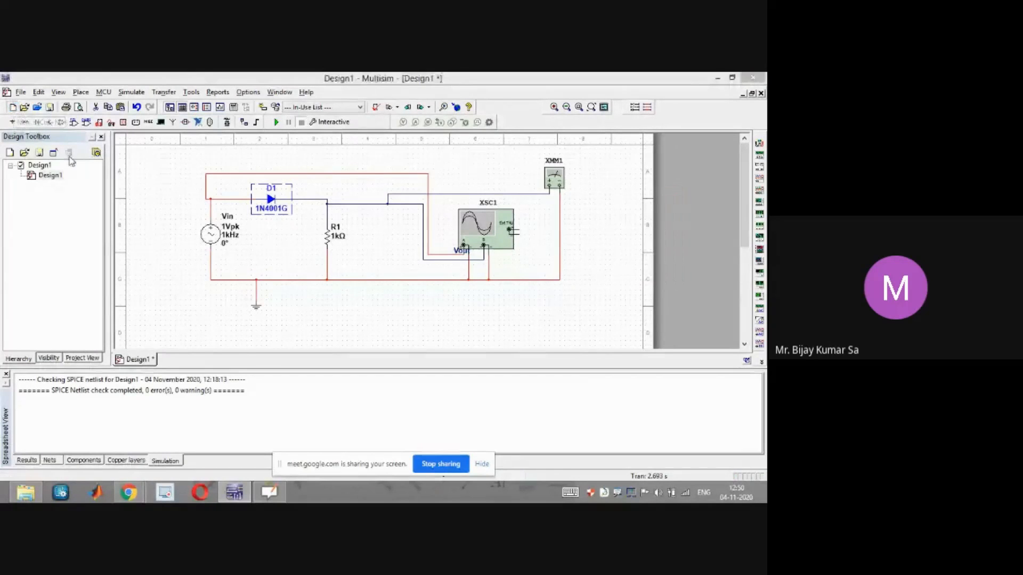
# Create a new blank design
pyautogui.hotkey('ctrl', 'n')
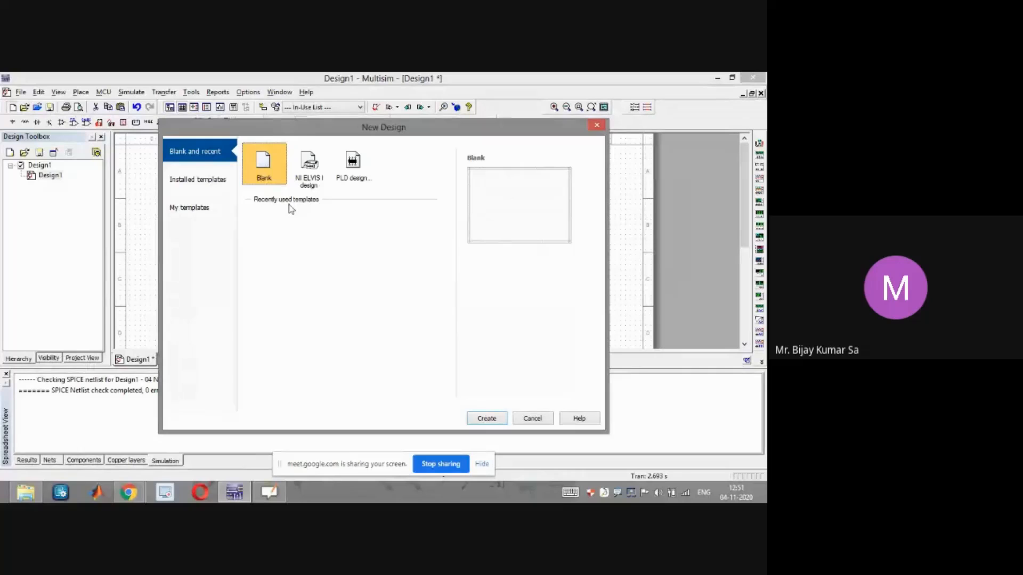
pyautogui.click(487, 418)
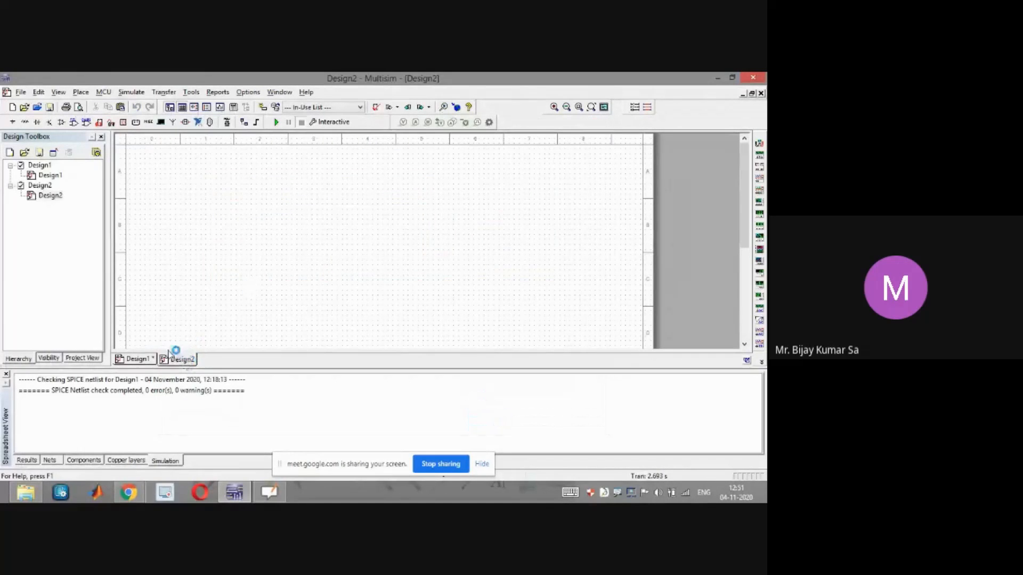
# Save the half-wave rectifier design as half_wave without saving simulation data
pyautogui.click(145, 359)
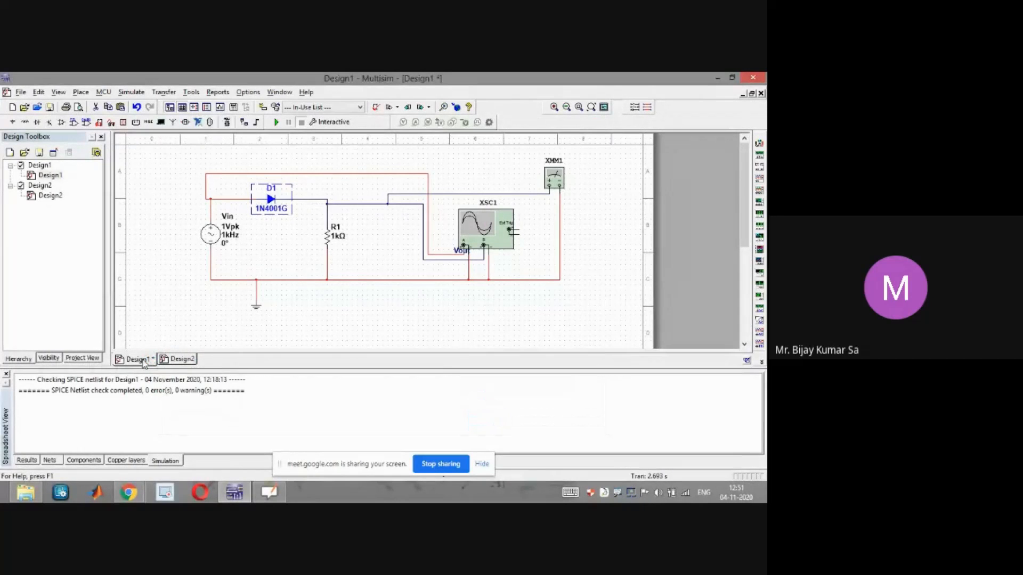
pyautogui.click(20, 93)
pyautogui.click(46, 190)
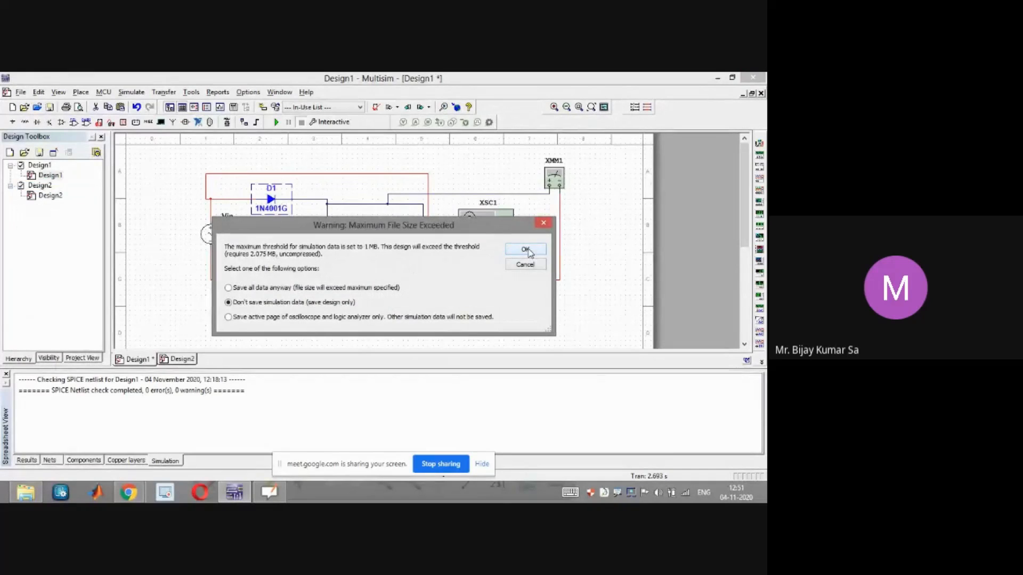
pyautogui.click(525, 250)
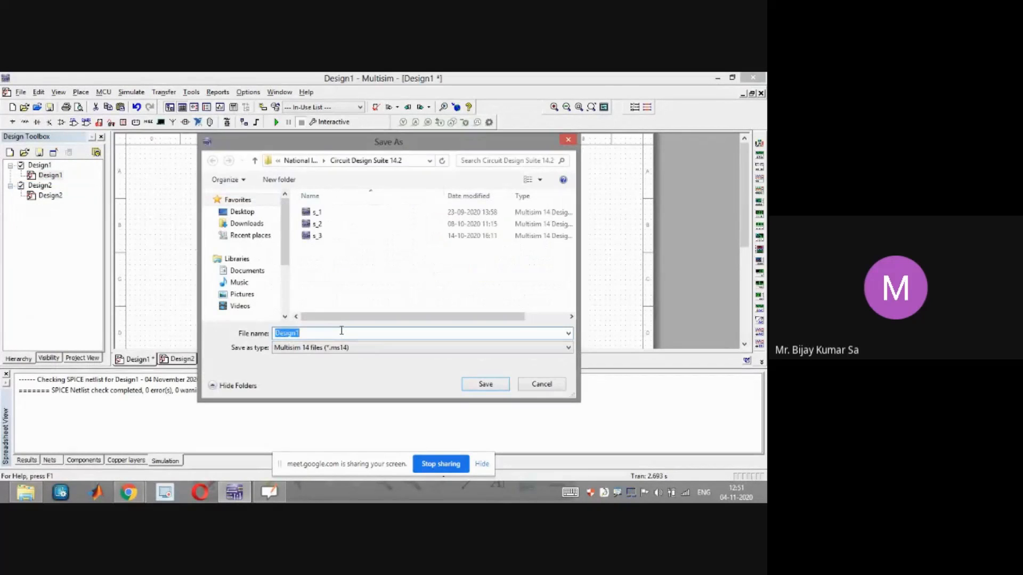
pyautogui.write('half_wave')
pyautogui.click(482, 384)
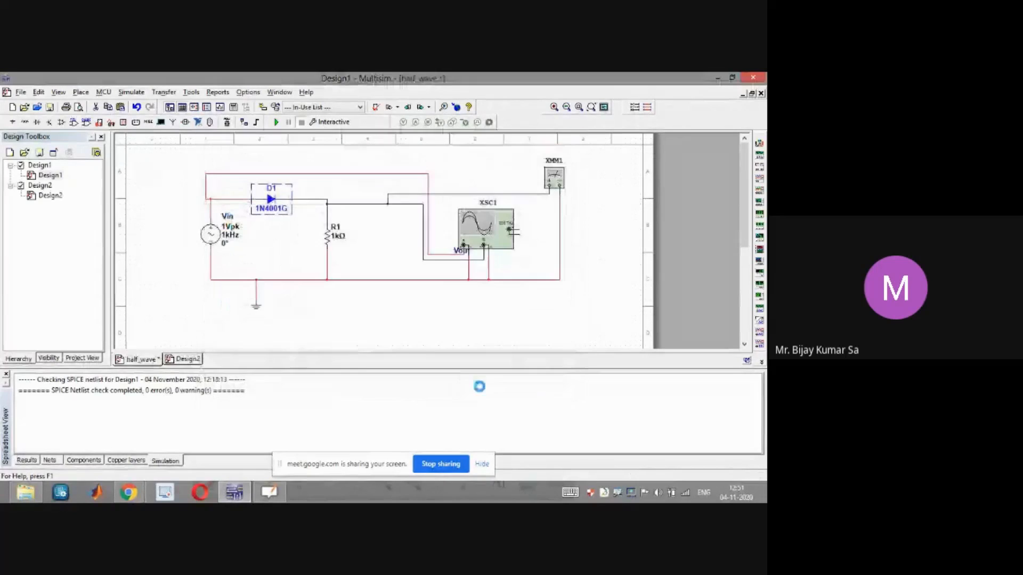
# Save the new blank design as full_wave
pyautogui.click(181, 360)
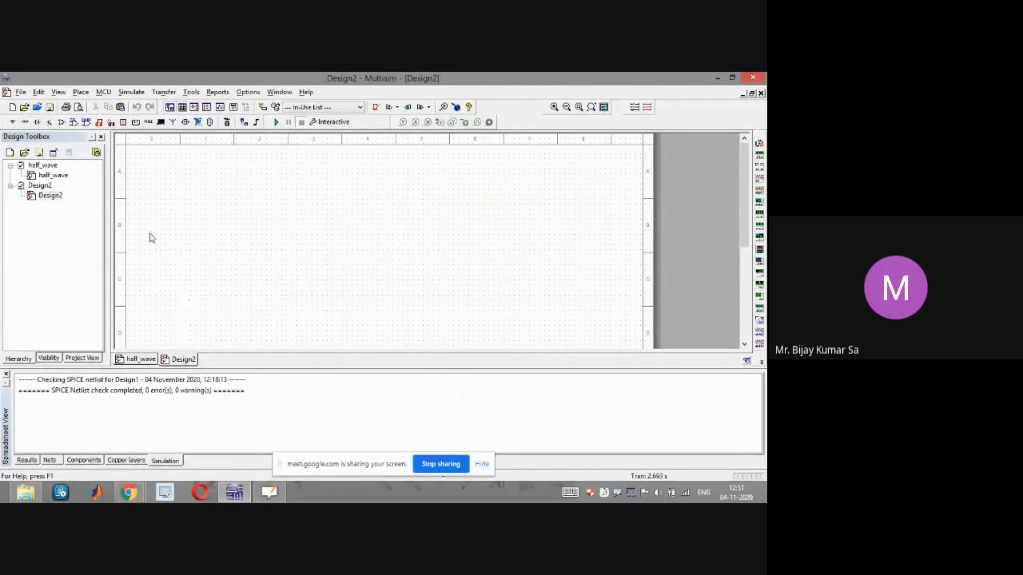
pyautogui.click(20, 92)
pyautogui.click(35, 189)
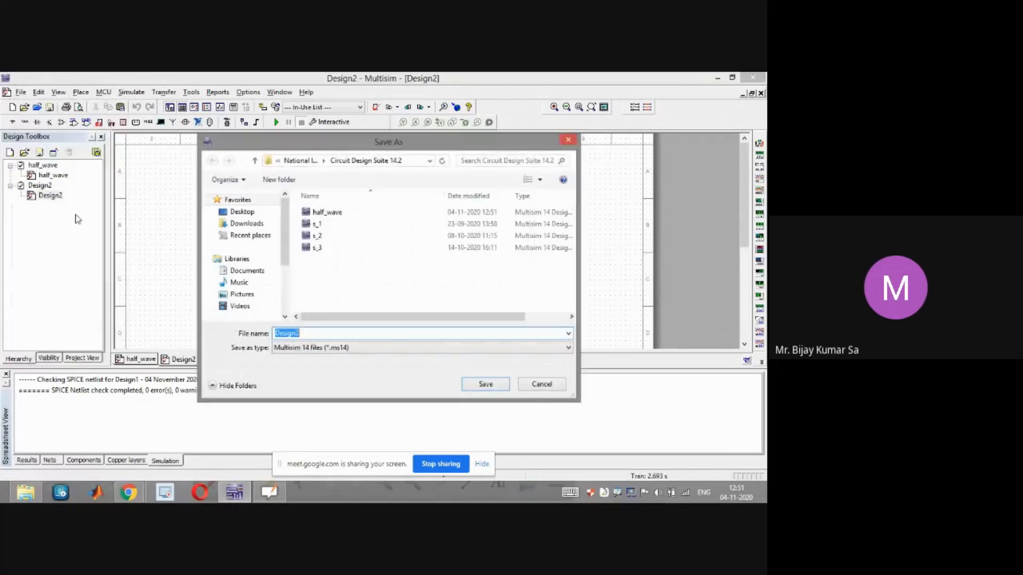
pyautogui.write('full_wave')
pyautogui.press('Return')
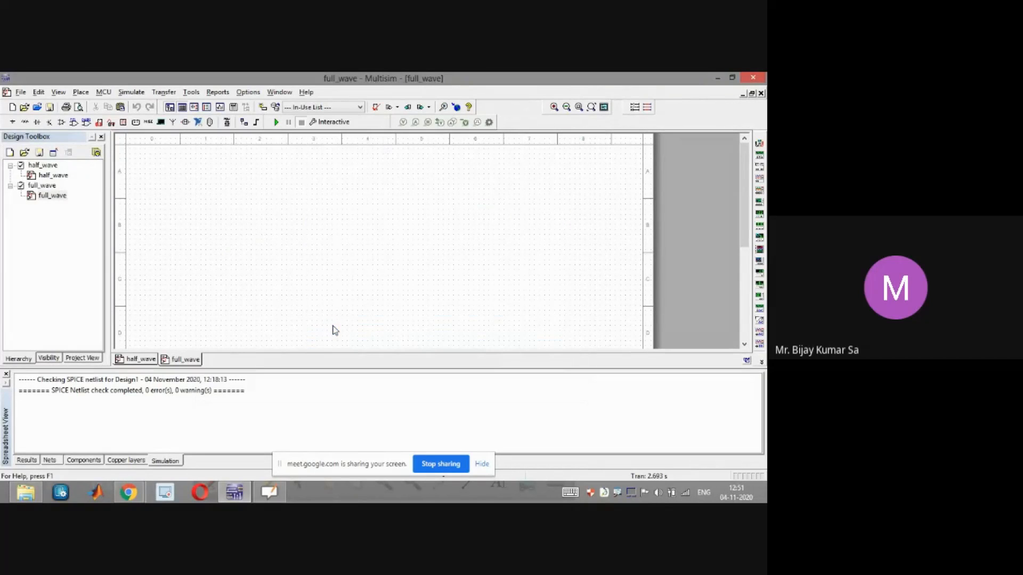
# Copy the 1N4001G diode from the half_wave design and paste it into the full_wave design
pyautogui.click(137, 360)
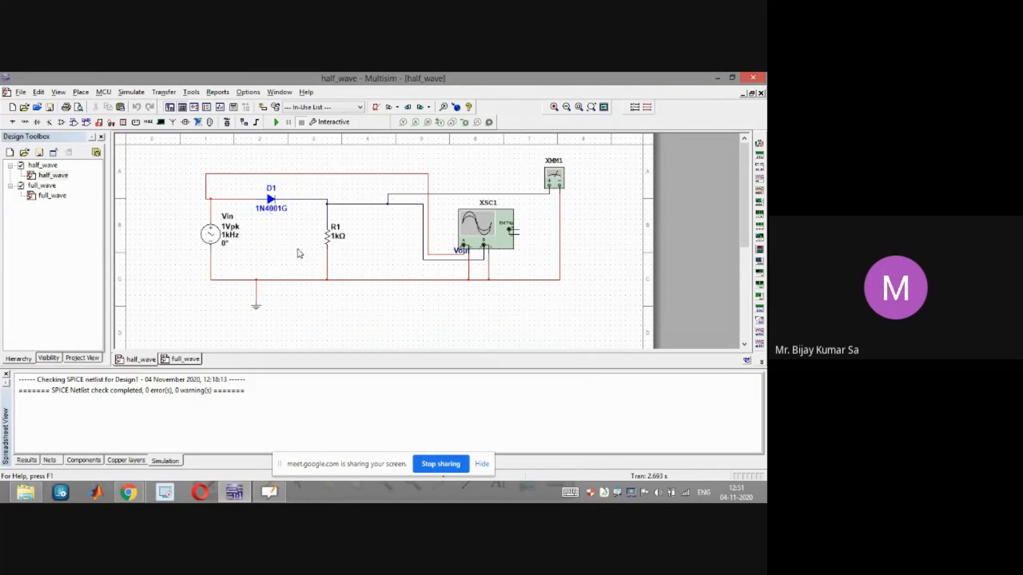
pyautogui.click(273, 208)
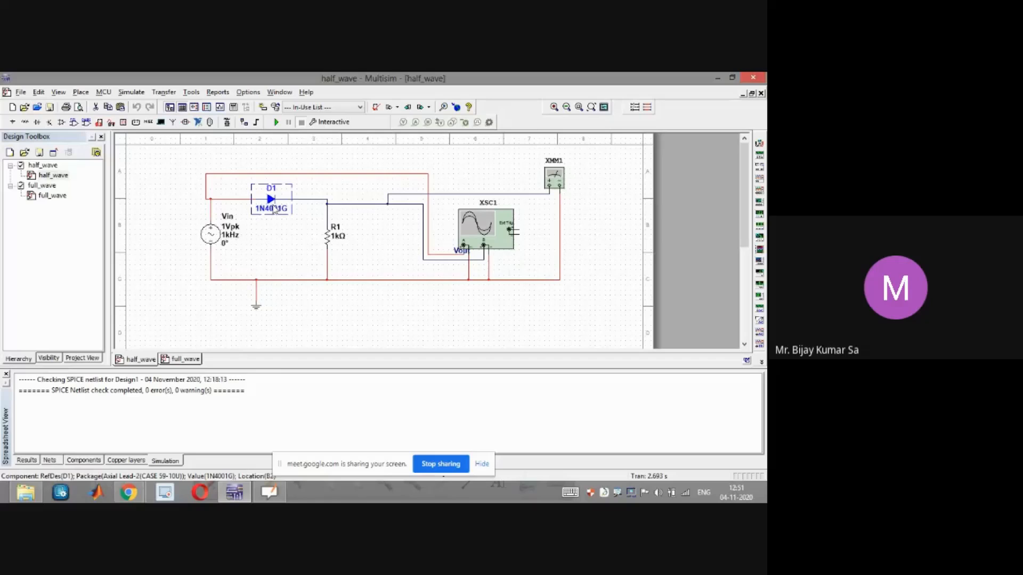
pyautogui.click(193, 359)
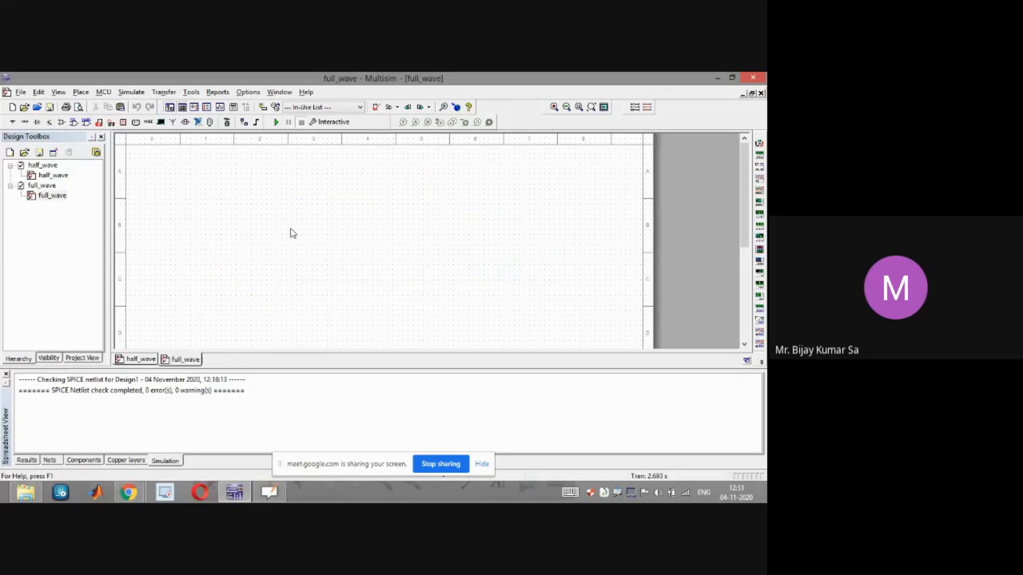
pyautogui.hotkey('ctrl', 'v')
pyautogui.click(330, 214)
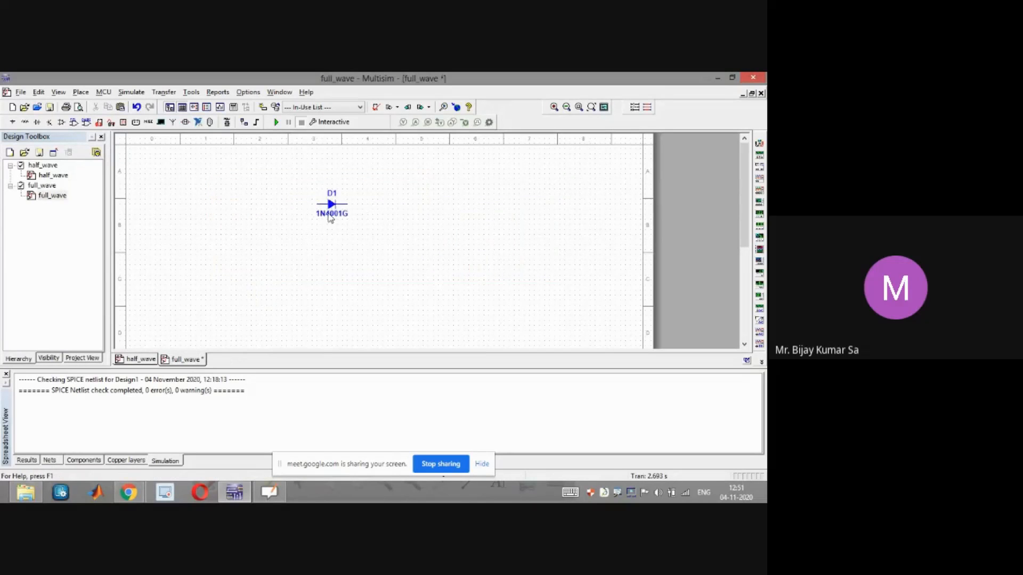
# Reposition the pasted diode and paste three more 1N4001G diodes, D2, D3 and D4, around it
pyautogui.moveTo(332, 210); pyautogui.dragTo(363, 199)
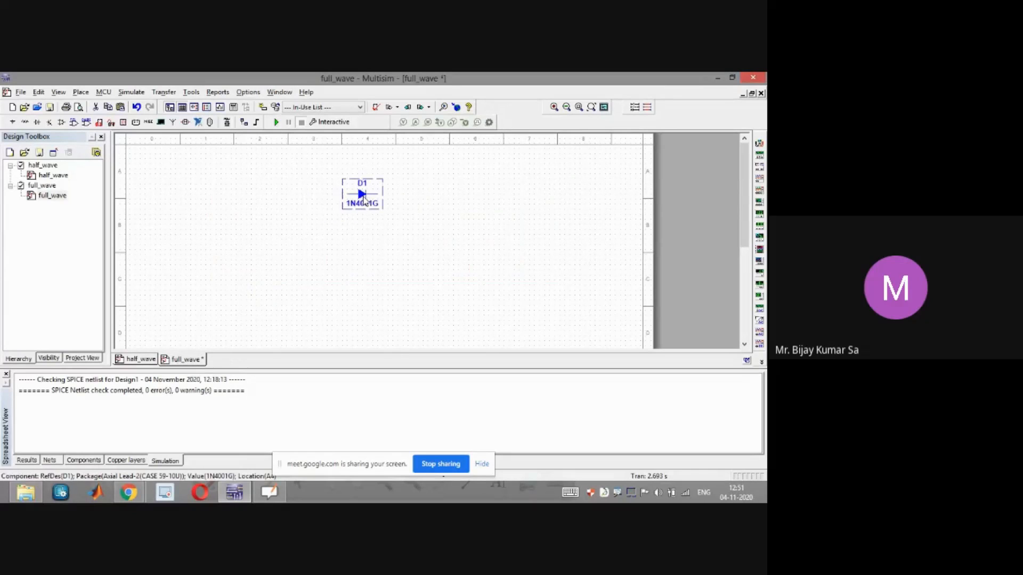
pyautogui.moveTo(360, 192); pyautogui.dragTo(392, 193)
pyautogui.click(386, 242)
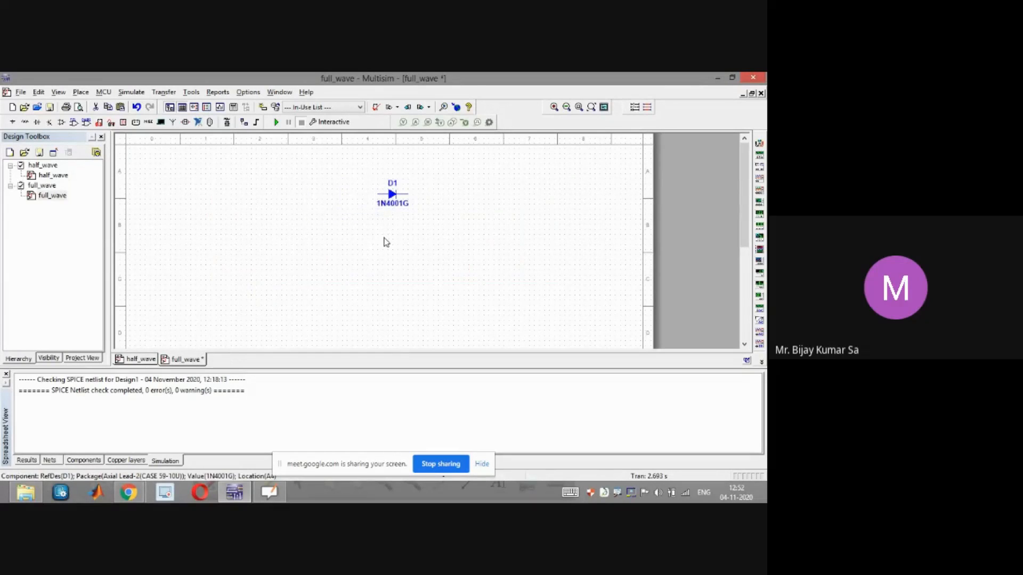
pyautogui.hotkey('ctrl', 'v')
pyautogui.click(400, 249)
pyautogui.hotkey('ctrl', 'v')
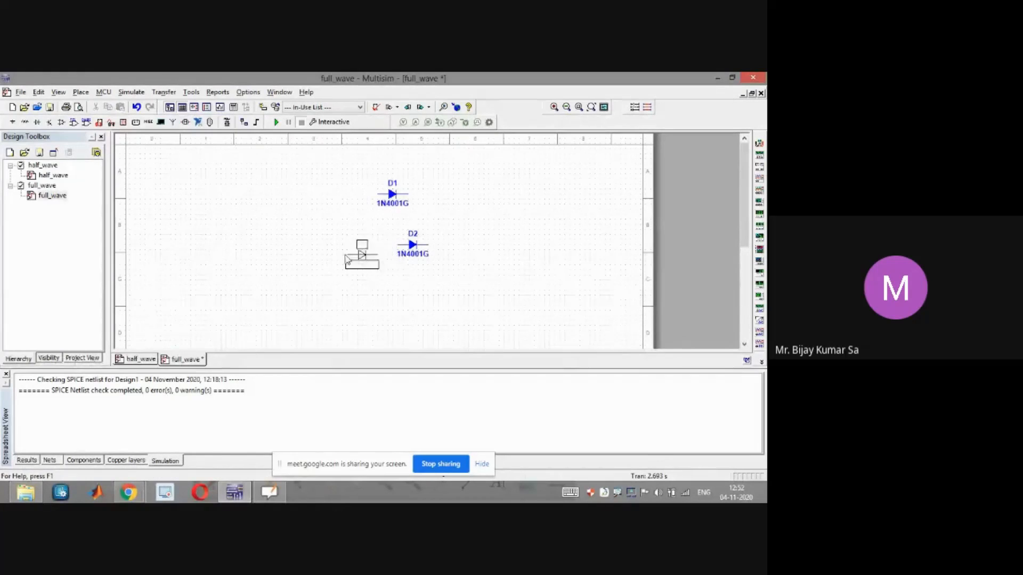
pyautogui.click(345, 255)
pyautogui.hotkey('ctrl', 'v')
pyautogui.click(319, 214)
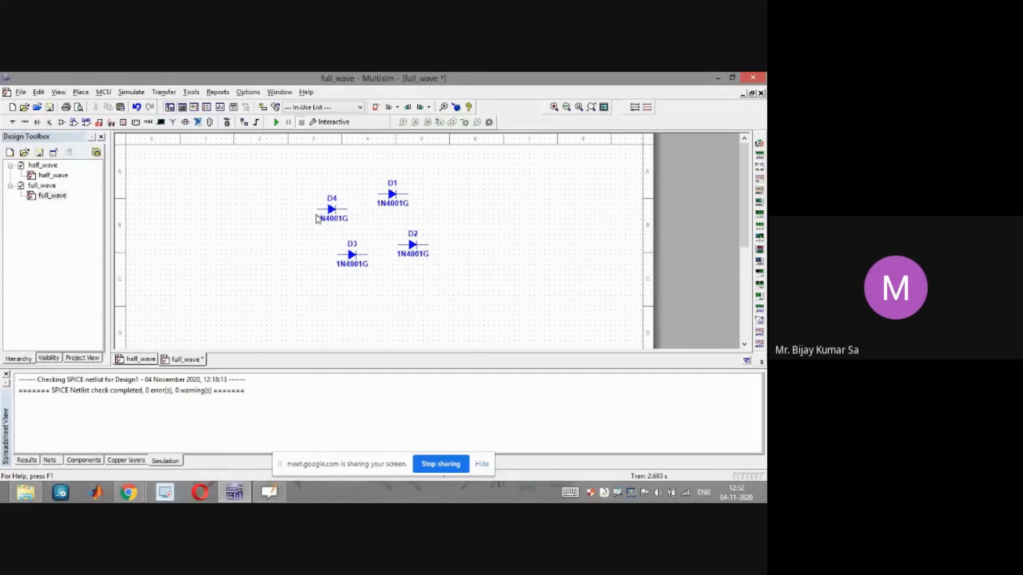
pyautogui.click(81, 92)
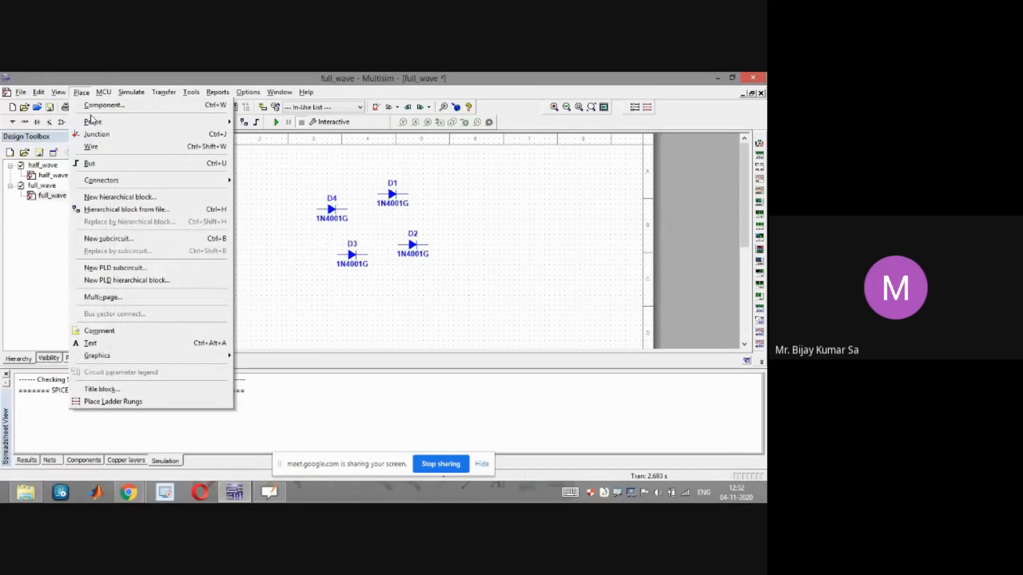
pyautogui.click(298, 180)
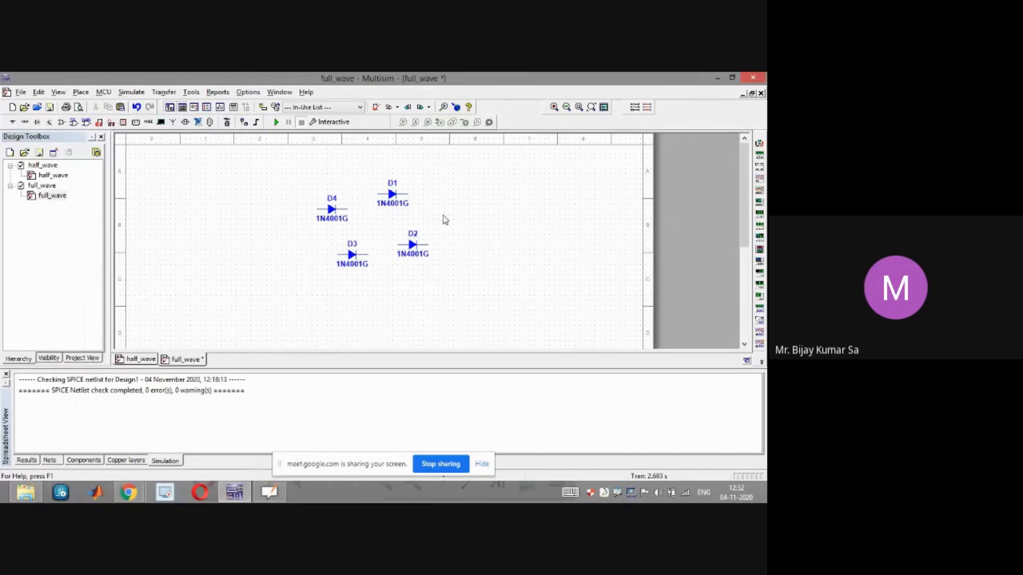
# Arrange the four diodes into a bridge layout, rotating D1 to a vertical orientation
pyautogui.moveTo(329, 213); pyautogui.dragTo(334, 198)
pyautogui.moveTo(351, 255); pyautogui.dragTo(346, 241)
pyautogui.moveTo(395, 200); pyautogui.dragTo(474, 195)
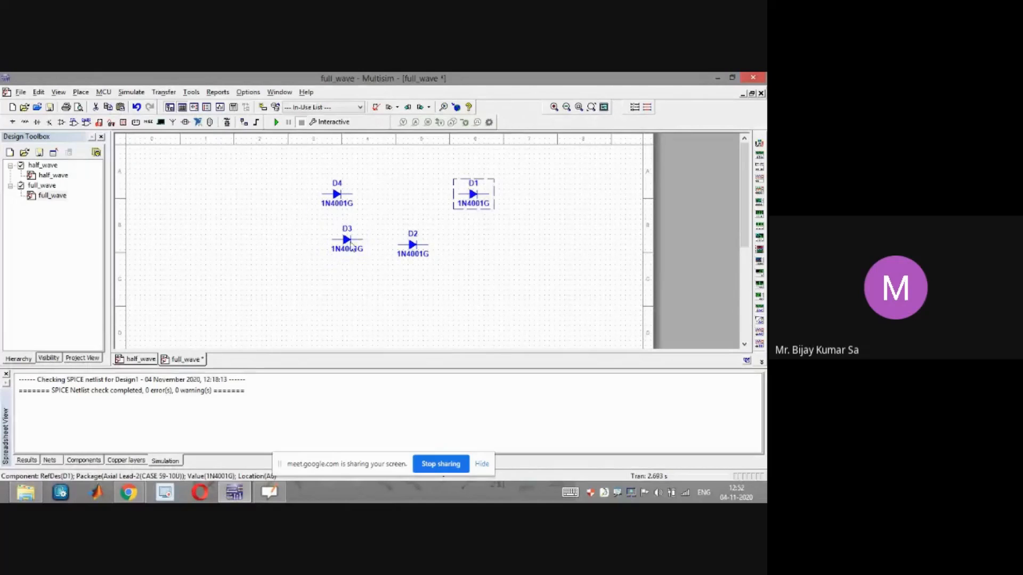
pyautogui.moveTo(342, 198); pyautogui.dragTo(473, 205)
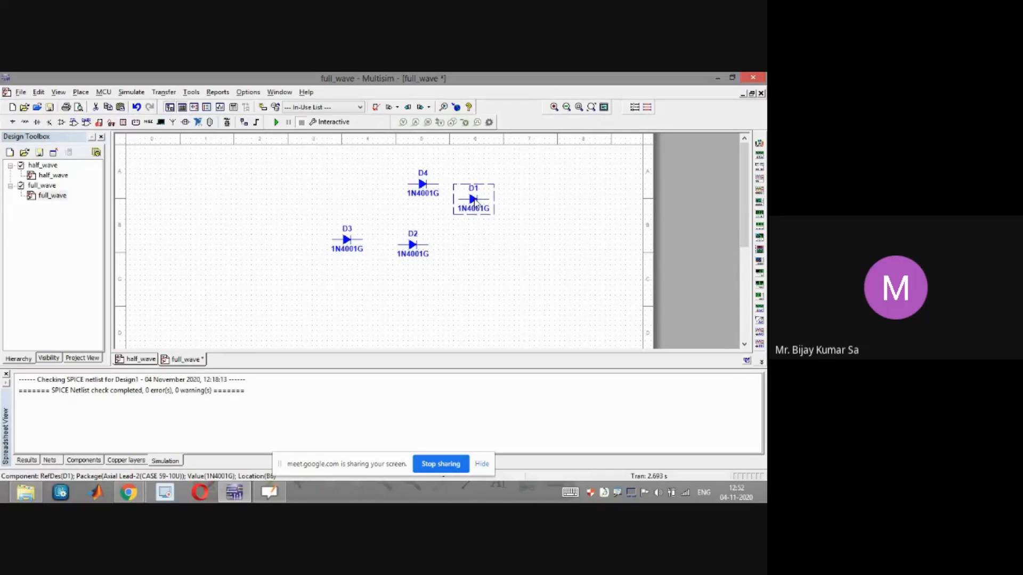
pyautogui.hotkey('ctrl', 'r')
pyautogui.moveTo(420, 184); pyautogui.dragTo(410, 185)
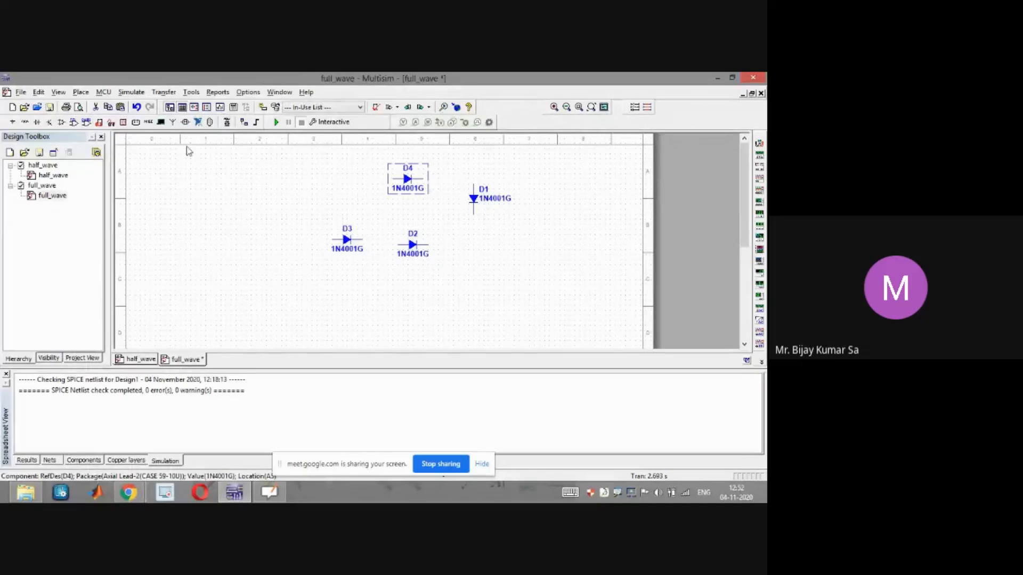
# Copy the 1 kΩ resistor from half_wave and paste it into full_wave between the diodes
pyautogui.click(142, 360)
pyautogui.click(330, 242)
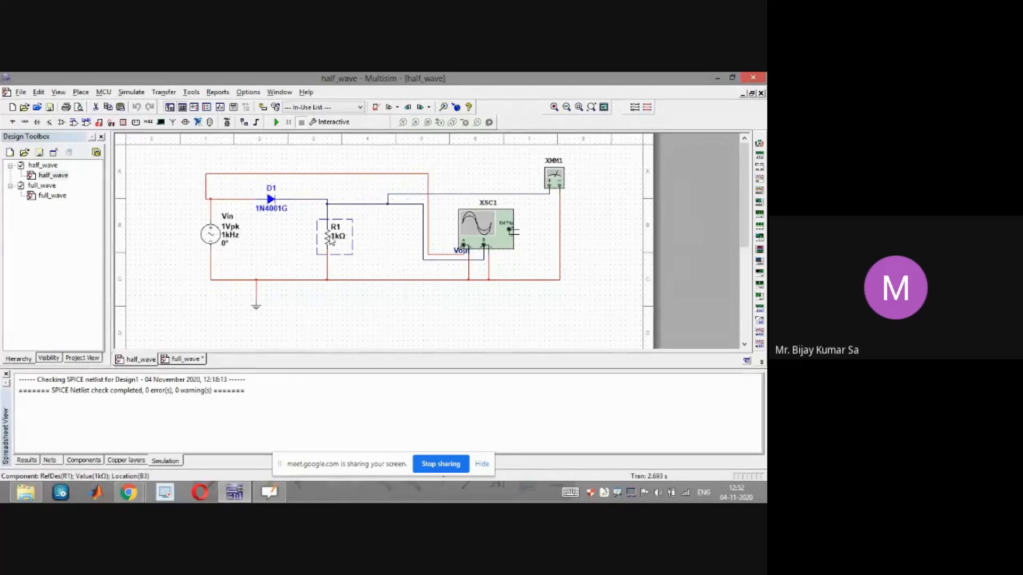
pyautogui.click(190, 361)
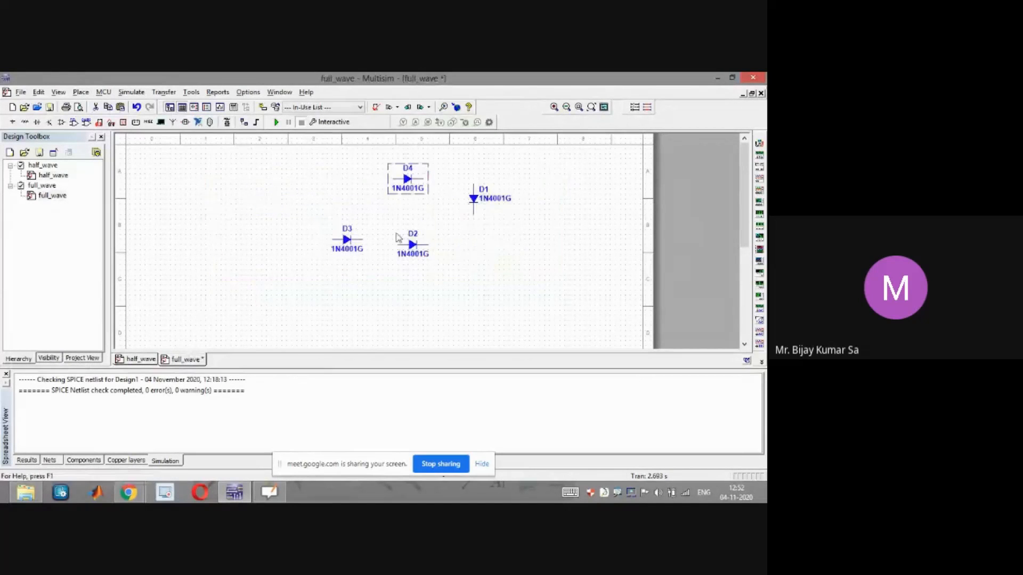
pyautogui.hotkey('ctrl', 'v')
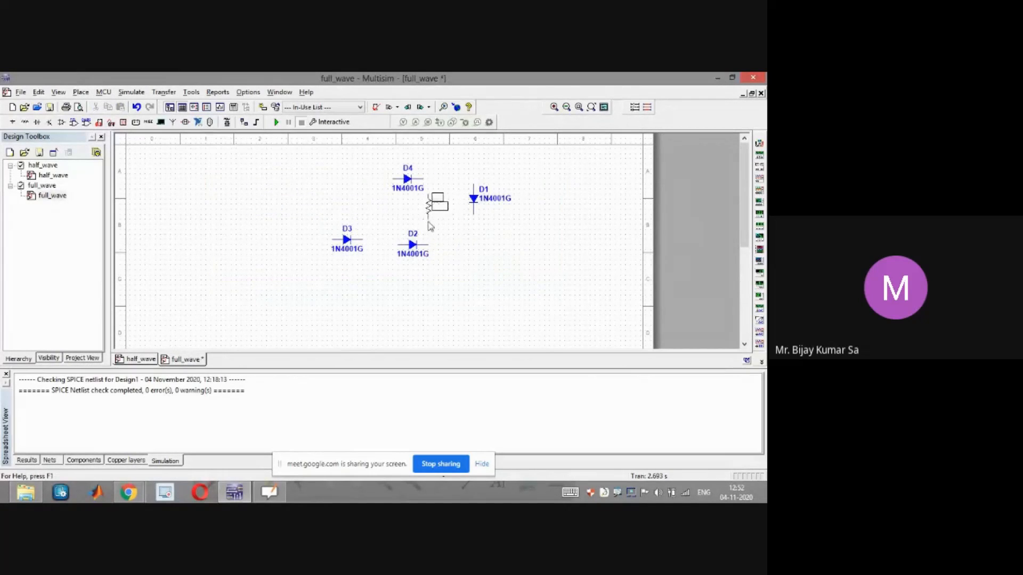
pyautogui.click(437, 230)
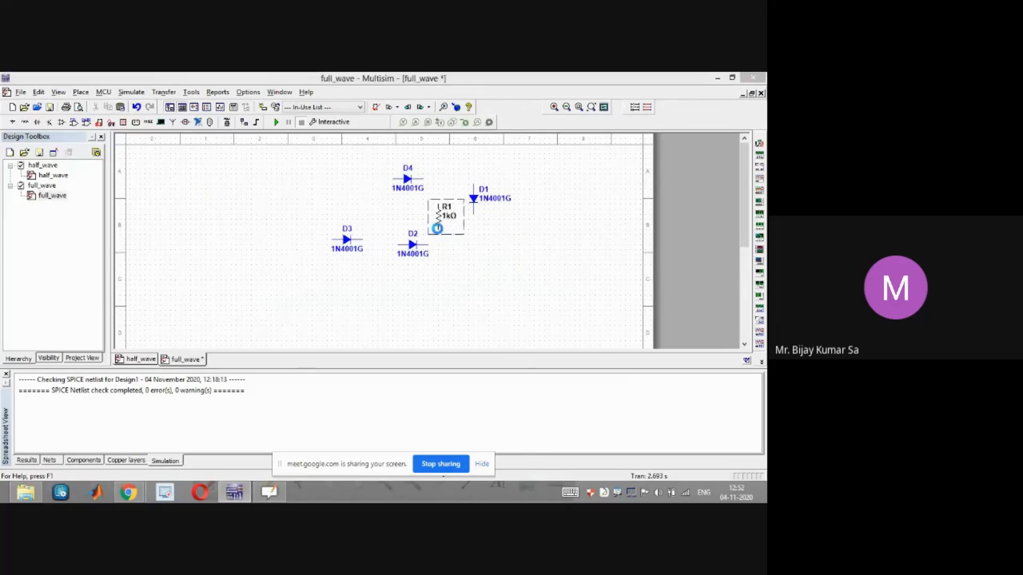
# Shift diode D4 slightly right so it sits just above the resistor
pyautogui.doubleClick(437, 218)
pyautogui.click(517, 144)
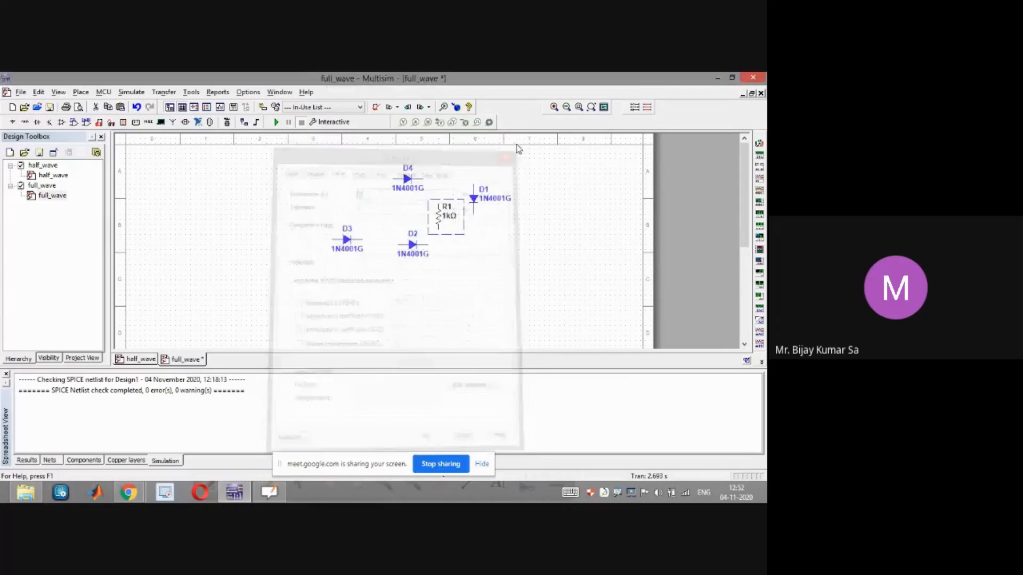
pyautogui.click(406, 179)
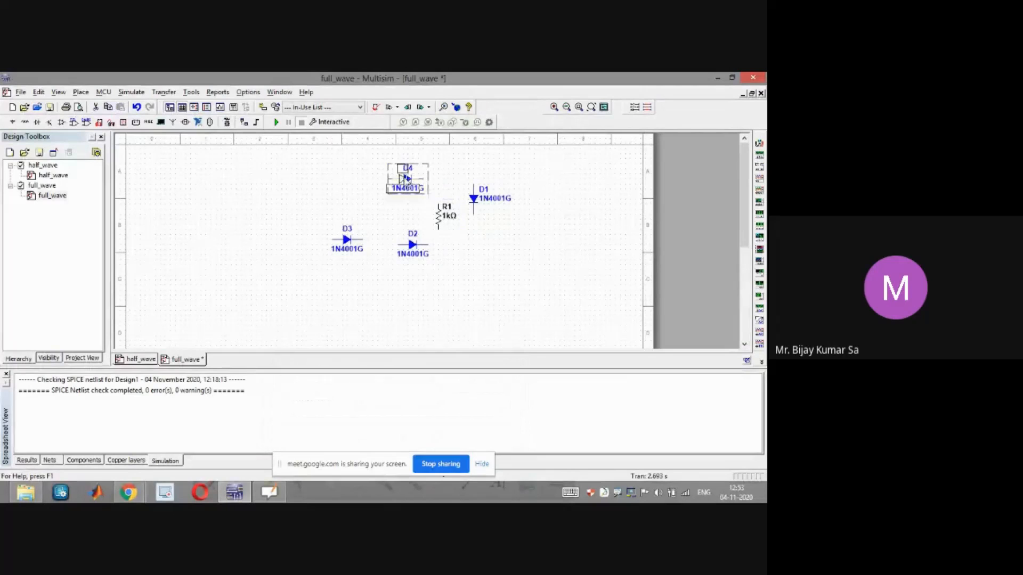
pyautogui.moveTo(415, 187)
pyautogui.mouseDown()
pyautogui.moveTo(430, 198)
pyautogui.moveTo(419, 190)
pyautogui.mouseUp()
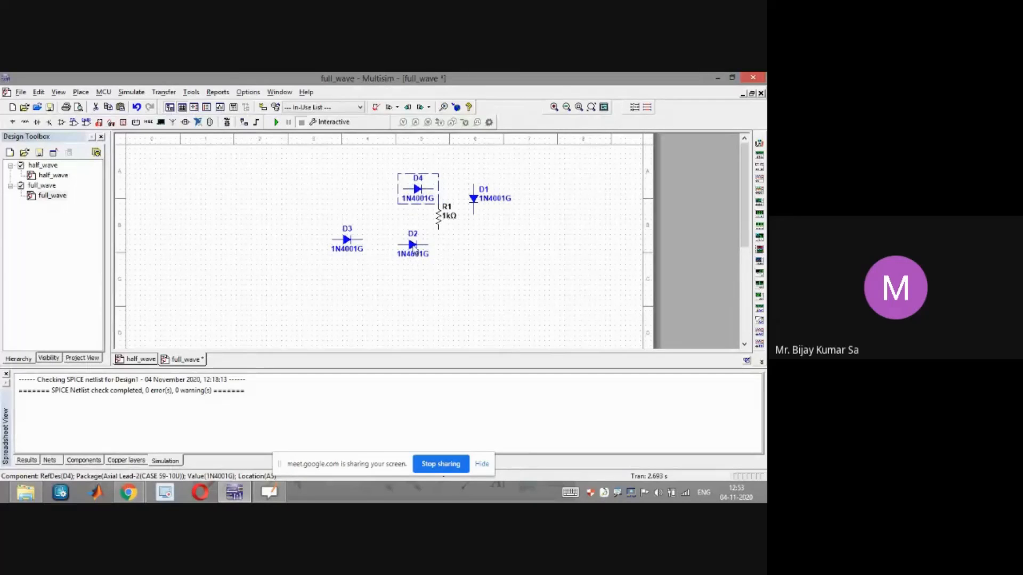
# Spread diodes D2, D3 and D1 apart and wire D4's output end to the top of the 1 kΩ resistor
pyautogui.moveTo(415, 251); pyautogui.dragTo(462, 311)
pyautogui.moveTo(341, 245); pyautogui.dragTo(339, 283)
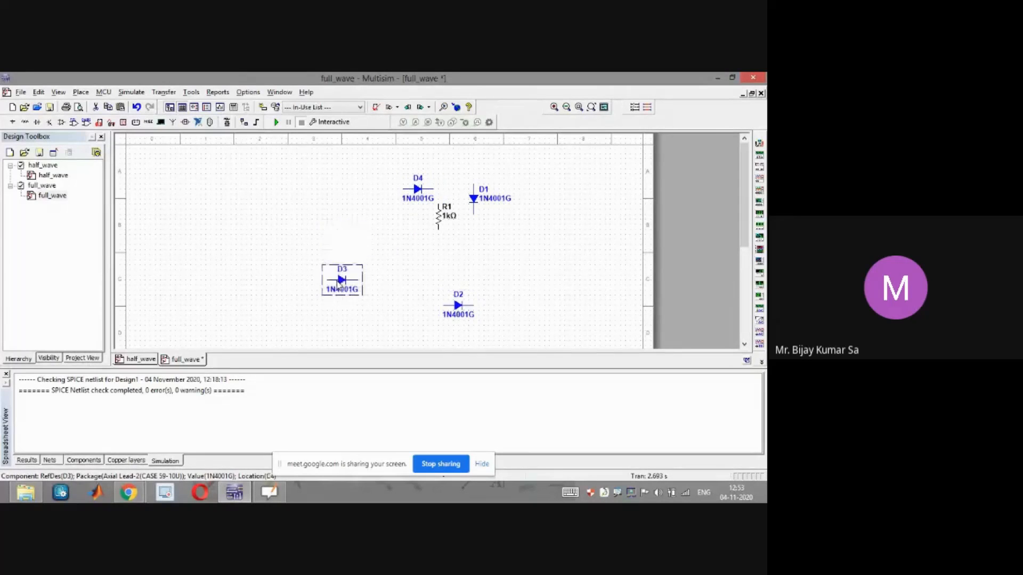
pyautogui.moveTo(478, 199); pyautogui.dragTo(546, 199)
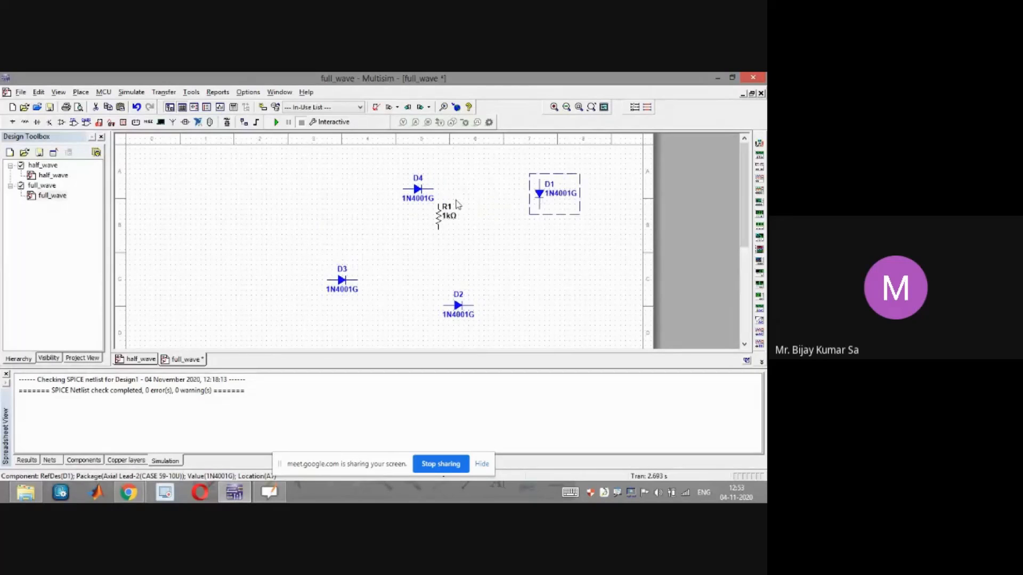
pyautogui.click(434, 189)
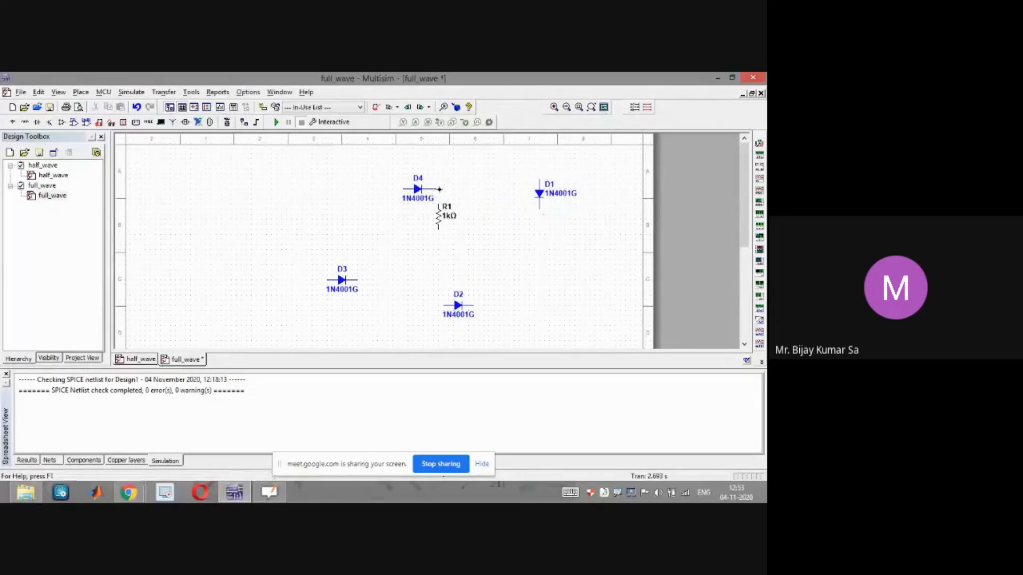
pyautogui.click(438, 205)
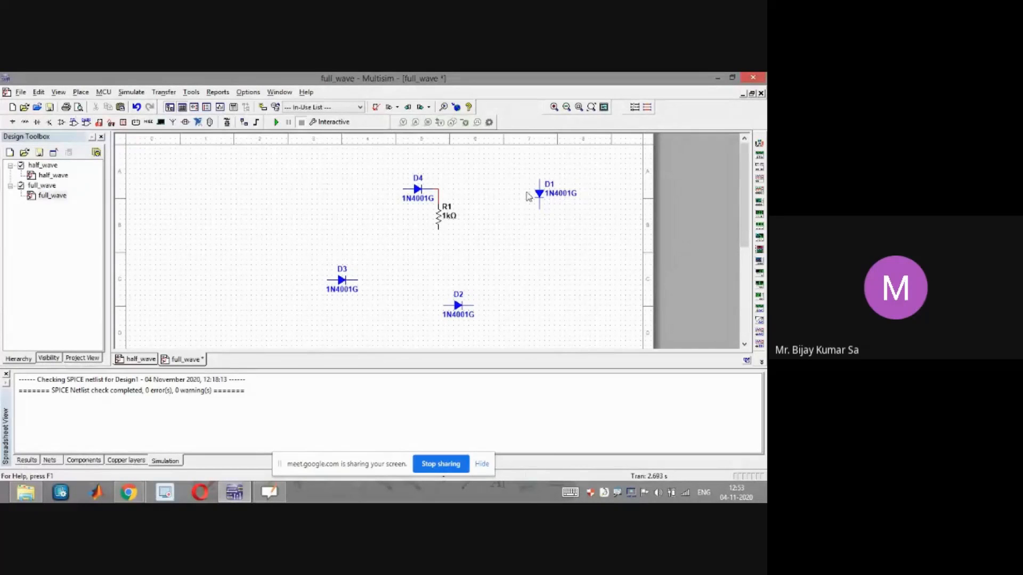
# Move D1 below the resistor and shift D4 further left
pyautogui.moveTo(539, 193); pyautogui.dragTo(438, 248)
pyautogui.click(430, 277)
pyautogui.moveTo(438, 245); pyautogui.dragTo(440, 261)
pyautogui.click(528, 249)
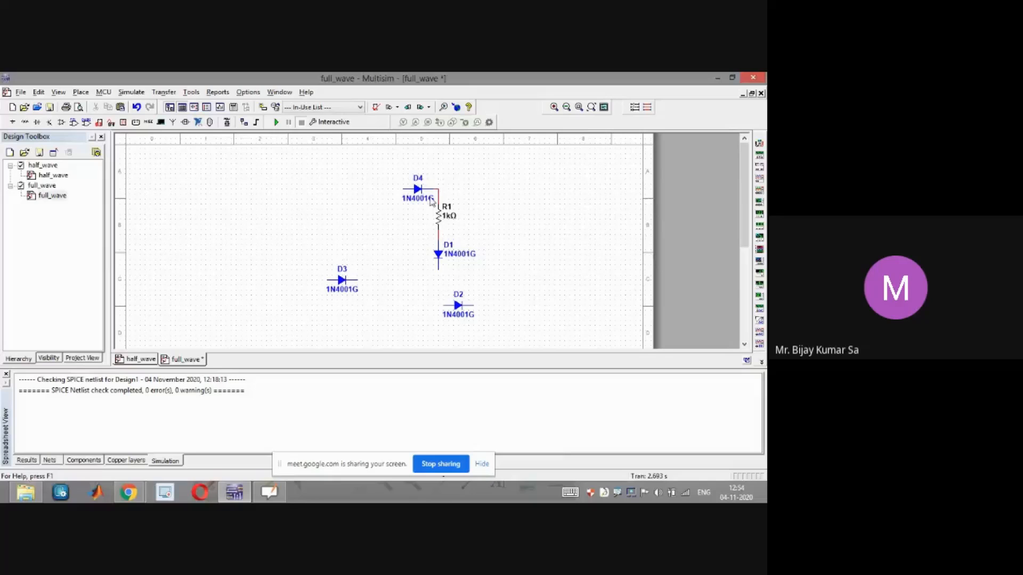
pyautogui.moveTo(417, 190); pyautogui.dragTo(382, 190)
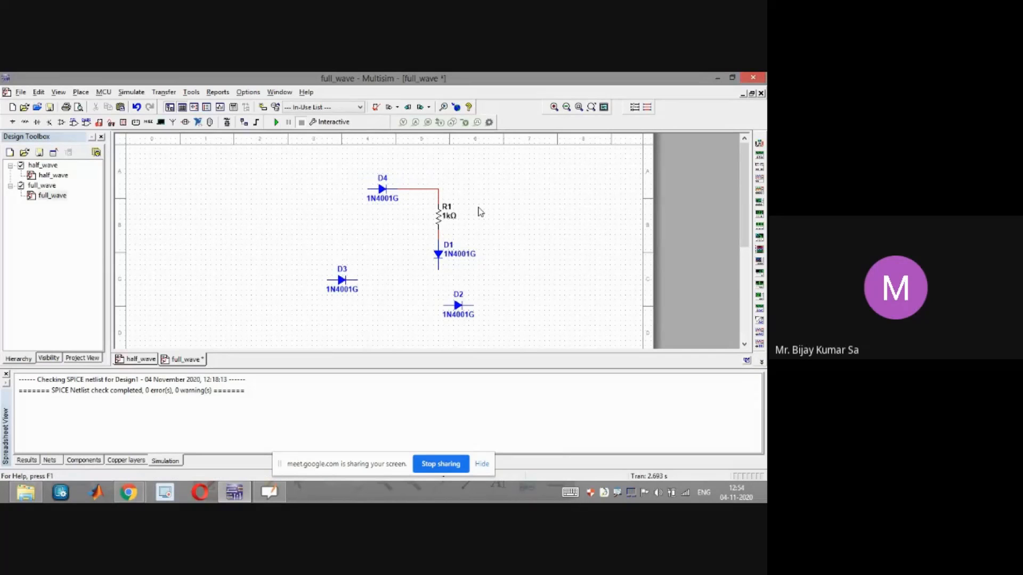
pyautogui.click(439, 247)
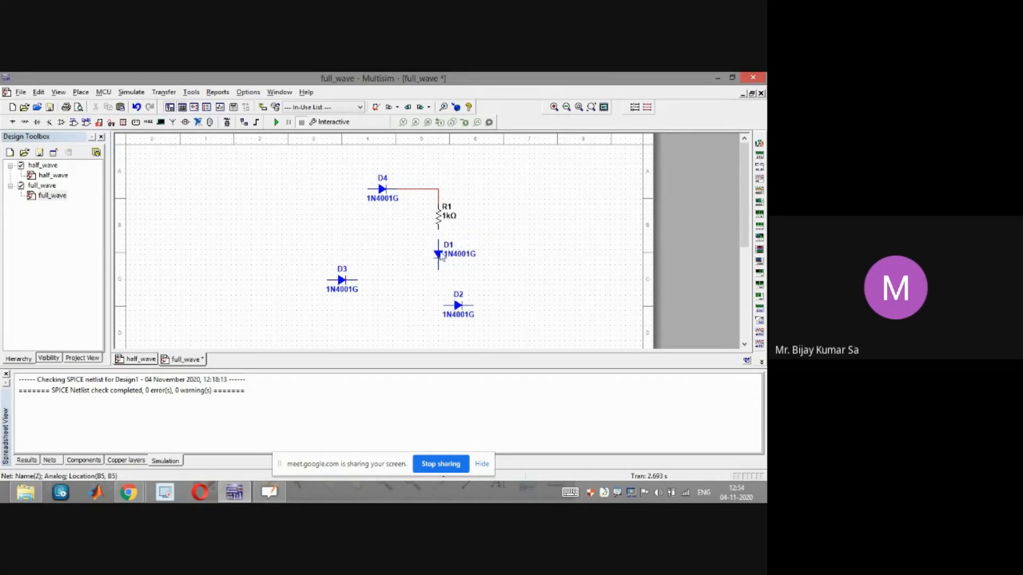
pyautogui.click(438, 263)
pyautogui.moveTo(437, 276); pyautogui.dragTo(438, 279)
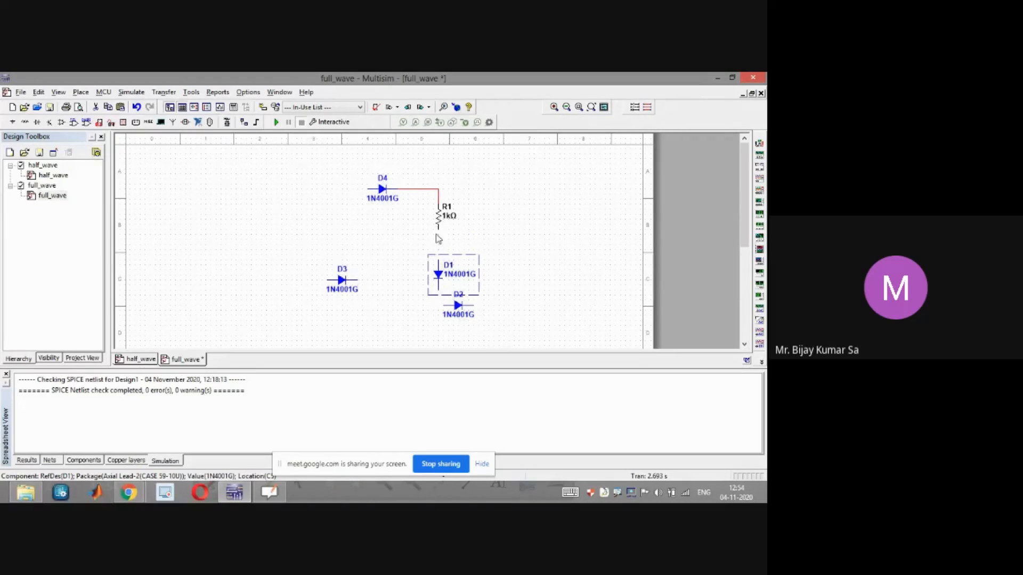
# Move resistor R1 down and rotate it to a horizontal orientation
pyautogui.moveTo(439, 221); pyautogui.dragTo(436, 243)
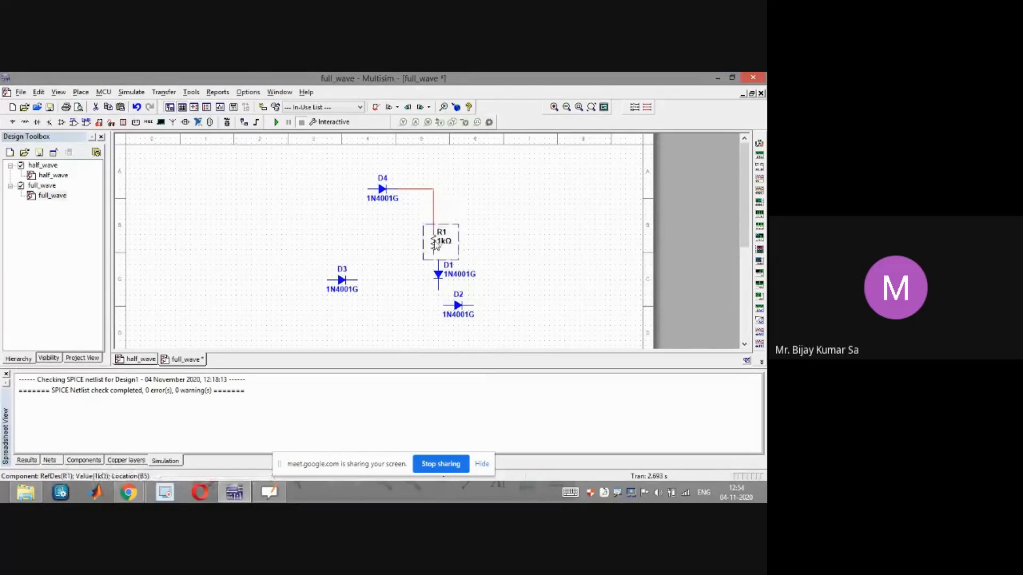
pyautogui.hotkey('ctrl', 'r')
pyautogui.moveTo(429, 243)
pyautogui.mouseDown()
pyautogui.moveTo(395, 244)
pyautogui.moveTo(410, 223)
pyautogui.moveTo(423, 227)
pyautogui.mouseUp()
pyautogui.click(461, 238)
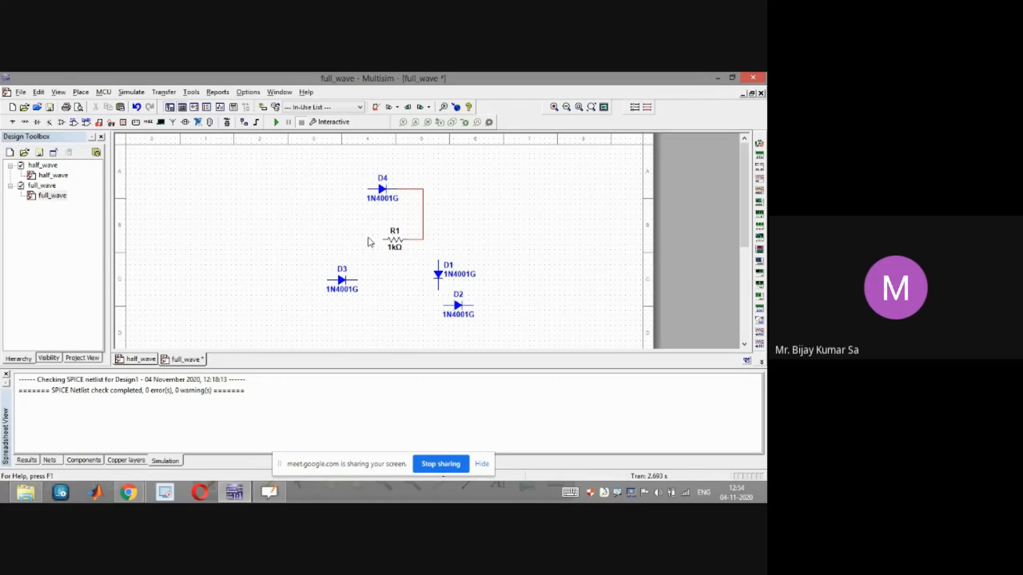
# Rotate D4 vertical and place it above the resistor's right end, shifting the resistor slightly left
pyautogui.click(383, 191)
pyautogui.hotkey('ctrl', 'r')
pyautogui.moveTo(388, 198); pyautogui.dragTo(413, 198)
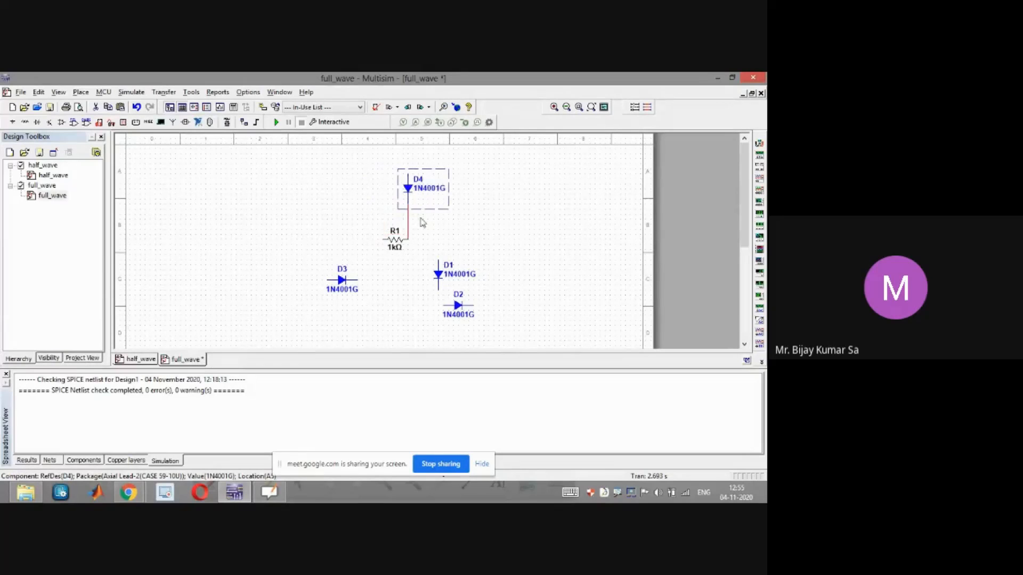
pyautogui.moveTo(393, 241); pyautogui.dragTo(383, 241)
pyautogui.click(470, 239)
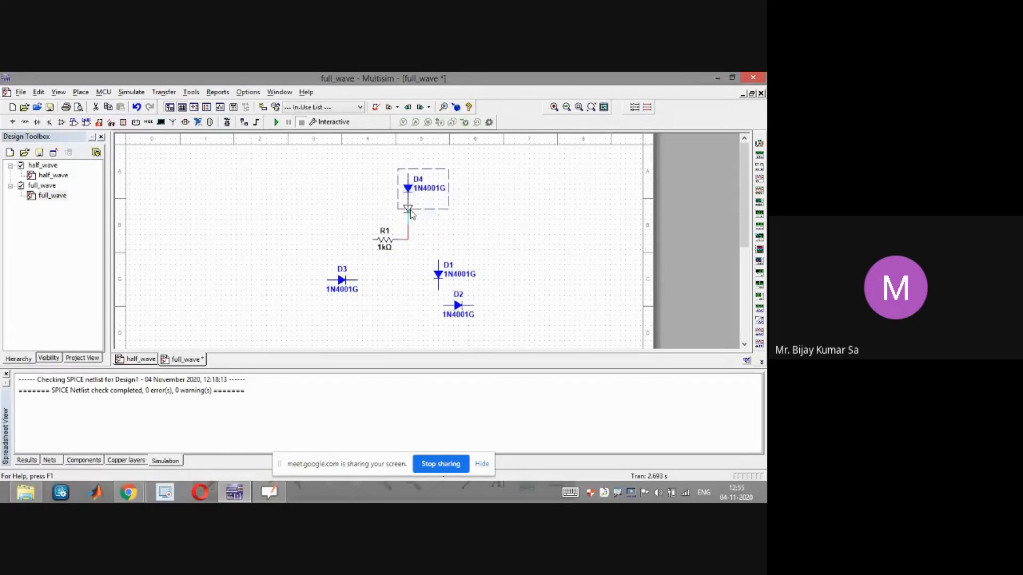
pyautogui.moveTo(409, 210); pyautogui.dragTo(410, 230)
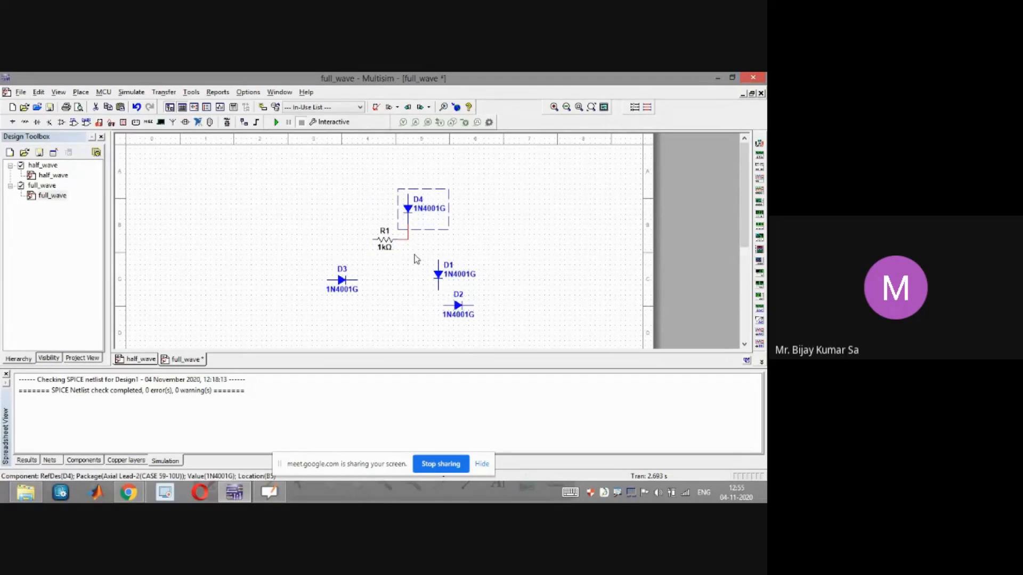
# Flip D1 and move it to the left column above the resistor's left end
pyautogui.click(441, 278)
pyautogui.hotkey('ctrl', 'r')
pyautogui.hotkey('ctrl', 'r')
pyautogui.moveTo(440, 277); pyautogui.dragTo(358, 220)
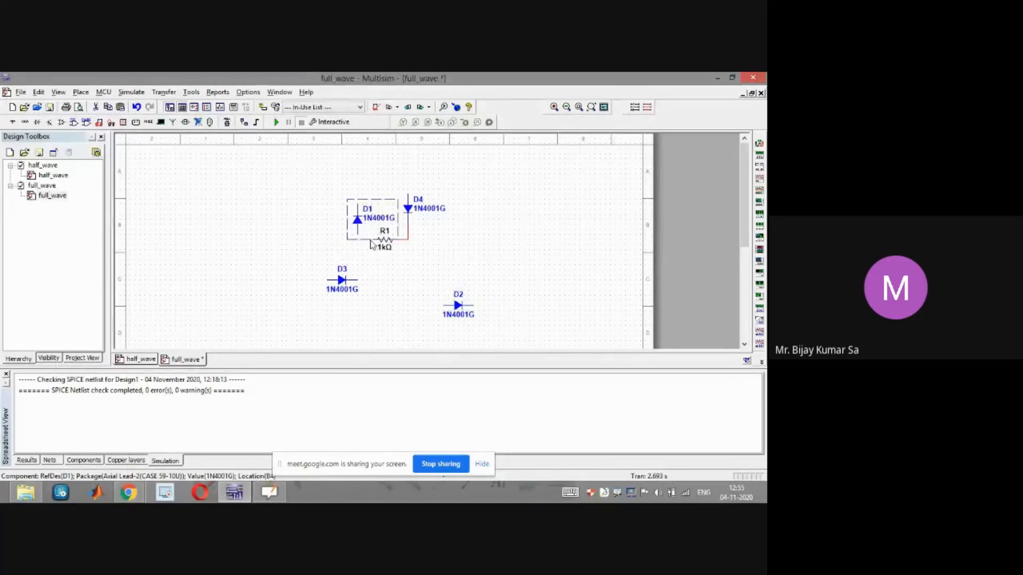
pyautogui.click(358, 235)
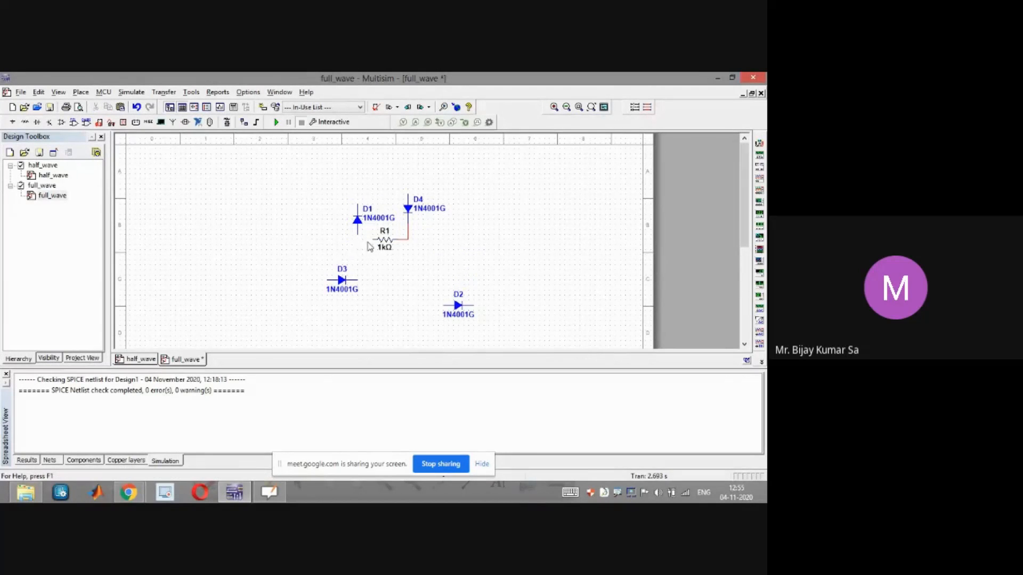
# Wire the resistor's left end to D1, then rotate D3 vertical below it and connect it there
pyautogui.click(373, 240)
pyautogui.click(343, 286)
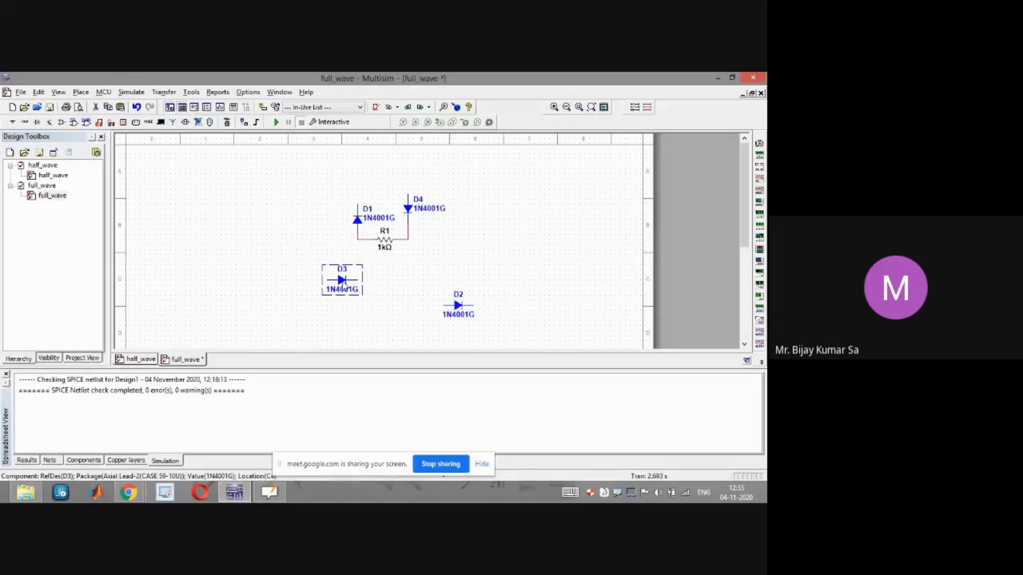
pyautogui.hotkey('ctrl', 'r')
pyautogui.moveTo(344, 280); pyautogui.dragTo(360, 269)
pyautogui.click(412, 263)
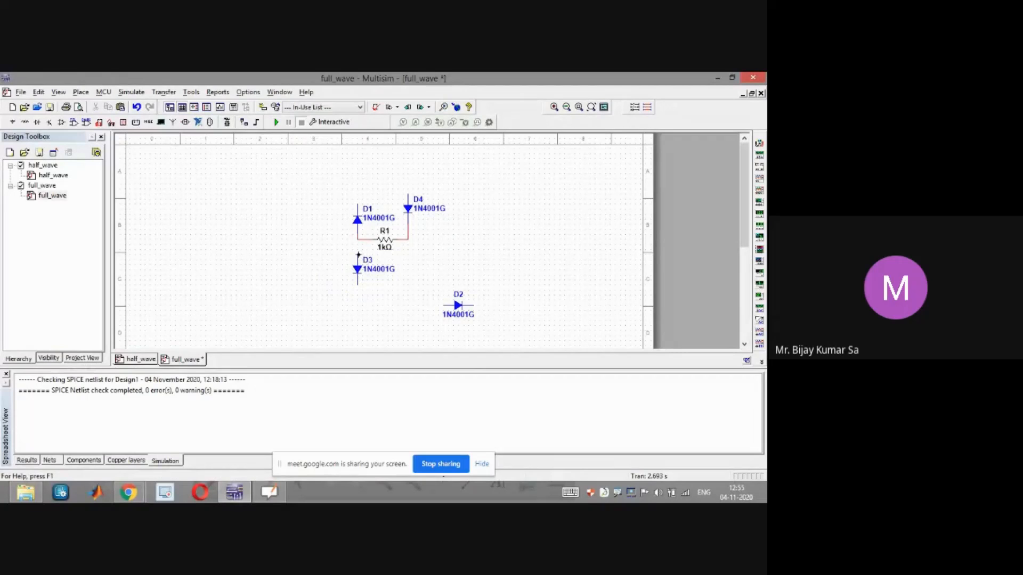
pyautogui.click(357, 239)
# Rotate D2 vertical and place it below D4 in the bridge's right column
pyautogui.moveTo(463, 310); pyautogui.dragTo(411, 286)
pyautogui.hotkey('ctrl', 'r')
pyautogui.hotkey('ctrl', 'r')
pyautogui.hotkey('ctrl', 'r')
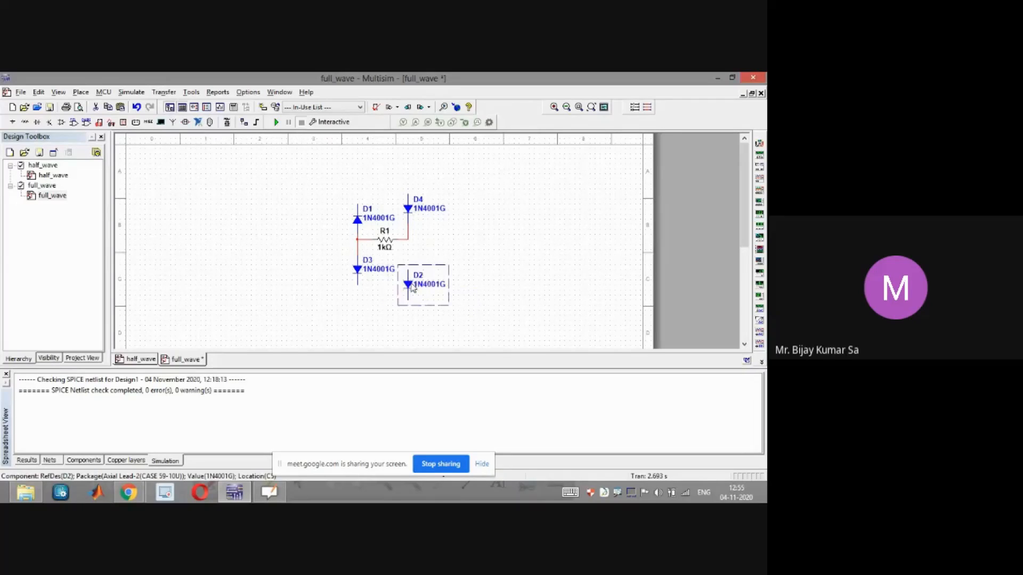
pyautogui.moveTo(410, 289); pyautogui.dragTo(409, 268)
pyautogui.click(454, 252)
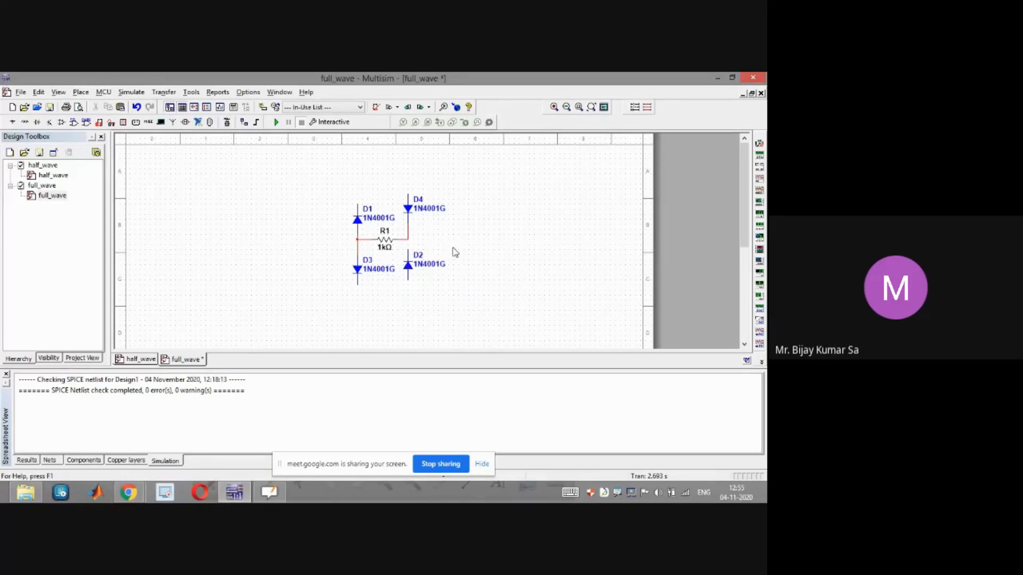
# Wire D2 to the resistor's right end, join the bottoms of D2 and D3, and join the tops of D1 and D4
pyautogui.click(408, 249)
pyautogui.click(408, 239)
pyautogui.click(407, 280)
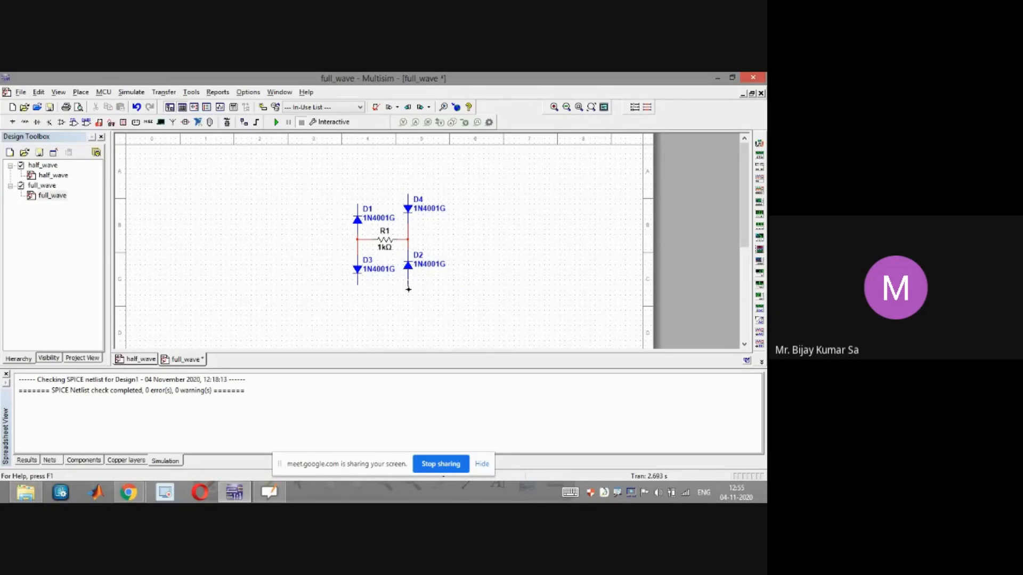
pyautogui.click(357, 286)
pyautogui.click(357, 203)
pyautogui.click(409, 193)
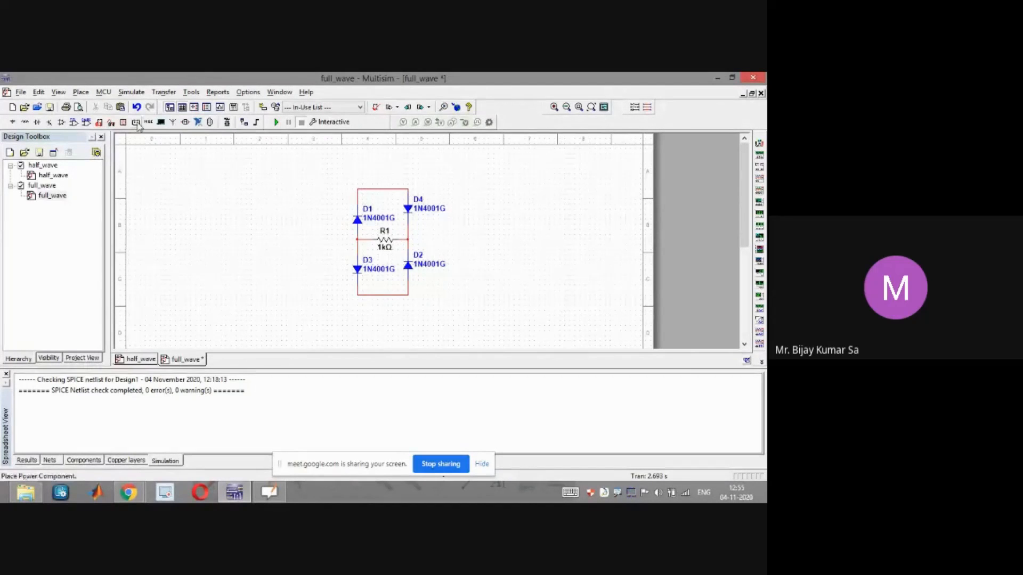
# Copy the 1 Vpk 1 kHz source Vin from half_wave and paste it left of the bridge in full_wave
pyautogui.click(133, 362)
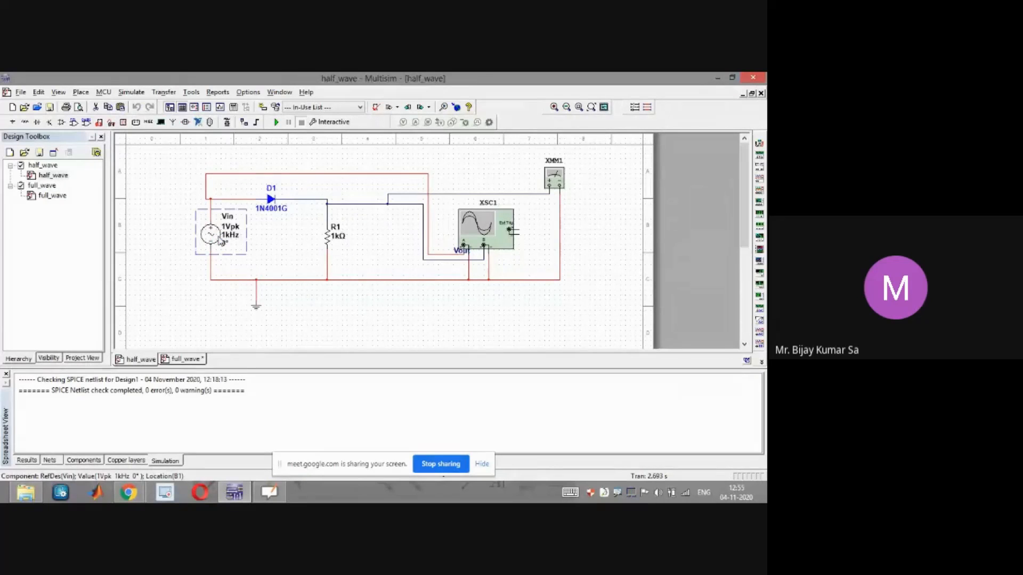
pyautogui.click(191, 360)
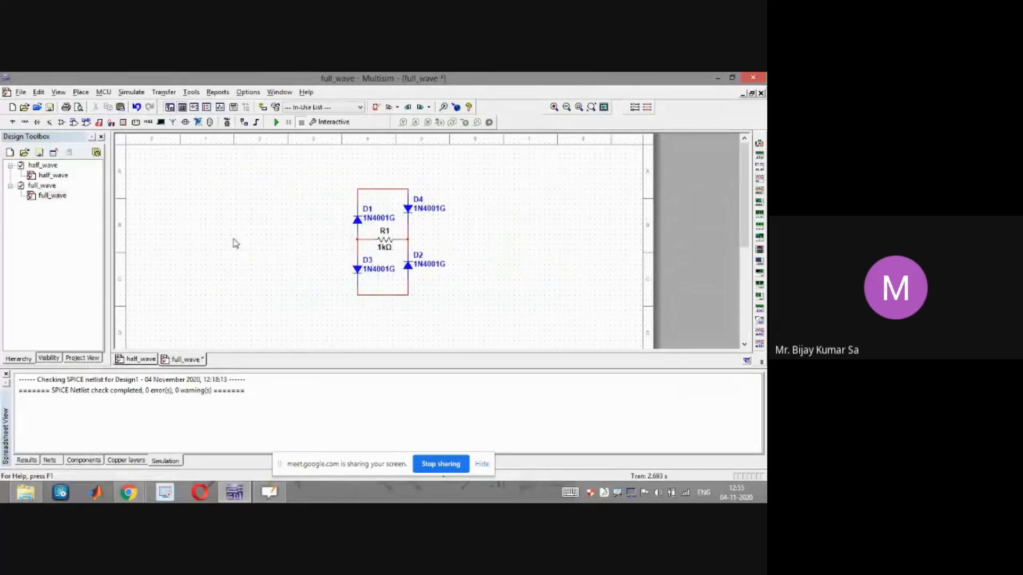
pyautogui.hotkey('ctrl', 'v')
pyautogui.click(209, 246)
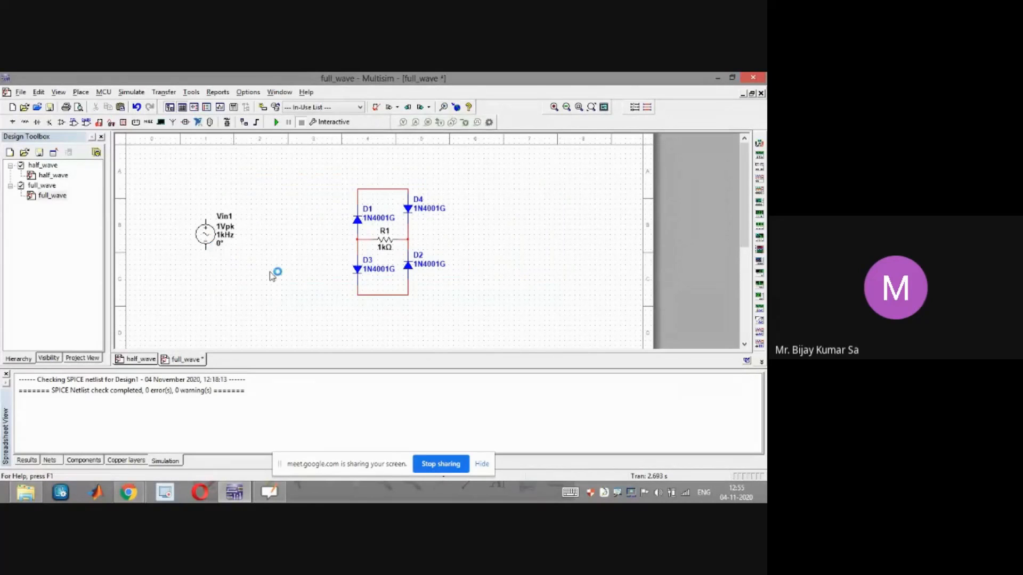
# Wire the source's terminals to the bridge's top and bottom nodes
pyautogui.click(206, 217)
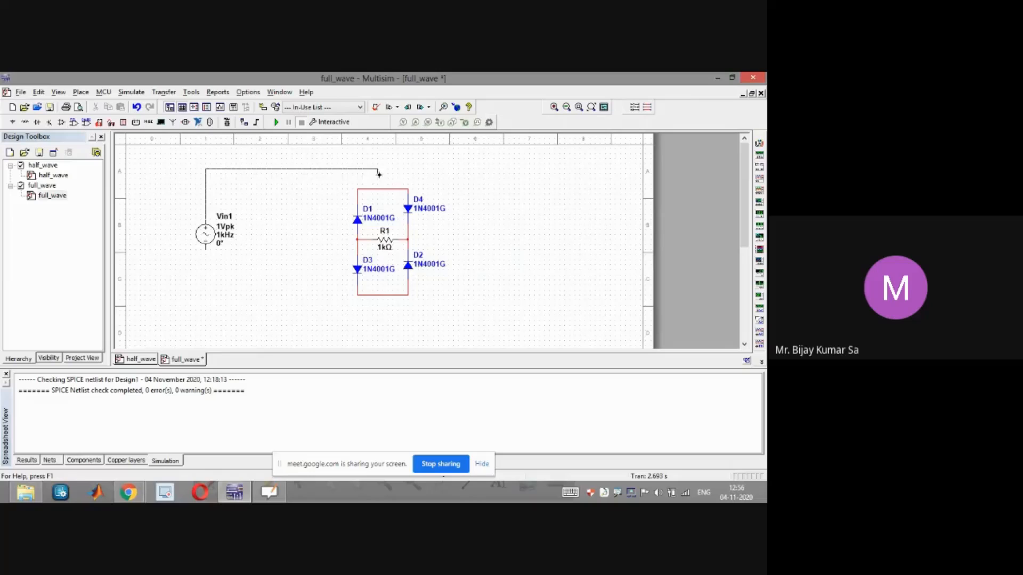
pyautogui.click(383, 187)
pyautogui.click(206, 250)
pyautogui.click(246, 330)
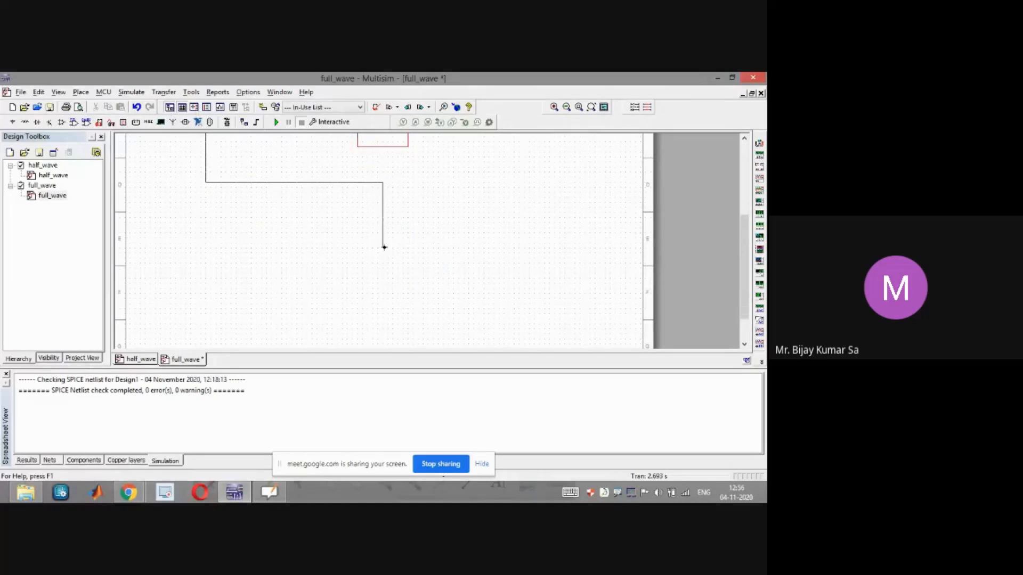
pyautogui.click(382, 147)
pyautogui.moveTo(743, 264); pyautogui.dragTo(743, 192)
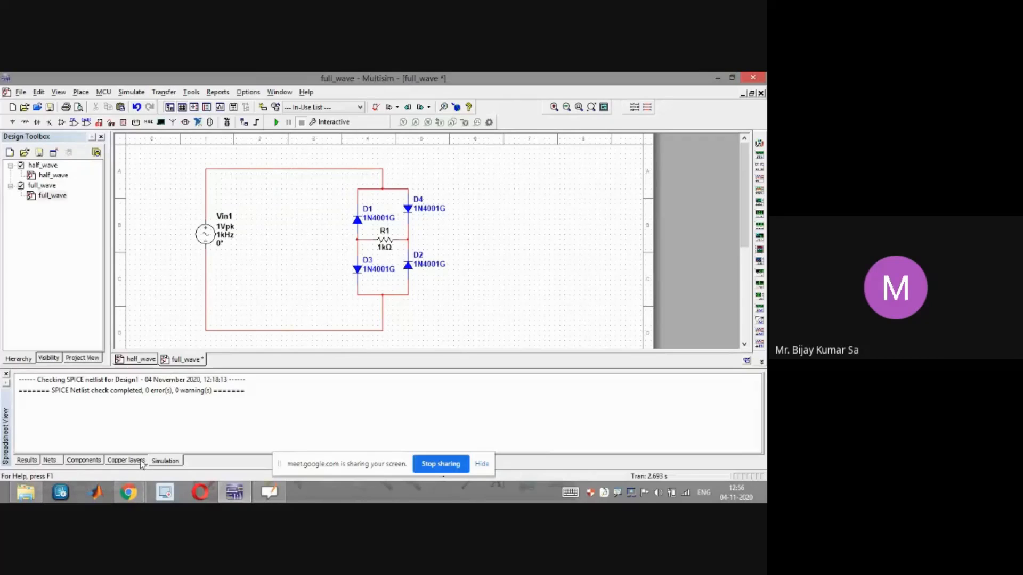
# Copy the ground from half_wave, paste it into full_wave and connect it to the source's bottom wire
pyautogui.moveTo(135, 494)
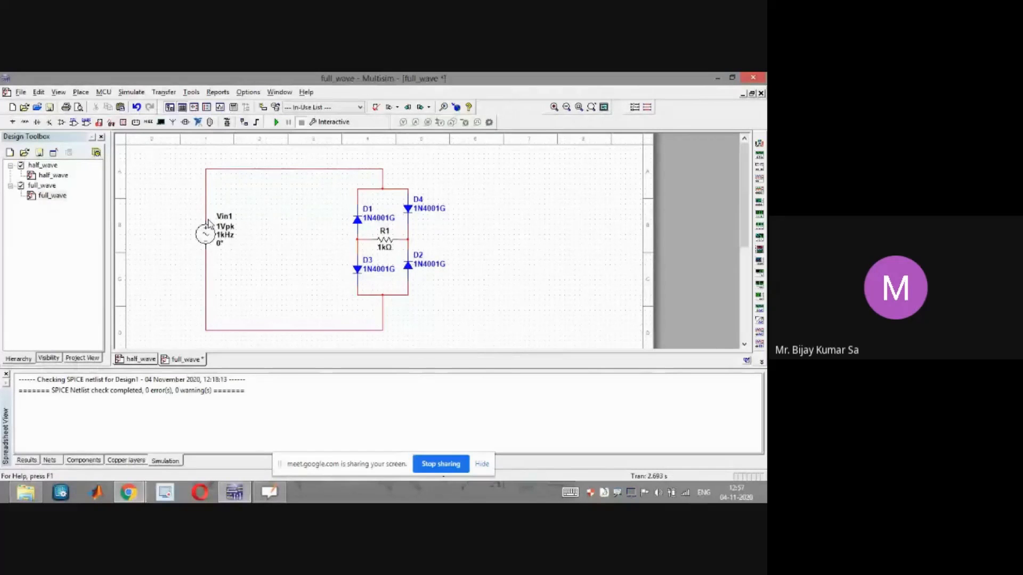
pyautogui.click(148, 364)
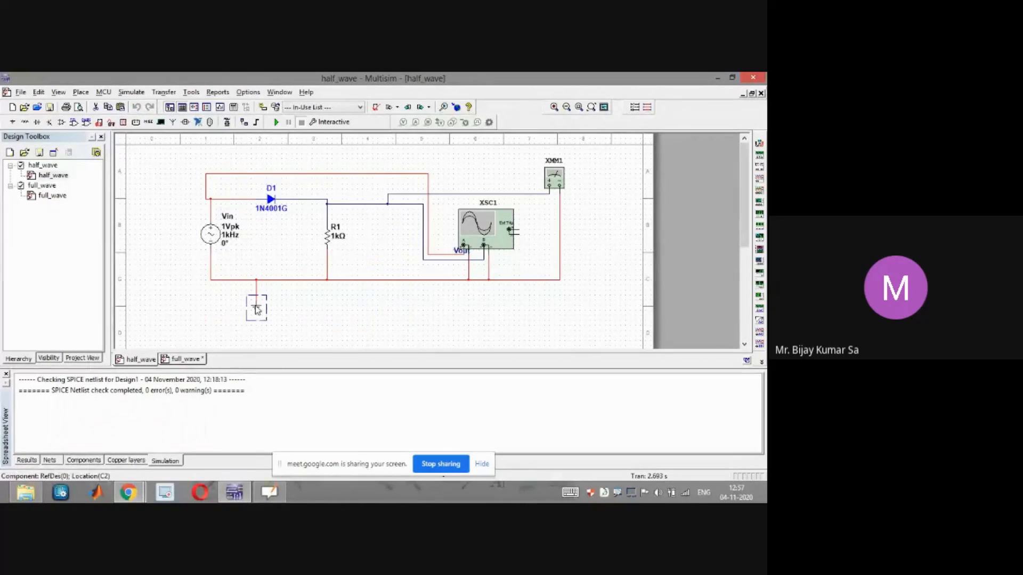
pyautogui.click(181, 359)
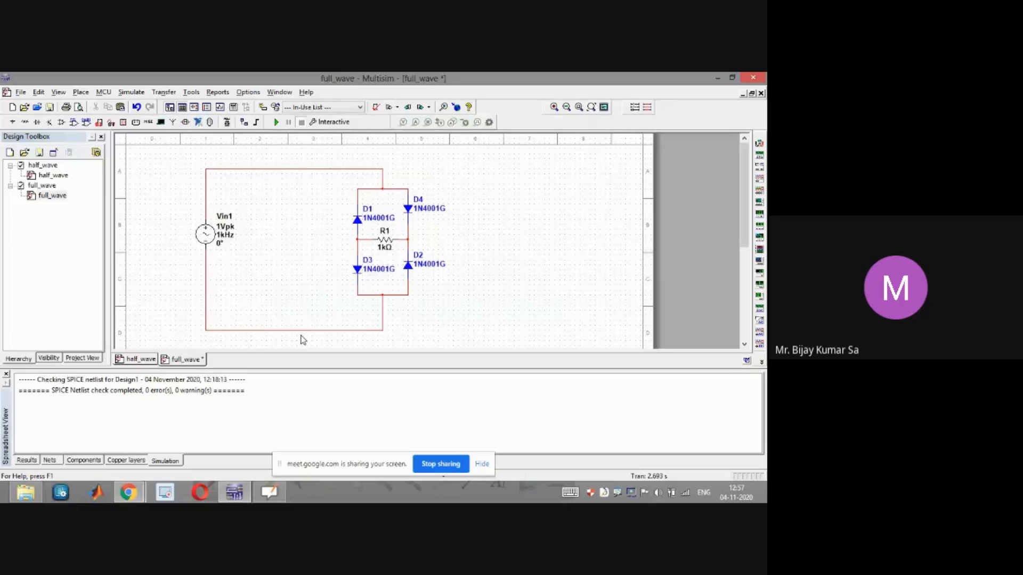
pyautogui.scroll(-1, 301, 338)
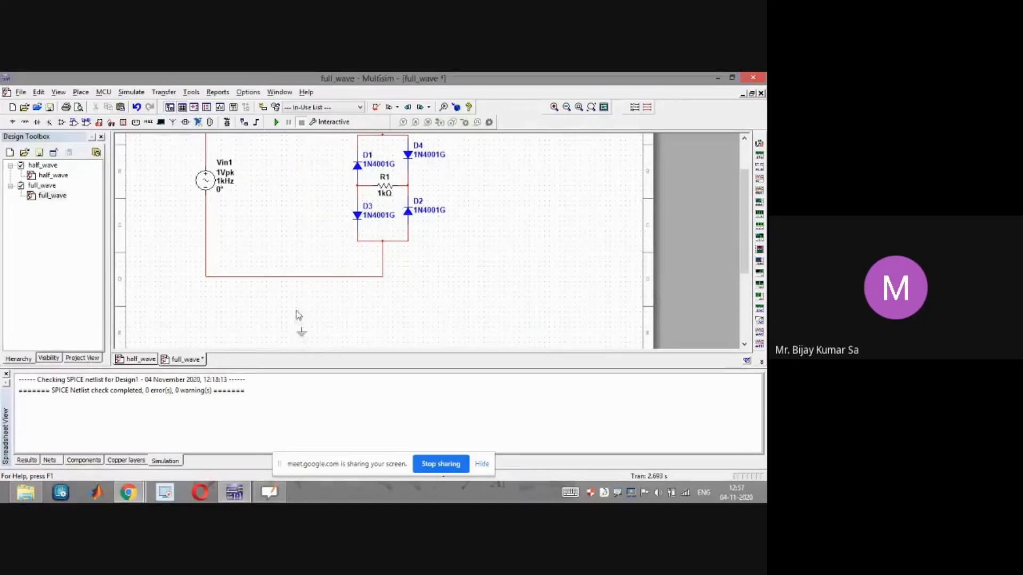
pyautogui.click(301, 327)
pyautogui.click(302, 277)
pyautogui.moveTo(303, 334); pyautogui.dragTo(302, 262)
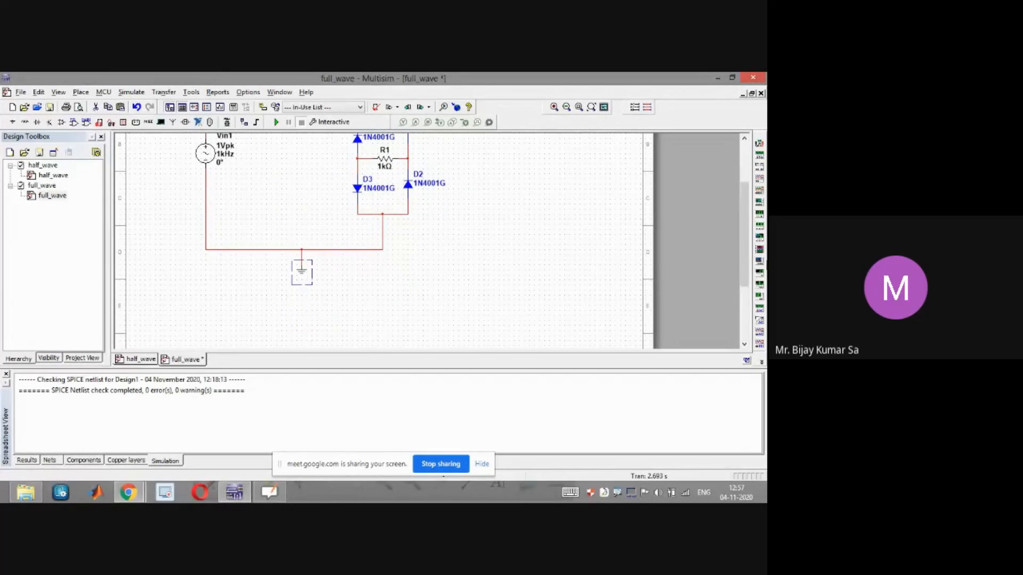
# Place an oscilloscope right of the bridge and wire its channel A to the bridge's top node
pyautogui.moveTo(746, 251); pyautogui.dragTo(740, 204)
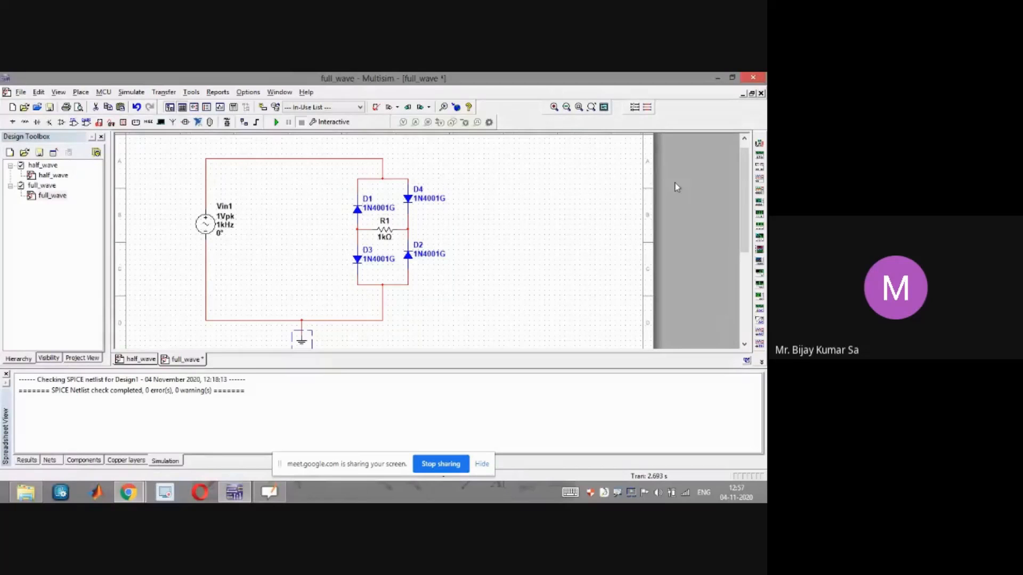
pyautogui.click(759, 186)
pyautogui.click(544, 204)
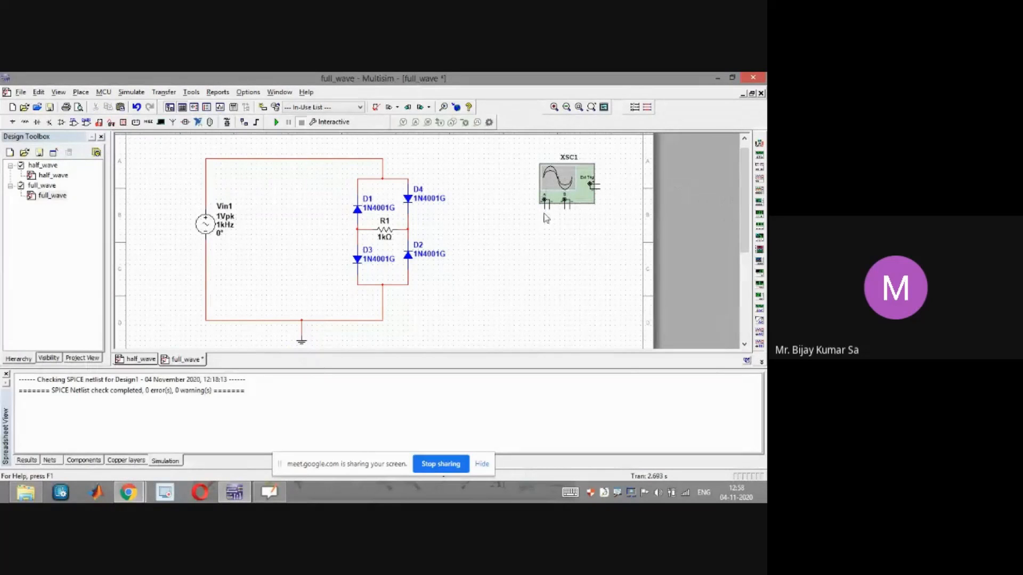
pyautogui.click(543, 204)
pyautogui.click(492, 151)
pyautogui.click(383, 158)
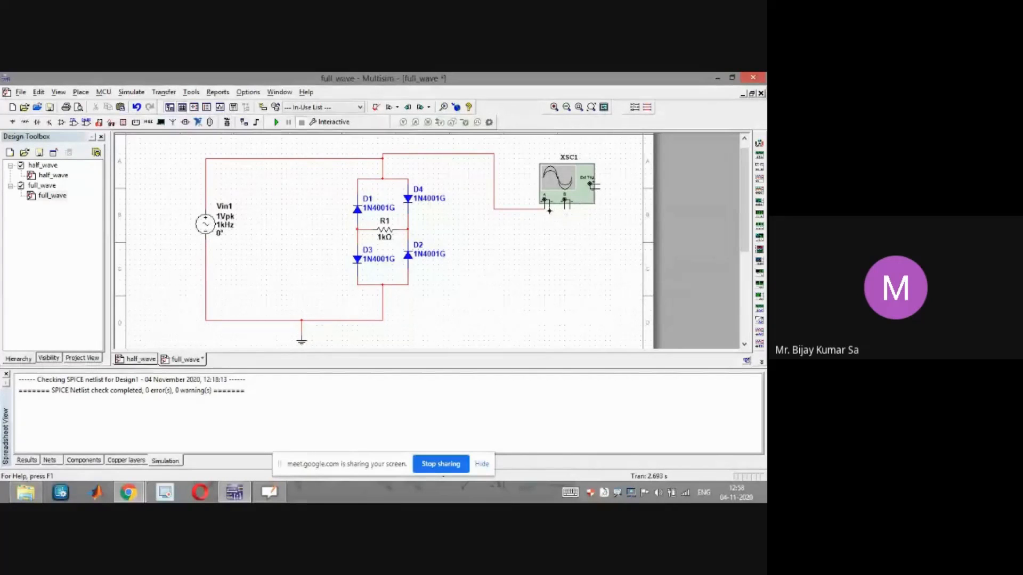
# Wire the bridge's bottom node to the oscilloscope and connect channel B's two terminals across both ends of load resistor R1
pyautogui.click(383, 321)
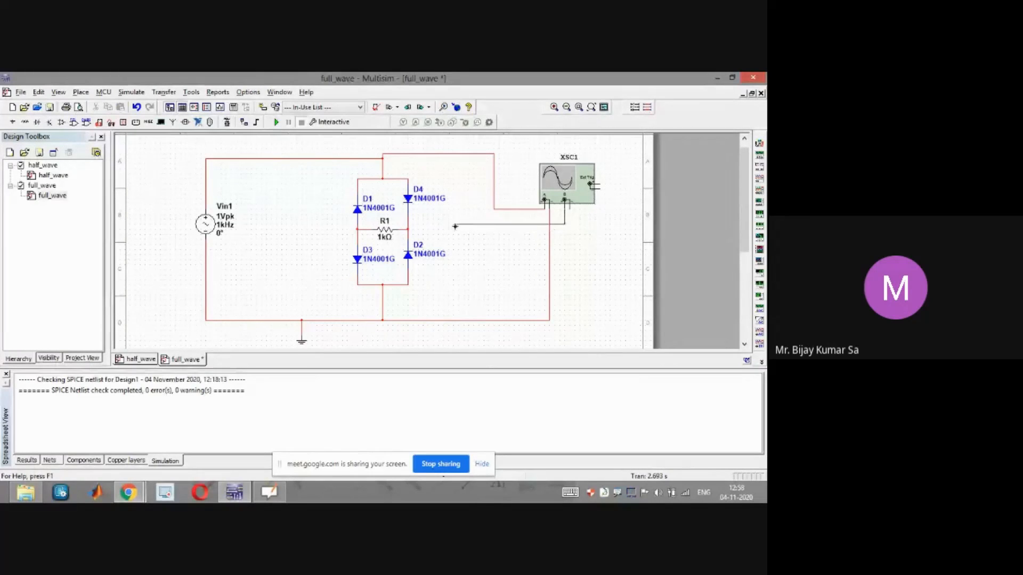
pyautogui.click(410, 229)
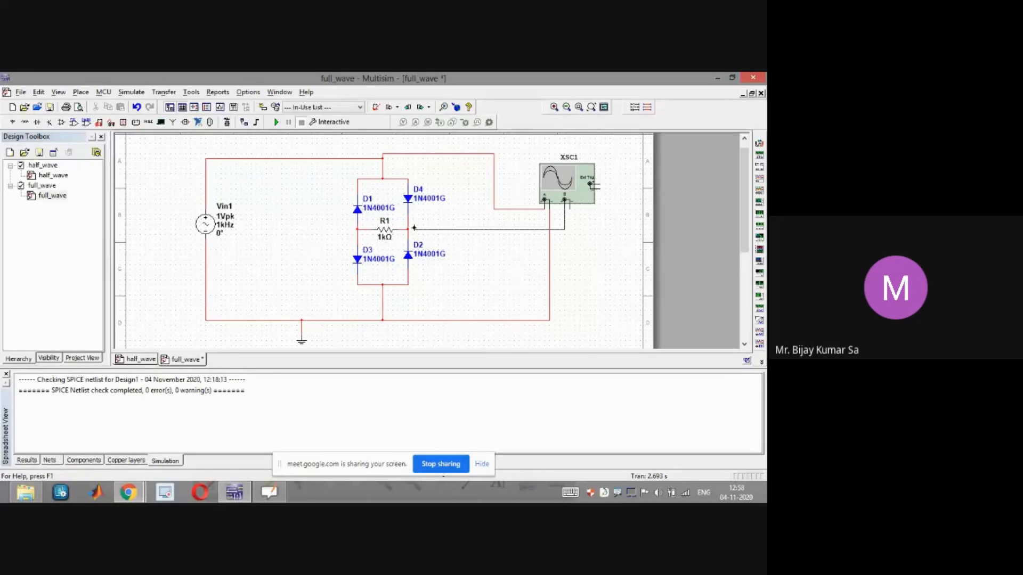
pyautogui.doubleClick(443, 230)
pyautogui.click(408, 229)
pyautogui.hotkey('ctrl', 'z')
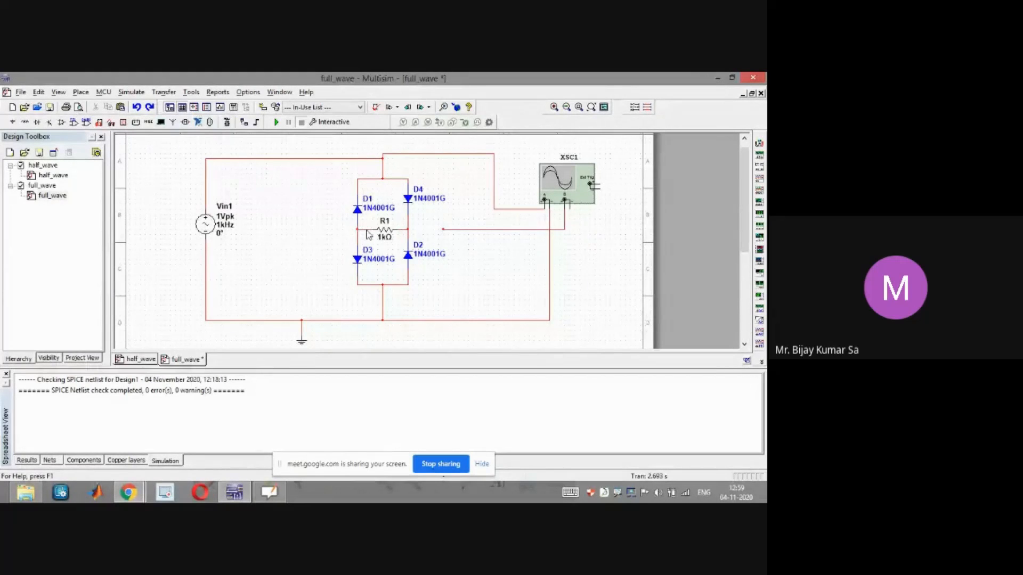
pyautogui.click(444, 230)
pyautogui.click(408, 231)
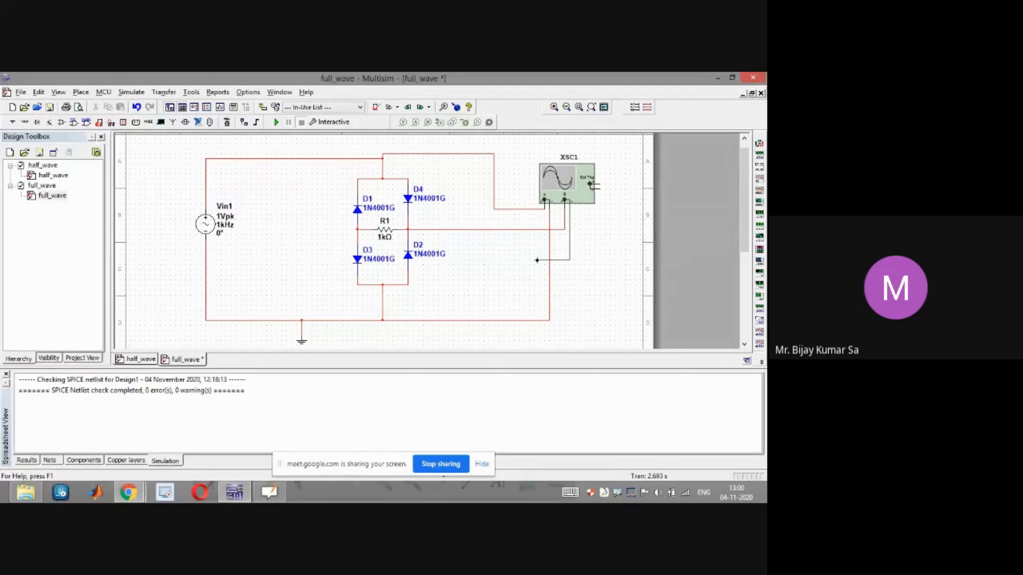
pyautogui.click(326, 305)
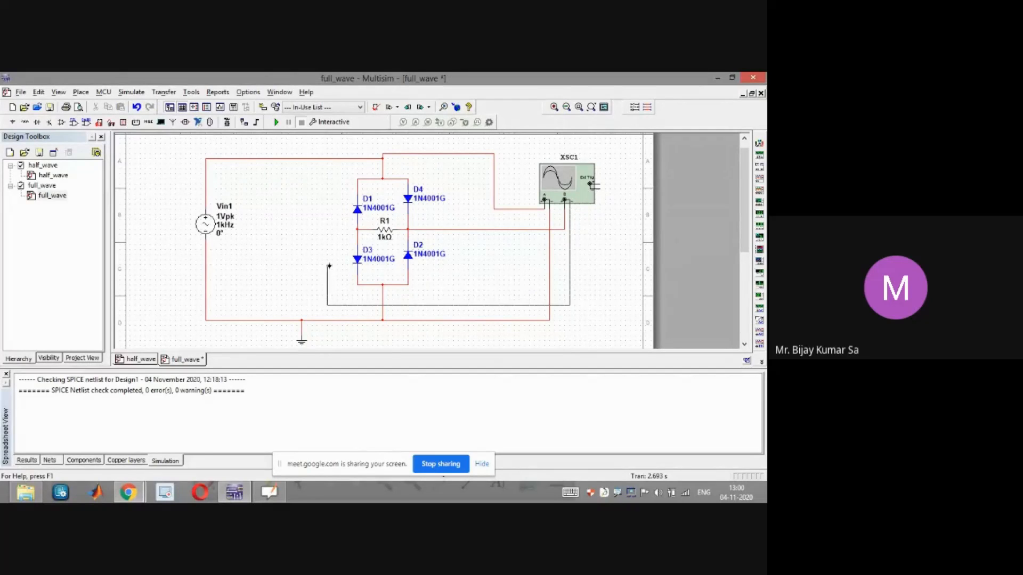
pyautogui.click(358, 229)
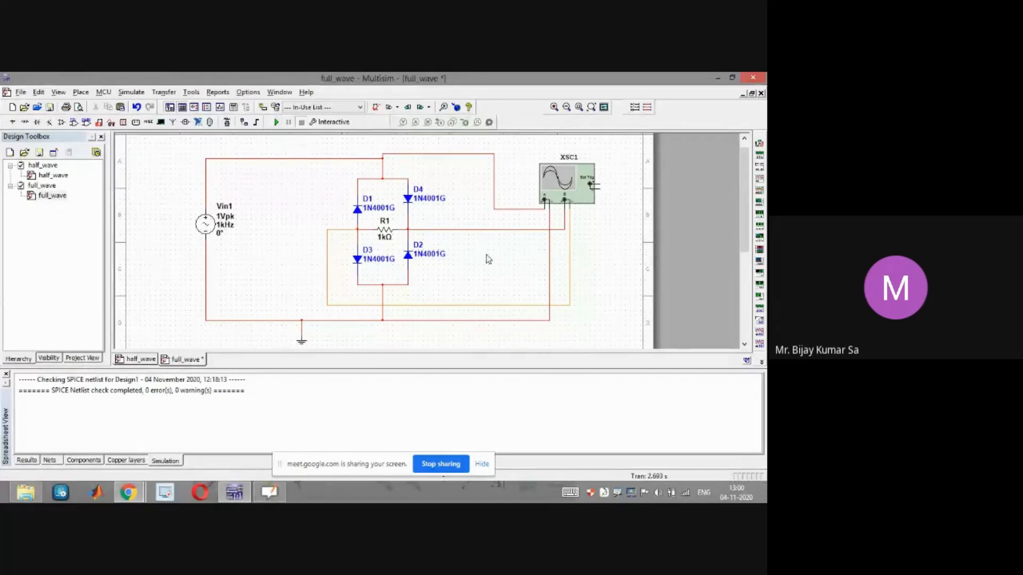
# Change the channel B wire's net colour to dark blue and apply it
pyautogui.doubleClick(528, 229)
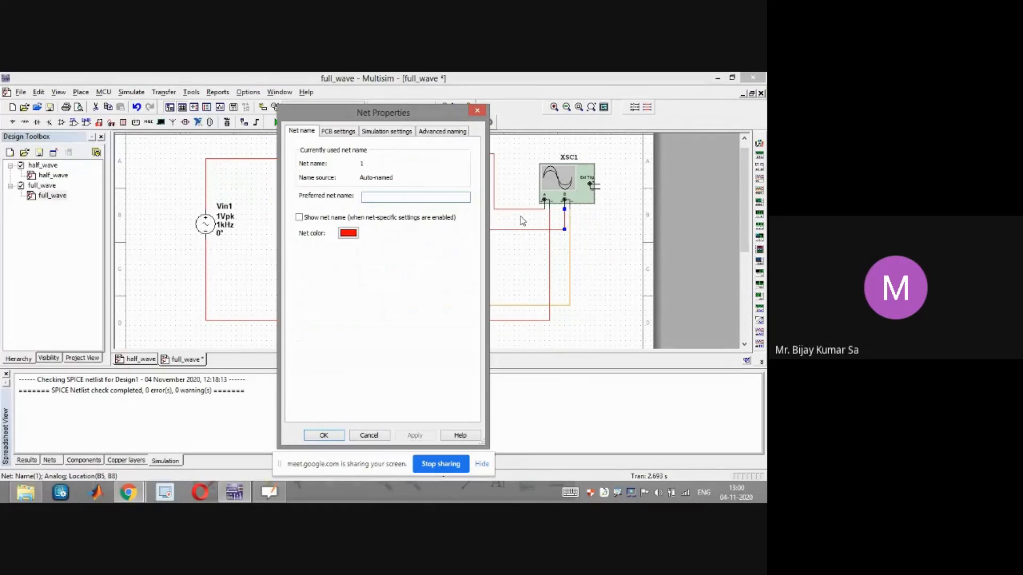
pyautogui.click(349, 233)
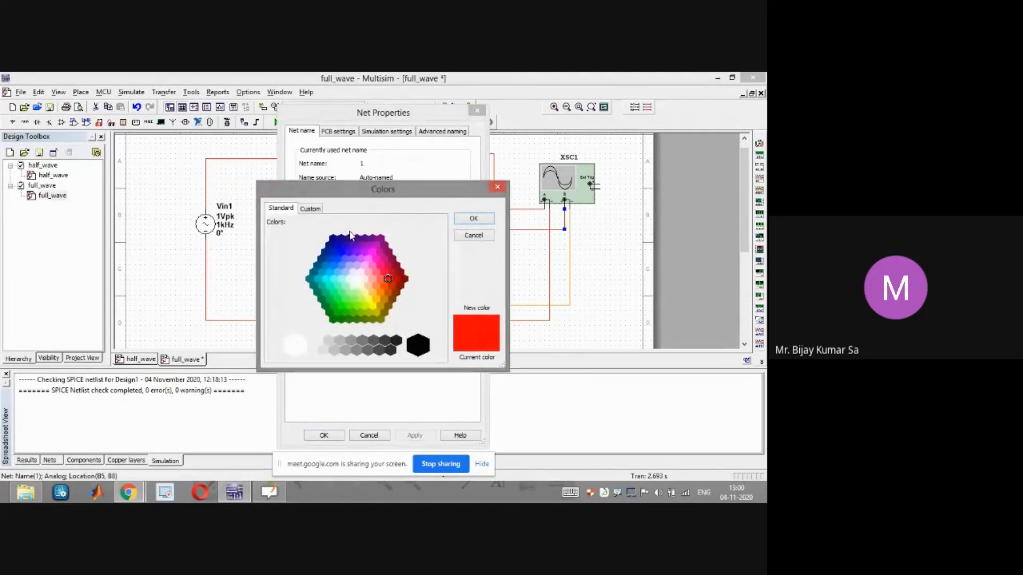
pyautogui.click(333, 240)
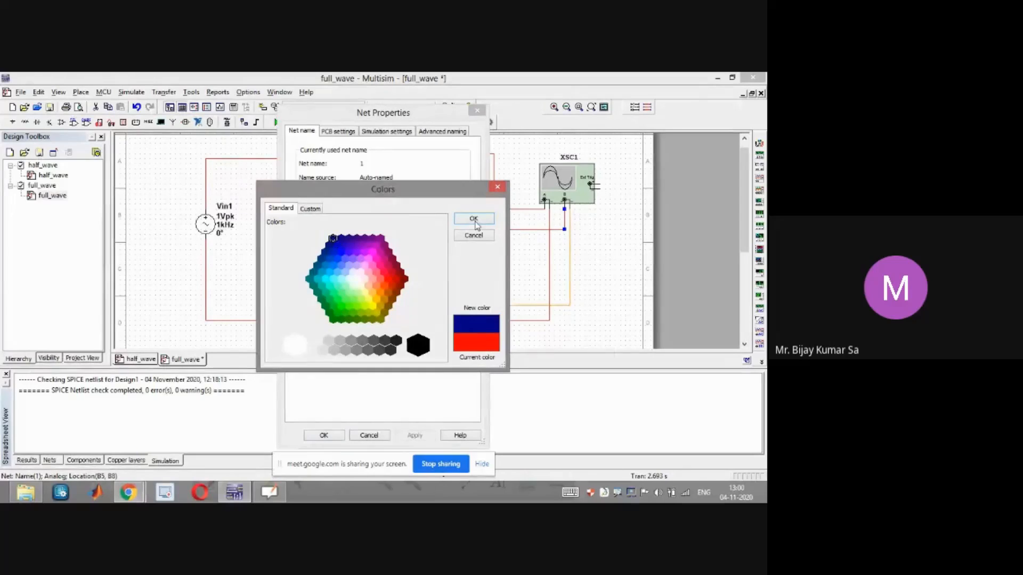
pyautogui.click(468, 221)
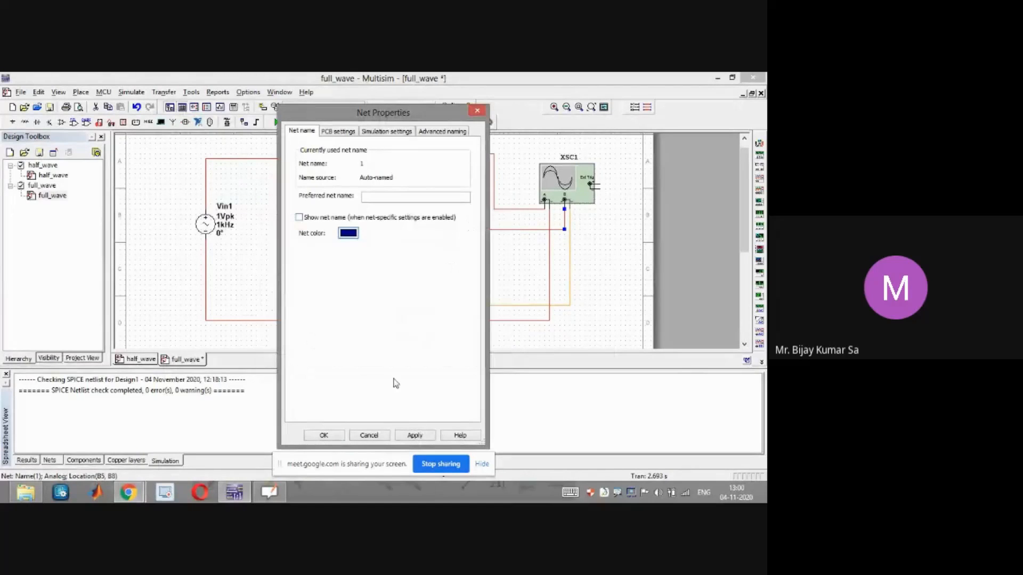
pyautogui.click(414, 435)
pyautogui.click(323, 435)
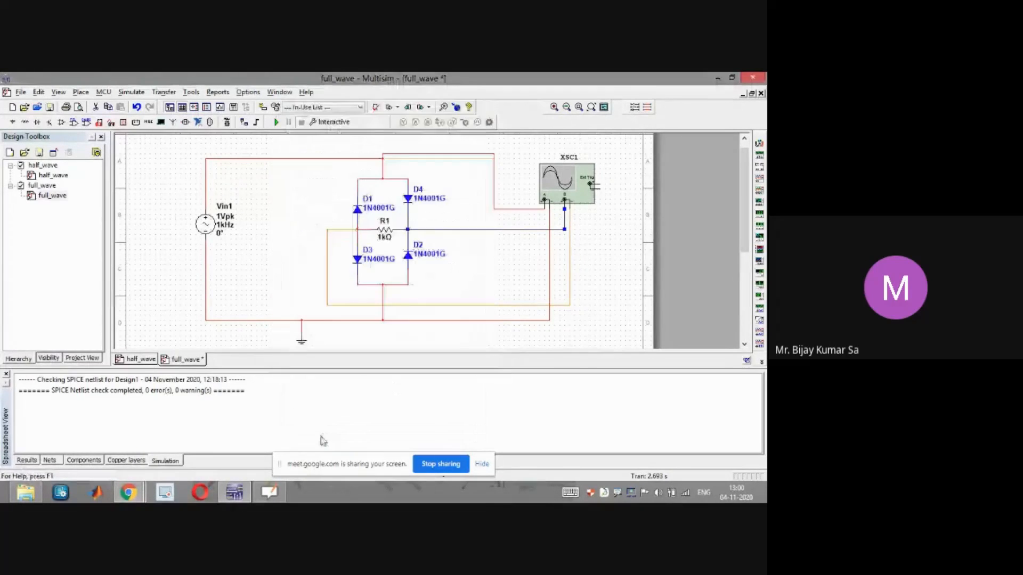
# Run the simulation of the full-wave bridge circuit
pyautogui.click(634, 263)
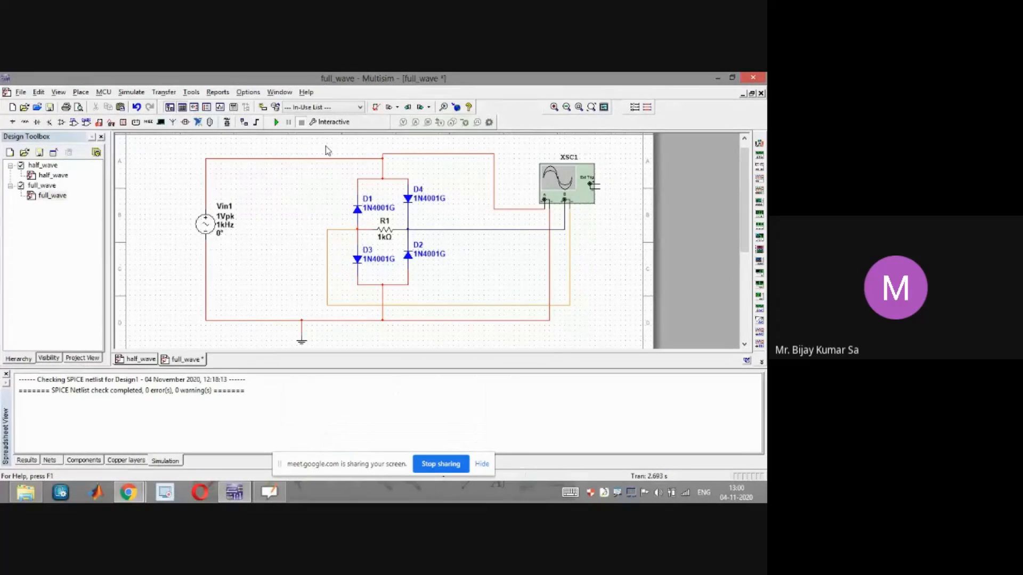
pyautogui.click(276, 122)
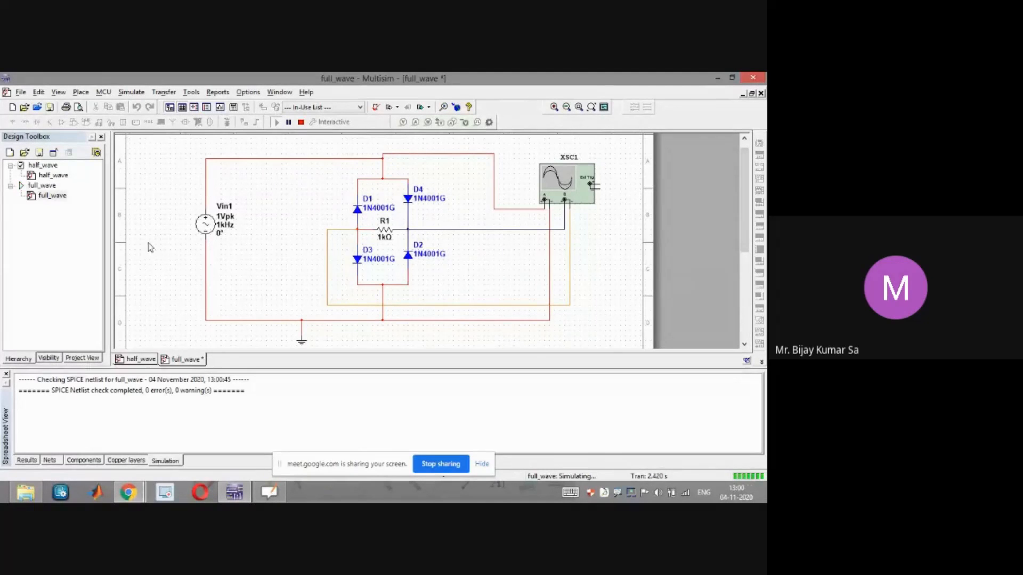
# Switch to OpenBoard to review the form factor and ripple factor calculations, and return to Multisim
pyautogui.moveTo(128, 492)
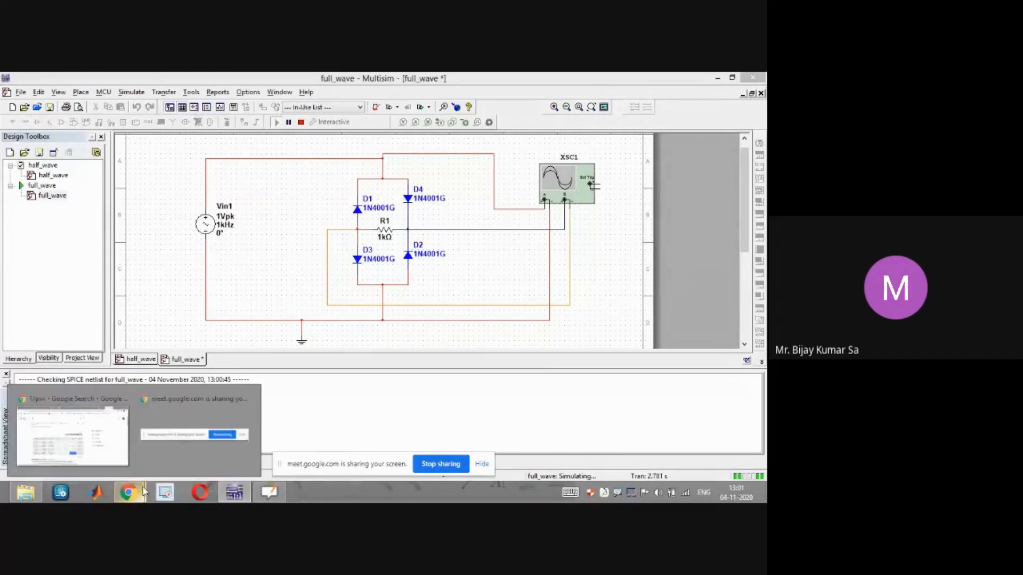
pyautogui.click(103, 461)
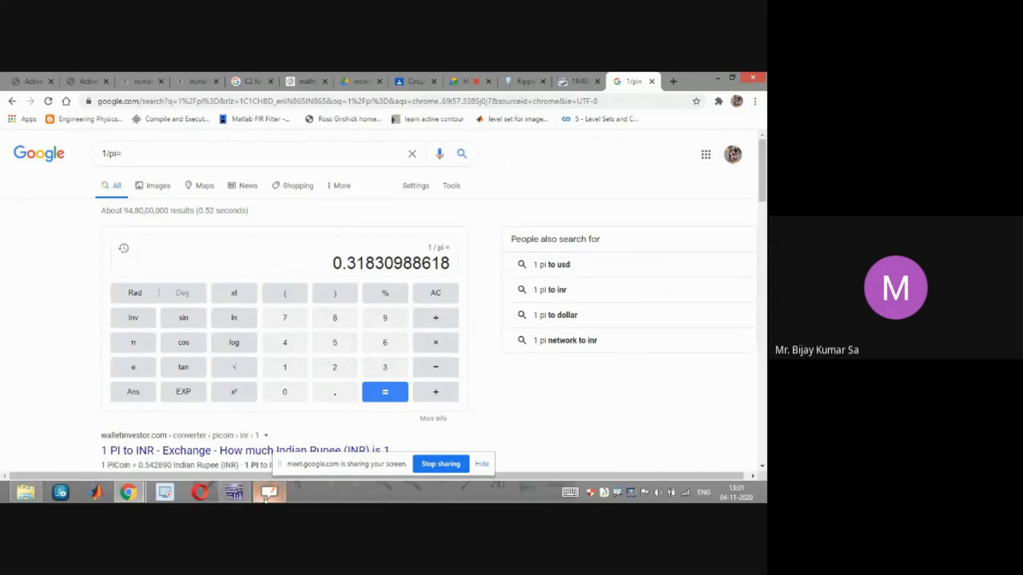
pyautogui.moveTo(264, 501)
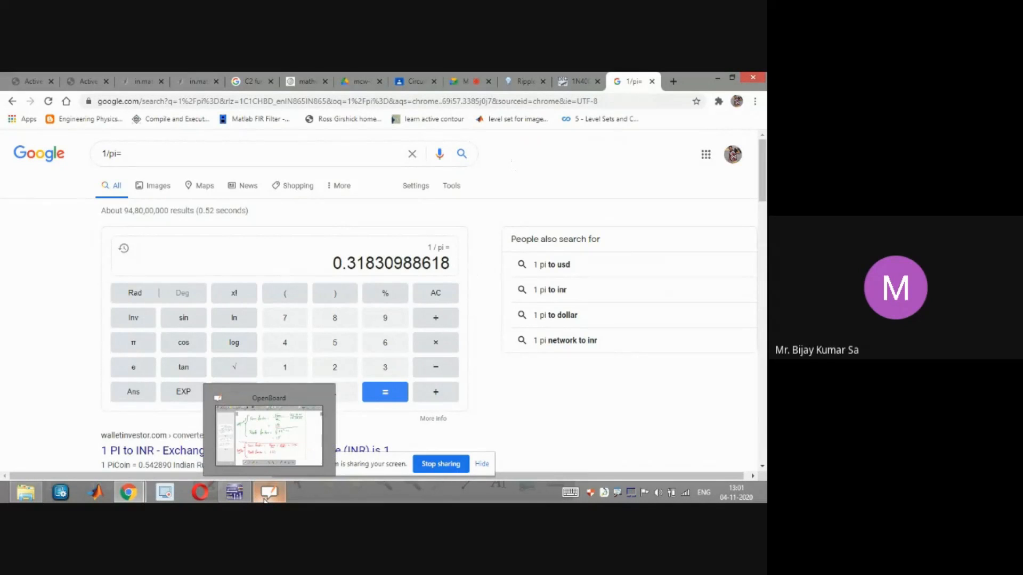
pyautogui.click(265, 500)
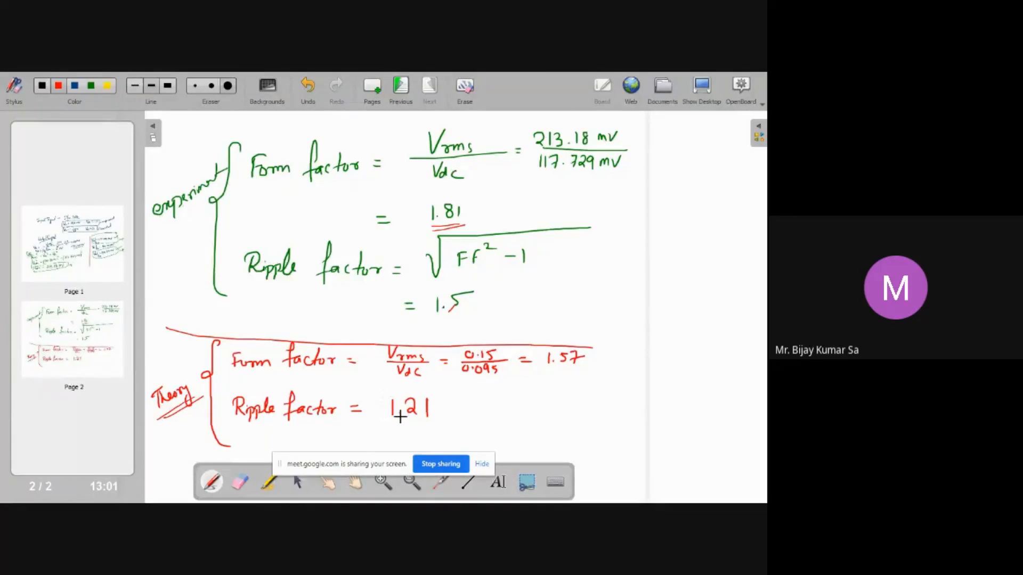
pyautogui.press('super+d')
pyautogui.click(226, 493)
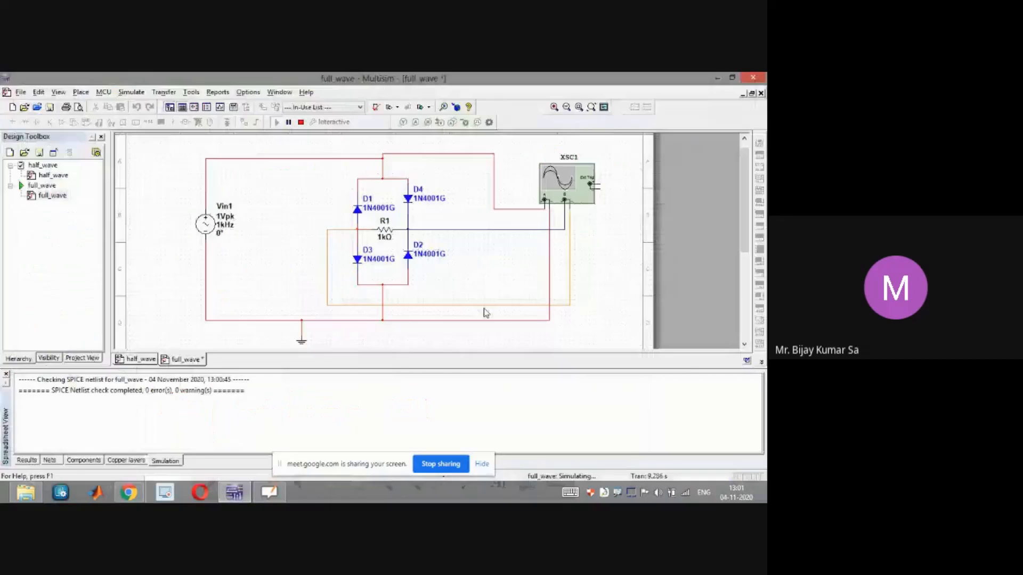
# Check the Google Meet window and return to Multisim
pyautogui.moveTo(127, 492)
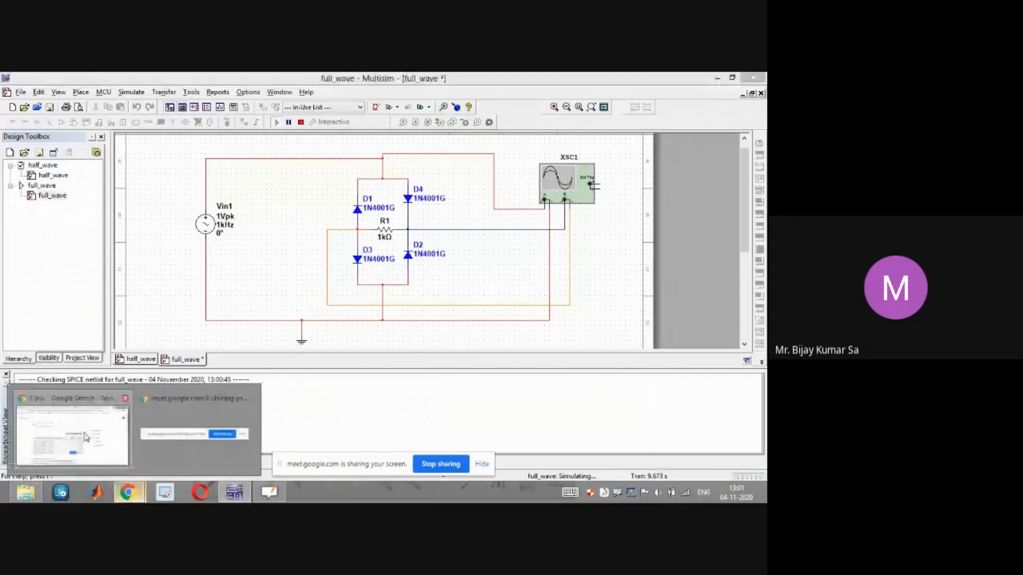
pyautogui.click(87, 437)
pyautogui.click(468, 87)
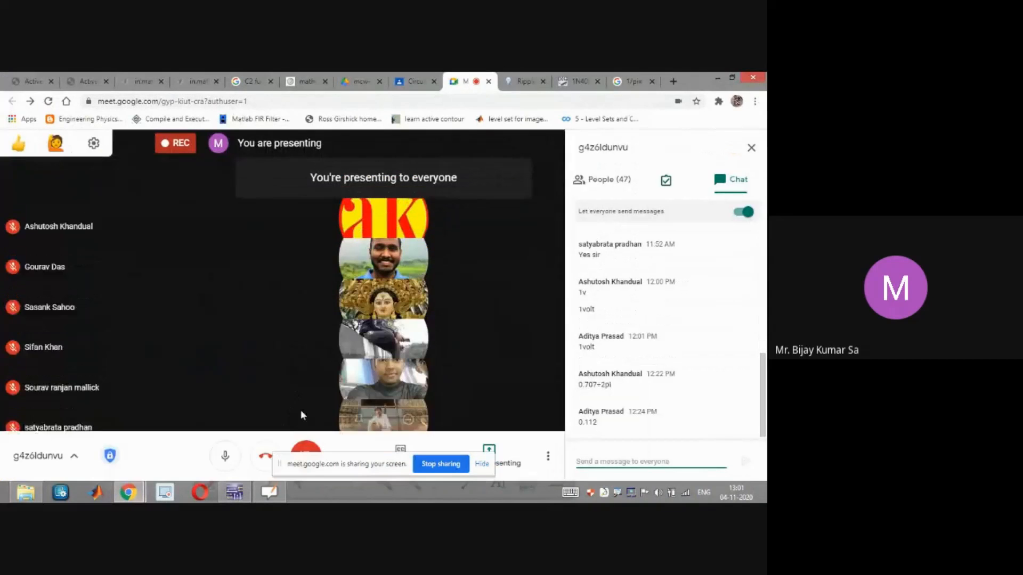
pyautogui.click(717, 76)
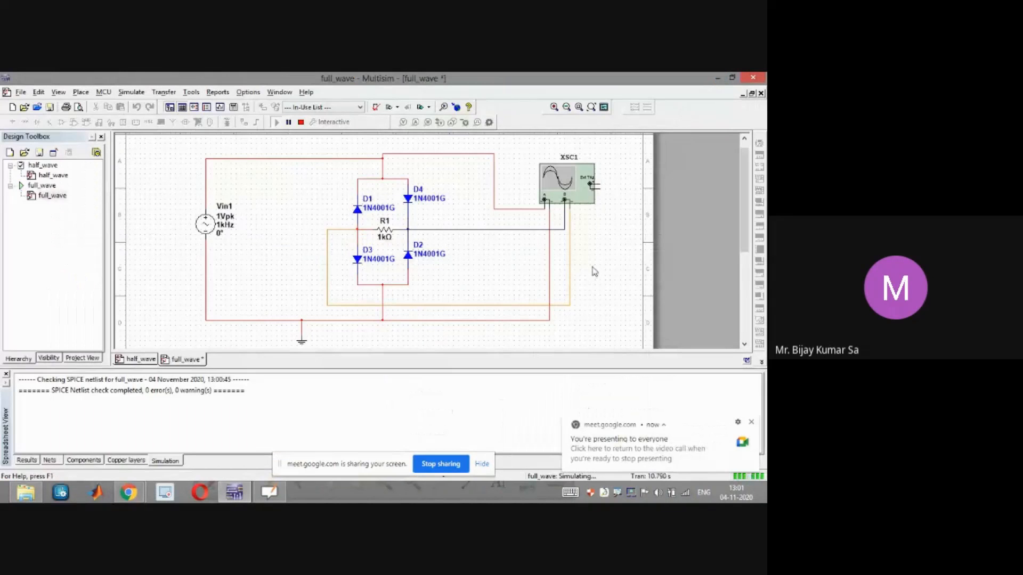
# Open the oscilloscope display, move it aside, and switch its background to white
pyautogui.doubleClick(568, 184)
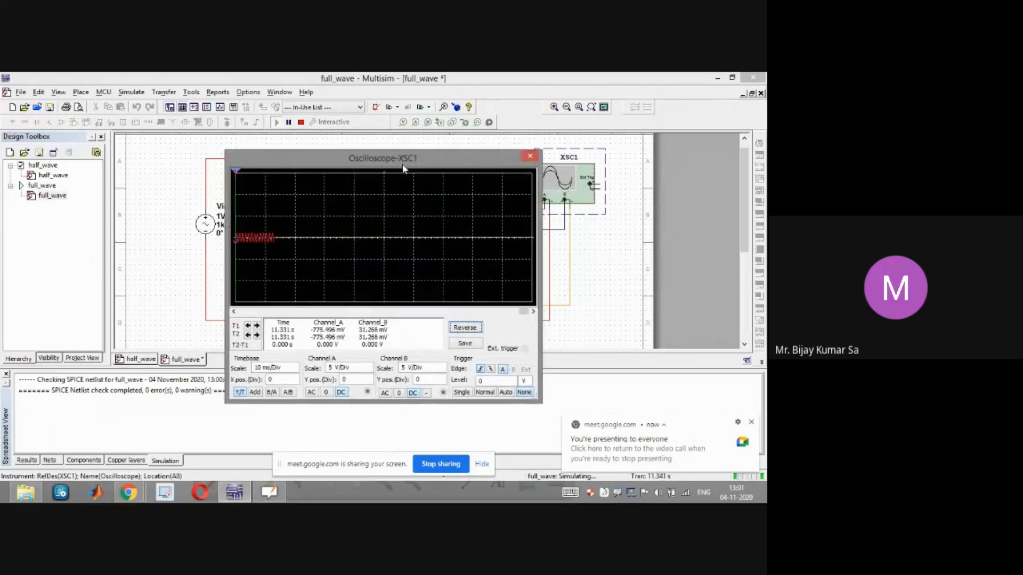
pyautogui.moveTo(402, 158); pyautogui.dragTo(418, 157)
pyautogui.click(487, 328)
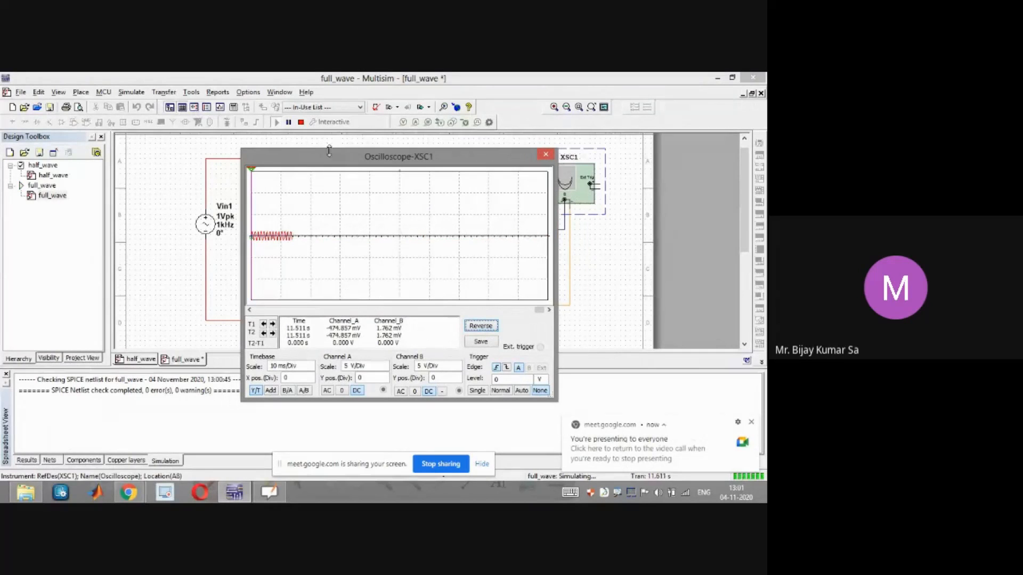
# Set the oscilloscope's channel A scale to 500 mV/Div and channel B scale to 100 mV/Div, and stop the simulation
pyautogui.click(431, 366)
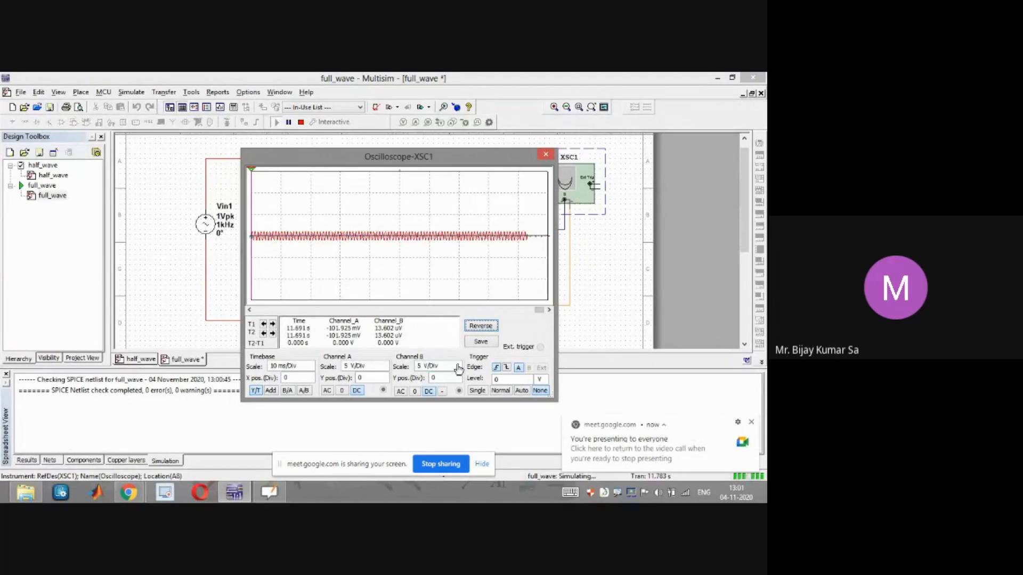
pyautogui.click(458, 369)
pyautogui.click(458, 370)
pyautogui.click(458, 371)
pyautogui.click(459, 370)
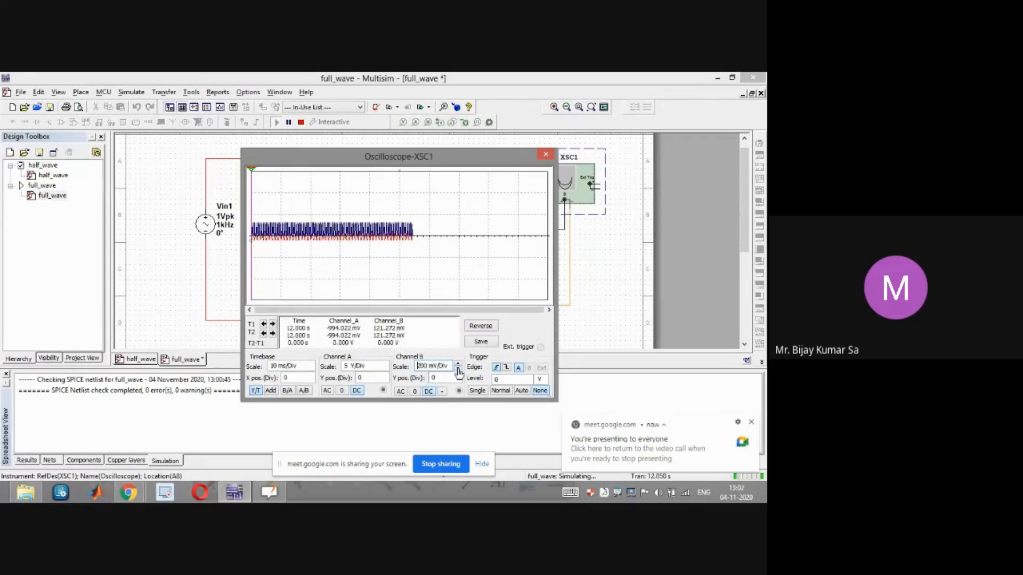
pyautogui.click(458, 370)
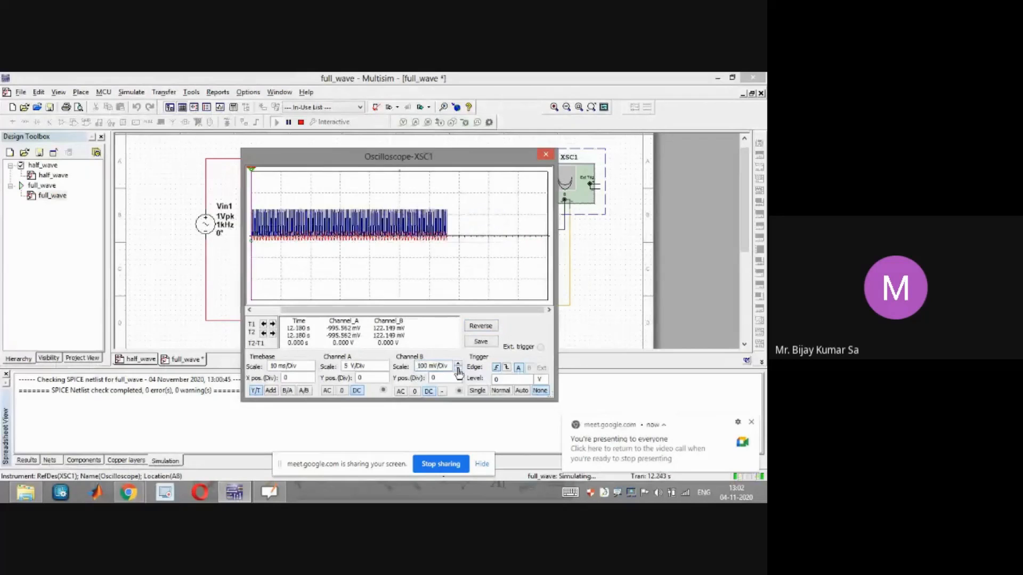
pyautogui.click(458, 371)
pyautogui.click(384, 369)
pyautogui.click(384, 369)
pyautogui.click(385, 369)
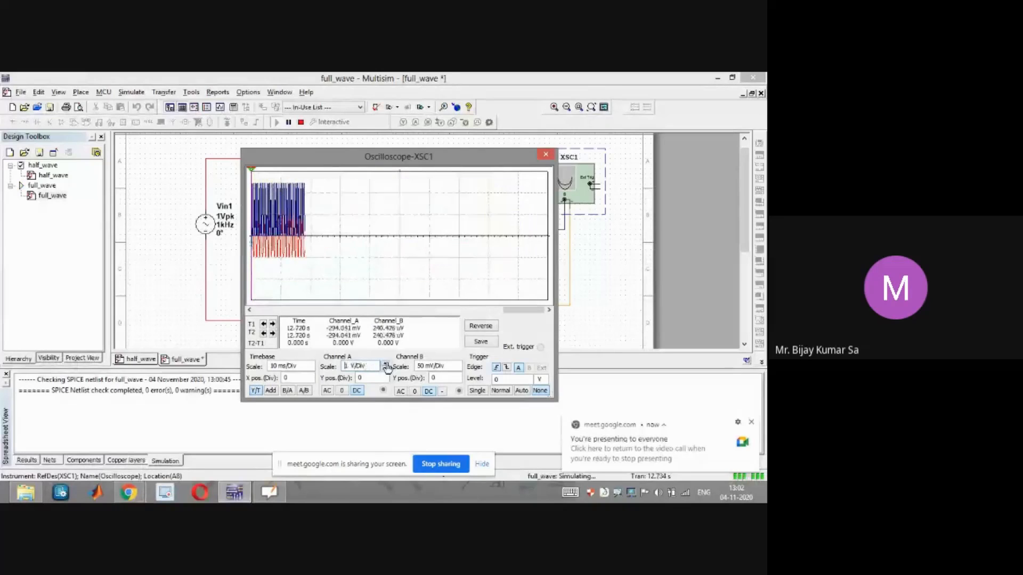
pyautogui.click(385, 363)
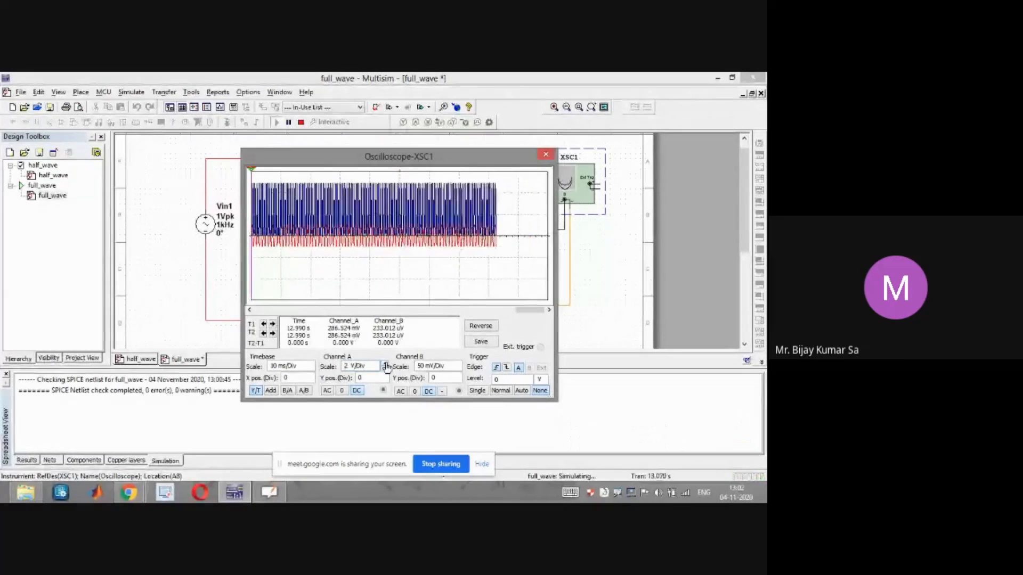
pyautogui.click(384, 364)
pyautogui.click(385, 369)
pyautogui.click(385, 369)
pyautogui.click(385, 369)
pyautogui.click(385, 370)
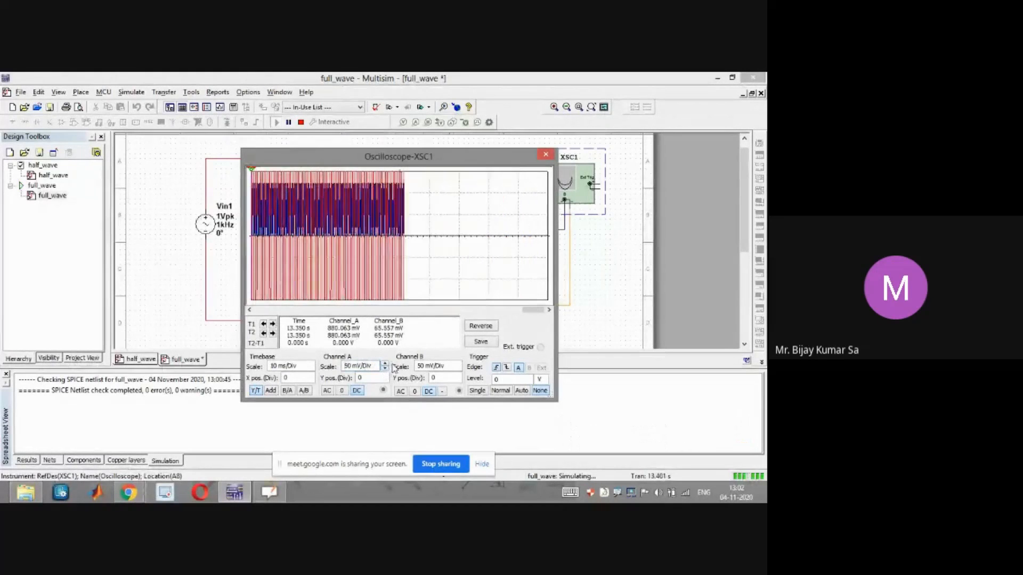
pyautogui.click(385, 363)
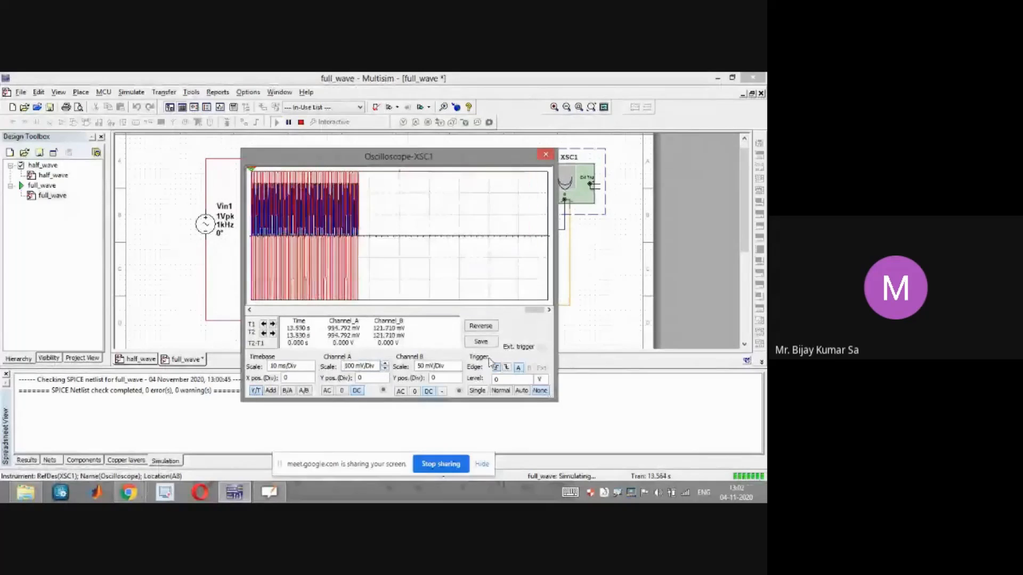
pyautogui.click(457, 364)
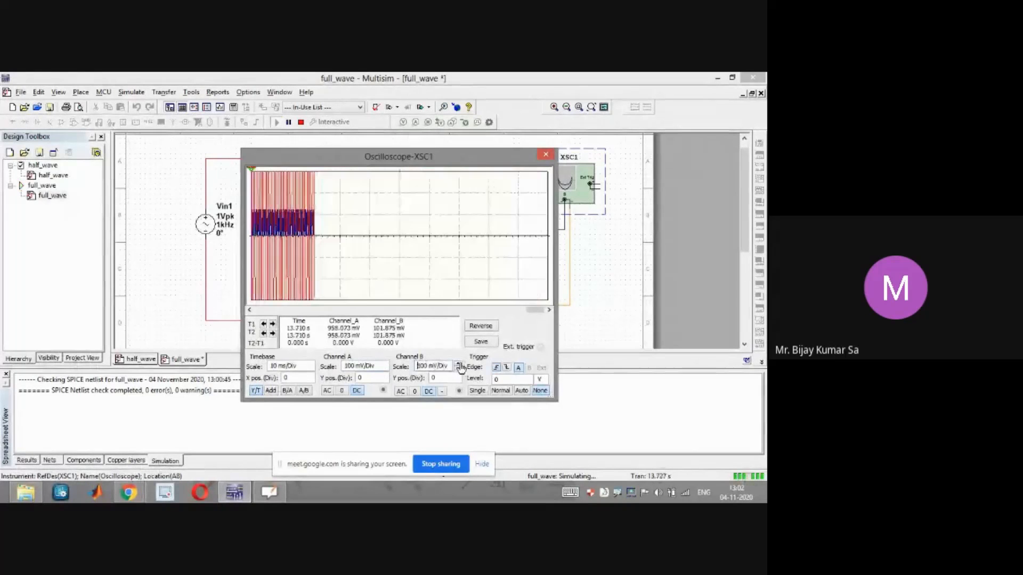
pyautogui.click(458, 364)
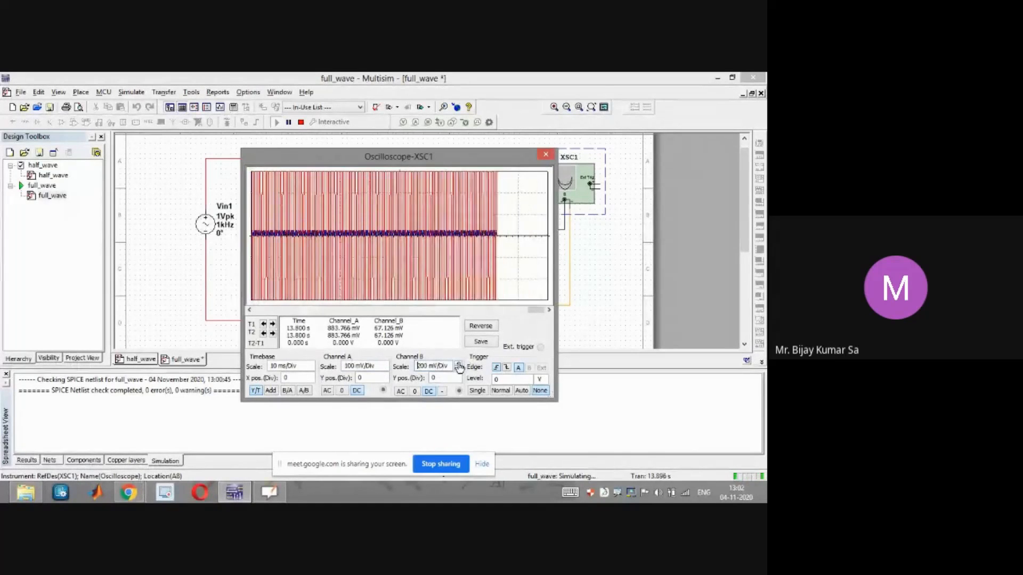
pyautogui.click(458, 364)
pyautogui.click(457, 369)
pyautogui.click(458, 368)
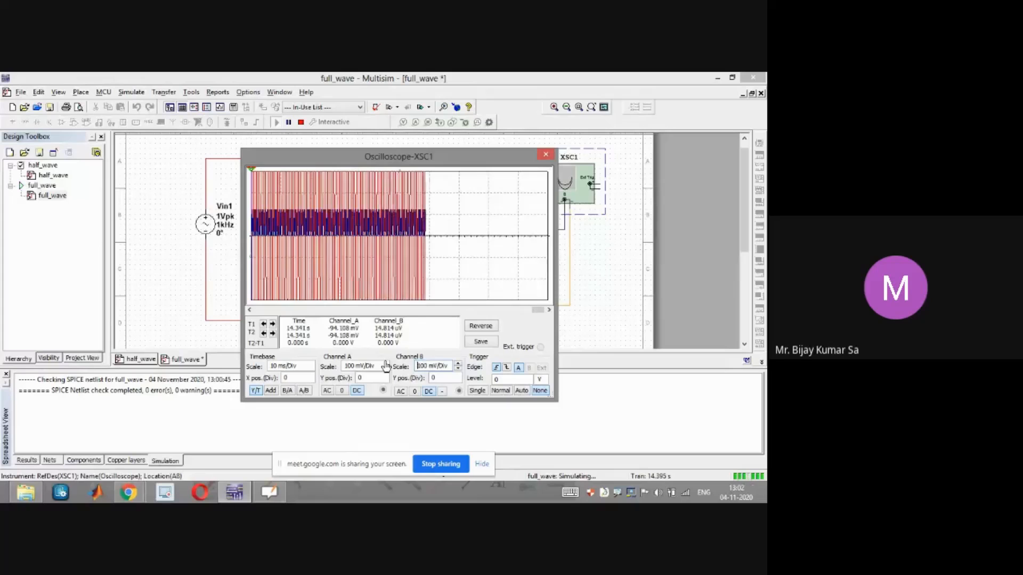
pyautogui.click(385, 363)
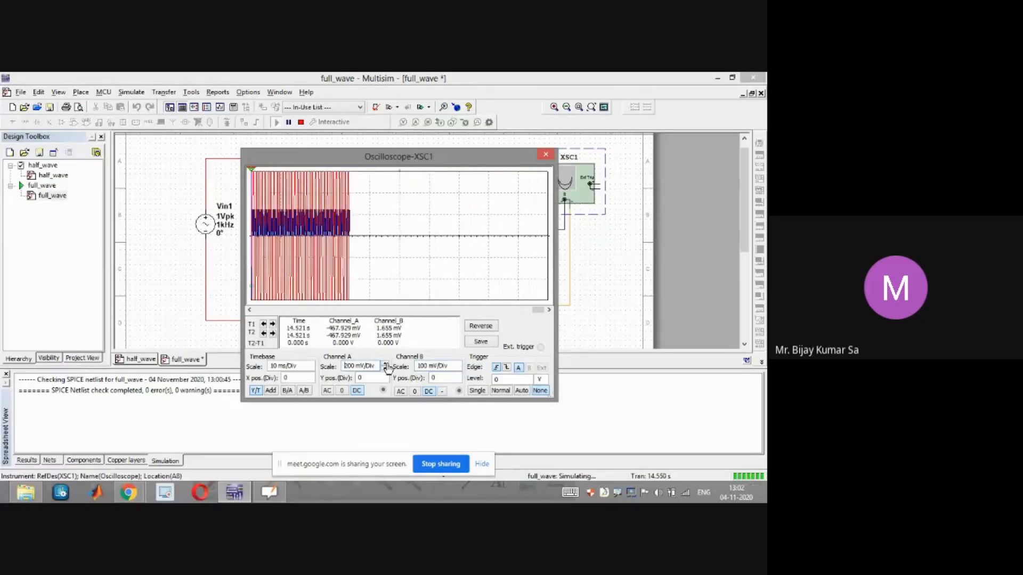
pyautogui.click(385, 364)
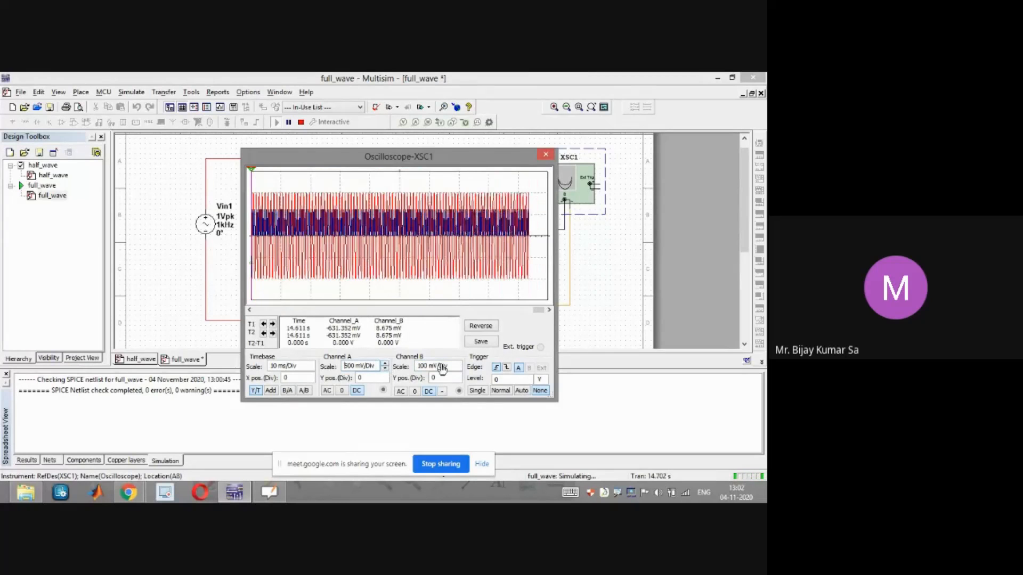
pyautogui.click(458, 364)
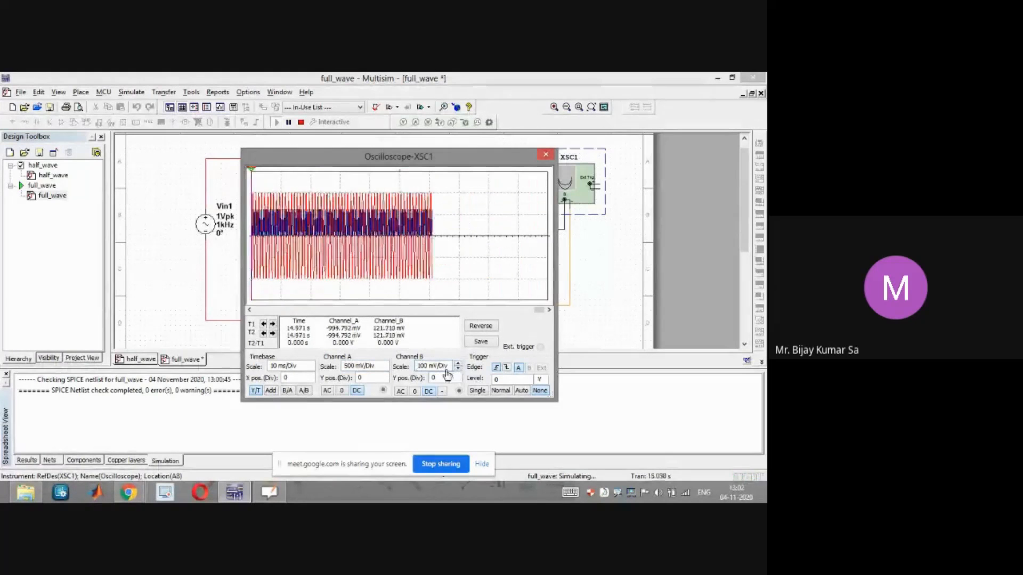
pyautogui.click(458, 368)
pyautogui.click(290, 123)
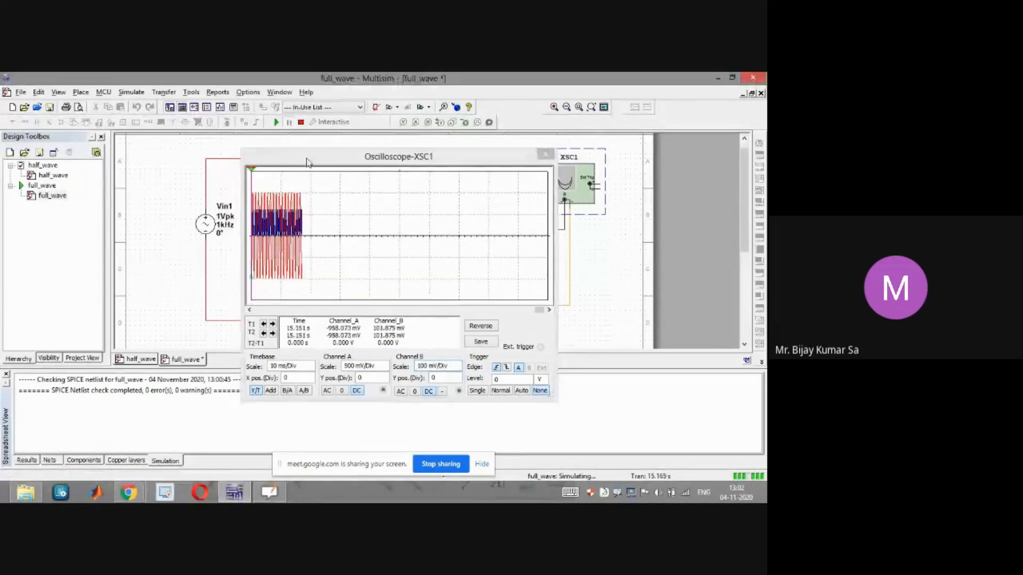
# Scroll the oscilloscope trace view and set channel A scale to 1 V/Div
pyautogui.moveTo(540, 315); pyautogui.dragTo(397, 311)
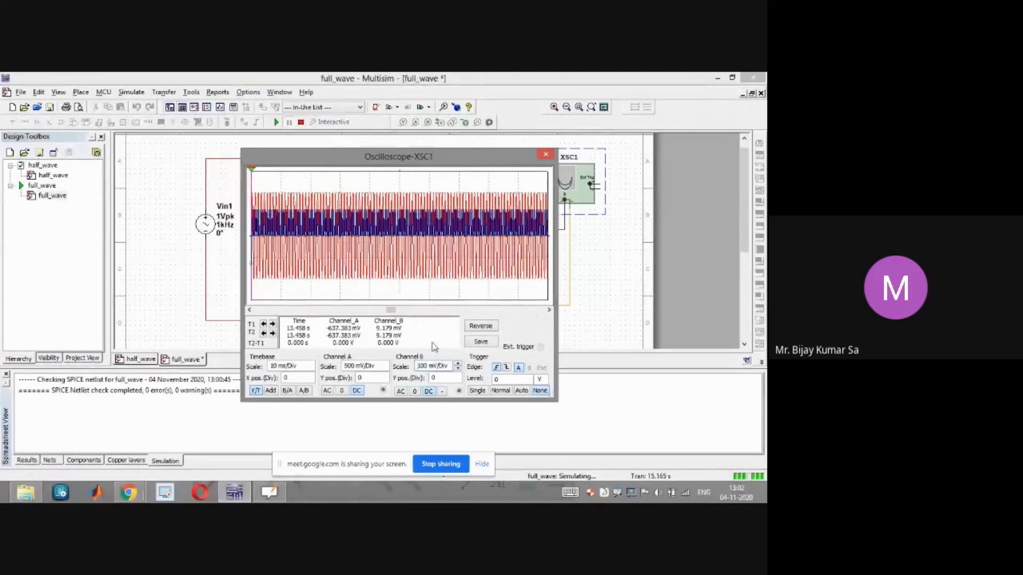
pyautogui.click(383, 366)
pyautogui.click(384, 363)
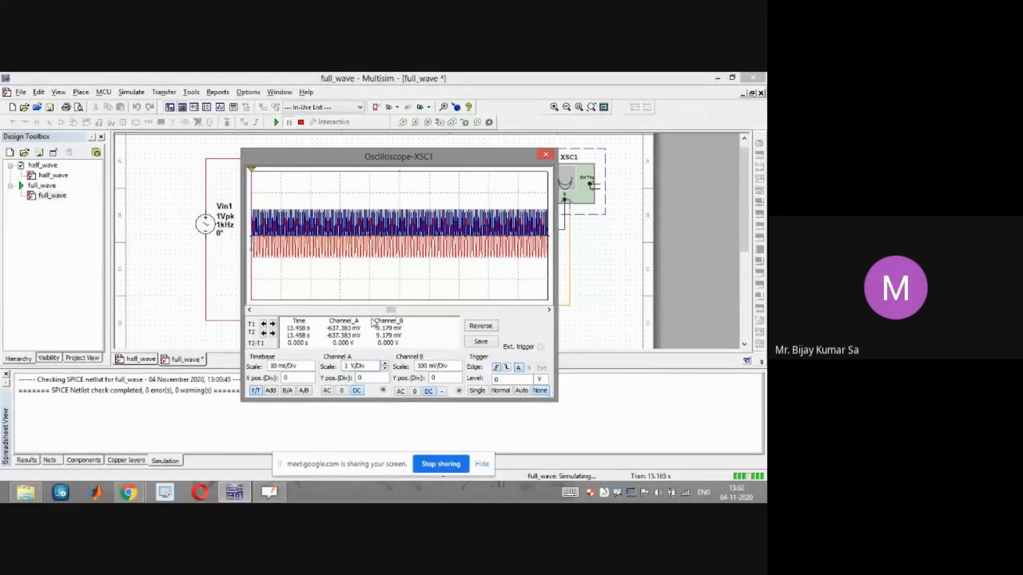
# Reposition the oscilloscope window and set channel A's Y position to 1 division
pyautogui.moveTo(415, 166); pyautogui.dragTo(454, 178)
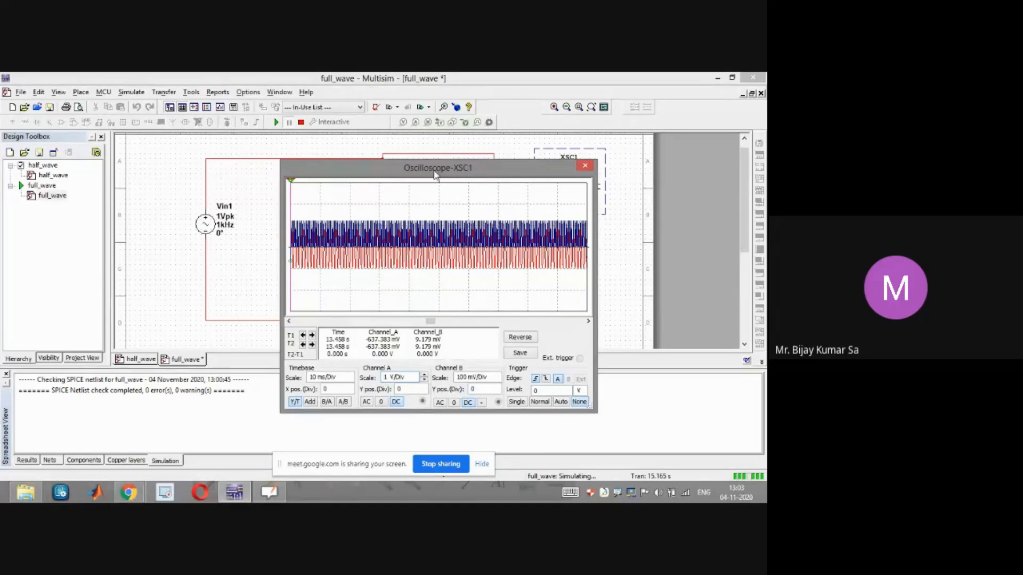
pyautogui.moveTo(436, 176); pyautogui.dragTo(395, 179)
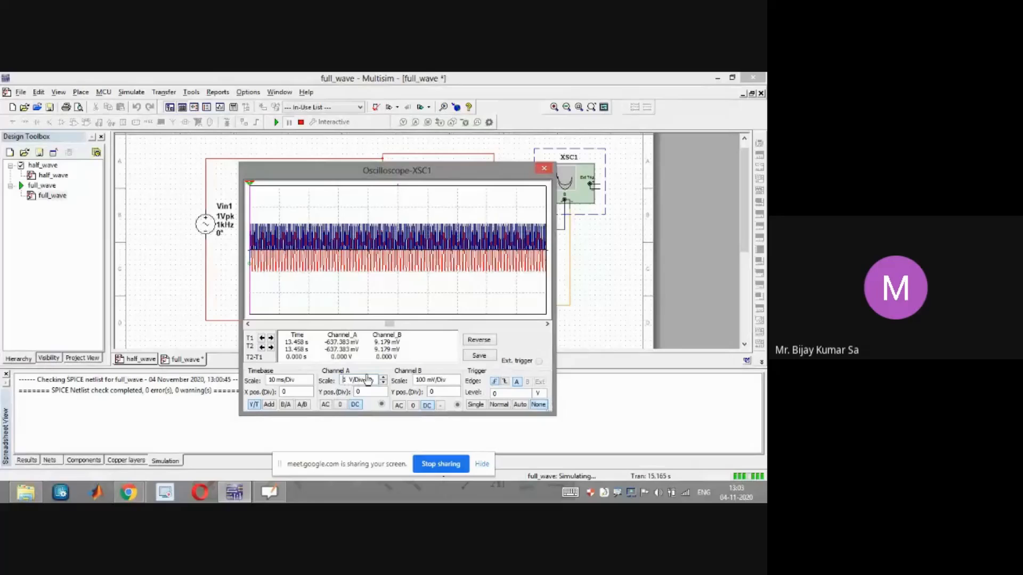
pyautogui.click(383, 396)
pyautogui.click(383, 396)
pyautogui.click(383, 396)
pyautogui.click(383, 395)
pyautogui.click(384, 396)
pyautogui.click(383, 396)
pyautogui.click(383, 389)
pyautogui.click(383, 390)
pyautogui.click(383, 390)
pyautogui.click(383, 389)
pyautogui.click(383, 389)
pyautogui.click(383, 390)
pyautogui.click(383, 390)
pyautogui.click(383, 390)
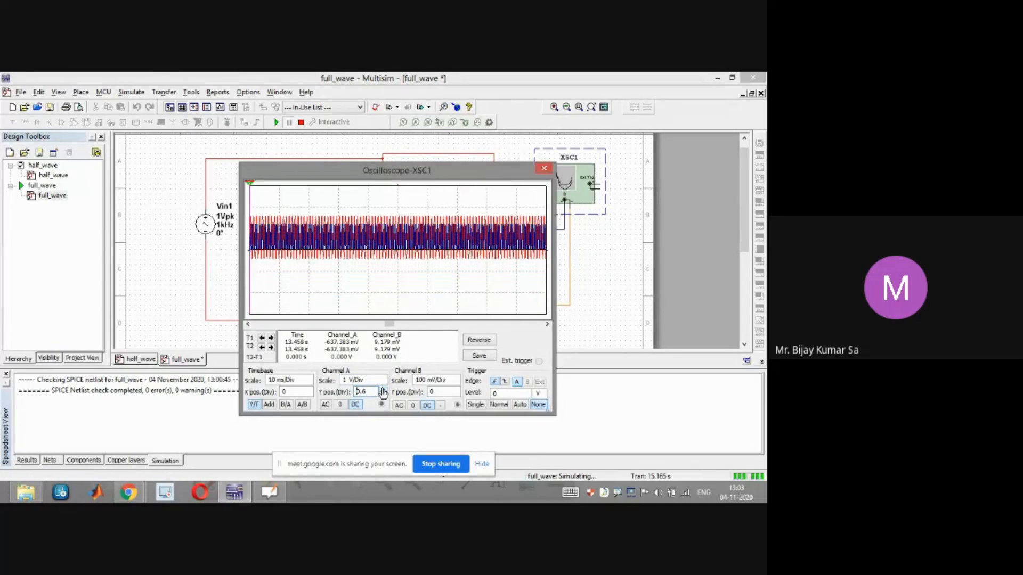
pyautogui.click(382, 390)
pyautogui.click(383, 390)
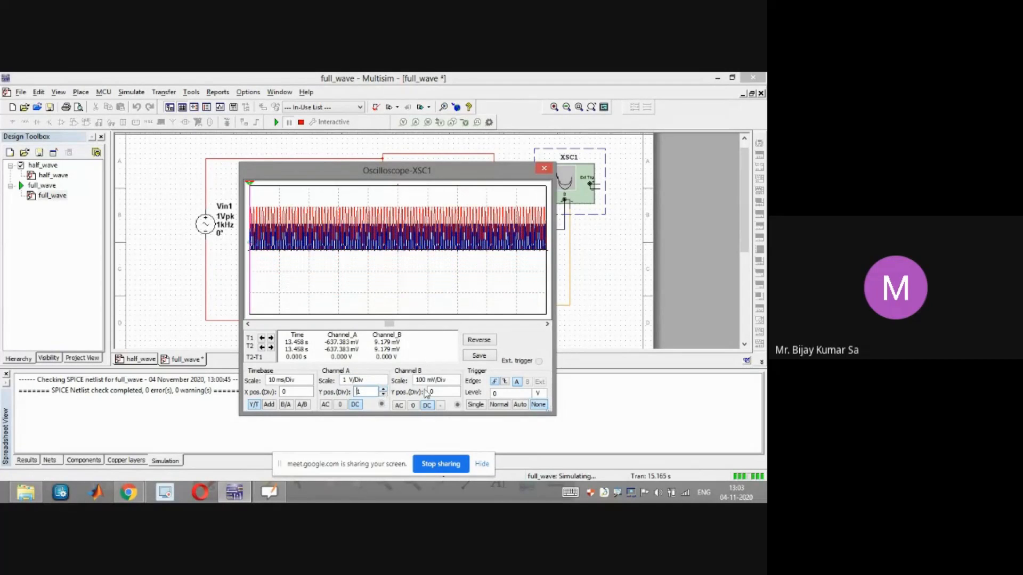
# Set channel B's Y position to -2 divisions on the oscilloscope
pyautogui.click(457, 395)
pyautogui.click(456, 395)
pyautogui.click(456, 395)
pyautogui.click(456, 395)
pyautogui.click(457, 394)
pyautogui.click(457, 394)
pyautogui.click(456, 394)
pyautogui.click(456, 395)
pyautogui.click(457, 395)
pyautogui.click(457, 395)
pyautogui.click(456, 395)
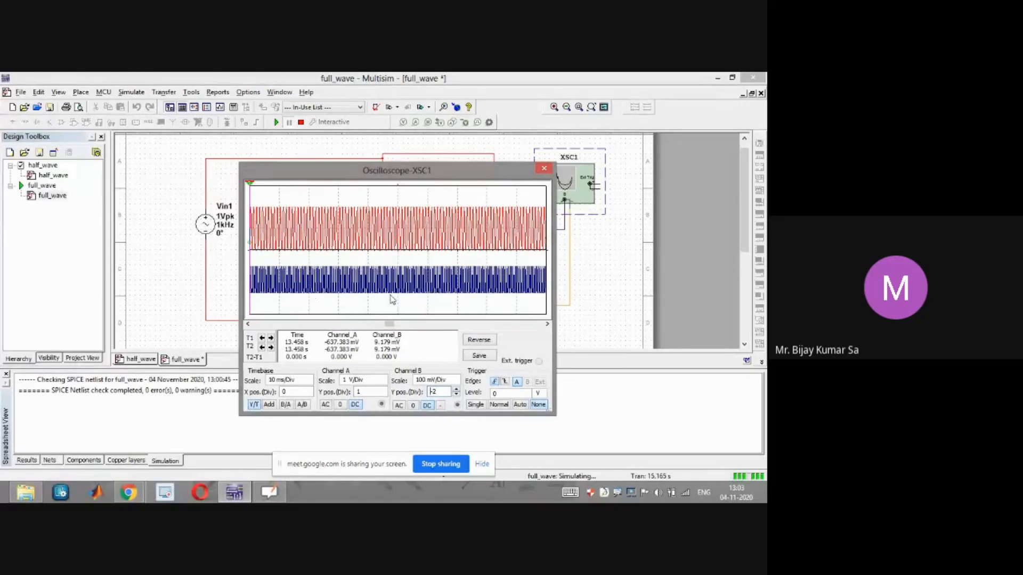
# Set the oscilloscope timebase scale to 1 ms/Div
pyautogui.click(308, 381)
pyautogui.click(309, 378)
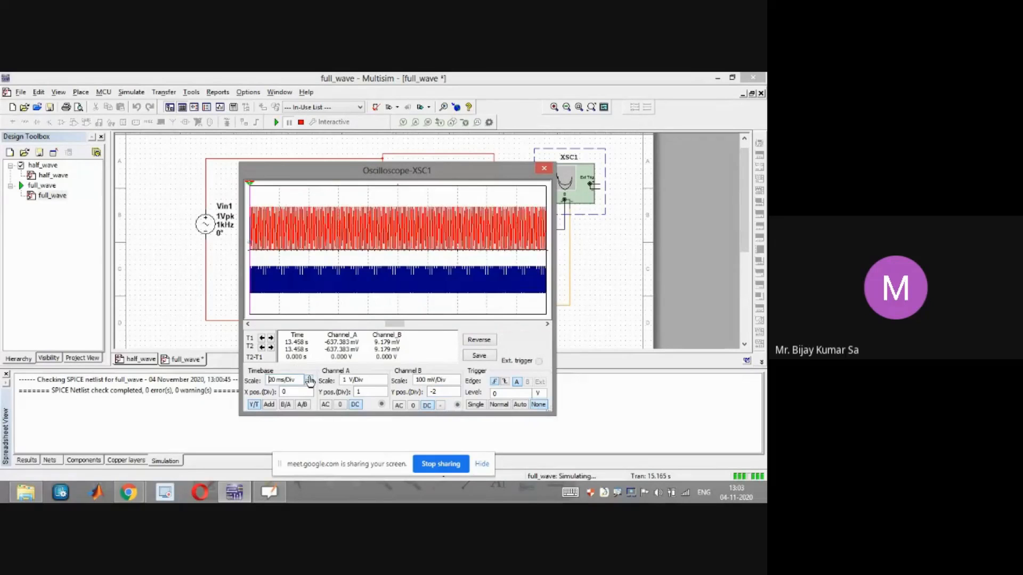
pyautogui.click(309, 384)
pyautogui.click(309, 384)
pyautogui.click(308, 384)
pyautogui.click(309, 384)
pyautogui.click(309, 384)
pyautogui.click(309, 384)
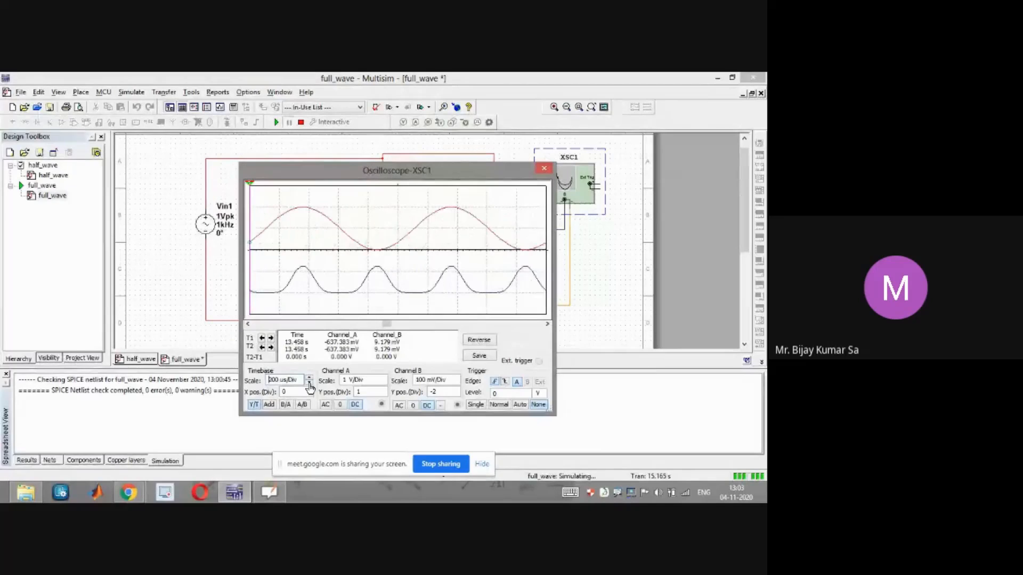
pyautogui.click(310, 378)
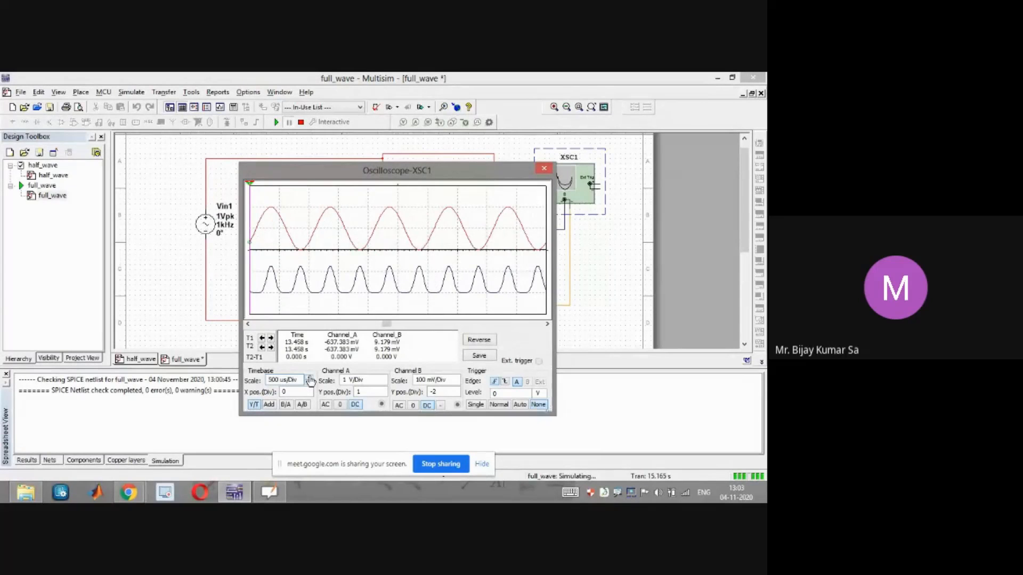
pyautogui.click(309, 378)
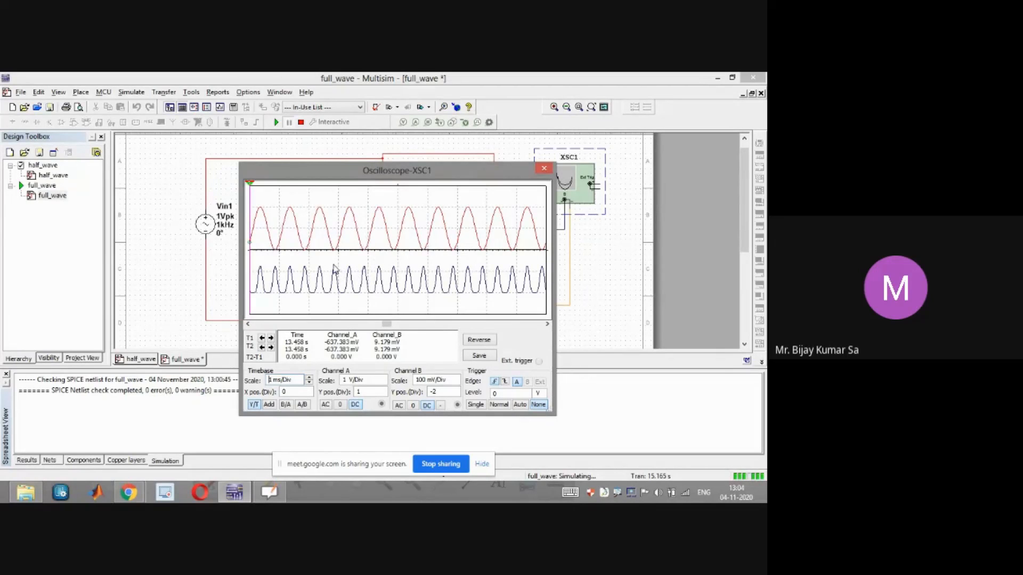
# Move the oscilloscope window down and close it
pyautogui.moveTo(385, 174); pyautogui.dragTo(422, 173)
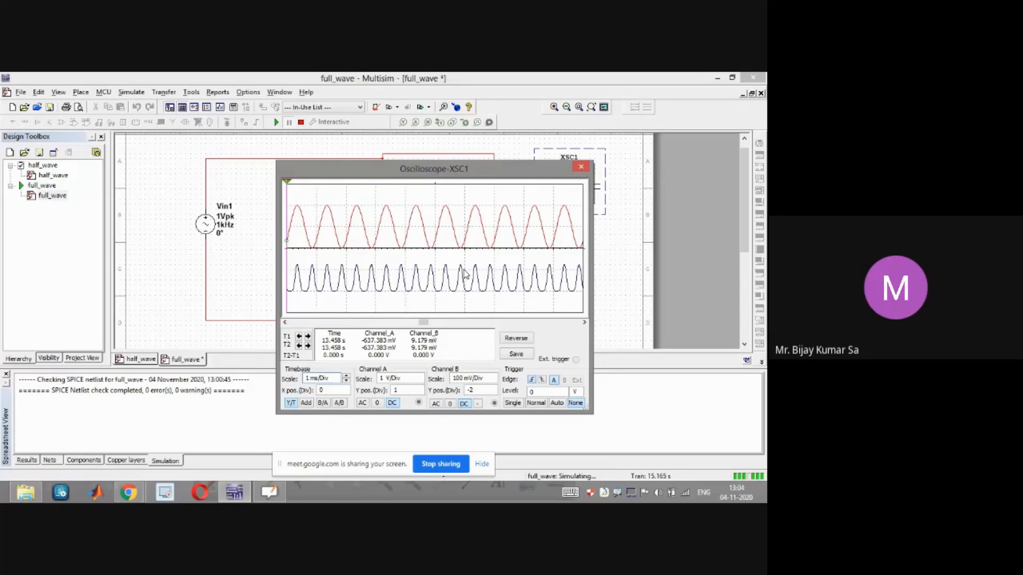
pyautogui.moveTo(540, 172); pyautogui.dragTo(394, 205)
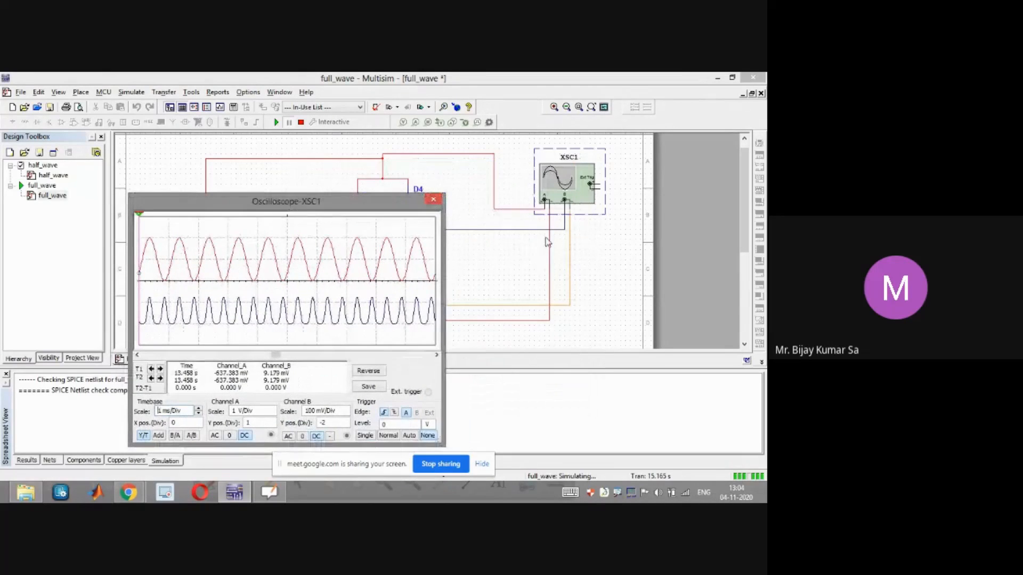
pyautogui.moveTo(387, 207); pyautogui.dragTo(525, 291)
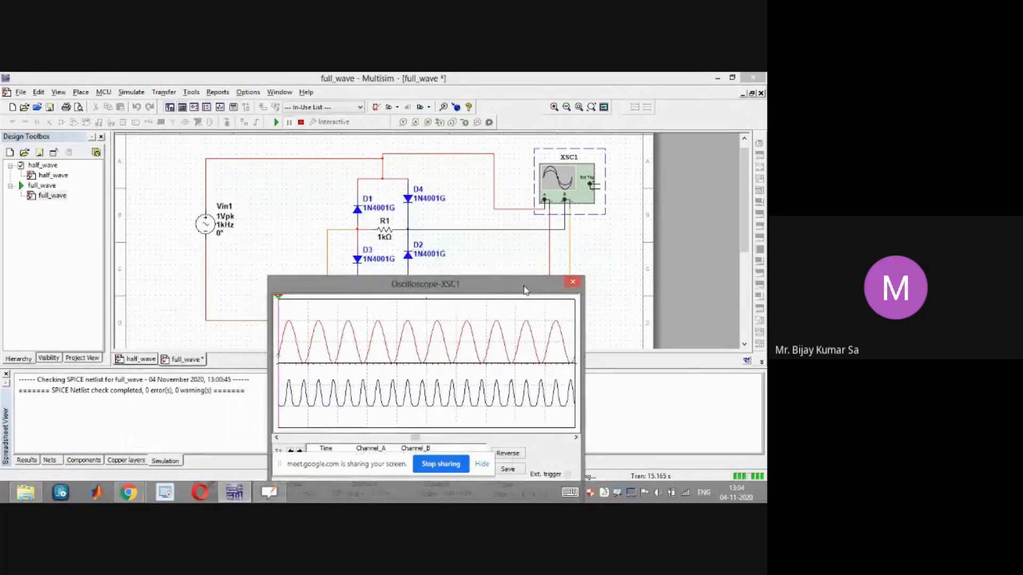
pyautogui.click(572, 281)
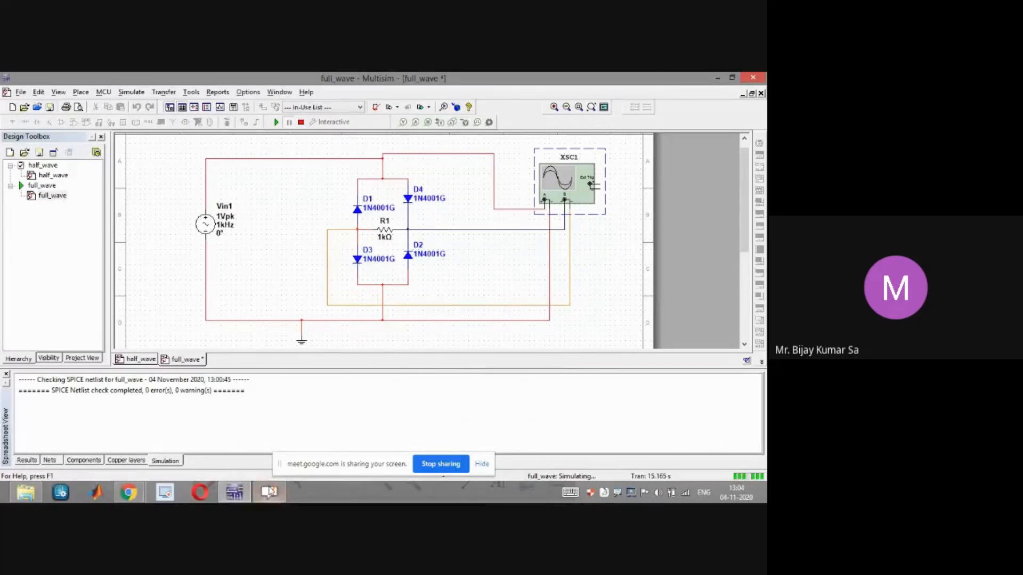
# Switch to OpenBoard to view the first calculation page, then return to Multisim
pyautogui.click(269, 492)
pyautogui.click(84, 253)
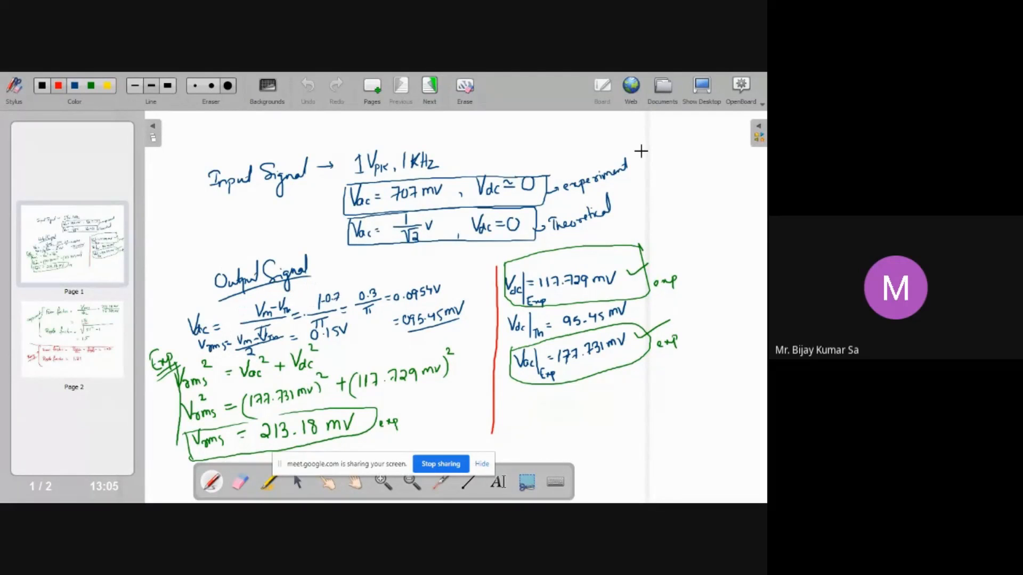
pyautogui.press('super+d')
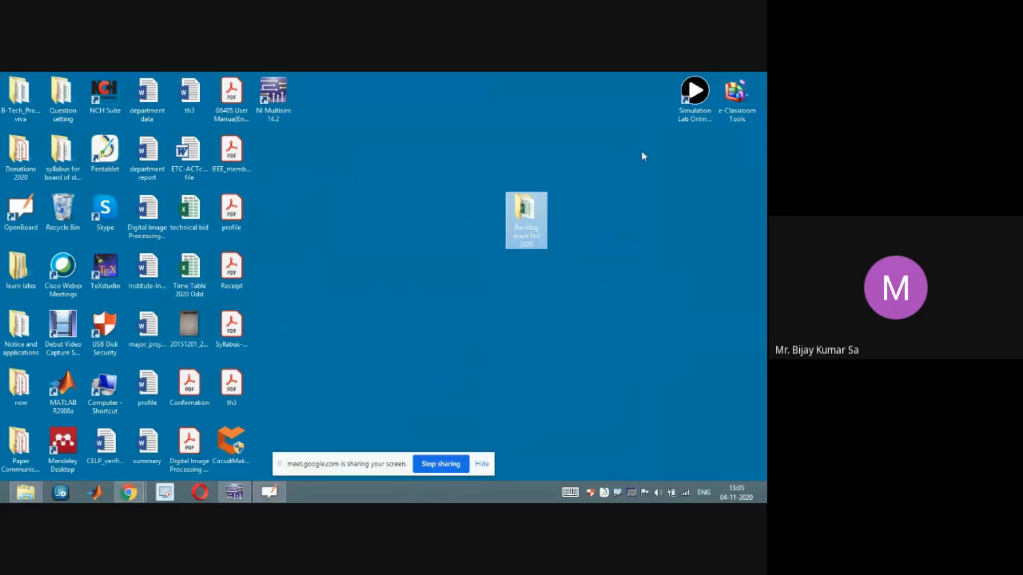
pyautogui.click(274, 490)
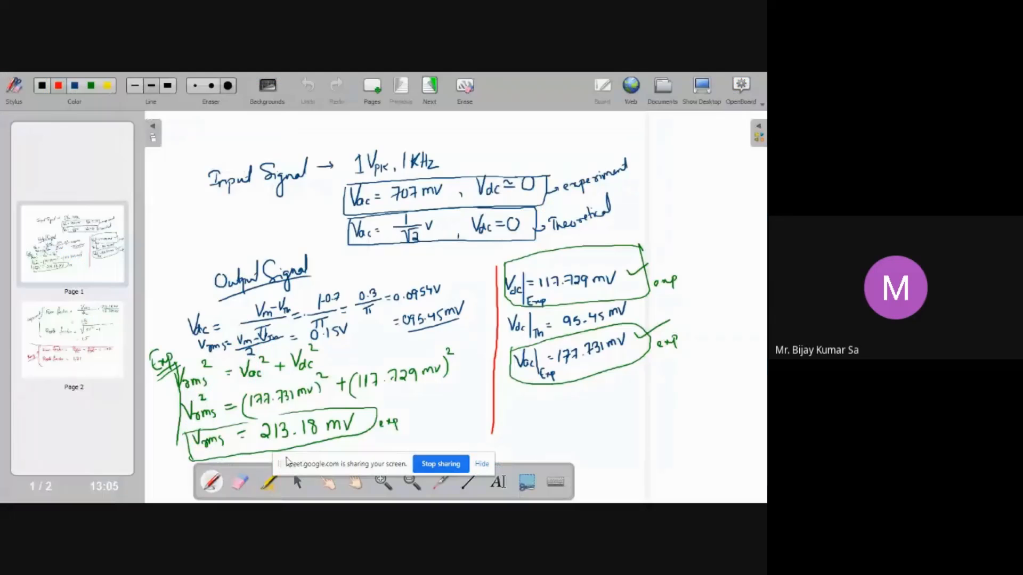
pyautogui.press('super+d')
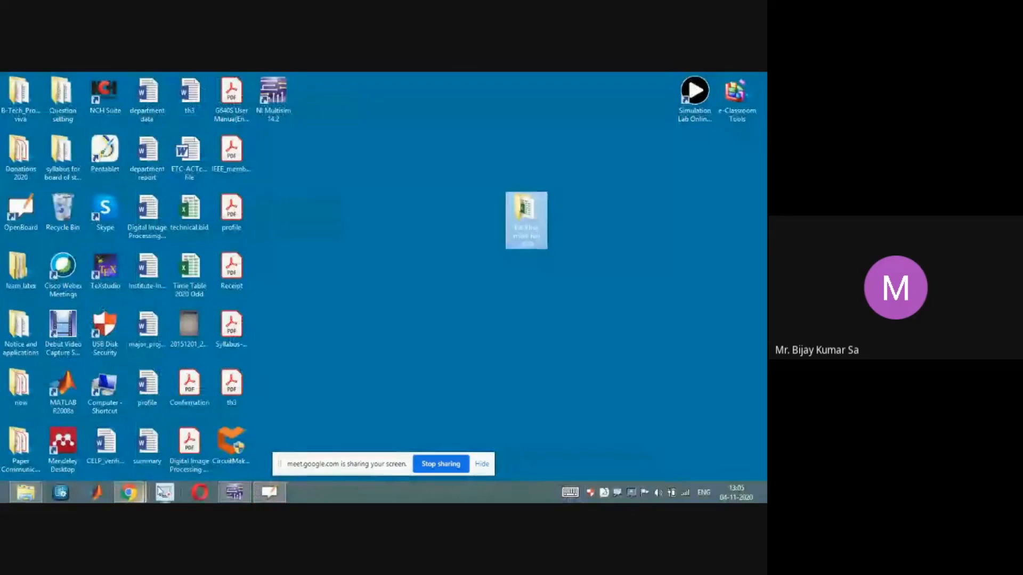
pyautogui.click(234, 492)
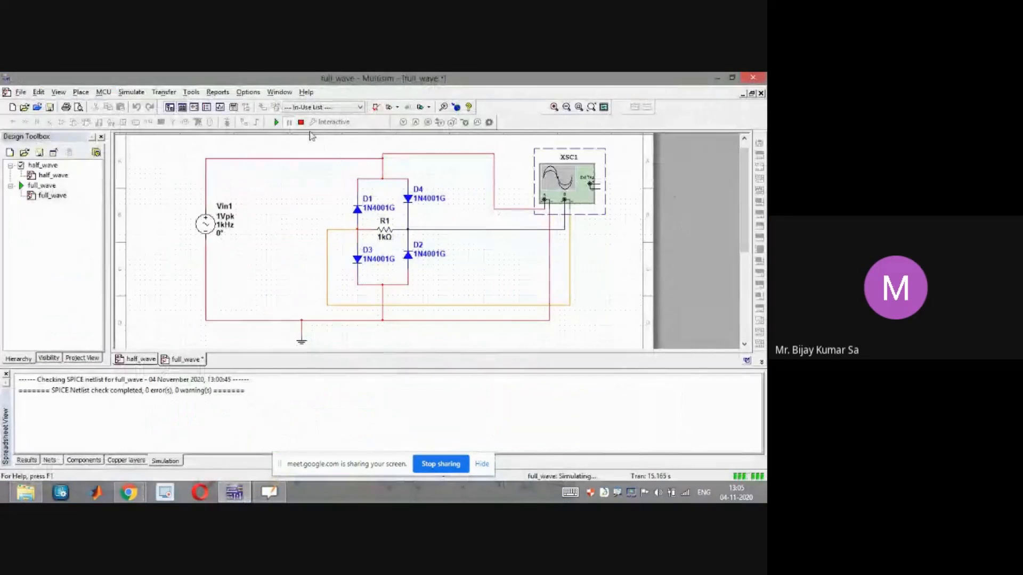
# Stop the simulation, place a multimeter and wire it across the bridge rectifier's load output
pyautogui.click(301, 123)
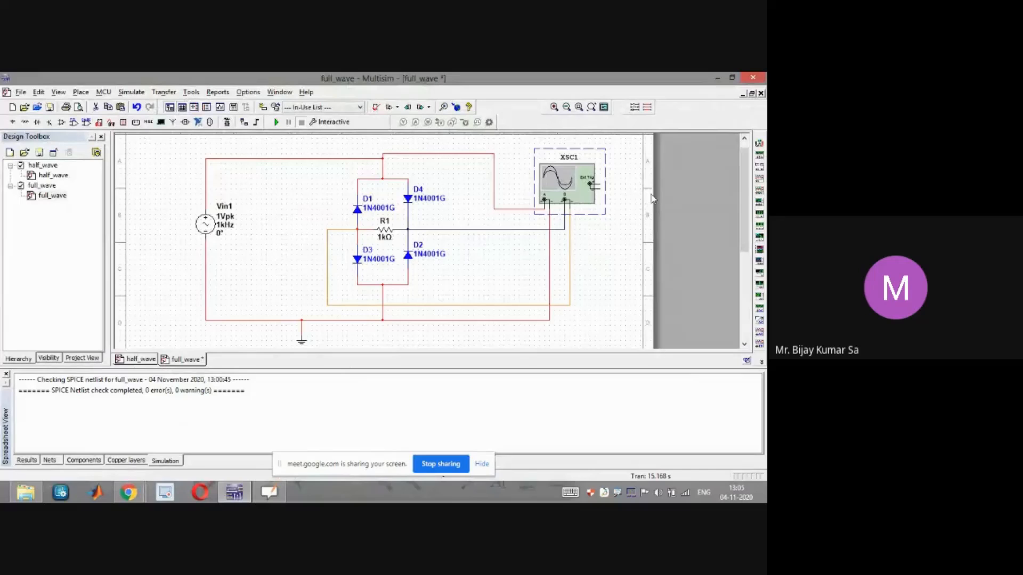
pyautogui.click(760, 166)
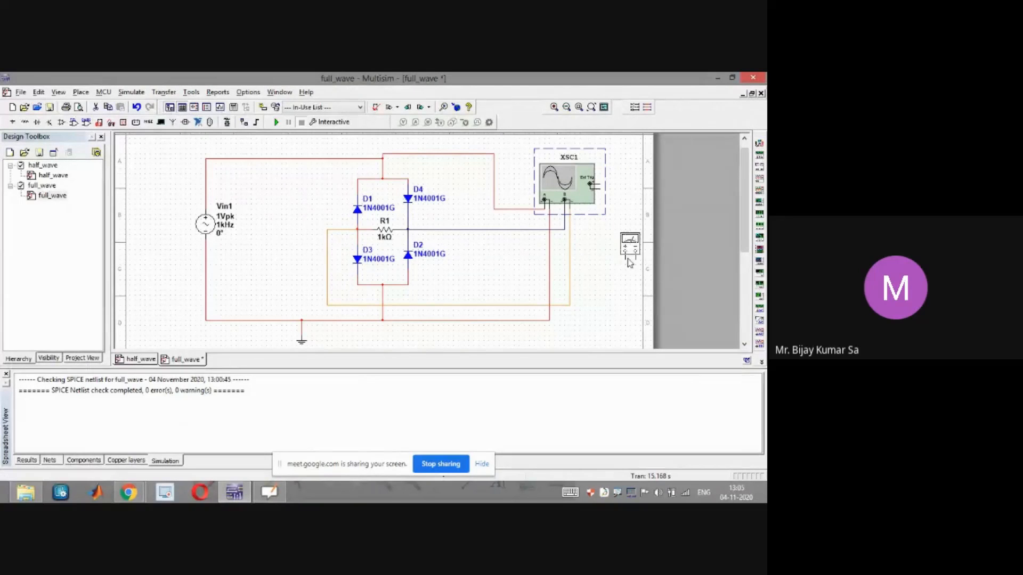
pyautogui.click(606, 261)
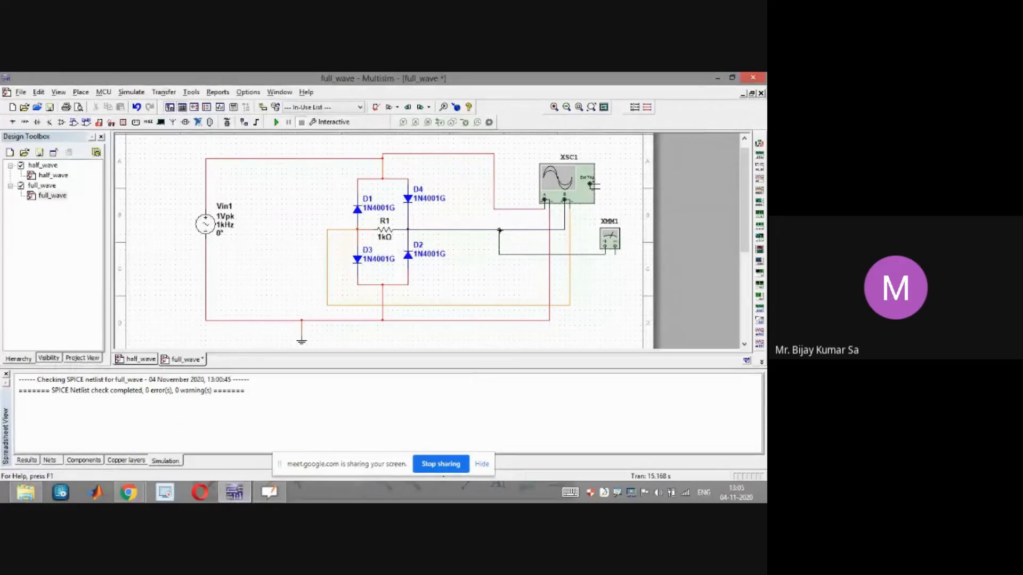
pyautogui.click(499, 230)
pyautogui.click(615, 253)
pyautogui.click(569, 285)
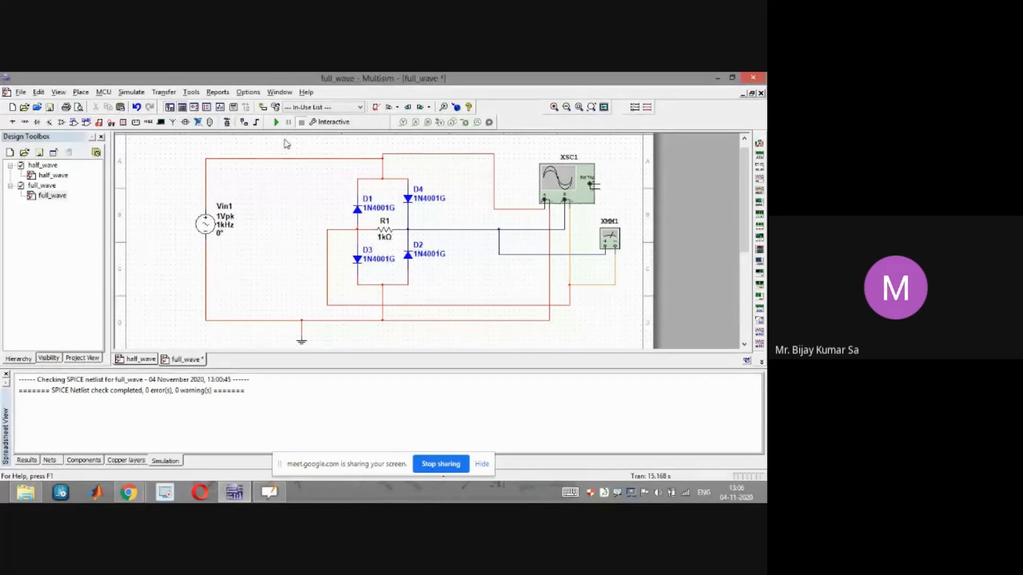
# Run the simulation briefly, open the multimeter, move it aside and switch it to AC voltage mode
pyautogui.click(276, 123)
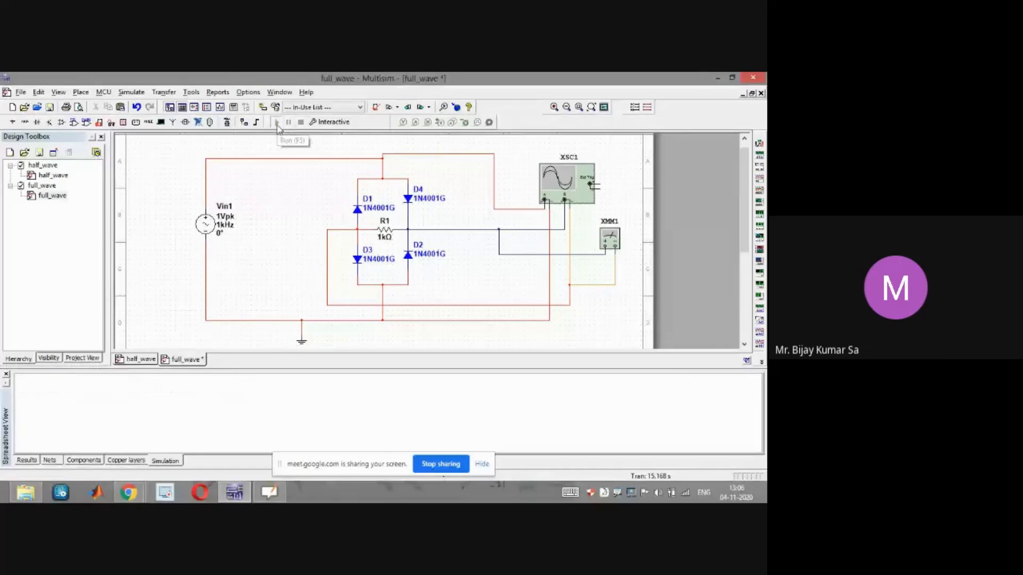
pyautogui.click(301, 122)
pyautogui.doubleClick(610, 240)
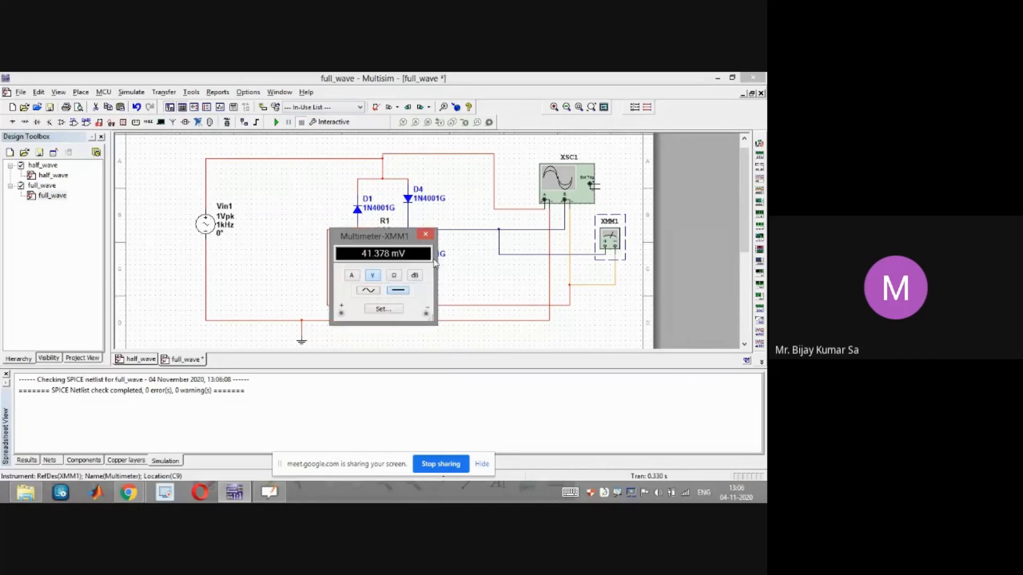
pyautogui.moveTo(390, 237); pyautogui.dragTo(432, 224)
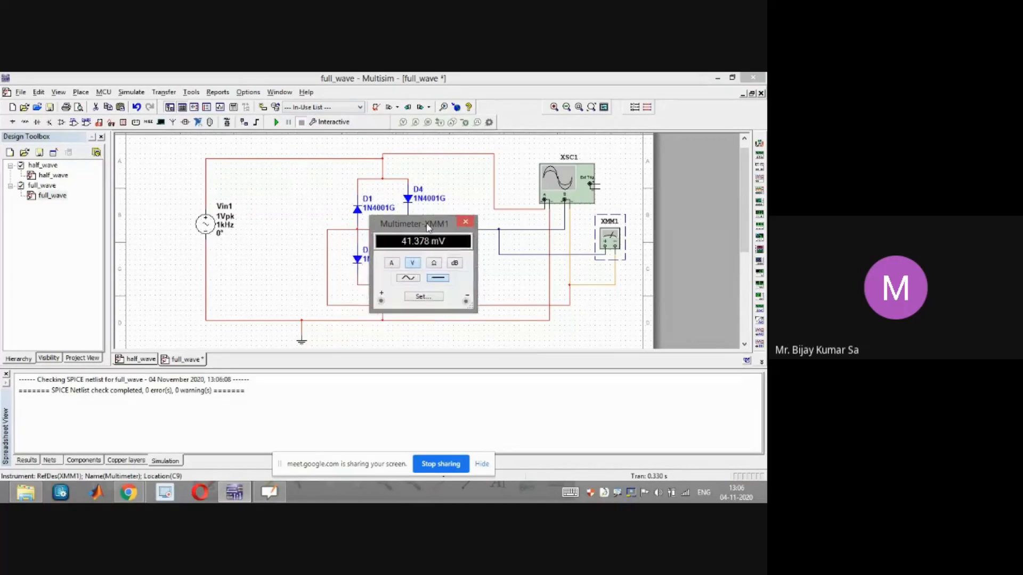
pyautogui.click(411, 277)
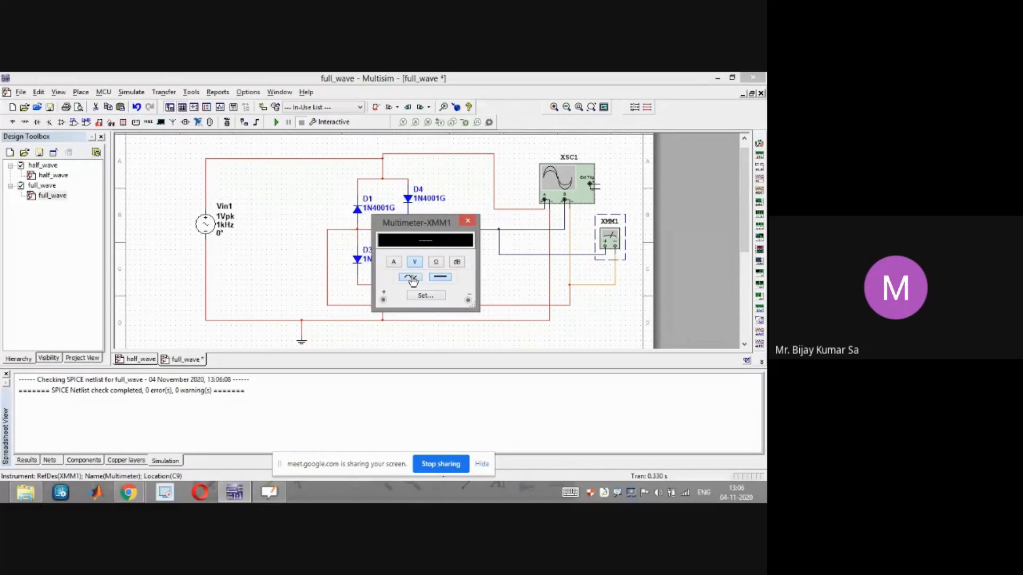
# Run the simulation to read the multimeter's AC output voltage, then stop it
pyautogui.click(276, 124)
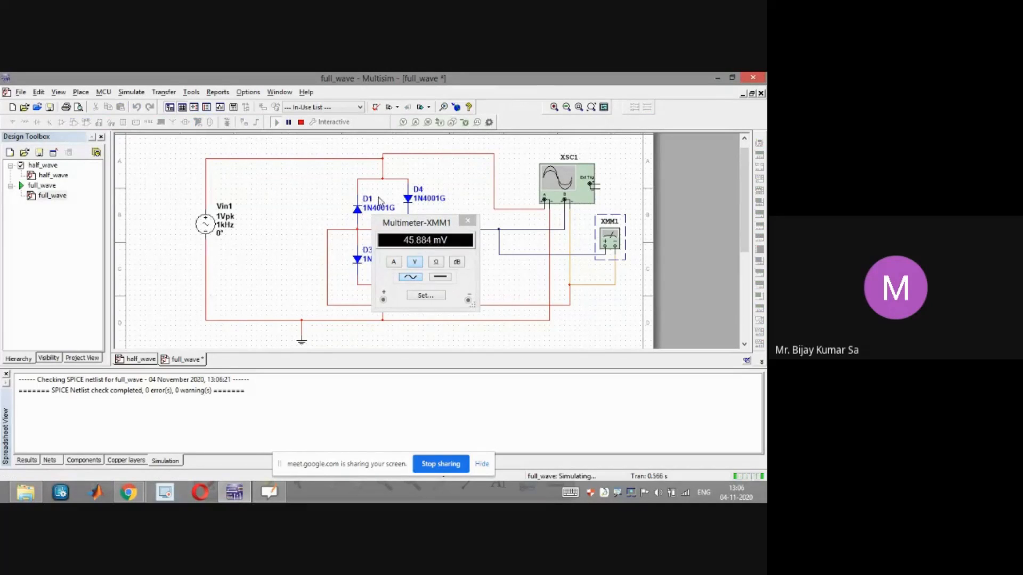
pyautogui.click(301, 123)
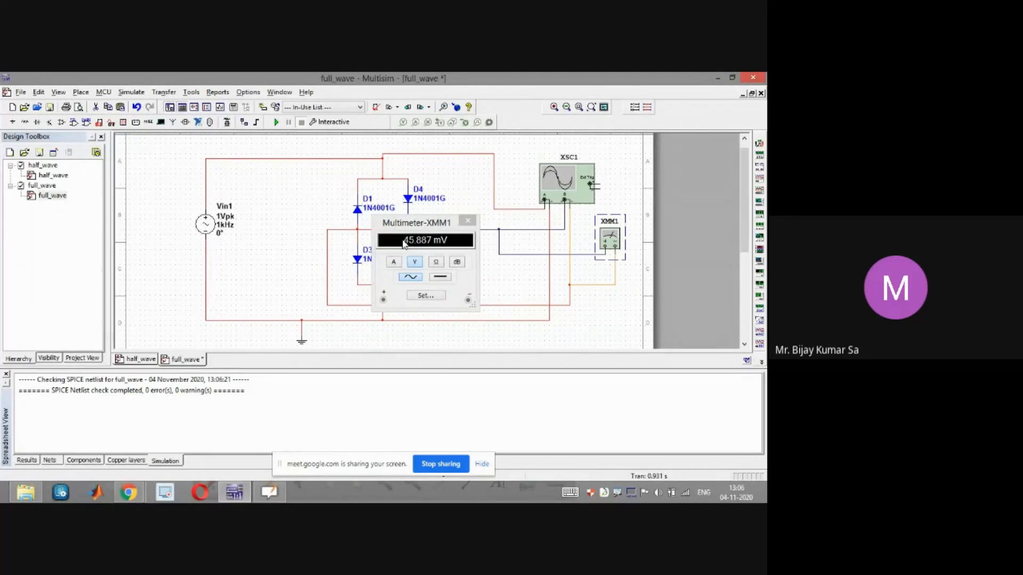
pyautogui.press('super+c')
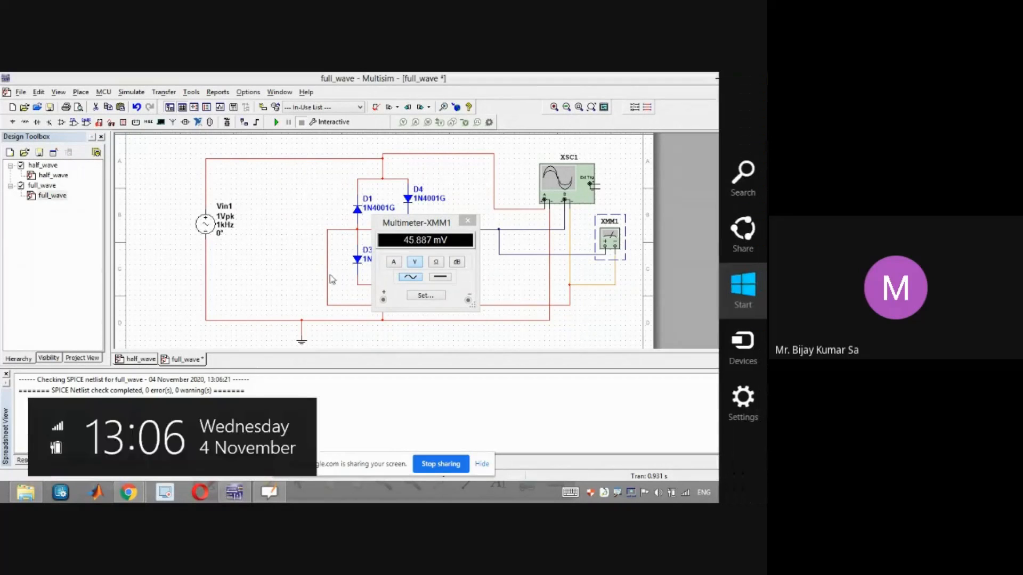
pyautogui.click(312, 417)
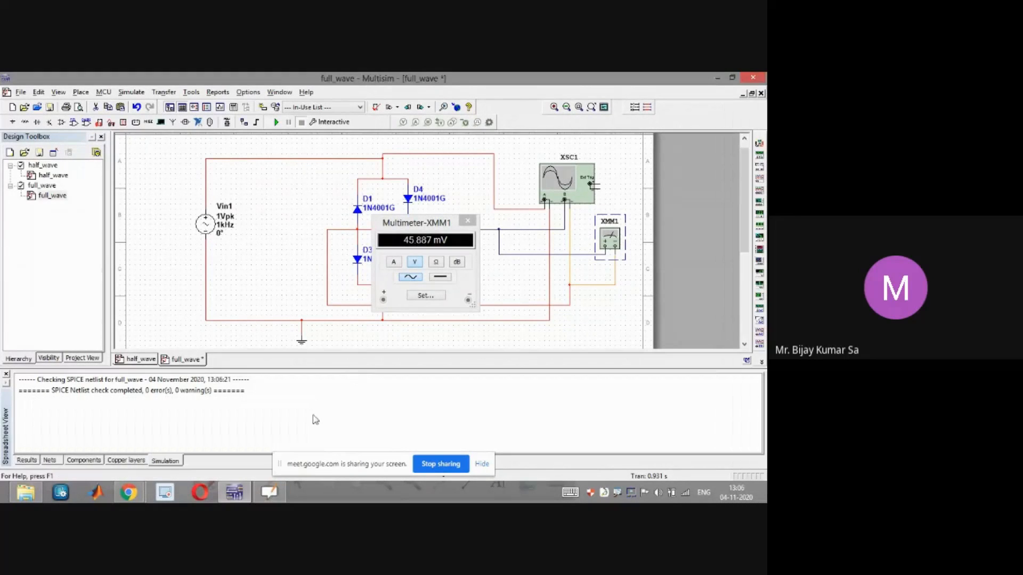
# Switch to OpenBoard, go to the form and ripple factor page, and add a new blank page
pyautogui.click(270, 494)
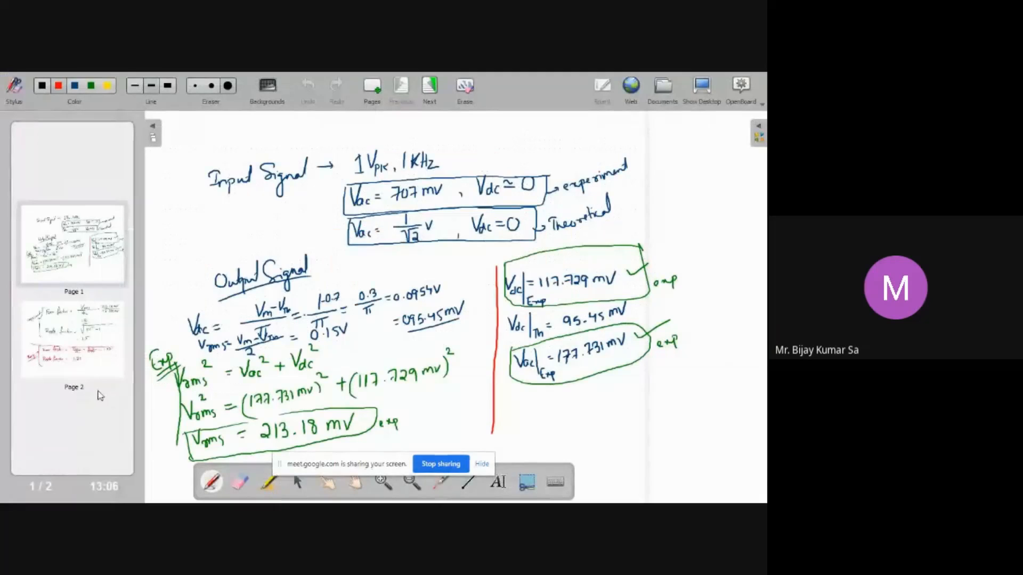
pyautogui.click(96, 325)
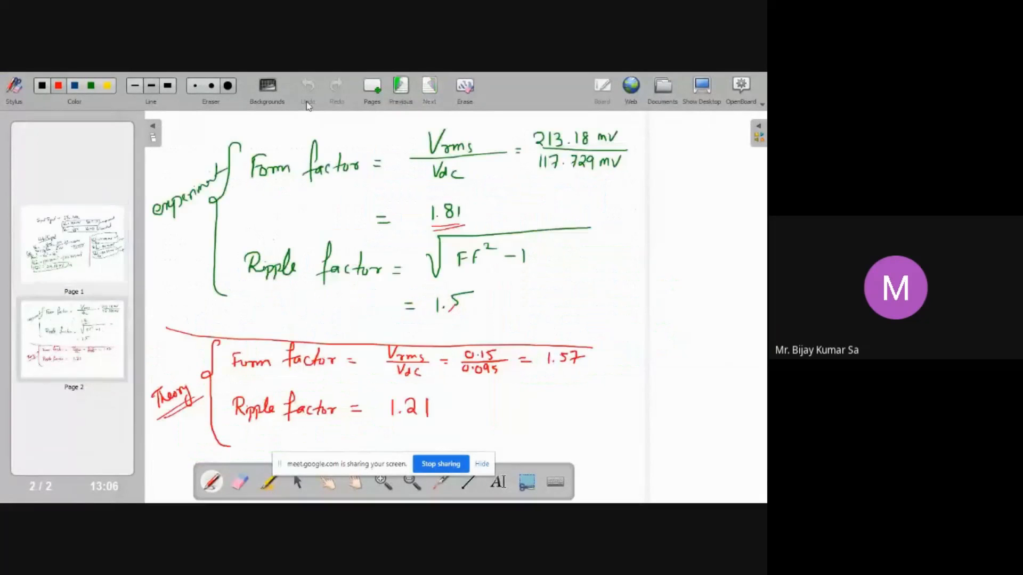
pyautogui.click(372, 90)
pyautogui.moveTo(58, 387)
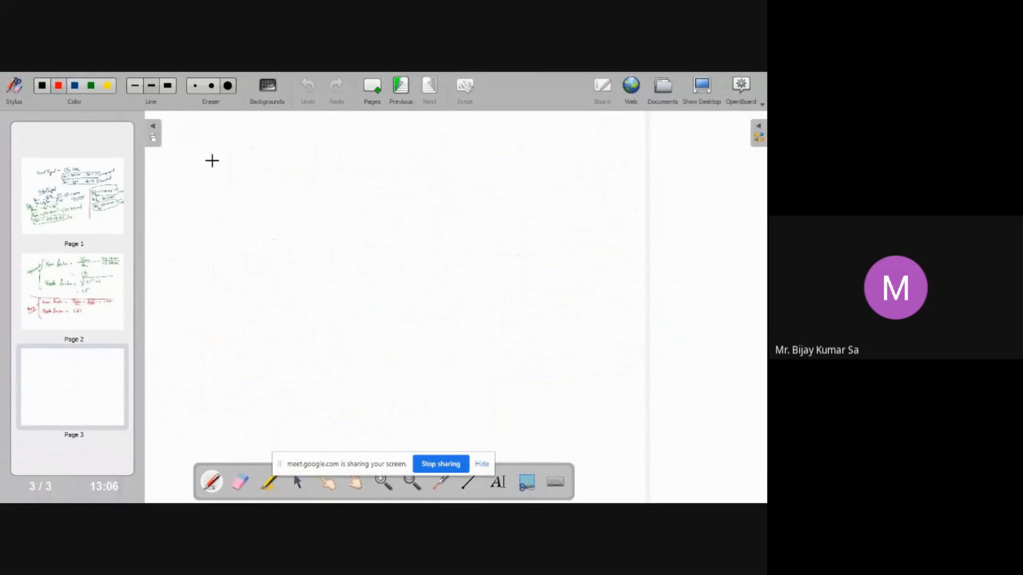
# Write the heading "Full wave bridge type rectifier" and underline it on the new page
pyautogui.moveTo(209, 166); pyautogui.dragTo(361, 157)
pyautogui.moveTo(364, 155)
pyautogui.mouseDown()
pyautogui.moveTo(383, 137)
pyautogui.moveTo(393, 175)
pyautogui.moveTo(416, 151)
pyautogui.mouseUp()
pyautogui.moveTo(427, 134)
pyautogui.mouseDown()
pyautogui.moveTo(424, 159)
pyautogui.moveTo(434, 142)
pyautogui.mouseUp()
pyautogui.moveTo(434, 144)
pyautogui.mouseDown()
pyautogui.moveTo(440, 174)
pyautogui.moveTo(476, 150)
pyautogui.moveTo(513, 145)
pyautogui.mouseUp()
pyautogui.moveTo(525, 144); pyautogui.dragTo(526, 154)
pyautogui.moveTo(522, 142)
pyautogui.mouseDown()
pyautogui.moveTo(542, 143)
pyautogui.moveTo(541, 154)
pyautogui.mouseUp()
pyautogui.moveTo(556, 125)
pyautogui.mouseDown()
pyautogui.moveTo(544, 163)
pyautogui.moveTo(551, 151)
pyautogui.mouseUp()
pyautogui.moveTo(560, 147); pyautogui.dragTo(586, 145)
pyautogui.moveTo(606, 155)
pyautogui.mouseDown()
pyautogui.moveTo(372, 155)
pyautogui.moveTo(212, 171)
pyautogui.mouseUp()
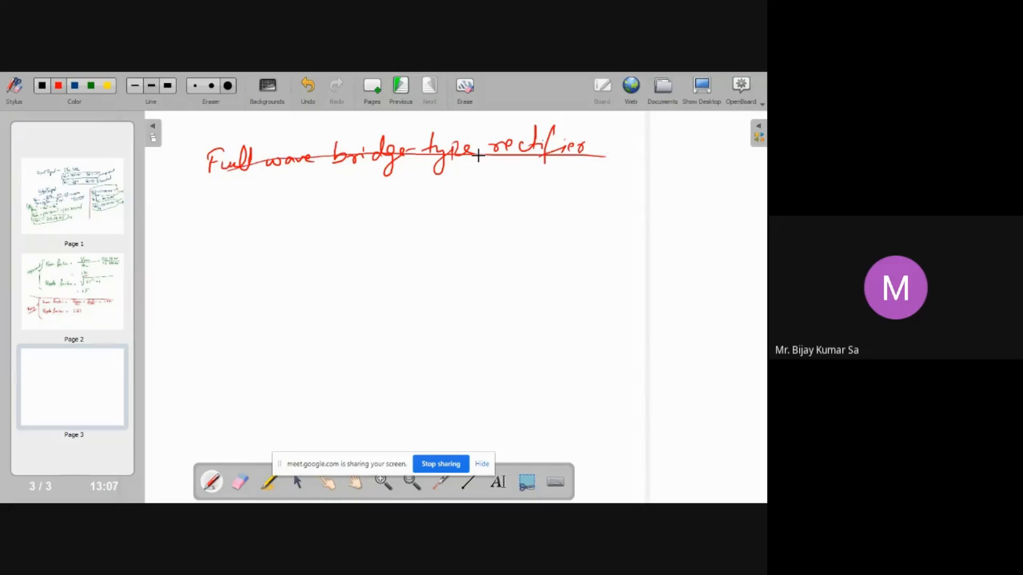
# Undo the heading's underline and redraw it beneath "Full wave bridge type rectifier"
pyautogui.hotkey('ctrl', 'z')
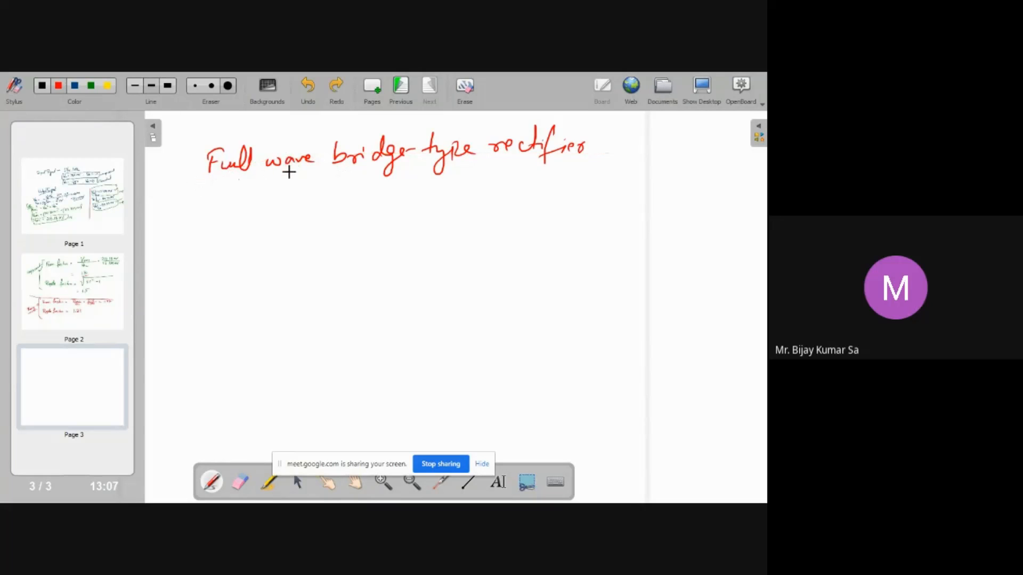
pyautogui.moveTo(207, 180); pyautogui.dragTo(571, 171)
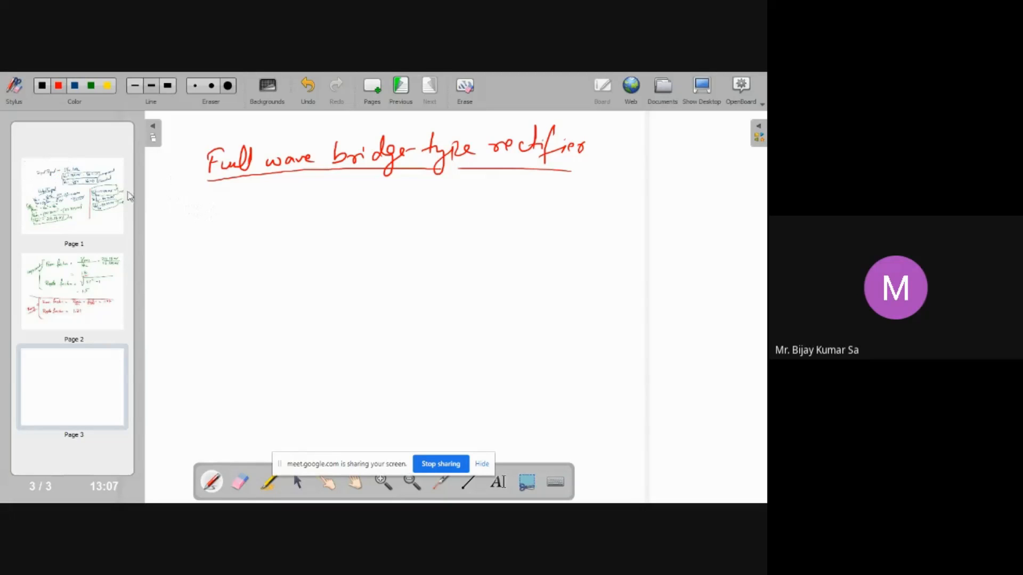
# Write the experimental AC output "Vac|exp = 45.884 mV" below the heading, checking the multimeter reading
pyautogui.moveTo(196, 202)
pyautogui.mouseDown()
pyautogui.moveTo(200, 217)
pyautogui.moveTo(211, 200)
pyautogui.moveTo(216, 214)
pyautogui.moveTo(268, 208)
pyautogui.mouseUp()
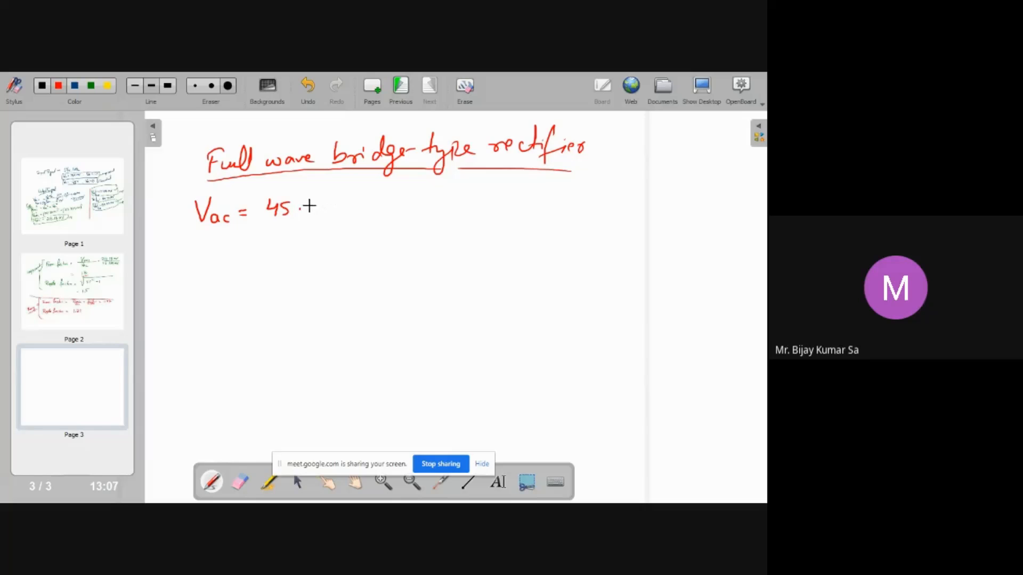
pyautogui.moveTo(315, 200); pyautogui.dragTo(342, 214)
pyautogui.press('super+d')
pyautogui.click(243, 496)
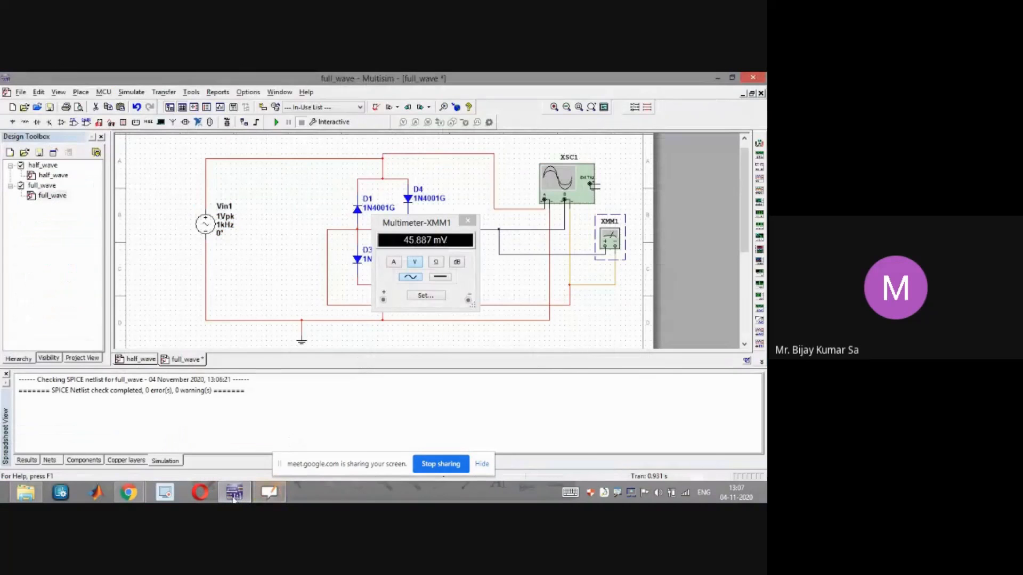
pyautogui.click(234, 494)
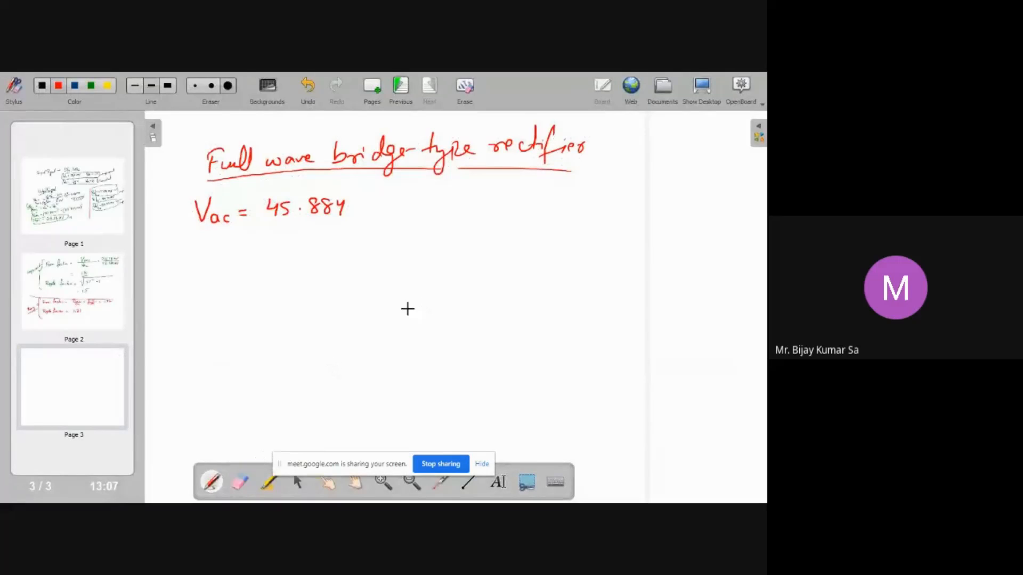
pyautogui.moveTo(354, 200); pyautogui.dragTo(383, 195)
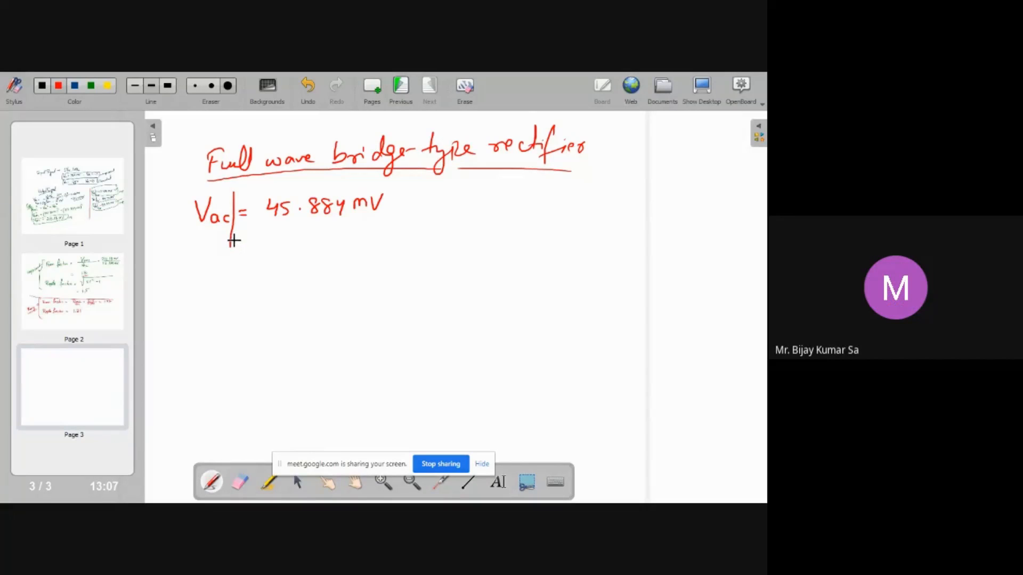
pyautogui.moveTo(248, 238); pyautogui.dragTo(258, 245)
# Switch to Multisim, move the multimeter window, set it to DC voltage mode and run the simulation
pyautogui.press('super+d')
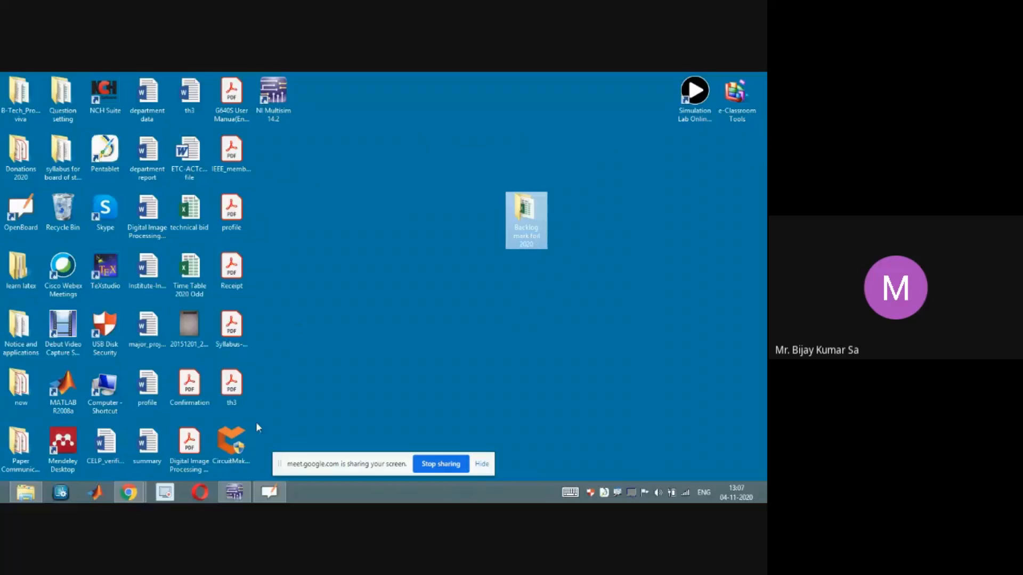
pyautogui.click(235, 495)
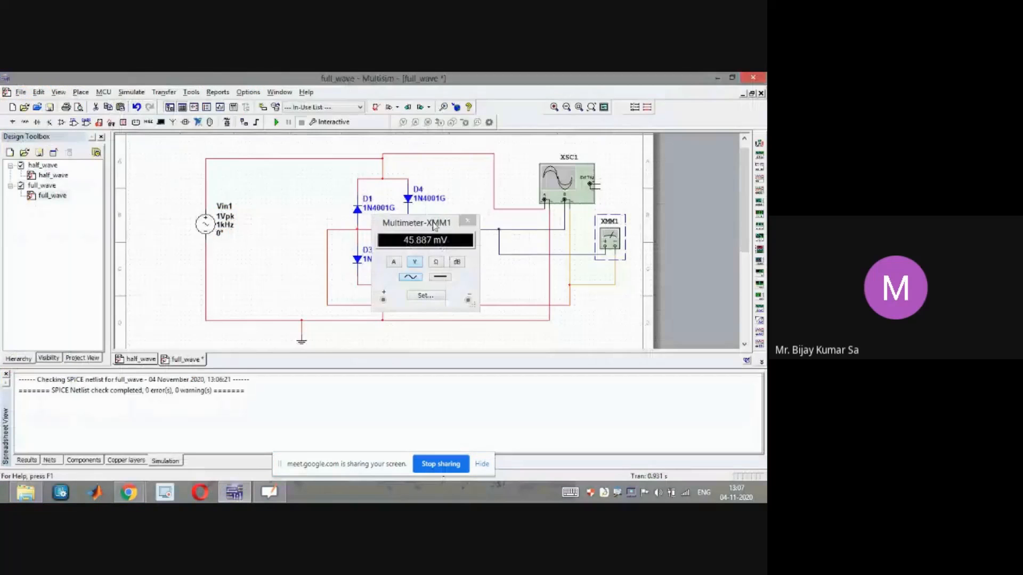
pyautogui.moveTo(434, 226); pyautogui.dragTo(443, 204)
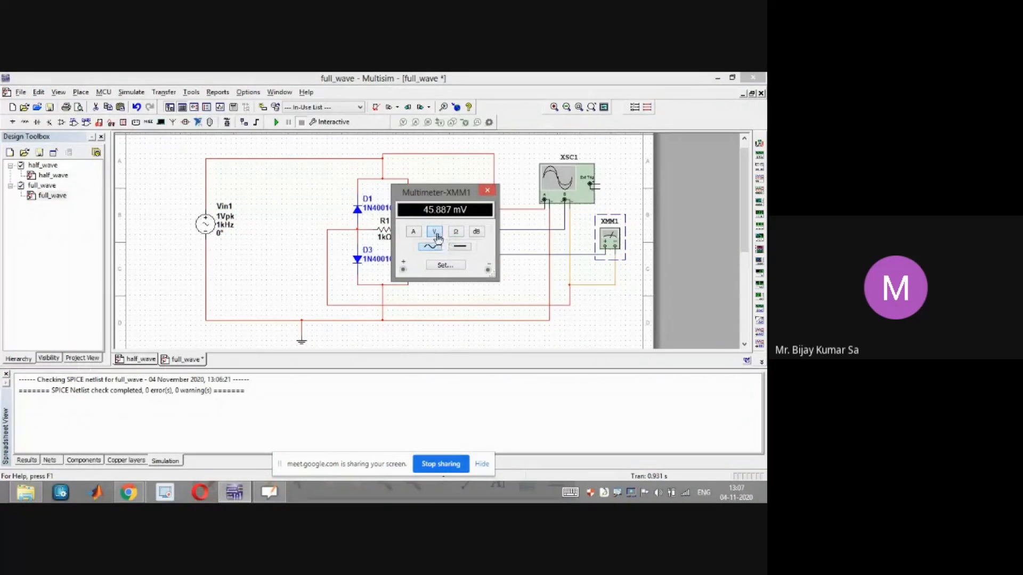
pyautogui.click(461, 248)
pyautogui.click(276, 123)
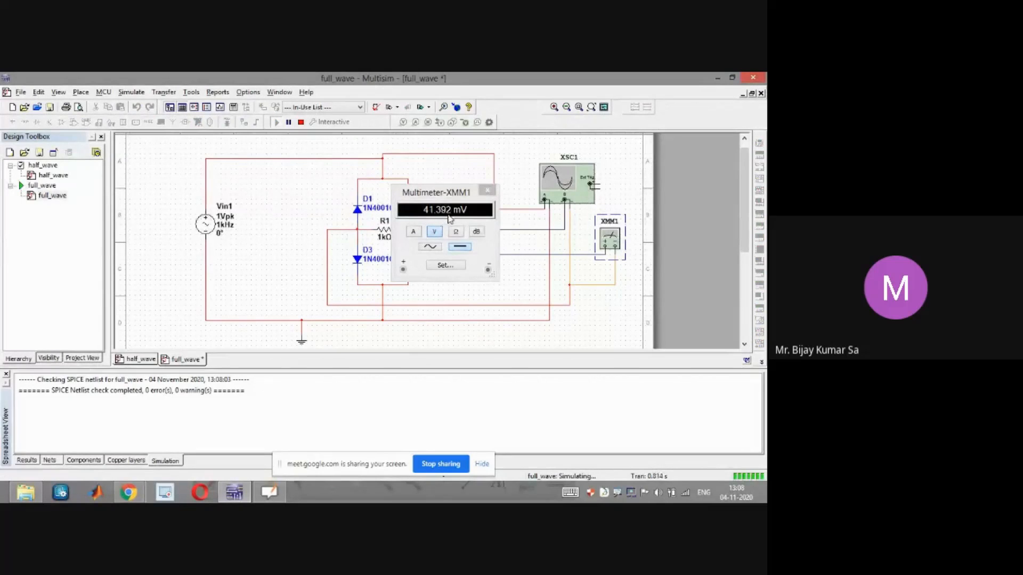
# Write the experimental DC output "Vdc|exp = 41.39 mV" to the right of the AC value
pyautogui.click(269, 492)
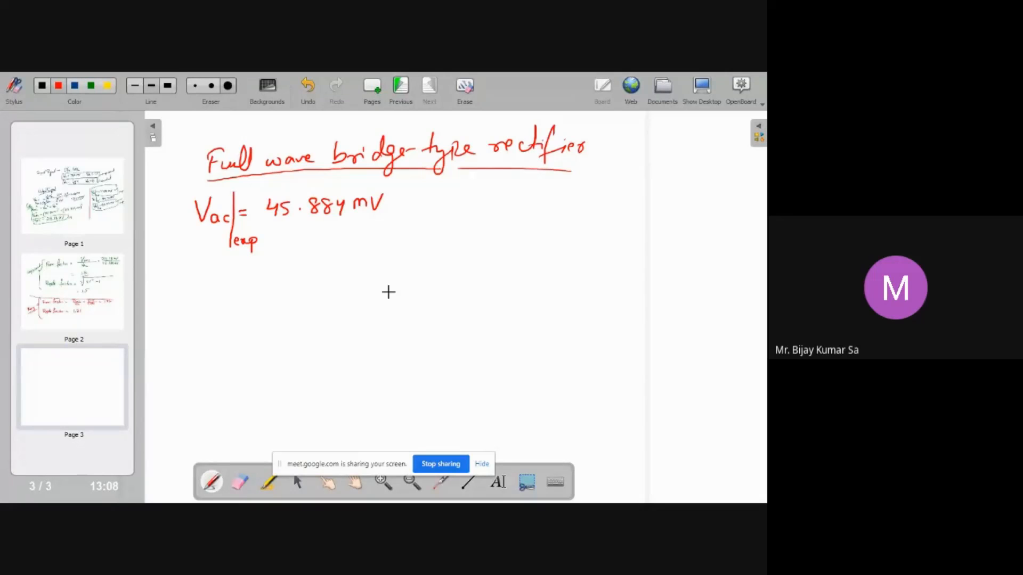
pyautogui.hotkey('alt', 'Tab')
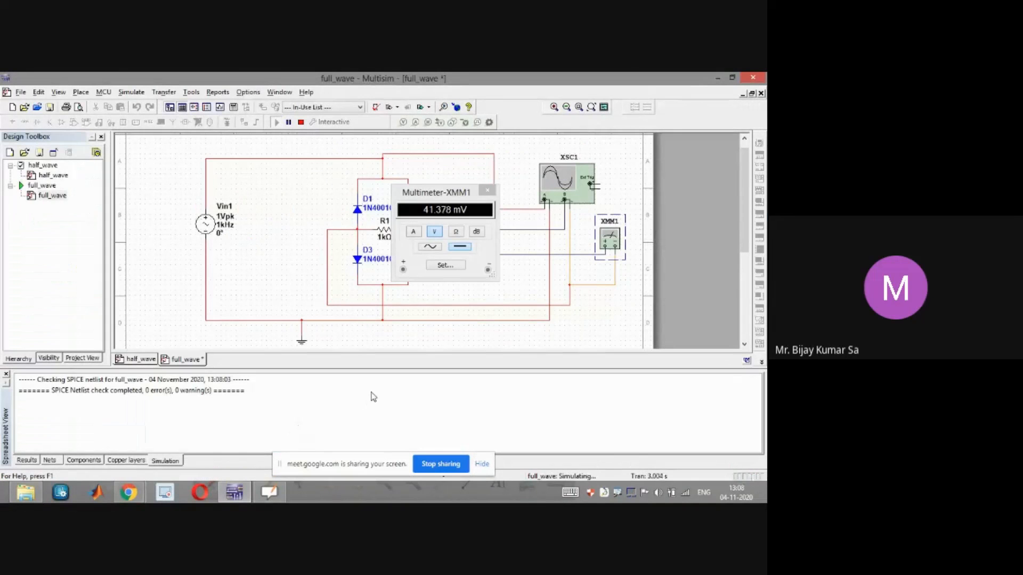
pyautogui.hotkey('alt', 'Tab')
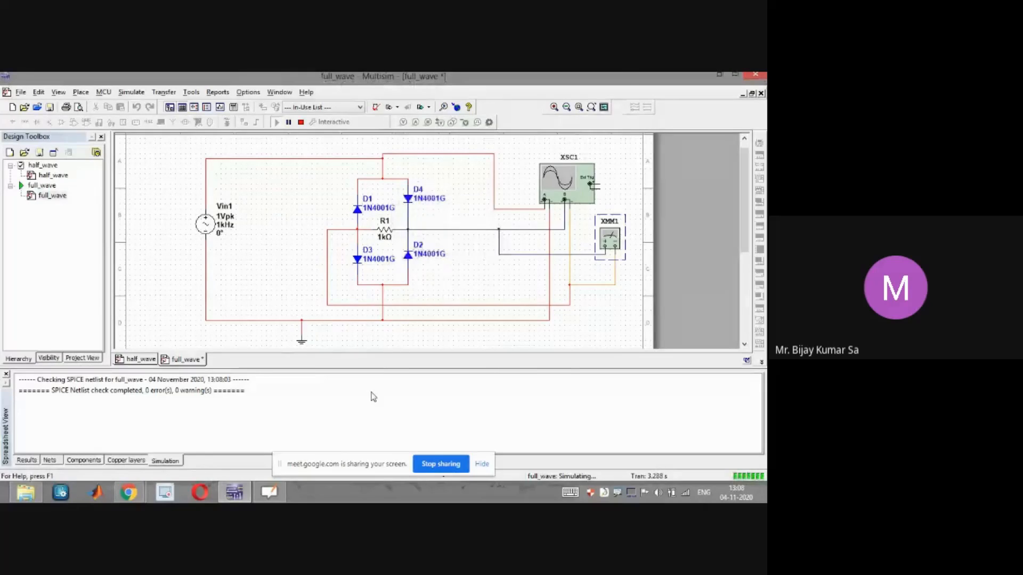
pyautogui.hotkey('alt', 'Tab')
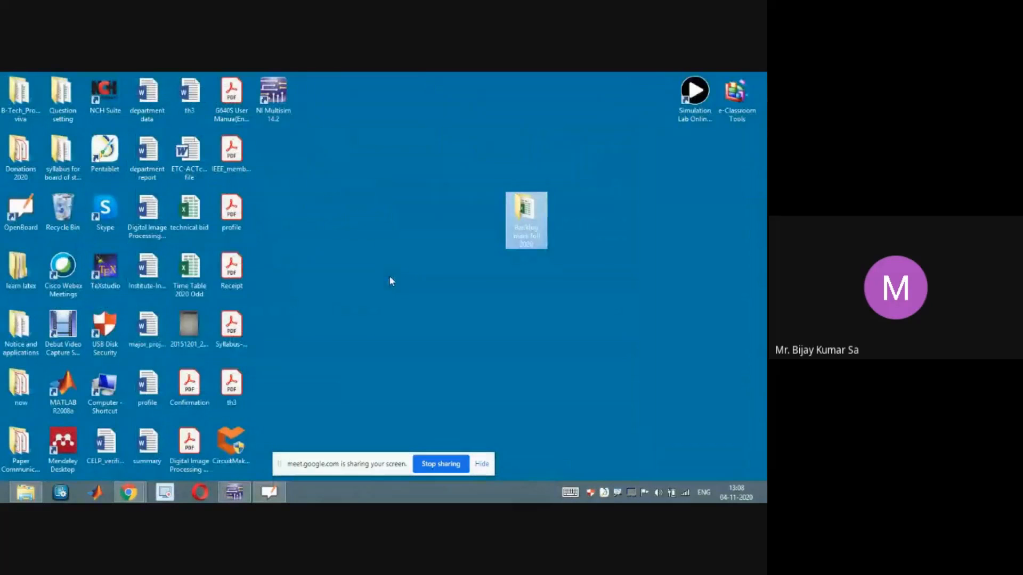
pyautogui.click(269, 492)
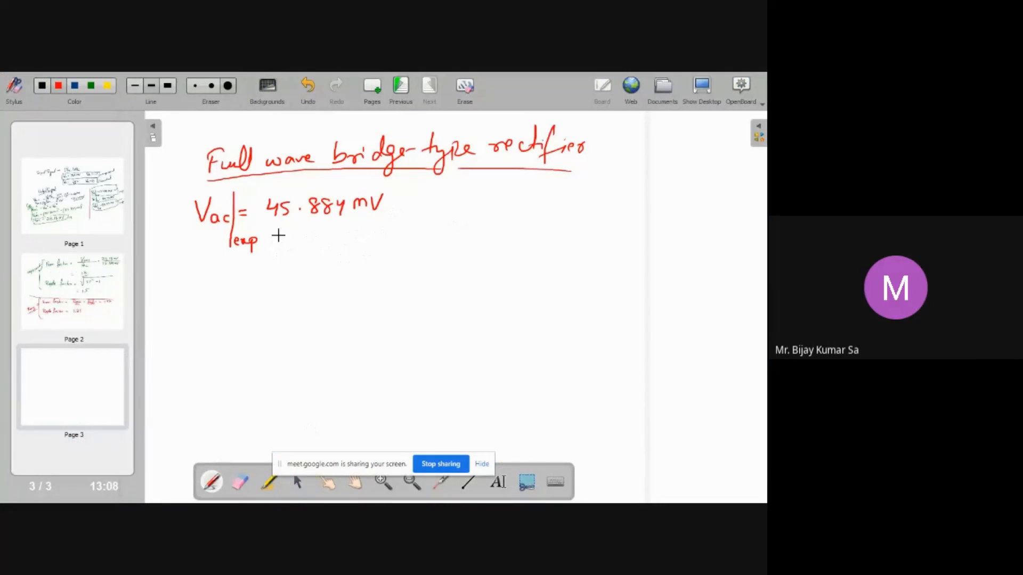
pyautogui.moveTo(537, 192)
pyautogui.mouseDown()
pyautogui.moveTo(545, 205)
pyautogui.moveTo(568, 204)
pyautogui.mouseUp()
pyautogui.click(560, 202)
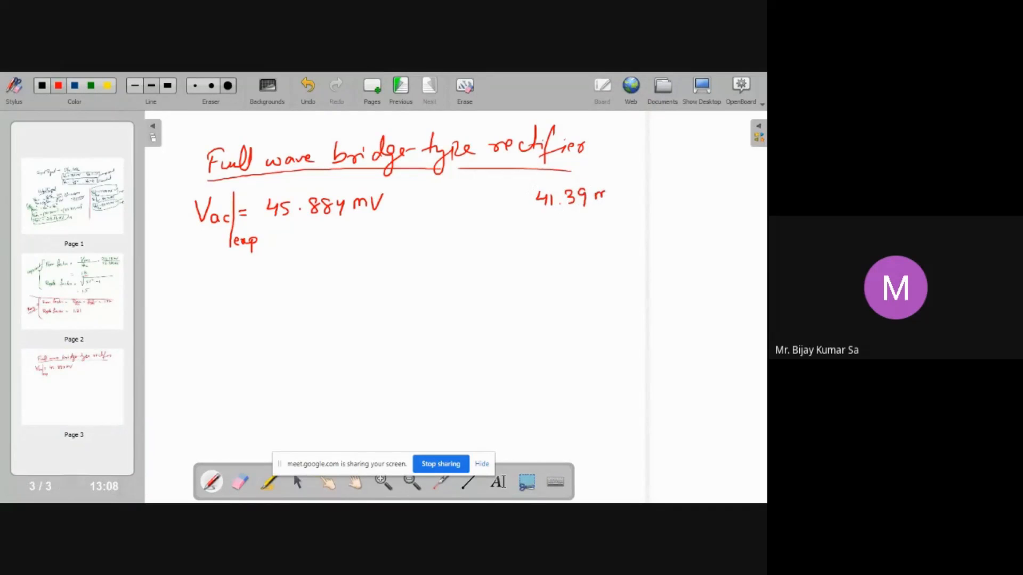
pyautogui.moveTo(618, 202); pyautogui.dragTo(625, 189)
pyautogui.moveTo(472, 186); pyautogui.dragTo(478, 202)
pyautogui.moveTo(503, 177); pyautogui.dragTo(494, 218)
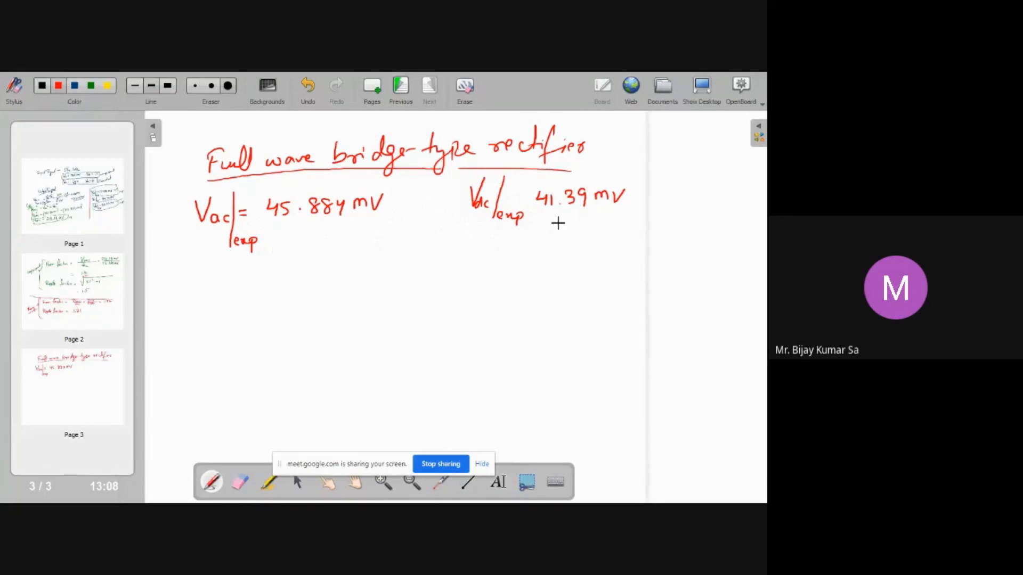
pyautogui.press('super+d')
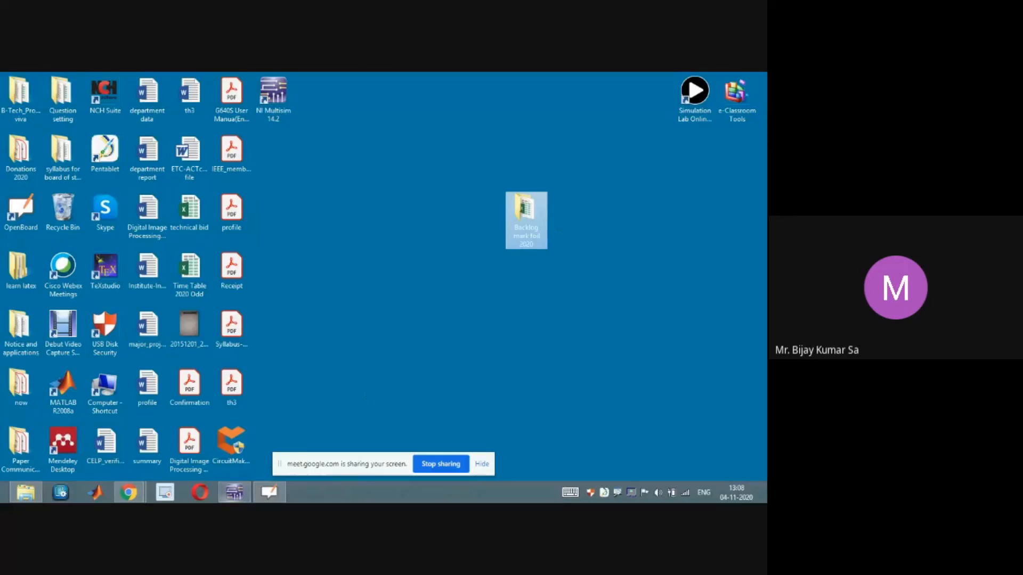
pyautogui.click(235, 491)
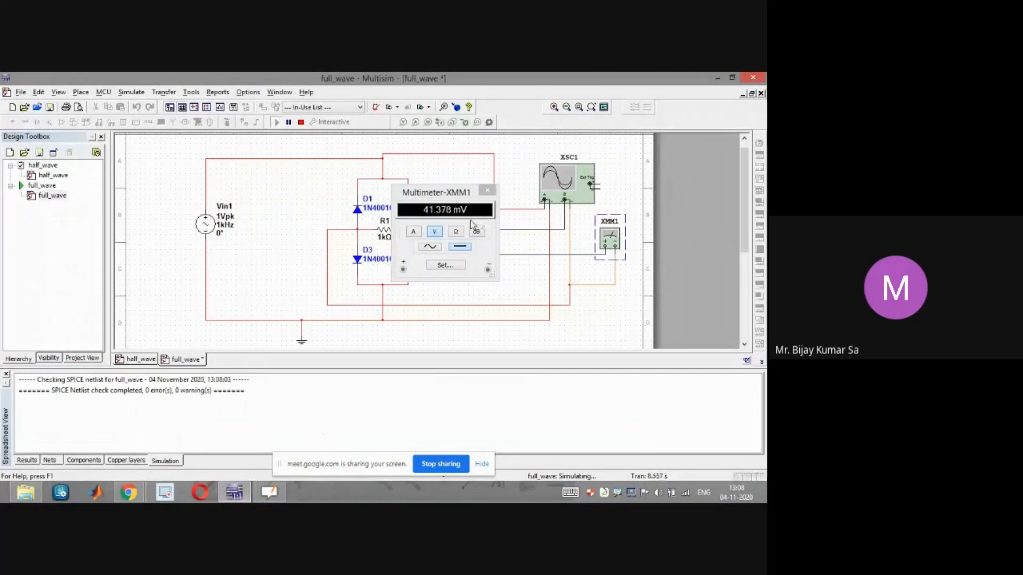
pyautogui.hotkey('alt', 'Tab')
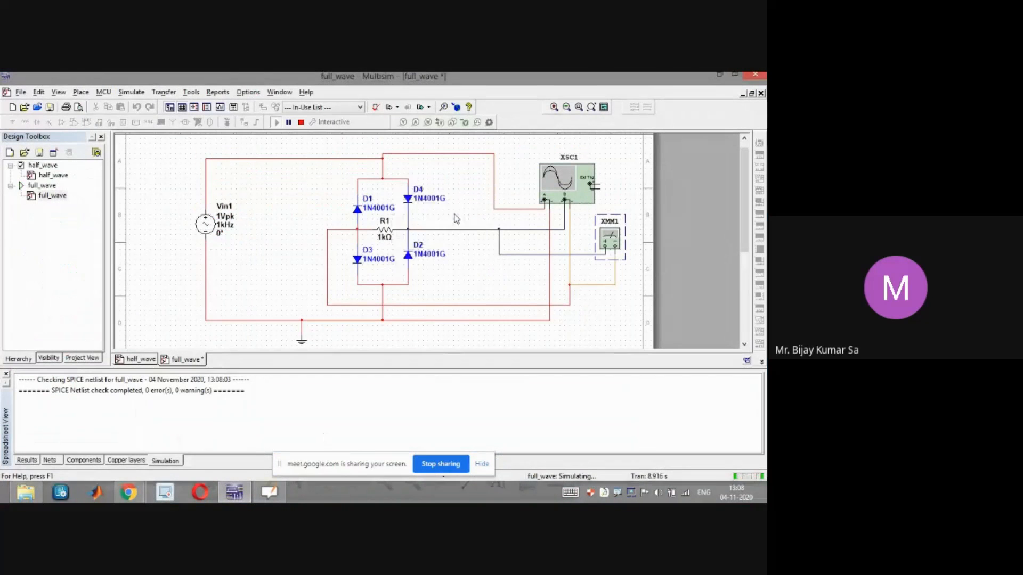
pyautogui.press('super+d')
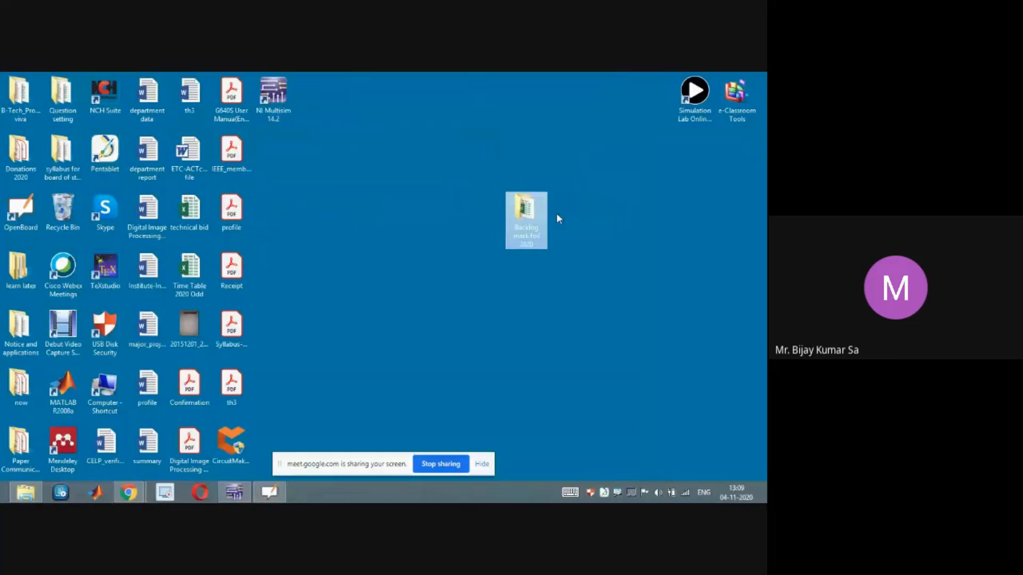
pyautogui.click(269, 491)
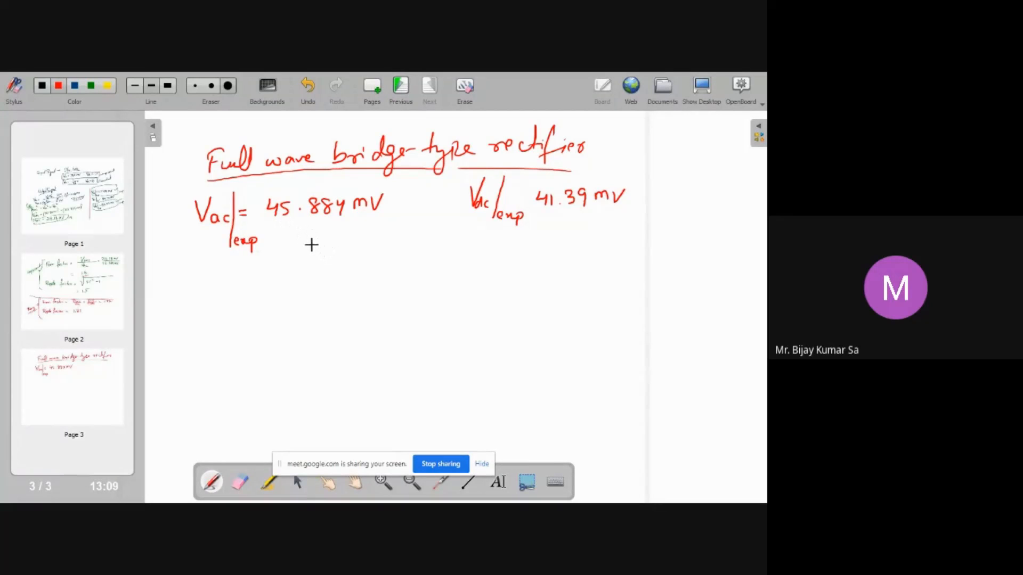
# Write "Vrms|exp = √(Vac² + Vdc²) = 61.83 mV" on the next line
pyautogui.moveTo(203, 260)
pyautogui.mouseDown()
pyautogui.moveTo(220, 273)
pyautogui.moveTo(252, 272)
pyautogui.moveTo(278, 249)
pyautogui.moveTo(387, 247)
pyautogui.mouseUp()
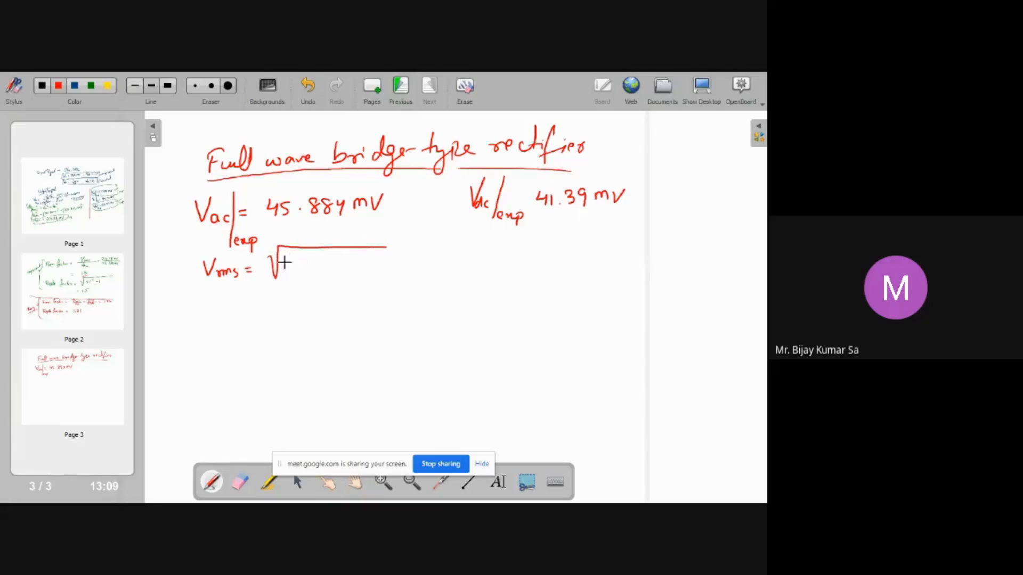
pyautogui.moveTo(289, 273); pyautogui.dragTo(298, 265)
pyautogui.moveTo(327, 271)
pyautogui.mouseDown()
pyautogui.moveTo(334, 258)
pyautogui.moveTo(344, 270)
pyautogui.moveTo(353, 263)
pyautogui.mouseUp()
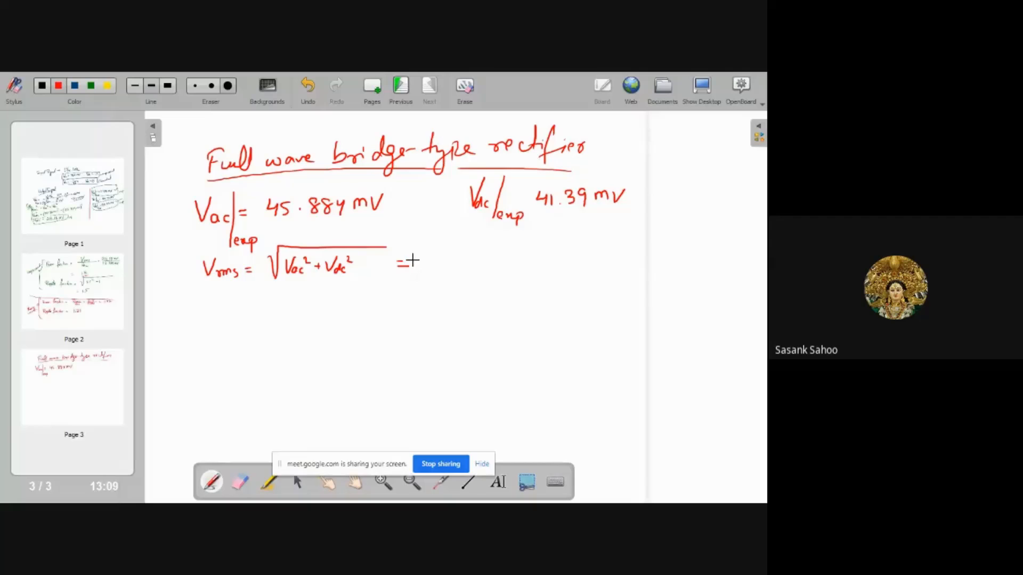
pyautogui.moveTo(440, 255)
pyautogui.mouseDown()
pyautogui.moveTo(433, 265)
pyautogui.moveTo(446, 268)
pyautogui.moveTo(516, 251)
pyautogui.mouseUp()
pyautogui.click(453, 267)
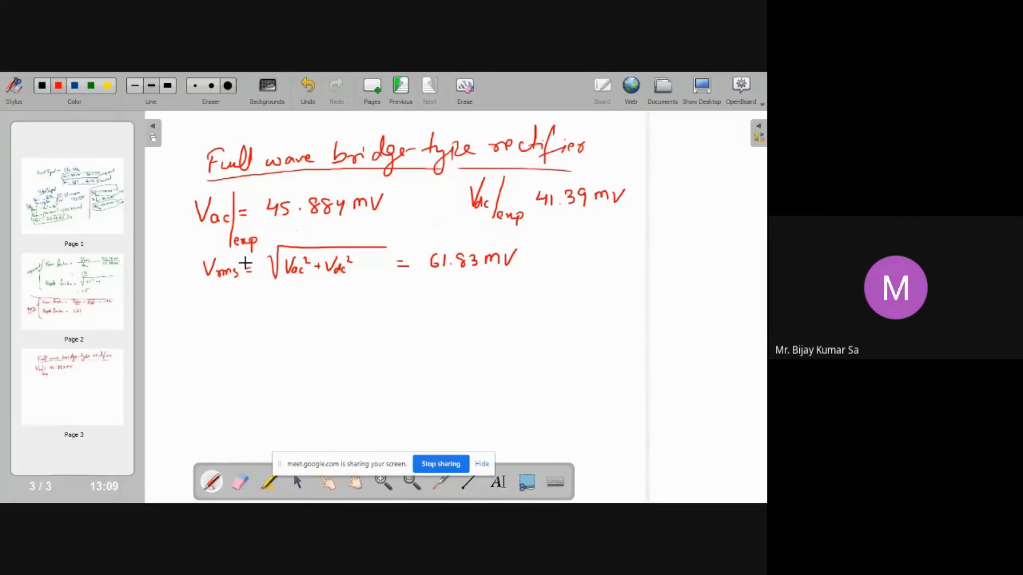
pyautogui.moveTo(240, 254); pyautogui.dragTo(235, 291)
# Switch the pen to blue and write the theoretical expression "Vac|Th = (Vm − 2Vin)/√2" below
pyautogui.click(74, 88)
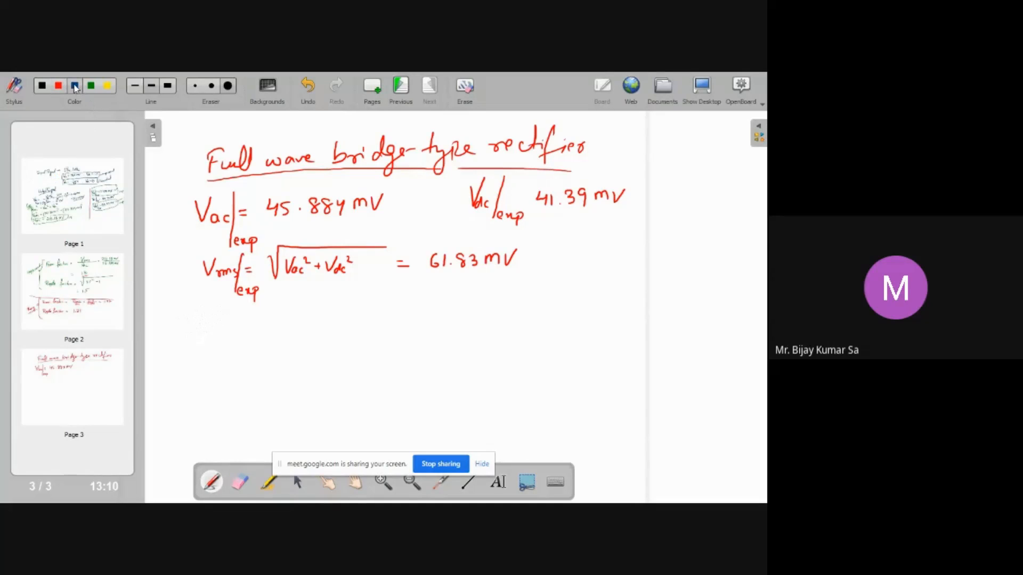
pyautogui.click(210, 341)
pyautogui.moveTo(197, 326)
pyautogui.mouseDown()
pyautogui.moveTo(208, 324)
pyautogui.moveTo(216, 343)
pyautogui.moveTo(233, 335)
pyautogui.mouseUp()
pyautogui.moveTo(225, 340)
pyautogui.mouseDown()
pyautogui.moveTo(234, 341)
pyautogui.moveTo(218, 352)
pyautogui.moveTo(229, 348)
pyautogui.mouseUp()
pyautogui.moveTo(225, 348); pyautogui.dragTo(235, 359)
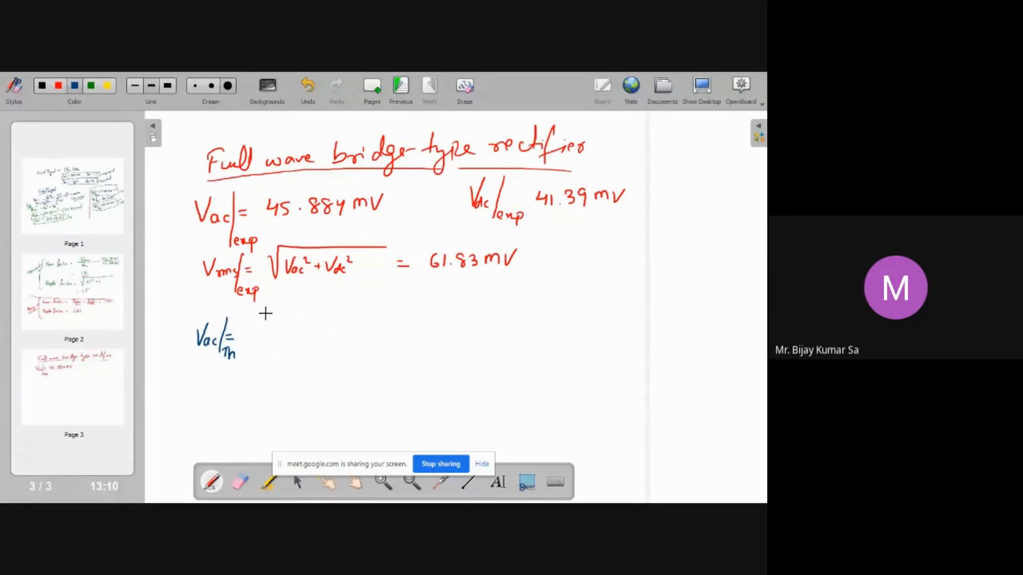
pyautogui.moveTo(265, 313)
pyautogui.mouseDown()
pyautogui.moveTo(295, 330)
pyautogui.moveTo(291, 347)
pyautogui.mouseUp()
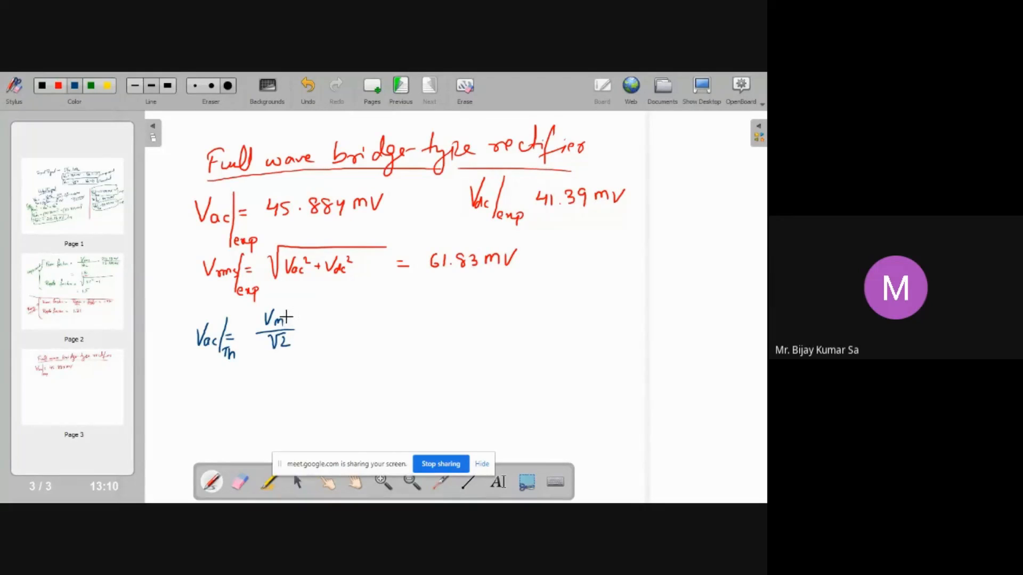
pyautogui.moveTo(296, 312); pyautogui.dragTo(319, 317)
pyautogui.moveTo(315, 318); pyautogui.dragTo(334, 330)
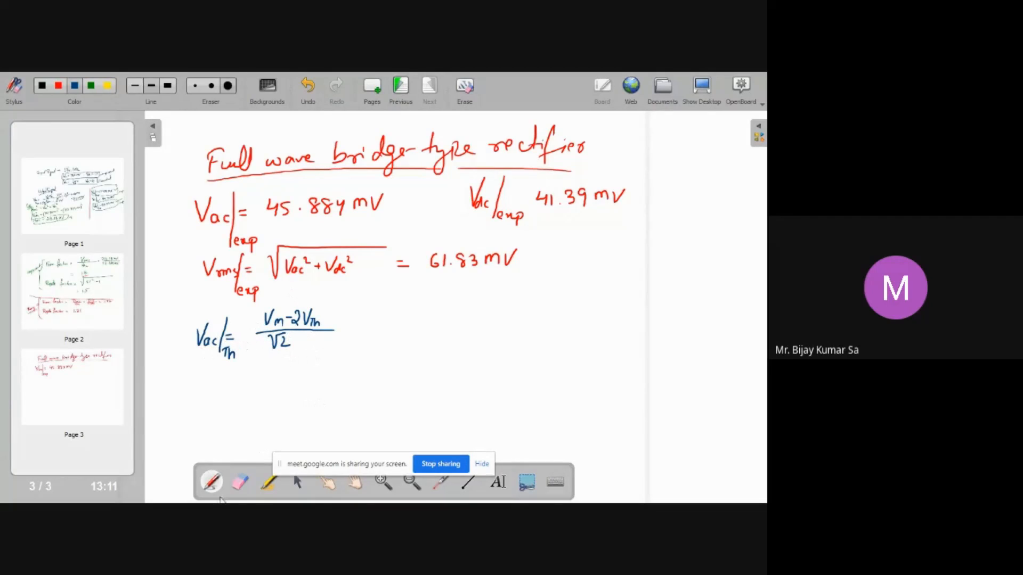
# Erase the "Vac" label of the theoretical line and relabel it as Vrms with the pen
pyautogui.click(240, 482)
pyautogui.moveTo(180, 322)
pyautogui.mouseDown()
pyautogui.moveTo(192, 328)
pyautogui.moveTo(186, 378)
pyautogui.mouseUp()
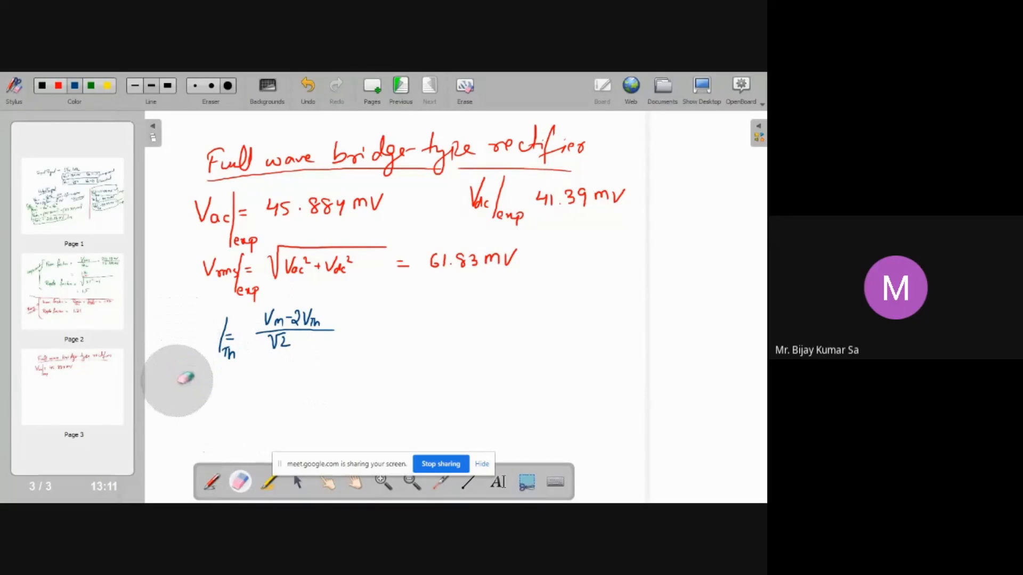
pyautogui.click(212, 482)
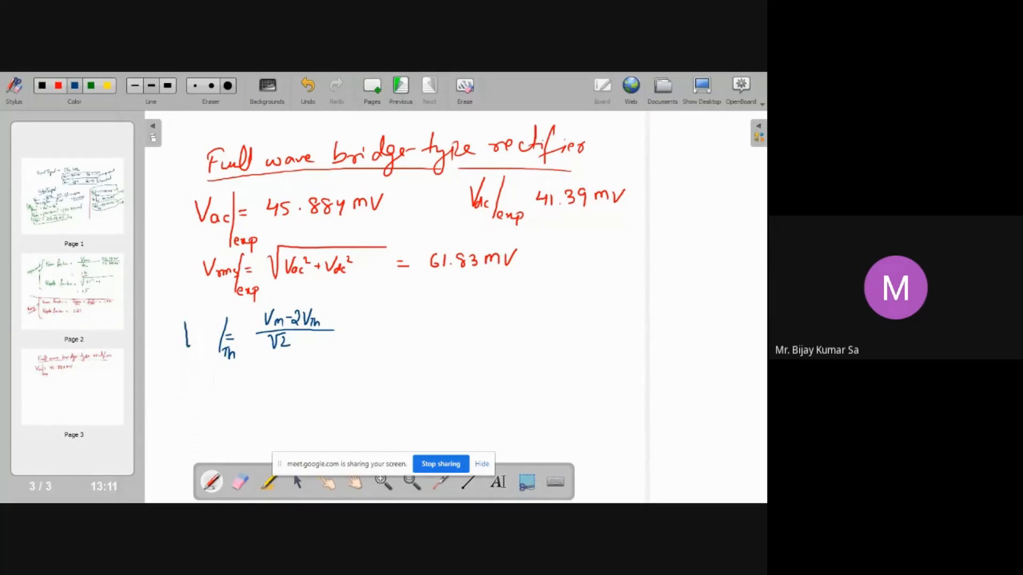
# Flip through the earlier pages to review the half-wave rectifier results
pyautogui.click(90, 292)
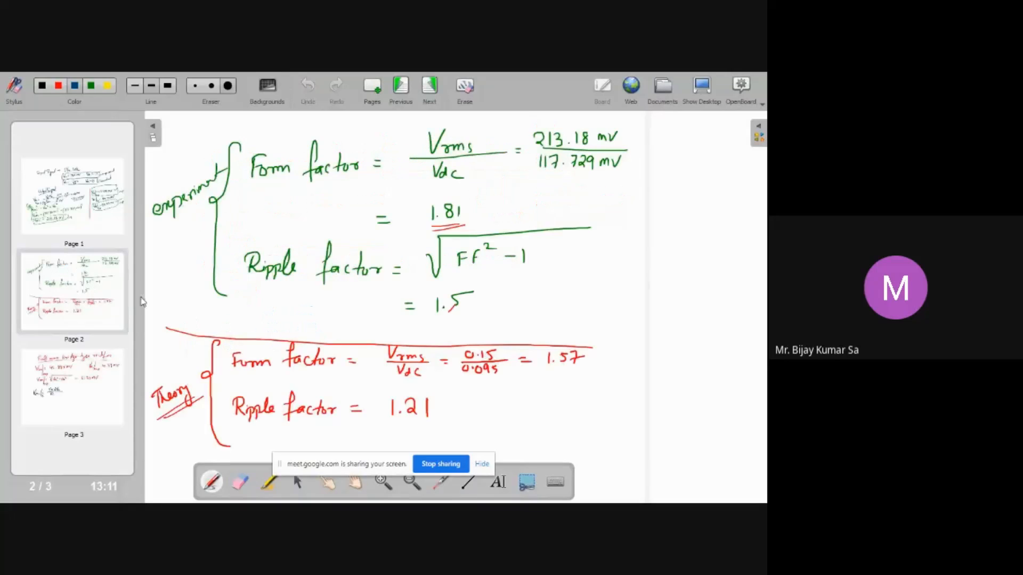
pyautogui.click(73, 203)
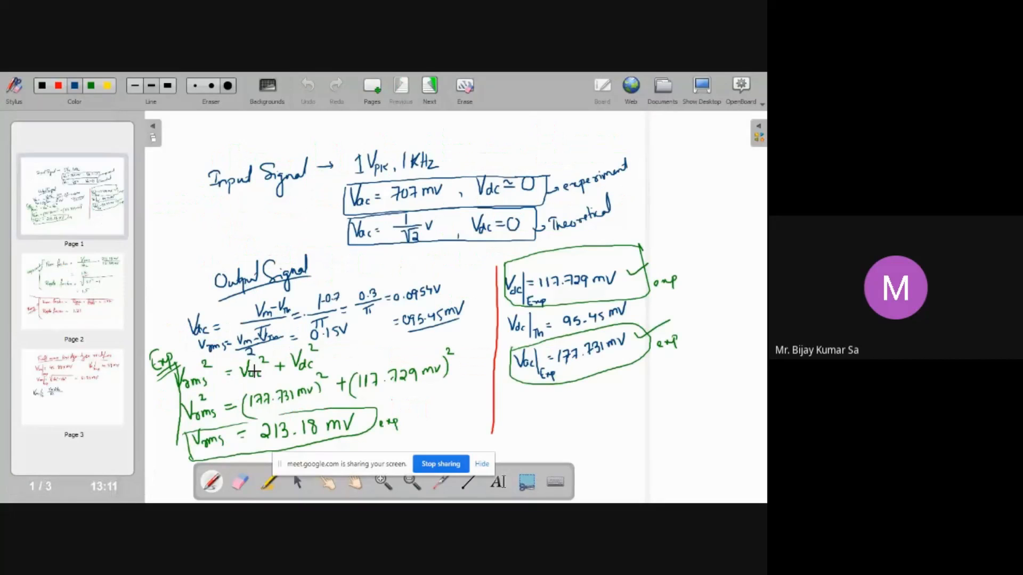
pyautogui.click(76, 397)
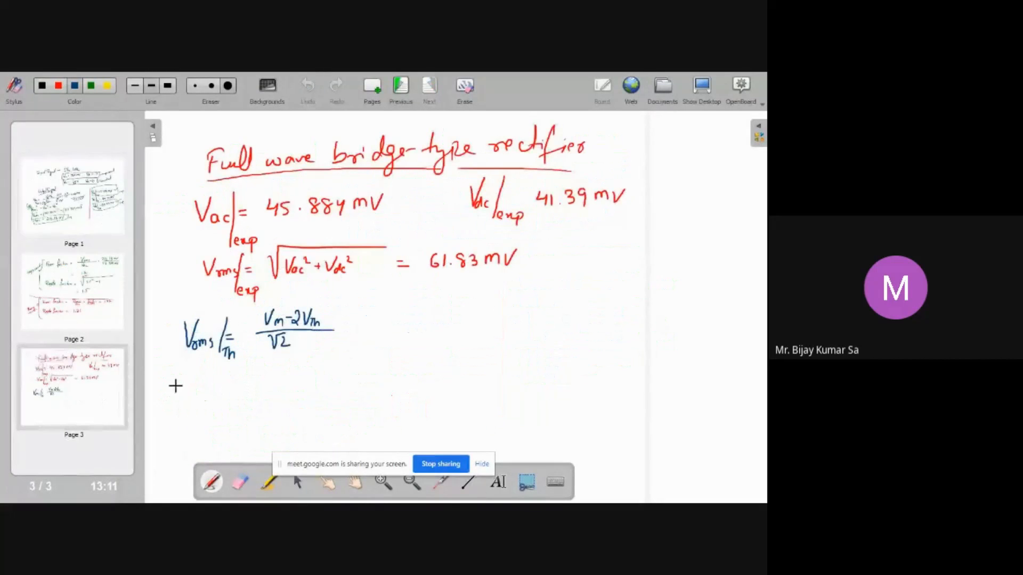
pyautogui.click(91, 302)
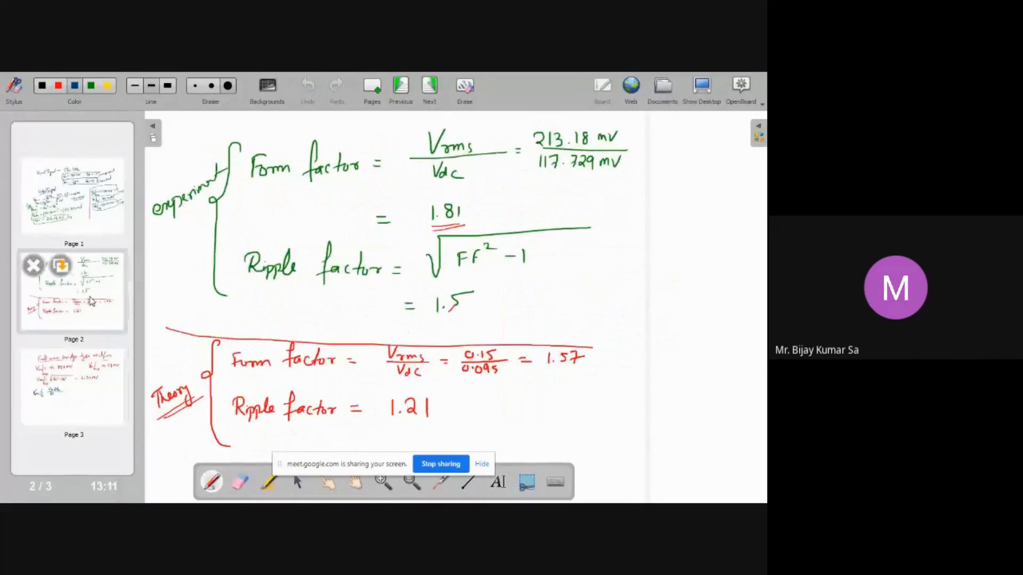
# Go back to page 3 and add an equals sign after the theoretical Vrms expression
pyautogui.click(91, 205)
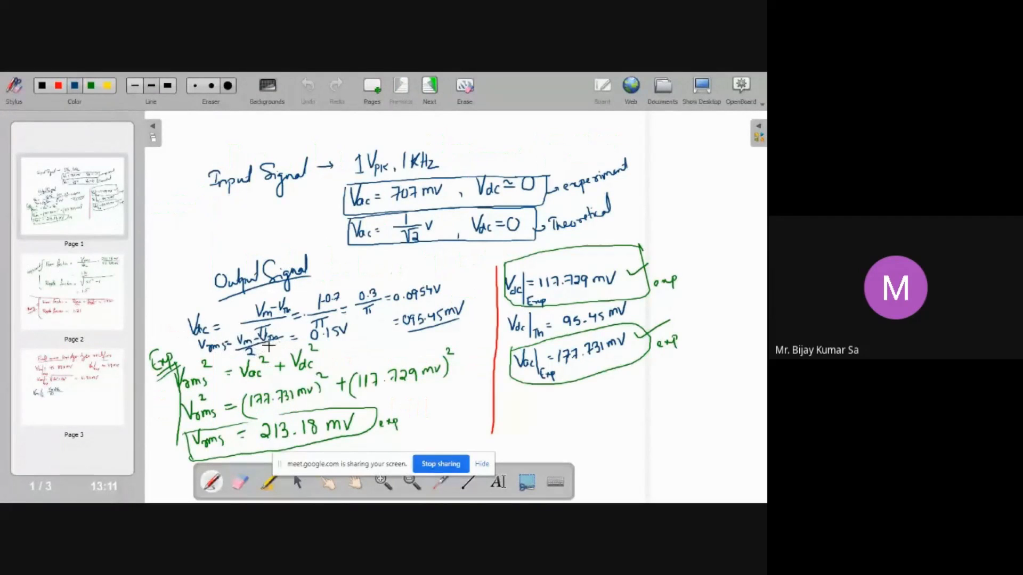
pyautogui.click(114, 394)
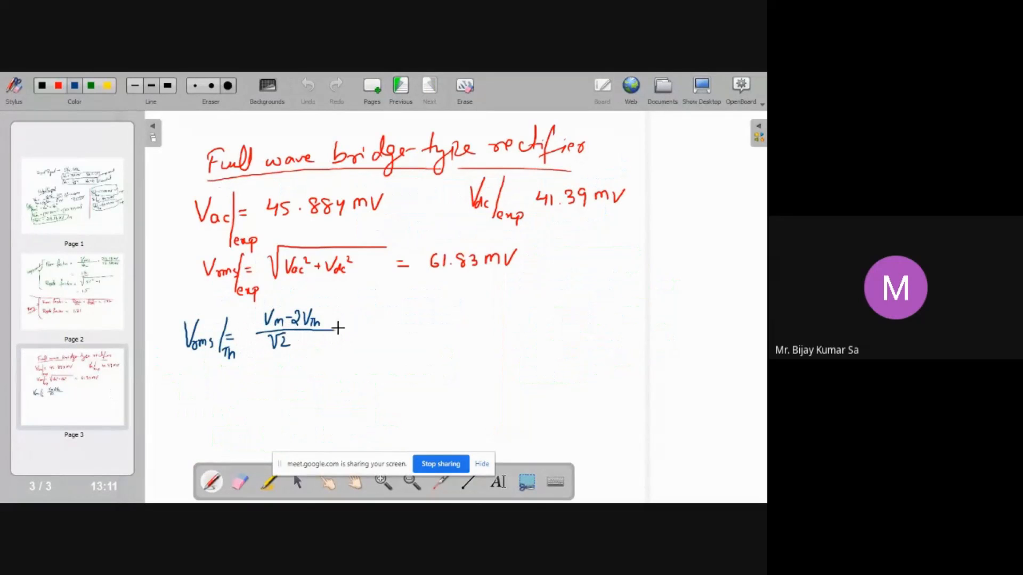
pyautogui.moveTo(344, 327); pyautogui.dragTo(353, 332)
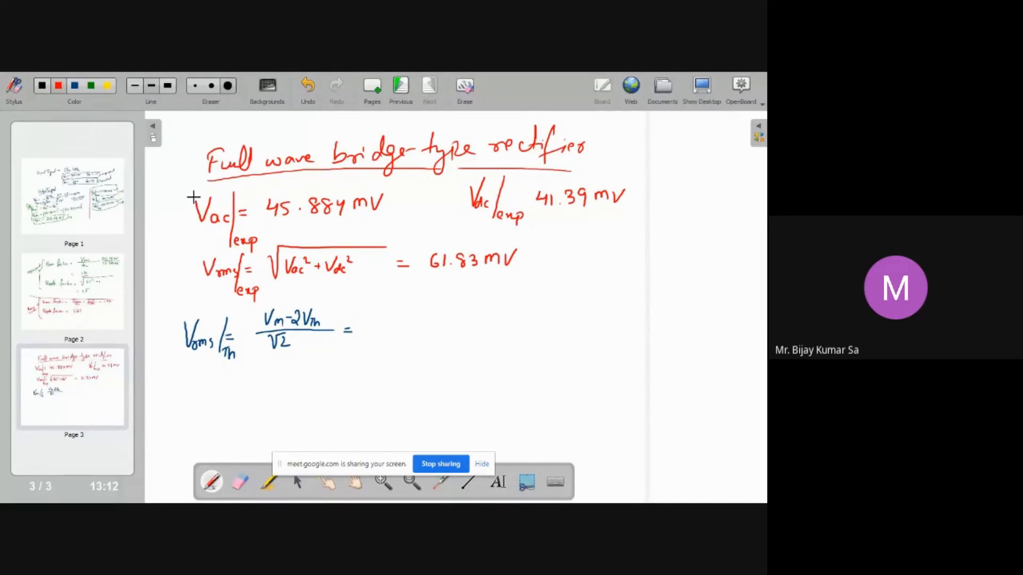
# Draw a red brace beside the two experimental Vac and Vrms lines and label it as experimental
pyautogui.moveTo(193, 198)
pyautogui.mouseDown()
pyautogui.moveTo(180, 223)
pyautogui.moveTo(194, 288)
pyautogui.mouseUp()
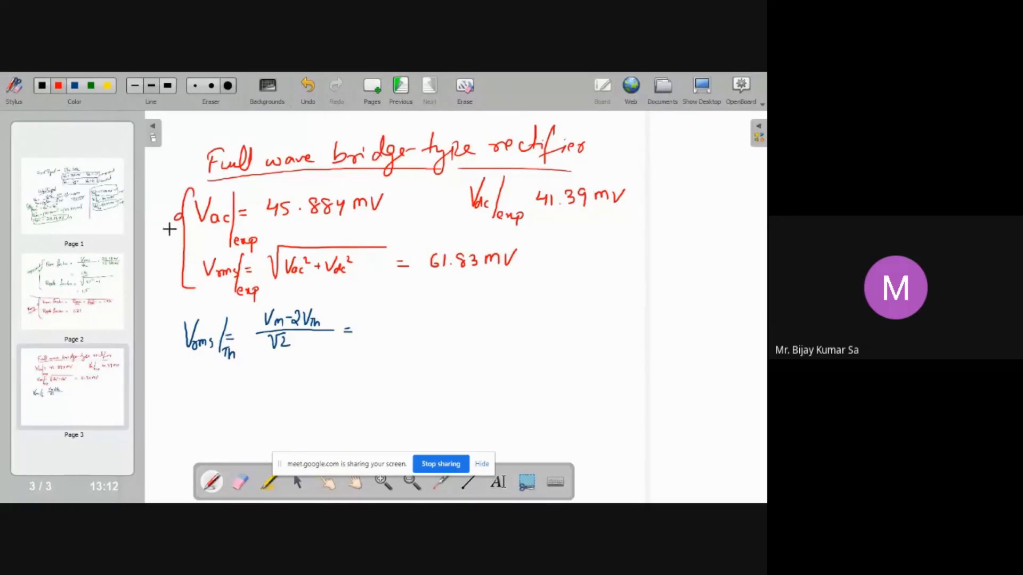
pyautogui.moveTo(148, 253); pyautogui.dragTo(175, 241)
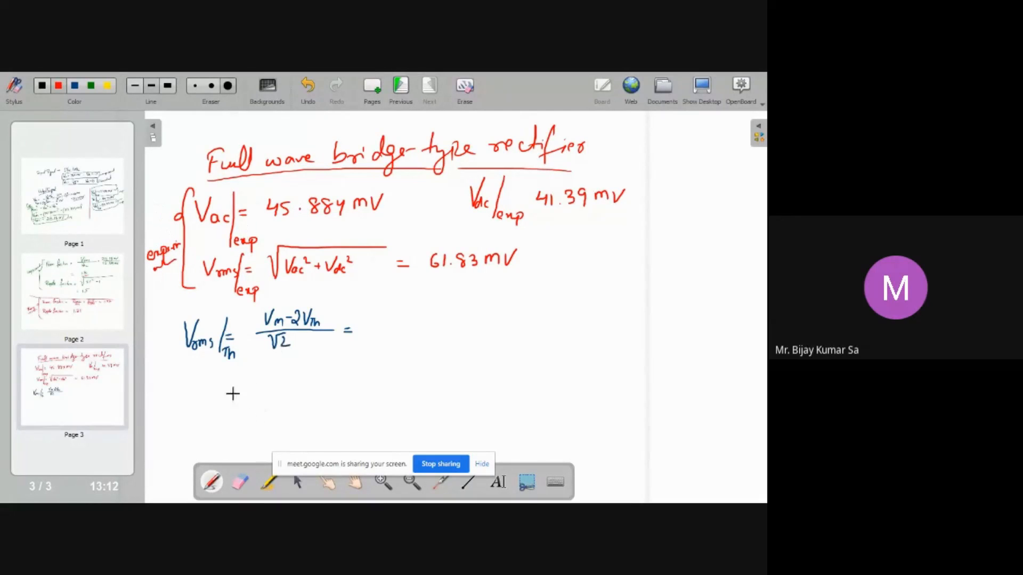
pyautogui.hotkey('ctrl', 'z')
# Switch the pen to blue, draw a brace beside the theoretical Vrms line and label it "Theory"
pyautogui.click(75, 86)
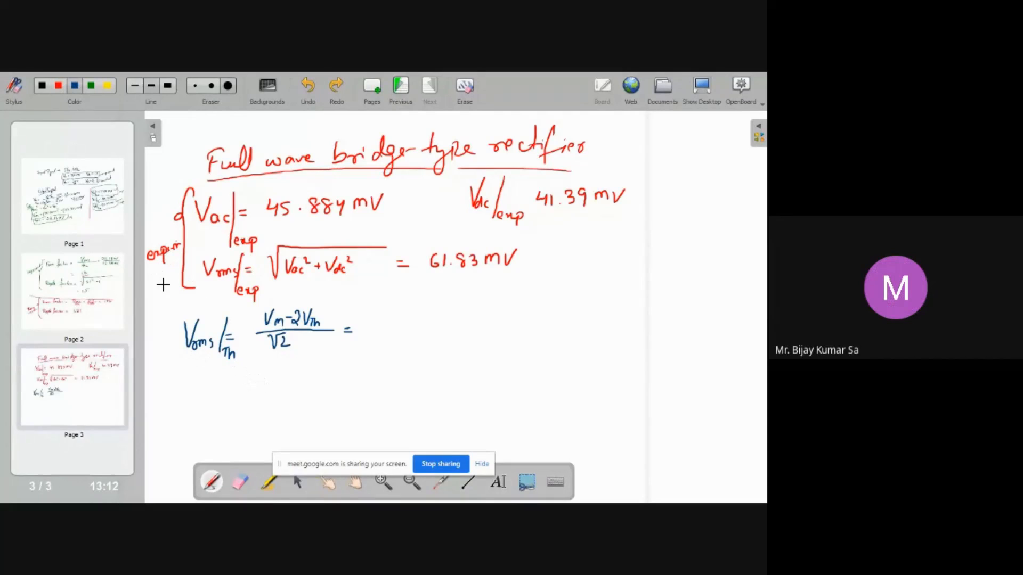
pyautogui.moveTo(187, 317)
pyautogui.mouseDown()
pyautogui.moveTo(168, 399)
pyautogui.moveTo(193, 470)
pyautogui.mouseUp()
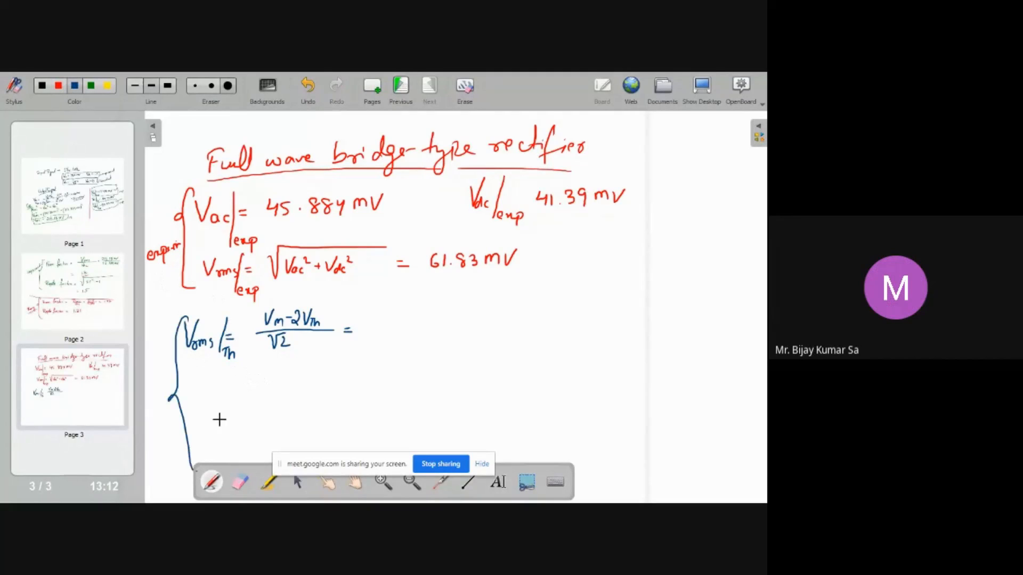
pyautogui.moveTo(150, 360); pyautogui.dragTo(151, 369)
pyautogui.moveTo(174, 365); pyautogui.dragTo(155, 375)
pyautogui.moveTo(174, 370); pyautogui.dragTo(156, 381)
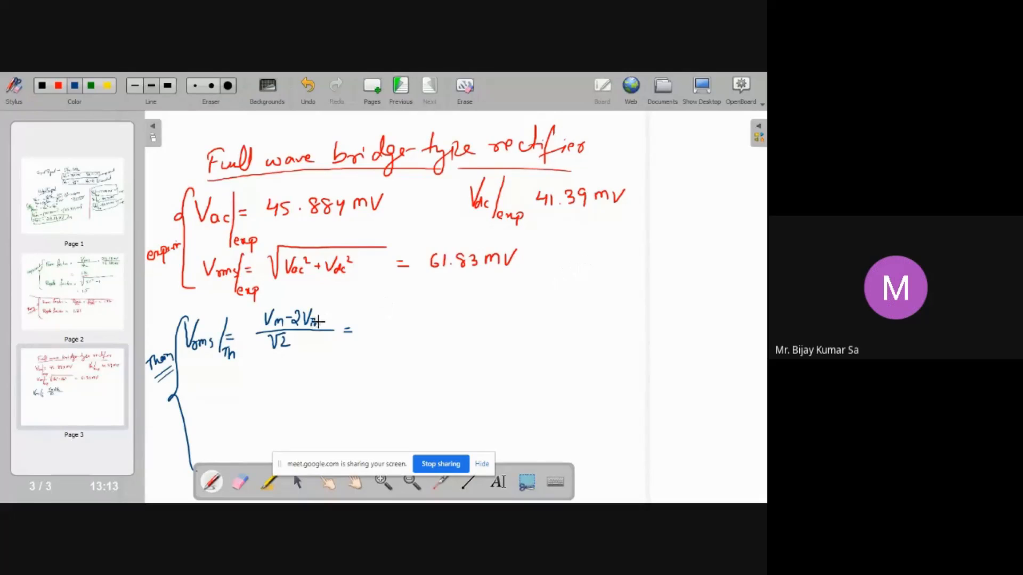
# Switch to Multisim and set the AC source Vin1's peak voltage to 2 V
pyautogui.press('super+d')
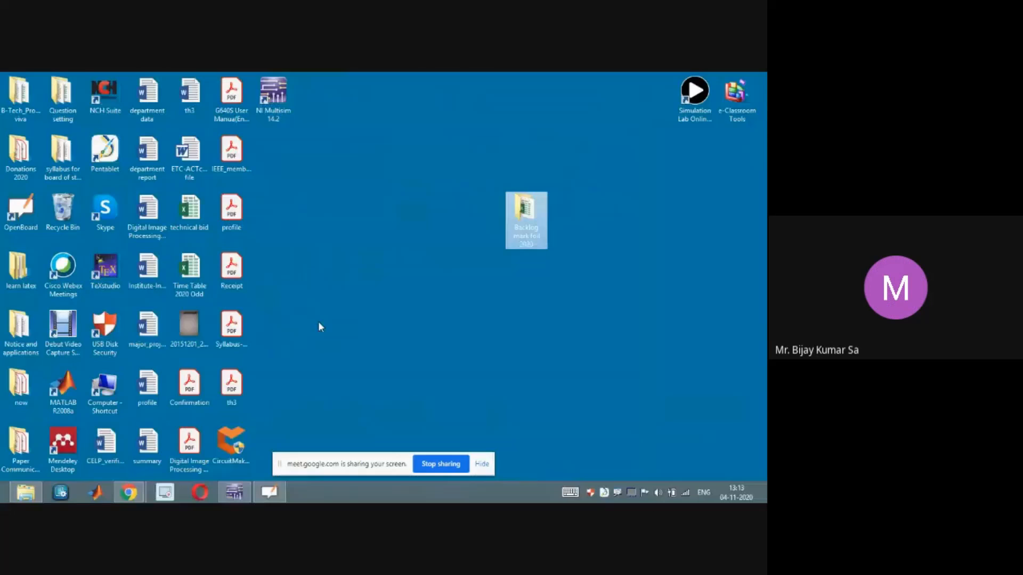
pyautogui.click(234, 495)
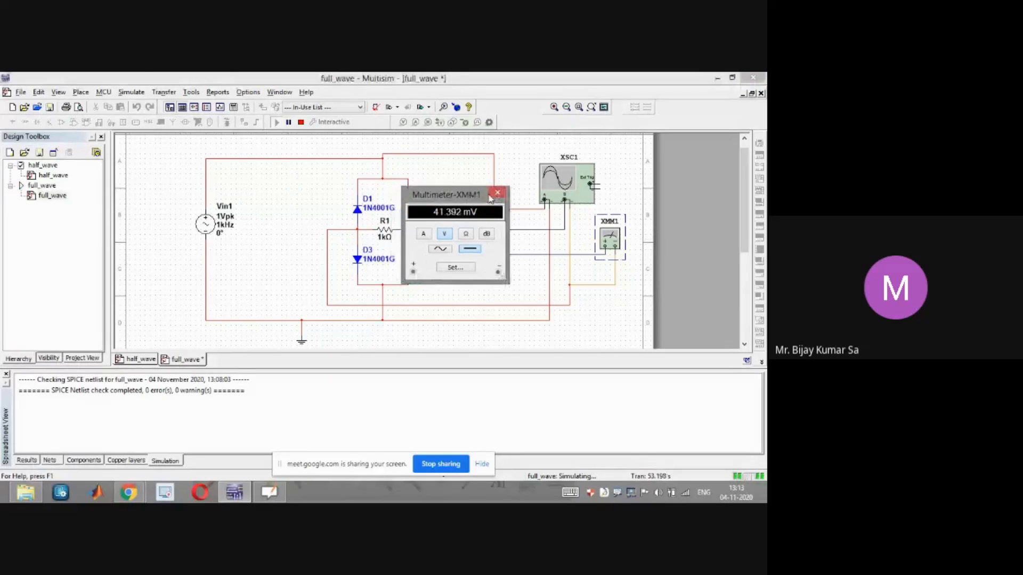
pyautogui.click(495, 194)
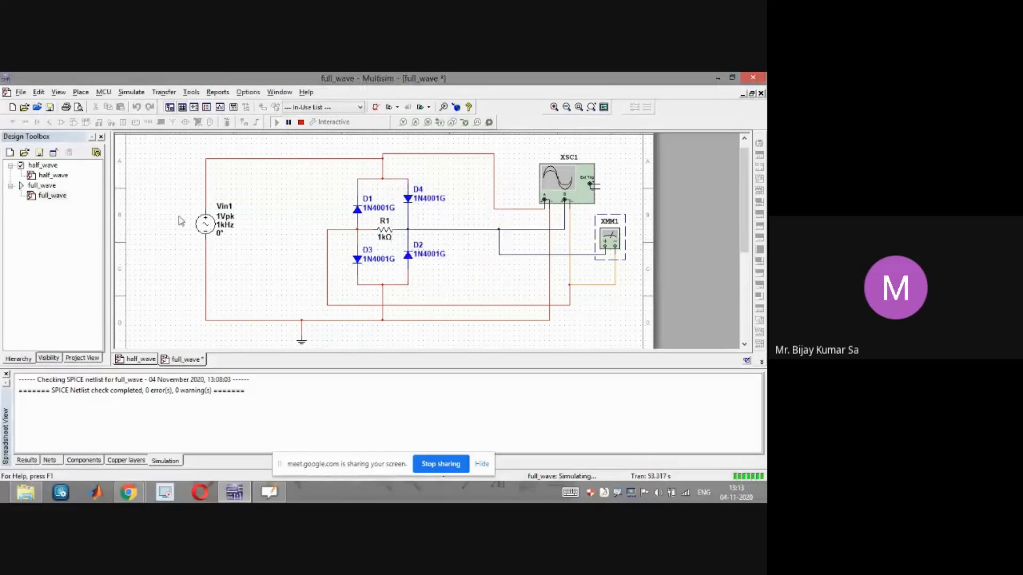
pyautogui.doubleClick(227, 223)
pyautogui.click(423, 186)
pyautogui.press('BackSpace')
pyautogui.write('2')
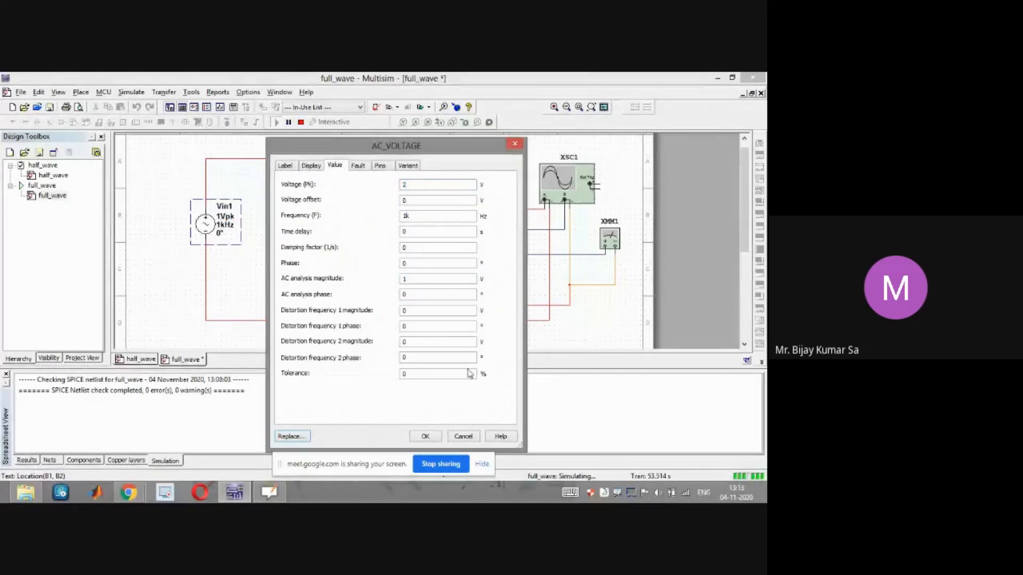
pyautogui.click(425, 436)
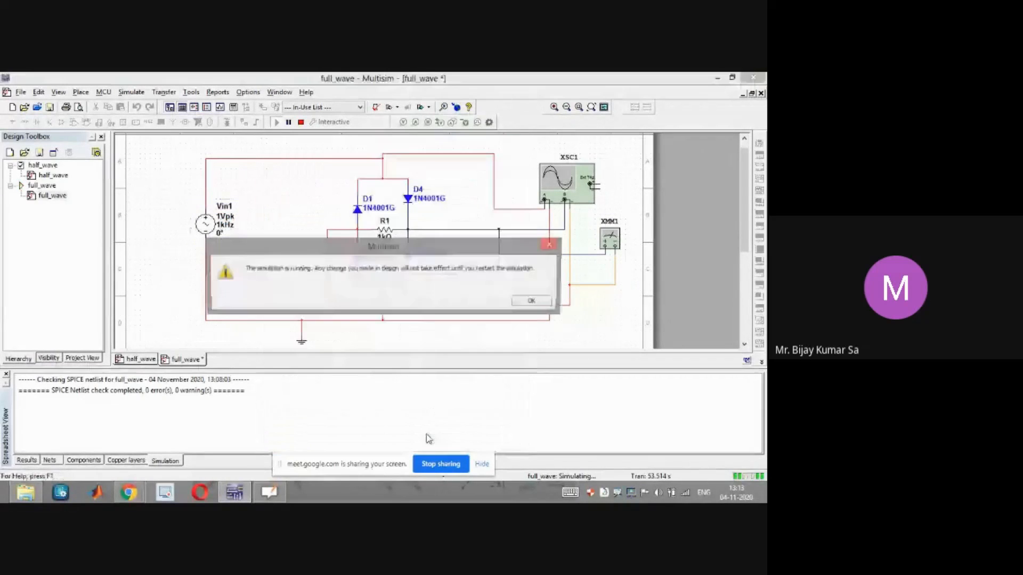
pyautogui.click(533, 299)
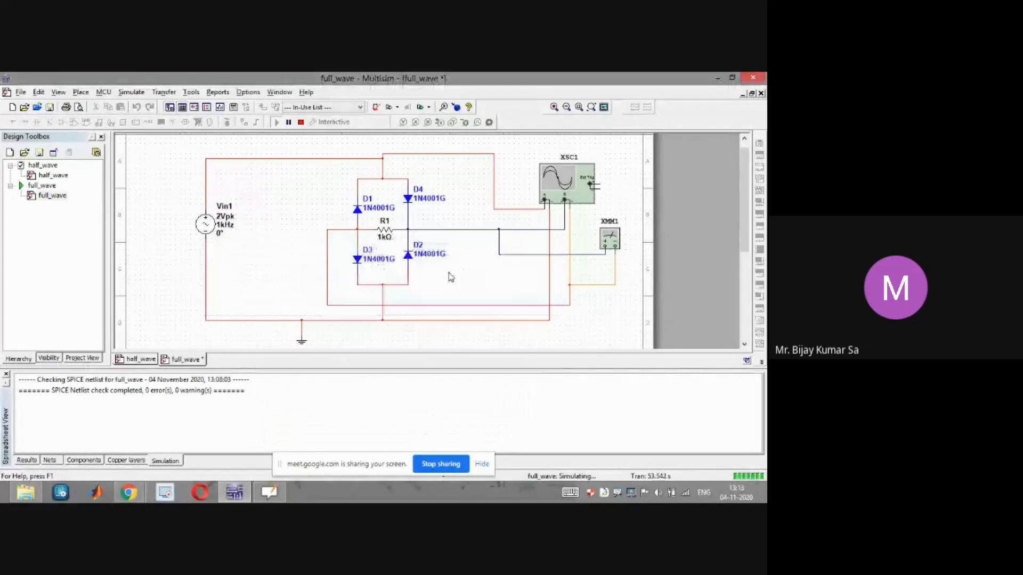
# Restart the full-wave simulation and check the DC reading on multimeter XMM1
pyautogui.click(302, 123)
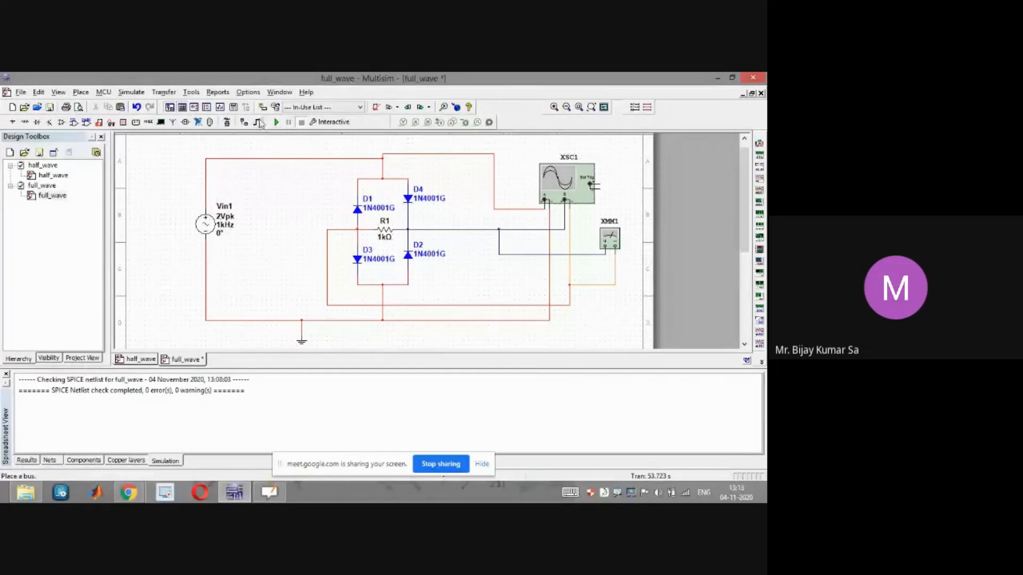
pyautogui.click(276, 122)
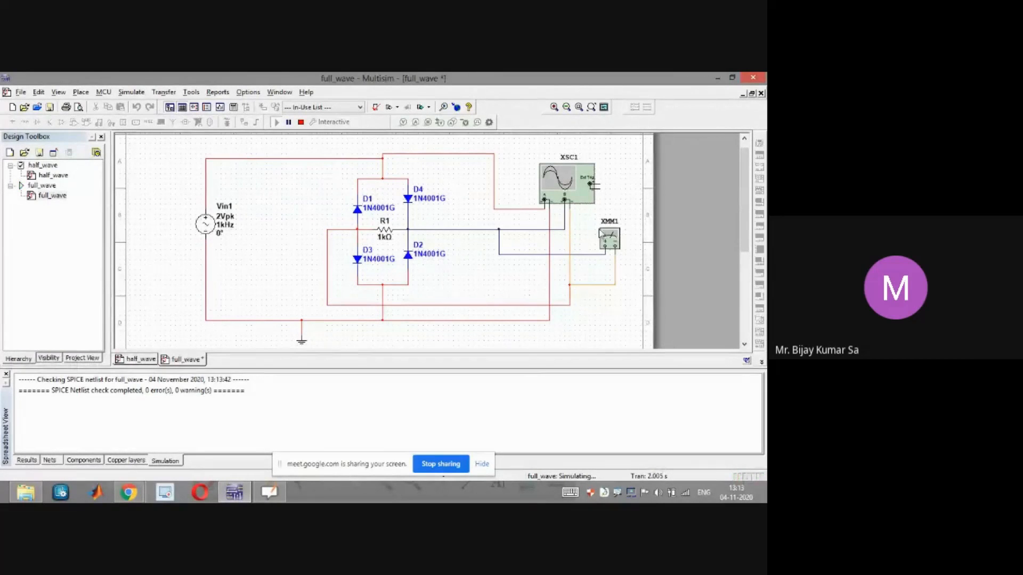
pyautogui.click(301, 122)
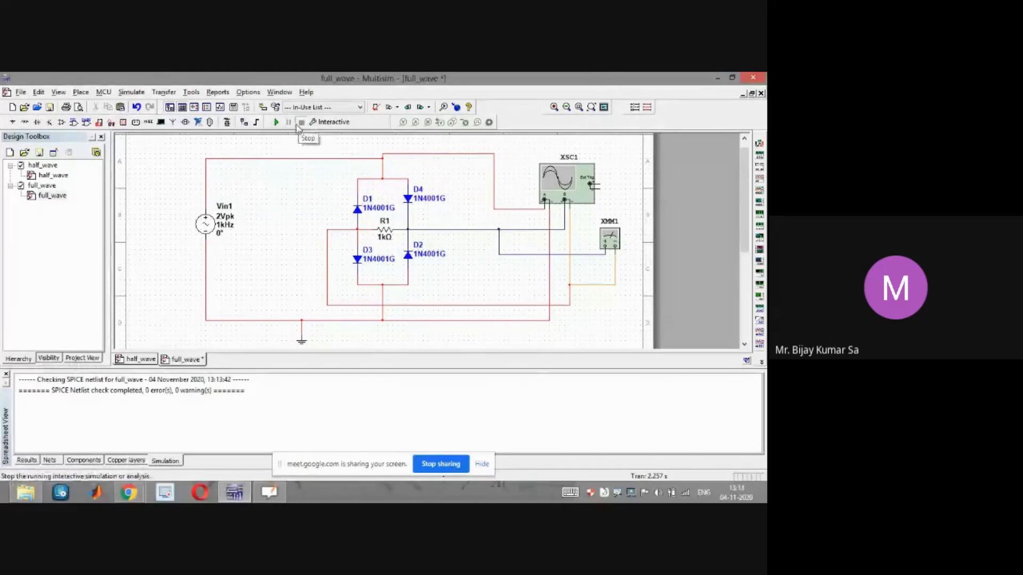
pyautogui.click(277, 122)
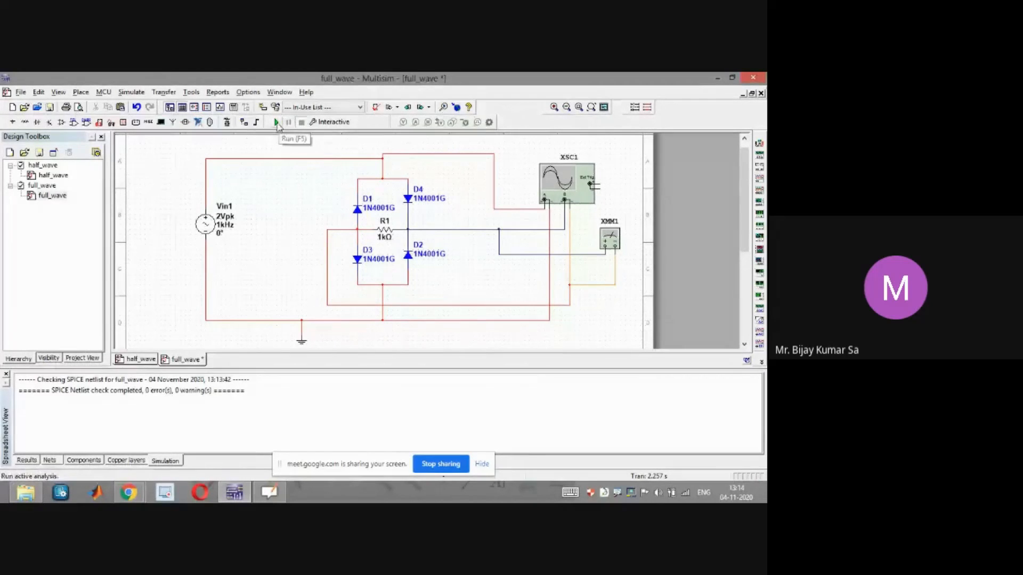
pyautogui.click(610, 239)
pyautogui.doubleClick(610, 240)
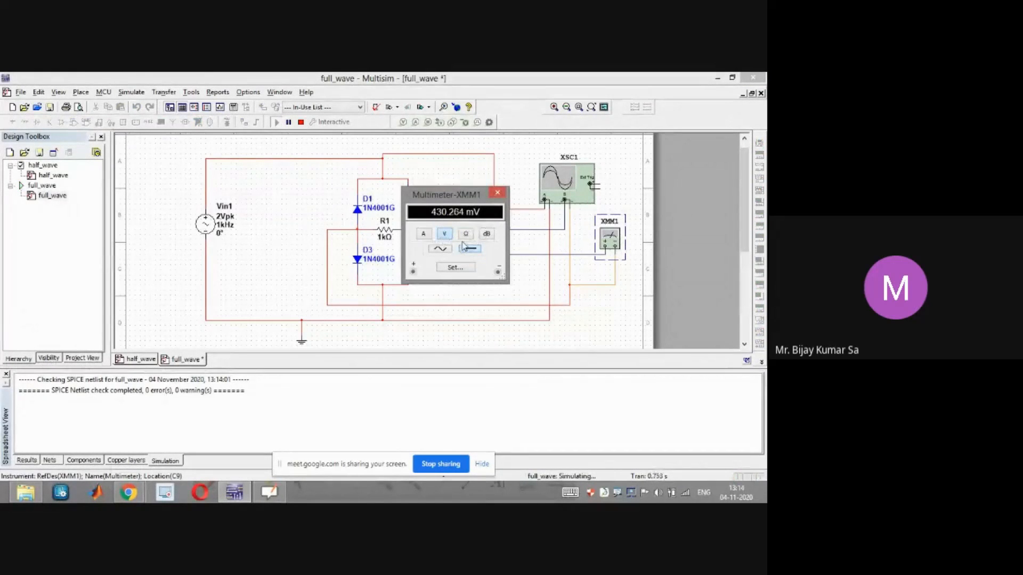
pyautogui.click(498, 193)
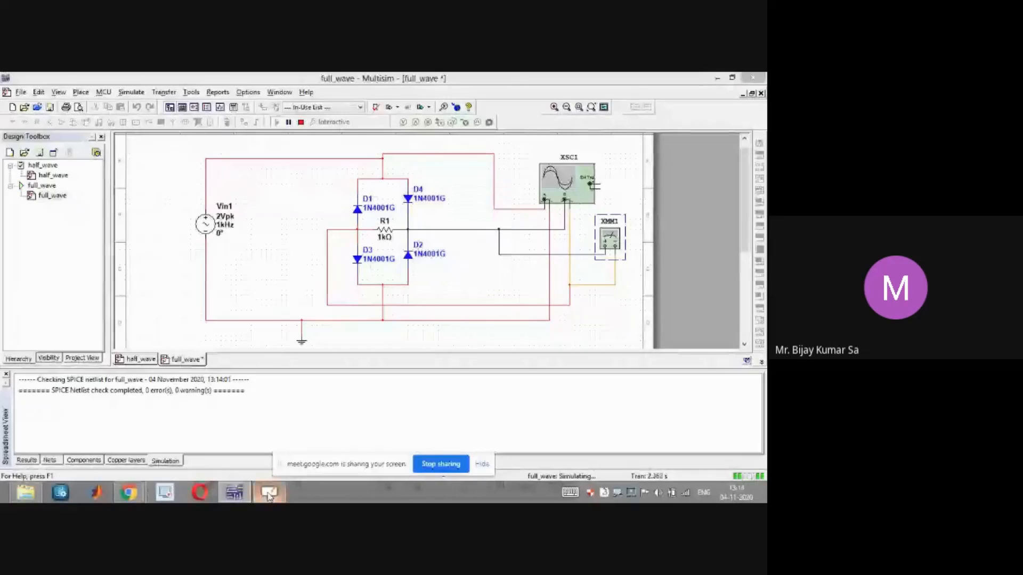
# Back on the whiteboard, replace the experimental Vdc value with 430.2 mV
pyautogui.hotkey('alt', 'Tab')
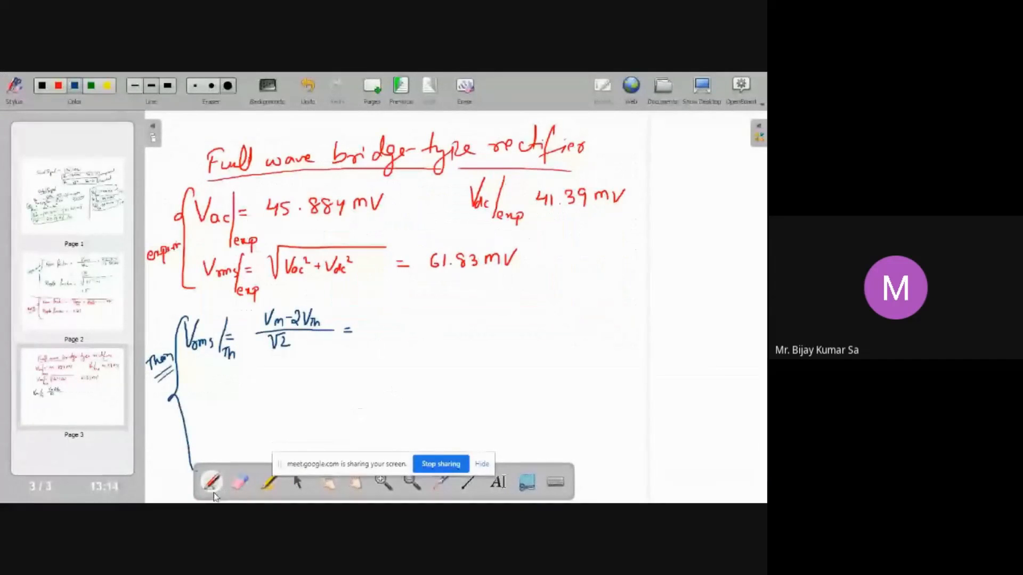
pyautogui.click(240, 482)
pyautogui.moveTo(538, 197)
pyautogui.mouseDown()
pyautogui.moveTo(575, 200)
pyautogui.moveTo(594, 223)
pyautogui.mouseUp()
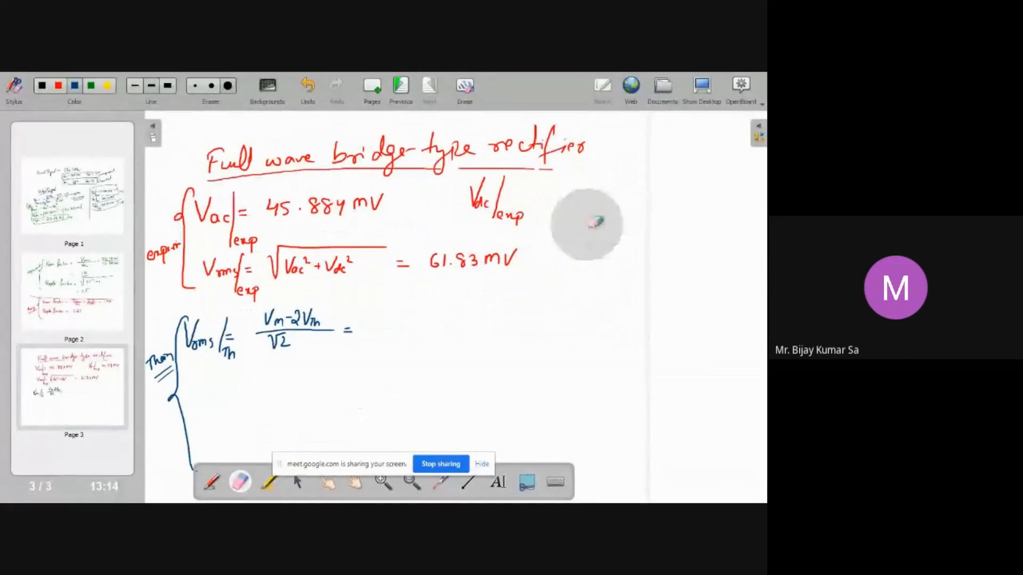
pyautogui.click(212, 482)
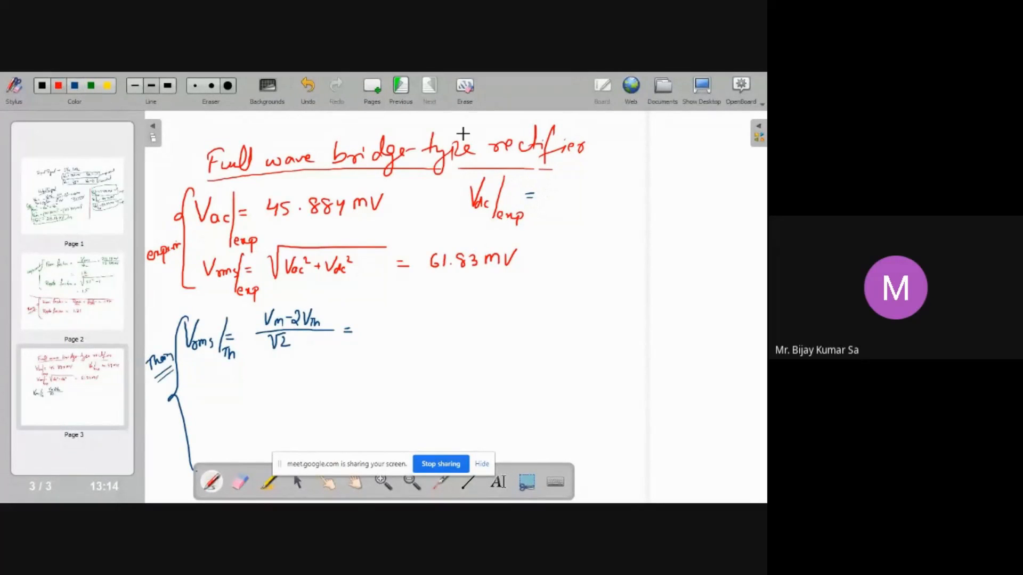
pyautogui.moveTo(543, 187); pyautogui.dragTo(544, 195)
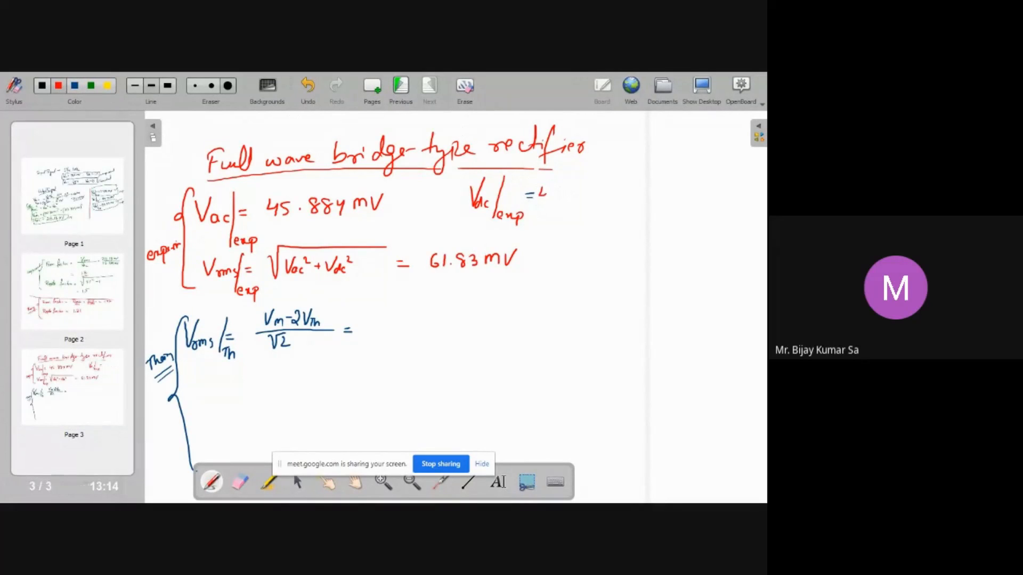
pyautogui.click(569, 198)
pyautogui.moveTo(573, 191)
pyautogui.mouseDown()
pyautogui.moveTo(584, 202)
pyautogui.moveTo(621, 185)
pyautogui.mouseUp()
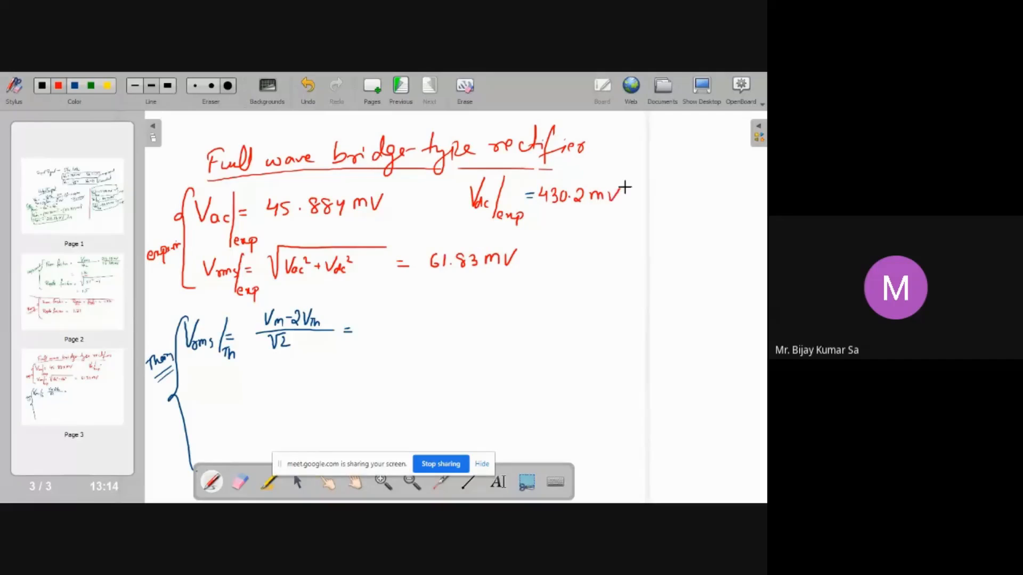
# Switch multimeter XMM1 to AC mode and rerun the simulation to measure the AC voltage
pyautogui.press('super+d')
pyautogui.click(264, 491)
pyautogui.press('super+d')
pyautogui.click(234, 492)
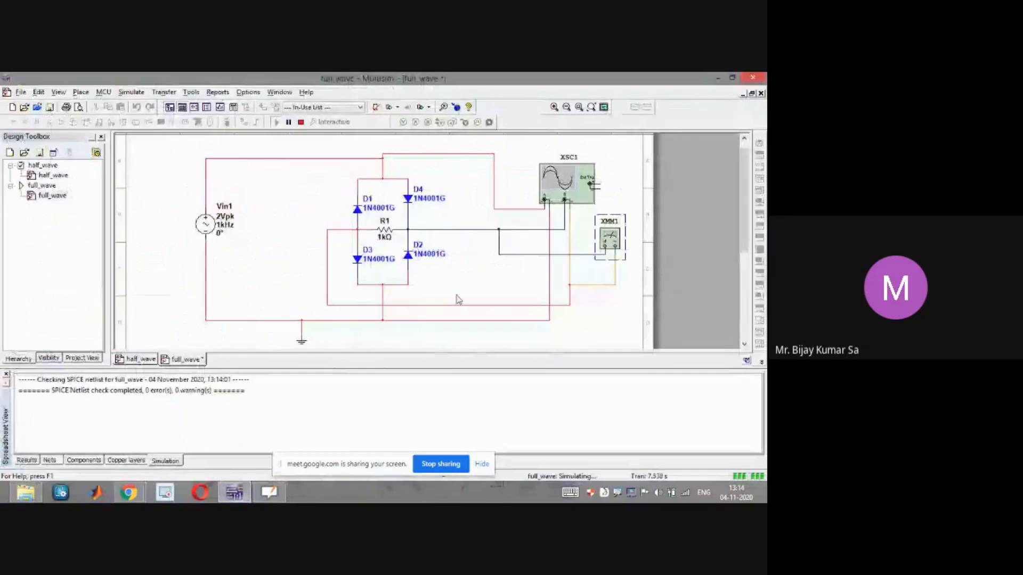
pyautogui.doubleClick(610, 237)
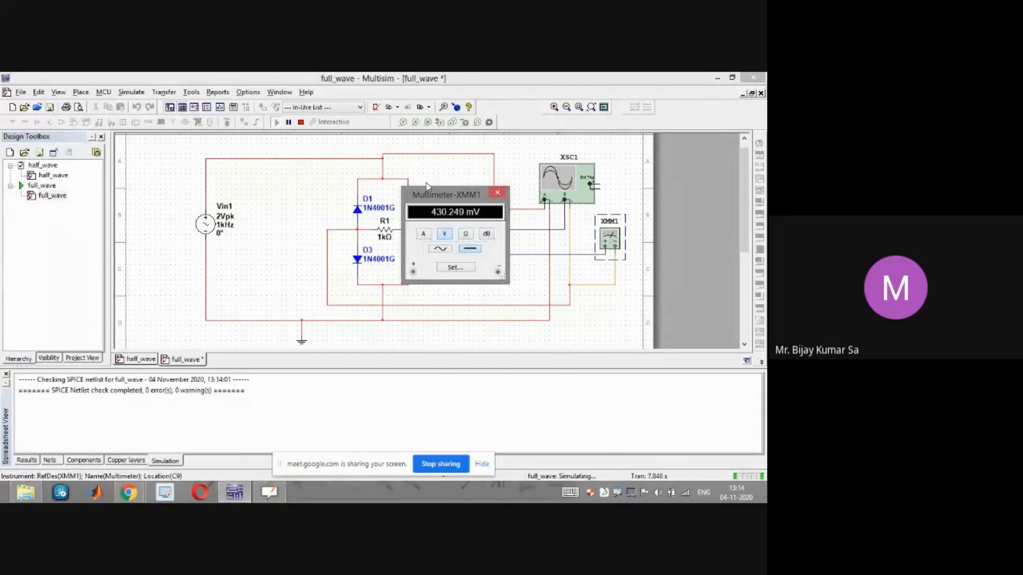
pyautogui.click(300, 122)
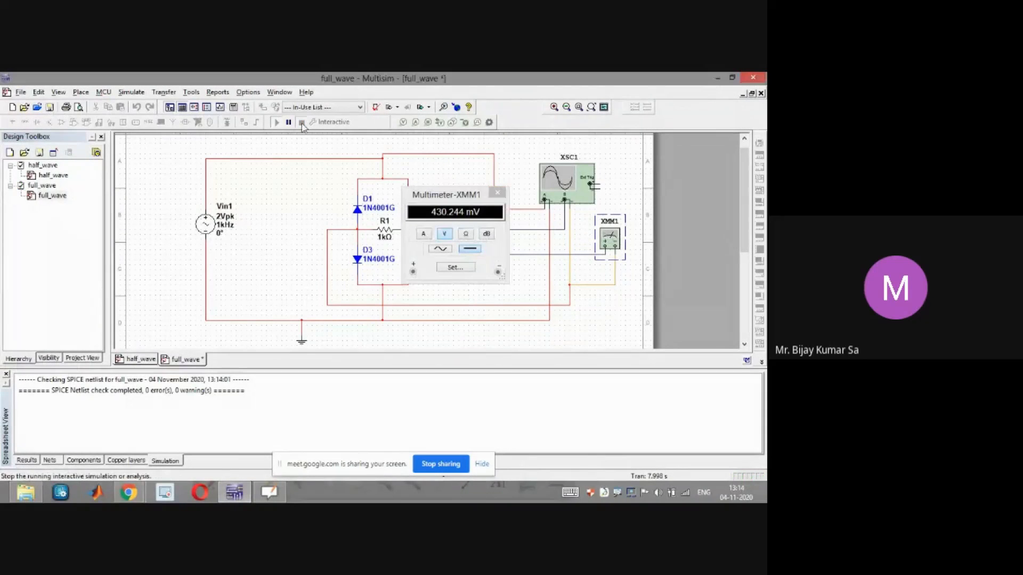
pyautogui.click(447, 250)
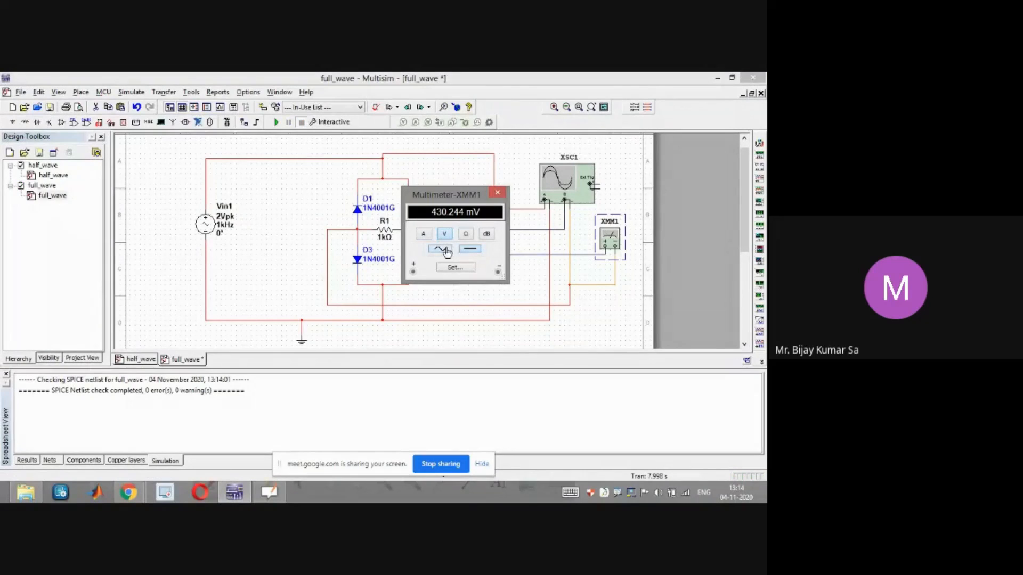
pyautogui.click(275, 124)
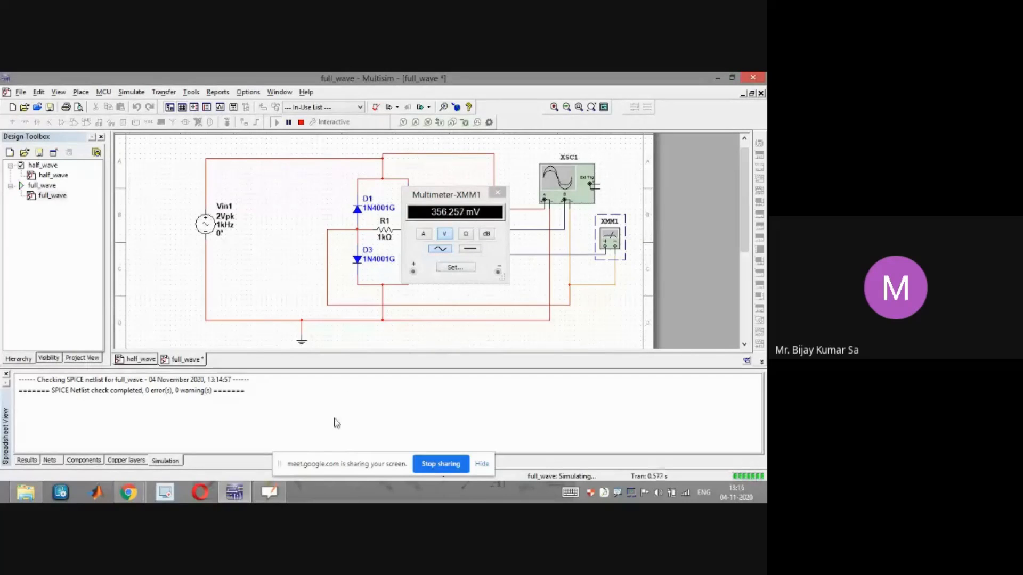
pyautogui.moveTo(266, 496)
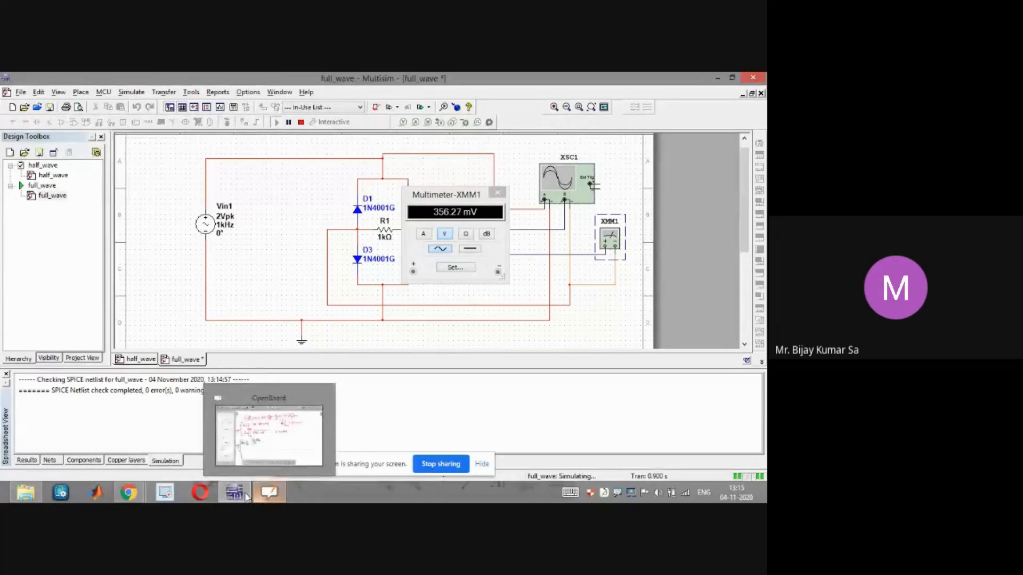
# Return to the whiteboard and replace the experimental Vac value with 356.25
pyautogui.click(277, 492)
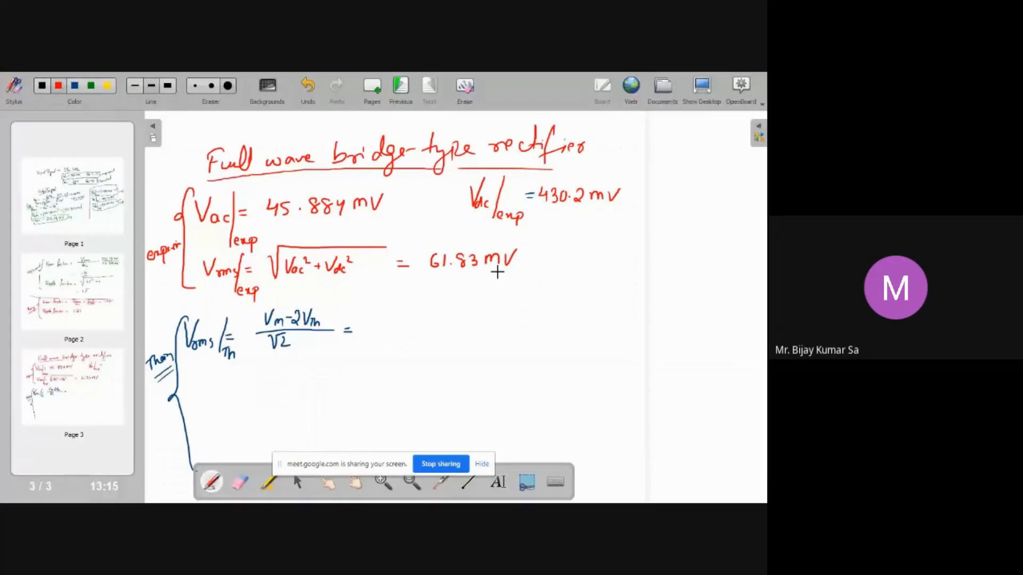
pyautogui.click(241, 482)
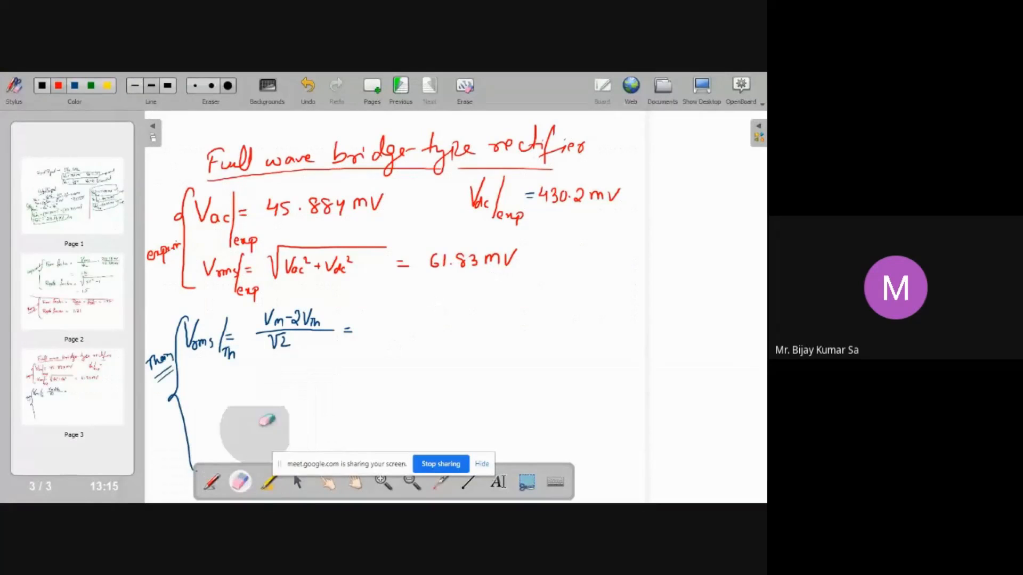
pyautogui.moveTo(326, 205); pyautogui.dragTo(299, 209)
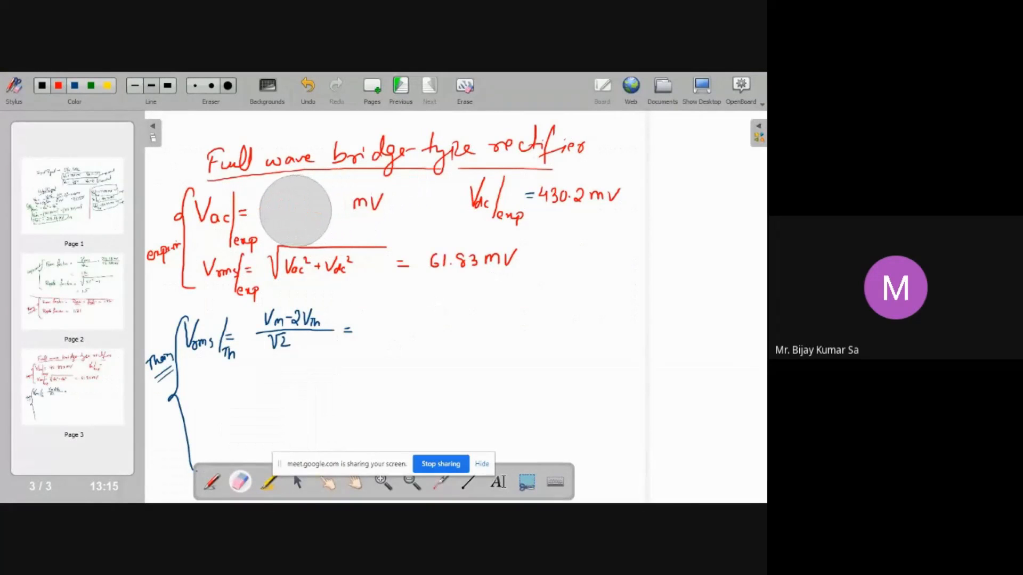
pyautogui.click(212, 483)
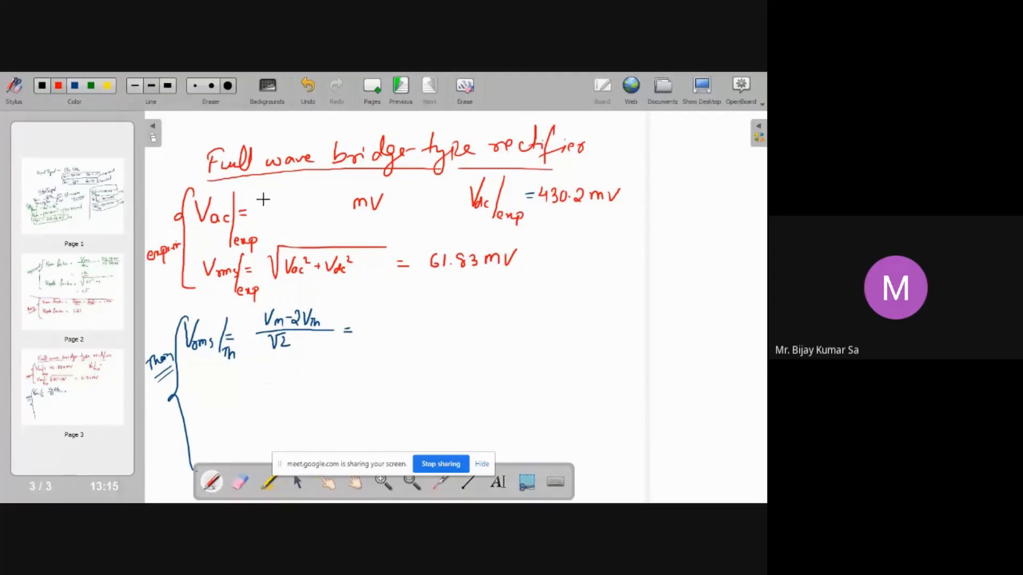
pyautogui.moveTo(278, 199)
pyautogui.mouseDown()
pyautogui.moveTo(271, 209)
pyautogui.moveTo(329, 197)
pyautogui.mouseUp()
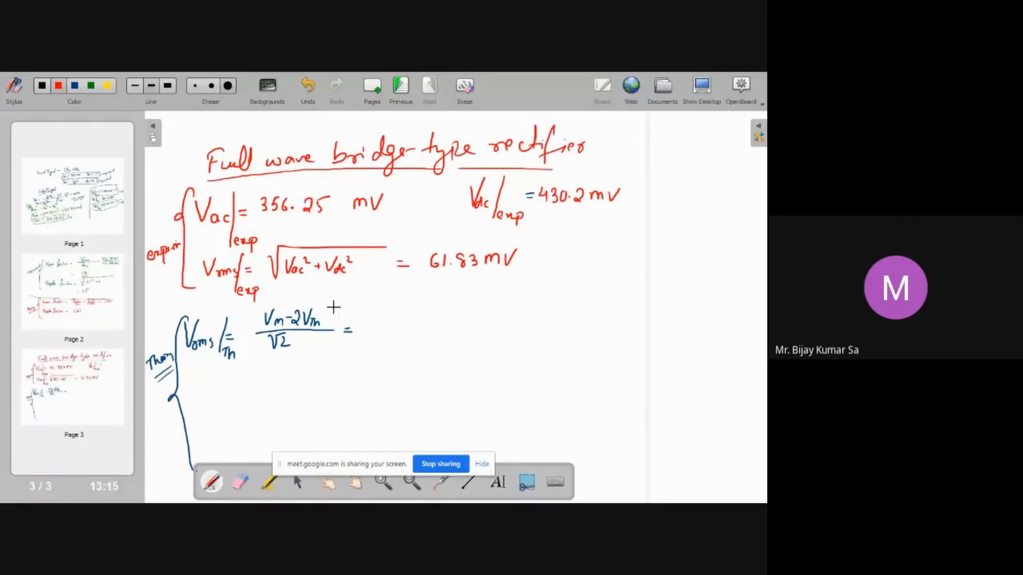
# Replace the experimental Vrms result with 558.55 mV
pyautogui.click(240, 482)
pyautogui.moveTo(463, 297)
pyautogui.mouseDown()
pyautogui.moveTo(450, 270)
pyautogui.moveTo(497, 274)
pyautogui.mouseUp()
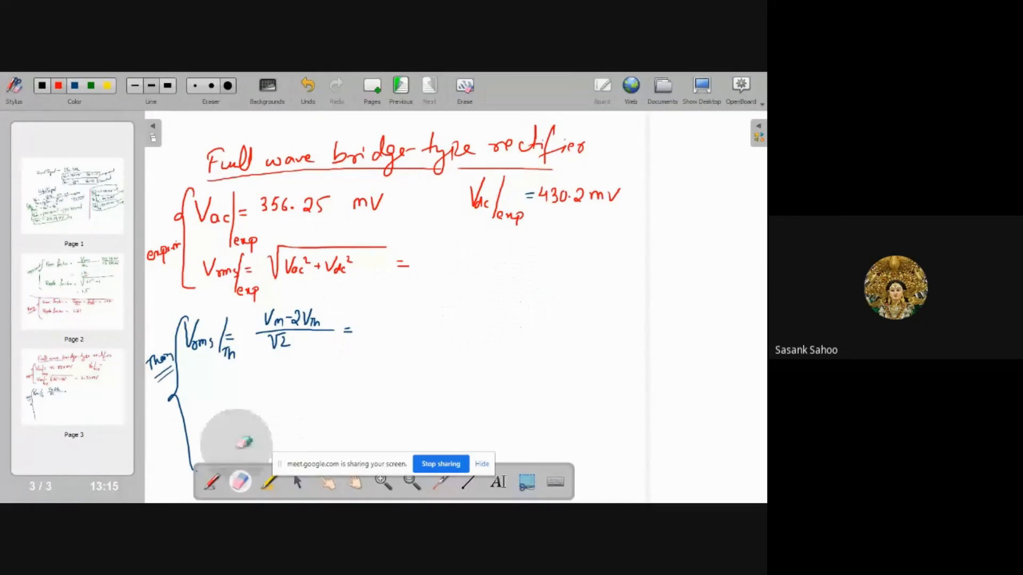
pyautogui.click(212, 481)
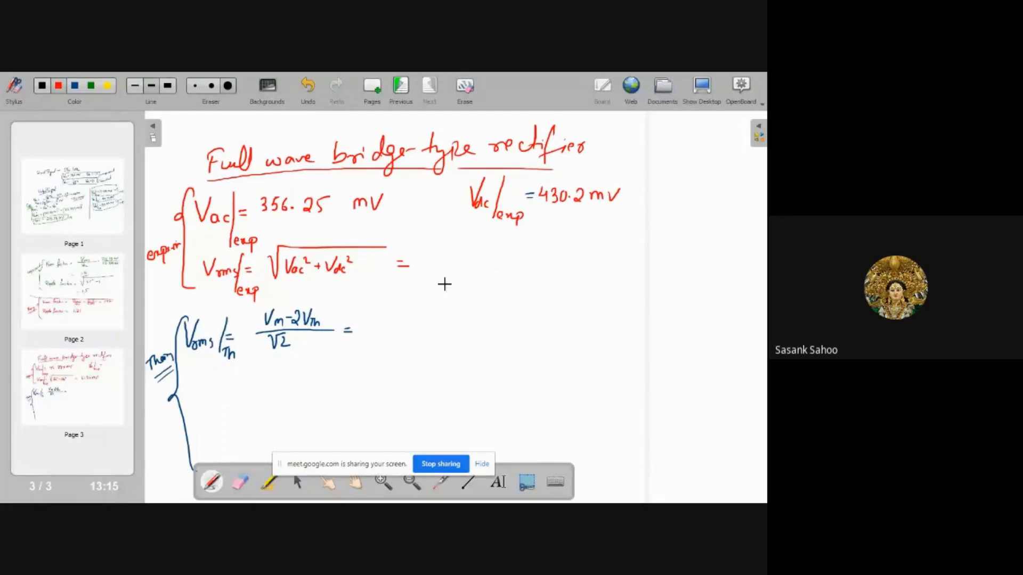
pyautogui.moveTo(435, 255)
pyautogui.mouseDown()
pyautogui.moveTo(441, 263)
pyautogui.moveTo(459, 254)
pyautogui.mouseUp()
pyautogui.moveTo(504, 251); pyautogui.dragTo(535, 262)
pyautogui.moveTo(538, 253); pyautogui.dragTo(547, 250)
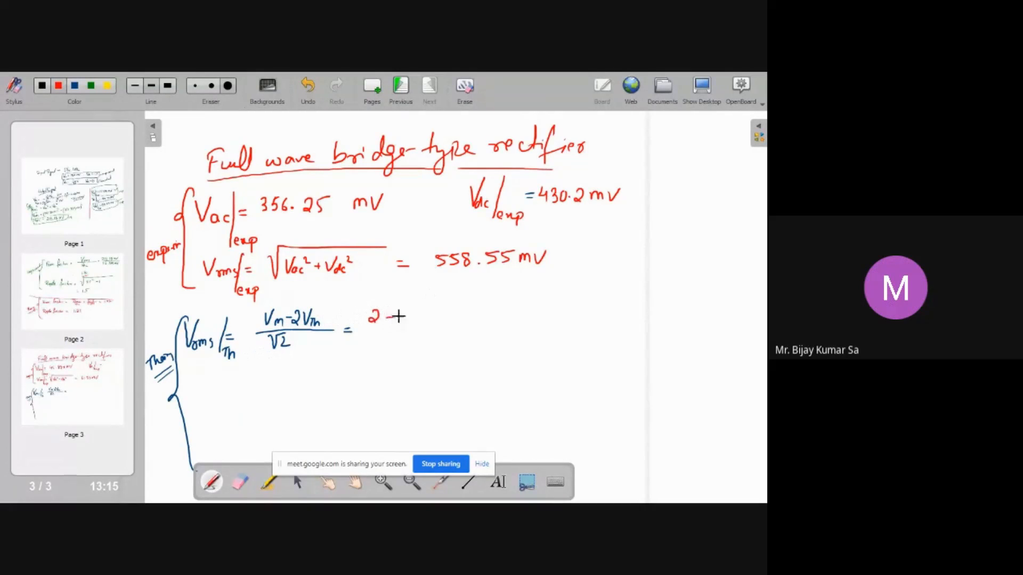
# Undo the stray mark, then in blue write the theoretical Vrms substitution (2−1.4)/√2 and its result 0.424.26 mV
pyautogui.hotkey('ctrl', 'z')
pyautogui.hotkey('ctrl', 'z')
pyautogui.click(75, 86)
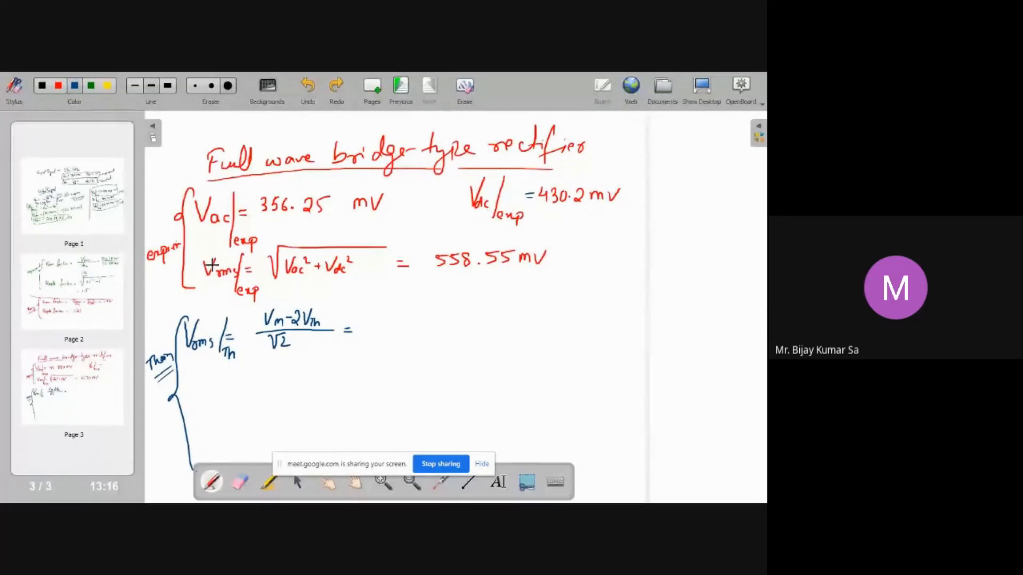
pyautogui.moveTo(367, 315)
pyautogui.mouseDown()
pyautogui.moveTo(375, 326)
pyautogui.moveTo(388, 319)
pyautogui.mouseUp()
pyautogui.moveTo(396, 316)
pyautogui.mouseDown()
pyautogui.moveTo(397, 326)
pyautogui.moveTo(438, 330)
pyautogui.moveTo(410, 347)
pyautogui.moveTo(461, 324)
pyautogui.mouseUp()
pyautogui.moveTo(454, 329); pyautogui.dragTo(482, 320)
pyautogui.click(490, 327)
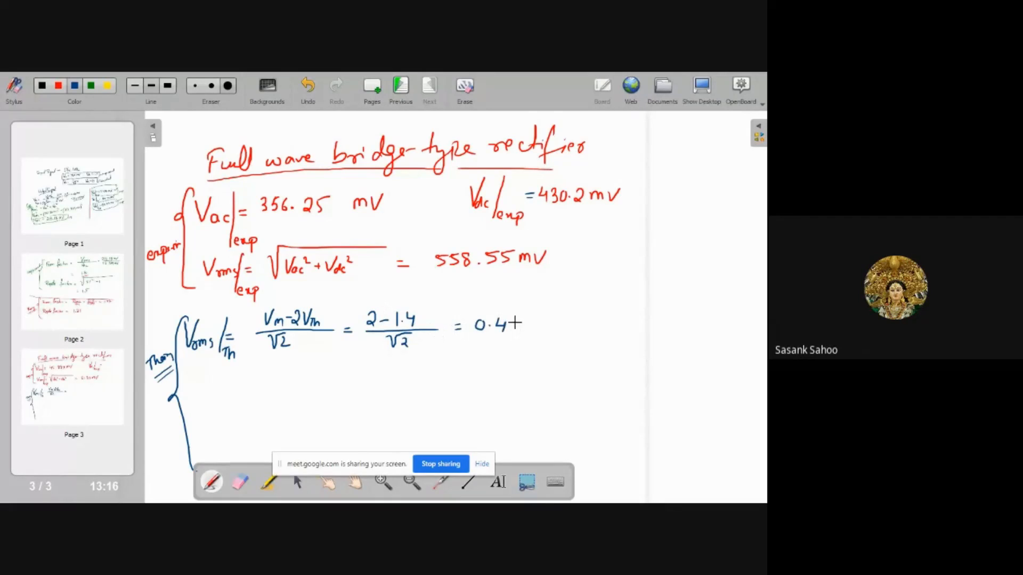
pyautogui.moveTo(511, 321); pyautogui.dragTo(524, 332)
pyautogui.click(538, 329)
pyautogui.moveTo(540, 321)
pyautogui.mouseDown()
pyautogui.moveTo(546, 331)
pyautogui.moveTo(592, 317)
pyautogui.mouseUp()
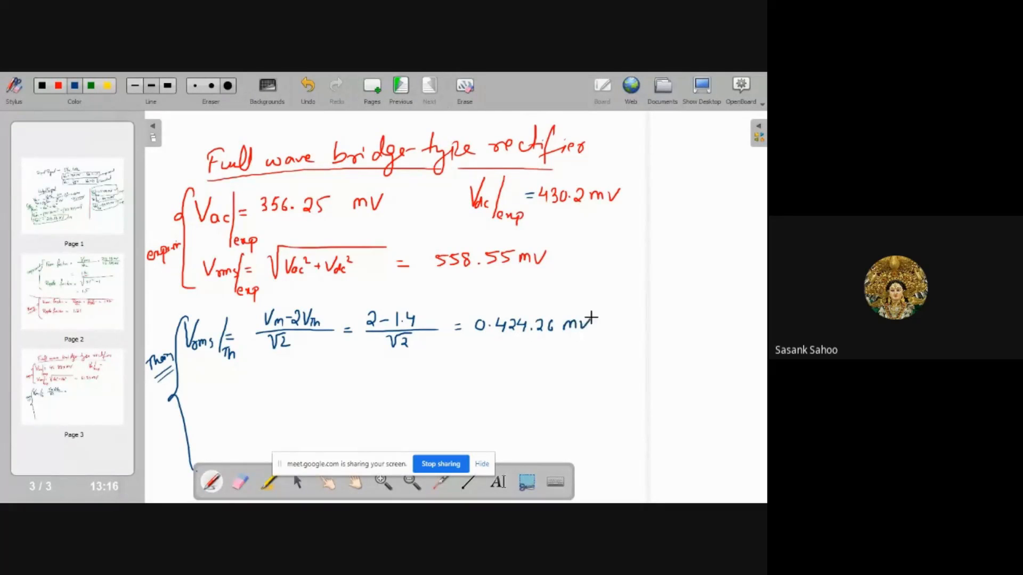
pyautogui.click(240, 482)
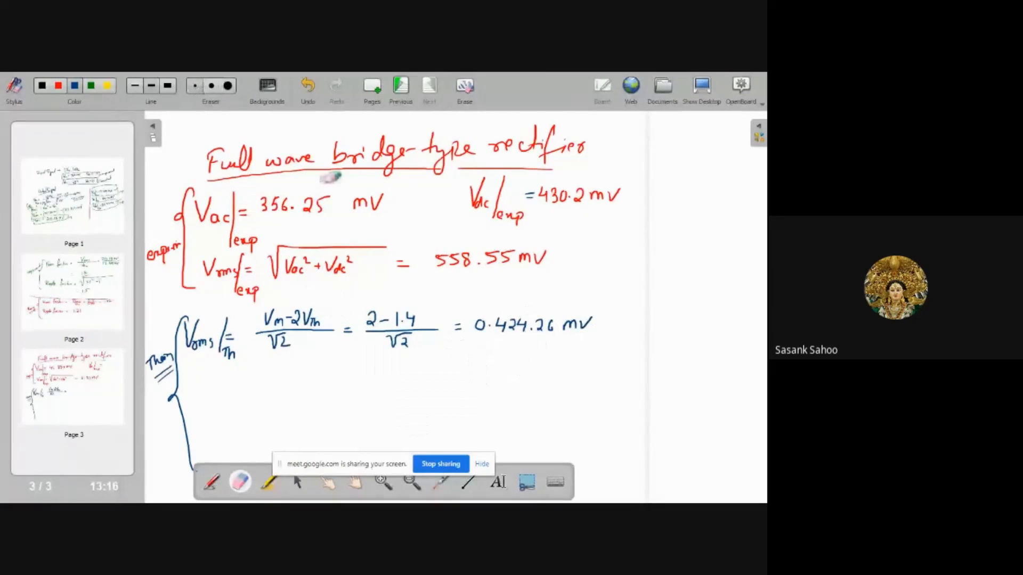
# Erase the stray leading '0.' from the theoretical Vrms result so it reads 424.26 mV
pyautogui.moveTo(481, 327); pyautogui.dragTo(487, 325)
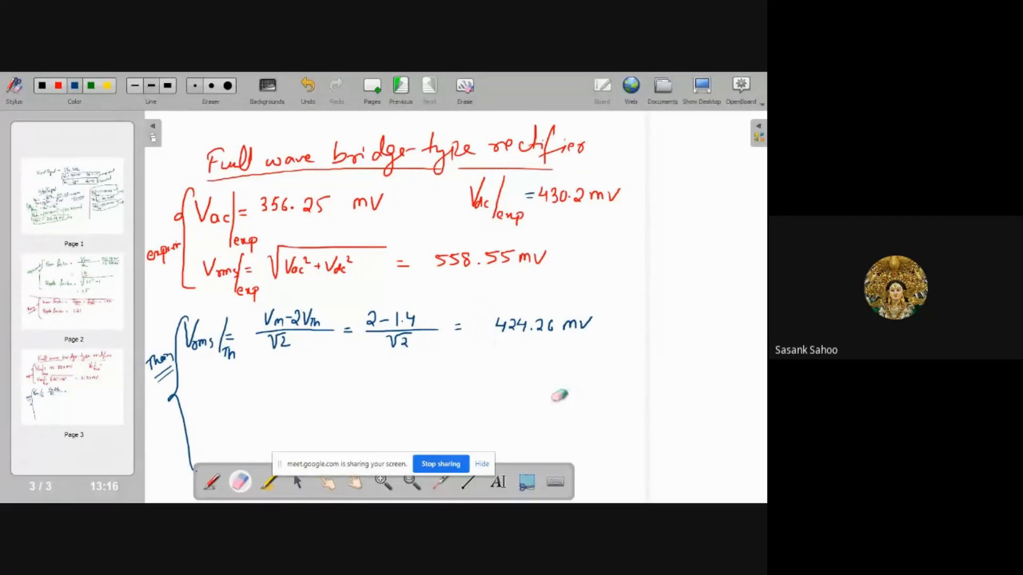
pyautogui.click(211, 482)
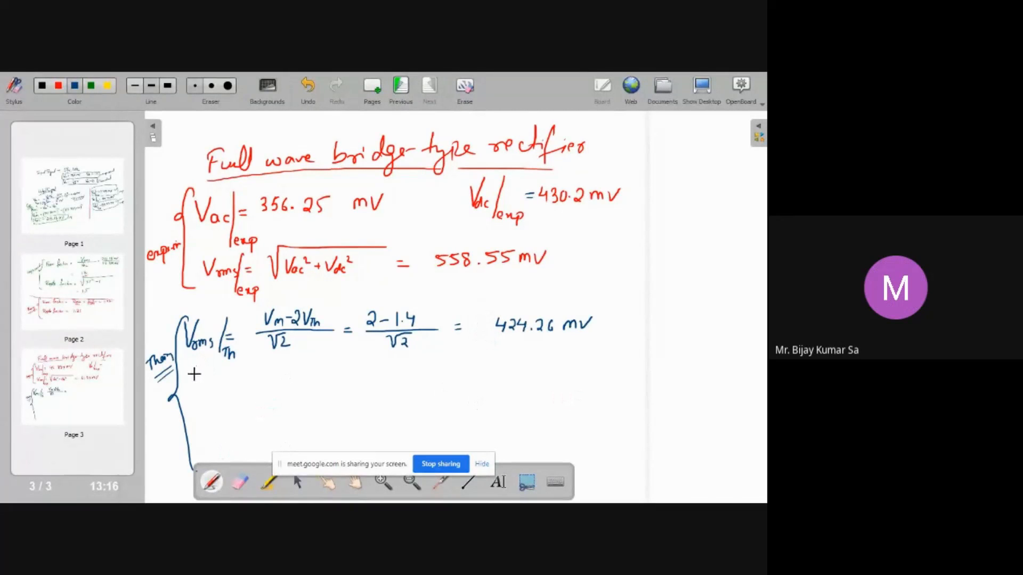
# Write the theoretical Vdc formula 2(Vm−2Vd)/π and its result 381.97 mV below the Vrms line
pyautogui.moveTo(193, 370); pyautogui.dragTo(230, 388)
pyautogui.moveTo(227, 380); pyautogui.dragTo(242, 388)
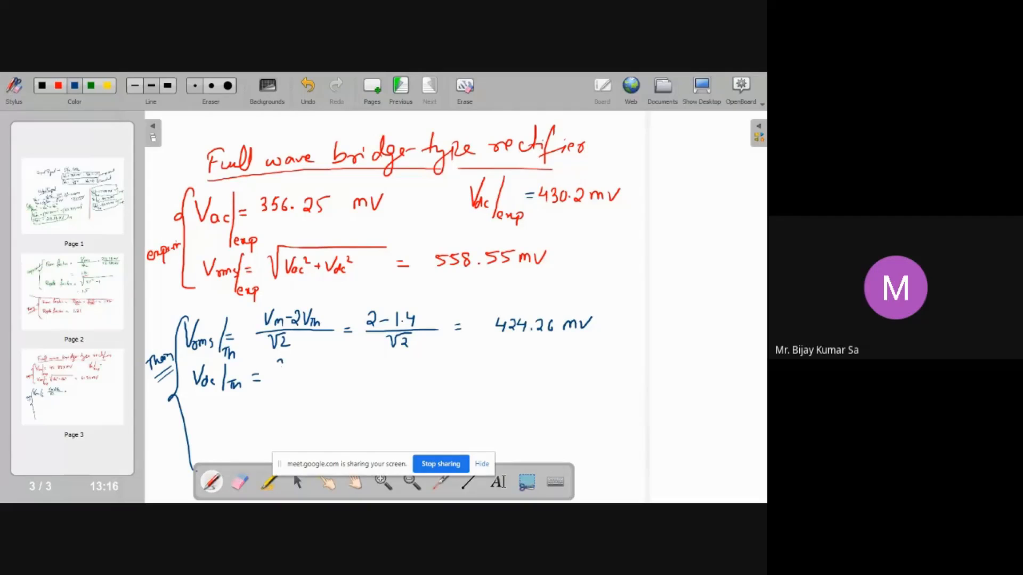
pyautogui.moveTo(305, 371)
pyautogui.mouseDown()
pyautogui.moveTo(320, 379)
pyautogui.moveTo(295, 392)
pyautogui.mouseUp()
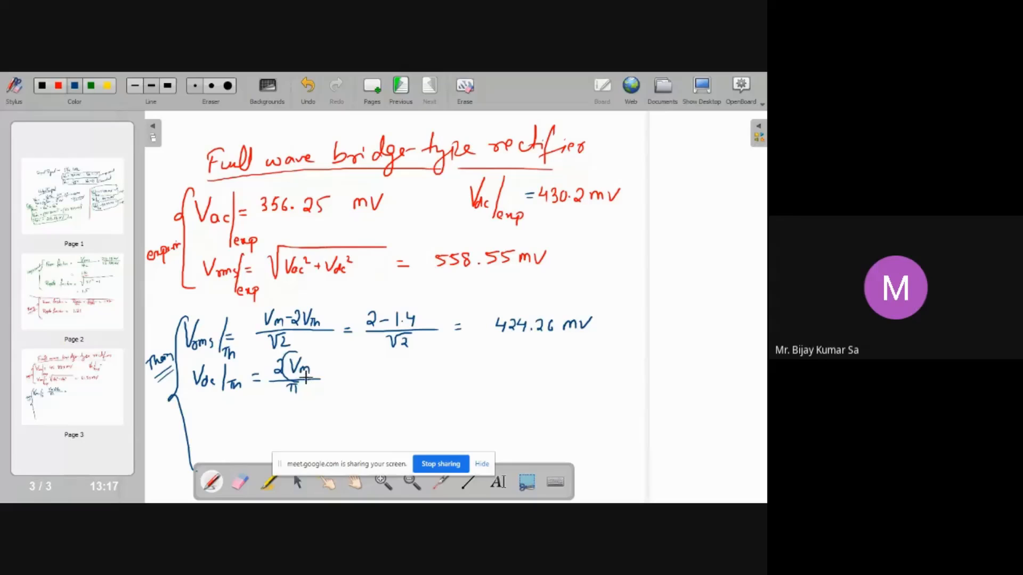
pyautogui.hotkey('ctrl', 'z')
pyautogui.moveTo(288, 355)
pyautogui.mouseDown()
pyautogui.moveTo(292, 379)
pyautogui.moveTo(347, 371)
pyautogui.mouseUp()
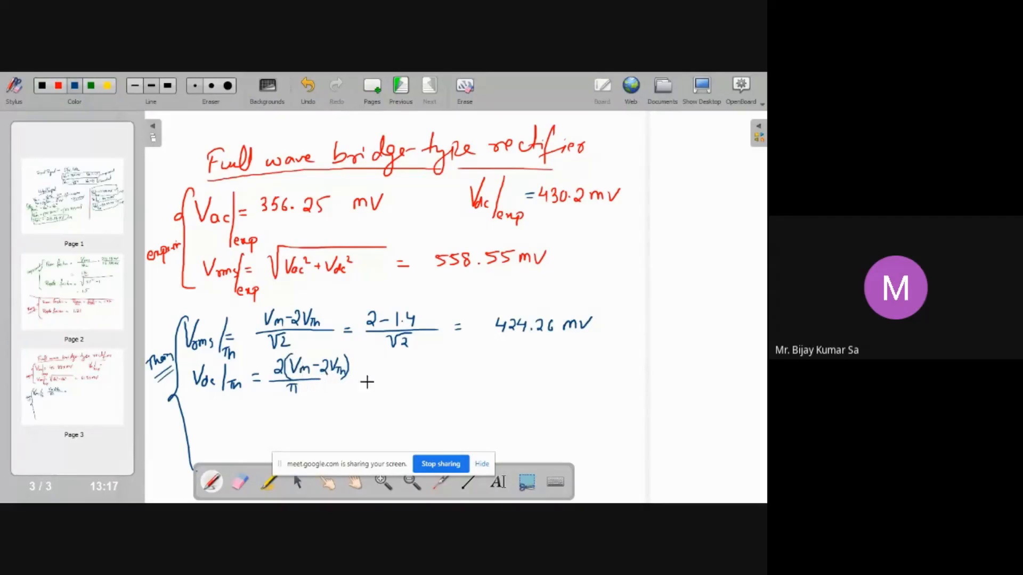
pyautogui.moveTo(358, 377); pyautogui.dragTo(366, 377)
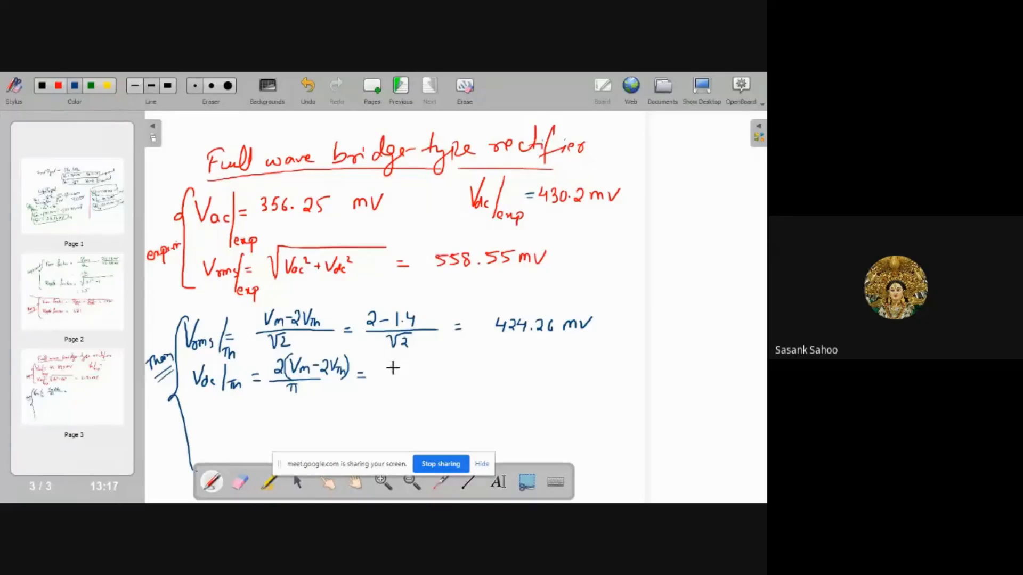
pyautogui.moveTo(421, 369); pyautogui.dragTo(421, 380)
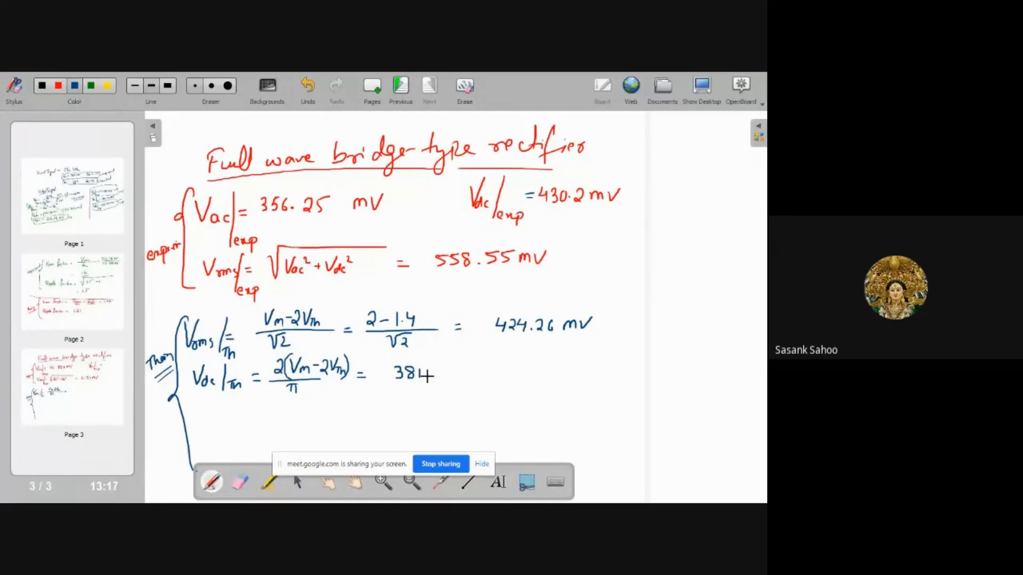
pyautogui.click(428, 376)
pyautogui.moveTo(441, 367)
pyautogui.mouseDown()
pyautogui.moveTo(440, 379)
pyautogui.moveTo(475, 375)
pyautogui.mouseUp()
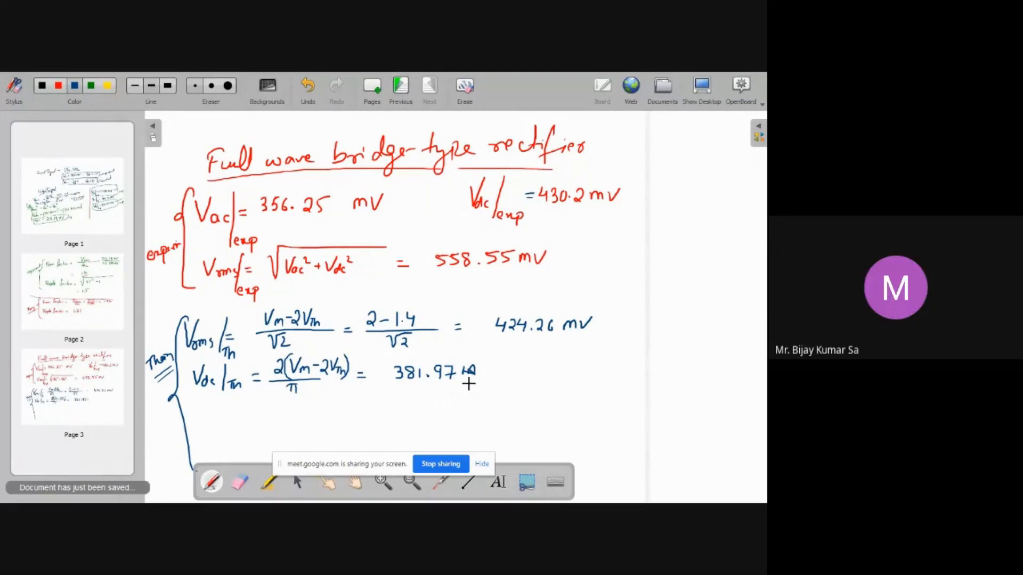
pyautogui.hotkey('ctrl', 'z')
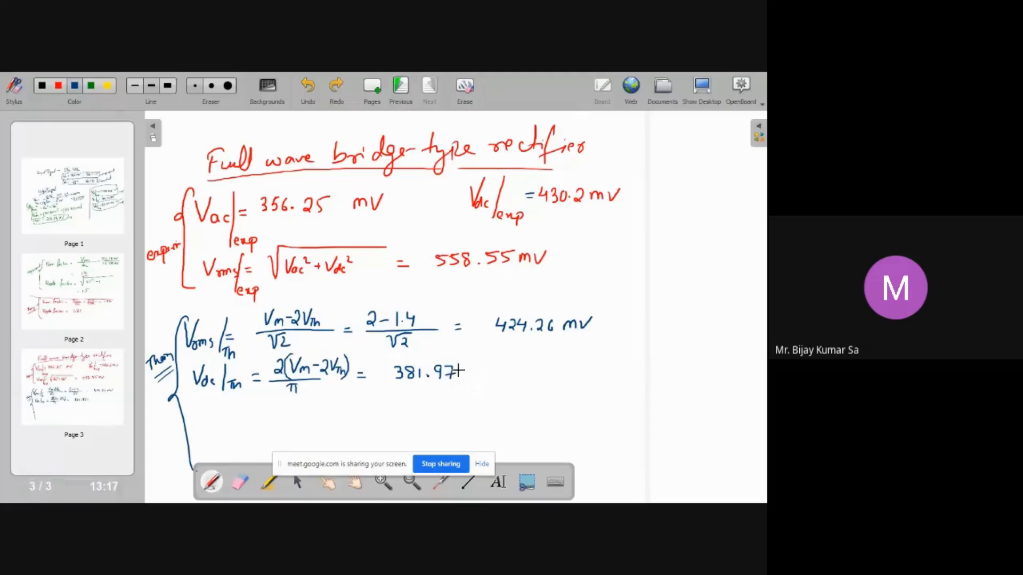
pyautogui.moveTo(464, 376); pyautogui.dragTo(489, 365)
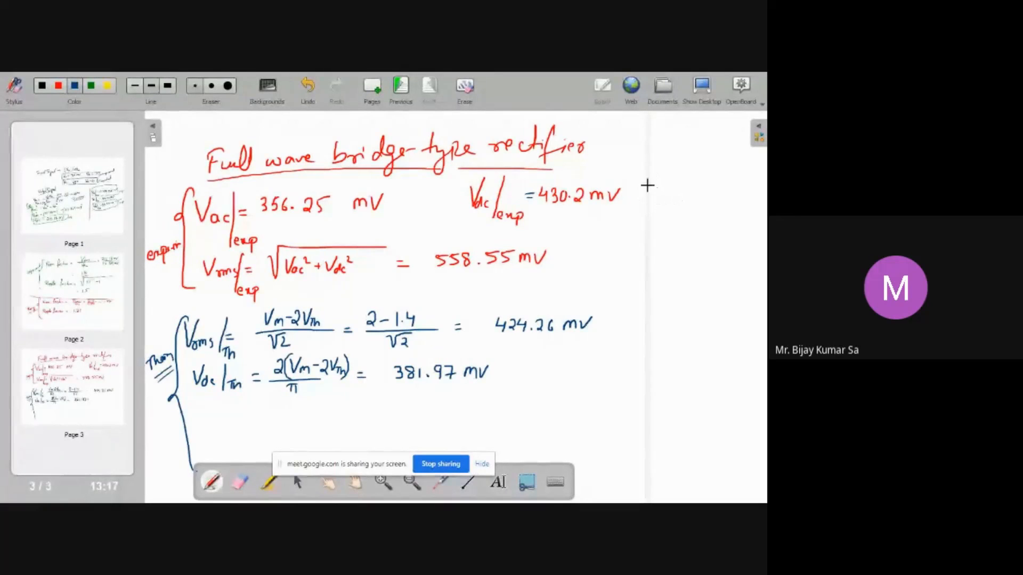
# In the right margin, write the experimental form factor FF = Vrms/Vdc = 1.11 and ripple factor RF = 1.49
pyautogui.moveTo(656, 191)
pyautogui.mouseDown()
pyautogui.moveTo(657, 202)
pyautogui.moveTo(680, 193)
pyautogui.mouseUp()
pyautogui.moveTo(674, 198); pyautogui.dragTo(680, 198)
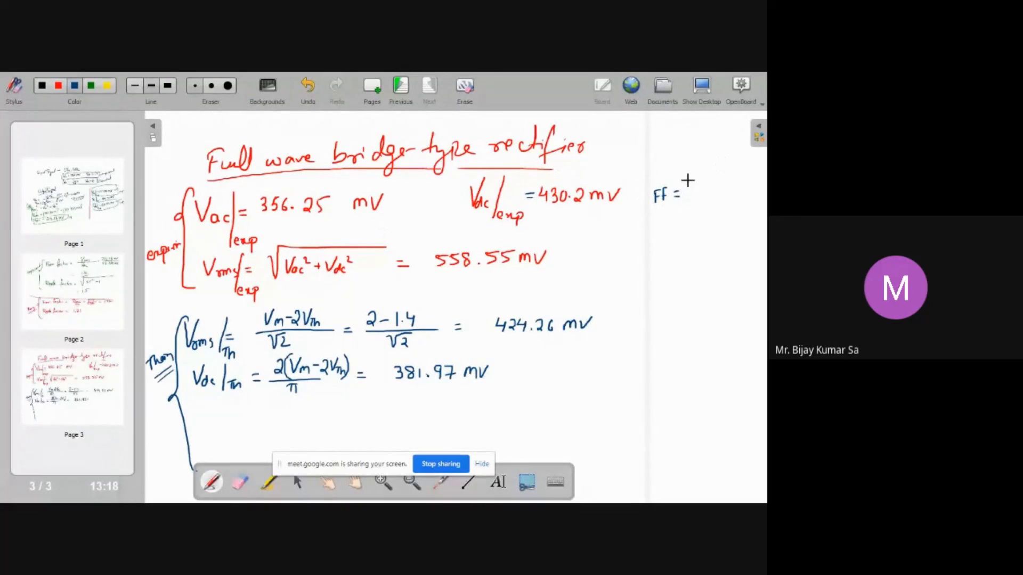
pyautogui.moveTo(695, 181)
pyautogui.mouseDown()
pyautogui.moveTo(723, 182)
pyautogui.moveTo(706, 200)
pyautogui.moveTo(715, 201)
pyautogui.mouseUp()
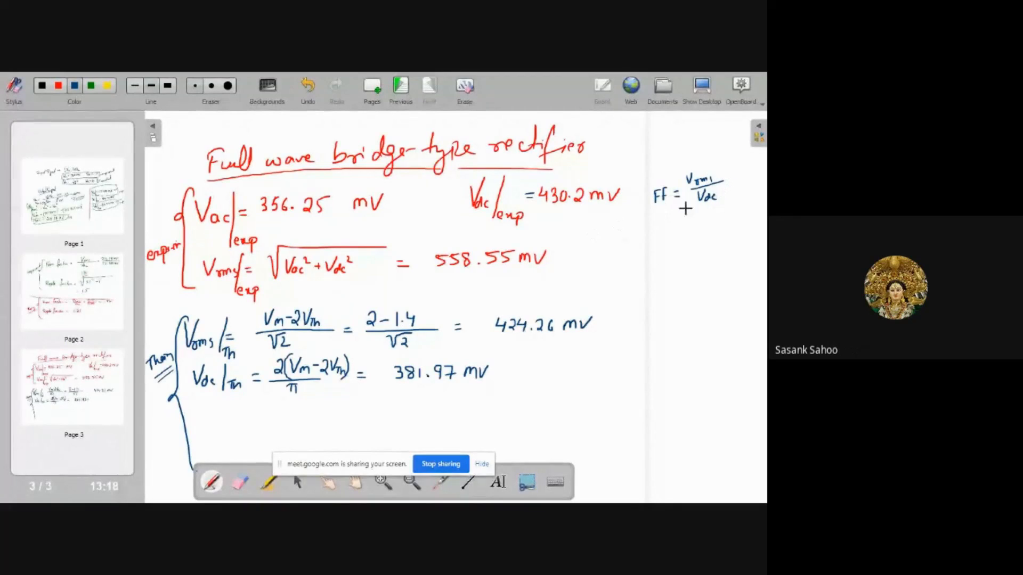
pyautogui.moveTo(724, 177); pyautogui.dragTo(749, 180)
pyautogui.click(742, 181)
pyautogui.moveTo(665, 223); pyautogui.dragTo(660, 235)
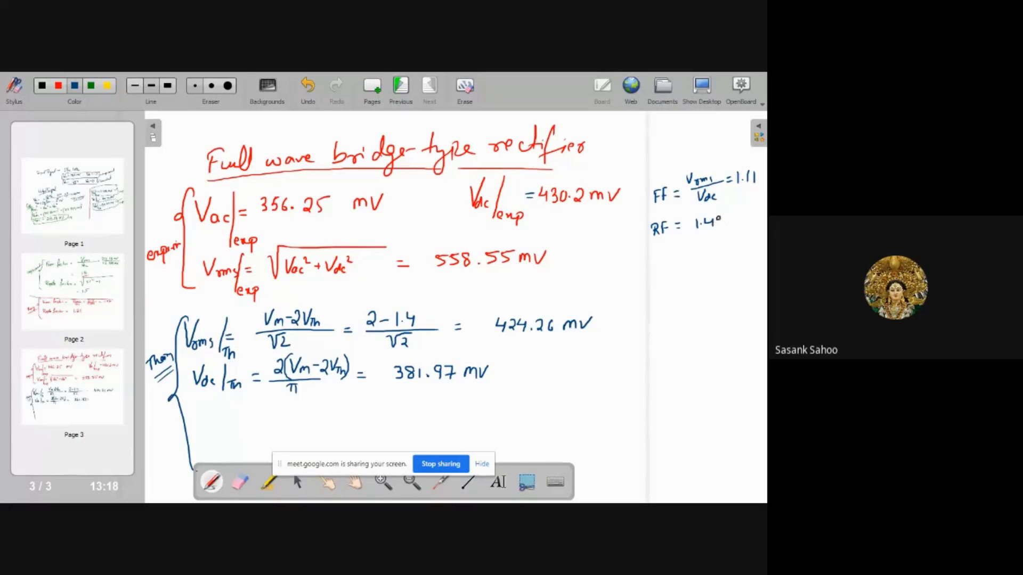
pyautogui.moveTo(720, 219); pyautogui.dragTo(719, 230)
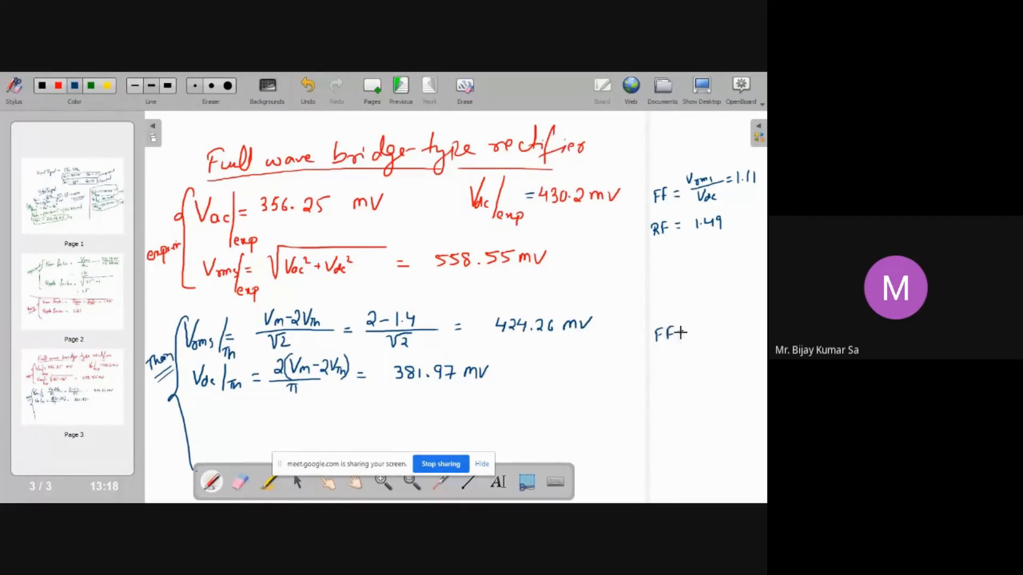
# Beside the theory section, write FF = 1.11 and RF =, undoing two stray strokes
pyautogui.moveTo(677, 330); pyautogui.dragTo(684, 330)
pyautogui.moveTo(676, 336); pyautogui.dragTo(684, 336)
pyautogui.moveTo(657, 366); pyautogui.dragTo(687, 362)
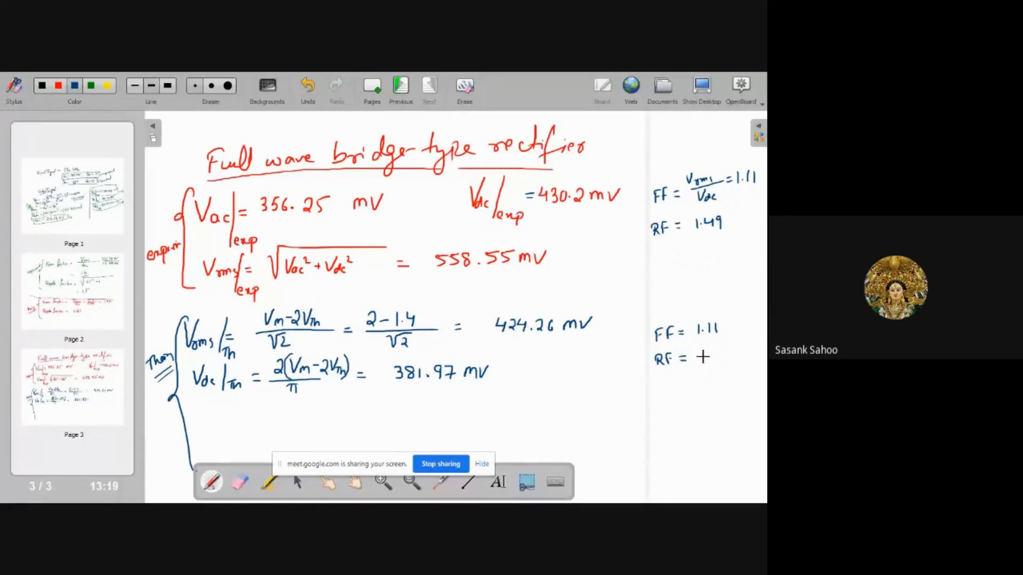
pyautogui.moveTo(701, 351); pyautogui.dragTo(702, 352)
pyautogui.hotkey('ctrl', 'z')
pyautogui.hotkey('ctrl', 'z')
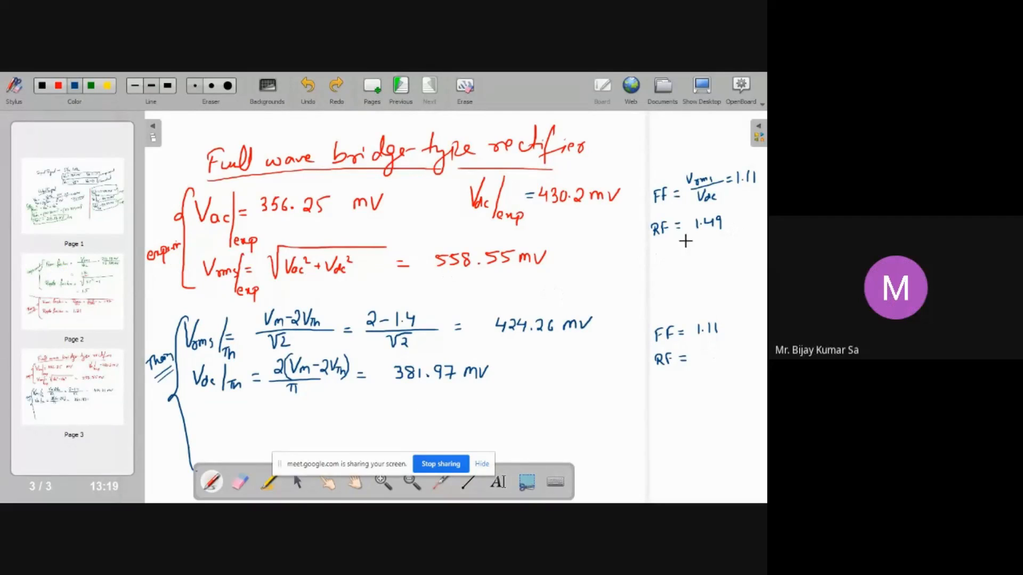
# Erase the experimental form factor and ripple factor values, keeping their formulas
pyautogui.click(242, 481)
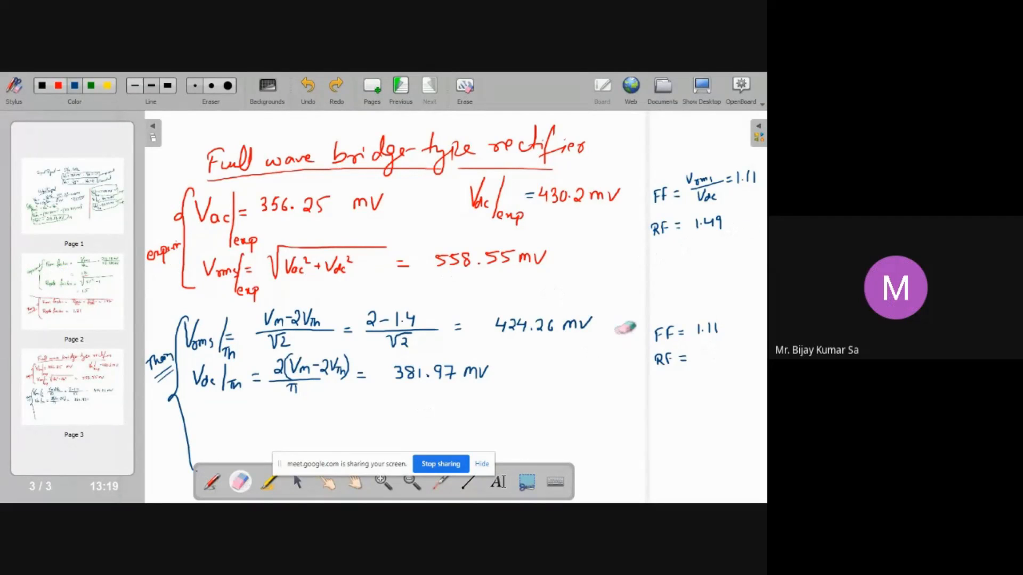
pyautogui.moveTo(732, 224)
pyautogui.mouseDown()
pyautogui.moveTo(692, 223)
pyautogui.moveTo(714, 230)
pyautogui.moveTo(688, 215)
pyautogui.mouseUp()
pyautogui.moveTo(719, 246); pyautogui.dragTo(720, 245)
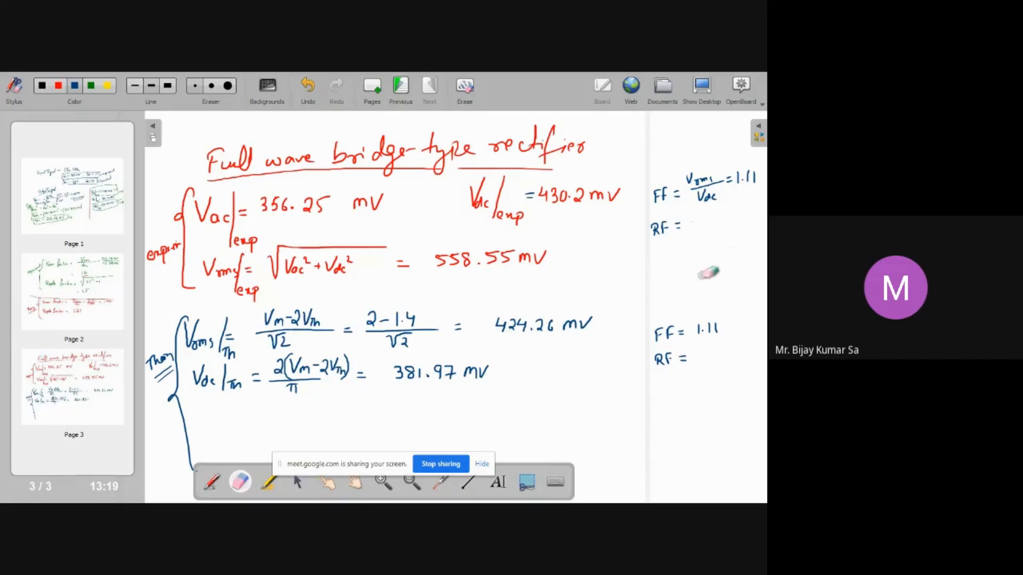
pyautogui.click(210, 482)
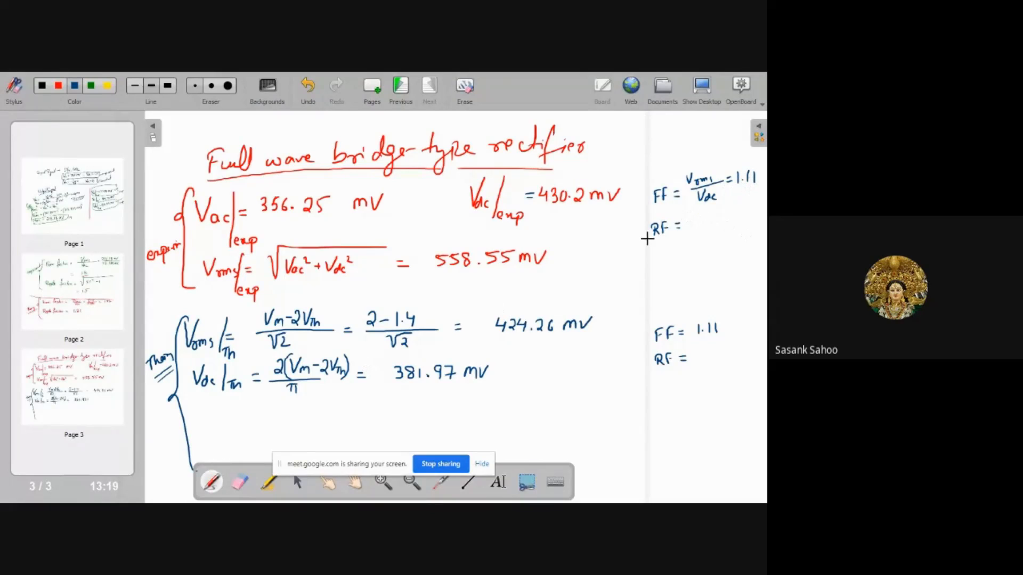
pyautogui.click(240, 482)
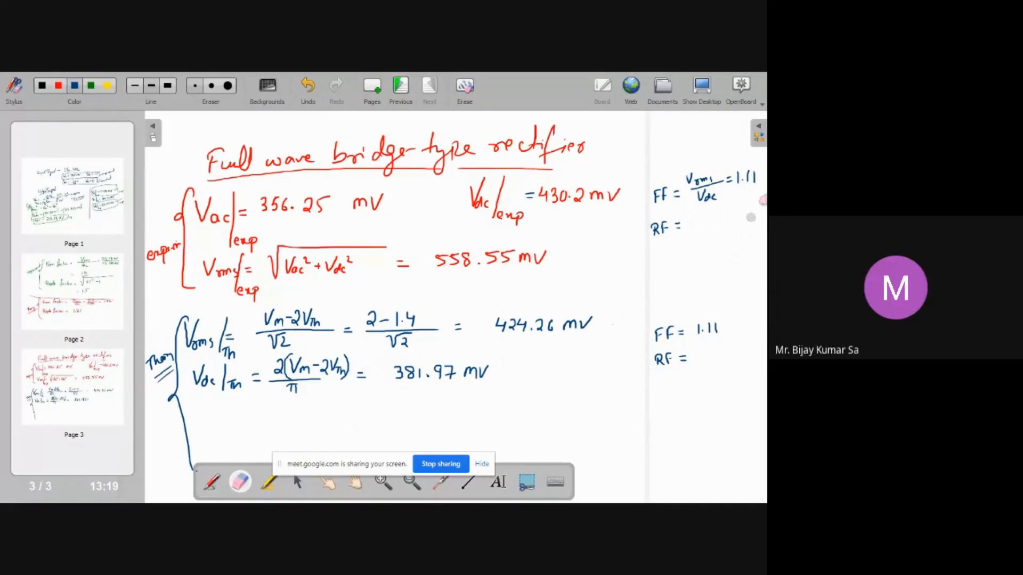
pyautogui.moveTo(747, 181)
pyautogui.mouseDown()
pyautogui.moveTo(741, 187)
pyautogui.moveTo(736, 172)
pyautogui.moveTo(757, 181)
pyautogui.mouseUp()
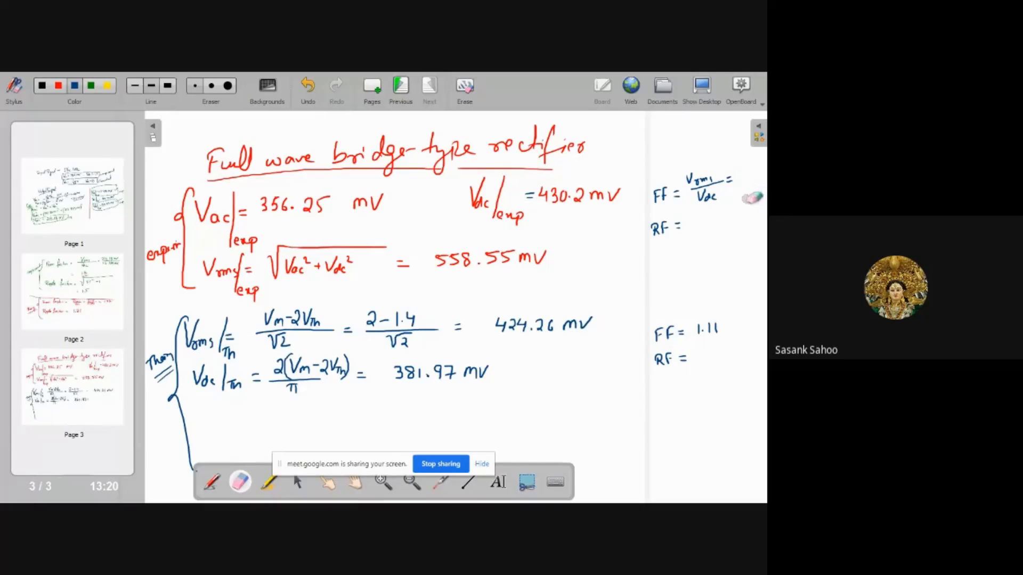
# Write the corrected experimental values FF = 1.29 and RF = 0.81
pyautogui.click(210, 483)
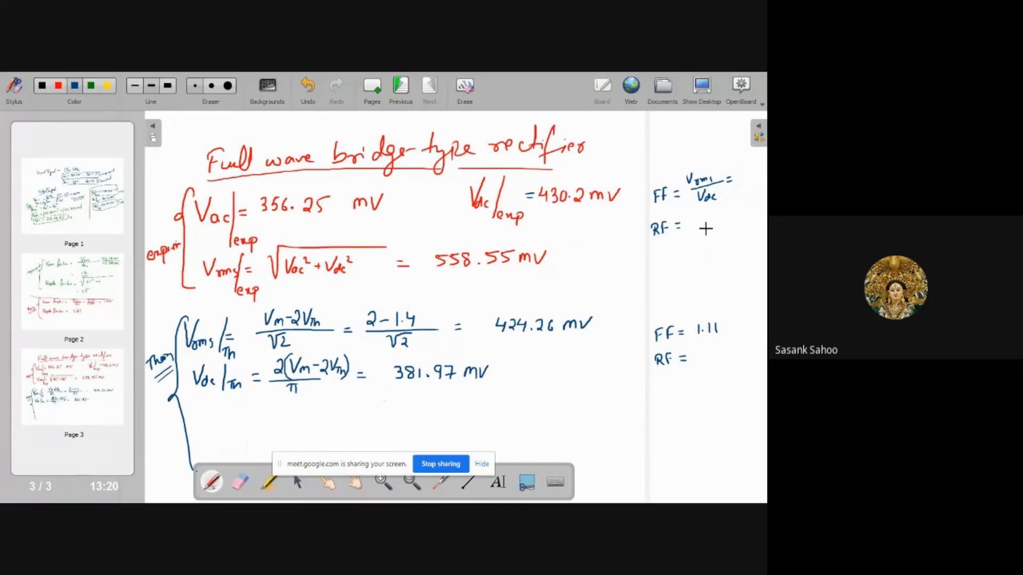
pyautogui.moveTo(737, 169)
pyautogui.mouseDown()
pyautogui.moveTo(737, 179)
pyautogui.moveTo(755, 179)
pyautogui.mouseUp()
pyautogui.click(741, 177)
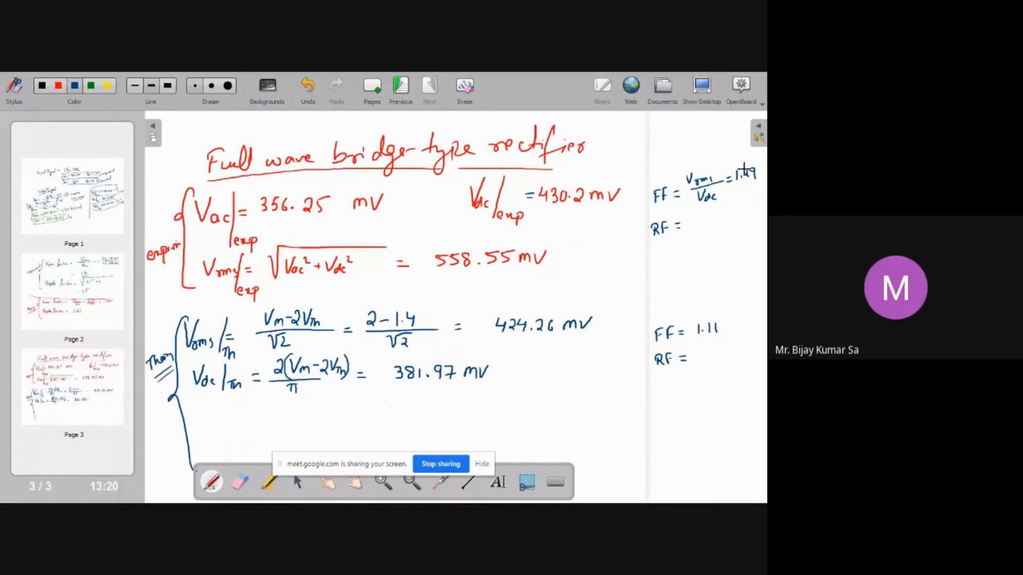
pyautogui.moveTo(696, 215); pyautogui.dragTo(723, 222)
pyautogui.click(704, 221)
# Erase the theoretical FF and RF entries and rewrite them as FF = 1.11 and RF = 0.48
pyautogui.click(240, 482)
pyautogui.moveTo(698, 326)
pyautogui.mouseDown()
pyautogui.moveTo(719, 331)
pyautogui.moveTo(704, 329)
pyautogui.moveTo(707, 354)
pyautogui.mouseUp()
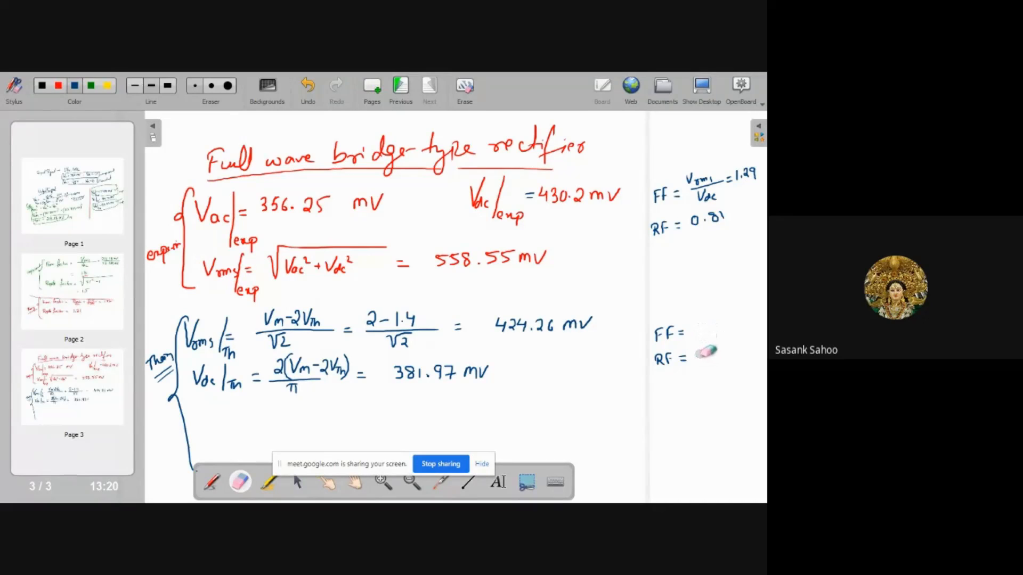
pyautogui.click(212, 482)
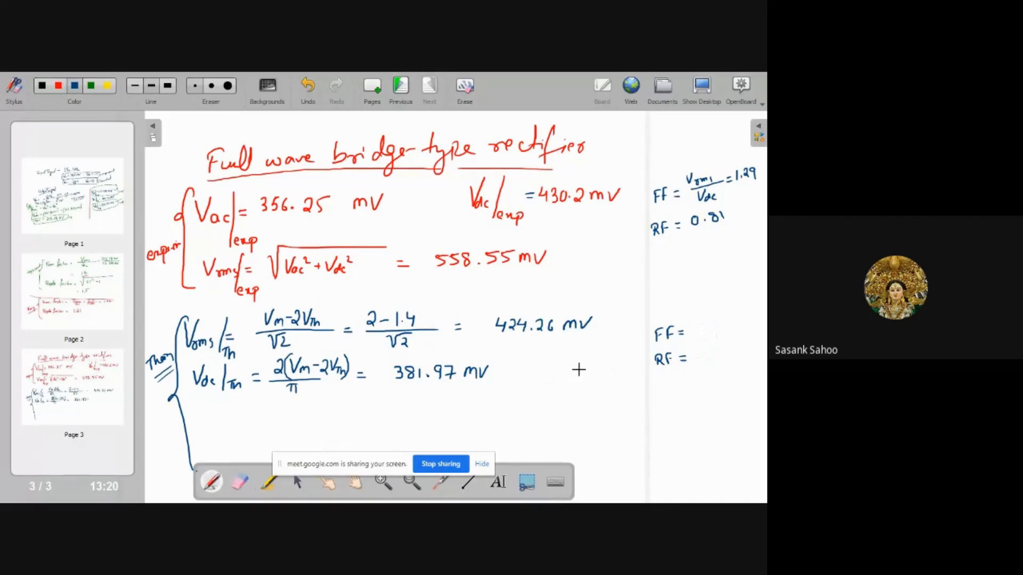
pyautogui.moveTo(696, 326)
pyautogui.mouseDown()
pyautogui.moveTo(697, 336)
pyautogui.moveTo(717, 335)
pyautogui.moveTo(699, 352)
pyautogui.moveTo(717, 349)
pyautogui.moveTo(717, 364)
pyautogui.moveTo(726, 354)
pyautogui.mouseUp()
pyautogui.click(704, 331)
pyautogui.click(707, 361)
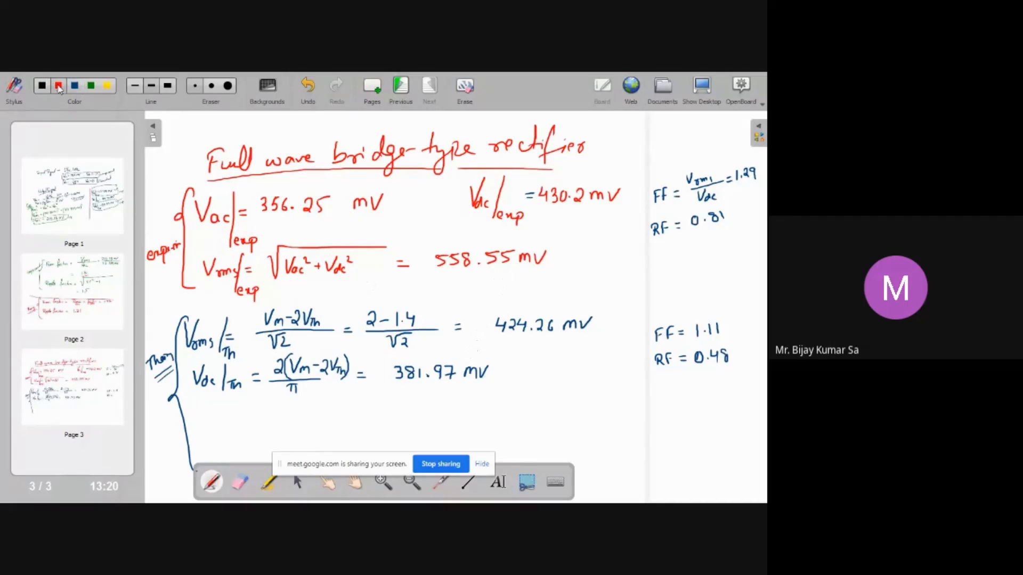
# In green, draw a dividing line separating the experimental and theoretical sections
pyautogui.click(93, 89)
pyautogui.moveTo(170, 309)
pyautogui.mouseDown()
pyautogui.moveTo(560, 271)
pyautogui.moveTo(766, 269)
pyautogui.moveTo(766, 259)
pyautogui.mouseUp()
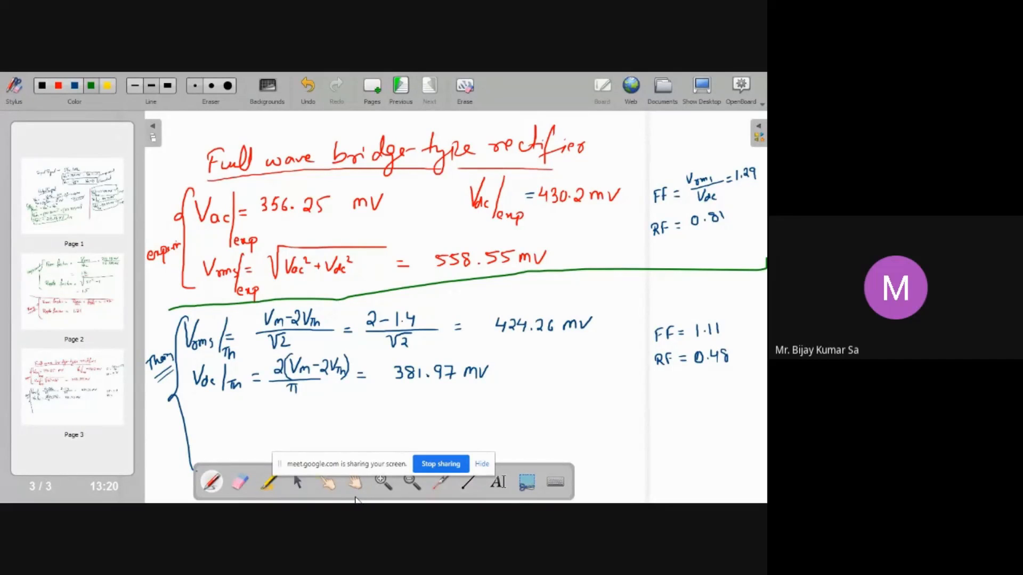
# On page 2, add the blue heading 'Half-wave Rectifier' above the form factor calculations
pyautogui.click(104, 303)
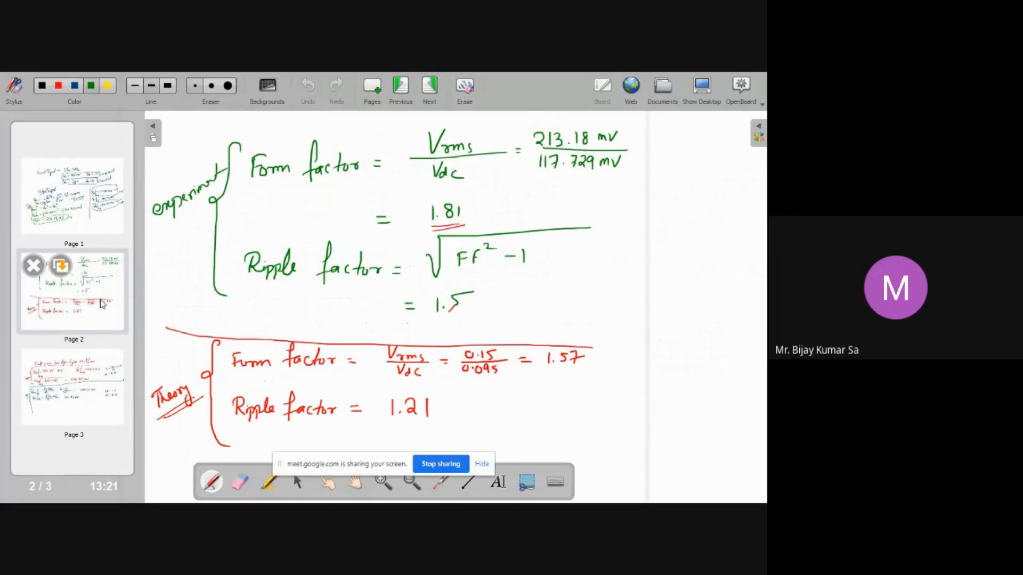
pyautogui.click(86, 383)
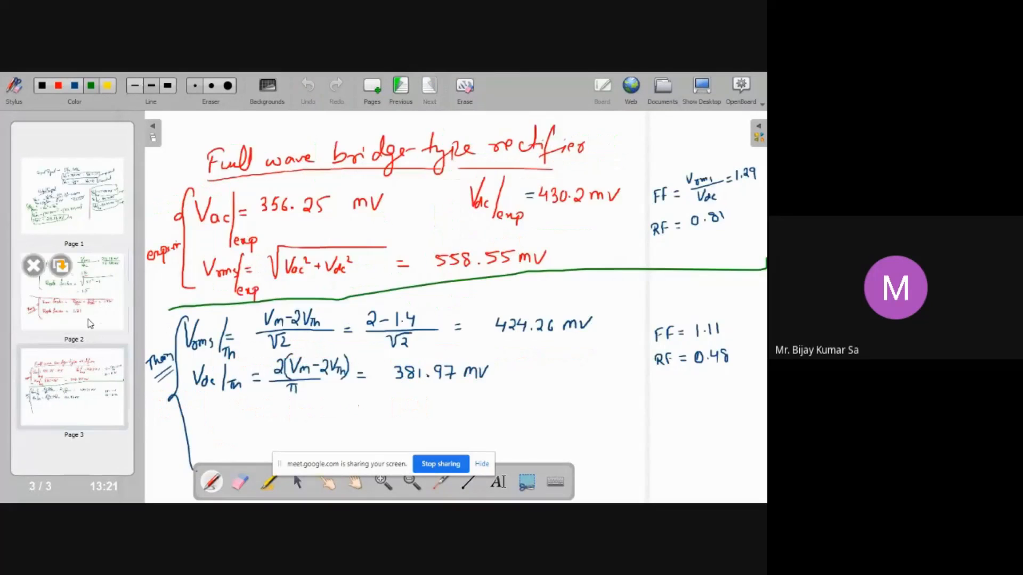
pyautogui.click(94, 317)
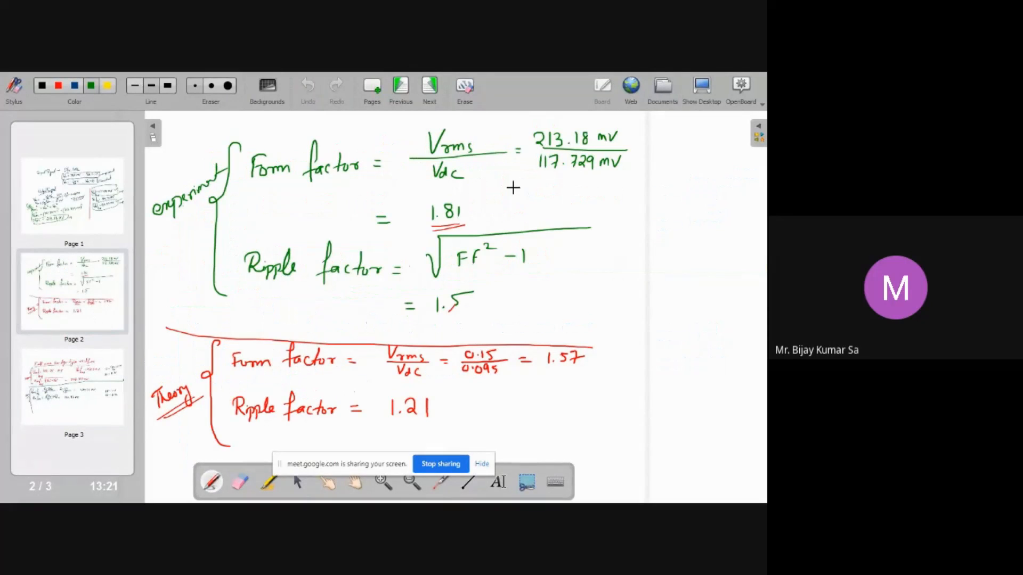
pyautogui.click(75, 87)
pyautogui.moveTo(181, 124)
pyautogui.mouseDown()
pyautogui.moveTo(193, 140)
pyautogui.moveTo(204, 125)
pyautogui.moveTo(204, 144)
pyautogui.moveTo(230, 130)
pyautogui.moveTo(335, 134)
pyautogui.moveTo(367, 123)
pyautogui.mouseUp()
pyautogui.moveTo(183, 145); pyautogui.dragTo(362, 137)
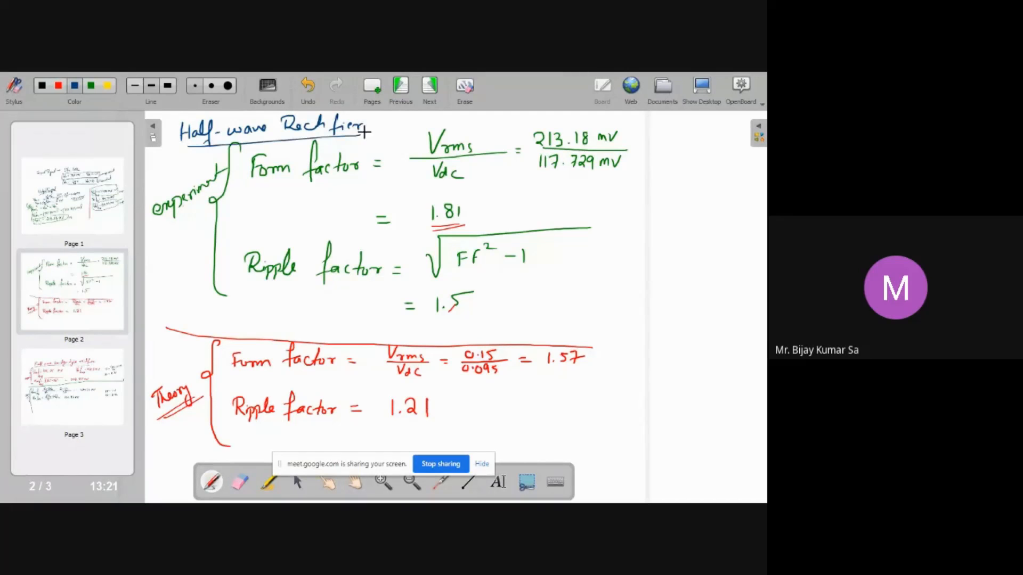
# Flip between pages 2 and 3 to compare the half-wave and full-wave rectifier results
pyautogui.moveTo(93, 377)
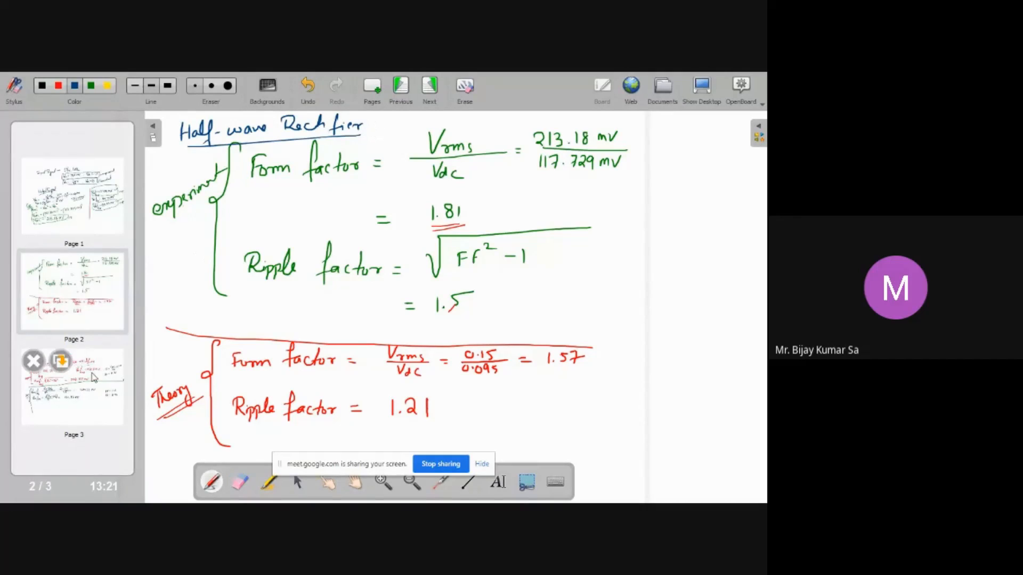
pyautogui.click(94, 378)
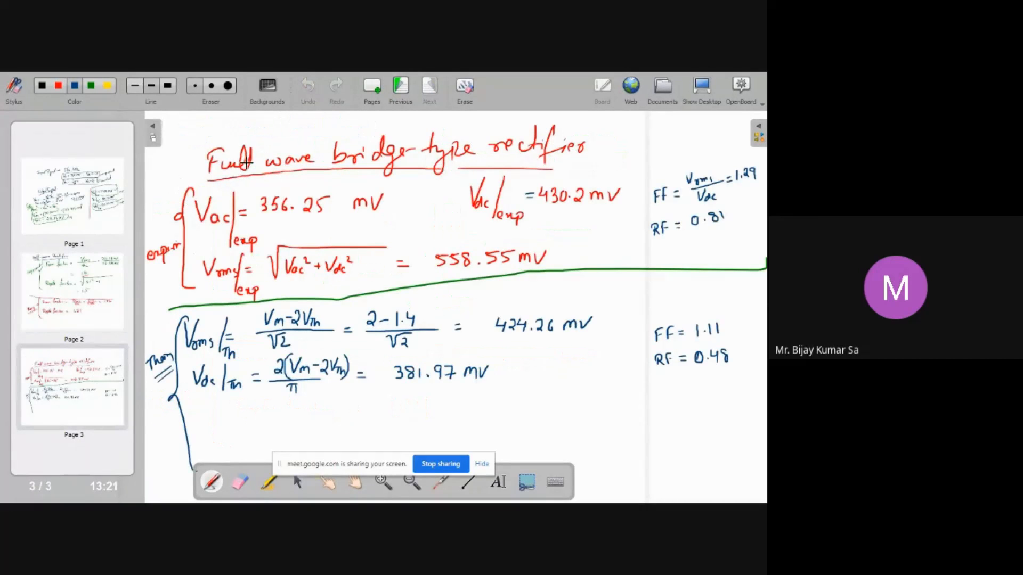
pyautogui.click(103, 294)
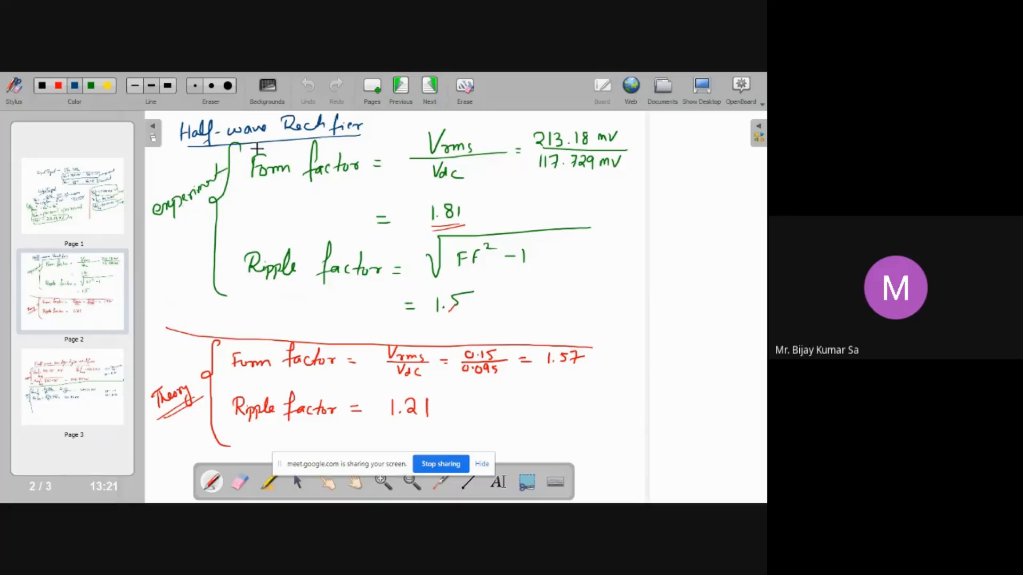
pyautogui.click(110, 379)
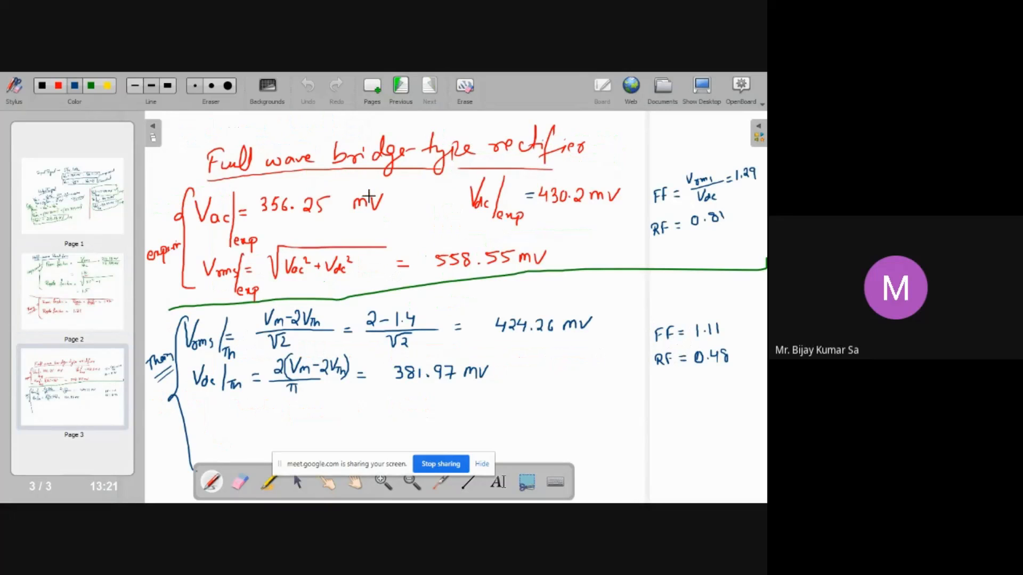
# Switch back and forth between the half-wave page 2 and full-wave page 3 to compare their form and ripple factors
pyautogui.click(97, 313)
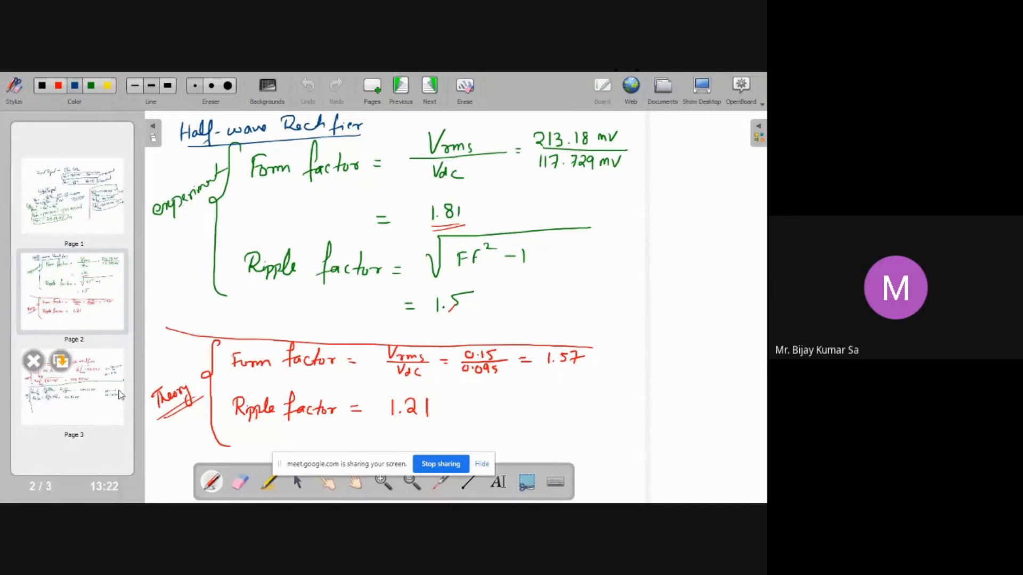
pyautogui.click(72, 387)
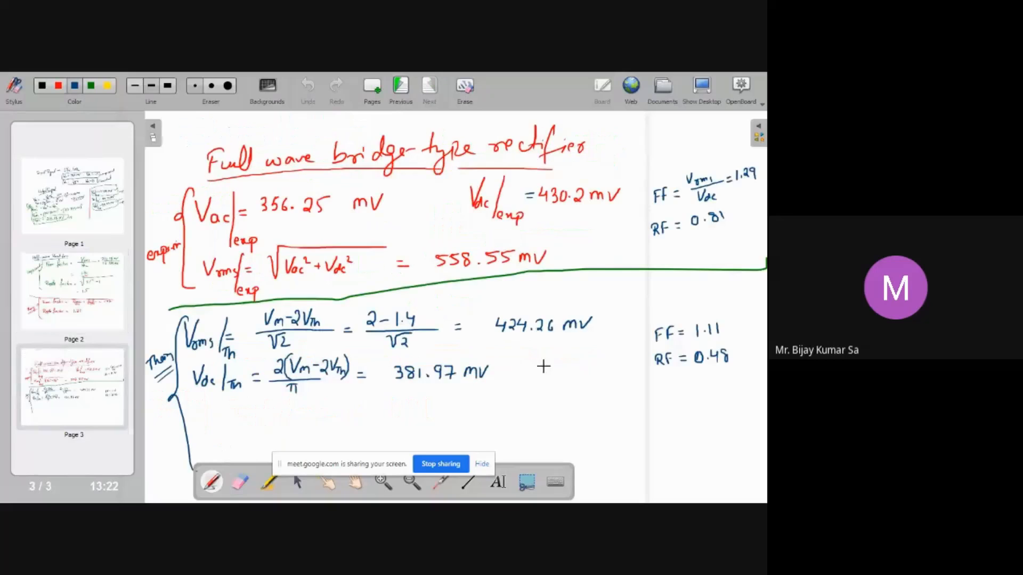
pyautogui.click(703, 336)
pyautogui.hotkey('ctrl', 'z')
pyautogui.moveTo(105, 309)
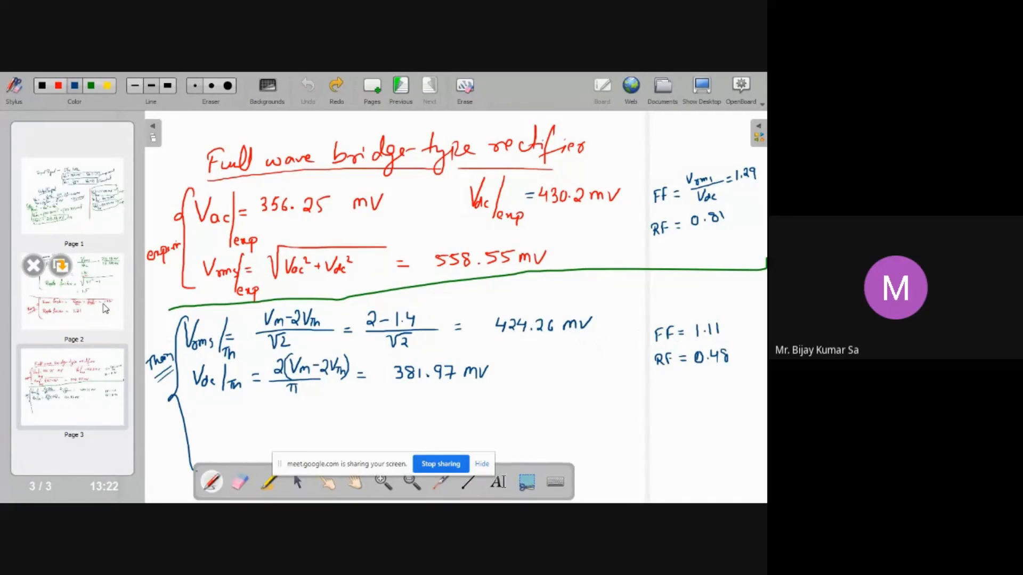
pyautogui.click(105, 309)
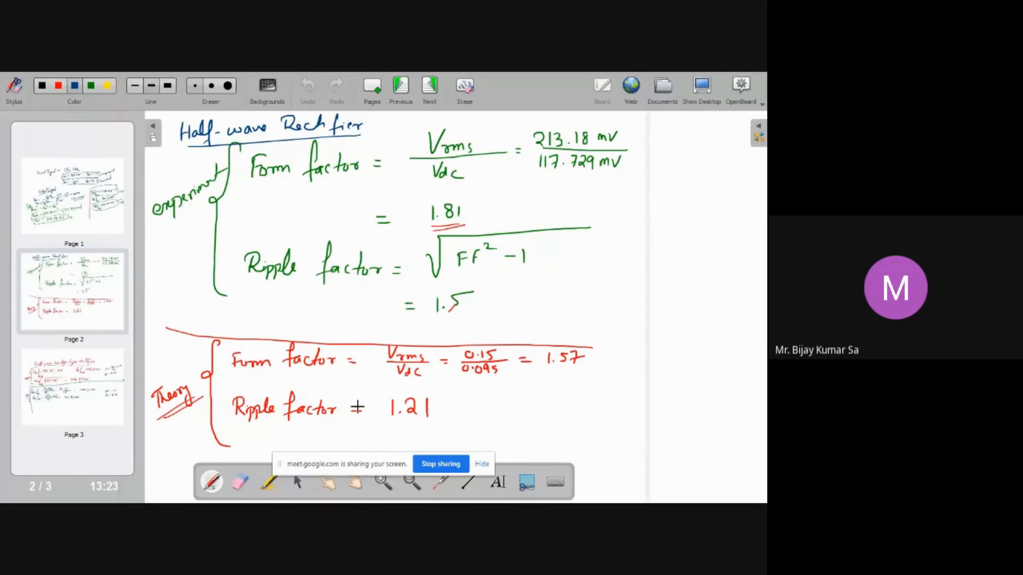
pyautogui.click(101, 394)
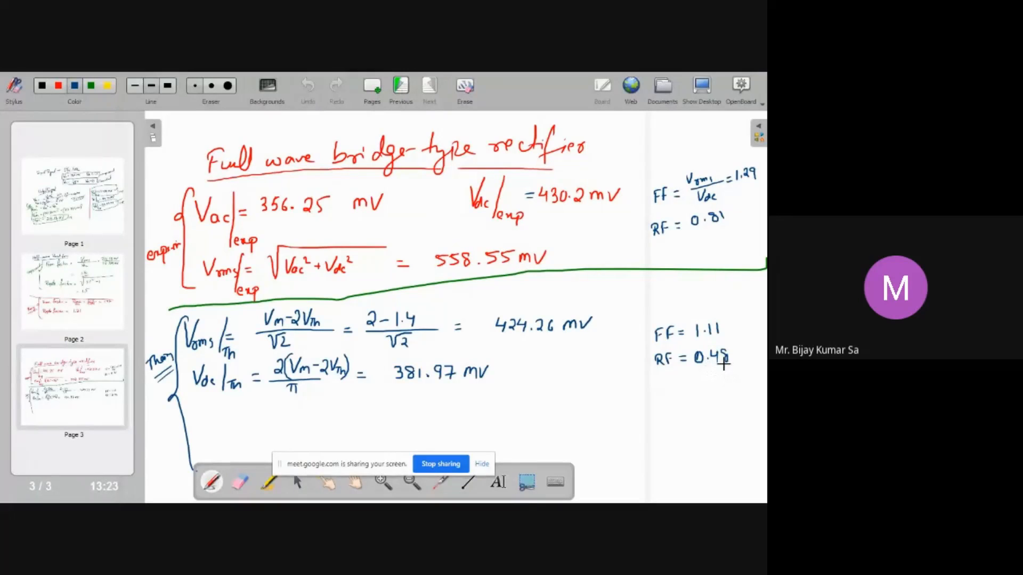
pyautogui.click(109, 316)
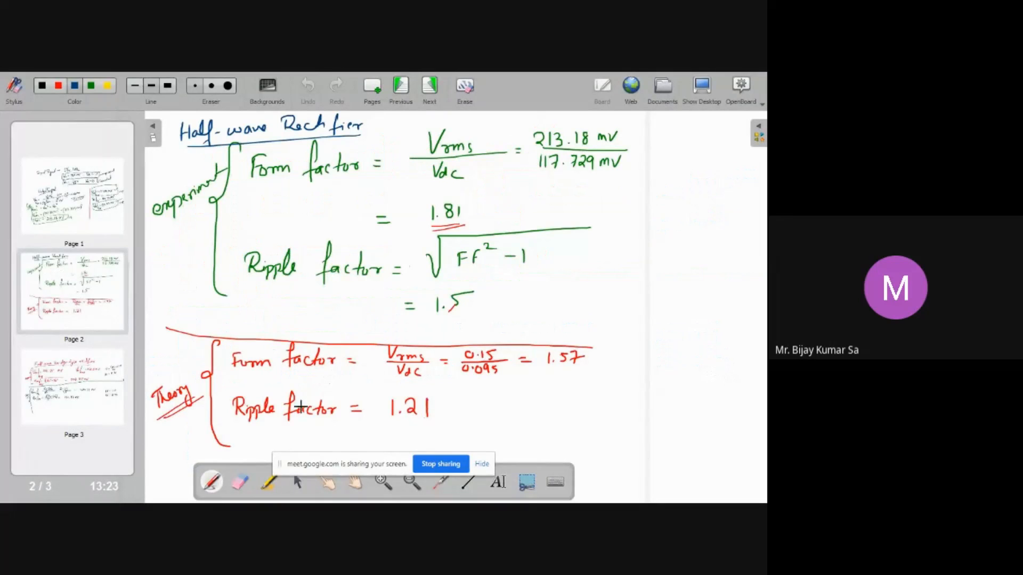
pyautogui.click(107, 413)
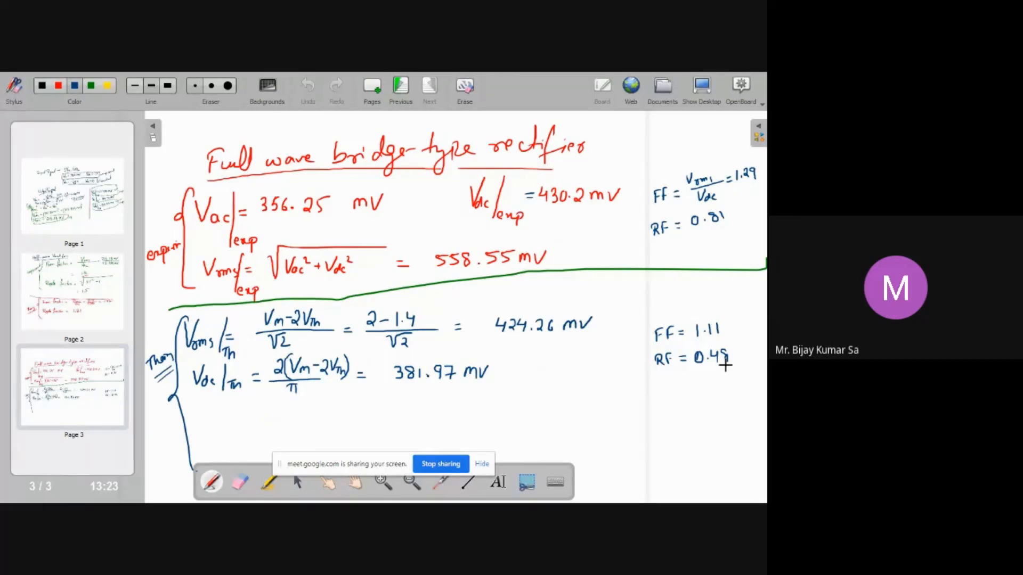
# Retouch the handwritten RF values on page 3 and keep comparing it against page 2
pyautogui.moveTo(725, 365); pyautogui.dragTo(723, 356)
pyautogui.click(123, 310)
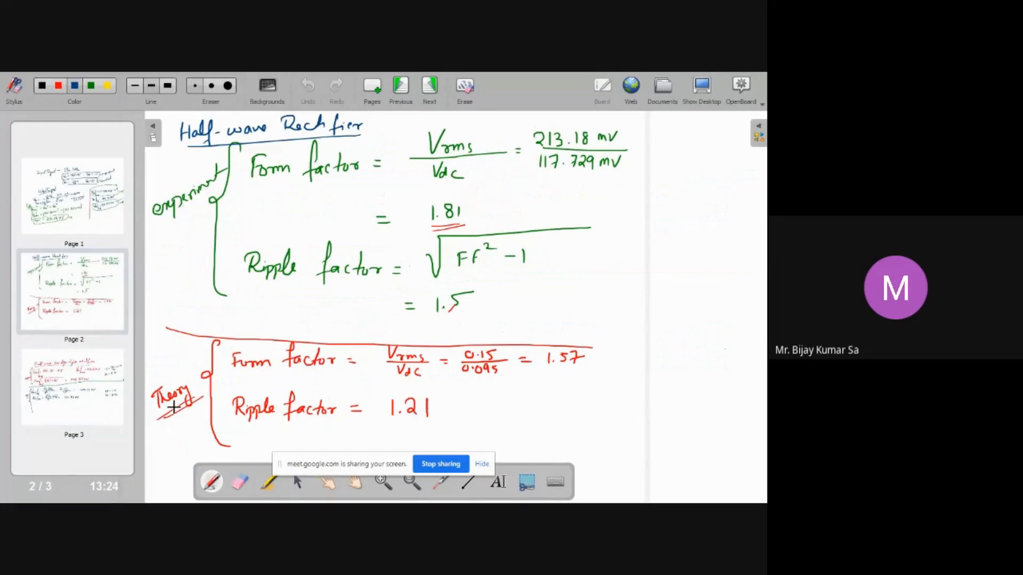
pyautogui.click(116, 406)
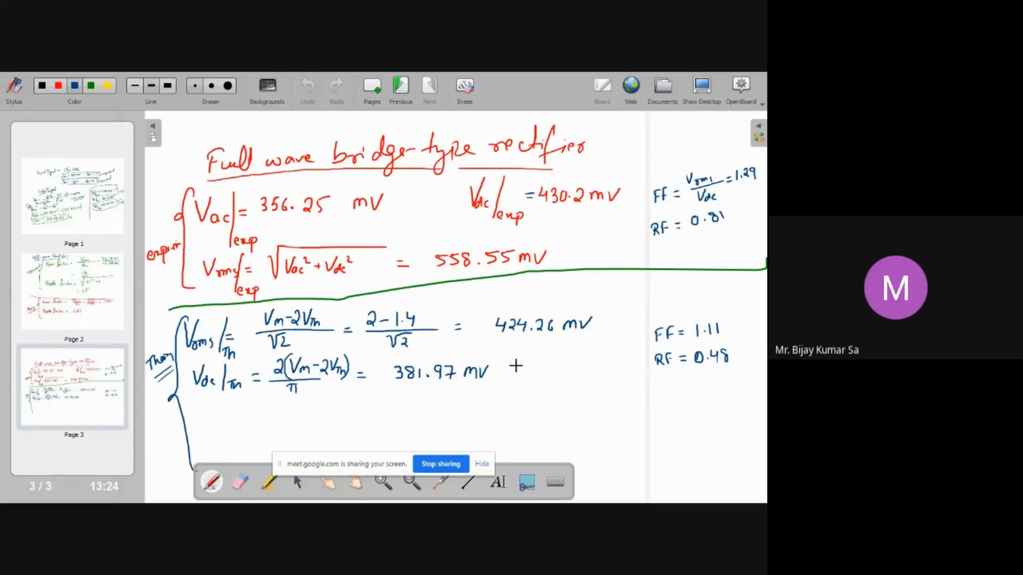
pyautogui.click(79, 303)
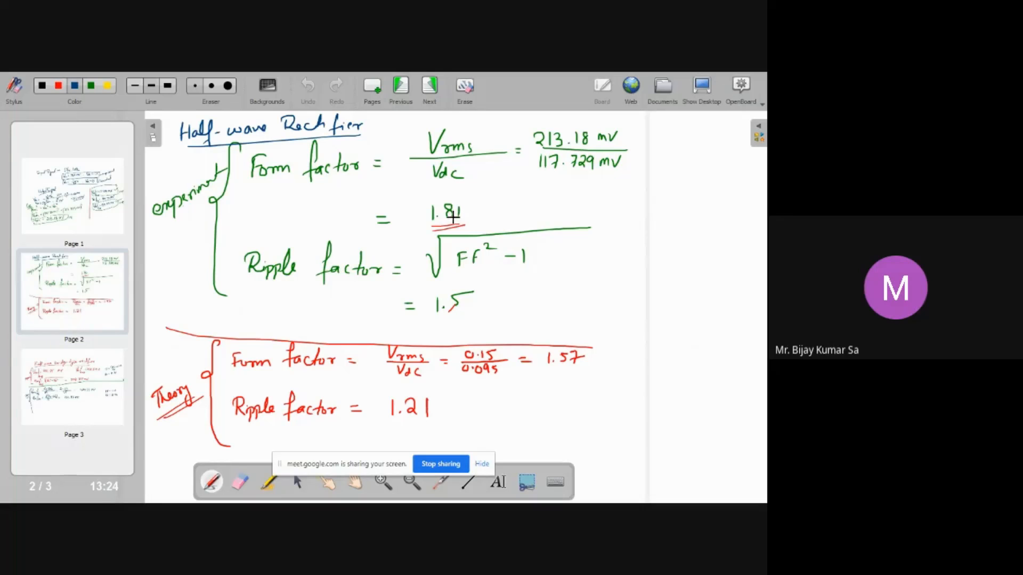
pyautogui.click(114, 374)
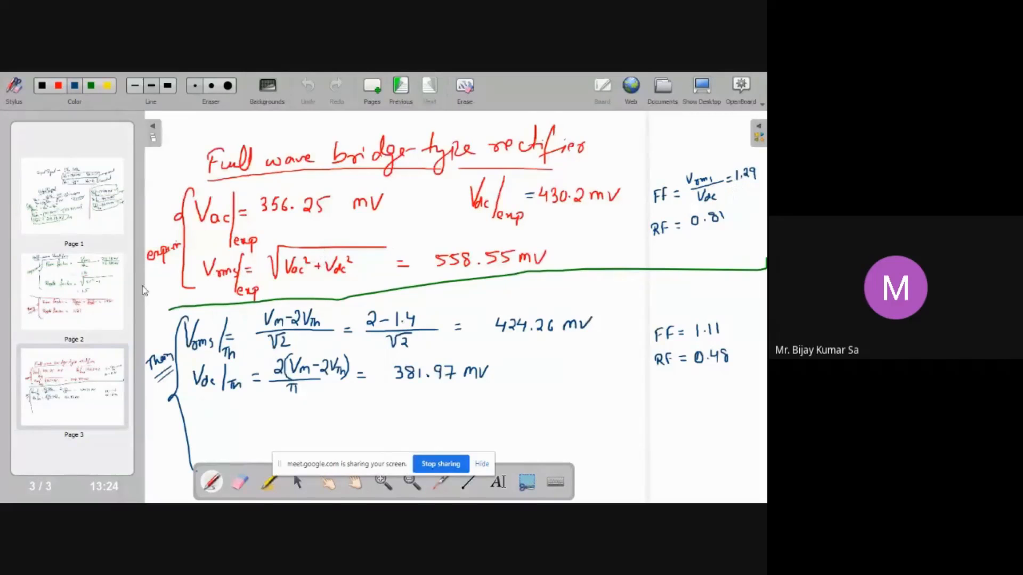
pyautogui.click(73, 292)
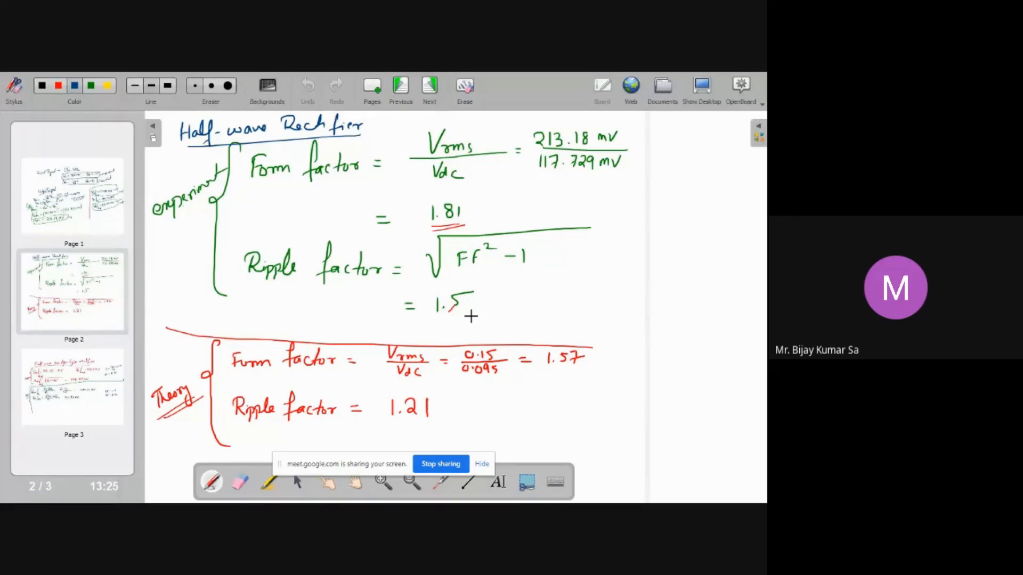
pyautogui.moveTo(92, 384)
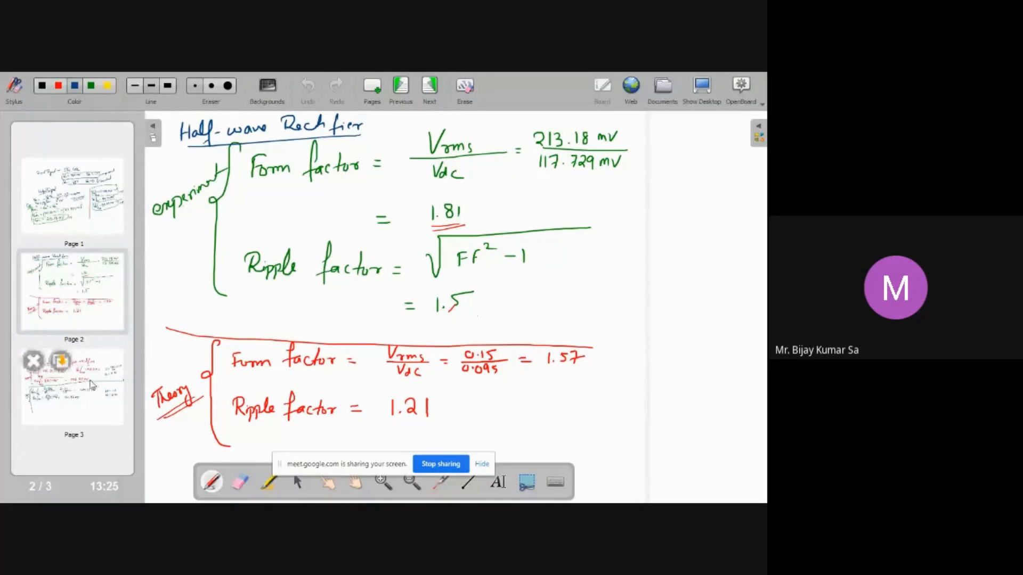
pyautogui.click(92, 384)
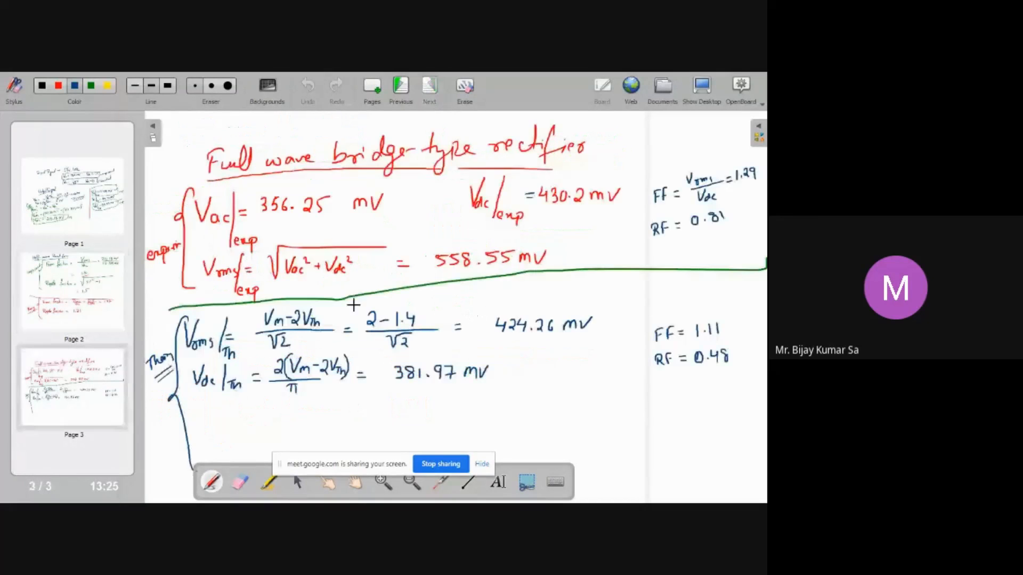
pyautogui.moveTo(712, 222); pyautogui.dragTo(723, 223)
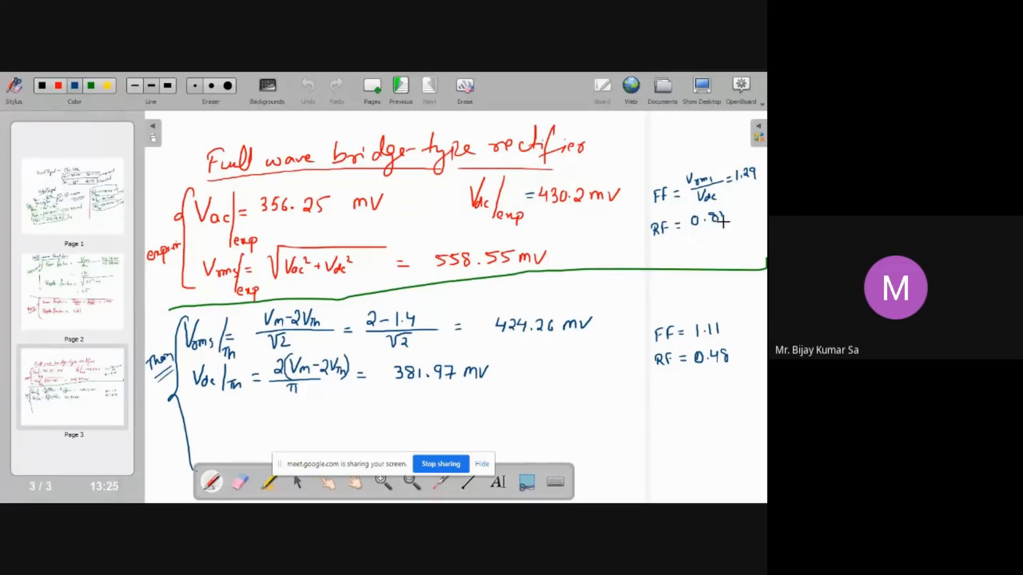
pyautogui.click(67, 297)
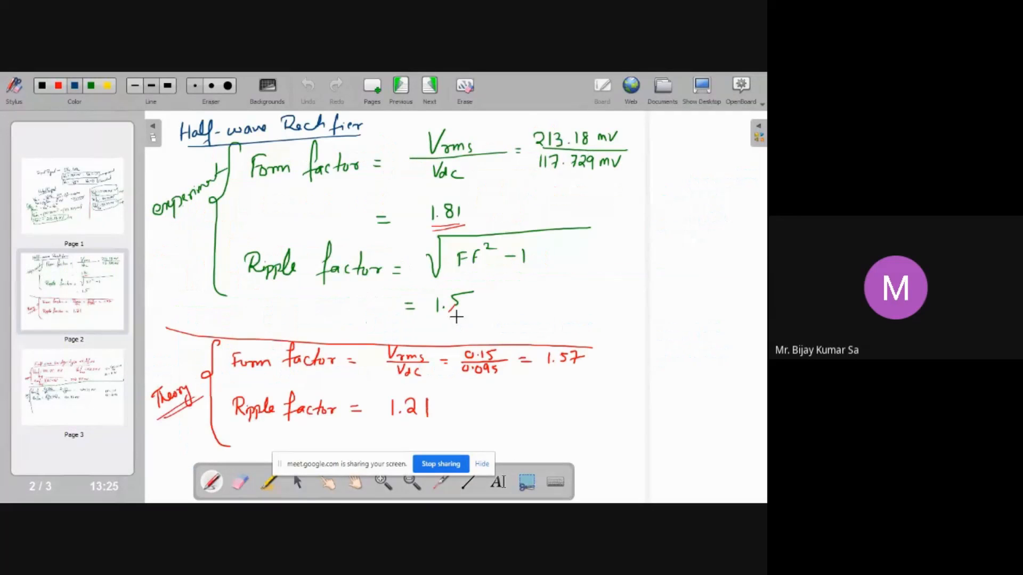
pyautogui.click(71, 390)
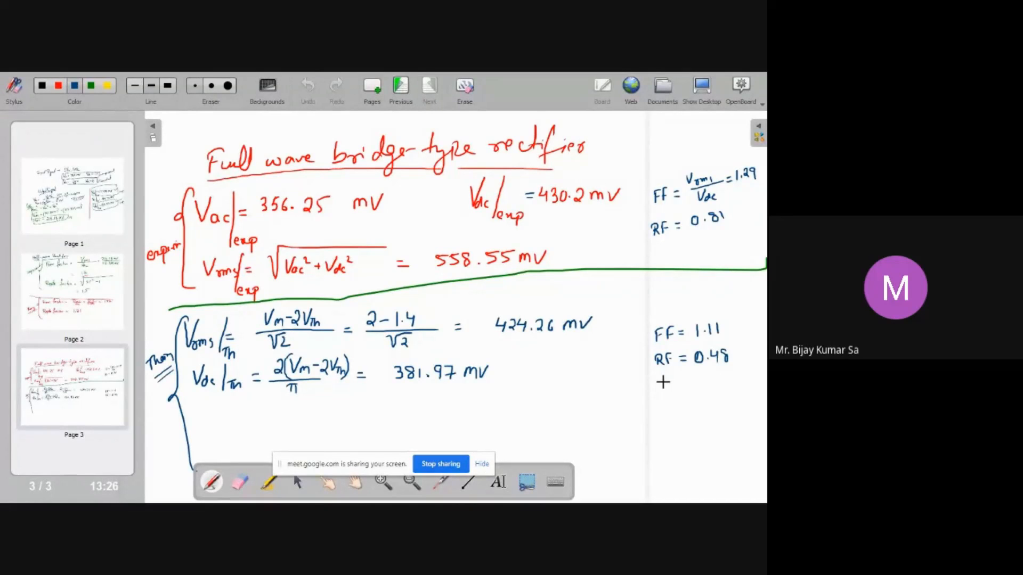
# Switch to the Google Meet window to read the chat replies, then minimize it to return to the whiteboard
pyautogui.press('super+d')
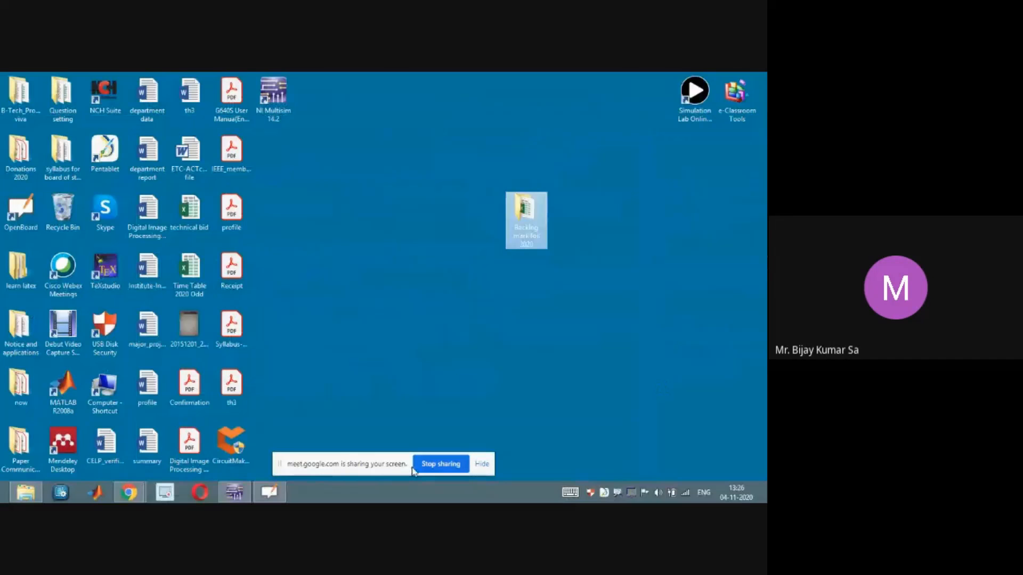
pyautogui.click(133, 494)
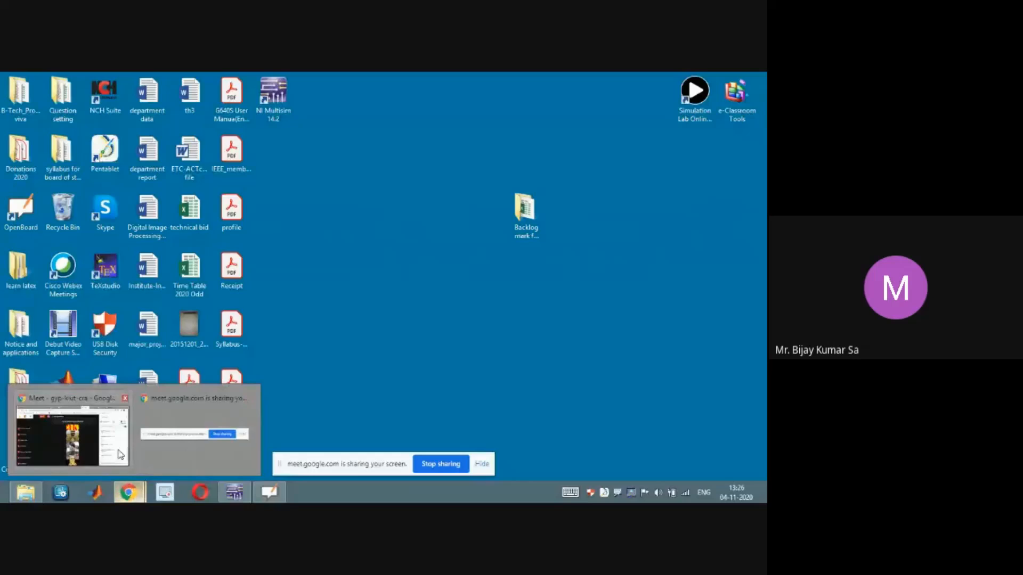
pyautogui.click(110, 452)
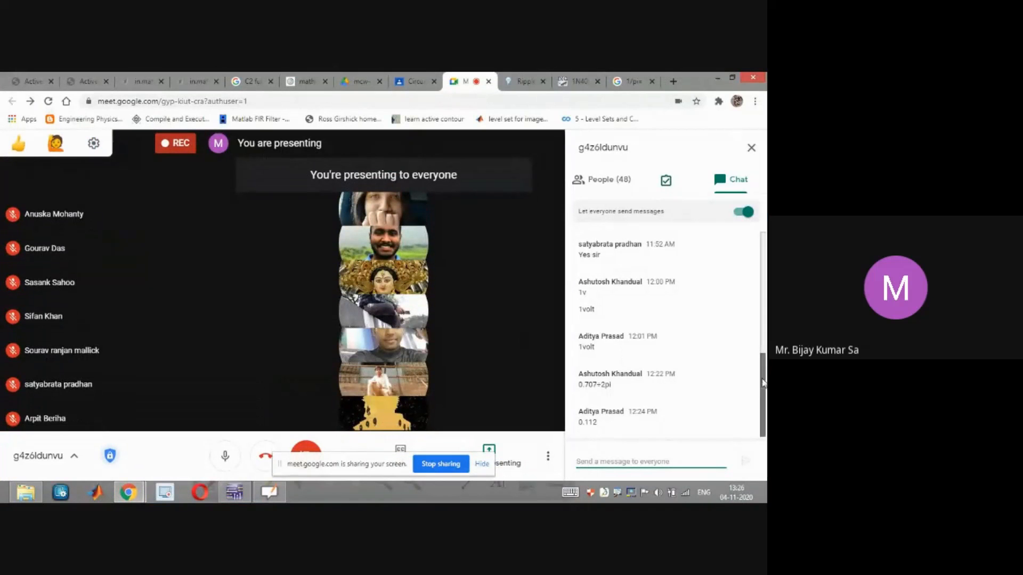
pyautogui.moveTo(762, 393)
pyautogui.mouseDown()
pyautogui.moveTo(761, 379)
pyautogui.moveTo(761, 401)
pyautogui.mouseUp()
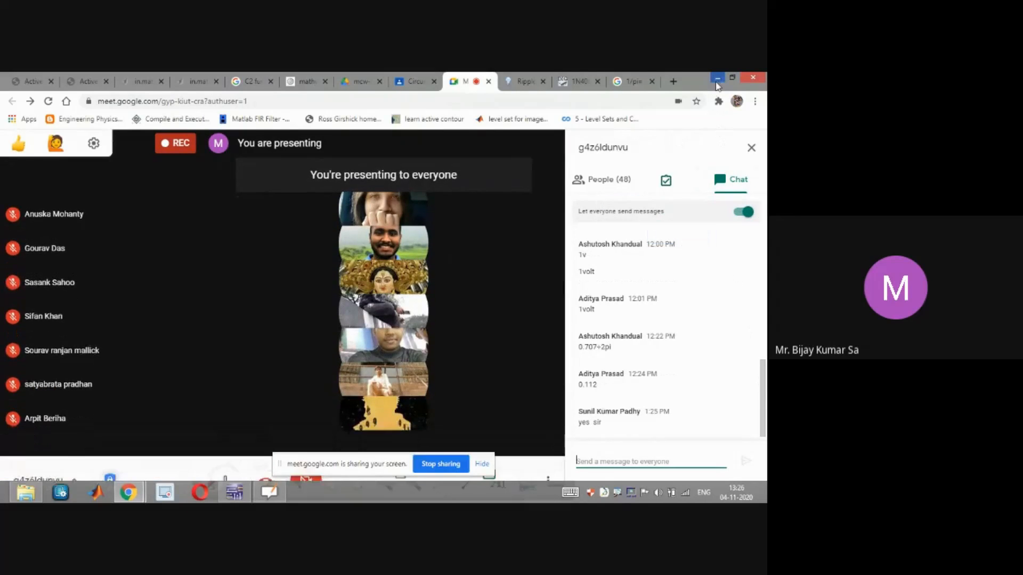
pyautogui.click(718, 78)
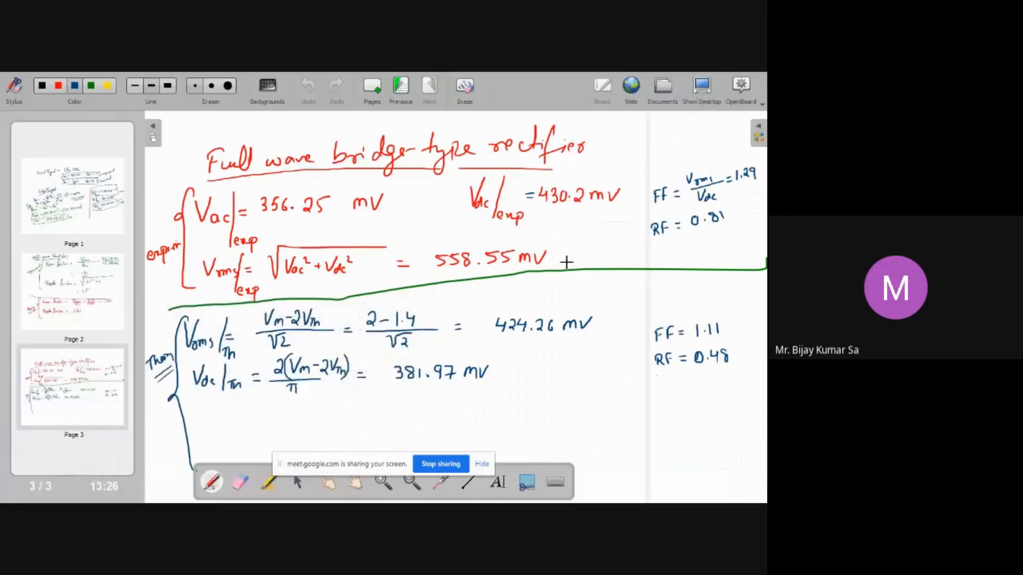
# Flip between pages 2 and 3 once more to review both rectifiers' results
pyautogui.click(106, 299)
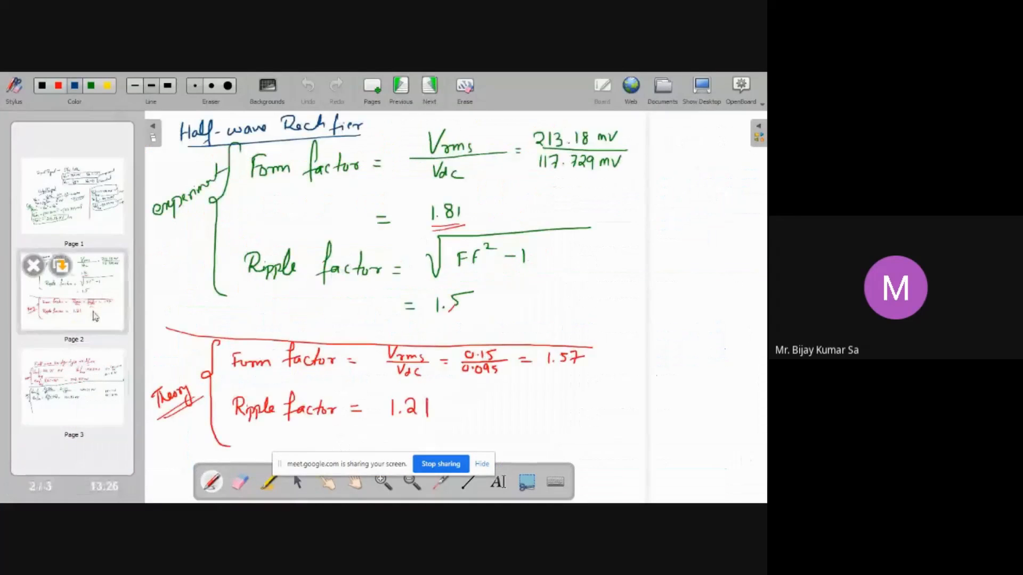
pyautogui.click(88, 375)
pyautogui.click(94, 304)
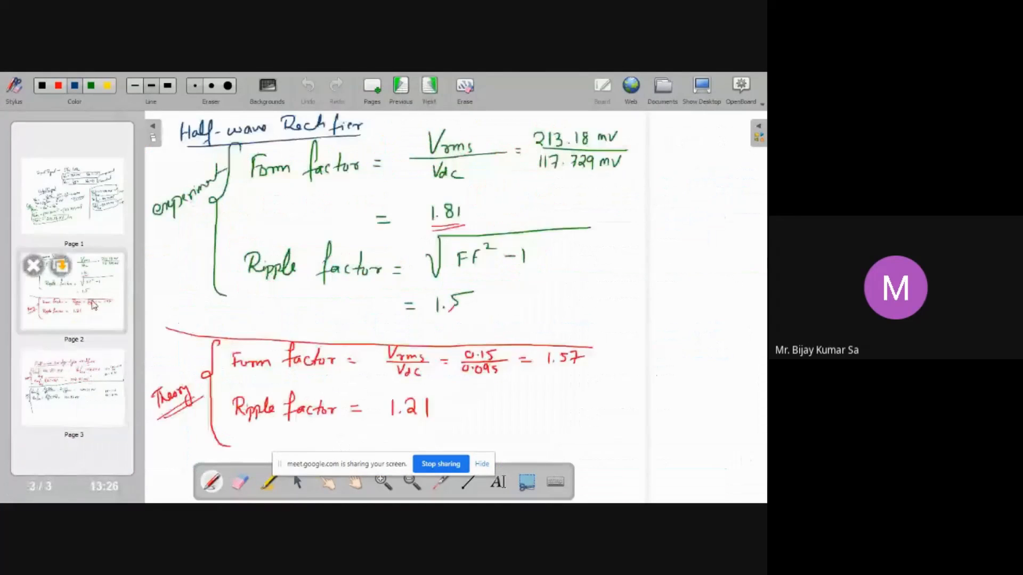
pyautogui.click(88, 373)
pyautogui.click(98, 303)
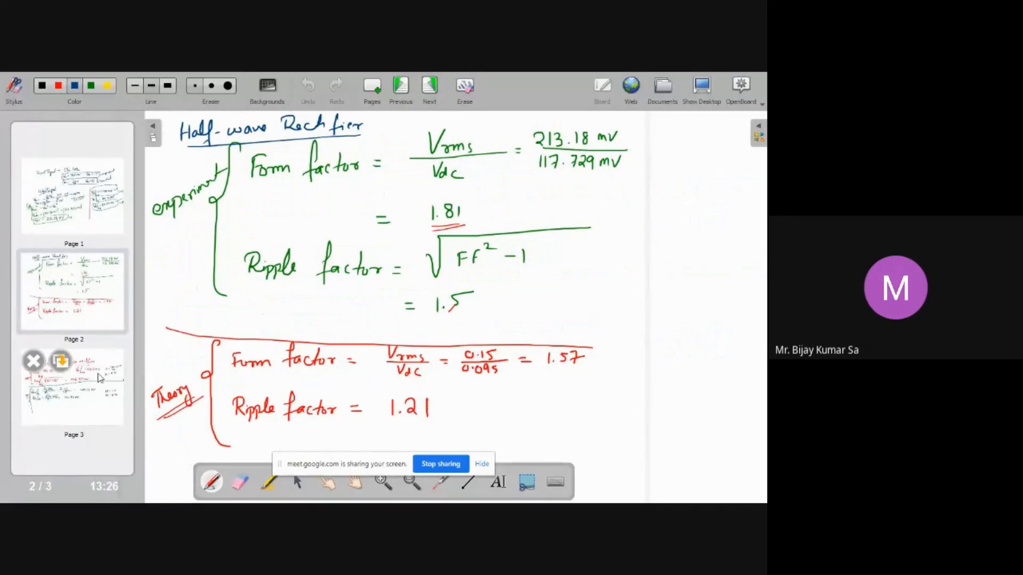
pyautogui.click(98, 358)
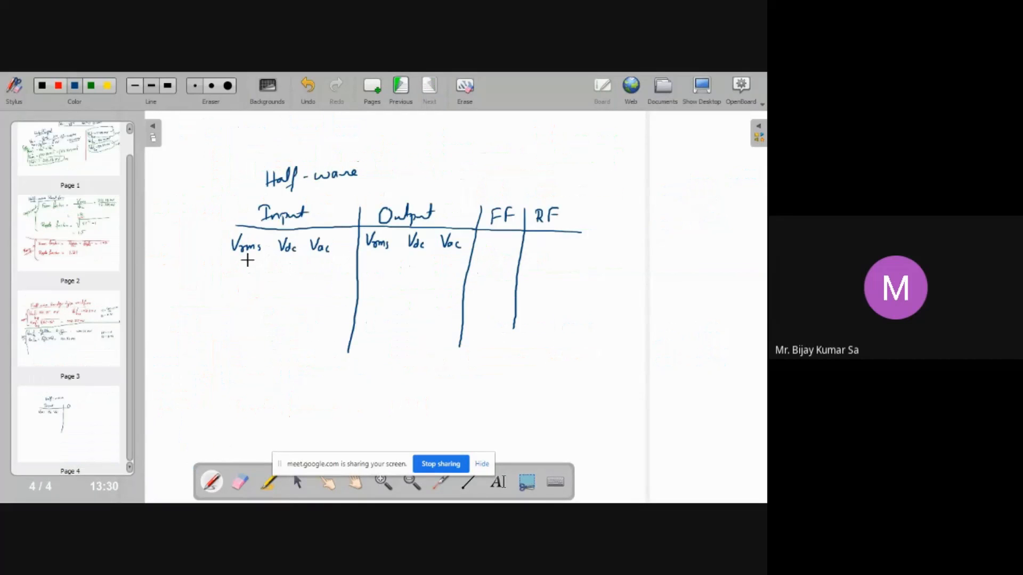
# On page 4's half-wave table, draw a horizontal line under the Vrms, Vdc, Vac header row
pyautogui.moveTo(232, 261); pyautogui.dragTo(556, 284)
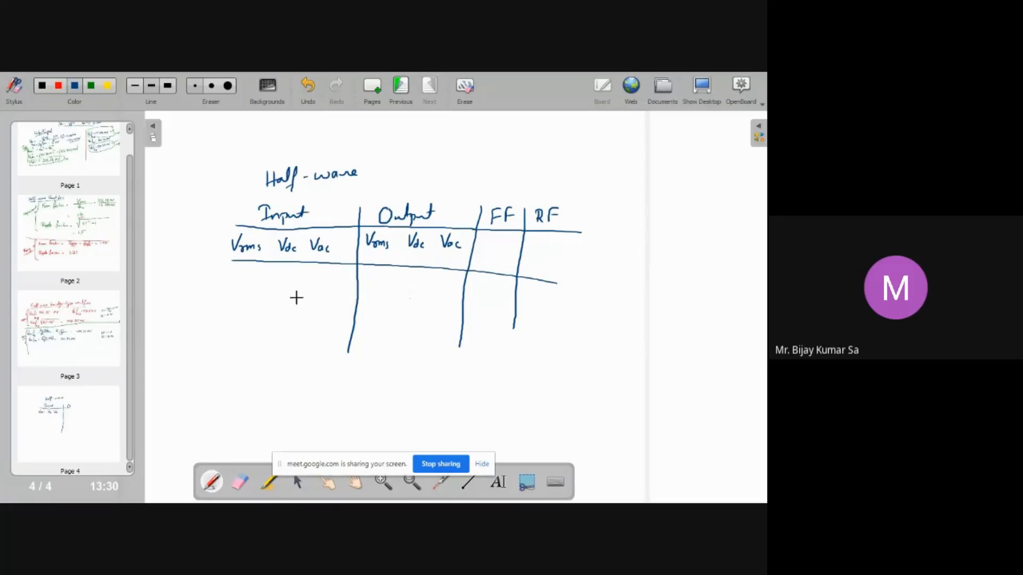
pyautogui.hotkey('ctrl', 'z')
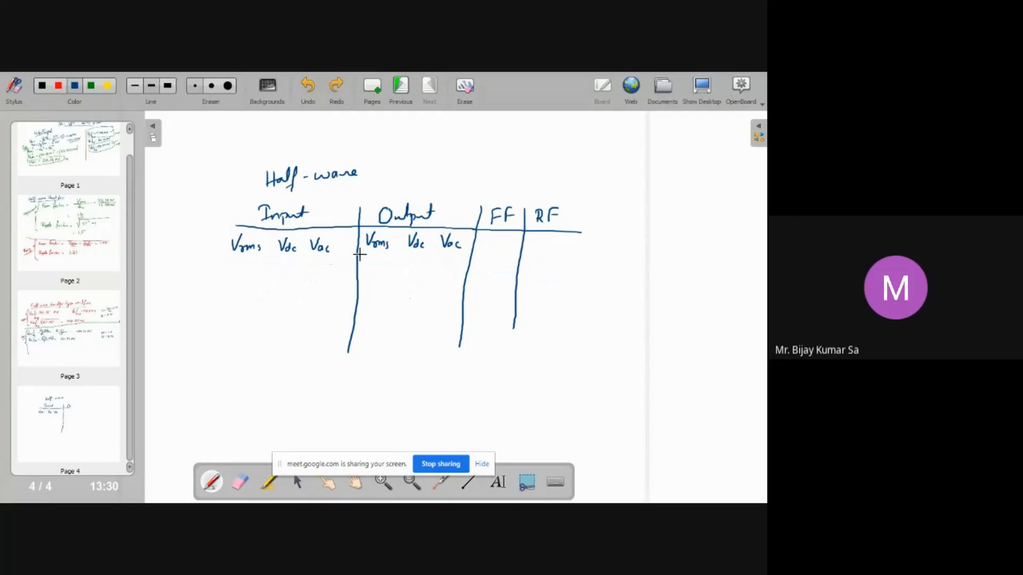
pyautogui.moveTo(283, 257); pyautogui.dragTo(584, 270)
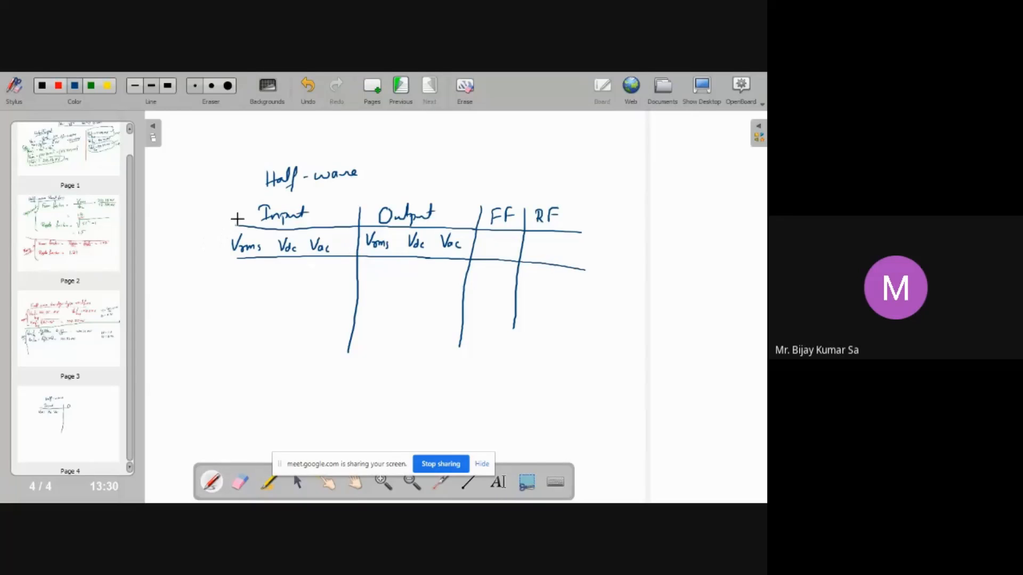
# Label the table's rows 'Exp' and 'Theoretical' and mark blank dash entries under each column of the experimental row
pyautogui.moveTo(187, 203)
pyautogui.mouseDown()
pyautogui.moveTo(175, 211)
pyautogui.moveTo(198, 214)
pyautogui.mouseUp()
pyautogui.moveTo(196, 220); pyautogui.dragTo(207, 215)
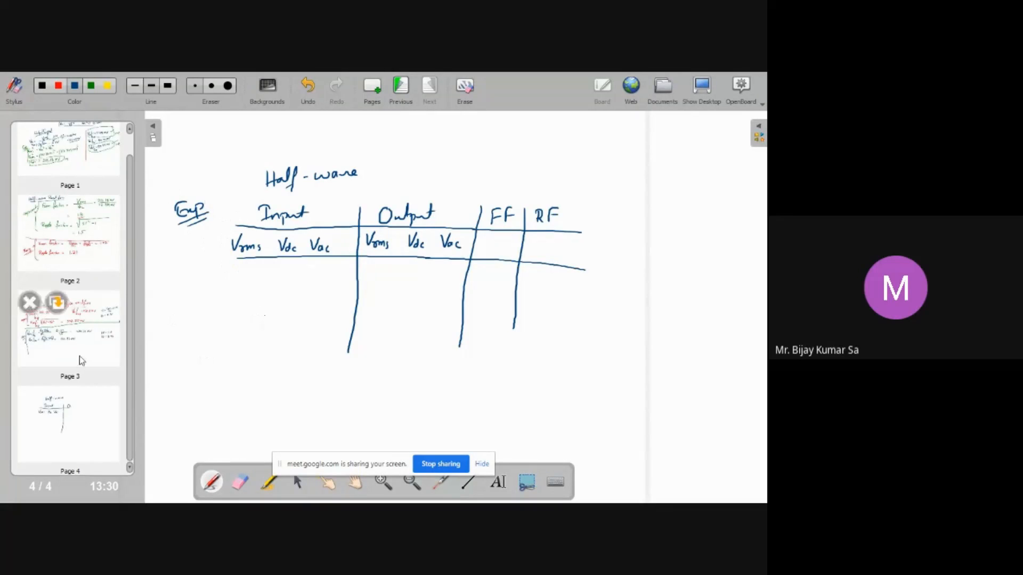
pyautogui.moveTo(180, 368); pyautogui.dragTo(195, 365)
pyautogui.moveTo(188, 367)
pyautogui.mouseDown()
pyautogui.moveTo(186, 385)
pyautogui.moveTo(234, 356)
pyautogui.moveTo(236, 369)
pyautogui.moveTo(251, 343)
pyautogui.mouseUp()
pyautogui.moveTo(197, 386); pyautogui.dragTo(259, 352)
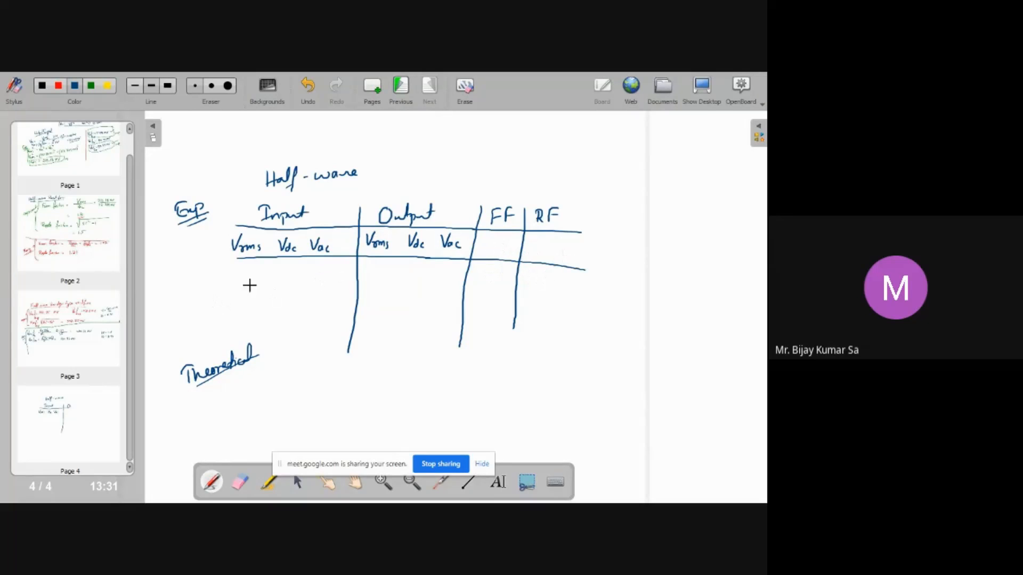
pyautogui.moveTo(239, 281); pyautogui.dragTo(249, 281)
pyautogui.moveTo(320, 276); pyautogui.dragTo(554, 289)
# Open the Google Meet chat to check student responses, then minimize the browser to go back to the board
pyautogui.hotkey('alt', 'Tab')
pyautogui.press('super+d')
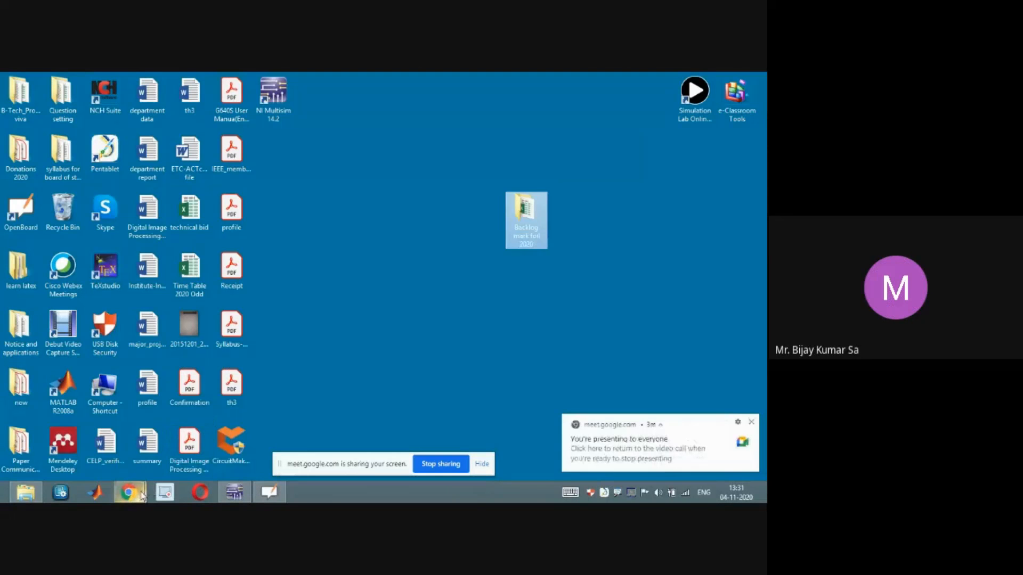
pyautogui.click(129, 493)
pyautogui.click(117, 449)
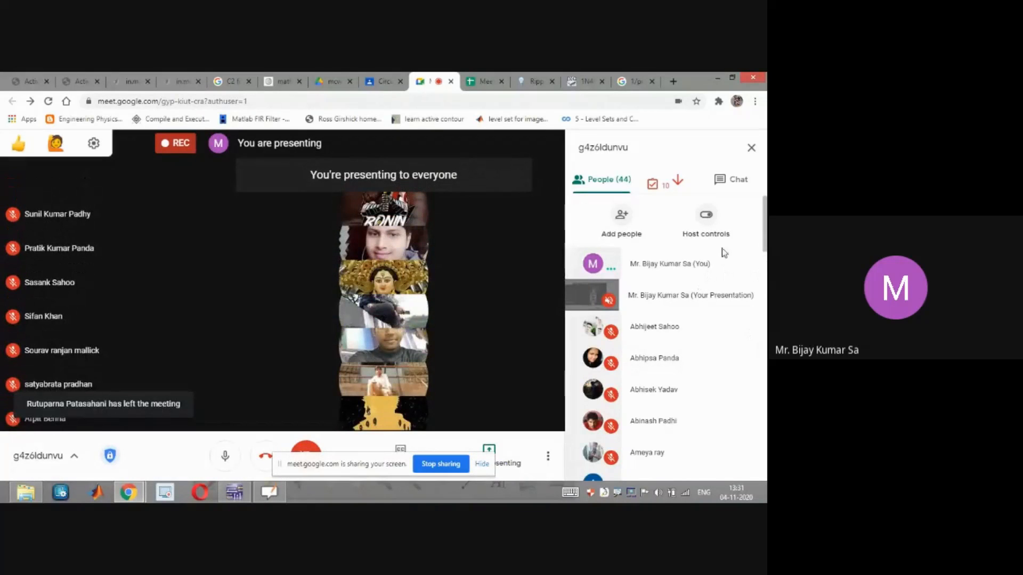
pyautogui.click(723, 183)
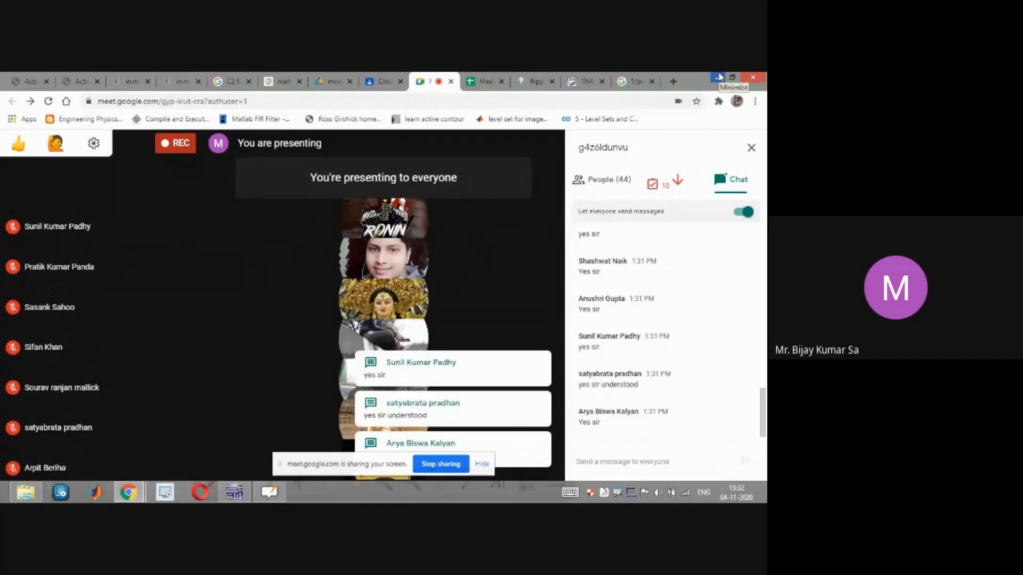
pyautogui.click(719, 78)
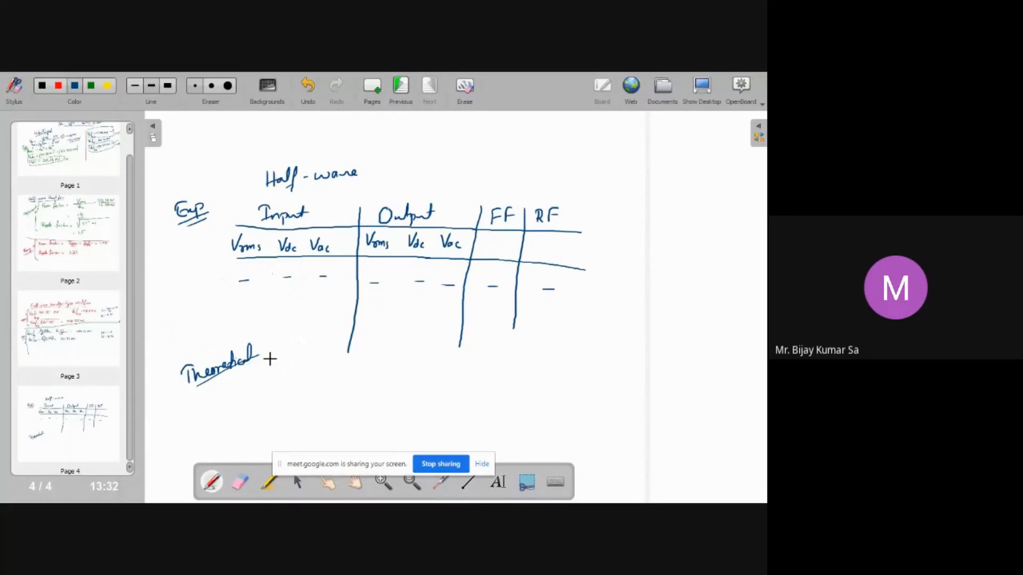
# Undo the last mark and erase the 'Exp' and 'Theoretical' labels beside the half-wave table
pyautogui.hotkey('ctrl', 'z')
pyautogui.click(240, 481)
pyautogui.moveTo(170, 215)
pyautogui.mouseDown()
pyautogui.moveTo(200, 210)
pyautogui.moveTo(186, 216)
pyautogui.moveTo(168, 202)
pyautogui.moveTo(209, 221)
pyautogui.mouseUp()
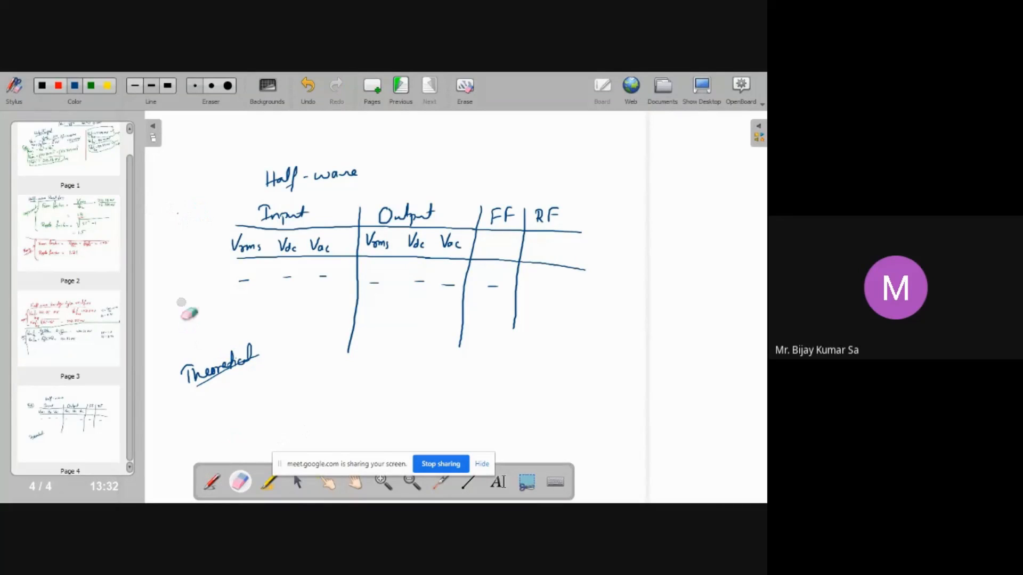
pyautogui.click(228, 85)
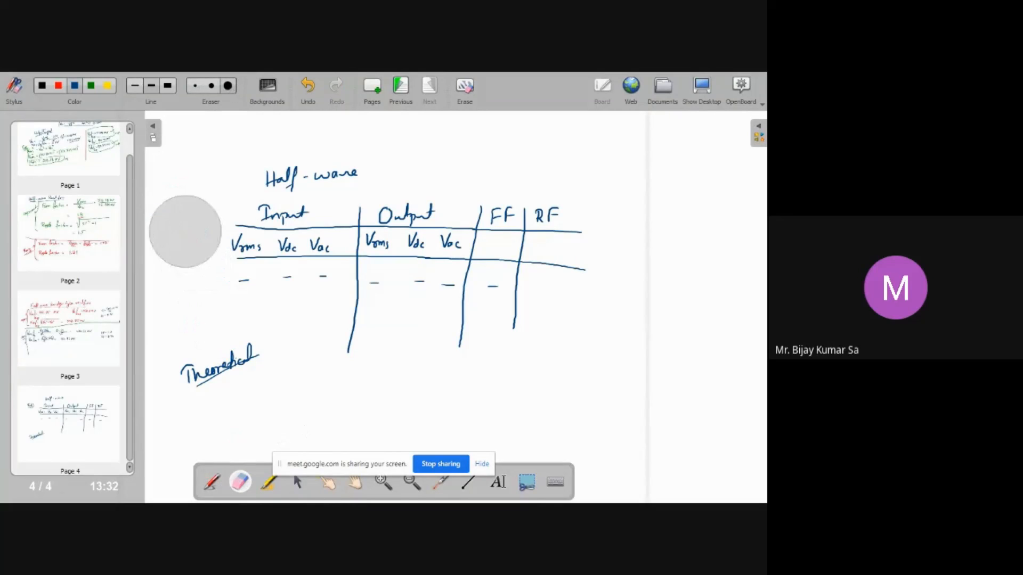
pyautogui.moveTo(196, 326); pyautogui.dragTo(201, 388)
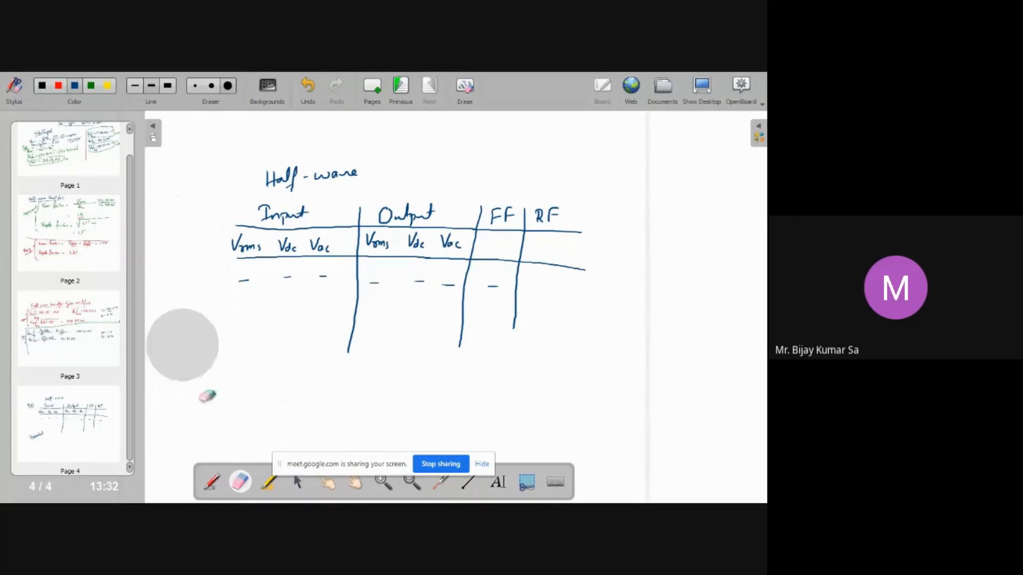
# Draw a vertical line along the table's left edge and write 'Exp' and 'Theor.' as row labels beside it
pyautogui.click(214, 483)
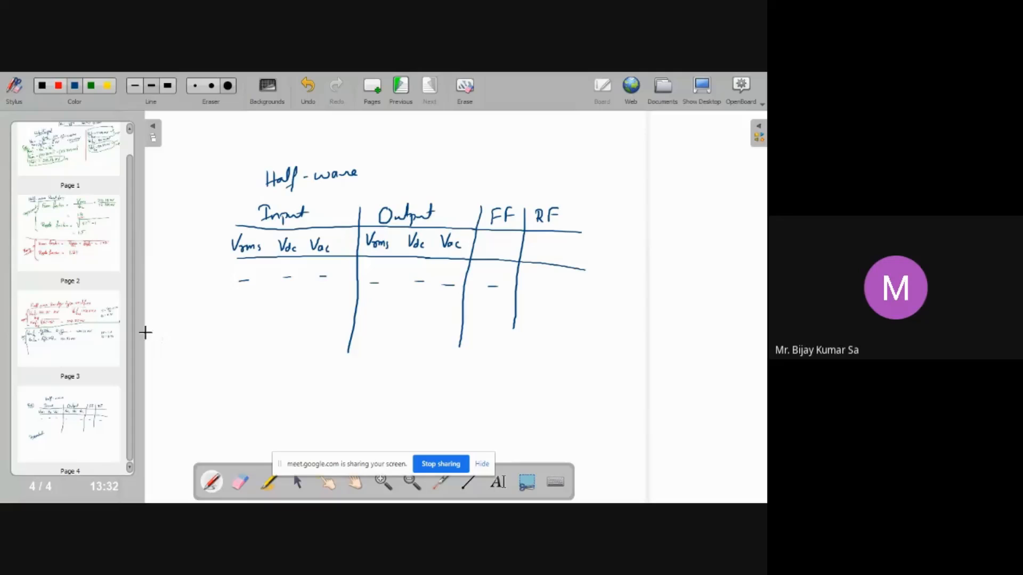
pyautogui.moveTo(231, 224); pyautogui.dragTo(231, 371)
pyautogui.moveTo(180, 266); pyautogui.dragTo(186, 277)
pyautogui.moveTo(179, 272); pyautogui.dragTo(205, 271)
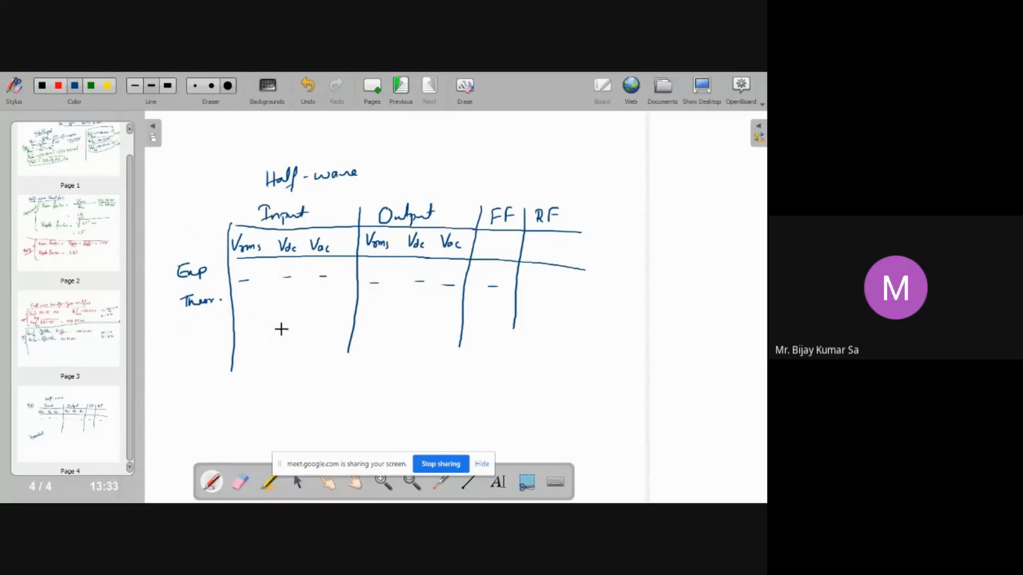
# Enclose the half-wave table in a loop and write the heading 'Full wave' below it
pyautogui.moveTo(433, 146); pyautogui.dragTo(499, 170)
pyautogui.moveTo(386, 136)
pyautogui.mouseDown()
pyautogui.moveTo(188, 254)
pyautogui.moveTo(346, 358)
pyautogui.moveTo(571, 239)
pyautogui.moveTo(392, 150)
pyautogui.mouseUp()
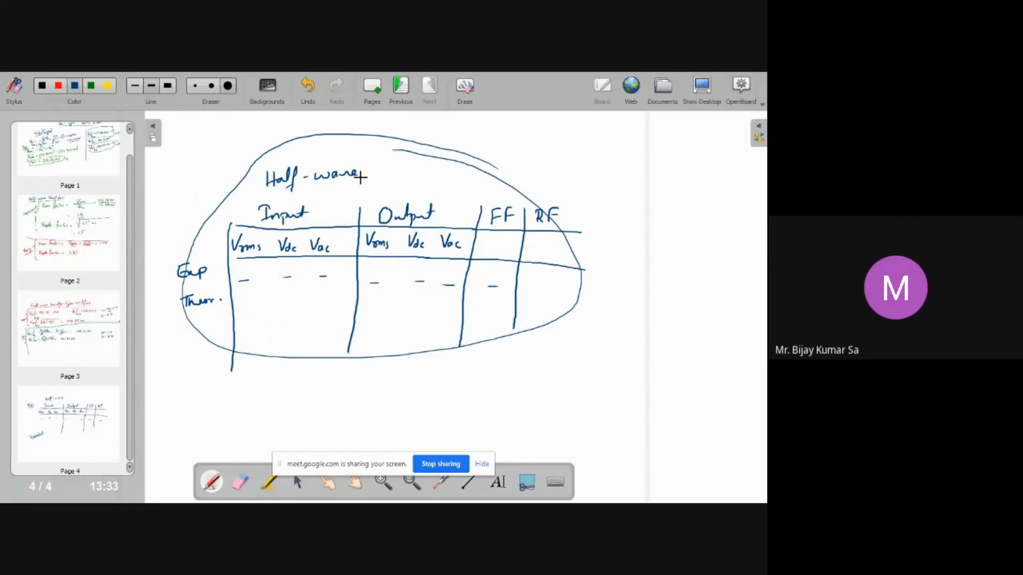
pyautogui.moveTo(253, 374); pyautogui.dragTo(262, 362)
pyautogui.moveTo(255, 371)
pyautogui.mouseDown()
pyautogui.moveTo(315, 376)
pyautogui.moveTo(321, 368)
pyautogui.mouseUp()
pyautogui.click(293, 373)
pyautogui.moveTo(330, 368)
pyautogui.mouseDown()
pyautogui.moveTo(332, 376)
pyautogui.moveTo(349, 368)
pyautogui.mouseUp()
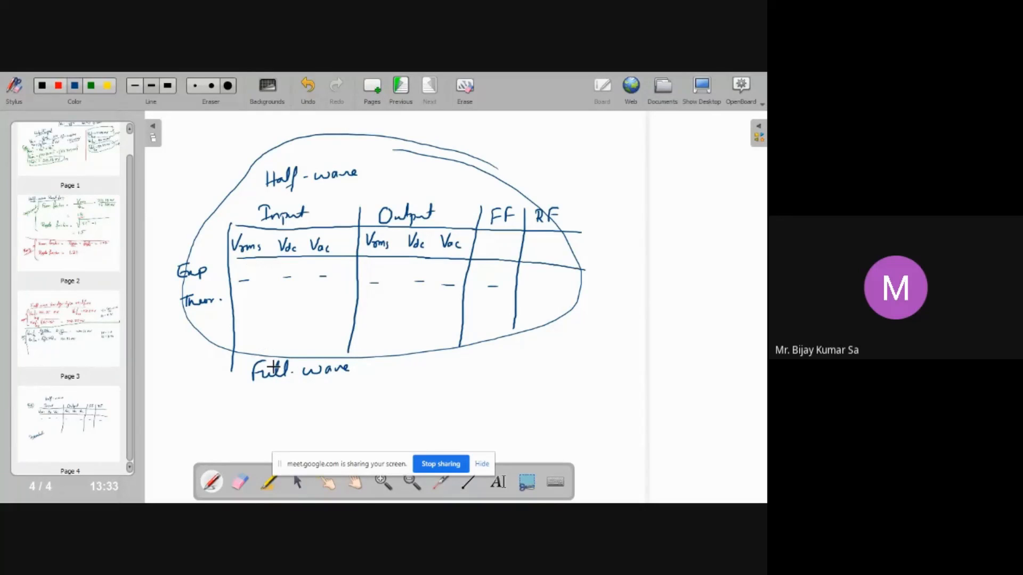
# Draw a rectangular full-wave table with a row divider and label its rows 'exp' and 'Ther'
pyautogui.moveTo(246, 422)
pyautogui.mouseDown()
pyautogui.moveTo(345, 379)
pyautogui.moveTo(544, 363)
pyautogui.moveTo(464, 414)
pyautogui.moveTo(244, 426)
pyautogui.mouseUp()
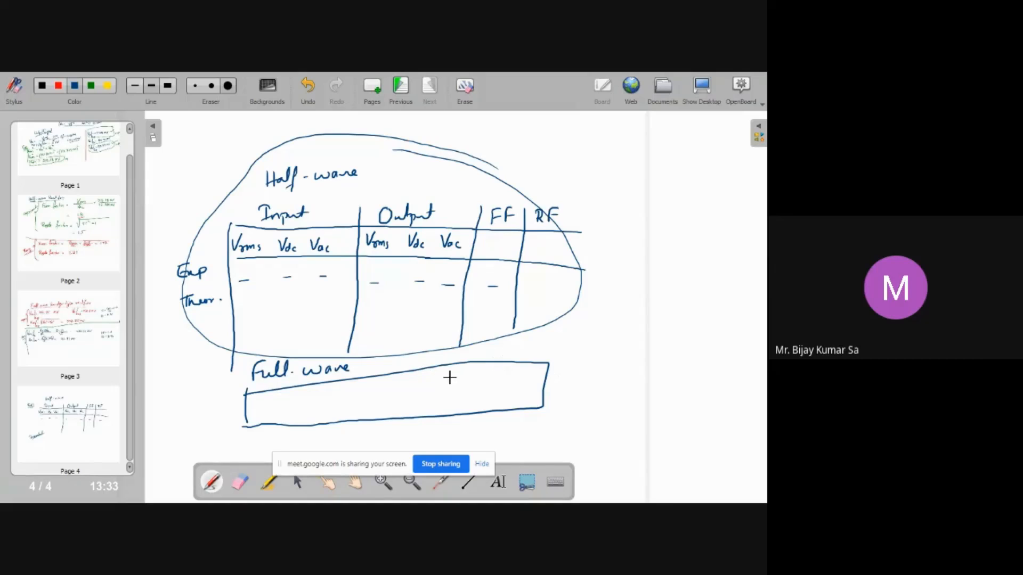
pyautogui.moveTo(208, 403)
pyautogui.mouseDown()
pyautogui.moveTo(235, 405)
pyautogui.moveTo(219, 426)
pyautogui.moveTo(230, 425)
pyautogui.mouseUp()
pyautogui.moveTo(247, 404); pyautogui.dragTo(544, 398)
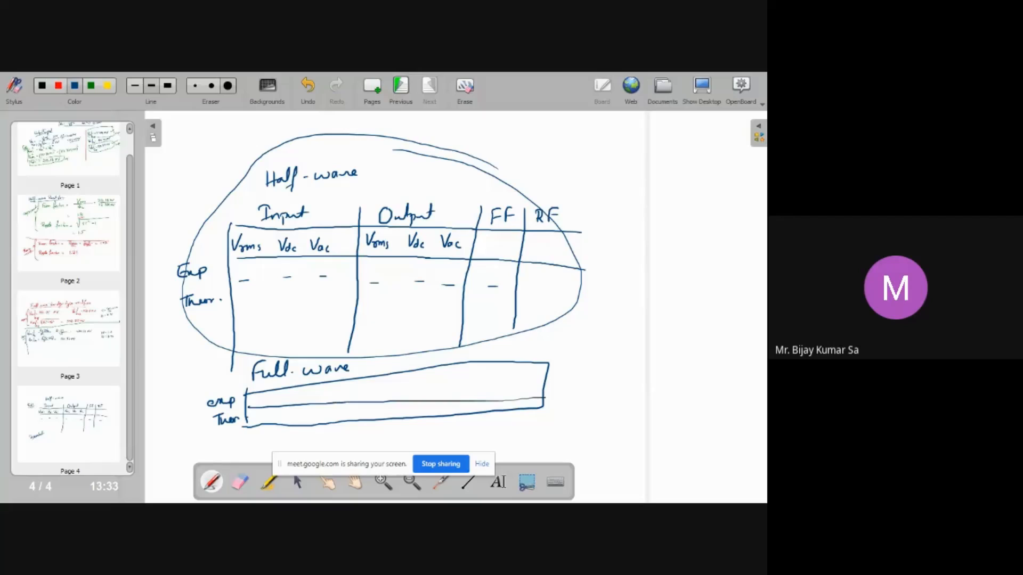
# Divide the full-wave table into columns with four vertical lines
pyautogui.moveTo(323, 380); pyautogui.dragTo(319, 418)
pyautogui.moveTo(394, 375); pyautogui.dragTo(387, 421)
pyautogui.moveTo(467, 365); pyautogui.dragTo(450, 417)
pyautogui.moveTo(501, 363); pyautogui.dragTo(492, 410)
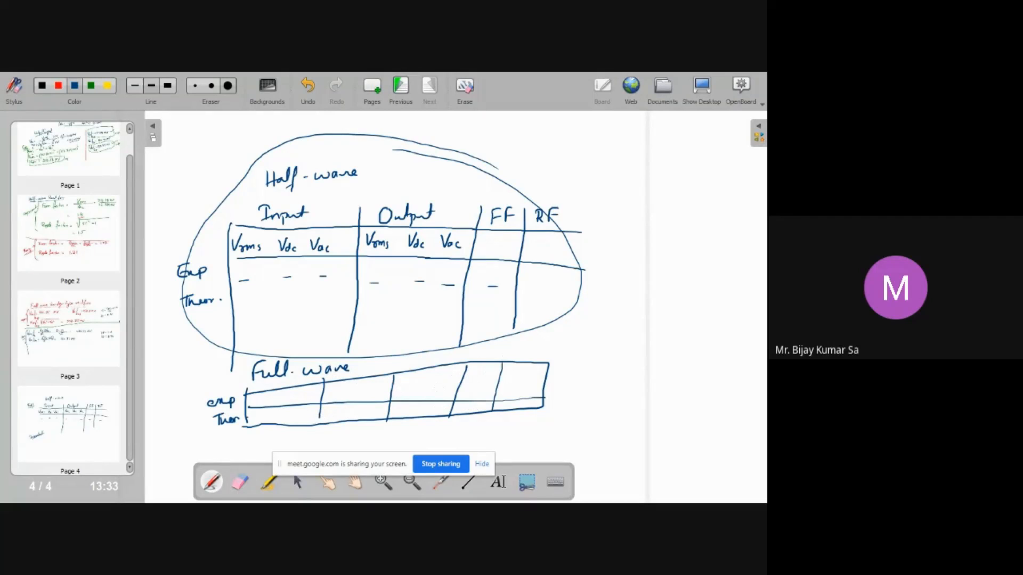